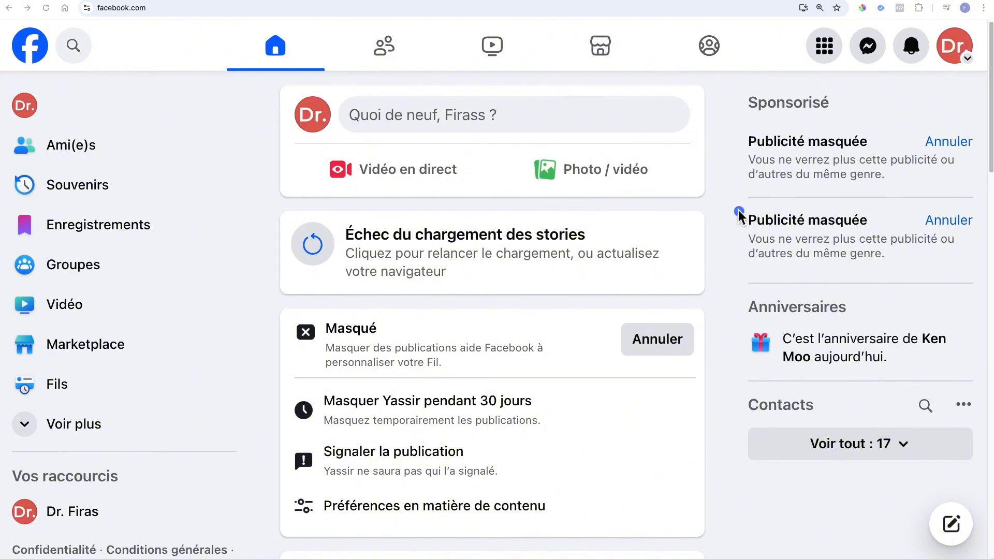
Switch to the Meta Business help pages and search them for "créer un compte publicitaire"
left_click(370, 0)
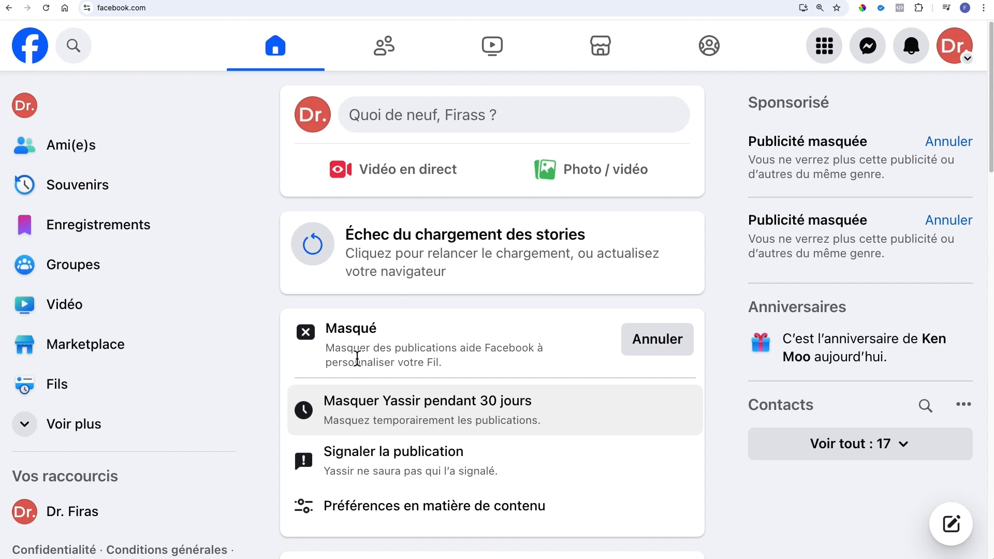
left_click(329, 0)
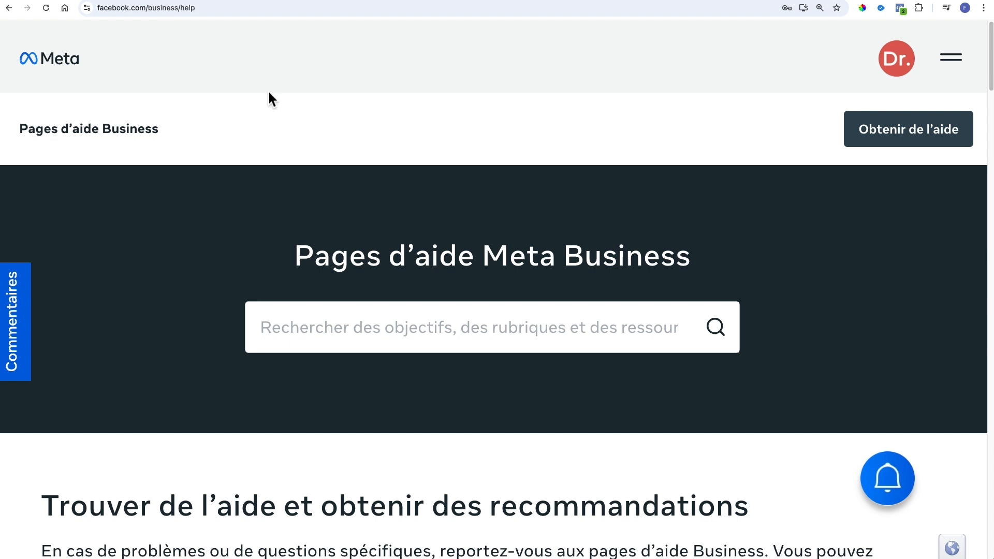
left_click(551, 331)
type("créer ")
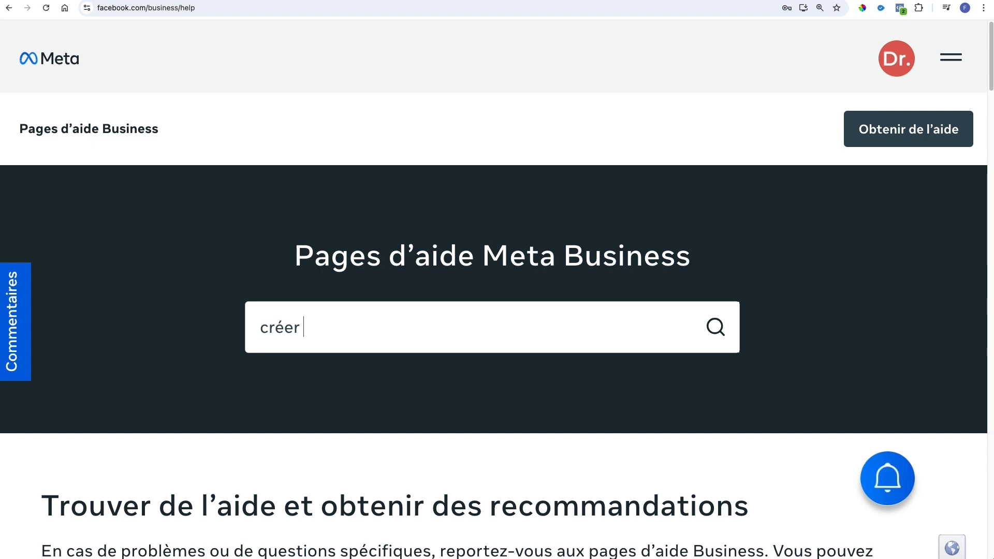
type("un compte ")
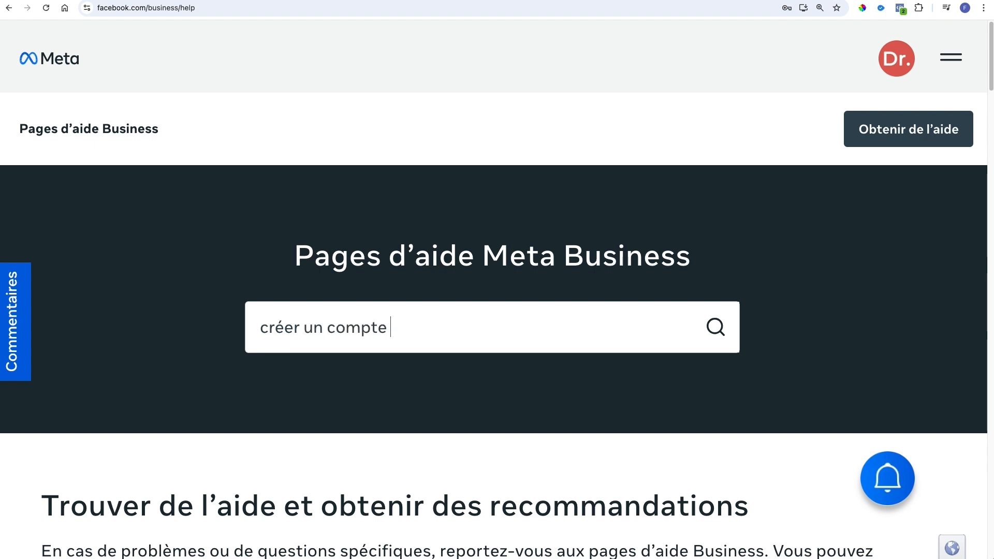
type("publicitaire")
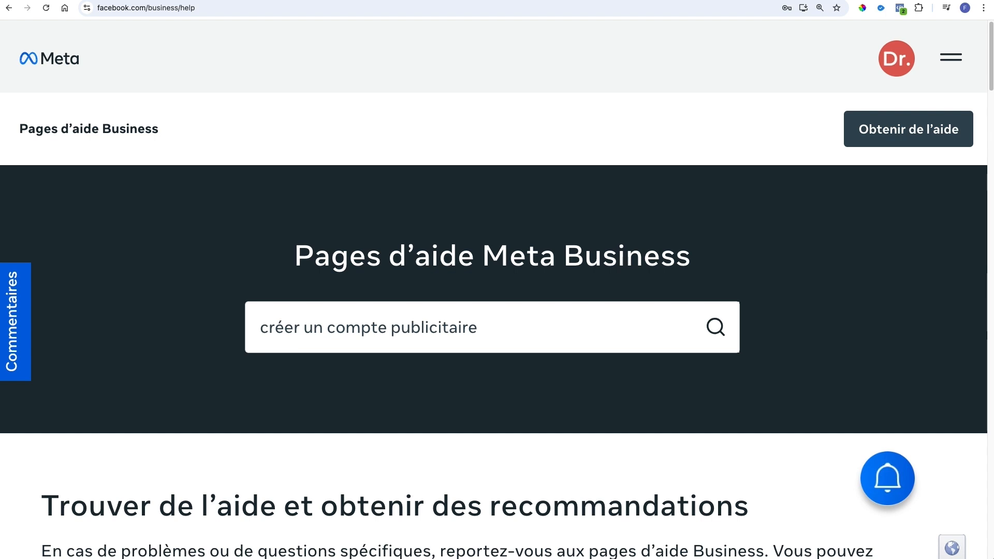
key("Return")
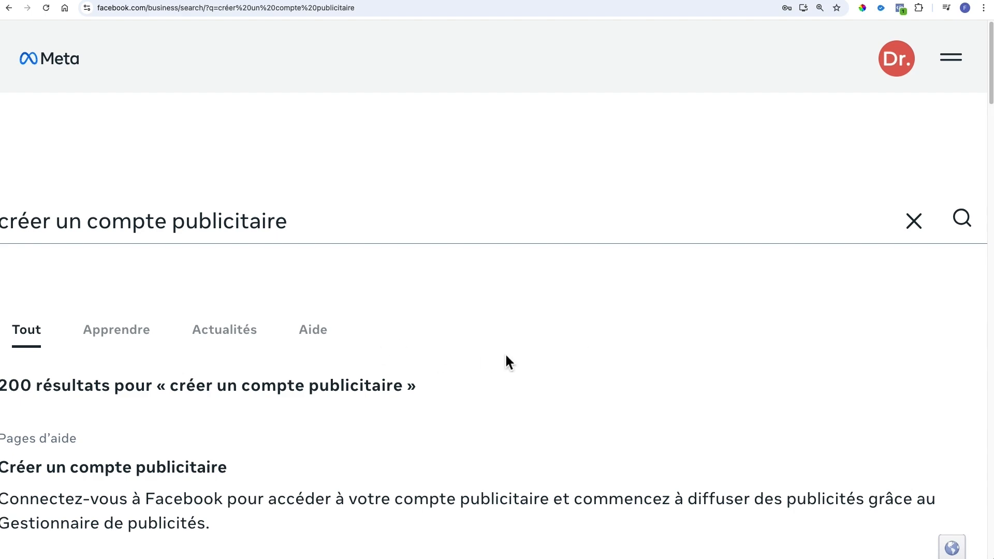
Look through the search results and open the help article "Créer un compte publicitaire"
scroll(506, 356, "down", 6)
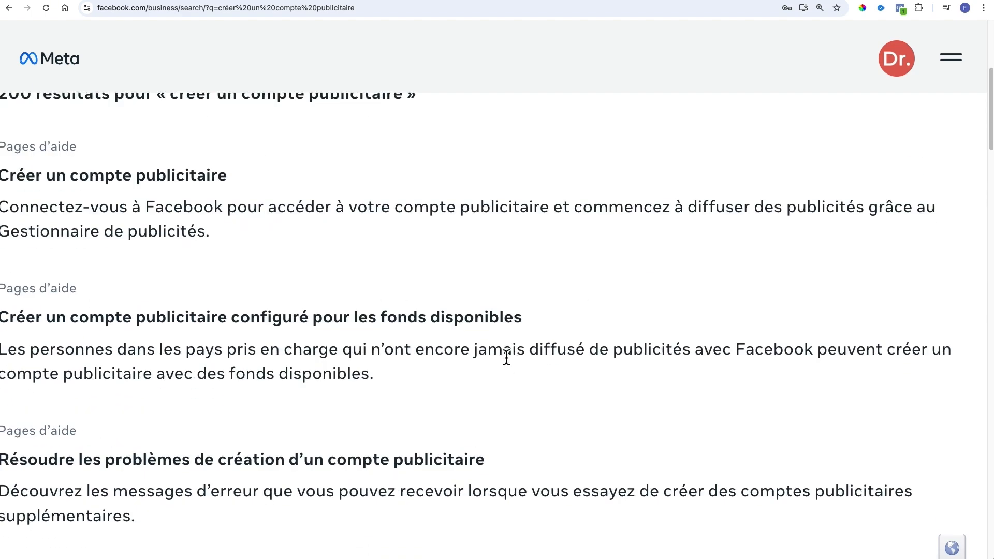
scroll(732, 328, "down", 1)
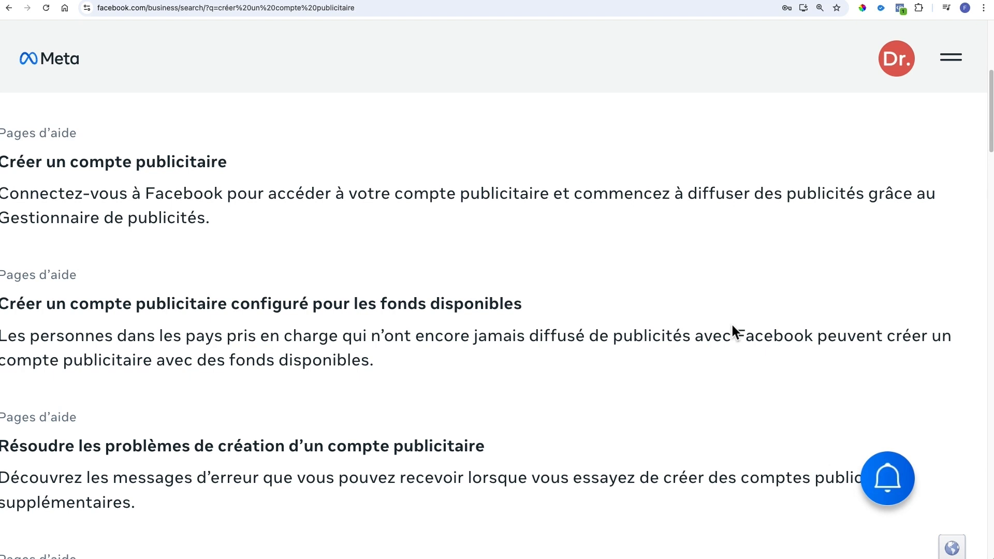
scroll(732, 325, "down", 1)
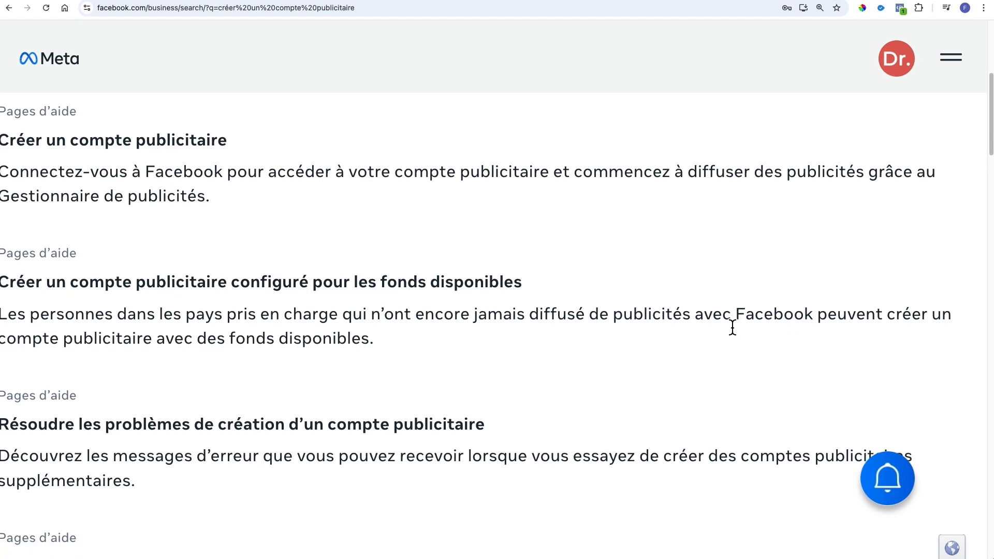
scroll(605, 393, "down", 5)
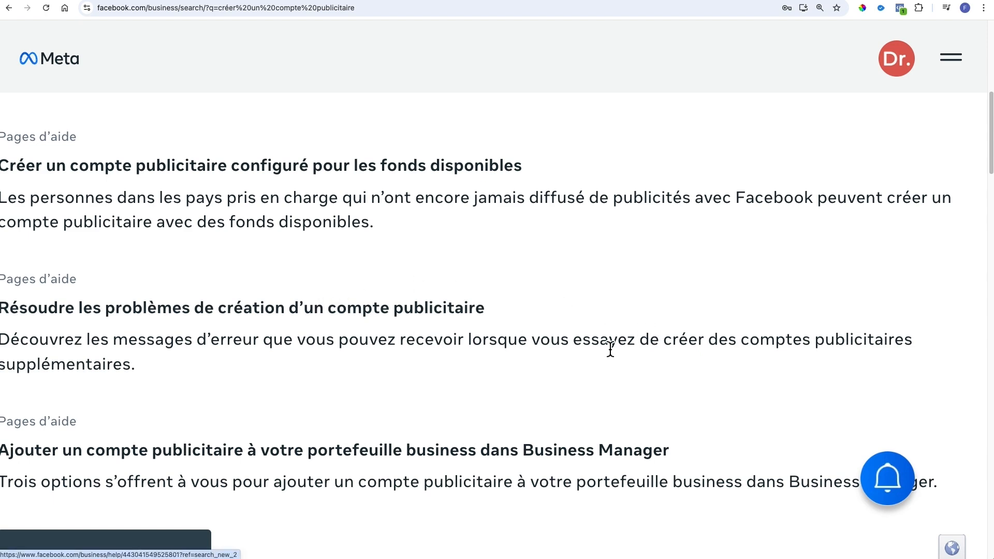
scroll(656, 416, "down", 3)
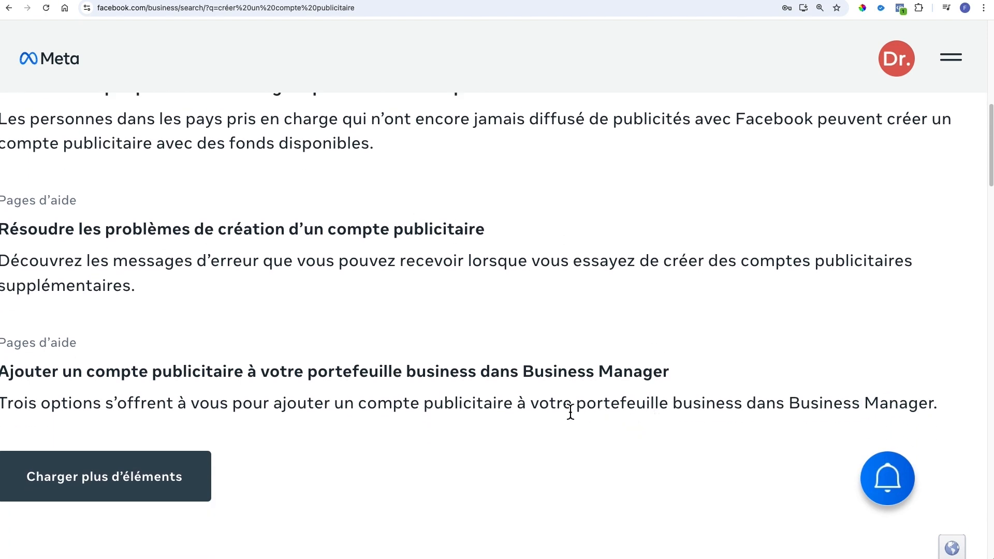
scroll(569, 410, "up", 15)
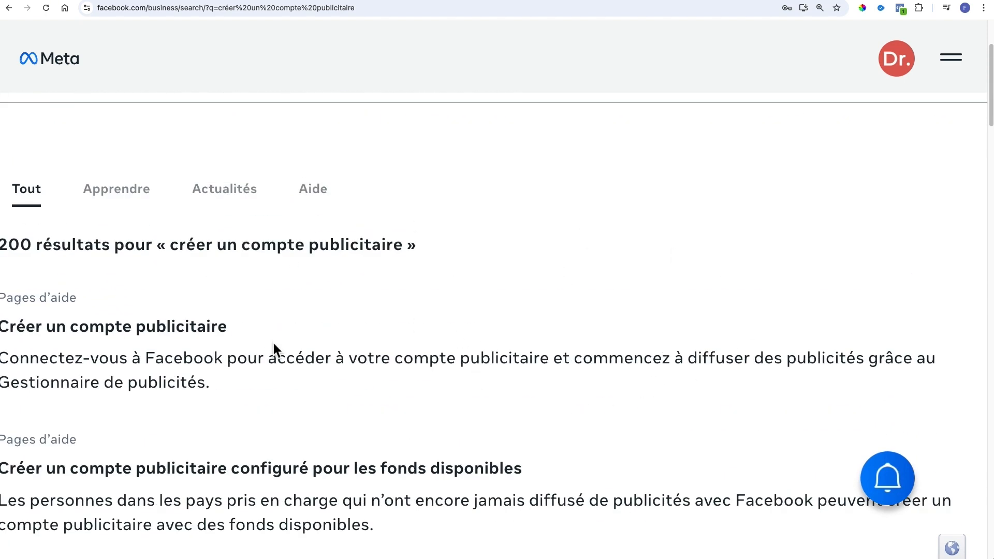
left_click(136, 332)
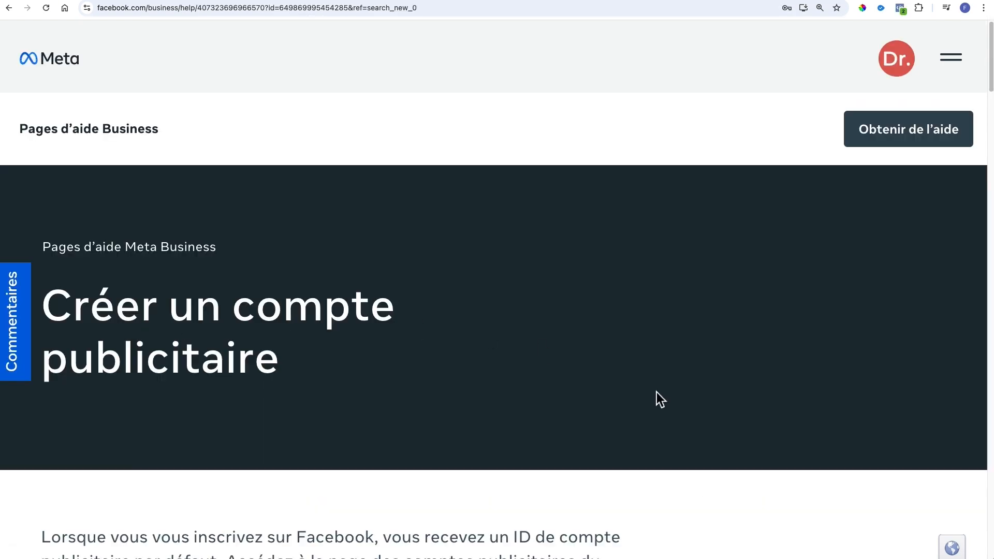
Examine the article's ad account requirements, limit note and business portfolio options, and highlight the "Pages d'aide Meta Business" label above its title
scroll(656, 392, "down", 3)
scroll(655, 390, "down", 5)
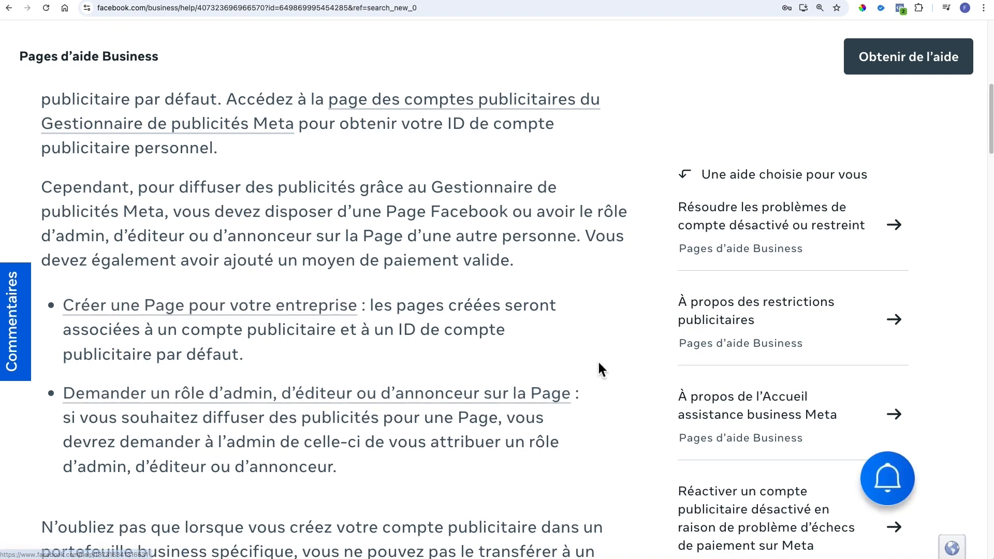
scroll(596, 370, "down", 1)
scroll(593, 369, "down", 15)
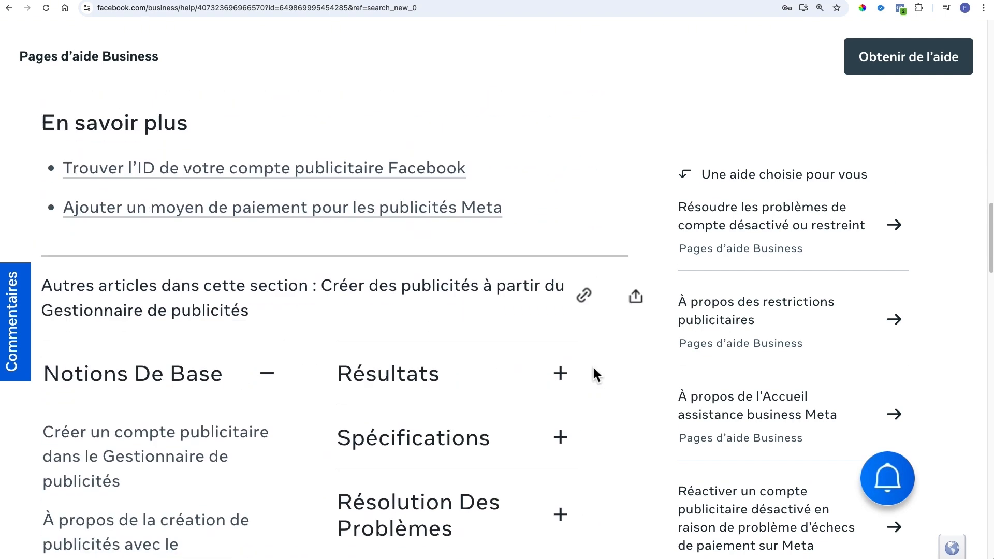
scroll(593, 369, "down", 2)
scroll(594, 369, "down", 2)
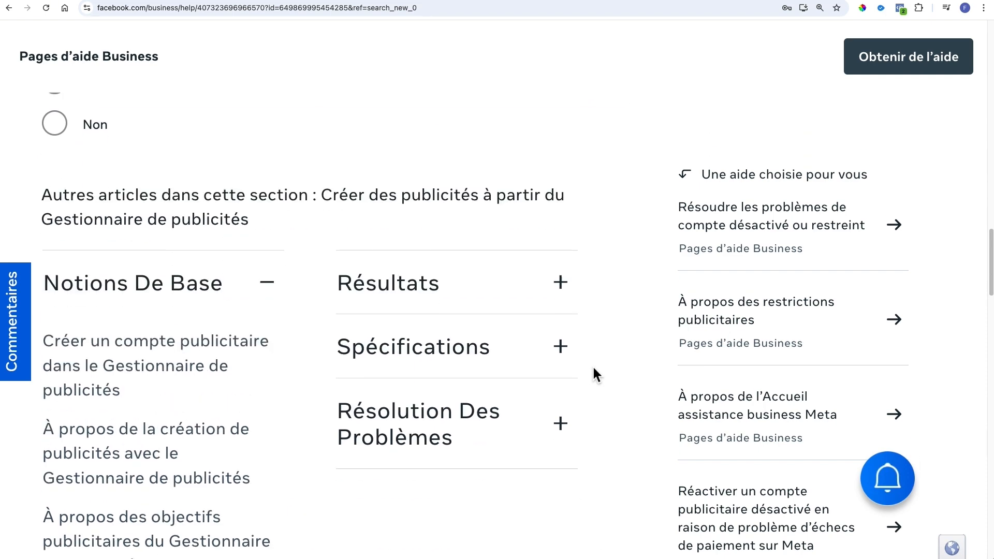
scroll(593, 369, "up", 9)
scroll(593, 368, "up", 5)
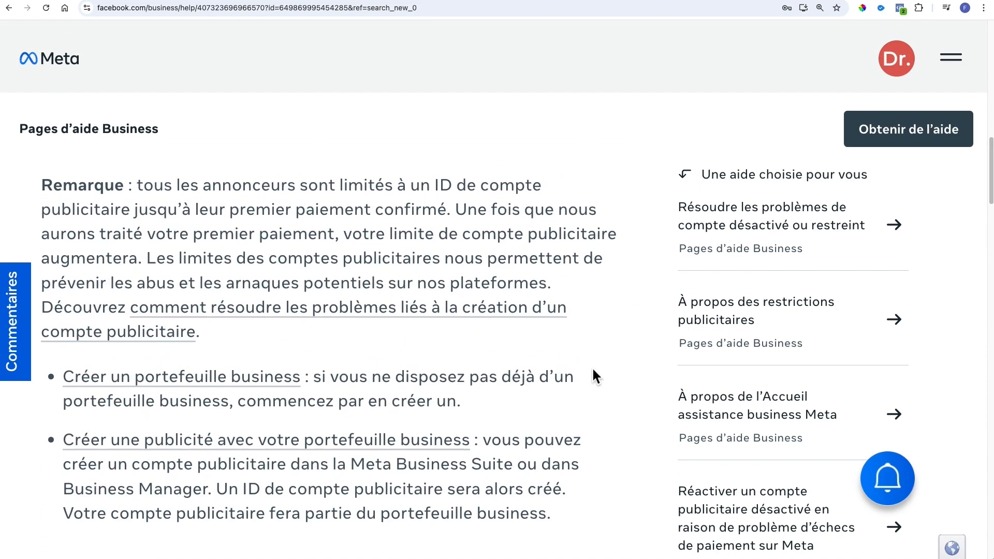
scroll(575, 373, "up", 1)
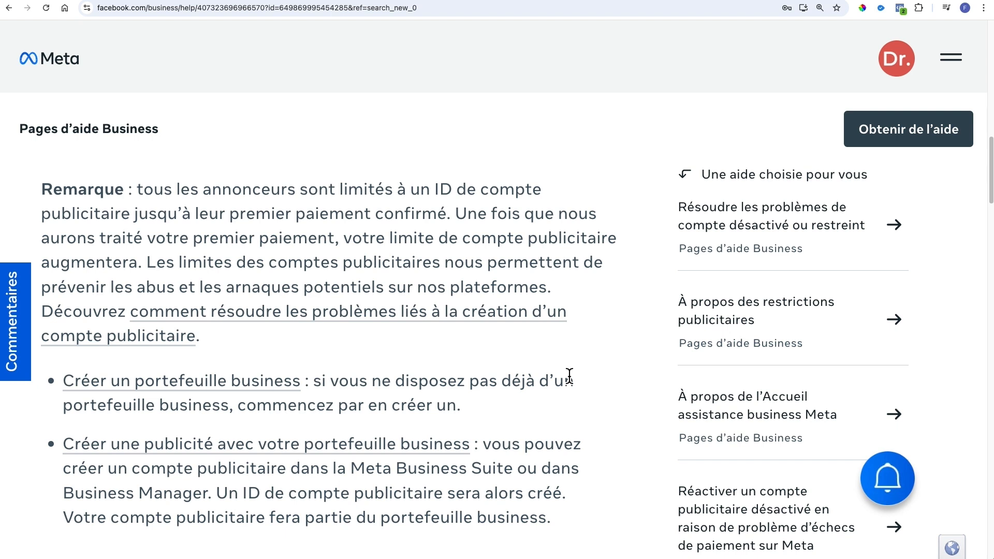
scroll(569, 375, "up", 1)
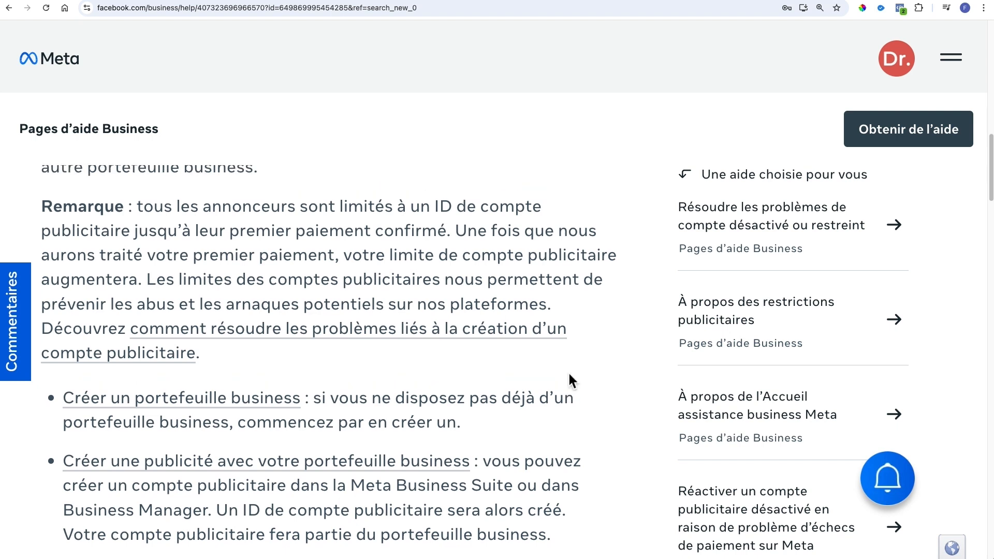
scroll(569, 373, "up", 2)
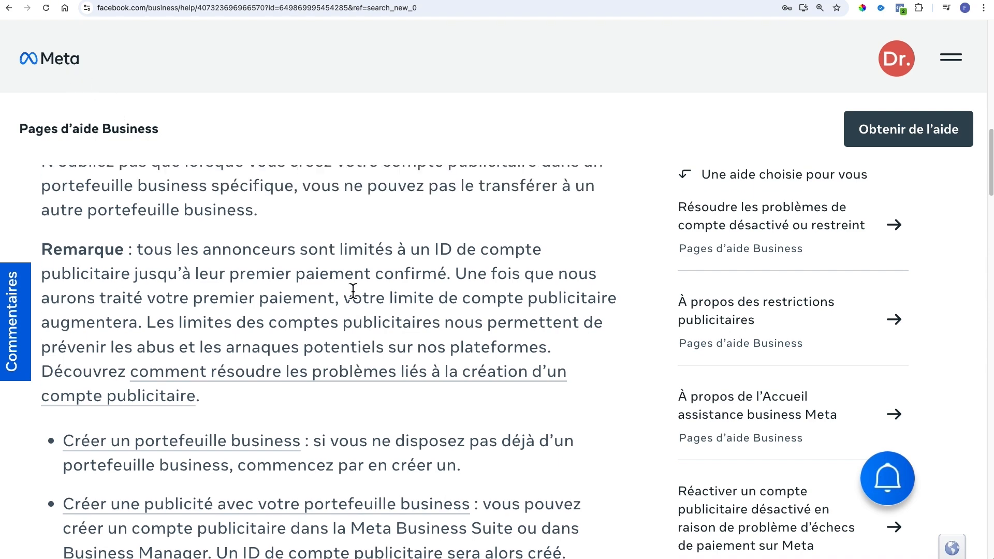
scroll(421, 295, "up", 5)
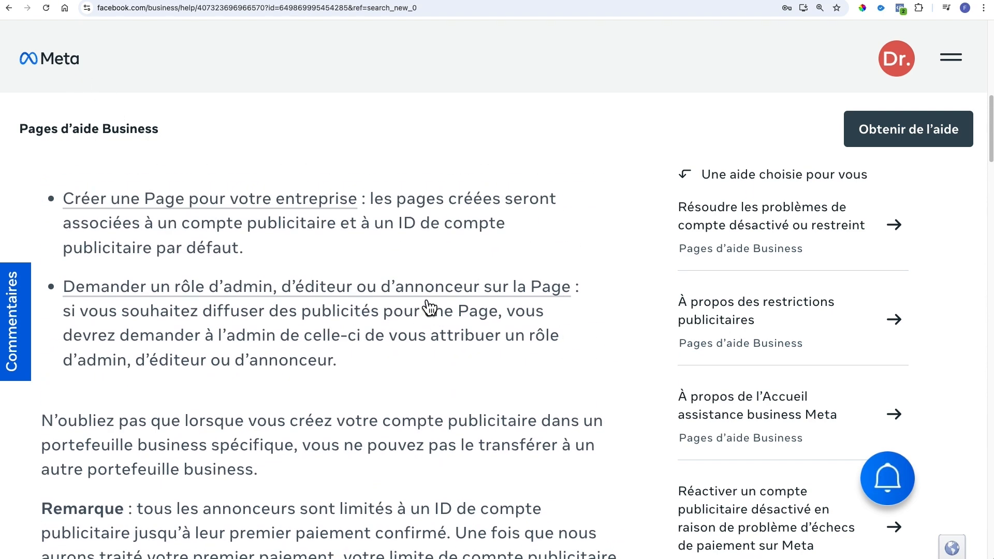
scroll(424, 306, "up", 10)
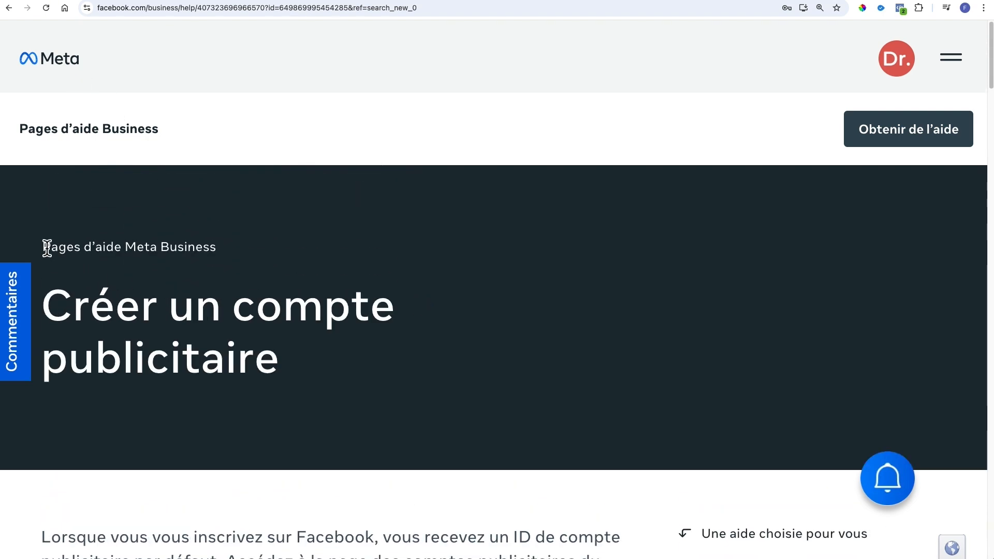
left_click_drag(47, 248, 226, 249)
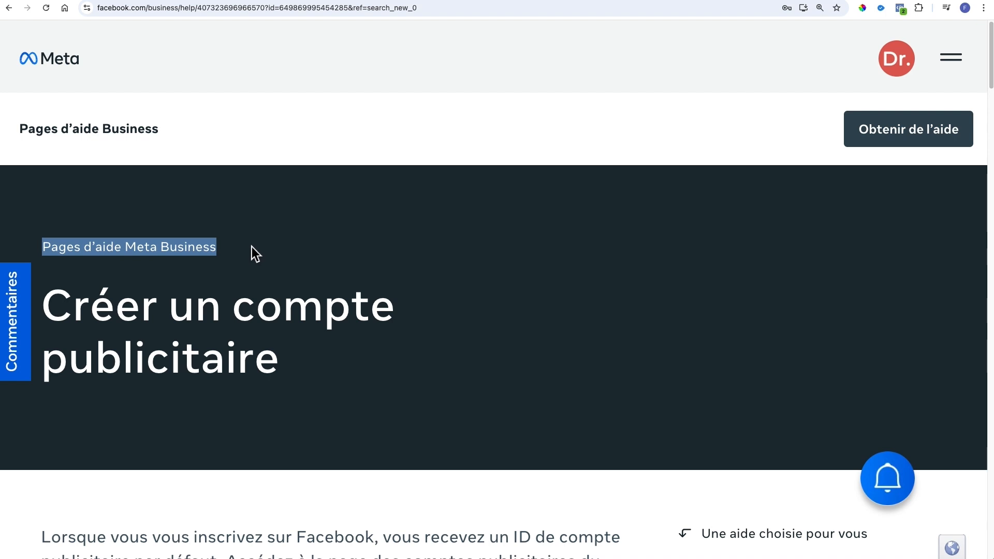
key("ctrl+a")
key("z")
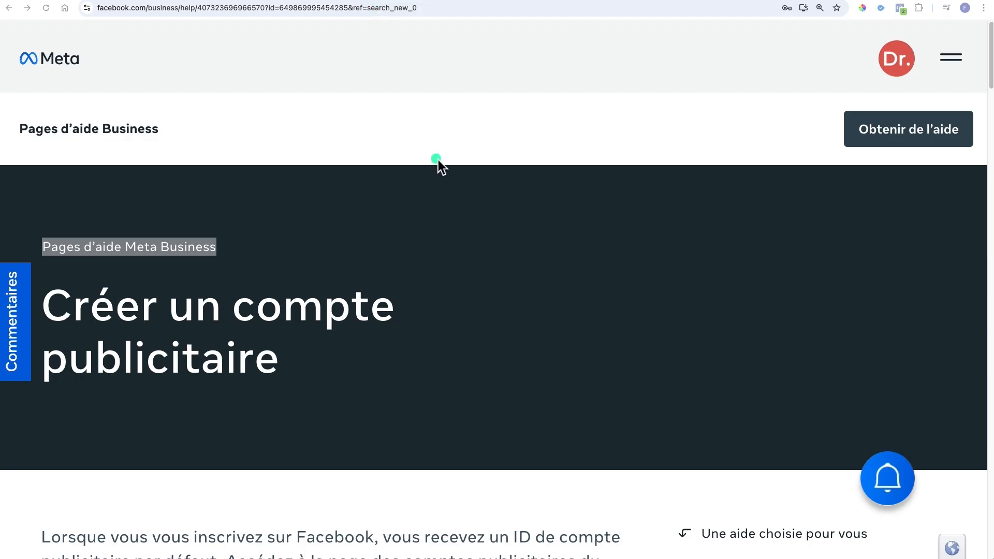
Return to the Business help home page and search for "résoudre un compte restreint"
left_click(438, 160)
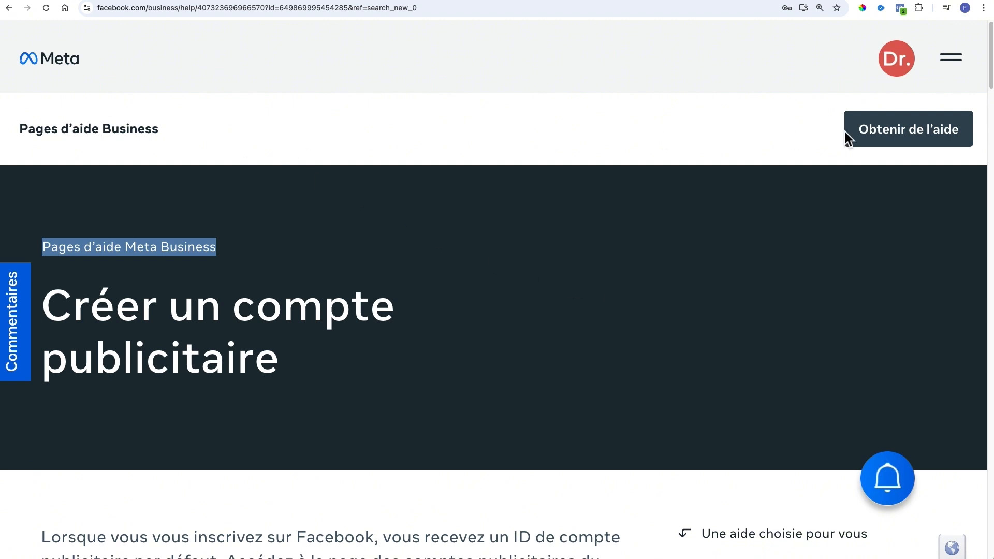
left_click(97, 130)
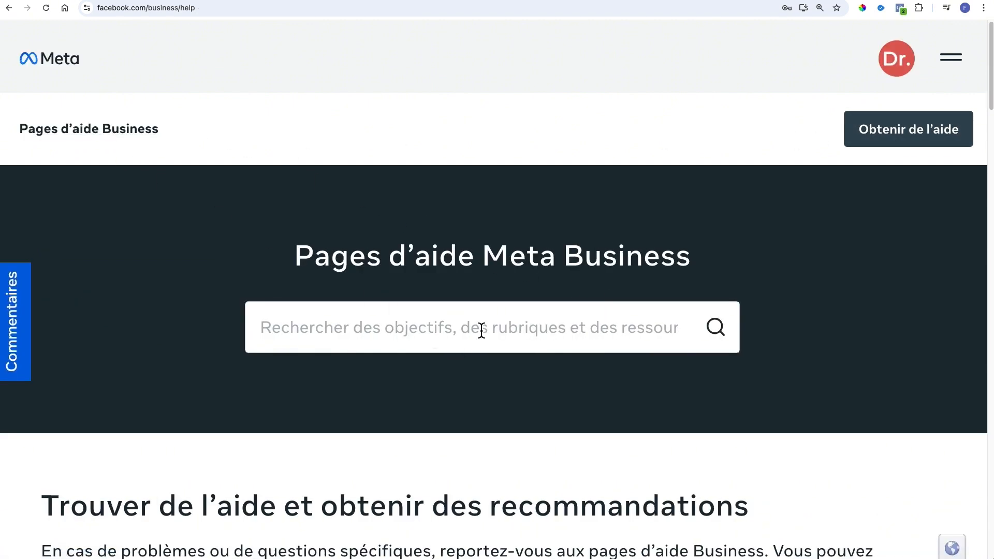
left_click(482, 329)
type("résou")
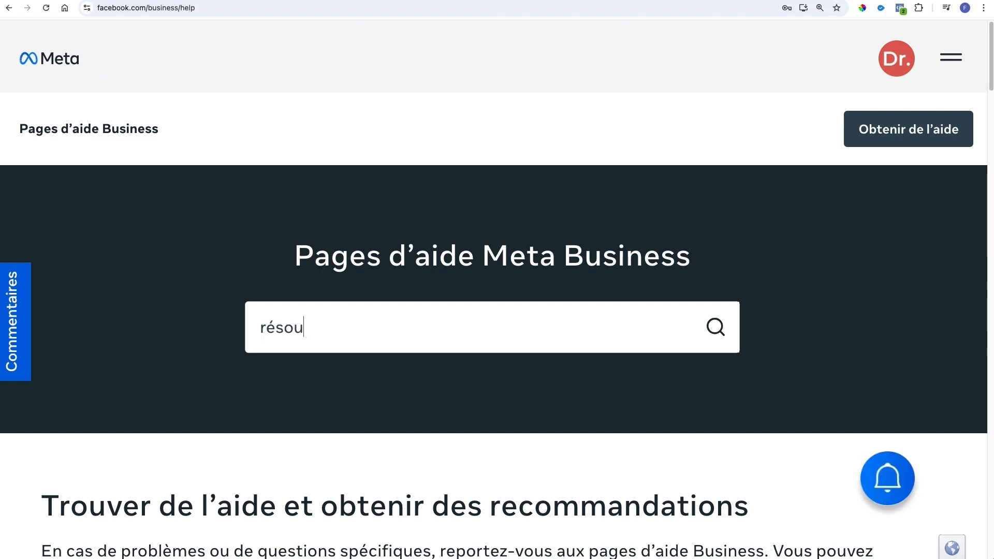
type("dre un comp")
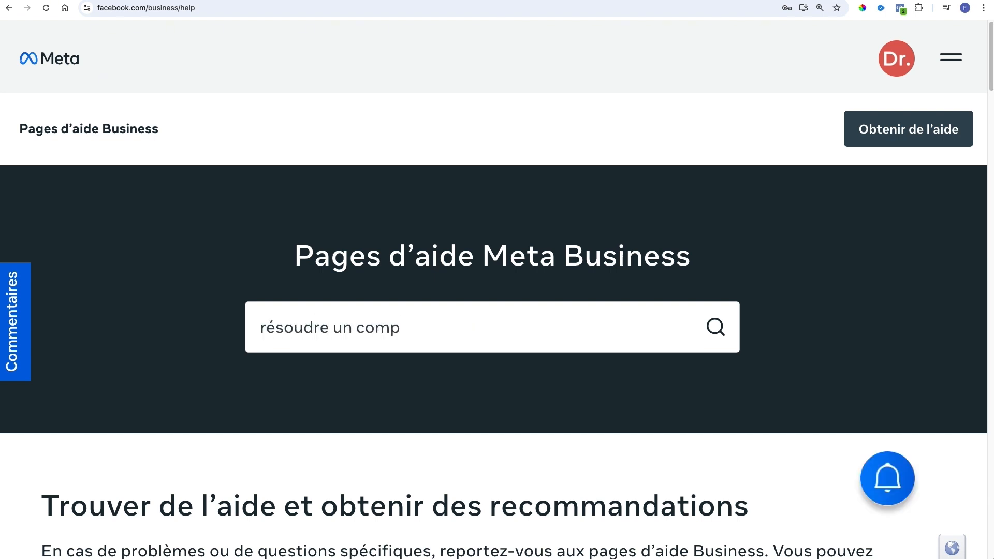
type("te restreint")
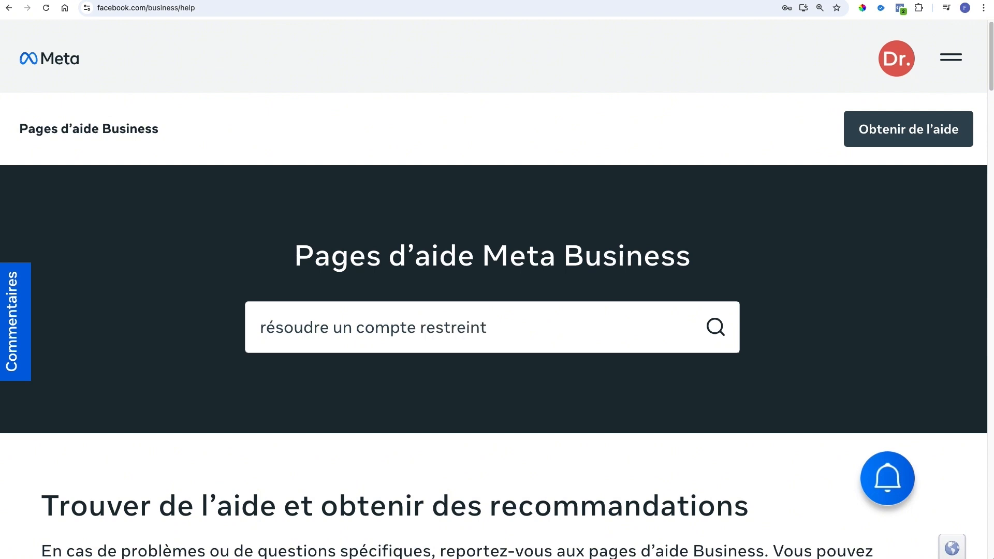
key("Return")
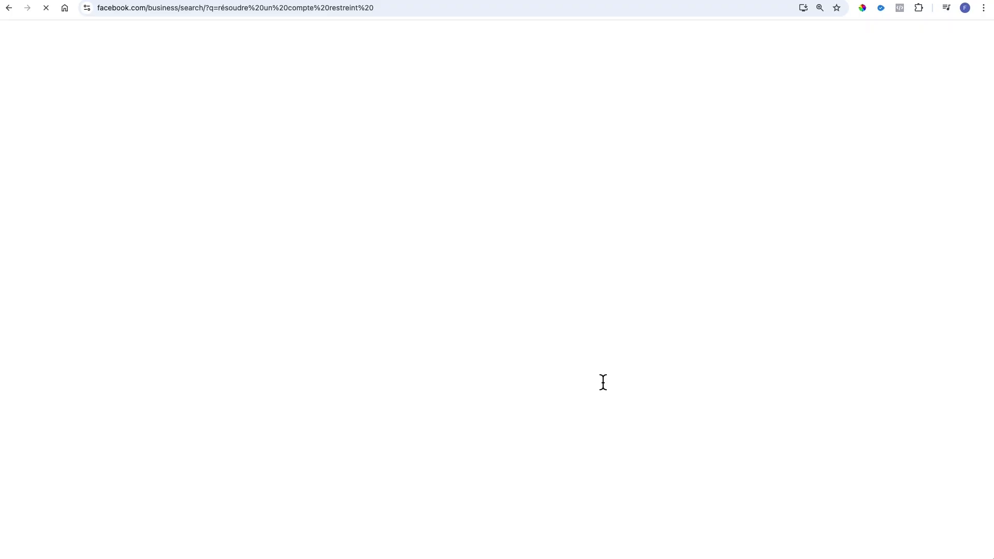
Open the article "Résoudre les problèmes de compte désactivé ou restreint" and examine the restriction reasons and recommended actions
scroll(603, 386, "down", 4)
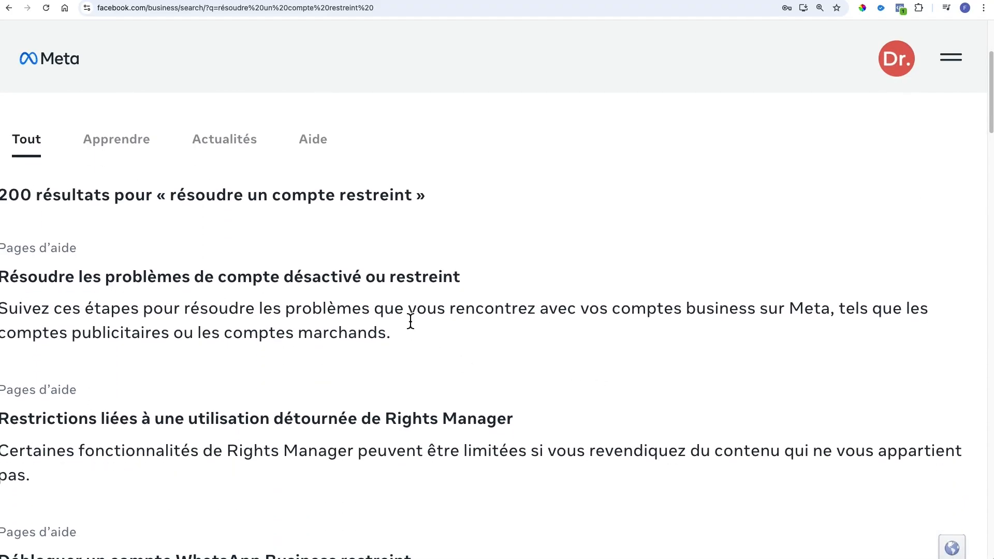
left_click(411, 281)
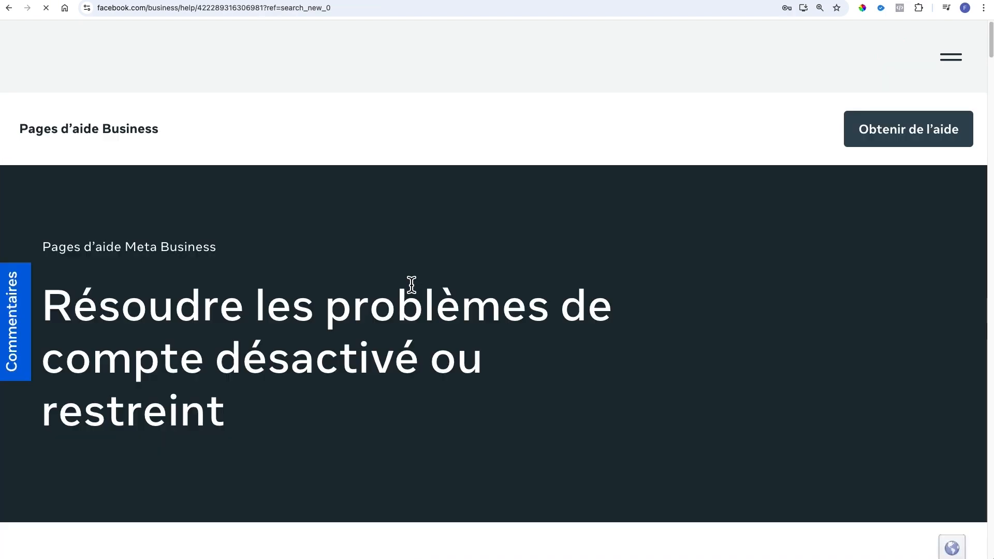
scroll(523, 453, "down", 10)
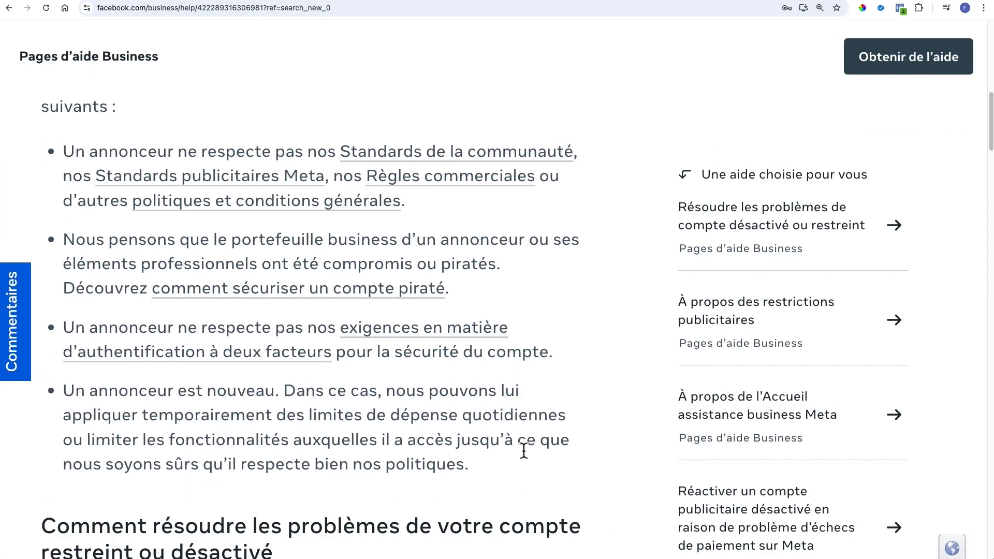
scroll(524, 451, "down", 11)
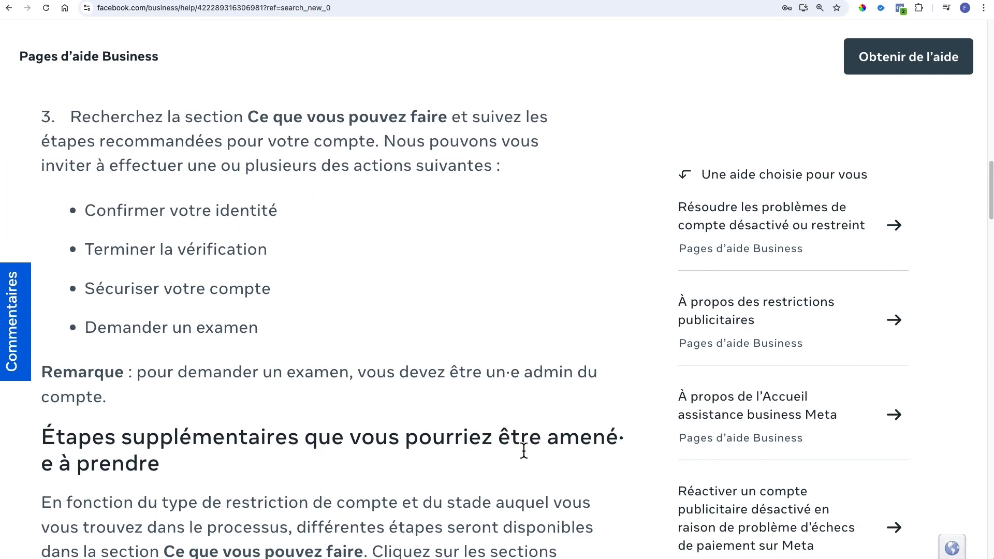
left_click_drag(86, 210, 362, 264)
scroll(456, 354, "down", 6)
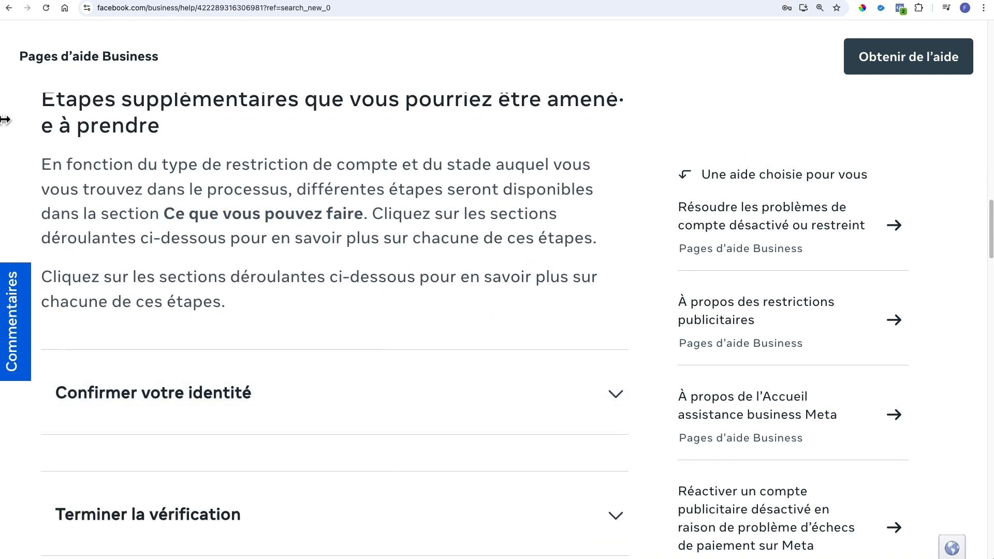
Expand the "Confirmer votre identité" section of the article and examine its identity confirmation steps and closing note
scroll(262, 282, "up", 1)
scroll(395, 275, "down", 3)
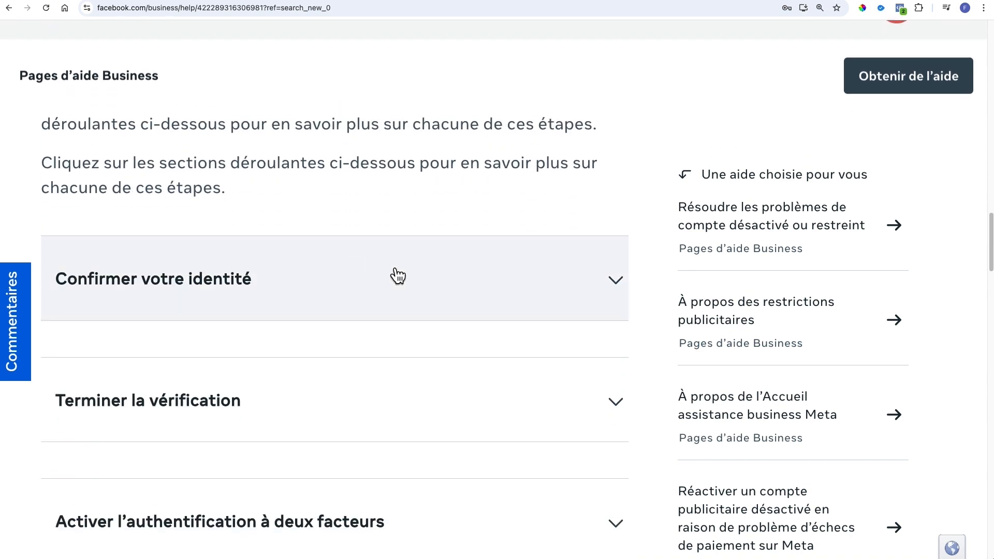
left_click(602, 280)
scroll(604, 282, "down", 8)
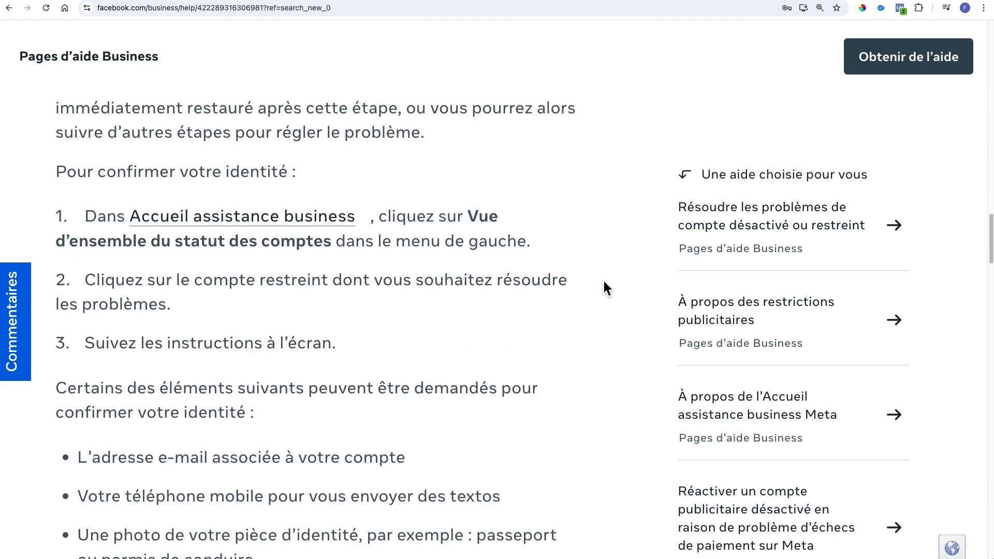
scroll(604, 283, "down", 5)
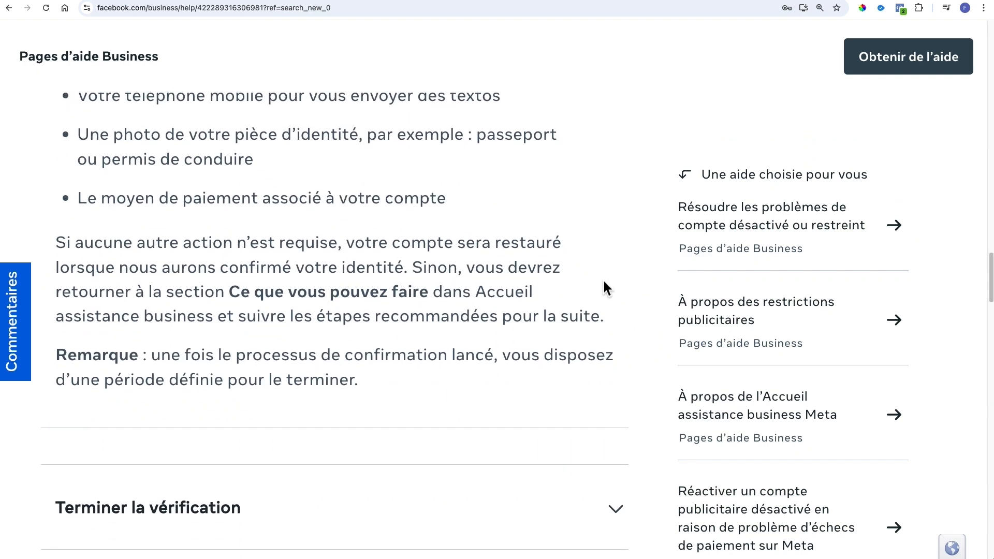
scroll(603, 286, "down", 3)
Expand the "Terminer la vérification" section and examine the procedures for each type of account verification
left_click(626, 361)
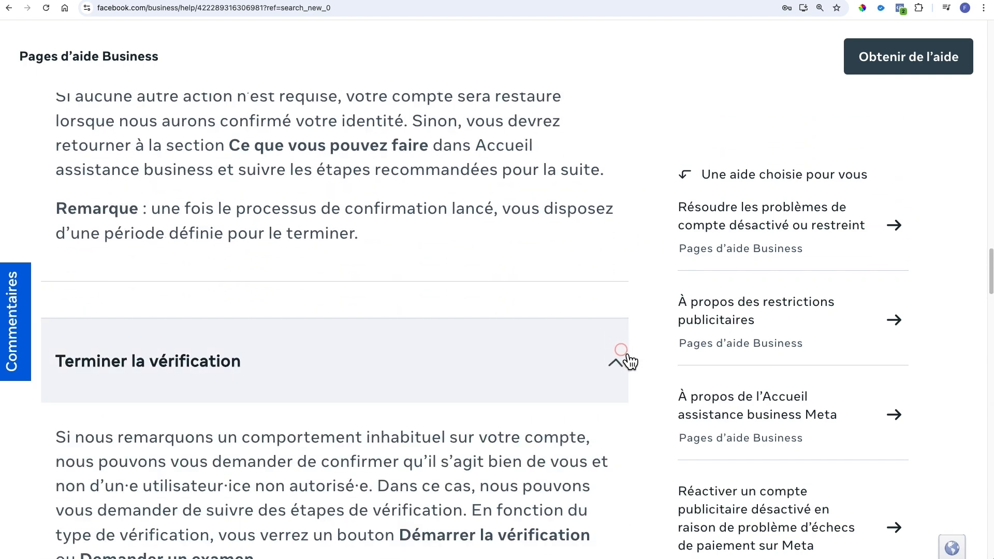
scroll(624, 358, "down", 3)
scroll(623, 357, "down", 2)
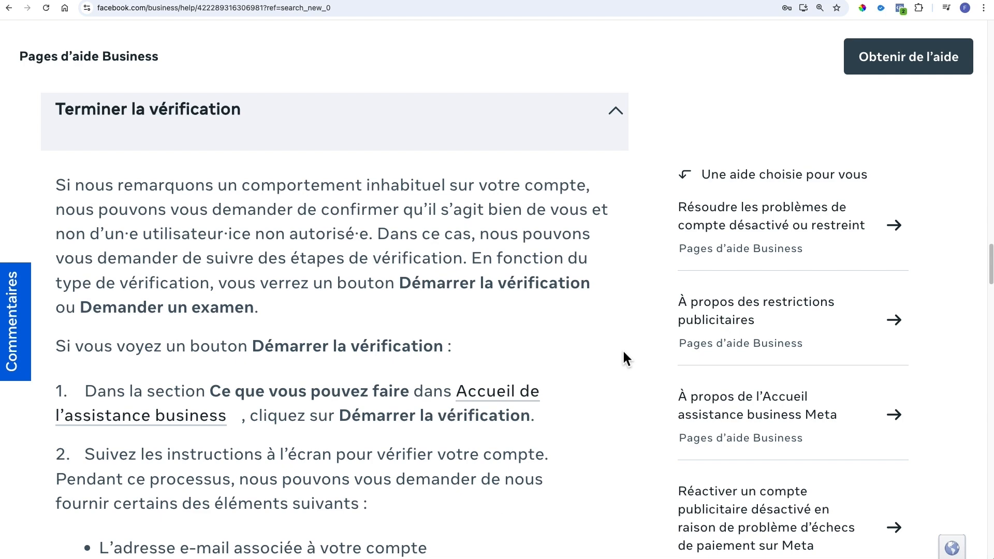
scroll(623, 352, "down", 5)
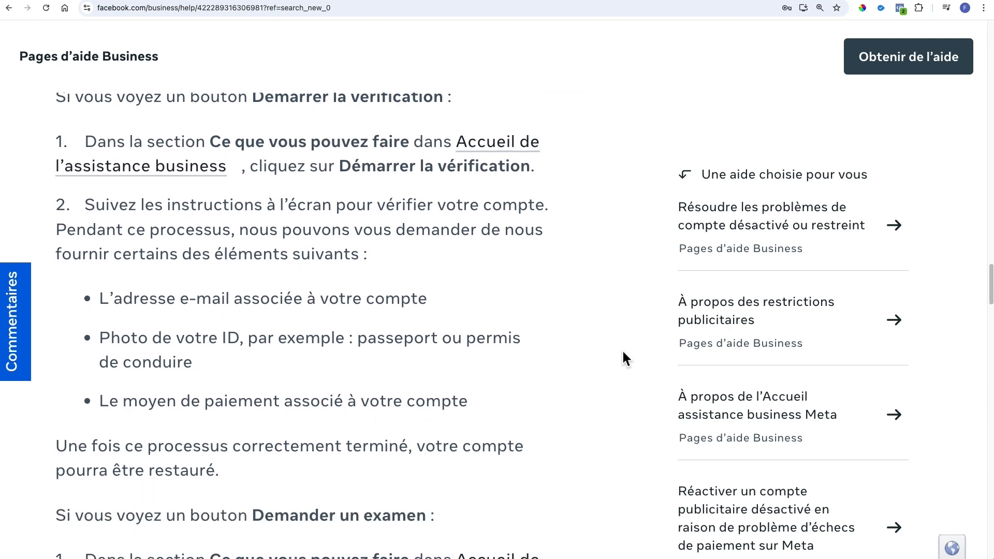
scroll(623, 354, "down", 9)
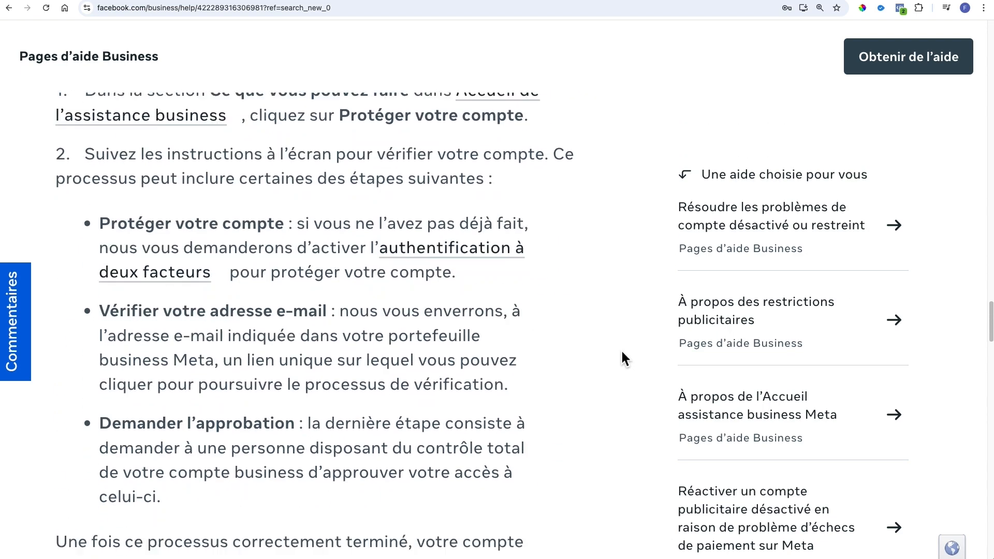
Expand the "Activer l'authentification à deux facteurs" section and examine its activation instructions for business portfolios
scroll(621, 352, "down", 7)
left_click(625, 343)
scroll(611, 352, "down", 2)
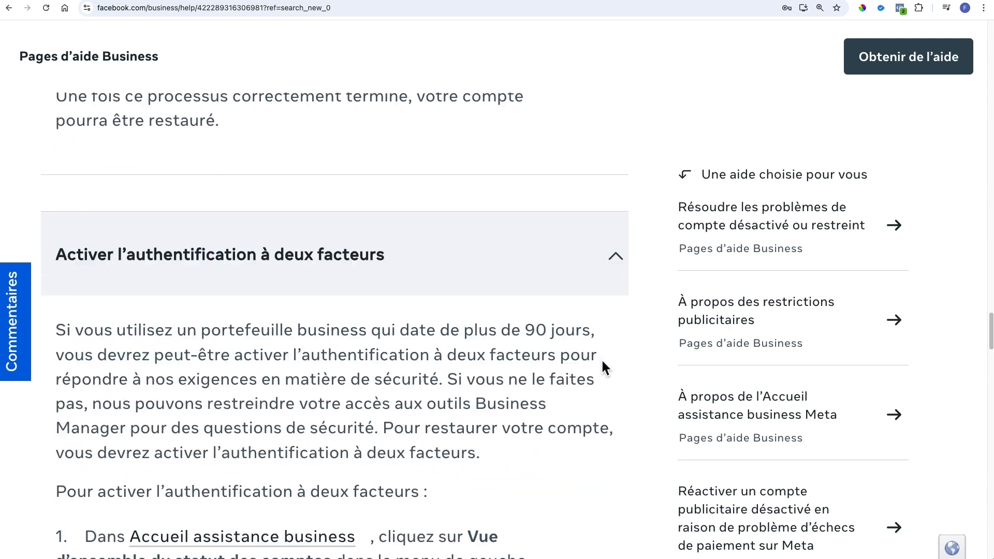
scroll(601, 358, "down", 2)
scroll(601, 358, "down", 5)
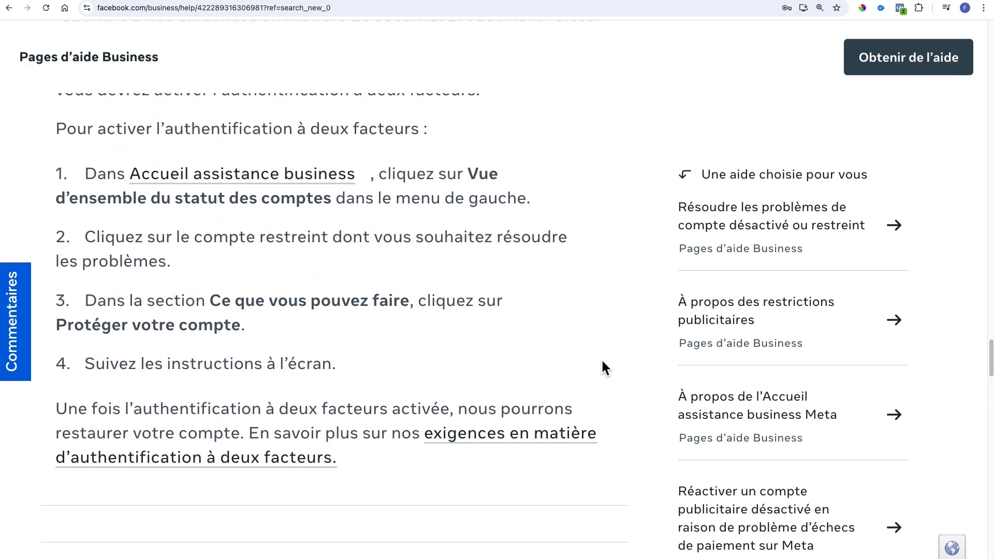
scroll(601, 358, "up", 1)
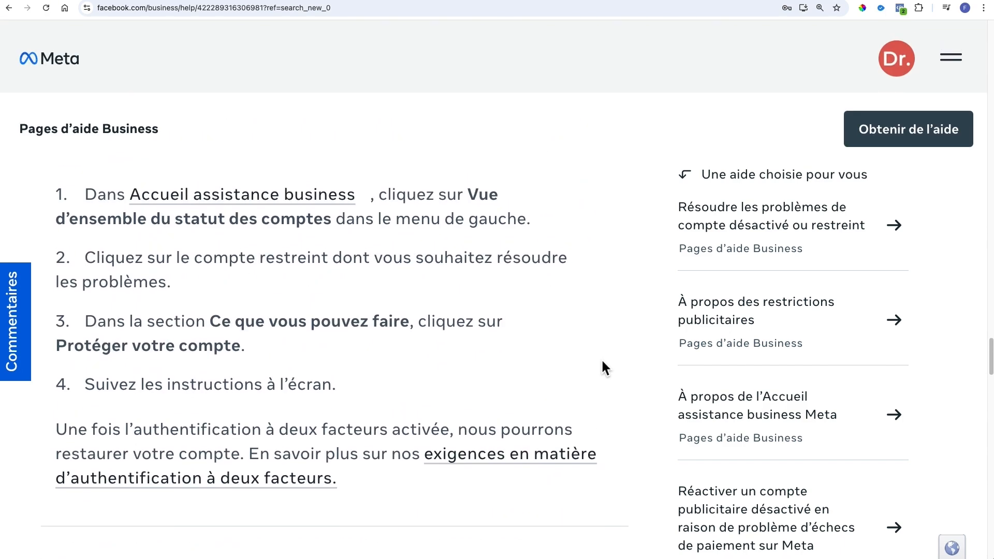
scroll(601, 358, "up", 1)
scroll(601, 357, "down", 2)
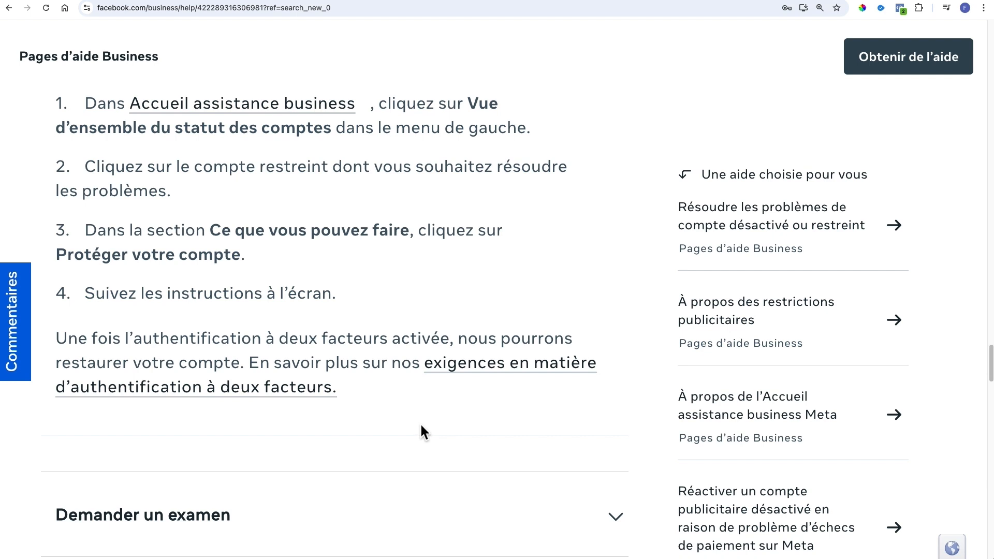
Expand the "Demander un examen" section and examine the conditions and steps for requesting an account review
scroll(424, 429, "down", 4)
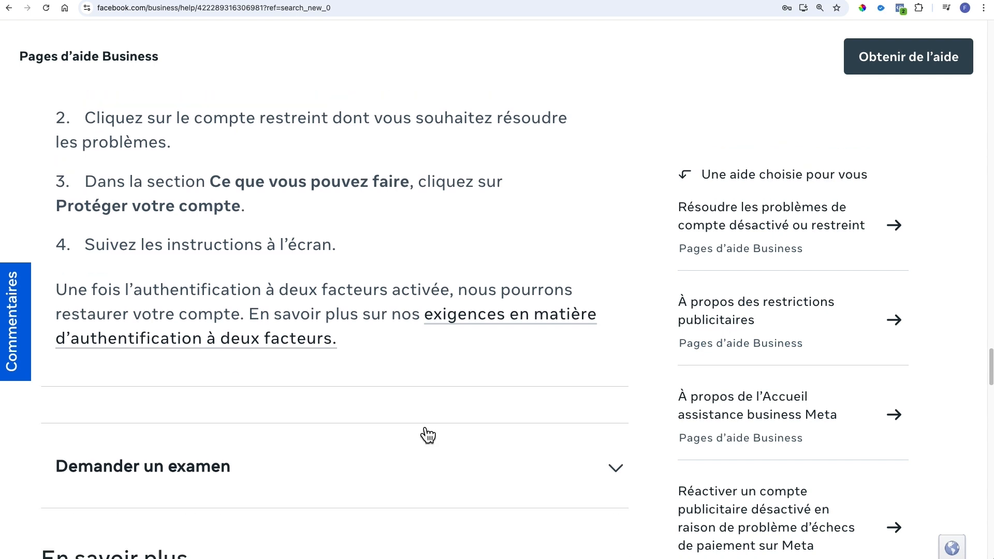
left_click(563, 309)
scroll(551, 398, "down", 5)
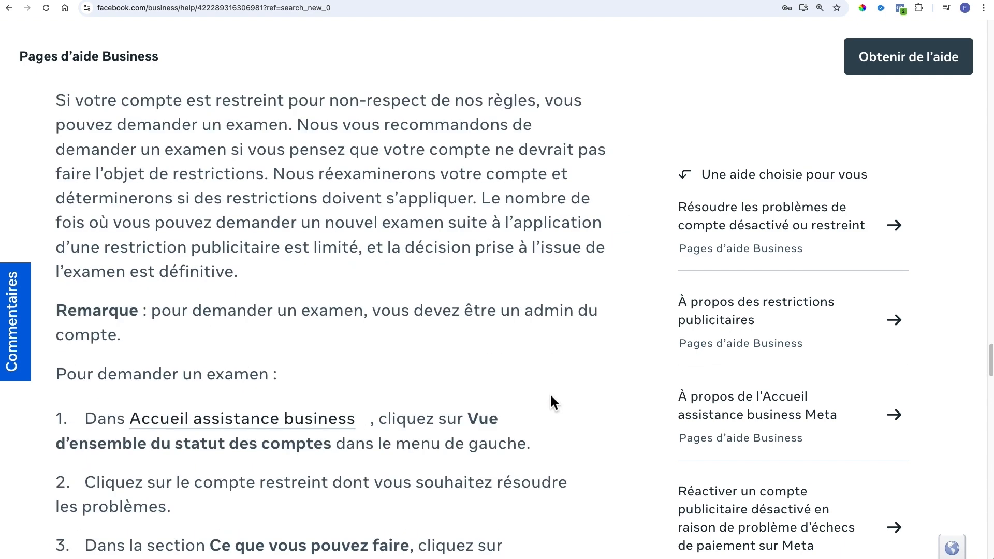
scroll(551, 396, "down", 6)
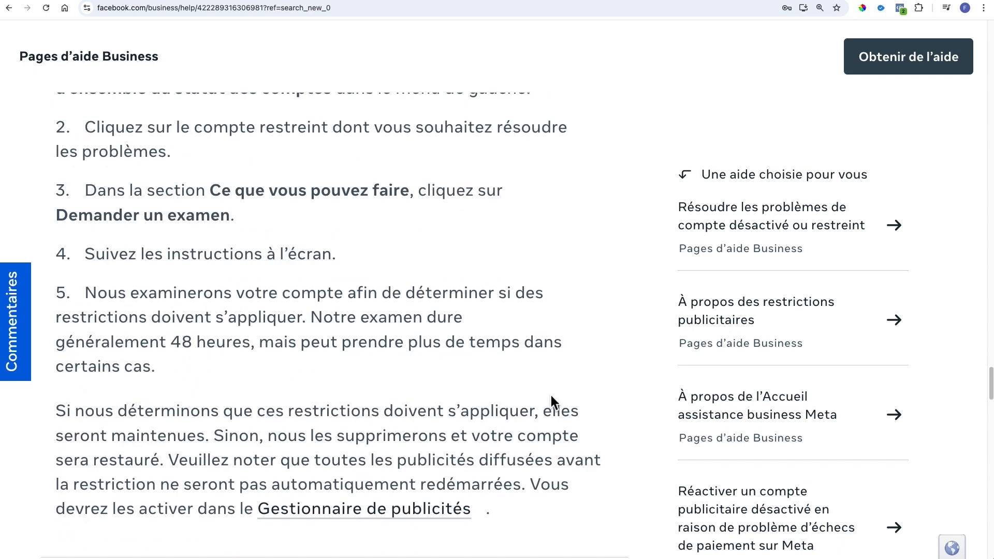
scroll(549, 394, "up", 7)
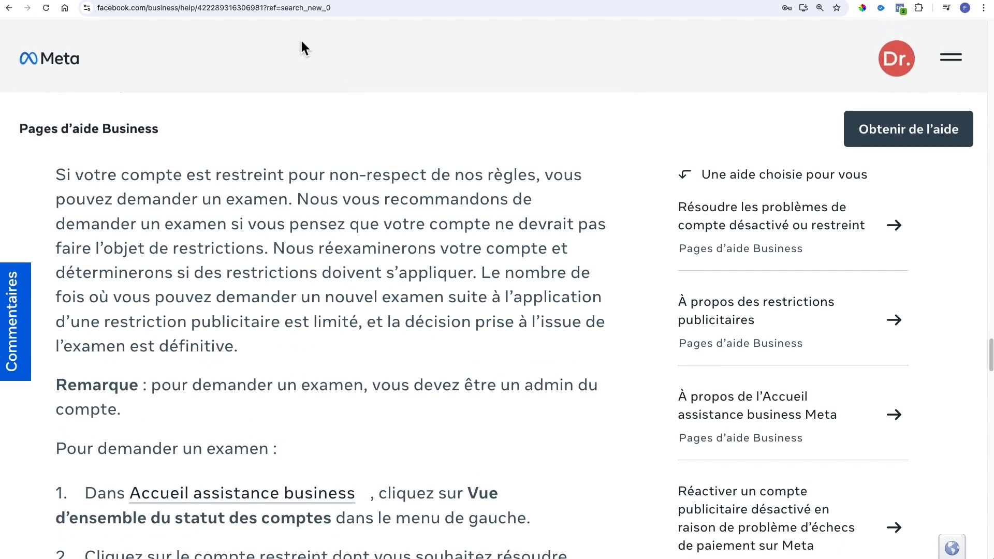
Switch to the Facebook home page and point out shortcuts such as Ami(e)s, Enregistrements, Marketplace and Fils with drawn arrows
left_click(242, 0)
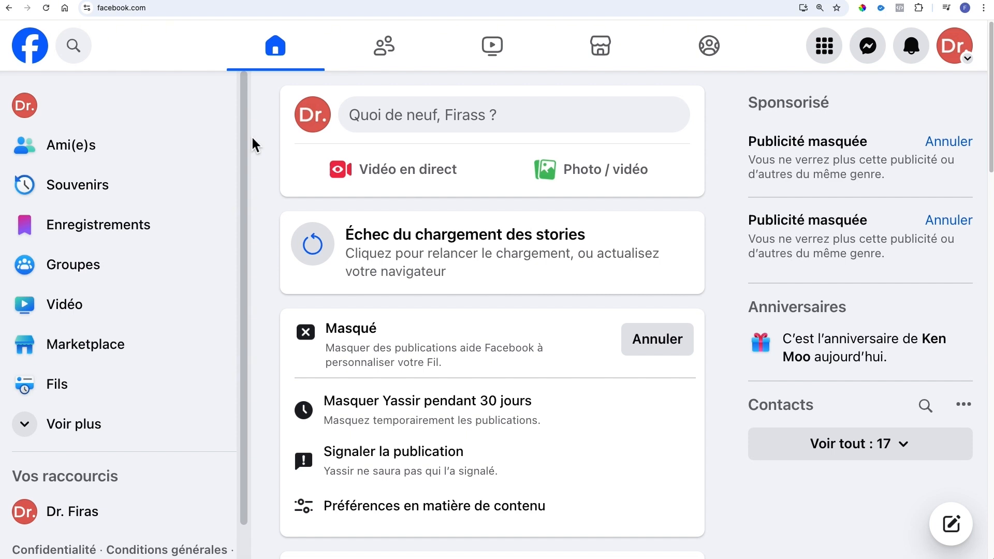
key("ctrl+a")
left_click_drag(292, 89, 105, 132)
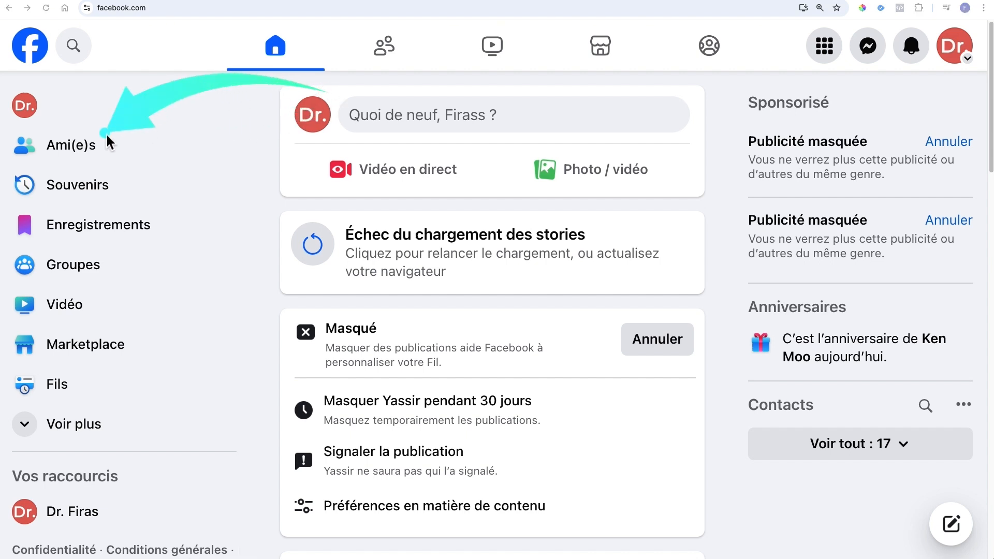
mouse_move(259, 118)
left_mouse_down()
mouse_move(194, 212)
mouse_move(167, 220)
left_mouse_up()
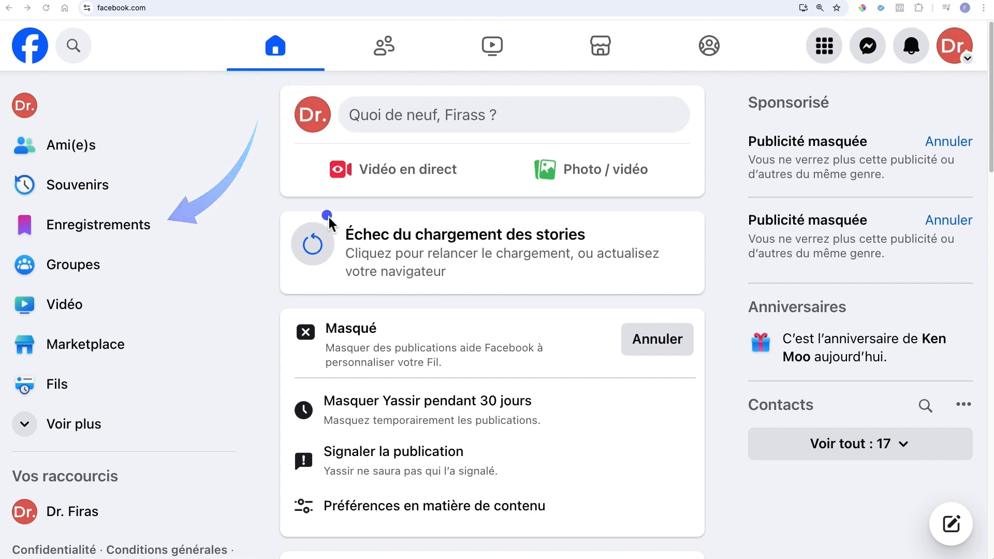
left_click_drag(327, 216, 137, 288)
left_click_drag(331, 473, 149, 345)
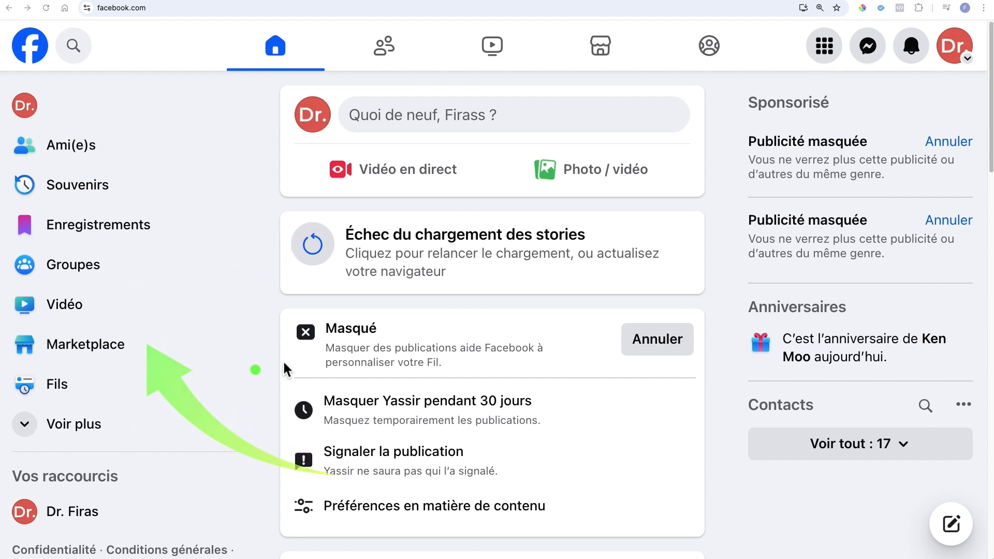
mouse_move(280, 188)
left_mouse_down()
mouse_move(157, 220)
mouse_move(86, 394)
left_mouse_up()
key("ctrl")
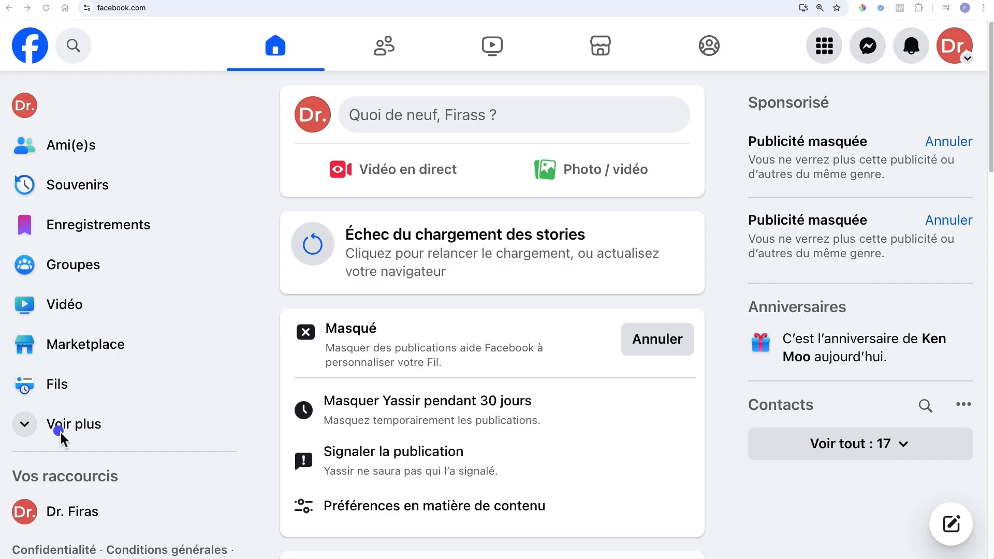
Expand the full list of Facebook shortcuts and locate the "Gestionnaire de publicités" entry in it
left_click(60, 432)
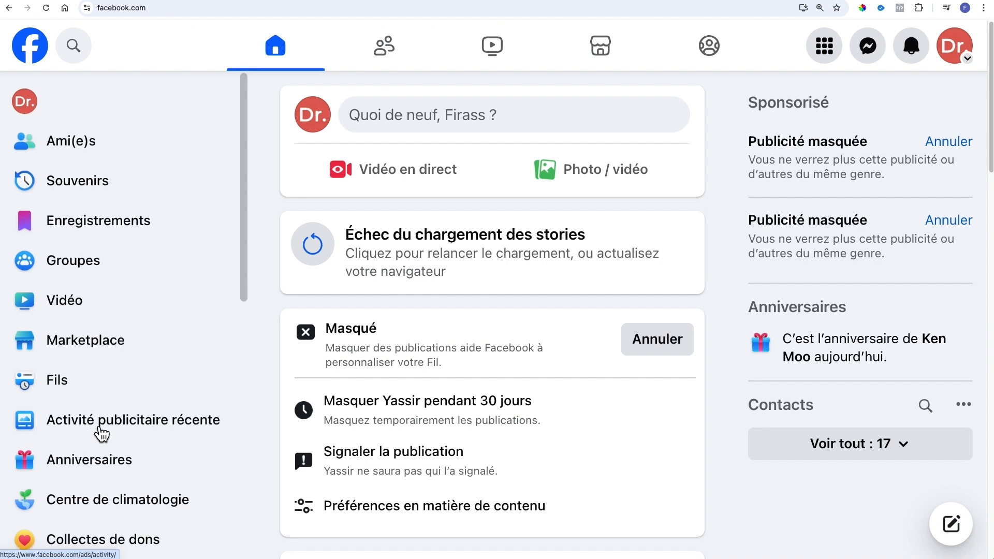
scroll(101, 430, "down", 3)
scroll(107, 422, "down", 2)
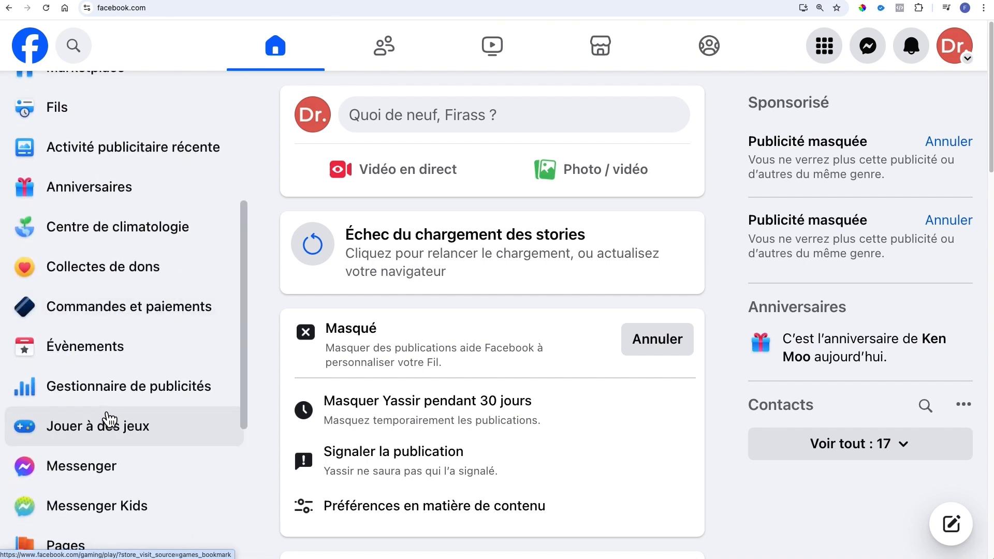
left_click(117, 385)
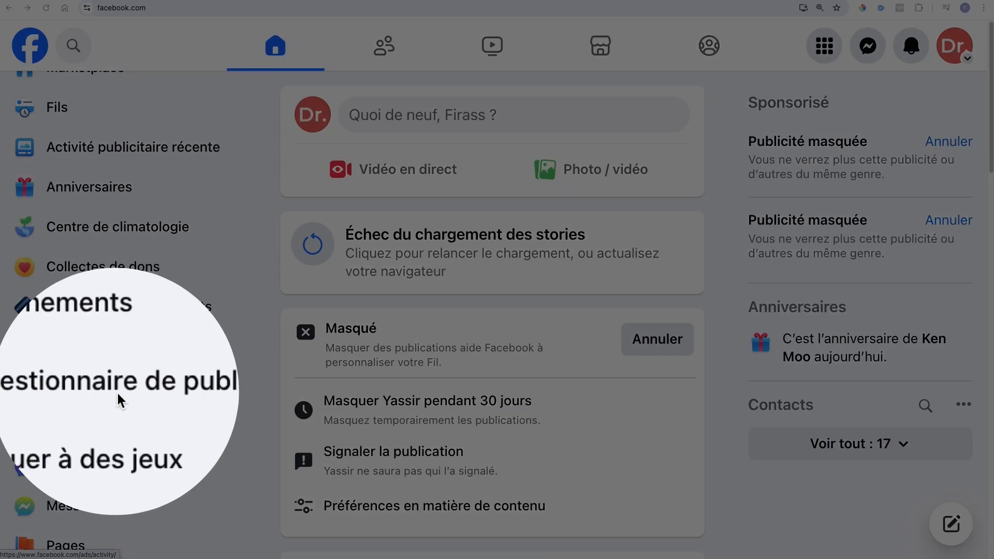
left_click(183, 389)
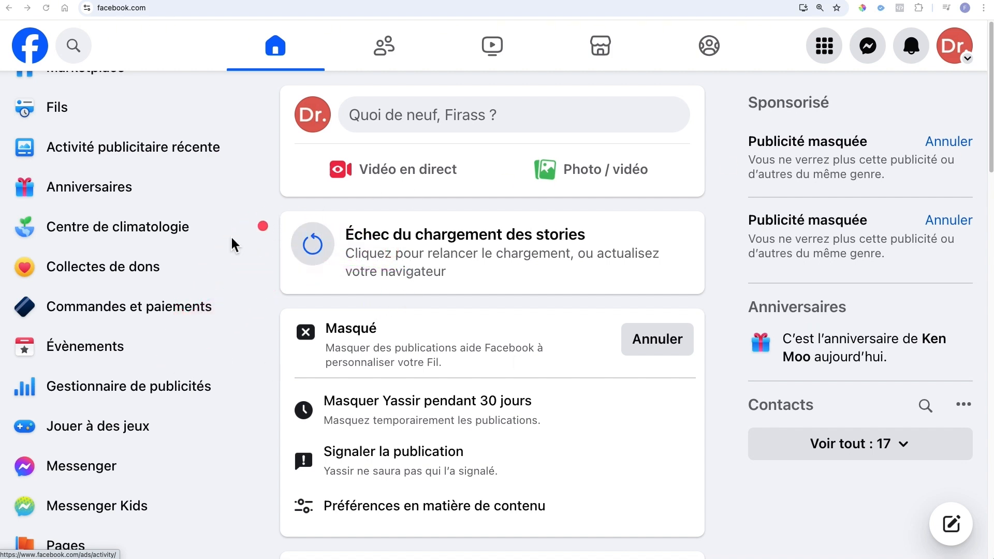
Outline the "Gestionnaire de publicités" entry with drawn rectangles, and open it to show the ad campaigns
left_click_drag(7, 368, 263, 413)
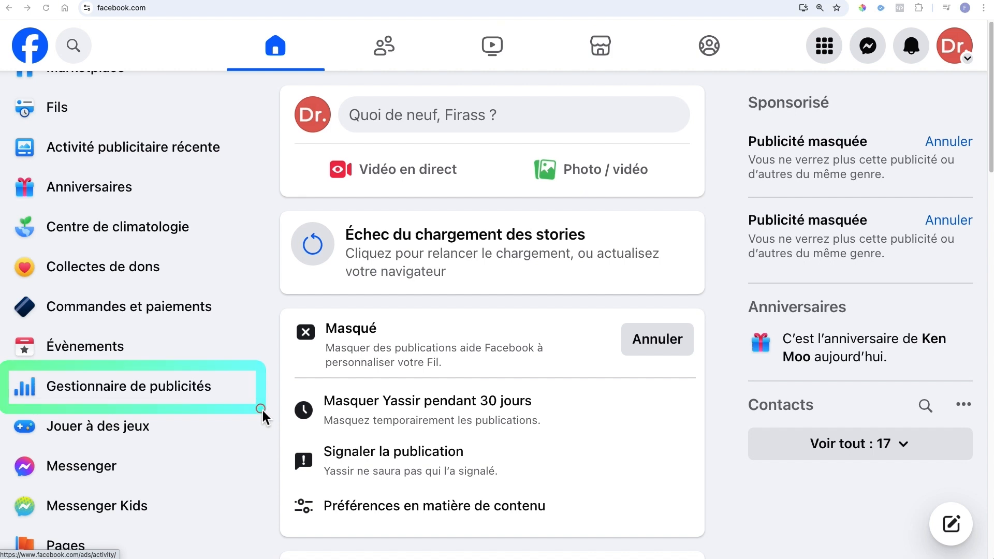
mouse_move(261, 408)
left_mouse_down()
mouse_move(95, 373)
mouse_move(5, 368)
left_mouse_up()
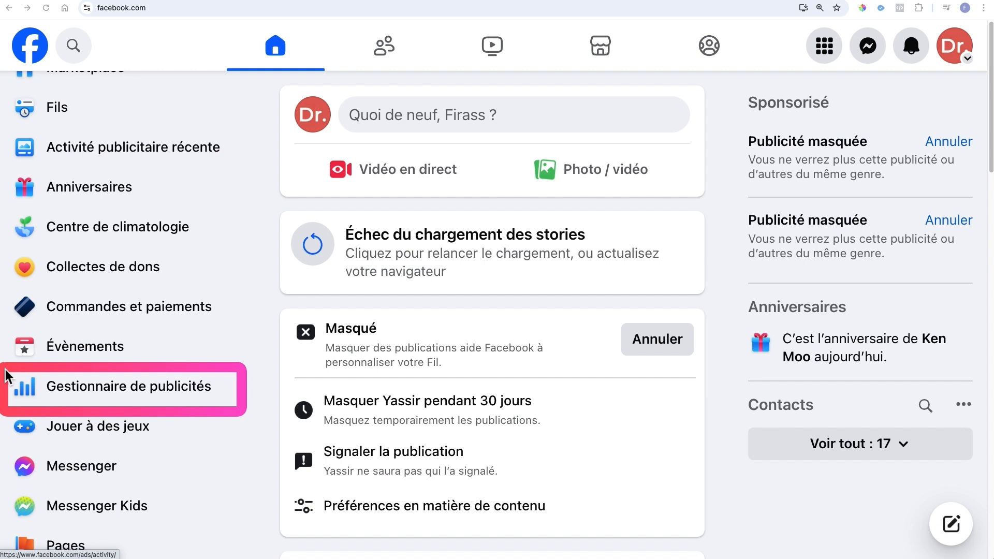
left_click(68, 389)
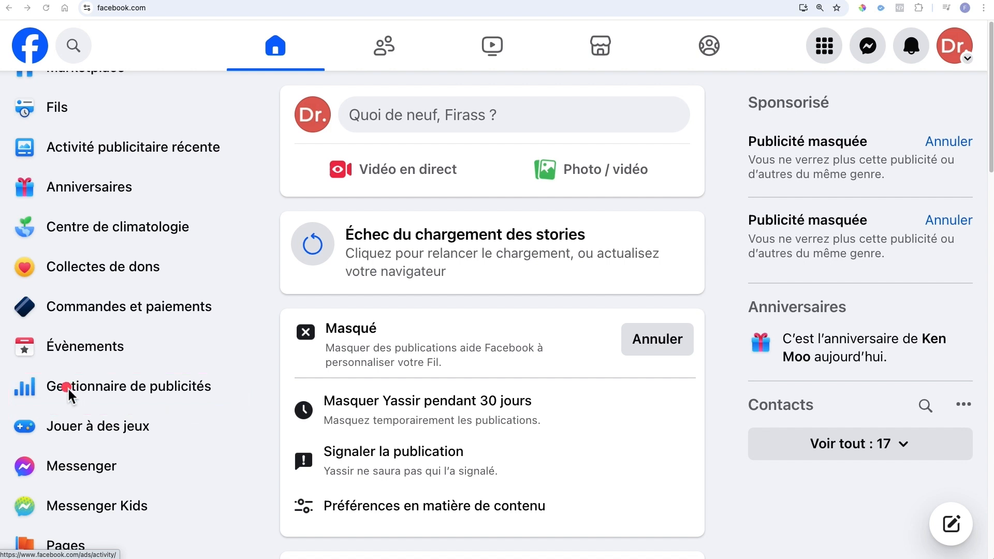
mouse_move(383, 303)
left_mouse_down()
mouse_move(115, 359)
mouse_move(16, 401)
mouse_move(7, 394)
left_mouse_up()
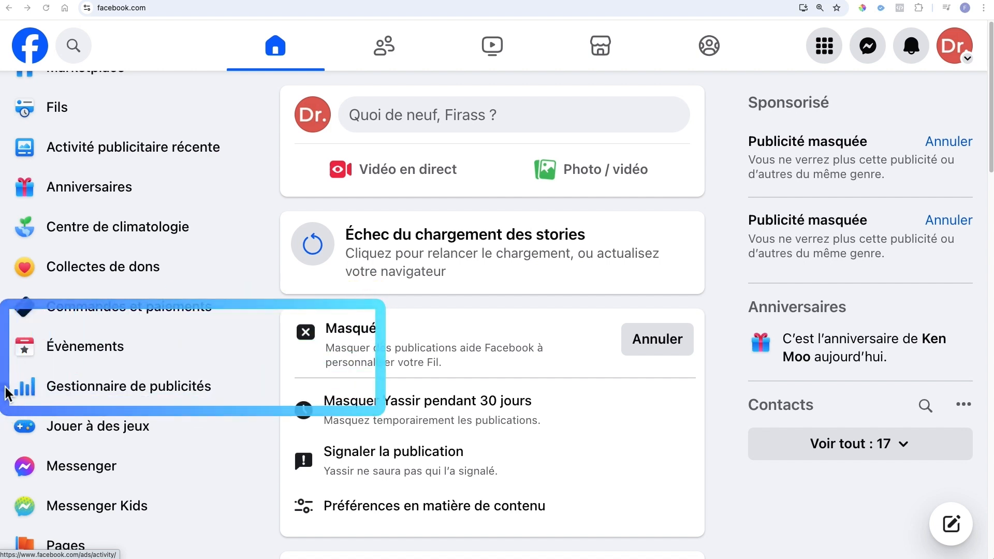
left_click(165, 387)
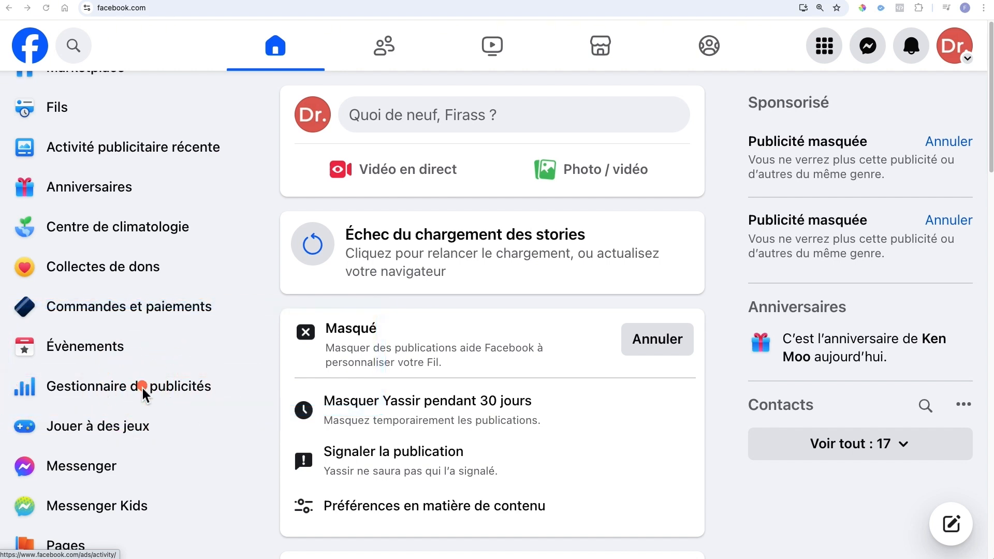
left_click(121, 392)
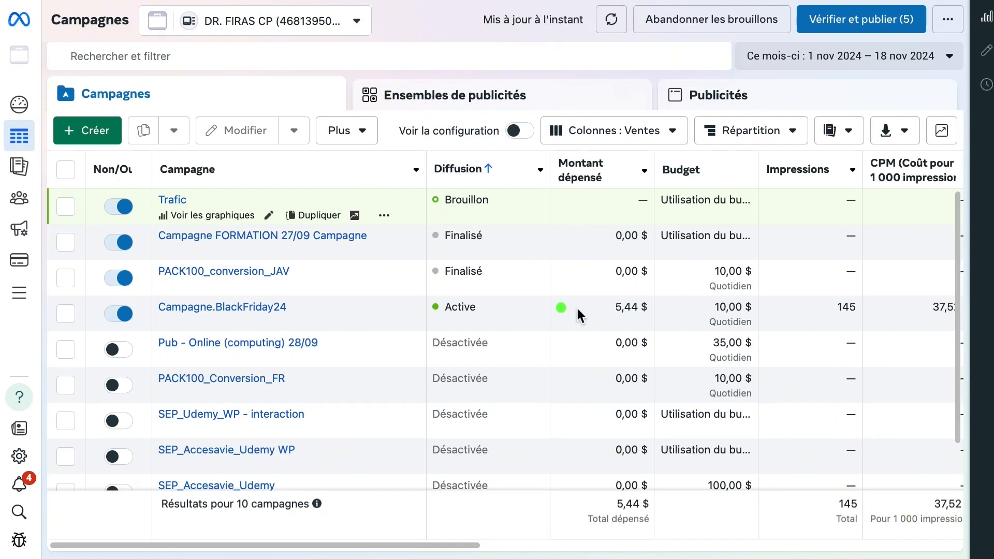
Point an arrow at the campaign list, open "Tous les outils" and look through the management, advertising and reporting tools
left_click_drag(580, 303, 294, 199)
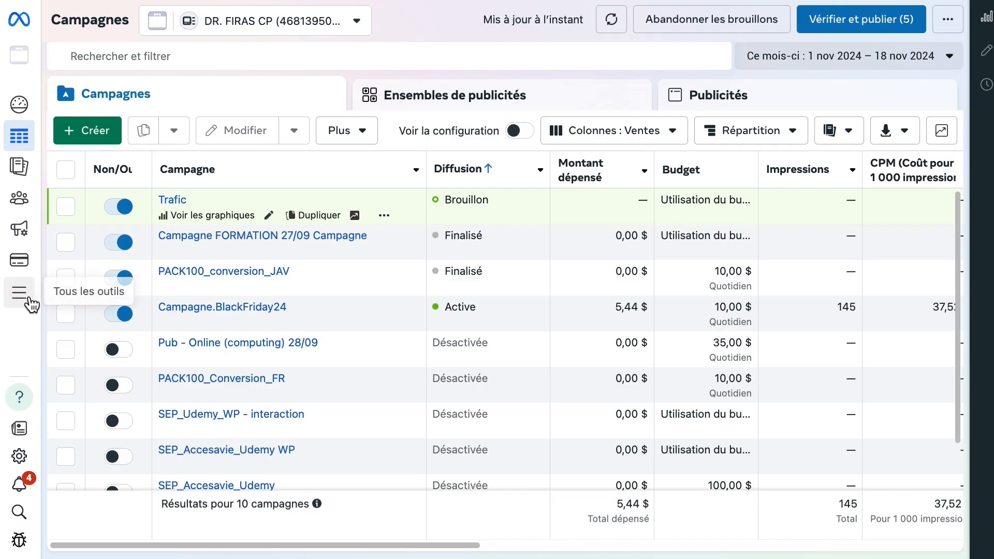
mouse_move(31, 305)
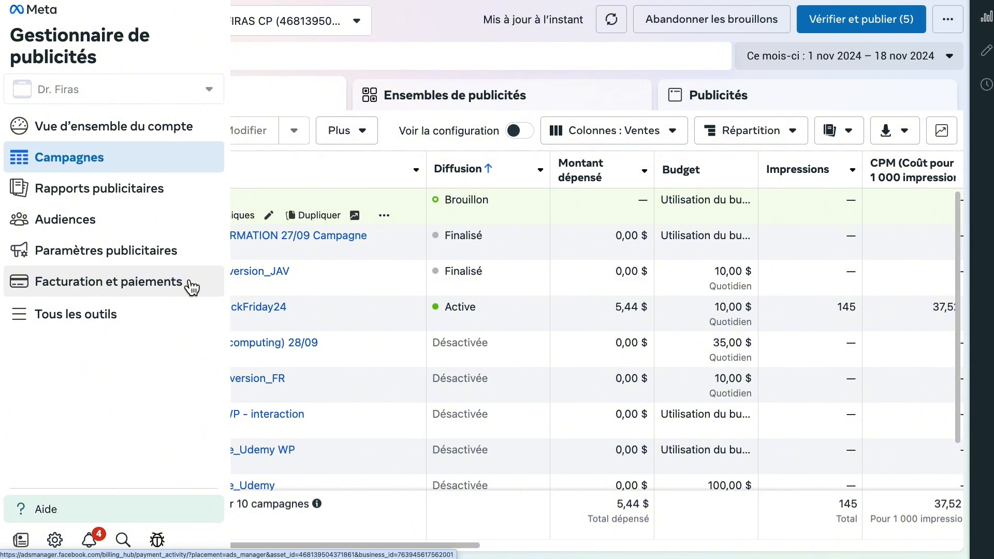
left_click(82, 317)
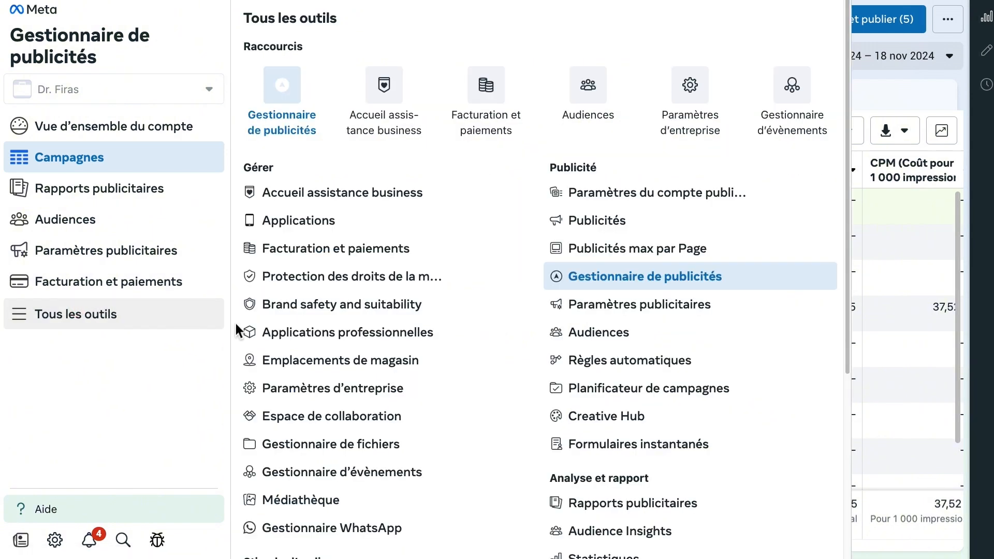
scroll(569, 342, "down", 4)
scroll(570, 343, "up", 2)
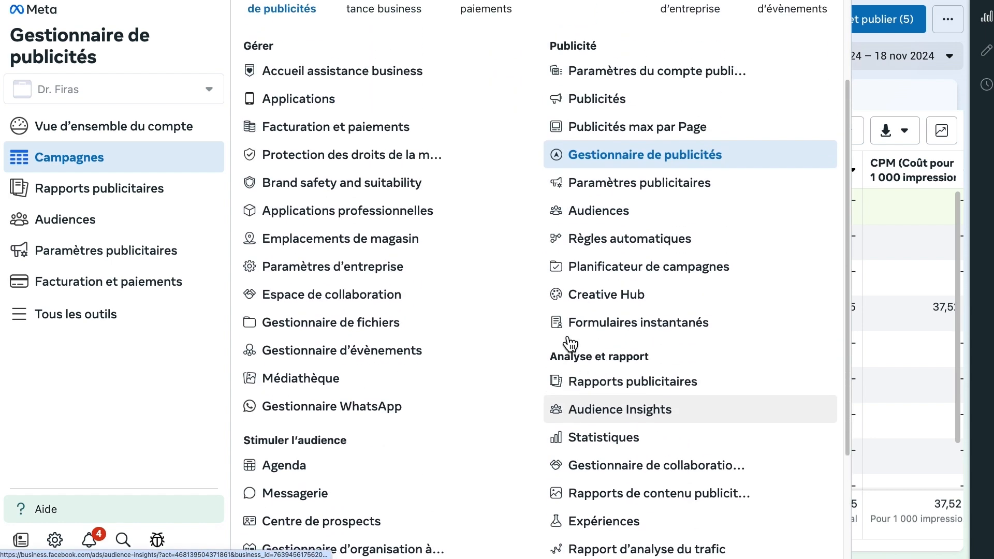
left_click(564, 333)
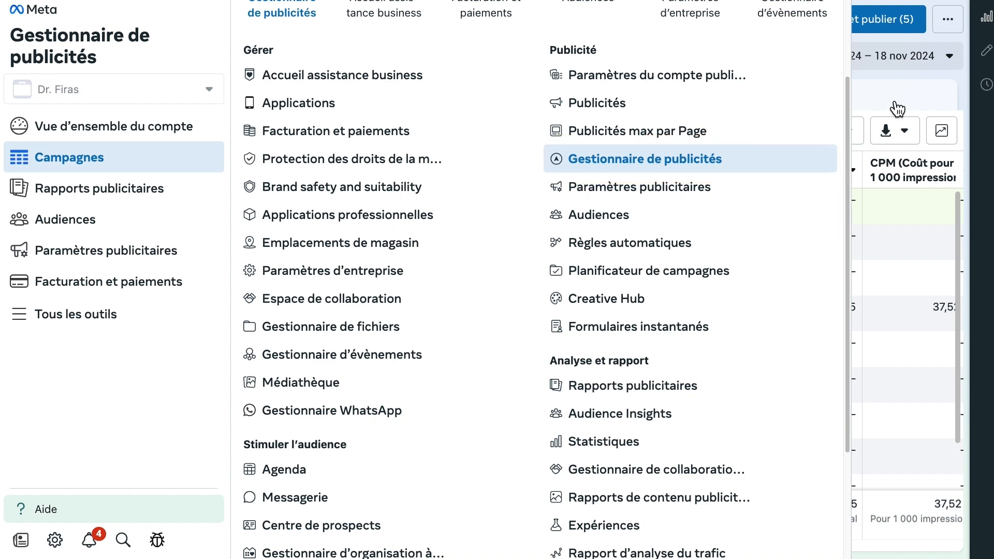
Close the tools list and outline the campaign table's name, Diffusion, Montant dépensé, Budget, Impressions and CPM columns with drawn rectangles
left_click(955, 74)
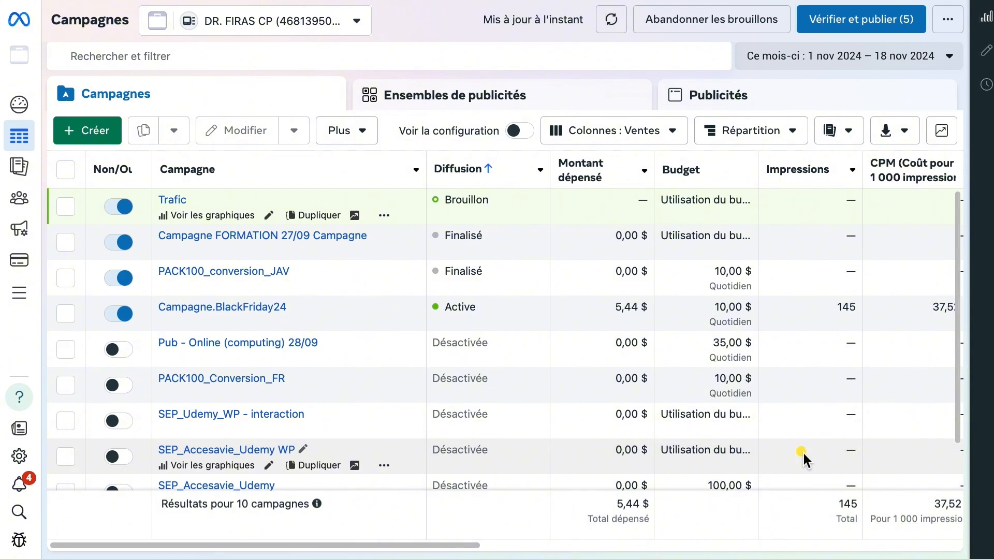
mouse_move(59, 190)
left_mouse_down()
mouse_move(320, 338)
mouse_move(555, 430)
mouse_move(684, 475)
mouse_move(891, 504)
mouse_move(639, 477)
mouse_move(427, 486)
mouse_move(424, 498)
left_mouse_up()
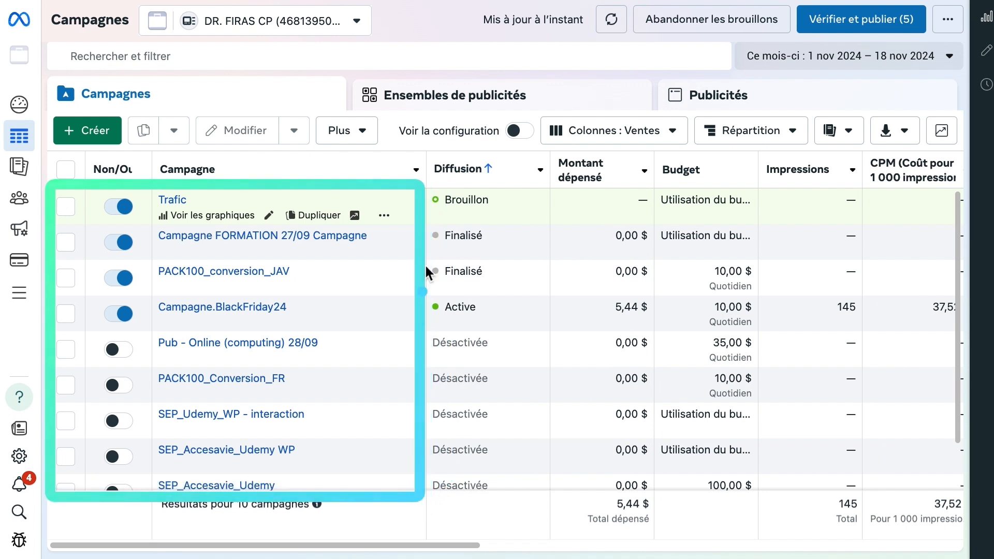
mouse_move(429, 148)
left_mouse_down()
mouse_move(476, 383)
mouse_move(499, 446)
mouse_move(546, 504)
left_mouse_up()
mouse_move(545, 153)
left_mouse_down()
mouse_move(614, 446)
mouse_move(656, 533)
left_mouse_up()
left_click_drag(647, 151, 757, 538)
mouse_move(763, 150)
left_mouse_down()
mouse_move(875, 383)
mouse_move(990, 557)
mouse_move(960, 546)
left_mouse_up()
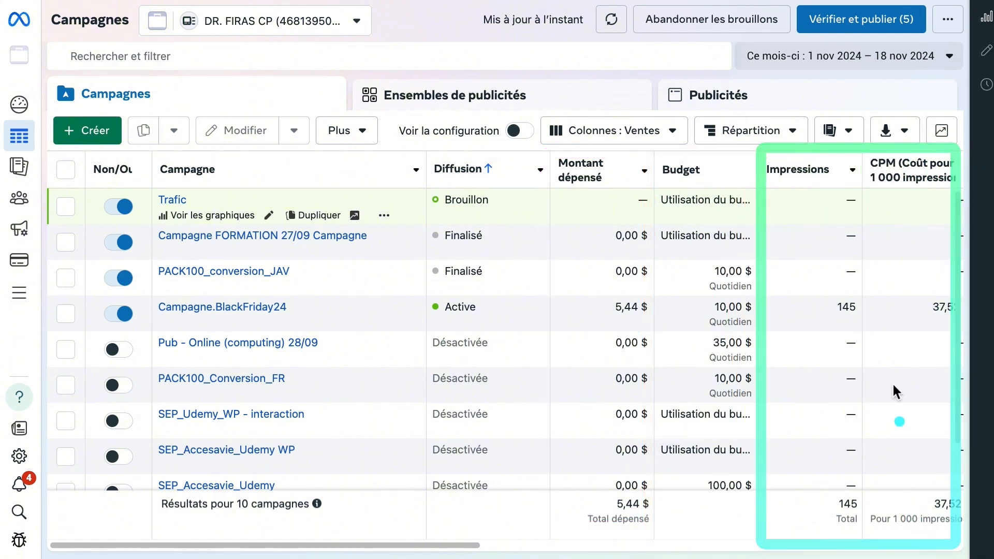
Look through the additional column presets down to the Ventes group, and close the list without changing the preset
left_click(676, 130)
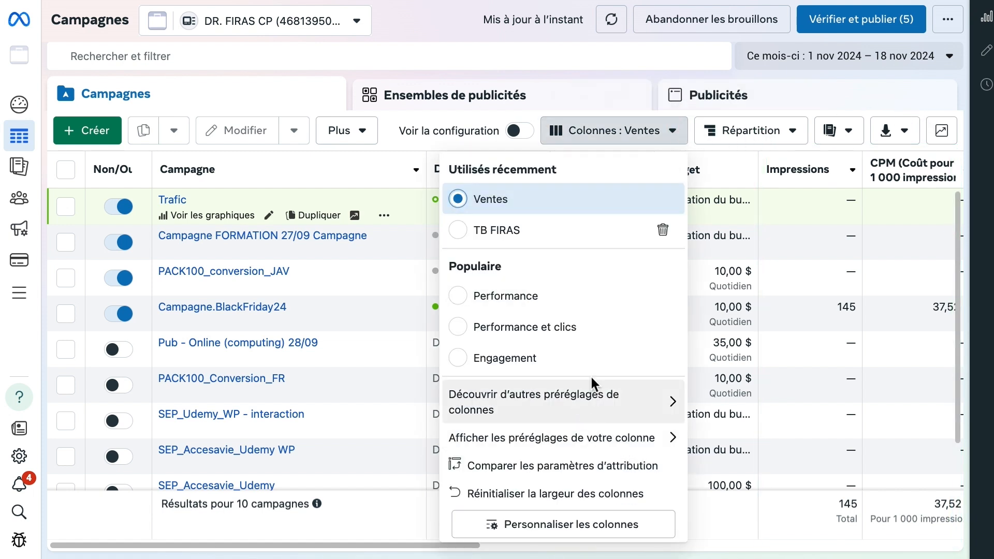
left_click(669, 410)
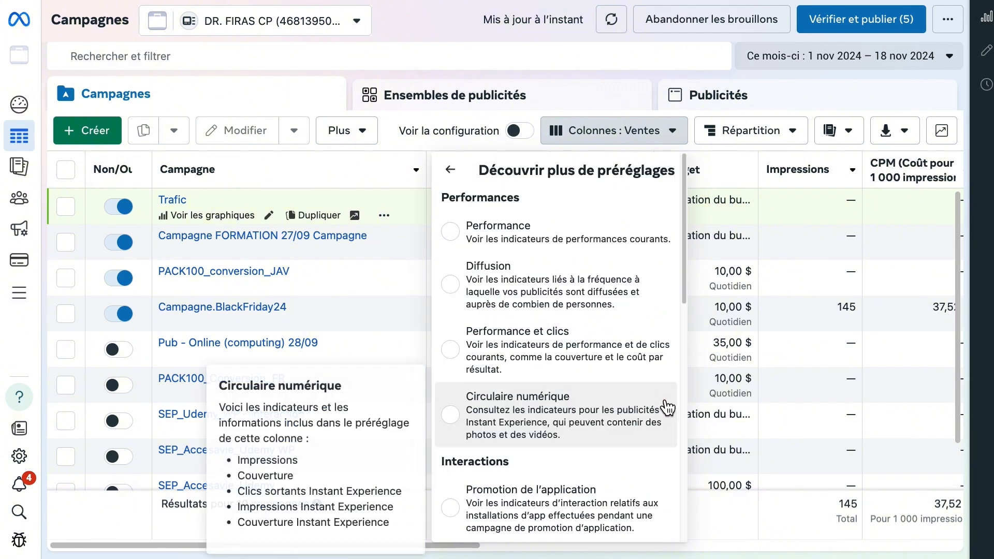
scroll(668, 409, "down", 5)
scroll(666, 408, "down", 5)
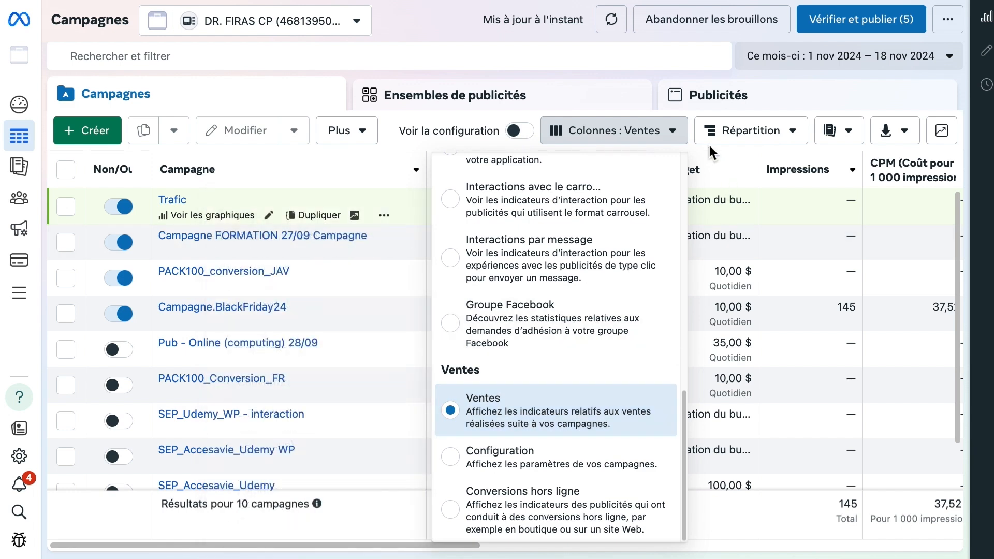
left_click(688, 110)
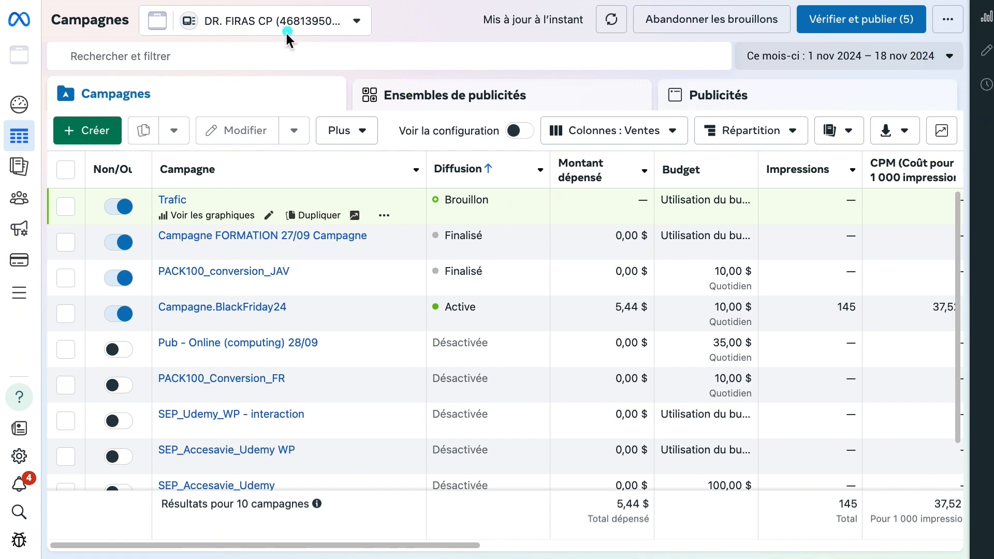
Outline the ad account selector, and review the Meta help results for "créer un compte publicitaire" with the search phrase and articles outlined
mouse_move(141, 7)
left_mouse_down()
mouse_move(306, 49)
mouse_move(371, 45)
left_mouse_up()
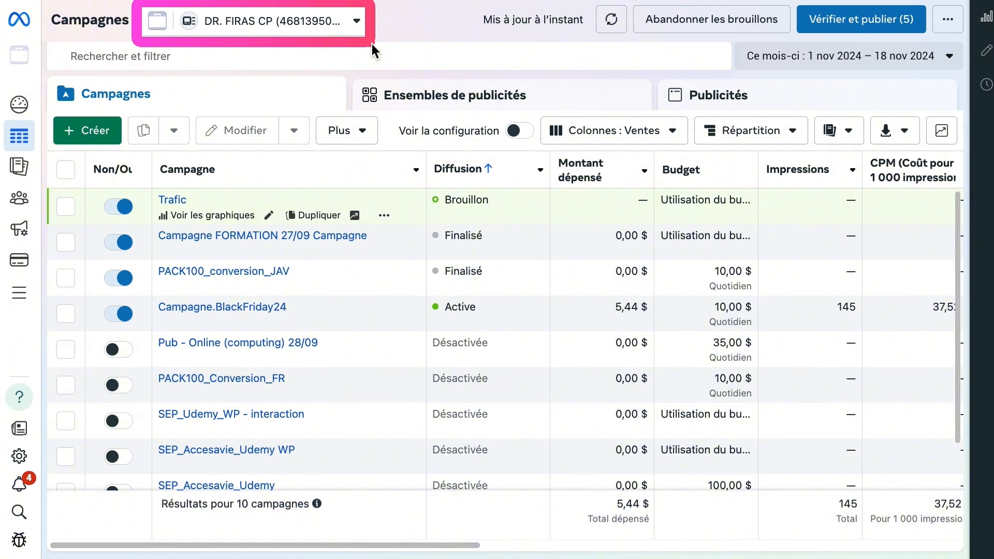
left_click_drag(371, 44, 373, 42)
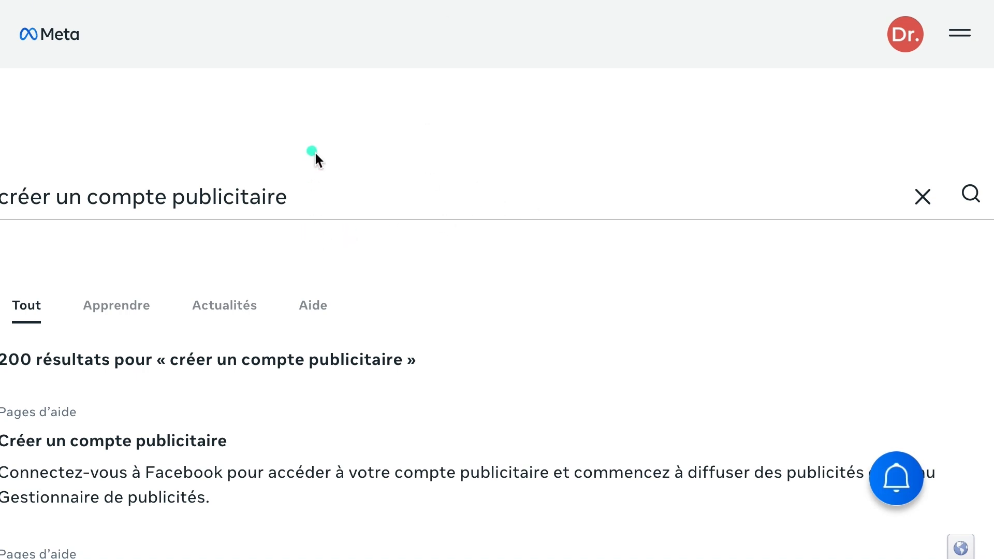
mouse_move(322, 162)
left_mouse_down()
mouse_move(175, 222)
mouse_move(1, 236)
left_mouse_up()
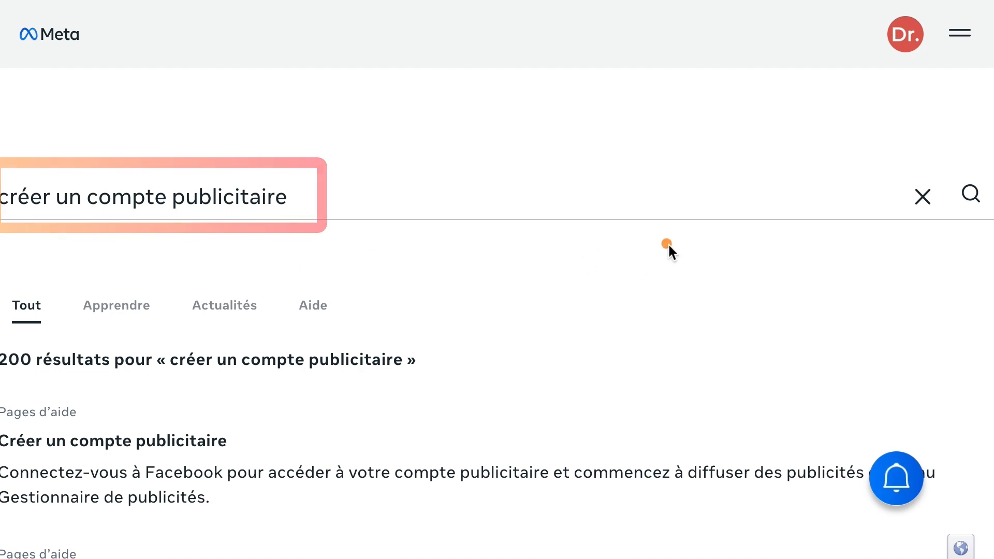
scroll(662, 282, "down", 3)
scroll(663, 277, "down", 6)
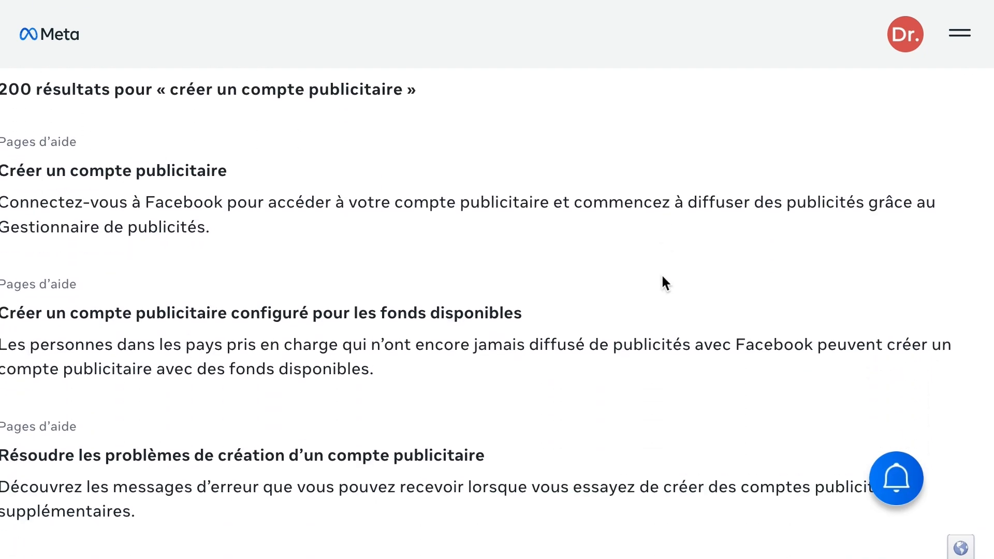
scroll(662, 278, "up", 3)
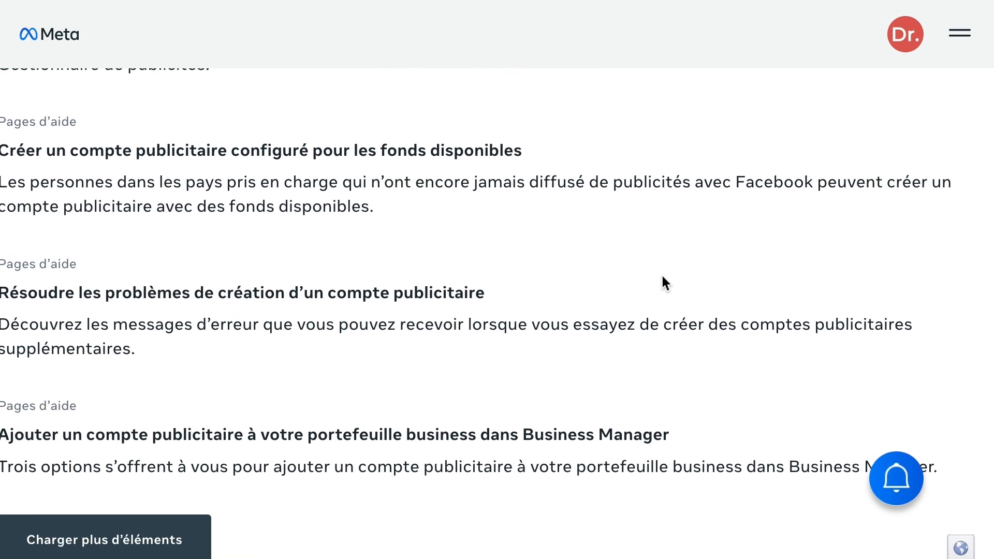
scroll(662, 275, "up", 1)
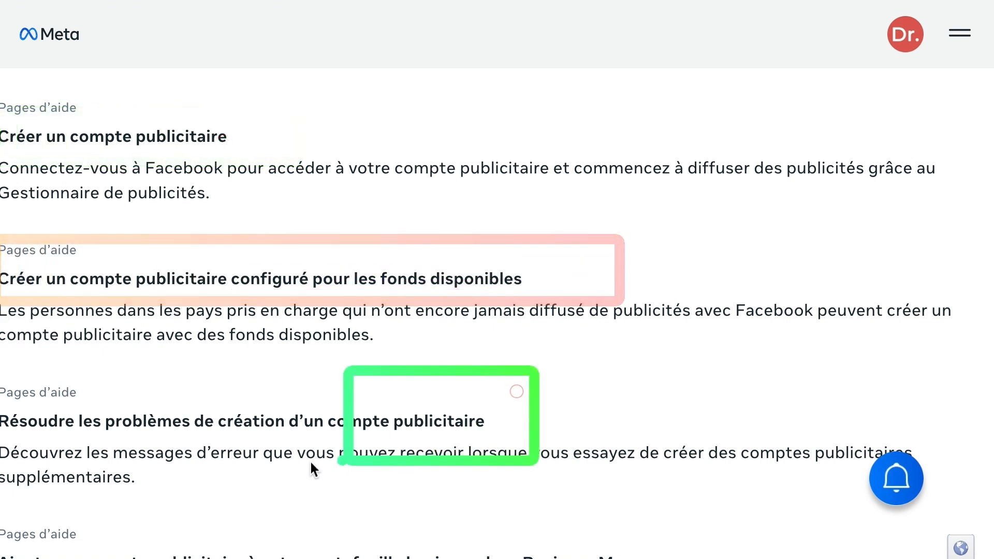
scroll(515, 359, "down", 2)
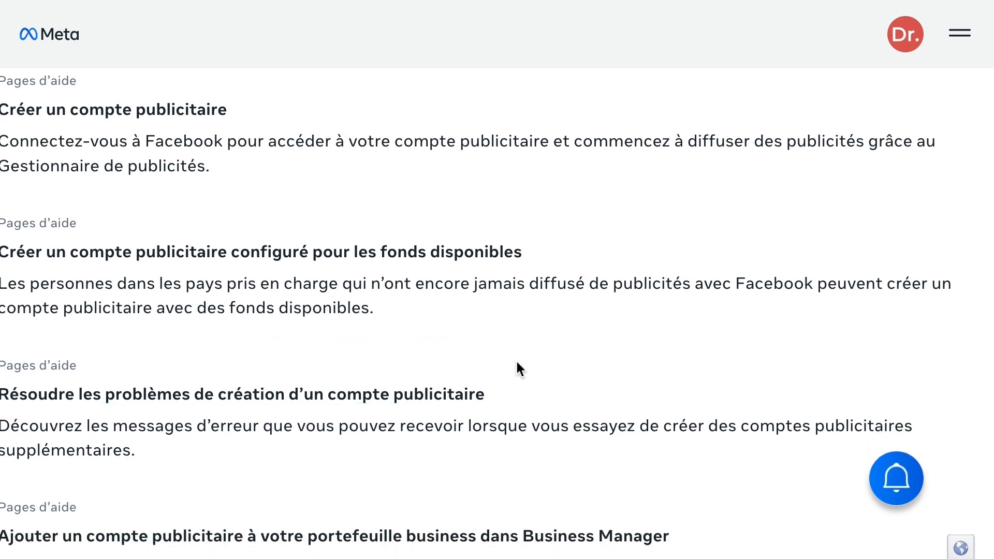
scroll(524, 362, "down", 2)
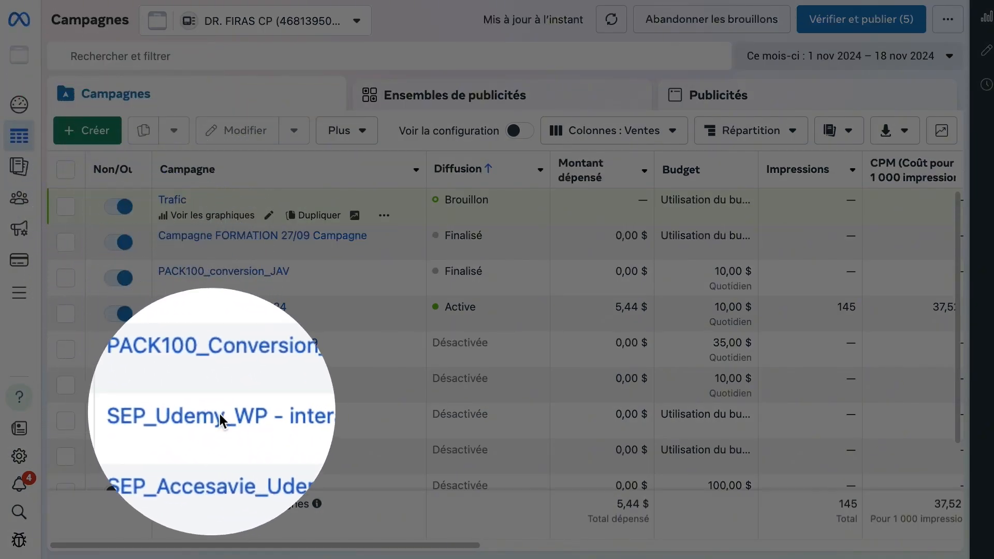
Point out the Campagnes, Ensembles de publicités and Publicités levels in Ads Manager, outline all three together, and clear the drawing
left_click(195, 236)
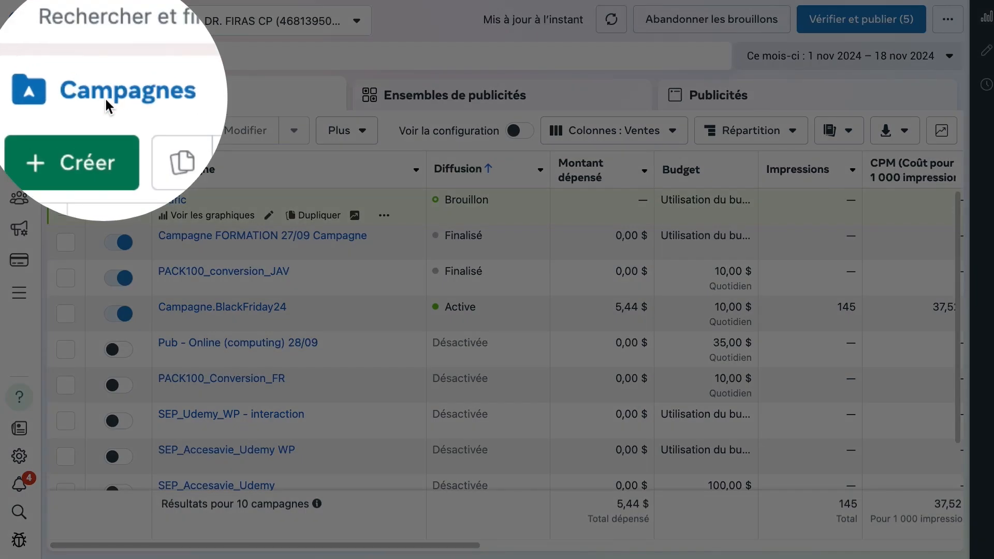
left_click(295, 117)
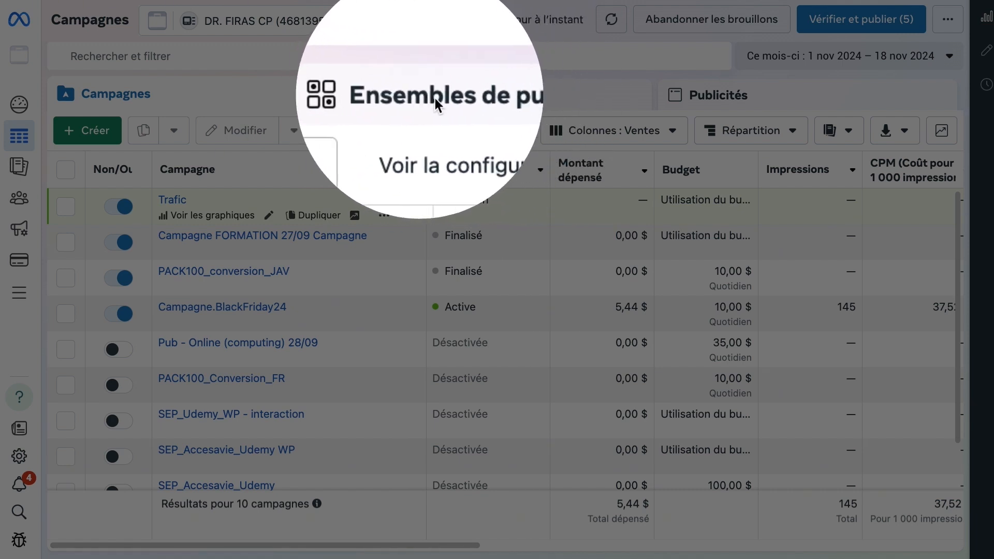
left_click(470, 103)
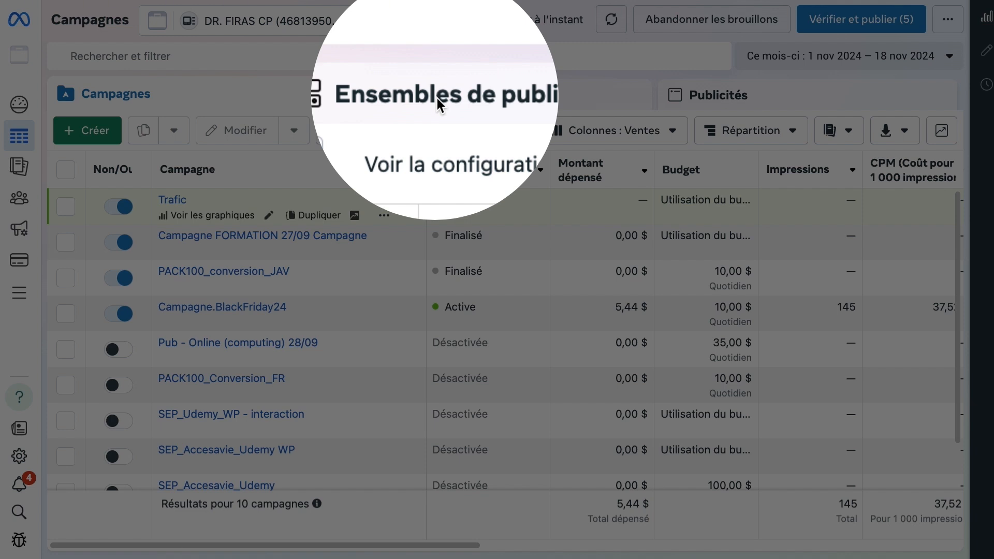
left_click(435, 96)
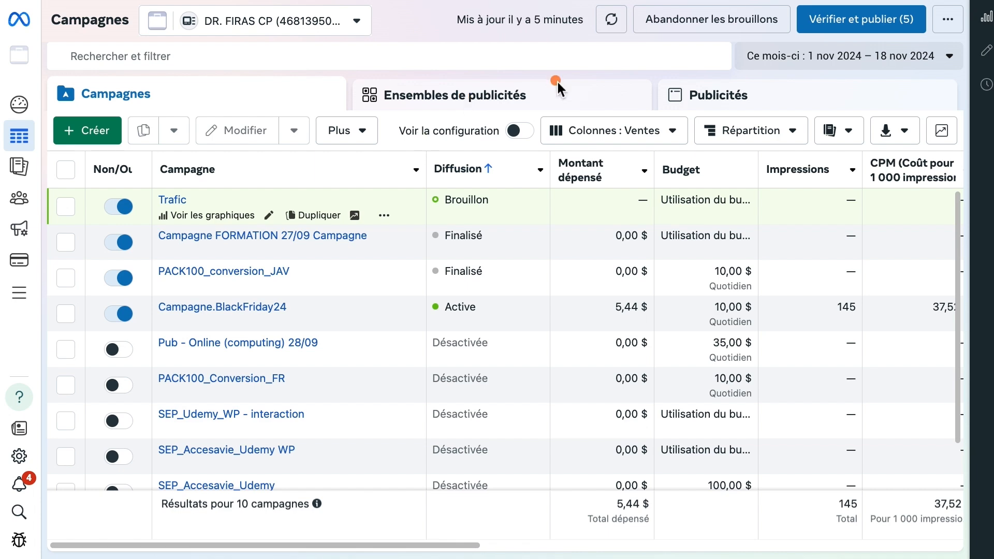
left_click_drag(354, 77, 640, 116)
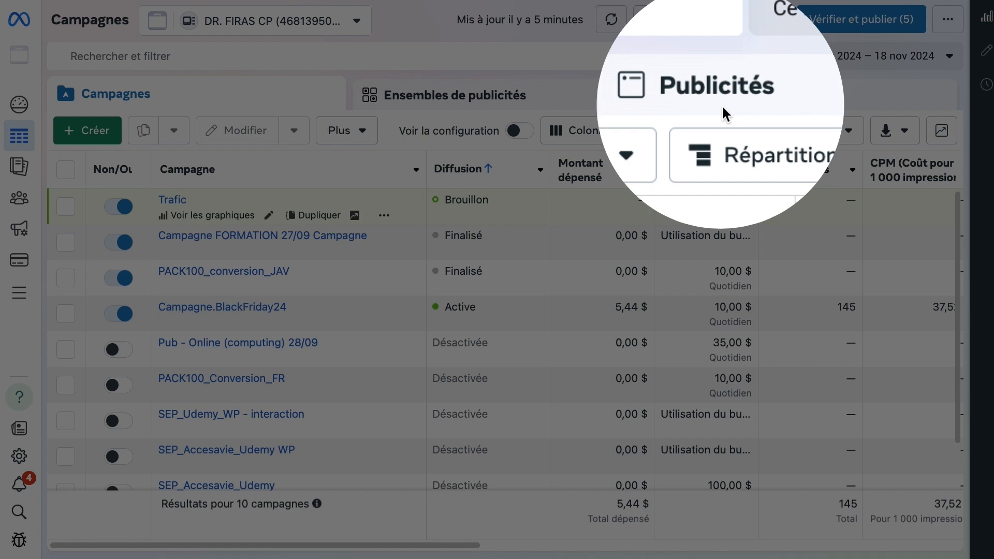
left_click(722, 104)
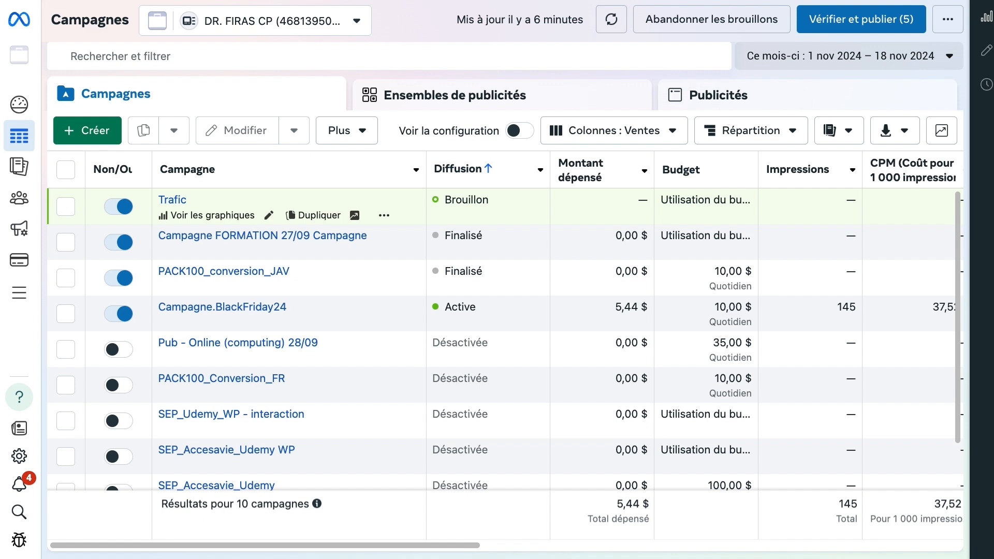
mouse_move(954, 82)
left_mouse_down()
mouse_move(856, 116)
mouse_move(300, 100)
mouse_move(77, 118)
mouse_move(52, 111)
left_mouse_up()
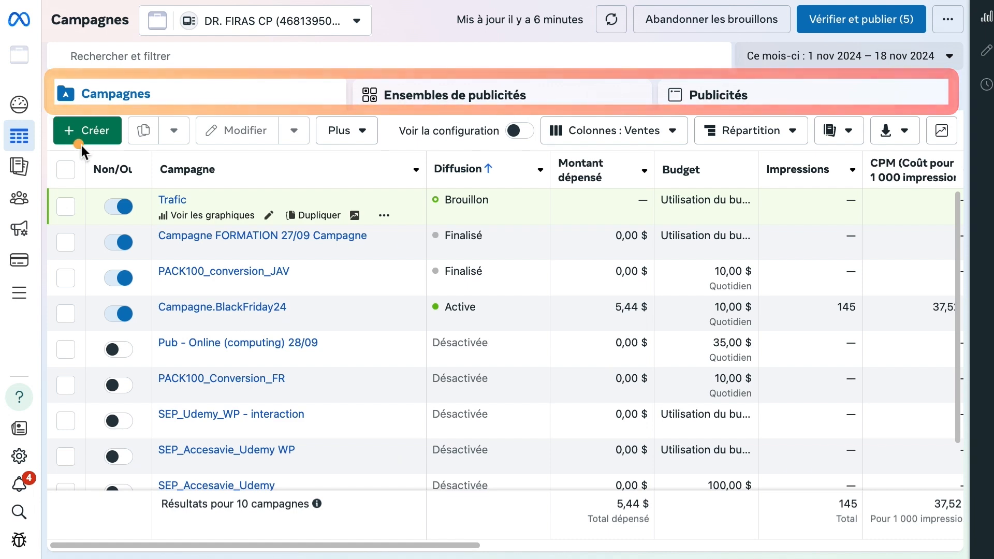
key("ctrl+z")
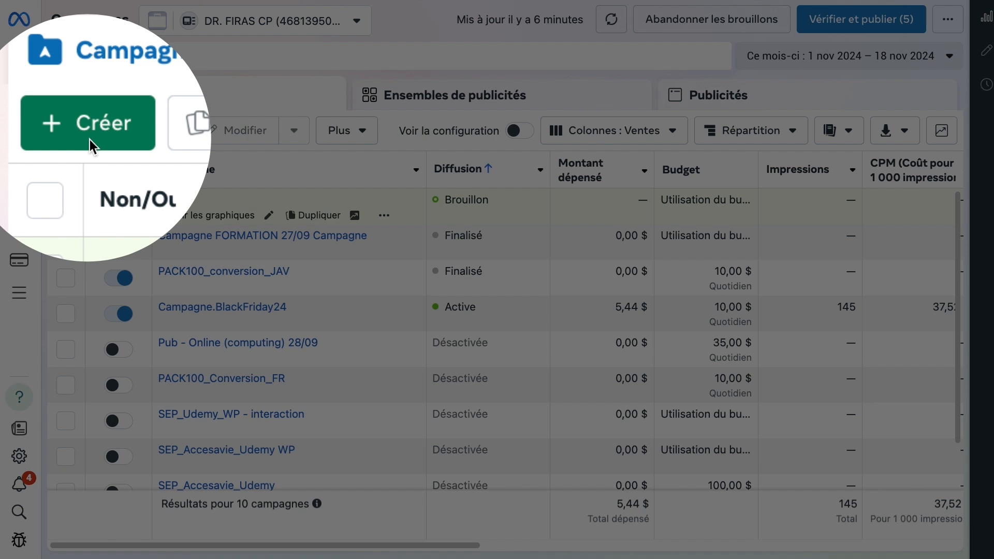
Start creating a new campaign and highlight the "Choisissez un objectif de campagne" heading
left_click(89, 139)
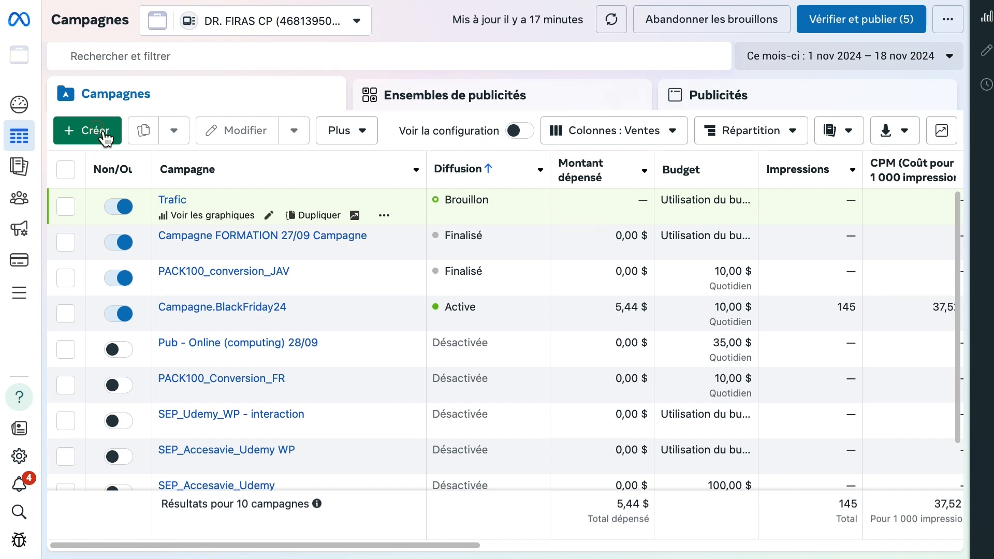
left_click(100, 135)
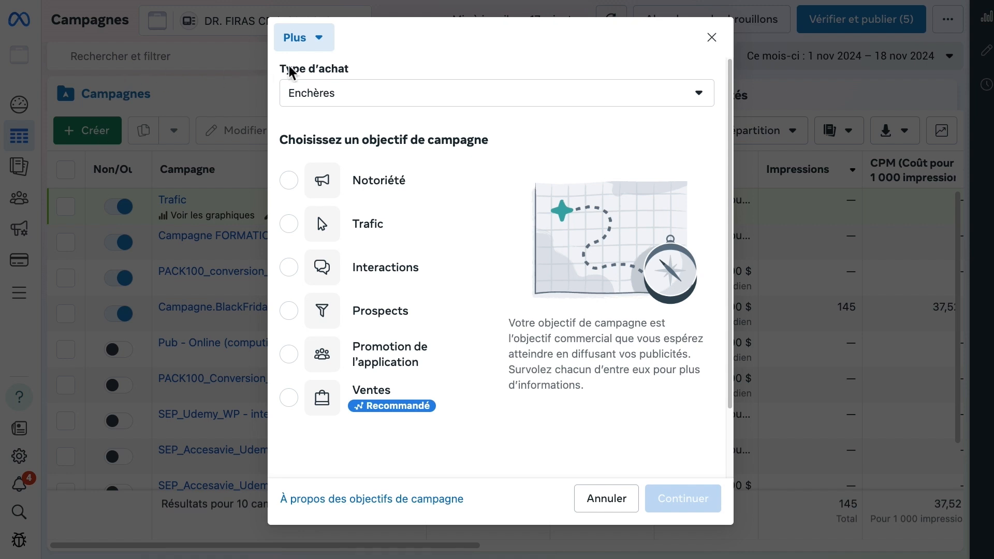
mouse_move(306, 201)
left_click_drag(315, 141, 488, 147)
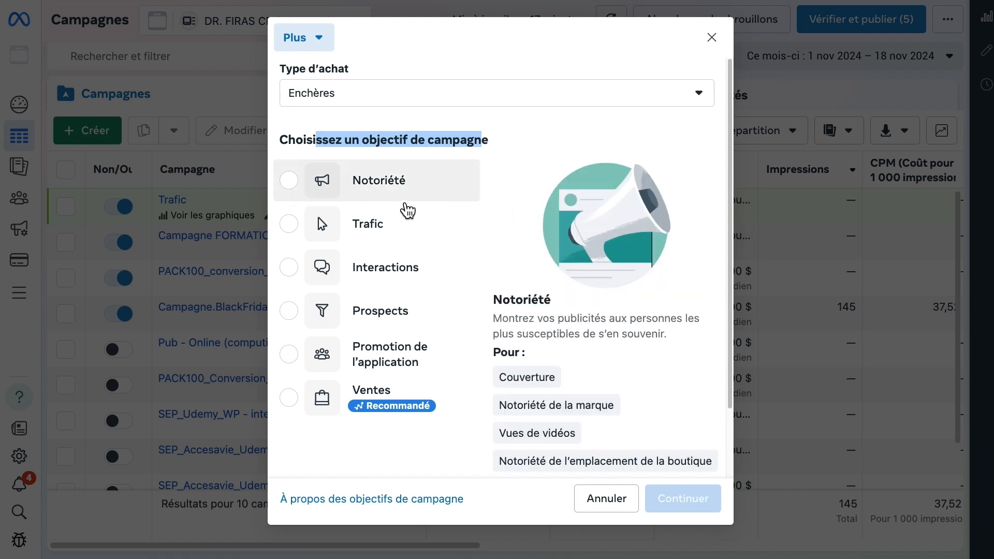
Select the Notoriété objective and examine its description and intended uses
left_click(399, 187)
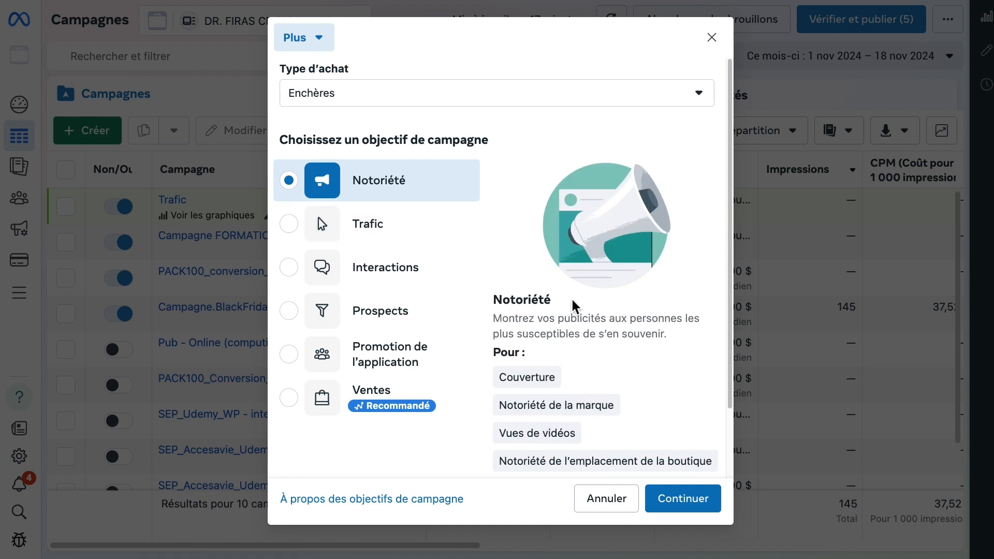
scroll(584, 311, "down", 2)
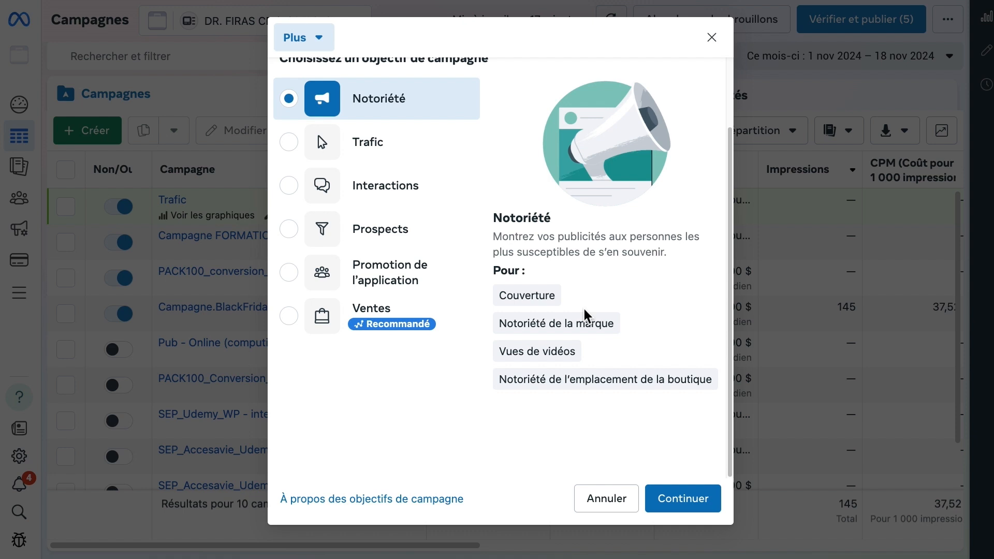
mouse_move(548, 309)
Select the Trafic objective and highlight its title, and select Interactions to compare its description and uses
left_click(296, 154)
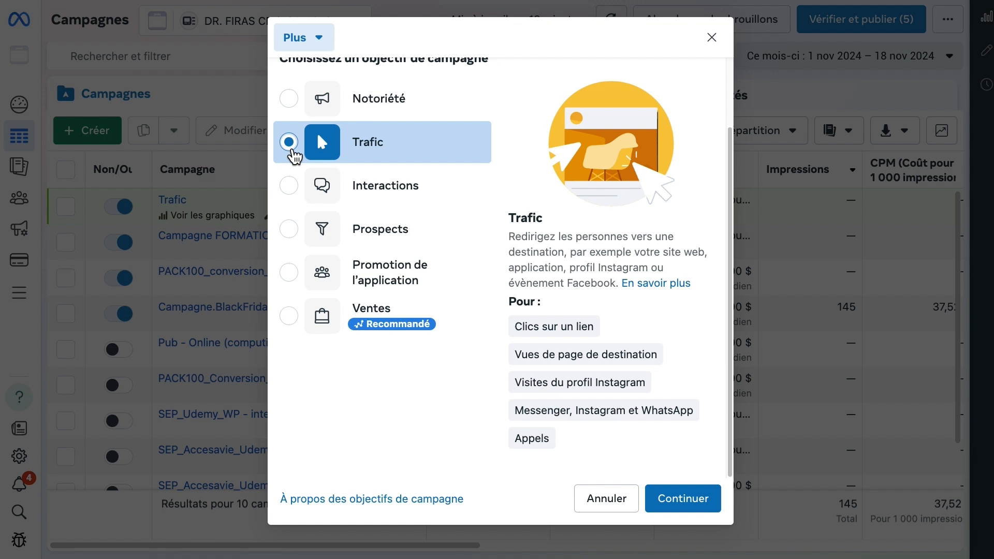
double_click(522, 217)
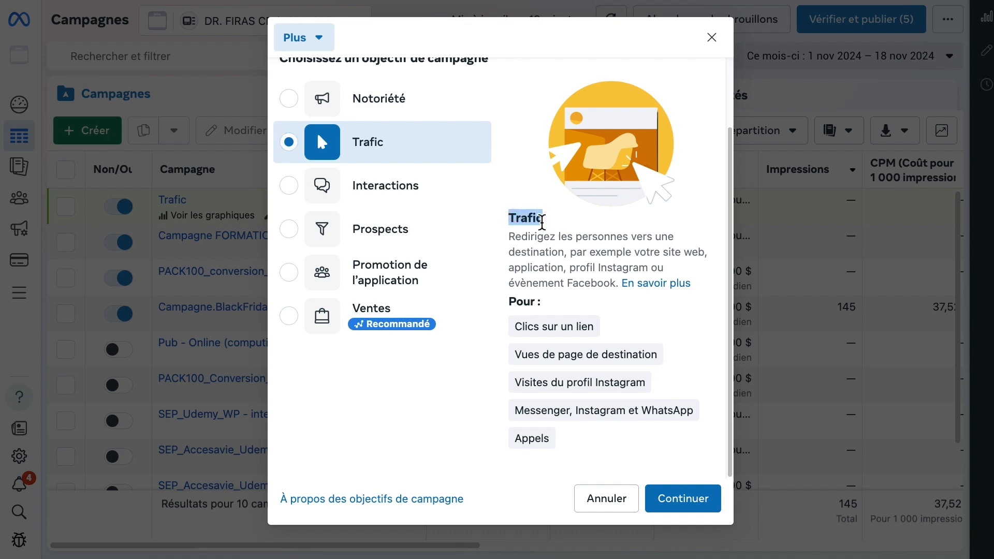
left_click(304, 192)
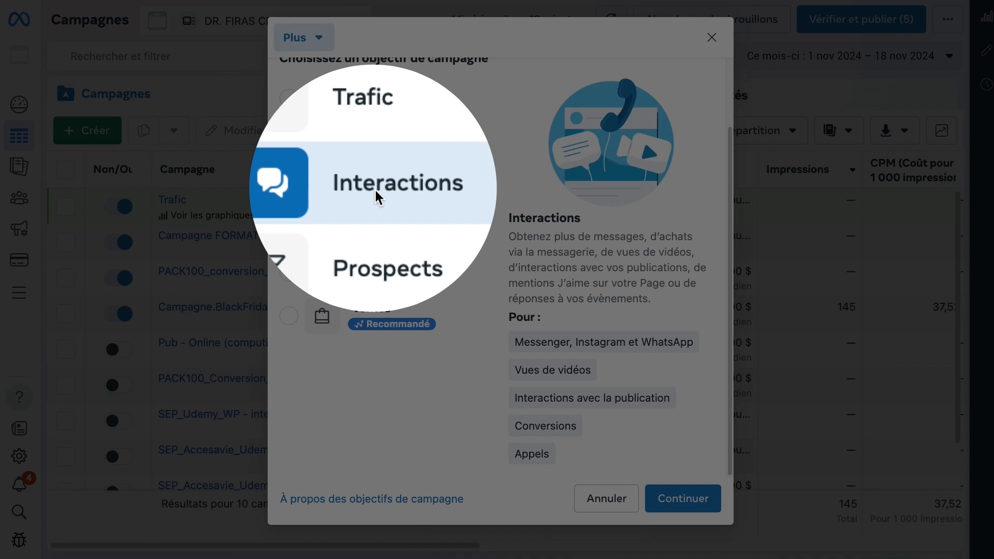
left_click(373, 189)
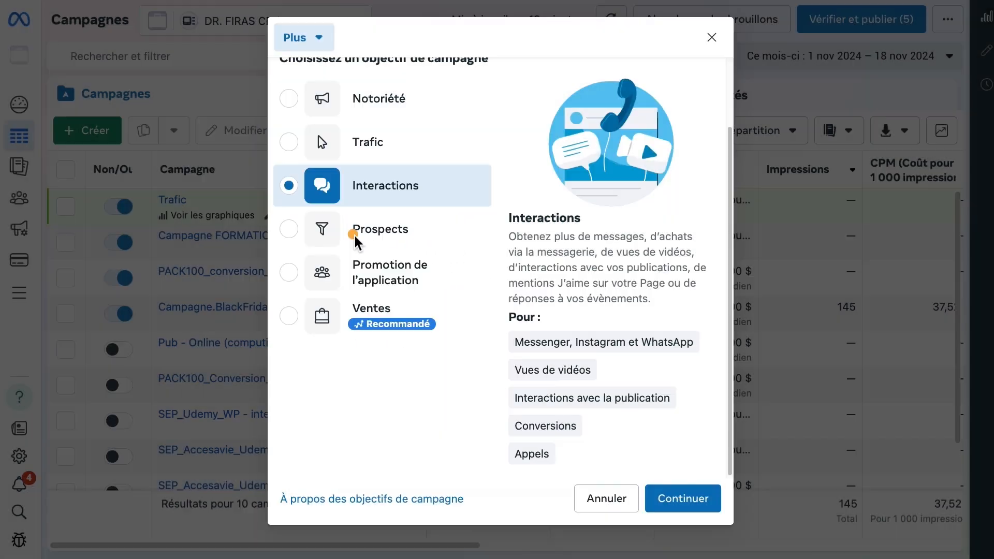
Examine the Prospects and Promotion de l'application objectives, and choose Ventes as the campaign objective
left_click(293, 237)
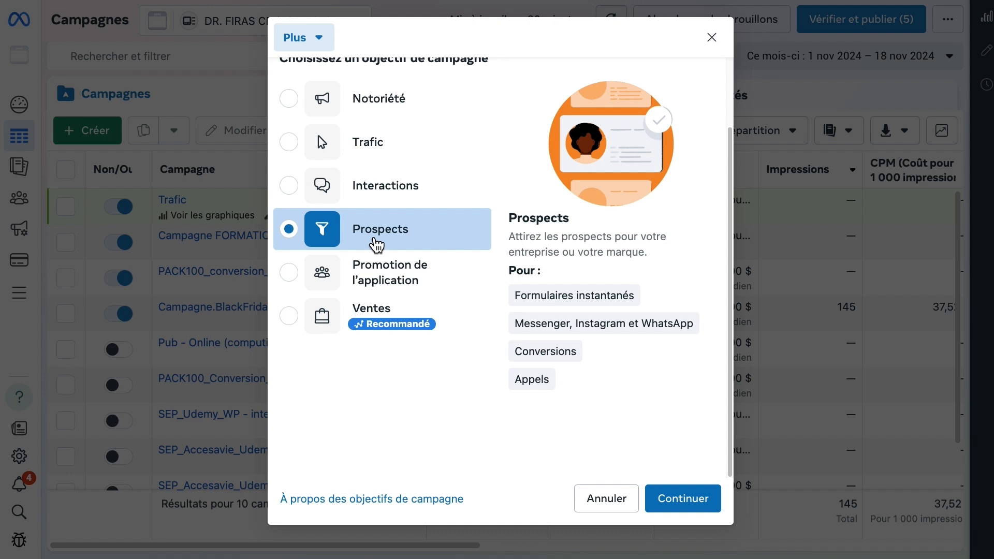
left_click(306, 275)
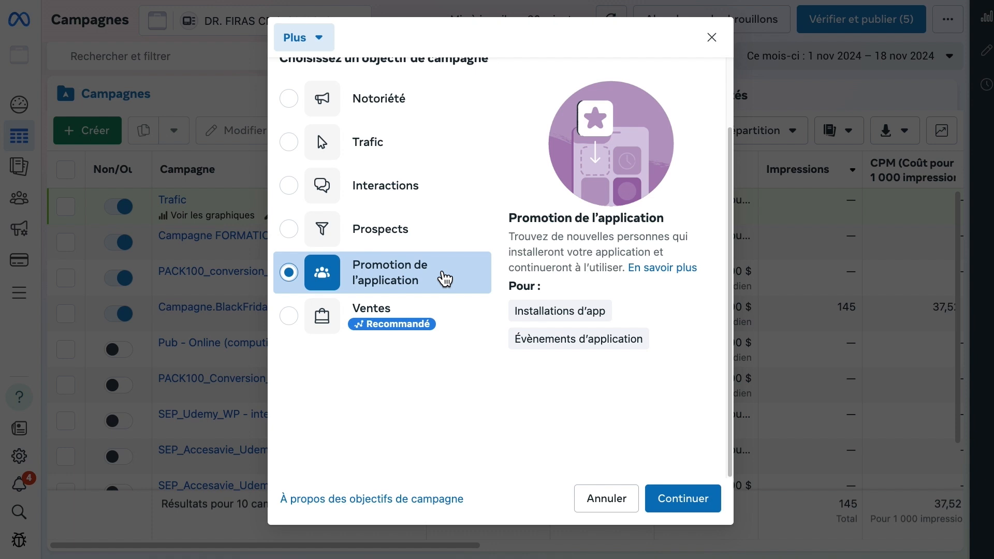
left_click(385, 318)
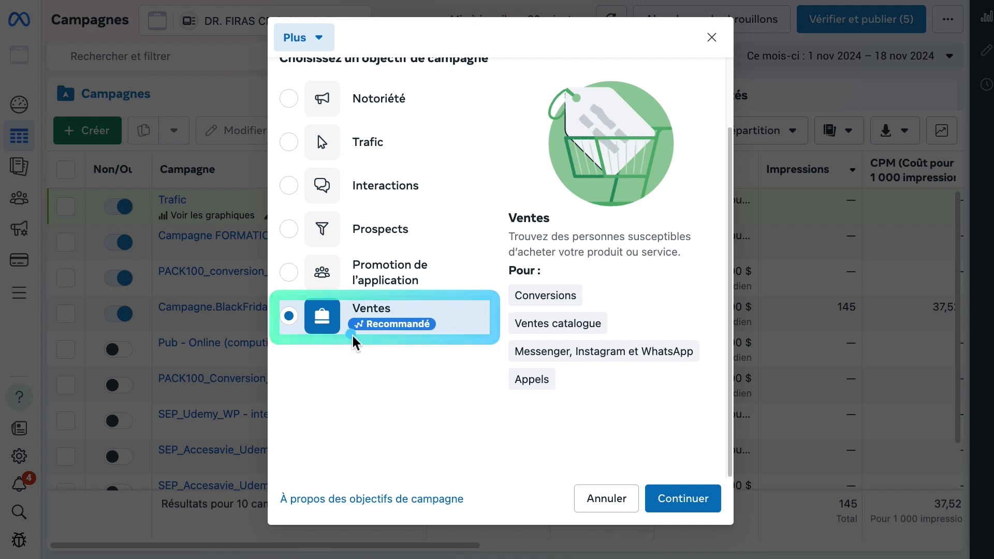
Read the help article about campaign objectives, including the table matching original objectives to simplified ones, and close the help
left_click(375, 315)
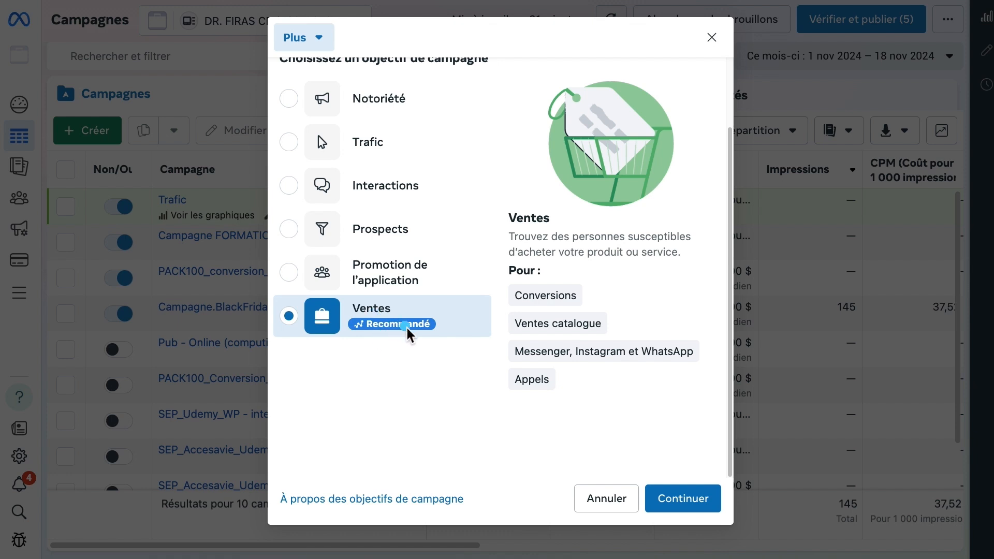
mouse_move(411, 332)
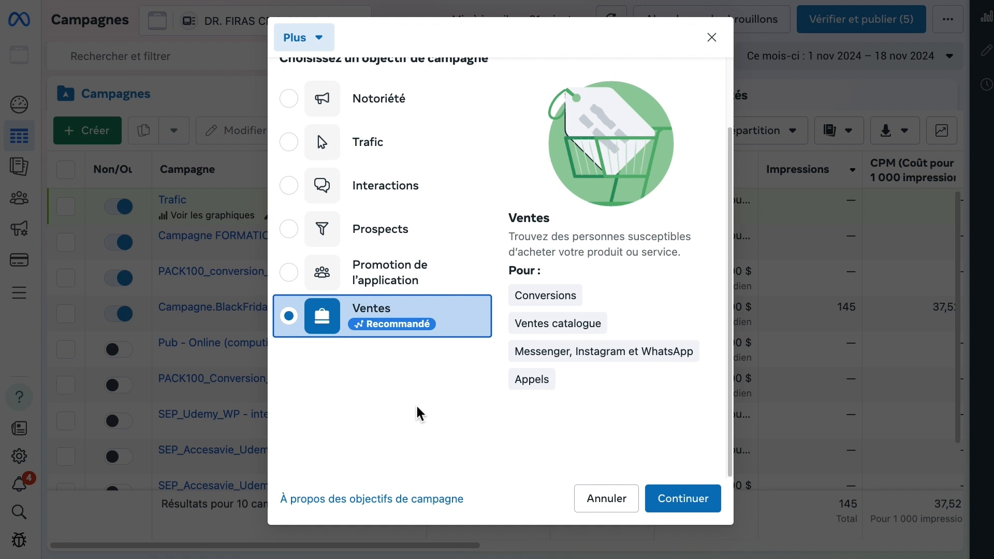
left_click(409, 504)
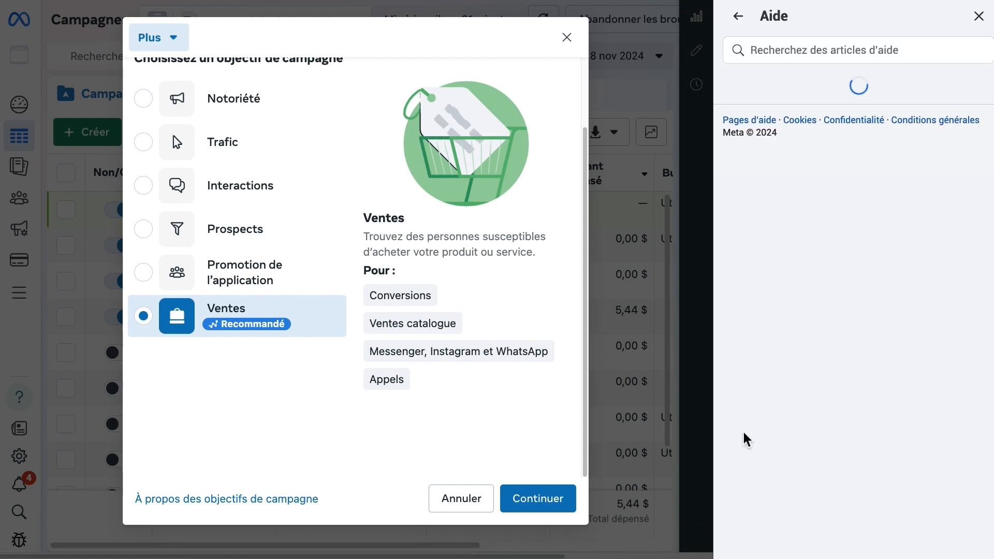
scroll(835, 443, "down", 10)
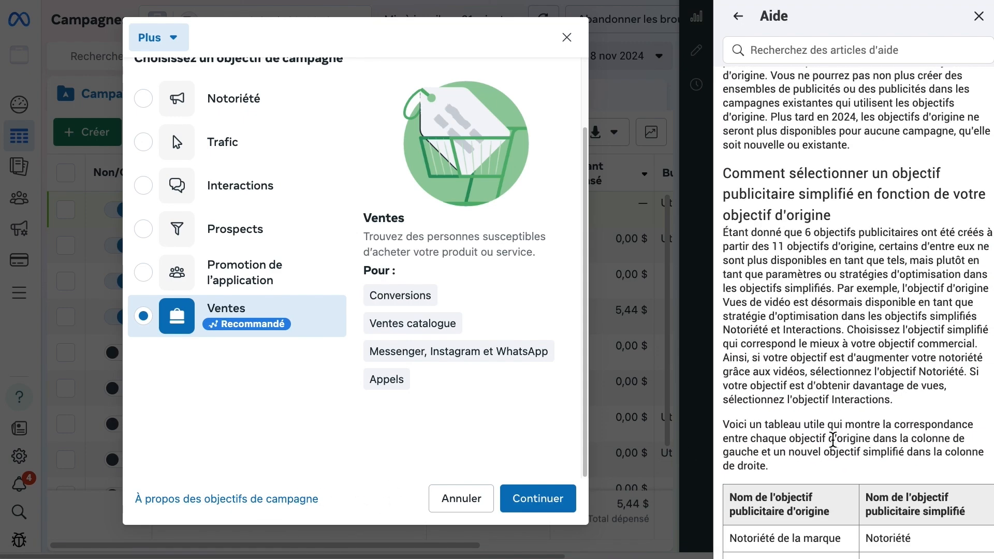
scroll(834, 442, "down", 5)
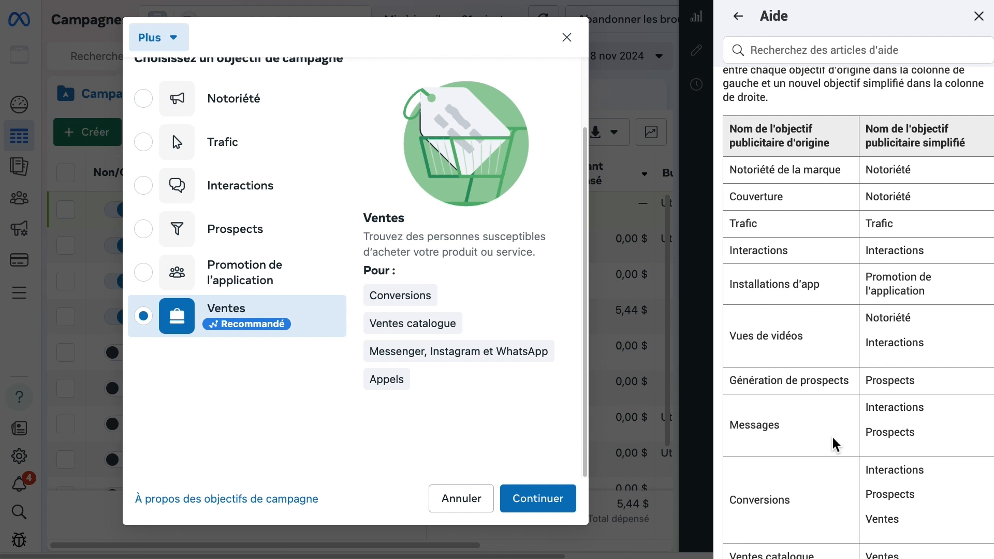
scroll(834, 444, "up", 2)
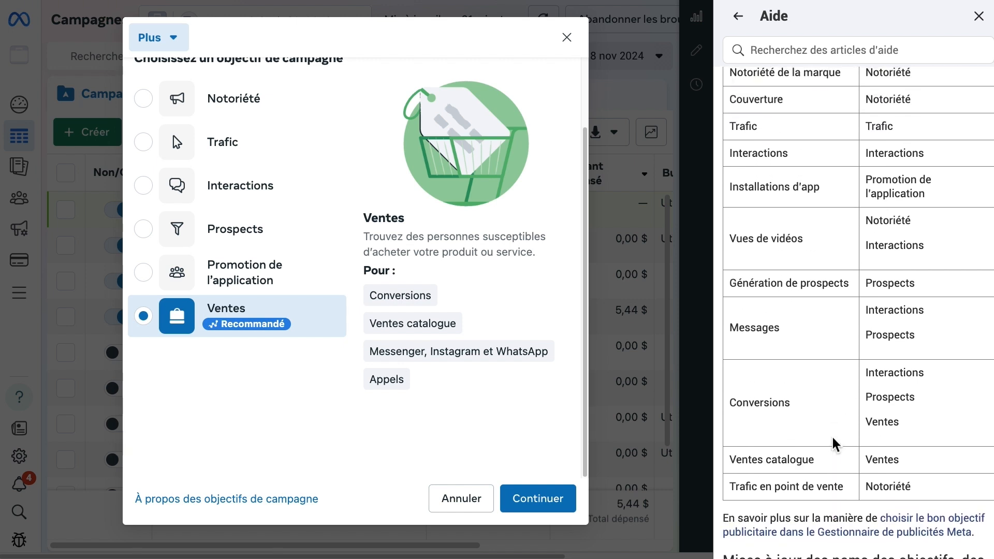
scroll(834, 442, "up", 1)
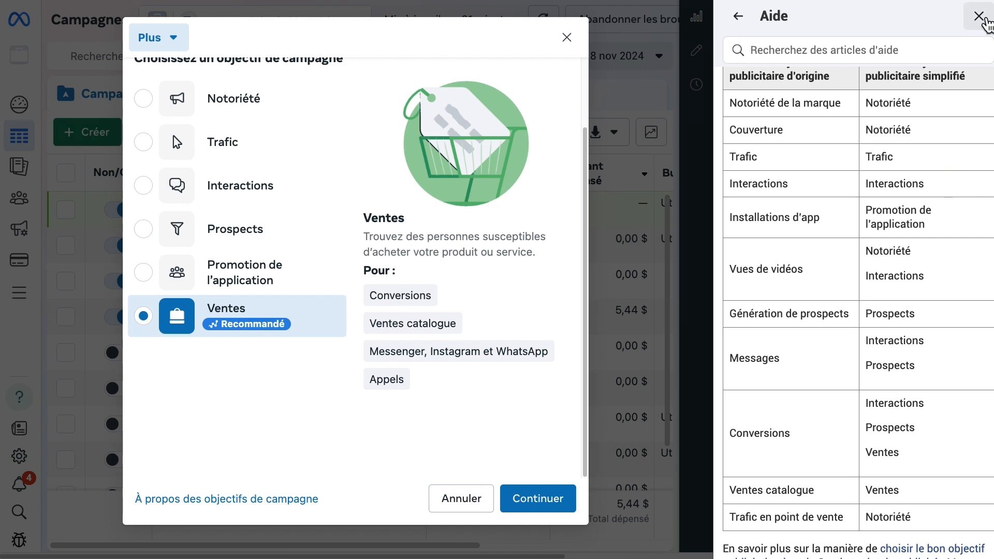
left_click(978, 16)
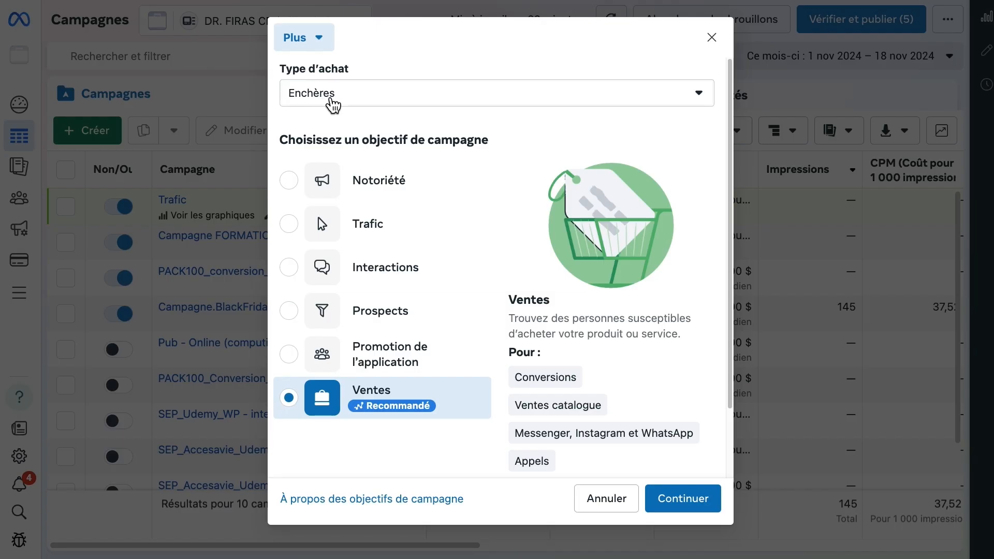
Review the purchase type options, keep Enchères, and proceed with the Ventes objective
left_click(392, 98)
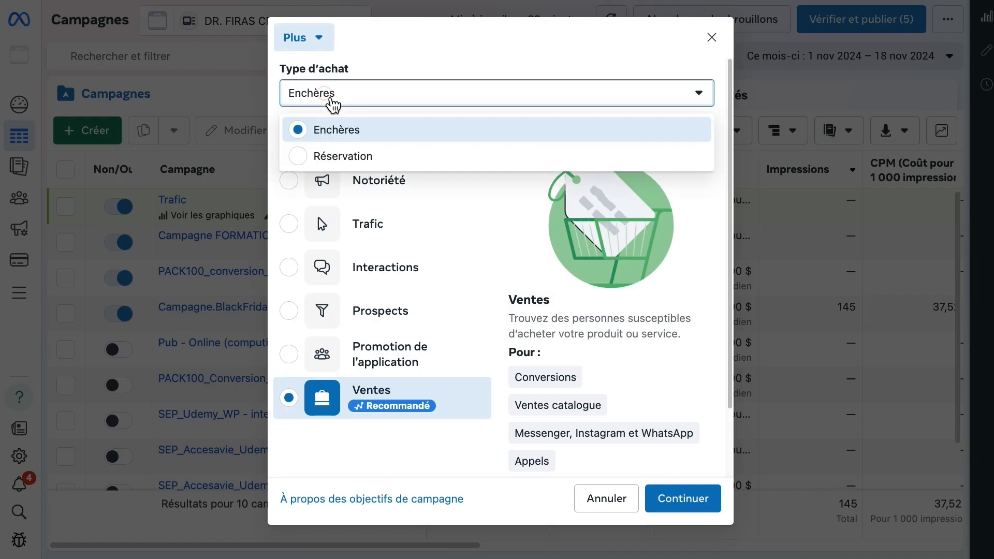
left_click(375, 60)
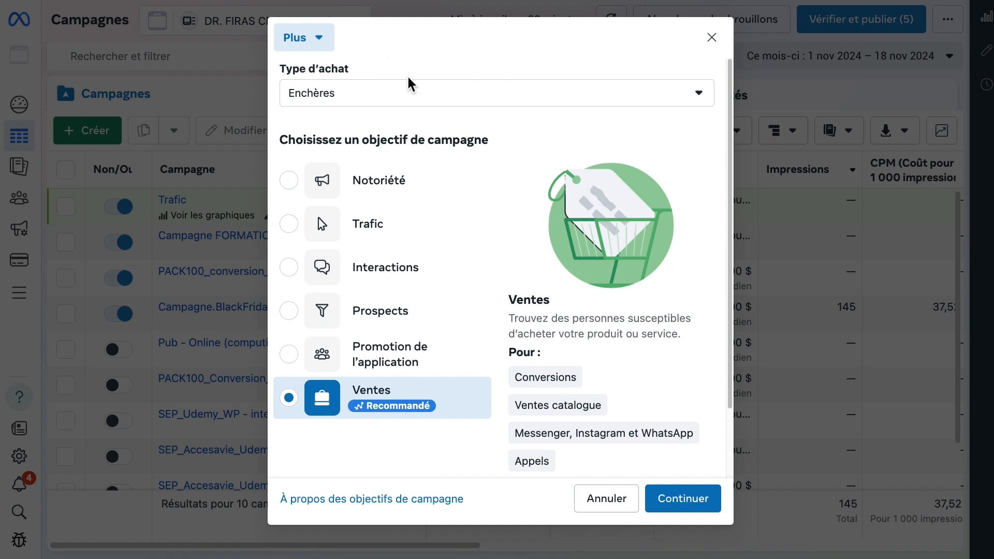
mouse_move(736, 17)
left_mouse_down()
mouse_move(521, 371)
mouse_move(387, 493)
mouse_move(290, 546)
mouse_move(269, 531)
left_mouse_up()
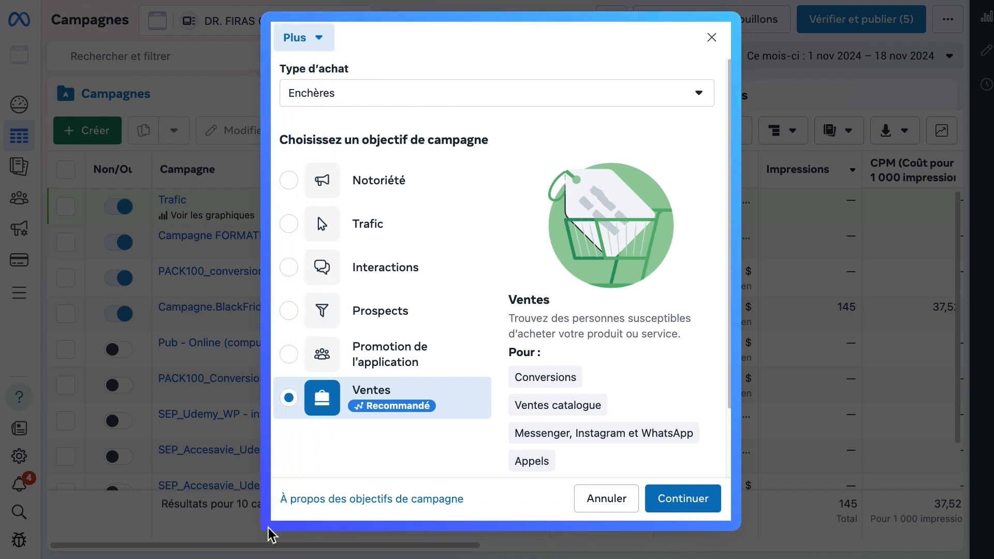
mouse_move(269, 148)
left_mouse_down()
mouse_move(439, 489)
mouse_move(494, 431)
left_mouse_up()
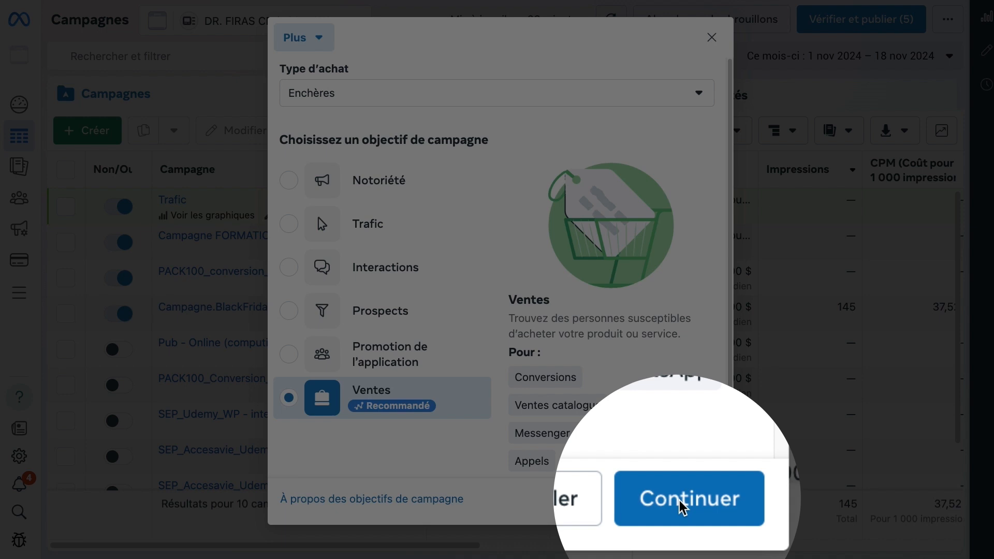
left_click(679, 499)
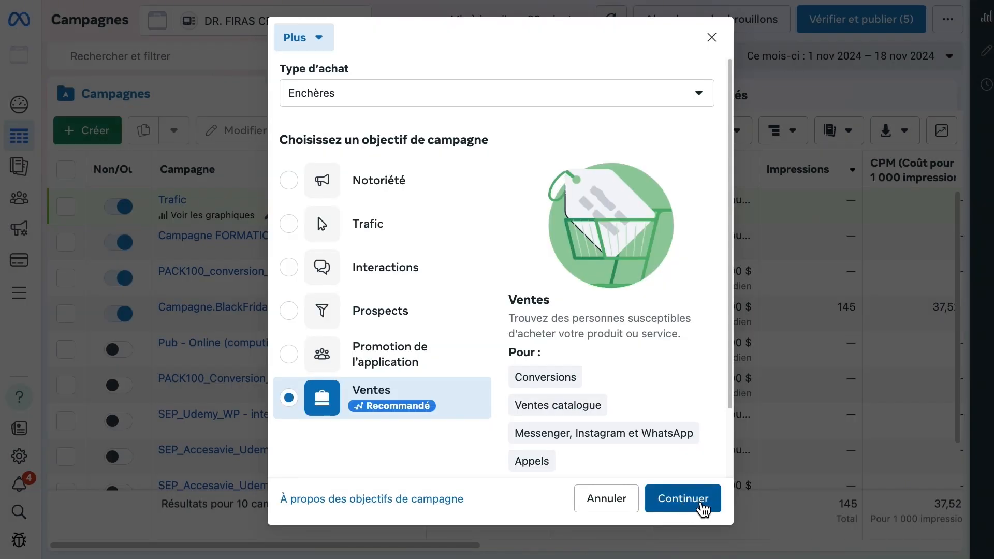
left_click(703, 510)
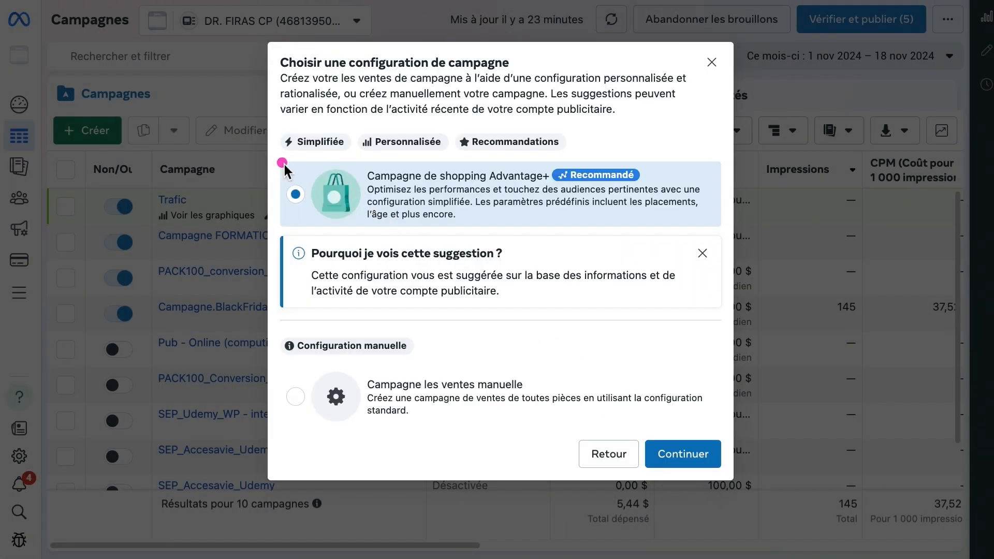
Compare the Advantage+ shopping and manual configurations, and create the campaign with "Campagne les ventes manuelle"
mouse_move(284, 164)
left_mouse_down()
mouse_move(476, 224)
mouse_move(710, 225)
mouse_move(722, 237)
left_mouse_up()
mouse_move(274, 316)
left_mouse_down()
mouse_move(303, 405)
mouse_move(554, 442)
mouse_move(728, 430)
left_mouse_up()
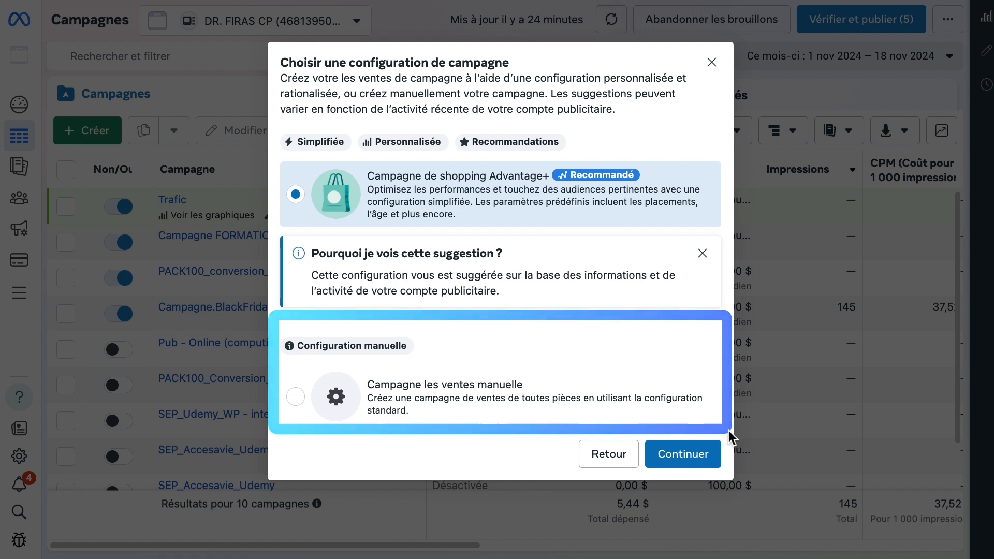
mouse_move(280, 162)
left_mouse_down()
mouse_move(456, 249)
mouse_move(725, 241)
left_mouse_up()
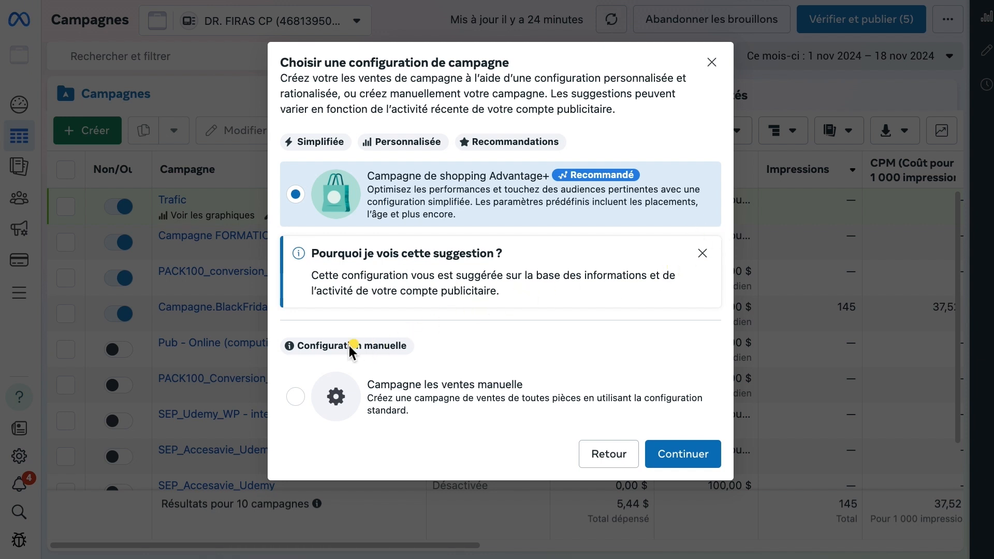
left_click_drag(278, 329, 730, 429)
left_click(306, 399)
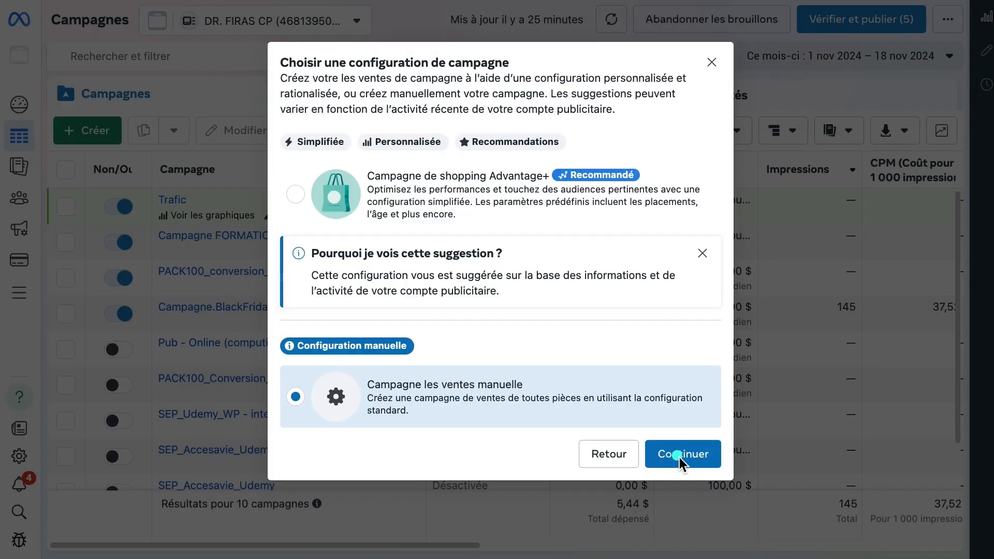
left_click(685, 455)
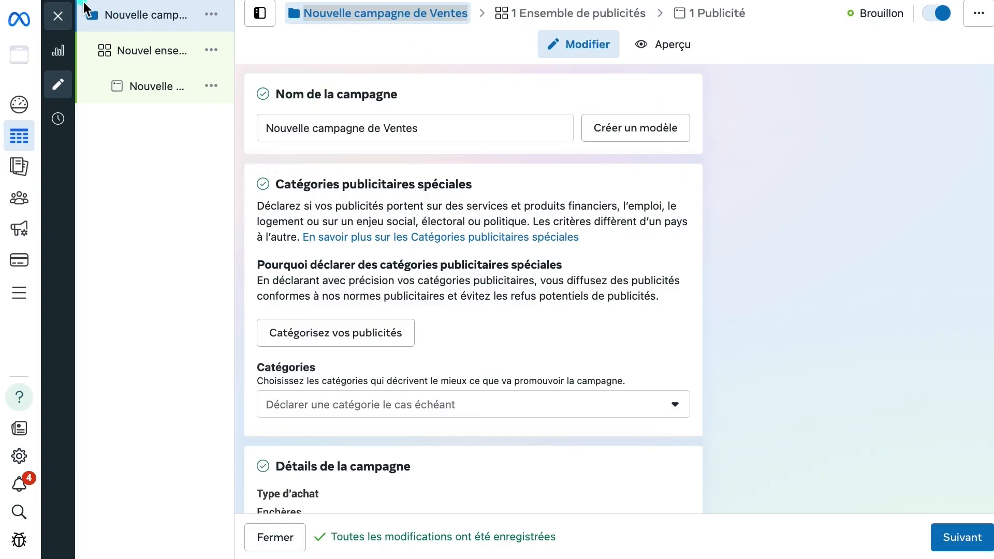
Examine the draft's hierarchy of campaign, ad set and ad with their full names
mouse_move(79, 1)
left_mouse_down()
mouse_move(135, 85)
mouse_move(212, 123)
mouse_move(243, 126)
left_mouse_up()
left_click(159, 138)
left_click(841, 1)
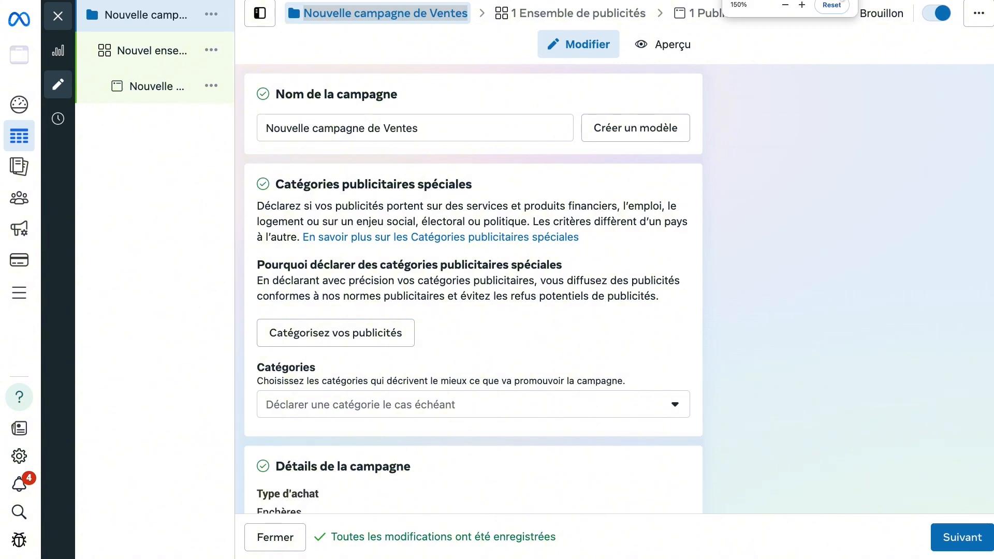
left_click(828, 6)
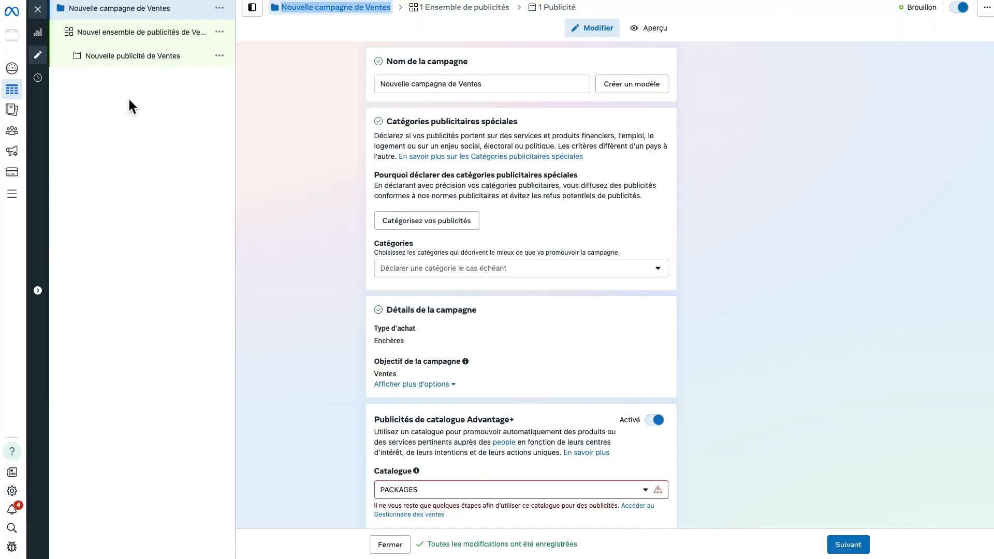
key("super+plus")
key("super+plus")
key("super+plus")
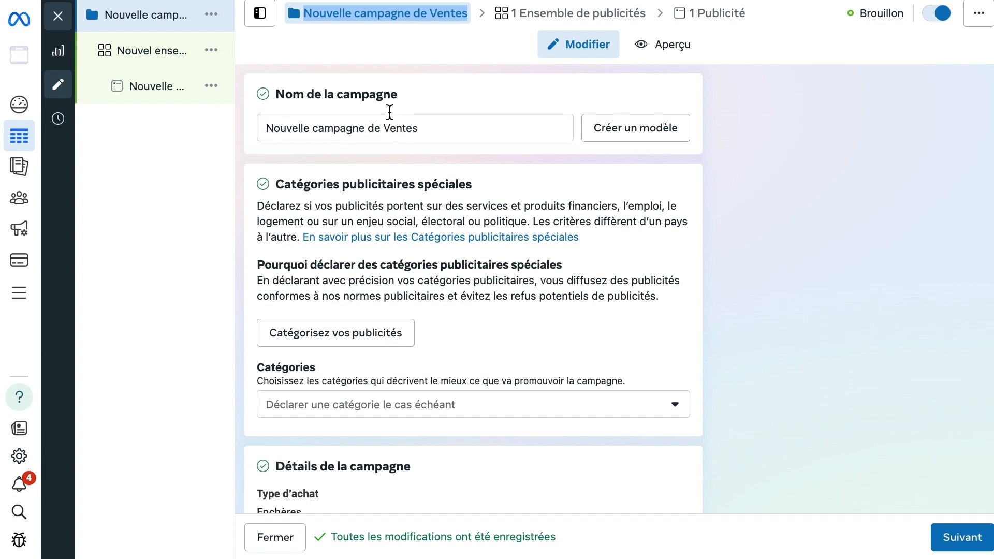
Rename the new sales campaign as BlackFriday_NOV24 and highlight its name
left_click(275, 132)
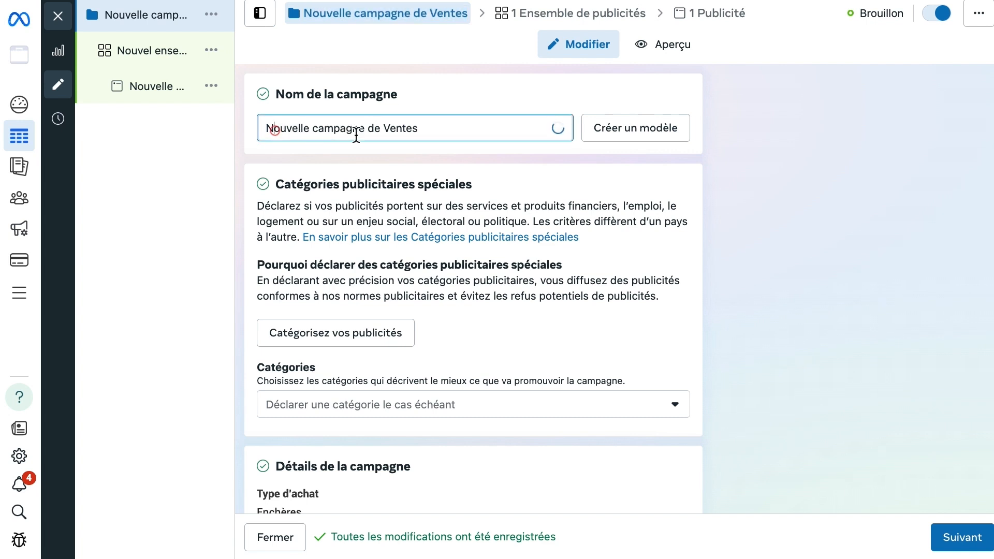
triple_click(436, 131)
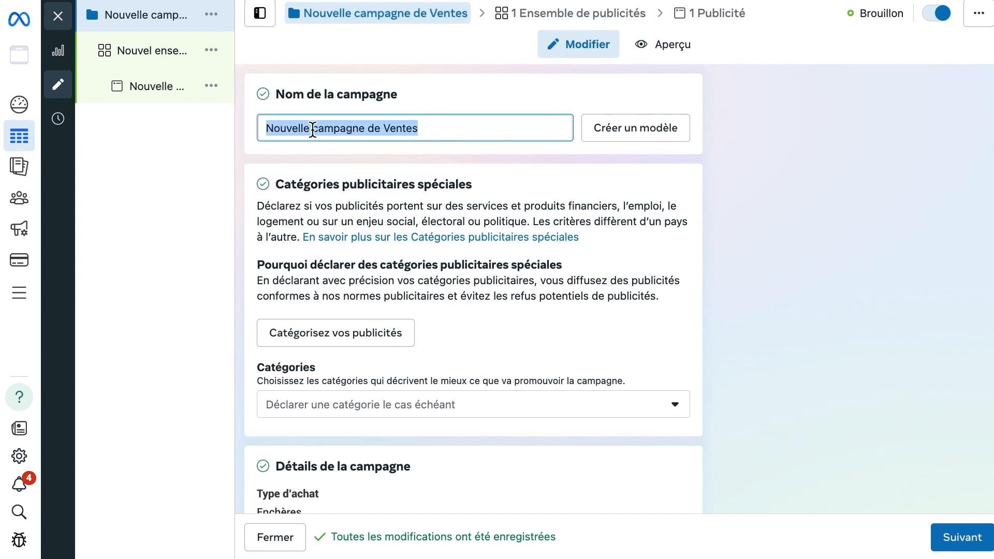
type("Bla")
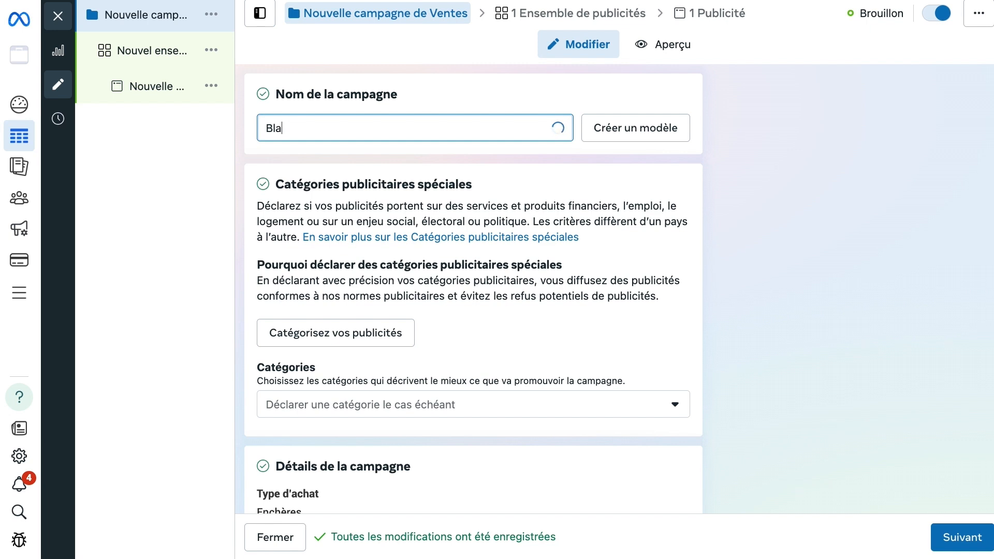
type("ck")
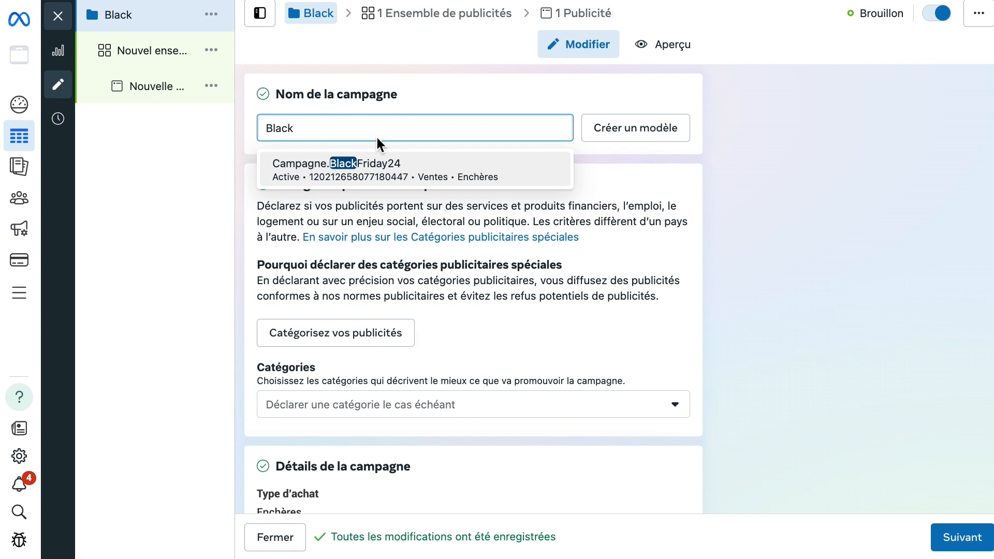
type("Frida")
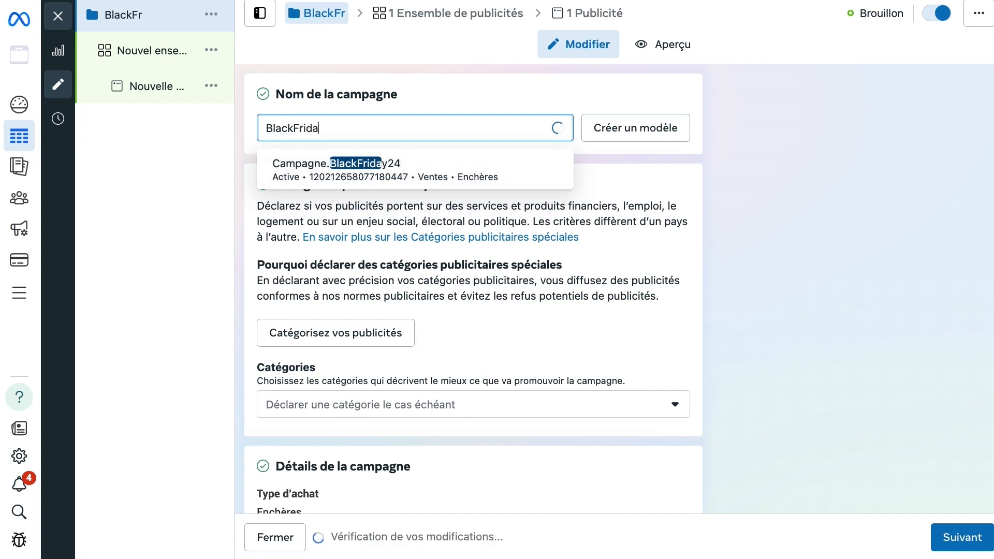
type("y")
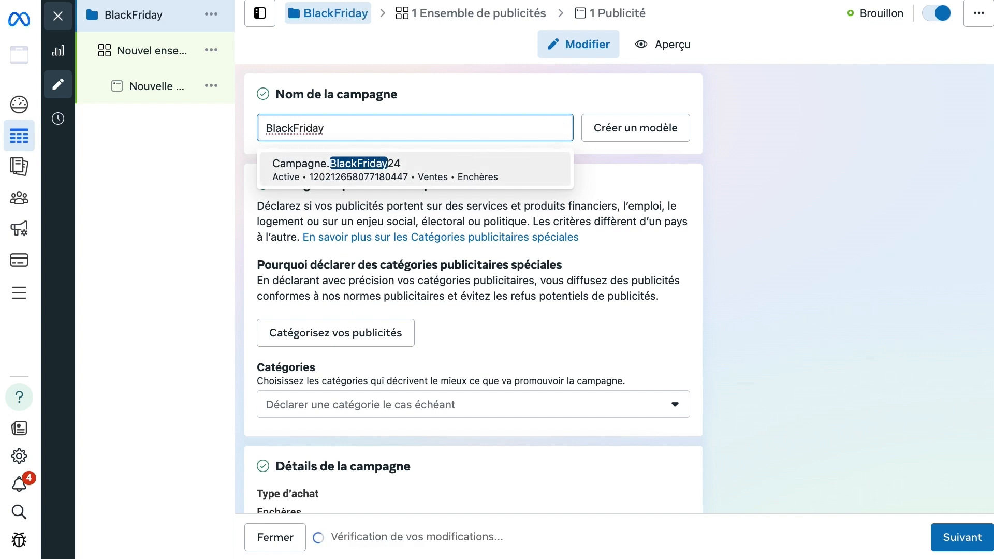
type("_")
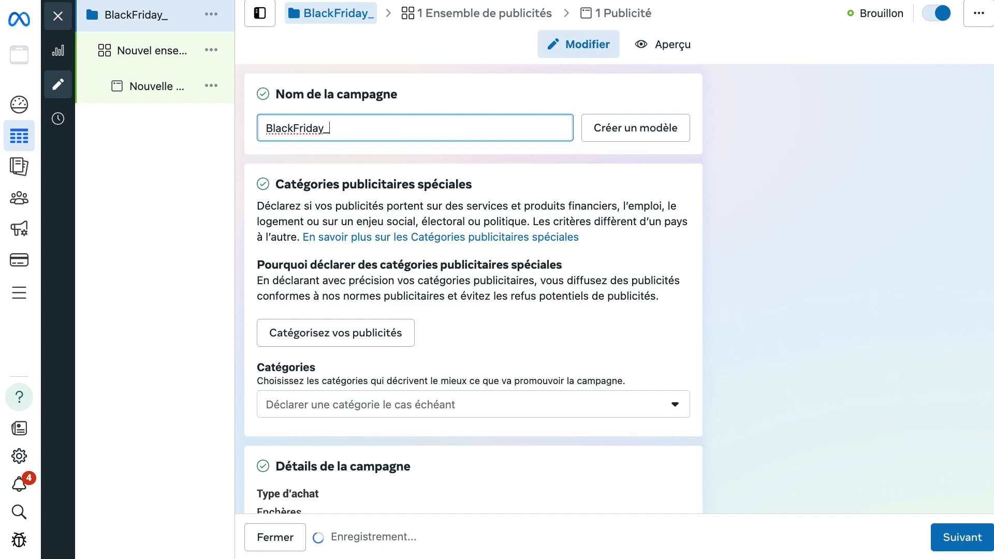
type("NOV2")
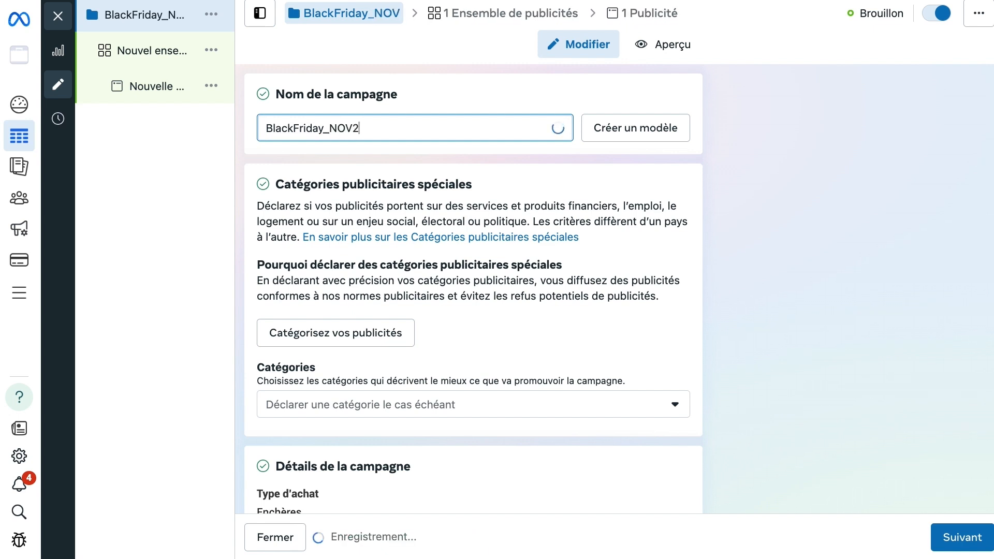
type("4")
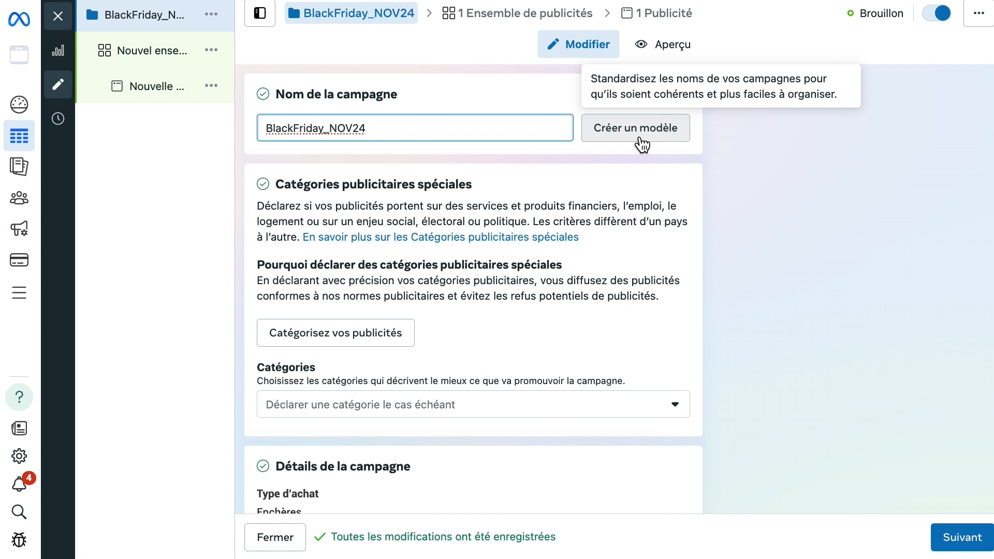
left_click_drag(385, 127, 299, 121)
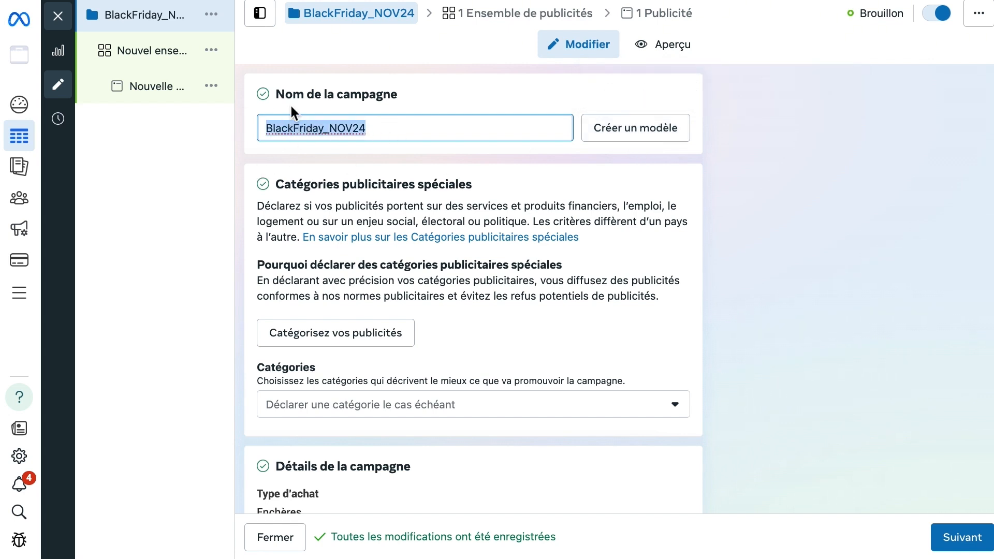
Examine the "Catégories publicitaires spéciales" section and its ad categorisation questionnaire on financial products, and leave it without answering
key("super+Tab")
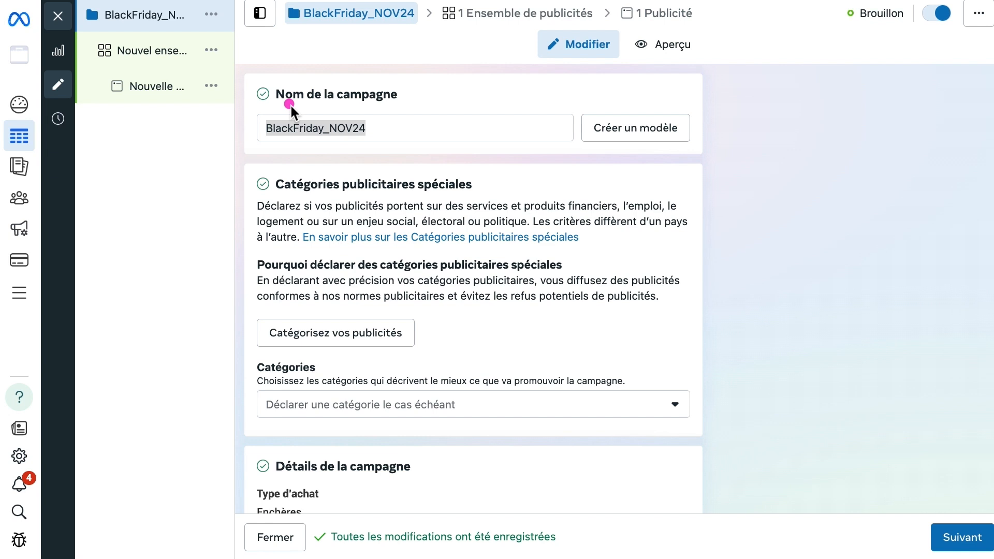
left_click_drag(265, 191, 705, 439)
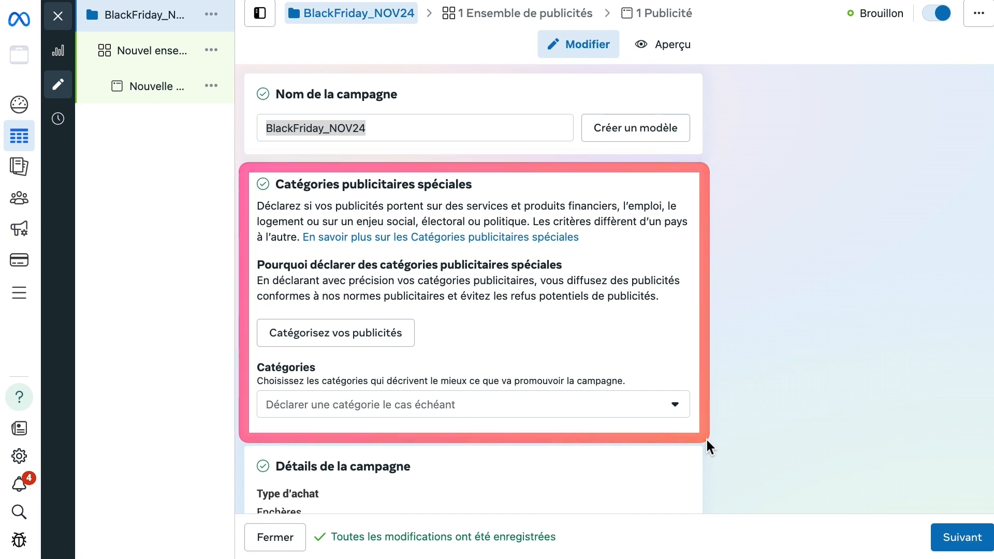
left_click(343, 345)
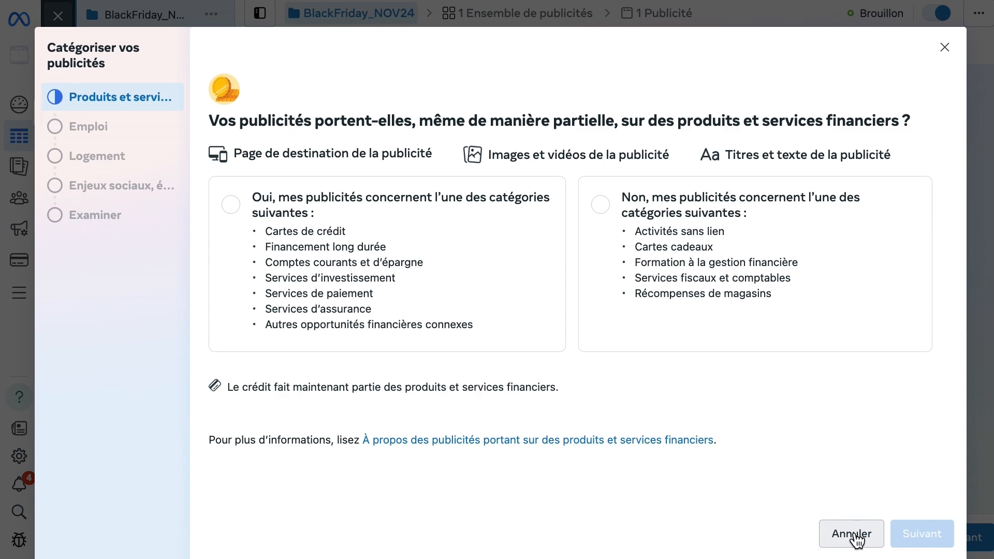
left_click(851, 533)
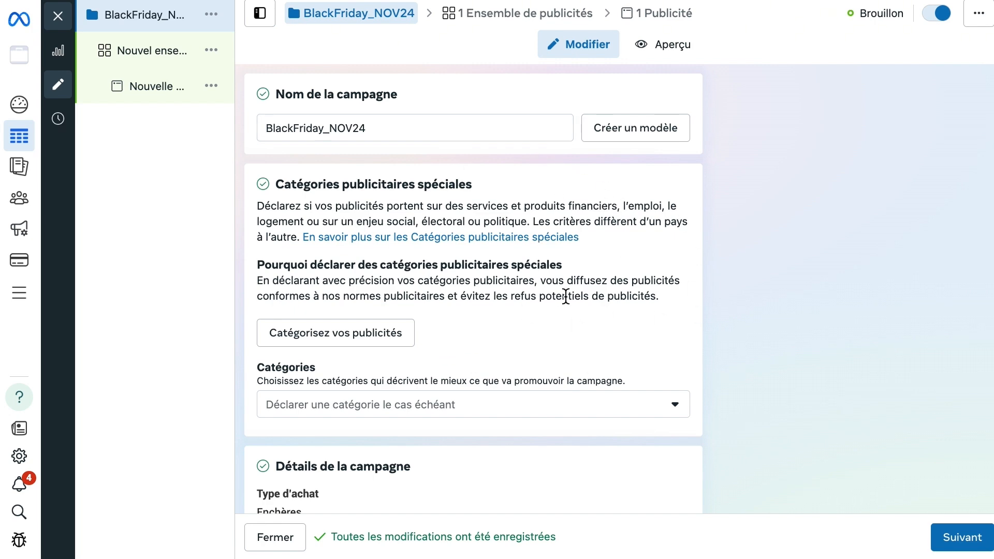
Review the "Détails de la campagne" section and expand its additional options to check the campaign spending limit
scroll(565, 295, "down", 3)
scroll(650, 302, "down", 6)
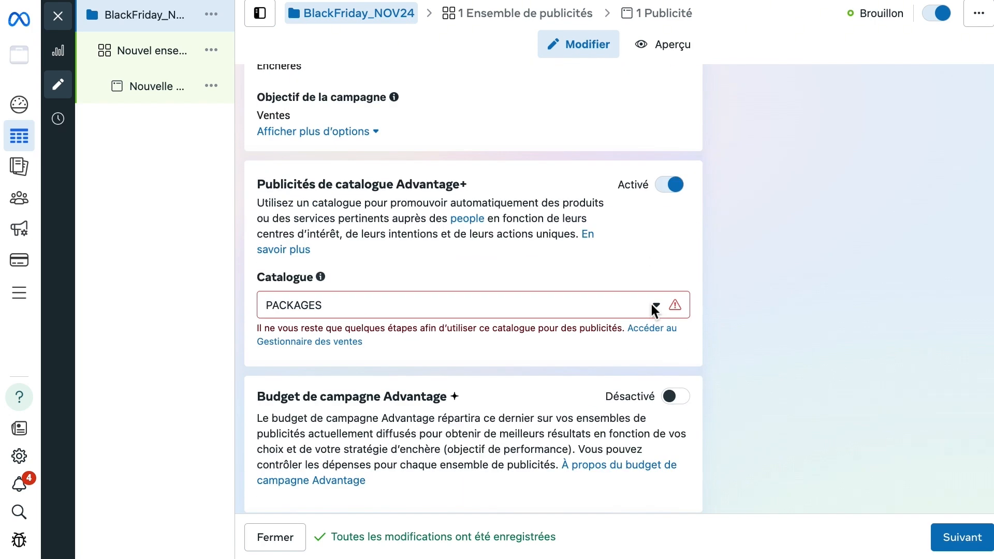
scroll(650, 303, "up", 3)
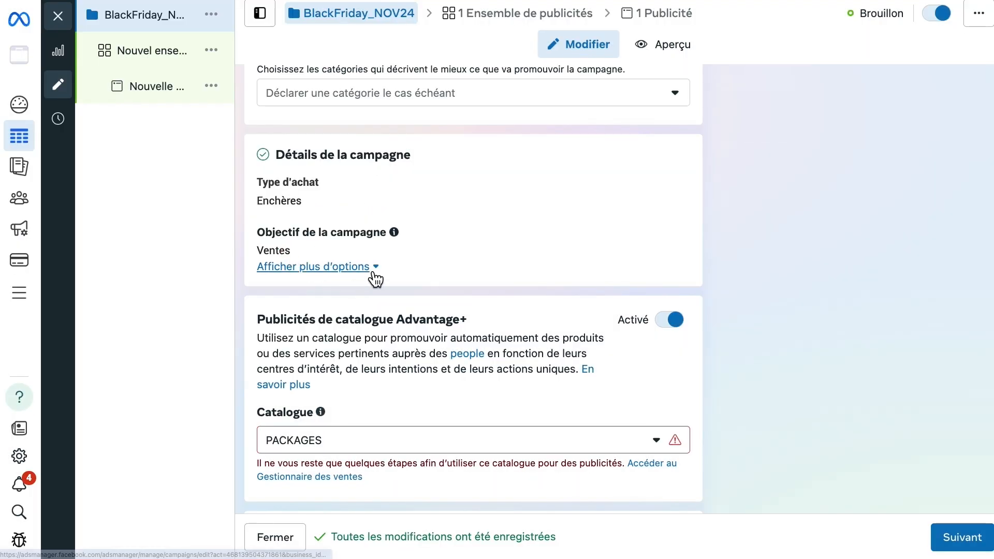
left_click(372, 272)
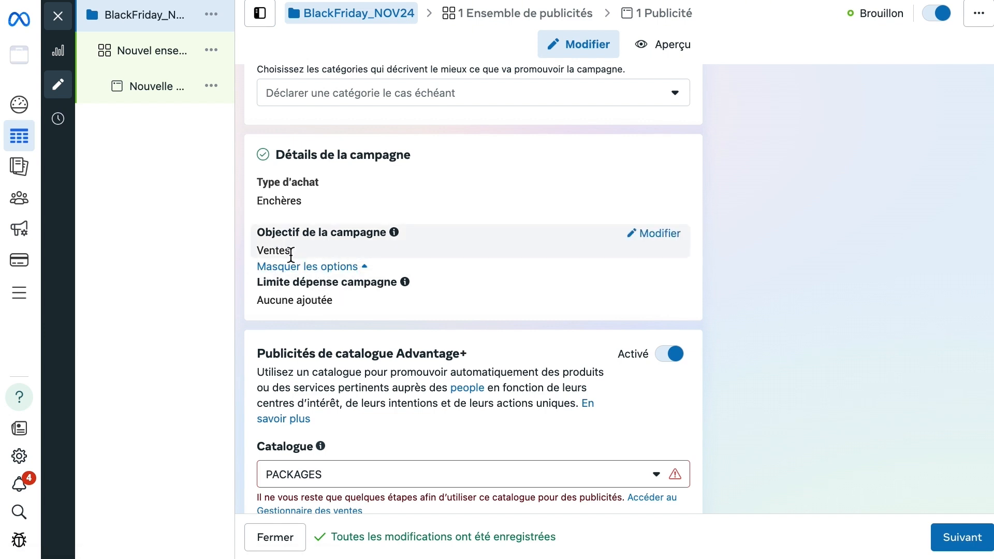
scroll(291, 253, "down", 1)
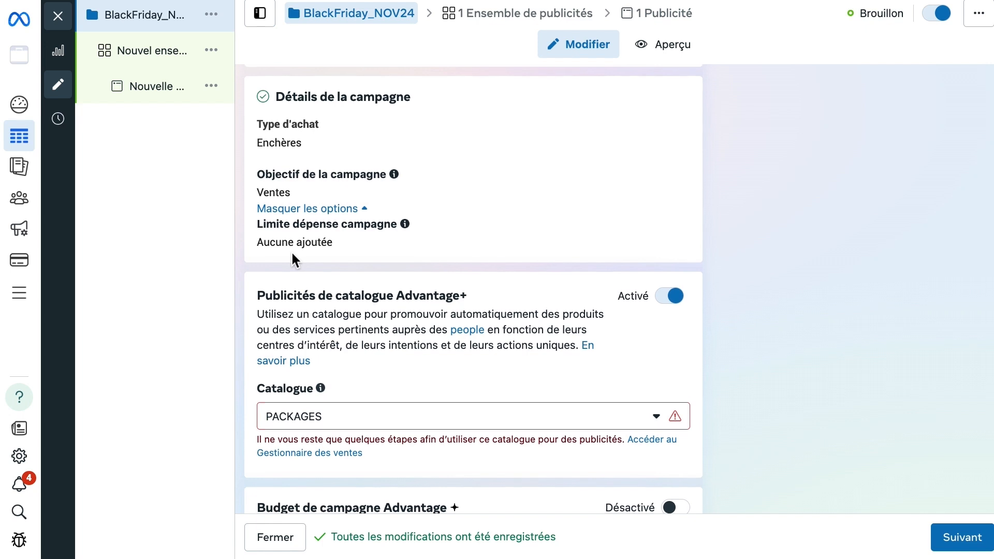
Check the catalogue choices under "Publicités de catalogue Advantage+" and turn the catalogue ads off
scroll(292, 253, "down", 3)
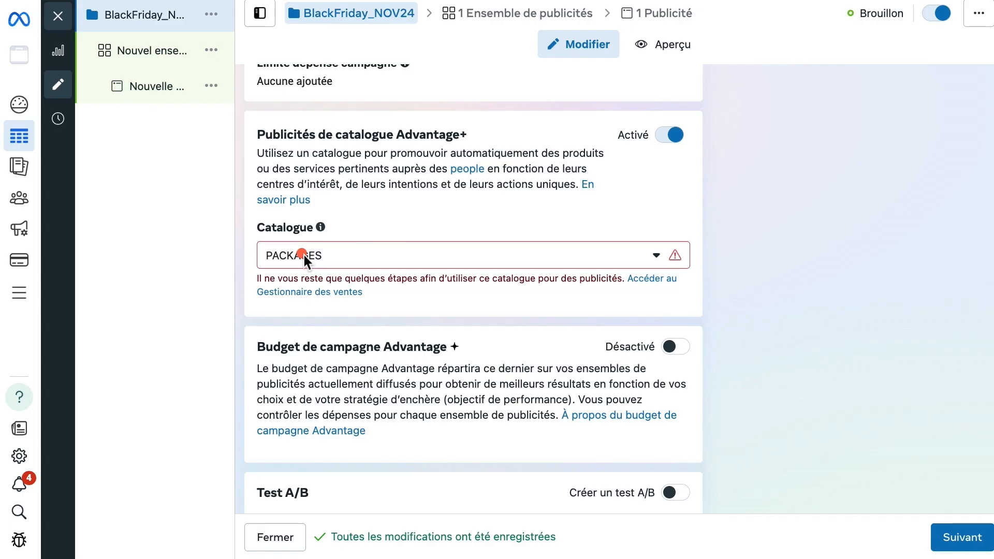
left_click(655, 256)
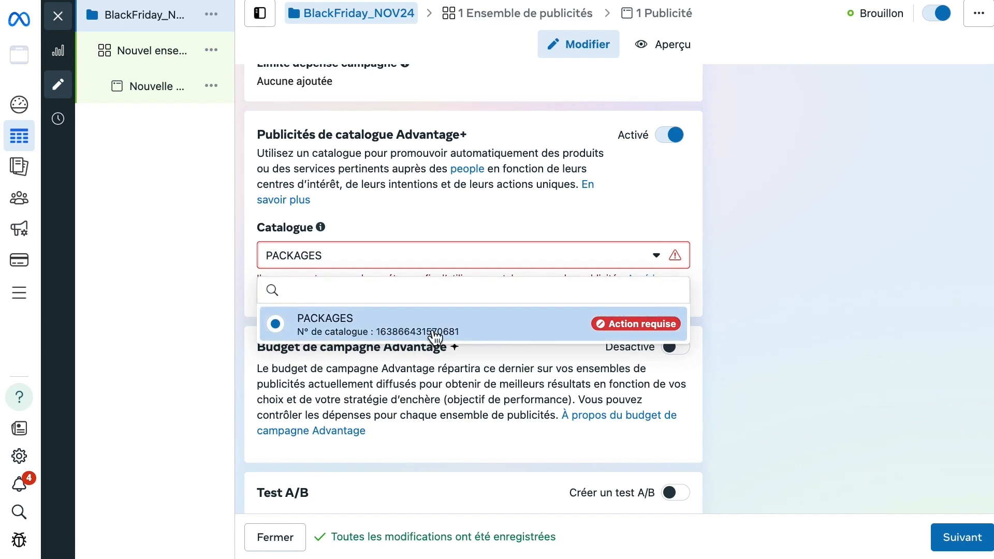
mouse_move(358, 331)
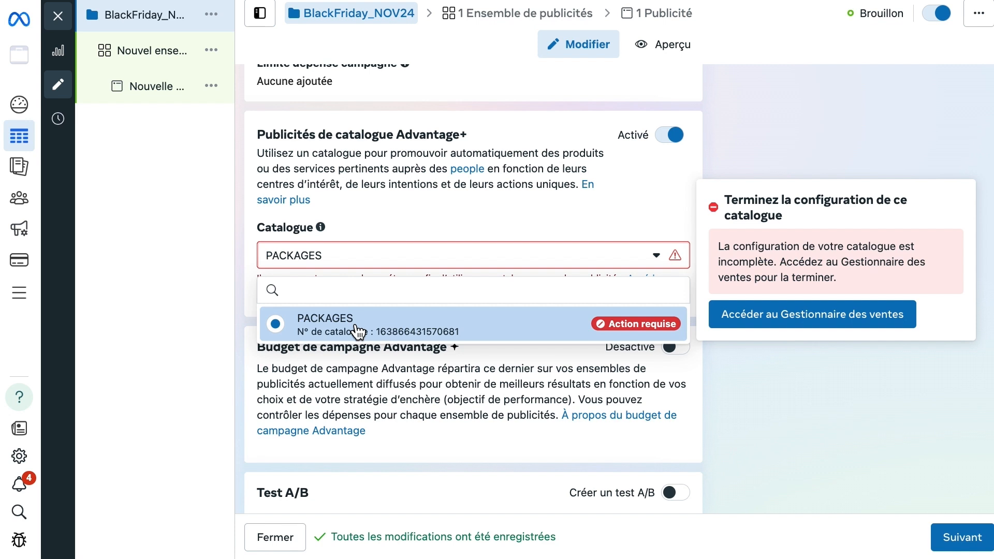
left_click(600, 153)
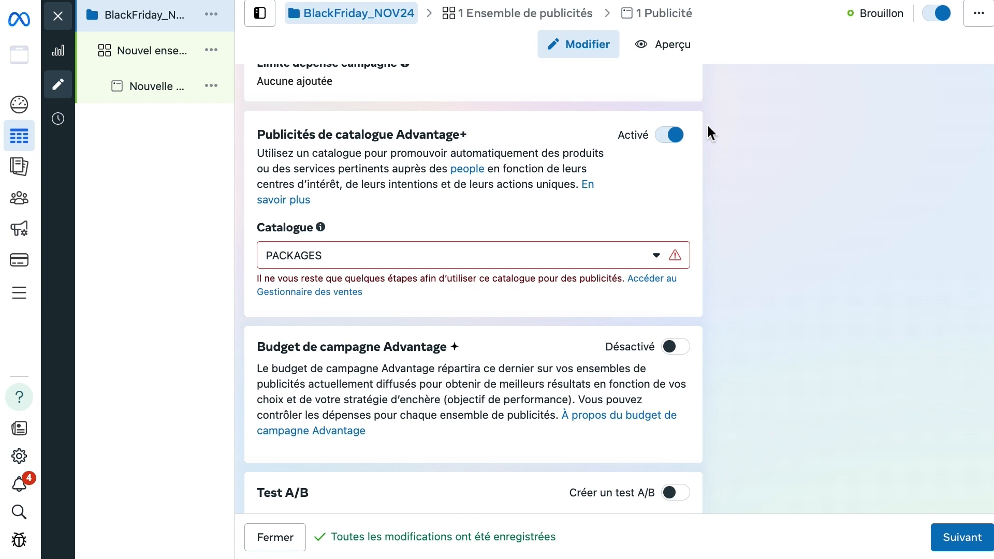
left_click(675, 146)
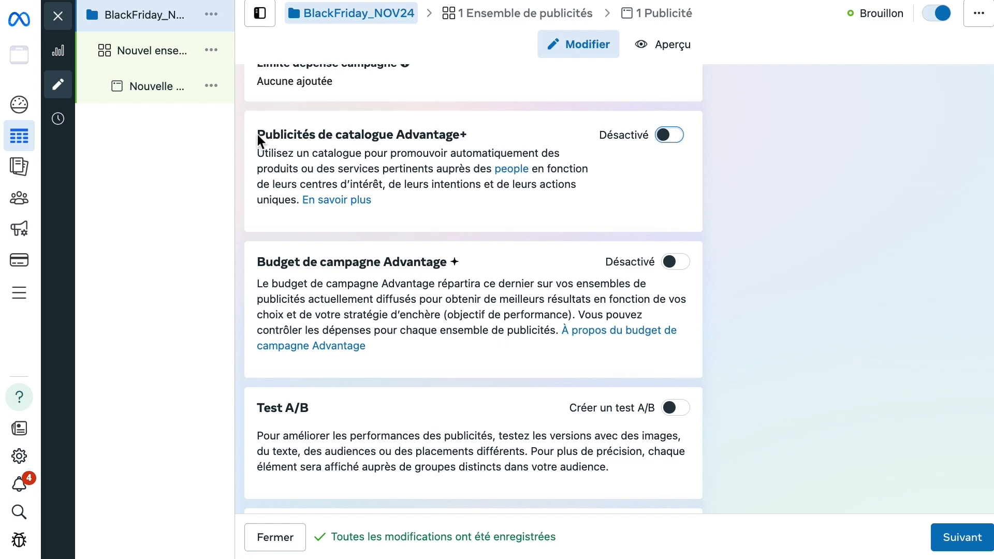
Copy the section title "Publicités de catalogue Advantage+"
left_click_drag(259, 134, 311, 135)
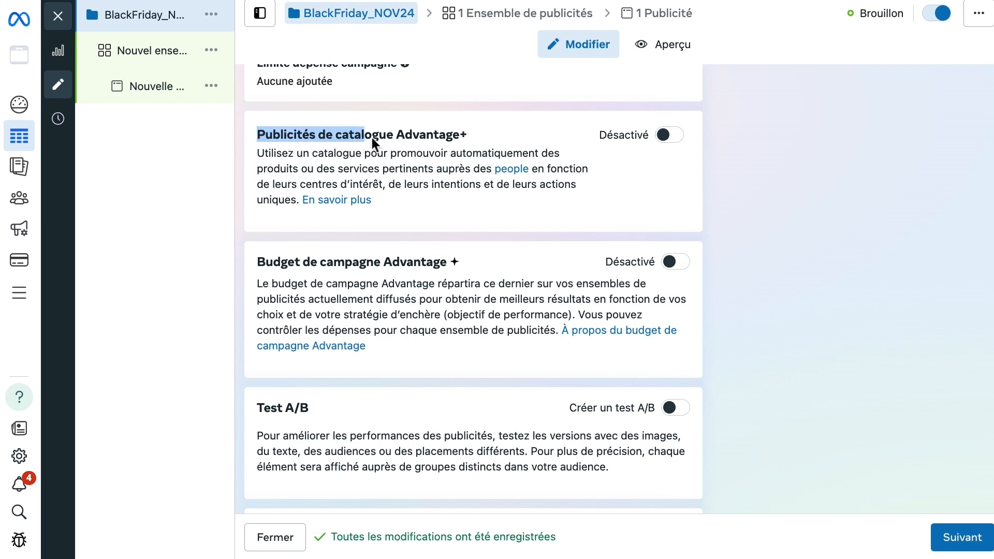
left_click_drag(449, 137, 475, 138)
right_click(455, 133)
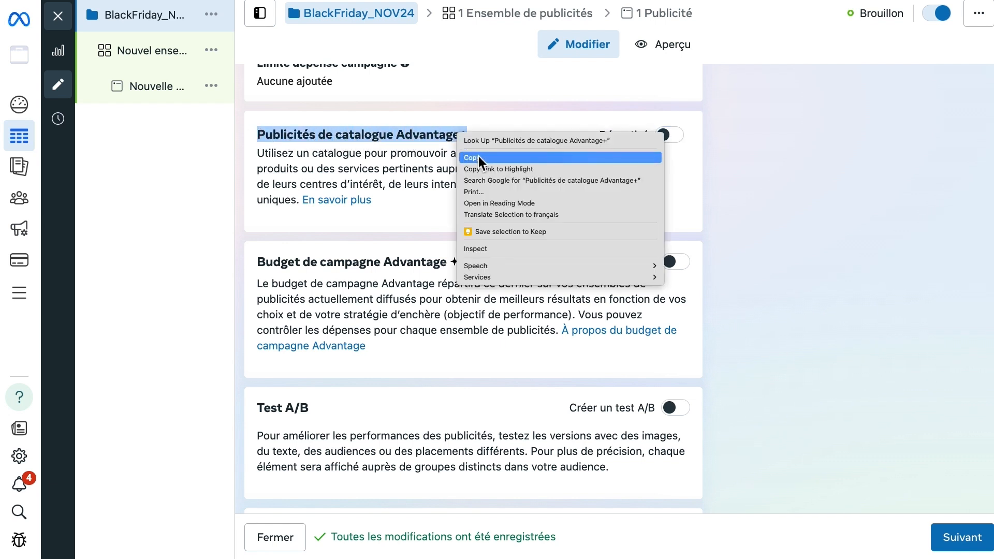
left_click(478, 155)
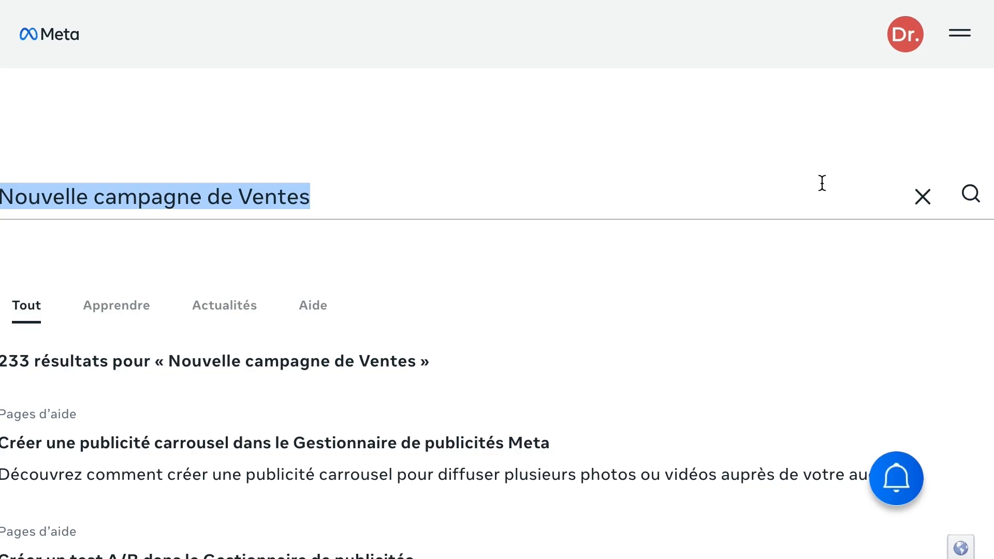
Switch to the Meta business help site, search for "Publicités de catalogue Advantage+" and browse the resulting help articles
left_click(926, 199)
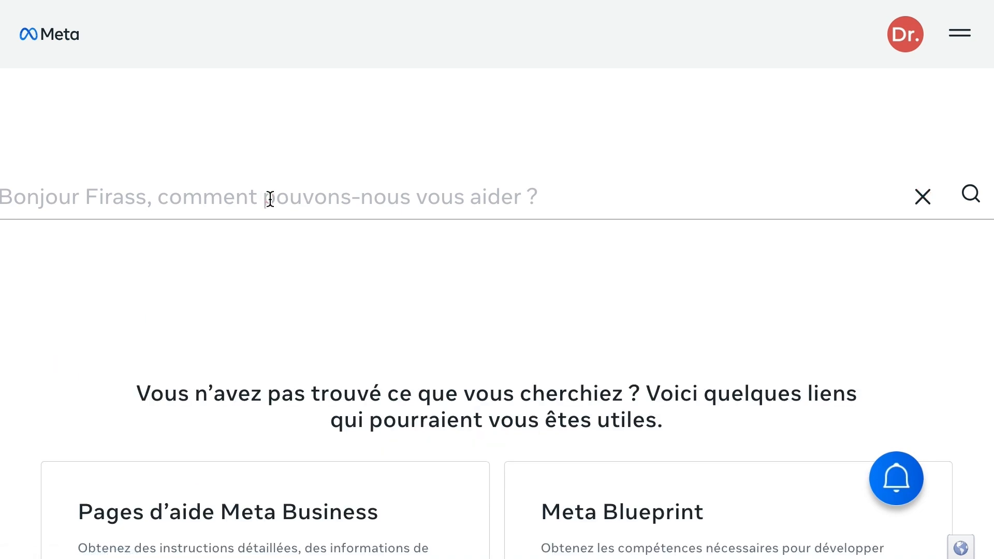
key("super+space")
key("Escape")
left_click(240, 199)
key("super+v")
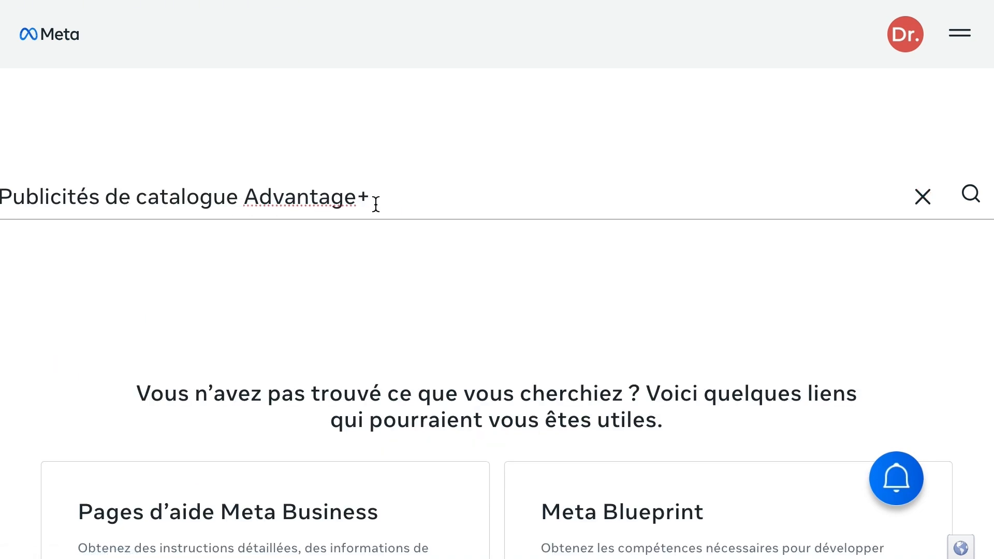
key("Return")
scroll(455, 294, "down", 5)
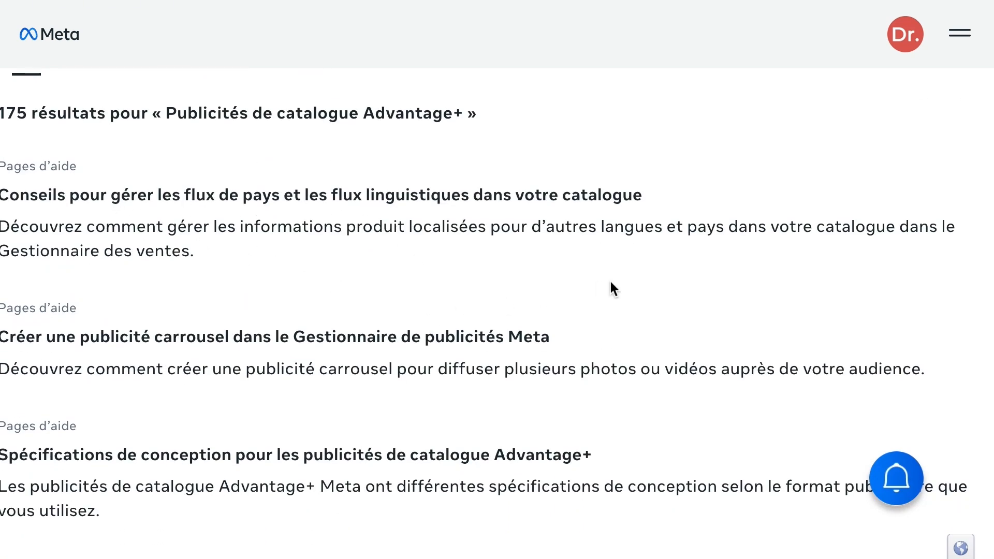
scroll(610, 283, "down", 1)
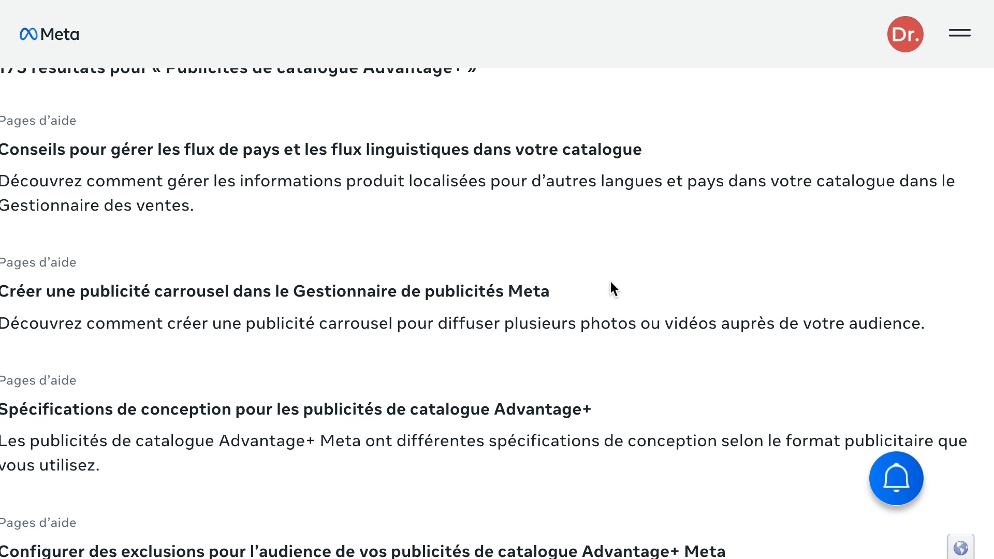
scroll(611, 284, "down", 1)
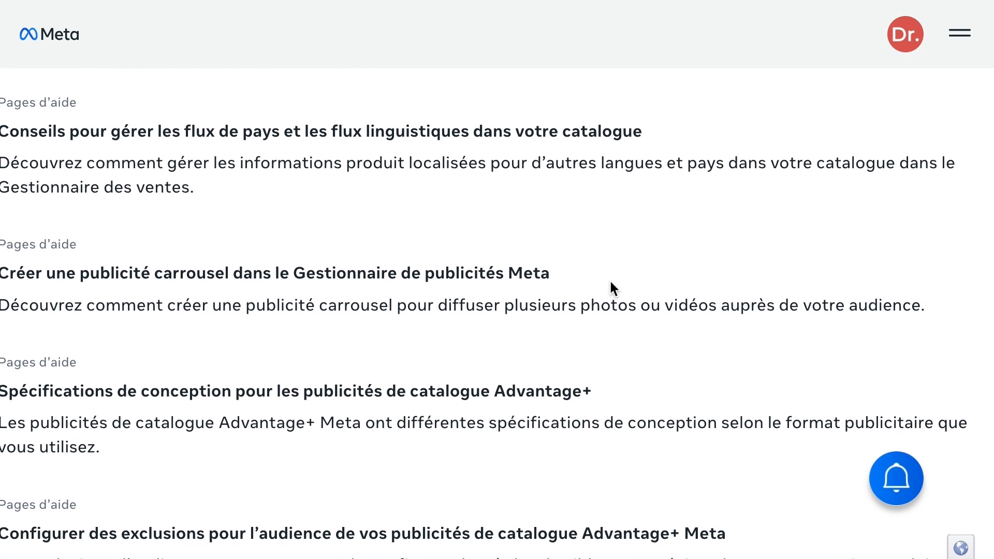
scroll(611, 282, "up", 1)
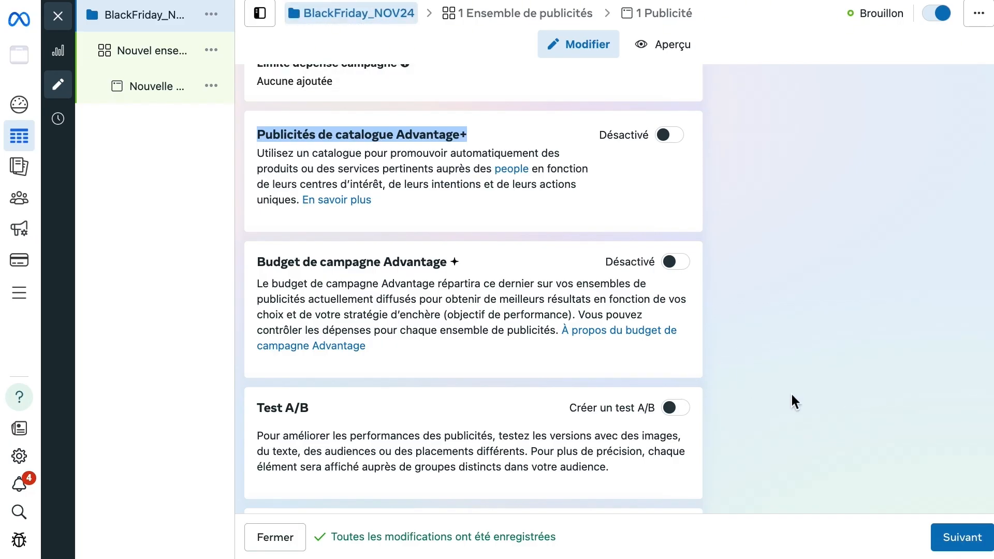
Return to Ads Manager, examine the "Budget de campagne Advantage" section and turn the campaign-level budget on
scroll(790, 392, "down", 1)
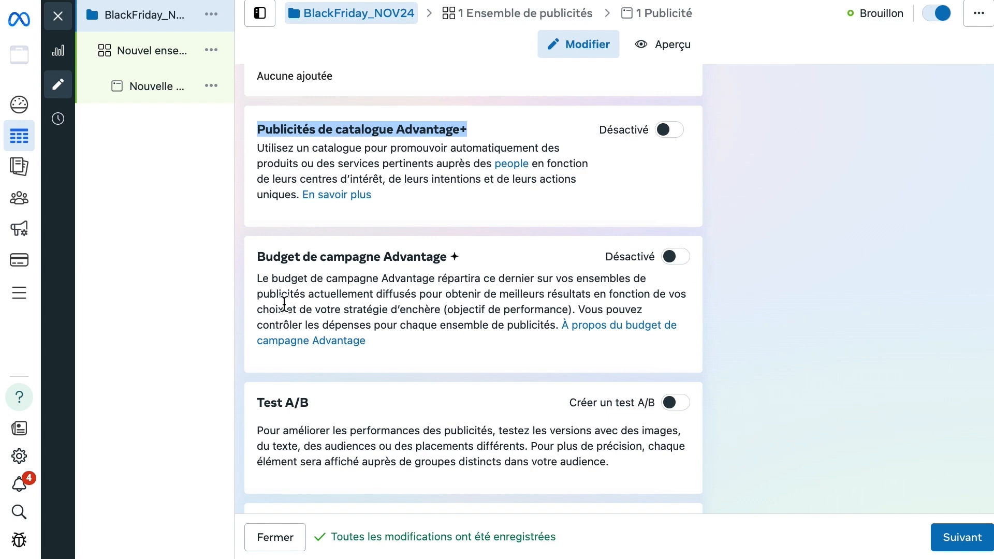
left_click(446, 332)
left_click_drag(249, 233, 707, 378)
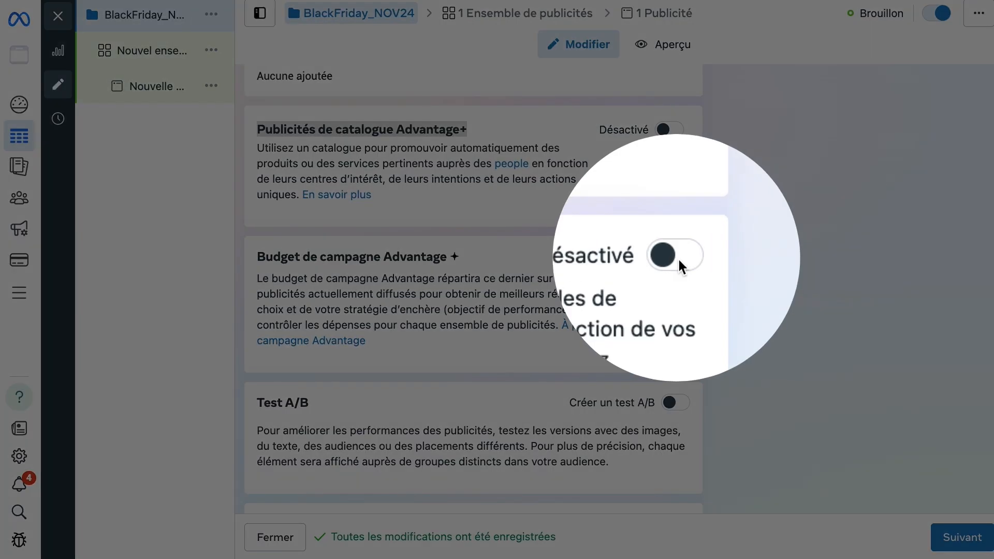
left_click(675, 258)
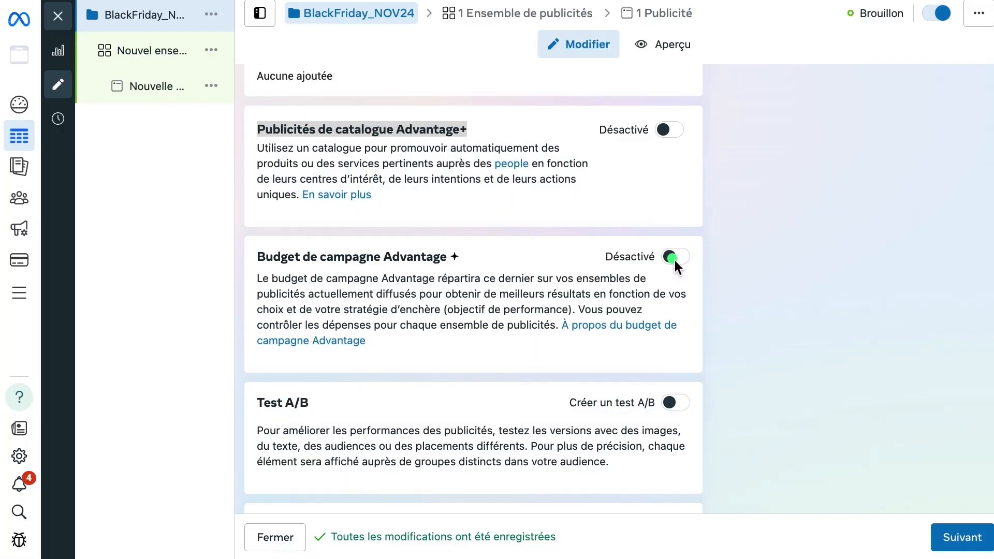
left_click(673, 258)
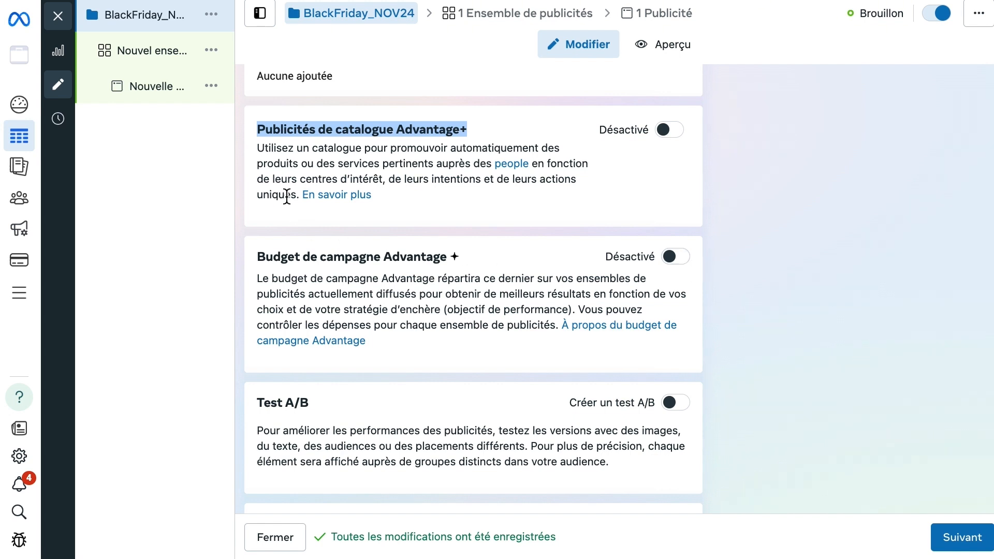
mouse_move(182, 116)
left_click(683, 265)
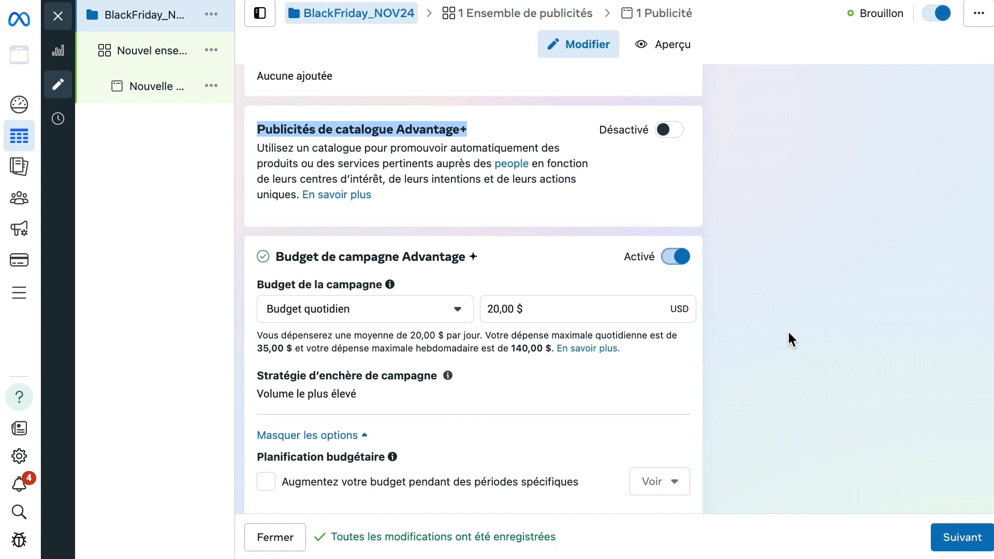
Change the campaign budget type to "Budget global" and look over the budget and scheduling options
scroll(747, 358, "down", 1)
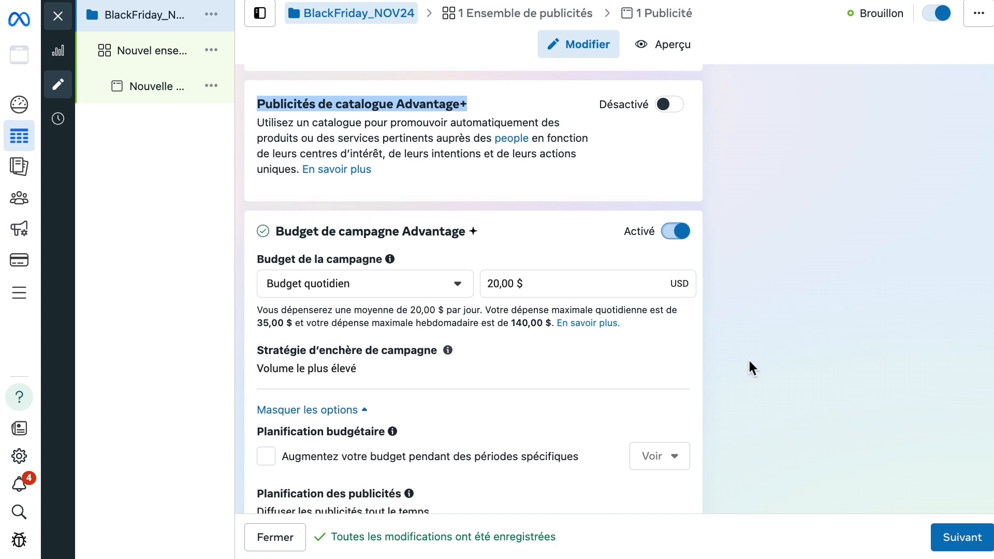
left_click(457, 280)
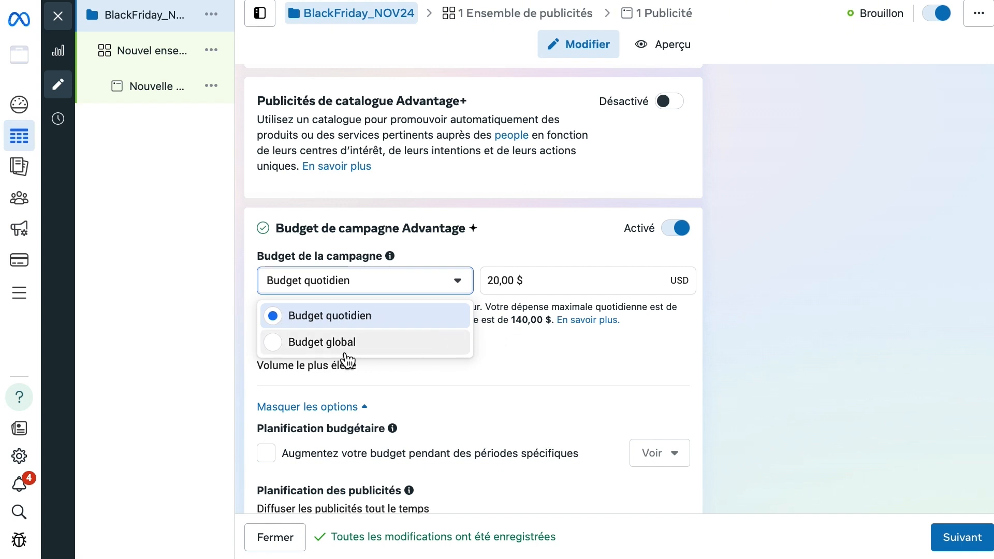
left_click(271, 344)
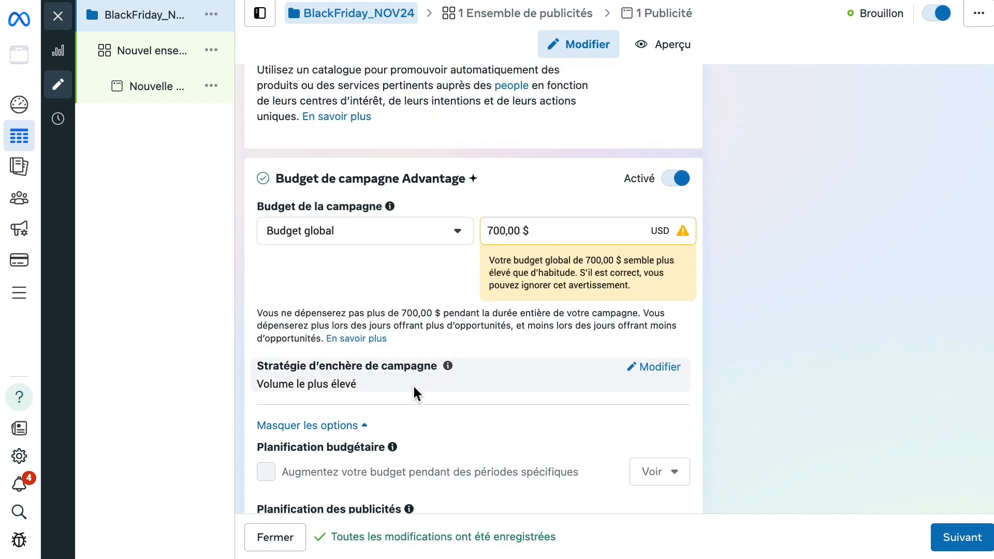
scroll(502, 389, "down", 4)
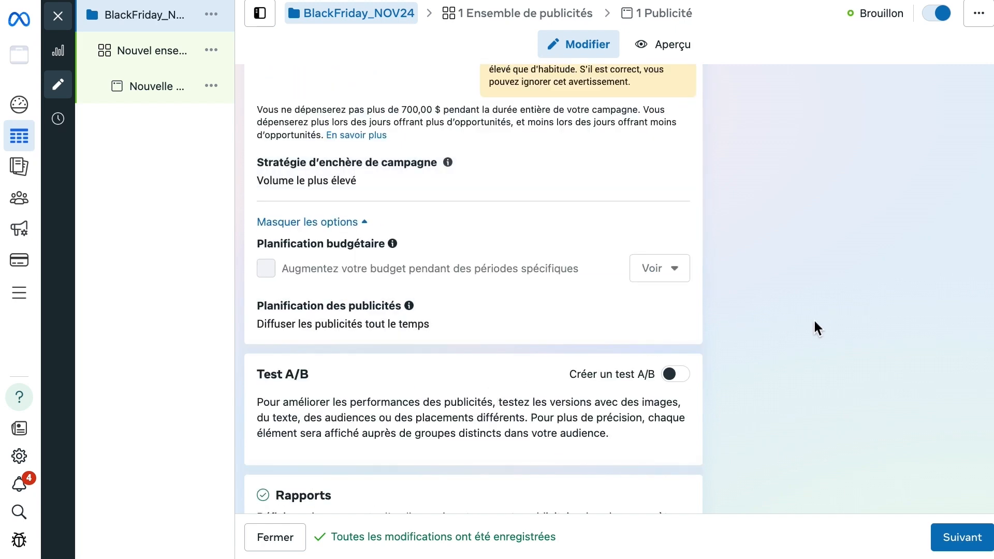
scroll(816, 321, "up", 4)
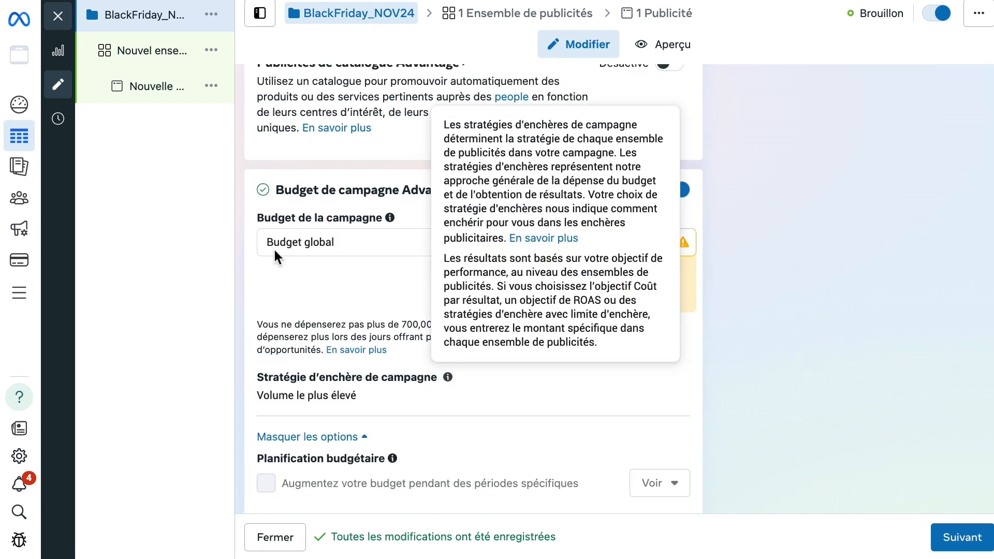
Change the campaign budget type to "Budget quotidien" and set the amount to 10,00 $
left_click(279, 244)
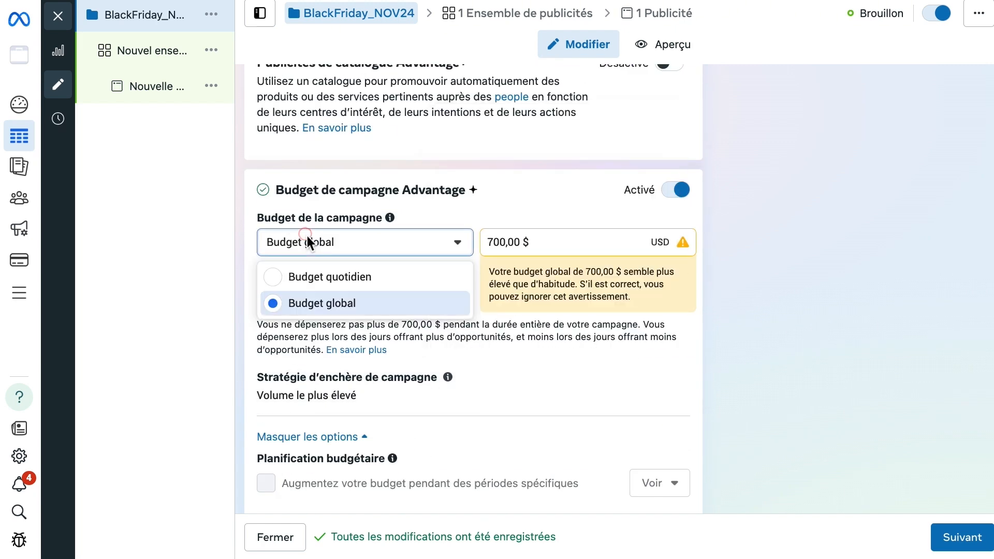
left_click(331, 279)
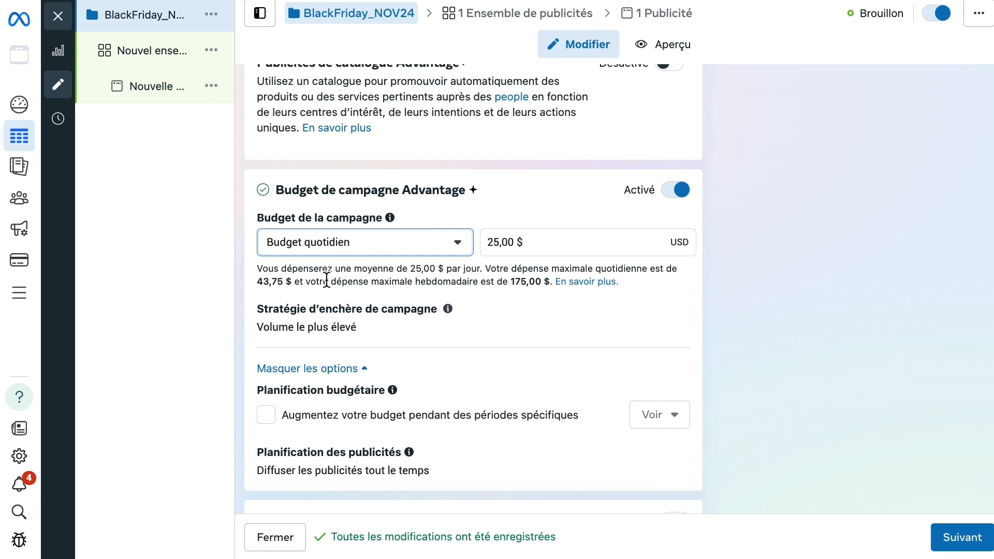
left_click(506, 244)
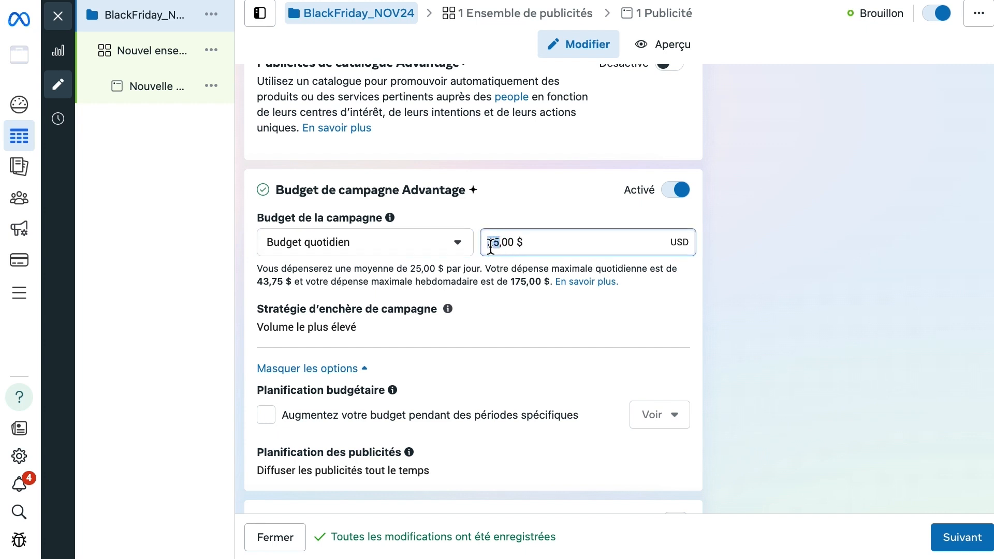
double_click(490, 243)
type("10")
left_click(818, 242)
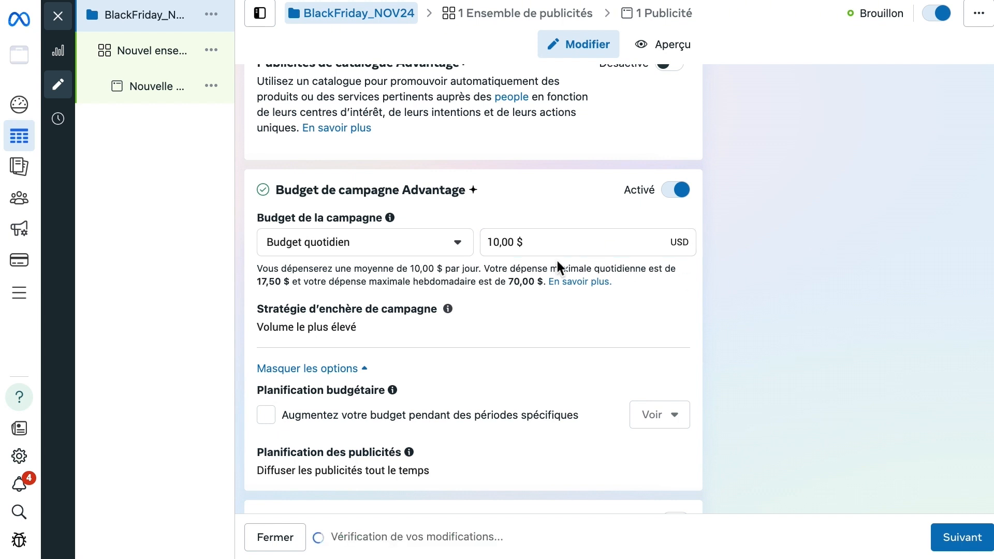
Highlight the maximum daily spend under the campaign budget and the option to increase the budget during specific periods
left_click_drag(247, 281, 289, 282)
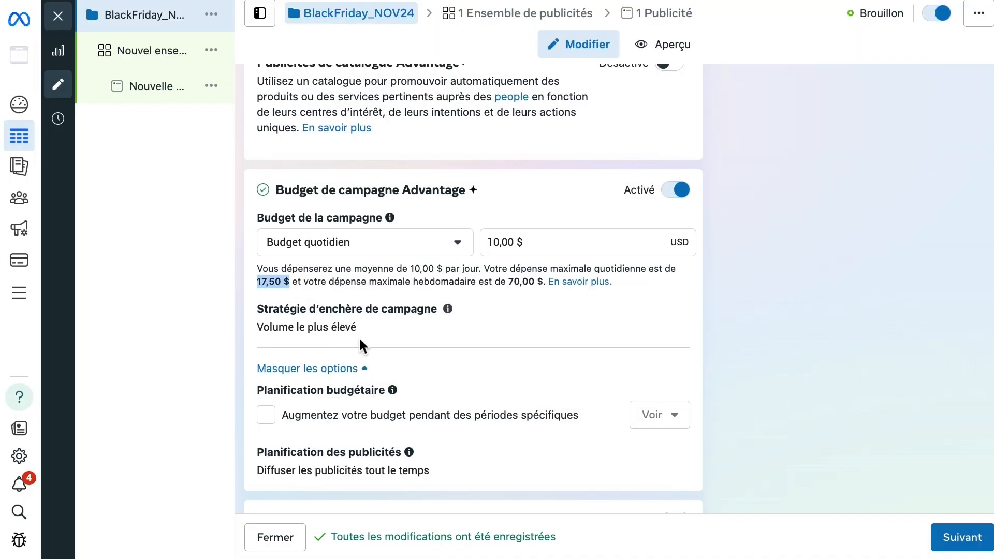
scroll(359, 337, "down", 1)
scroll(365, 348, "down", 1)
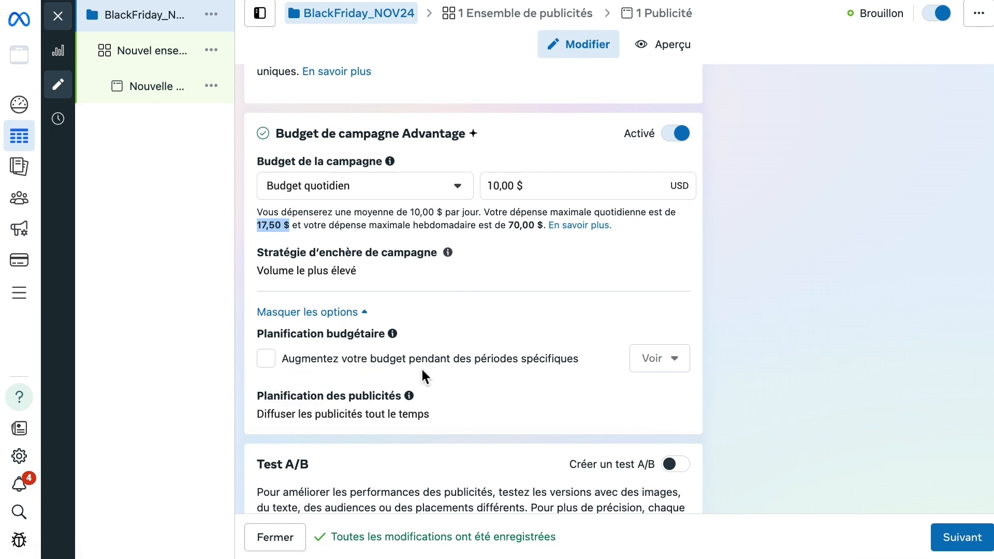
left_click_drag(354, 359, 590, 367)
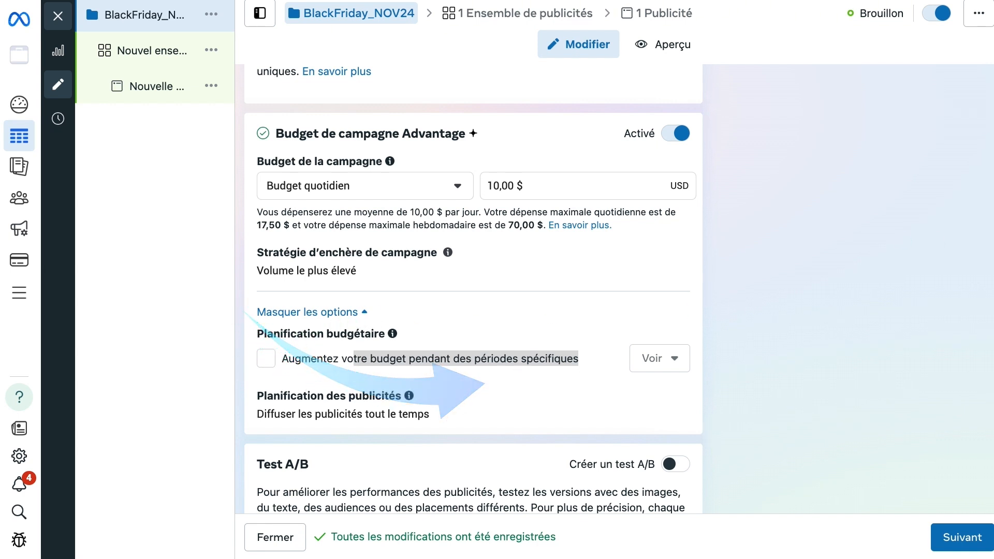
Enable the campaign budget increase for specific periods and set the high-demand period's start date to 22/11/2024
mouse_move(238, 295)
left_mouse_down()
mouse_move(328, 359)
mouse_move(712, 386)
left_mouse_up()
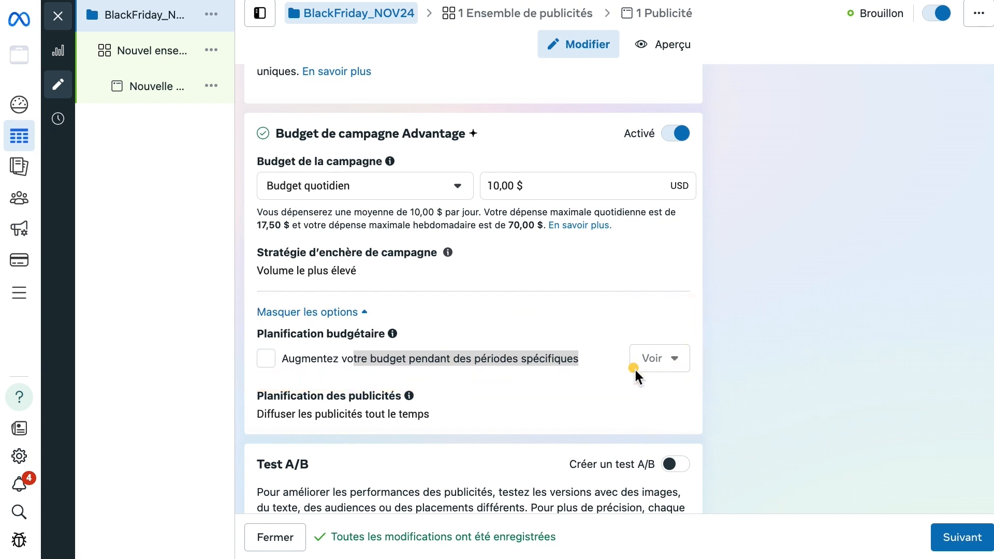
key("Escape")
left_click(269, 364)
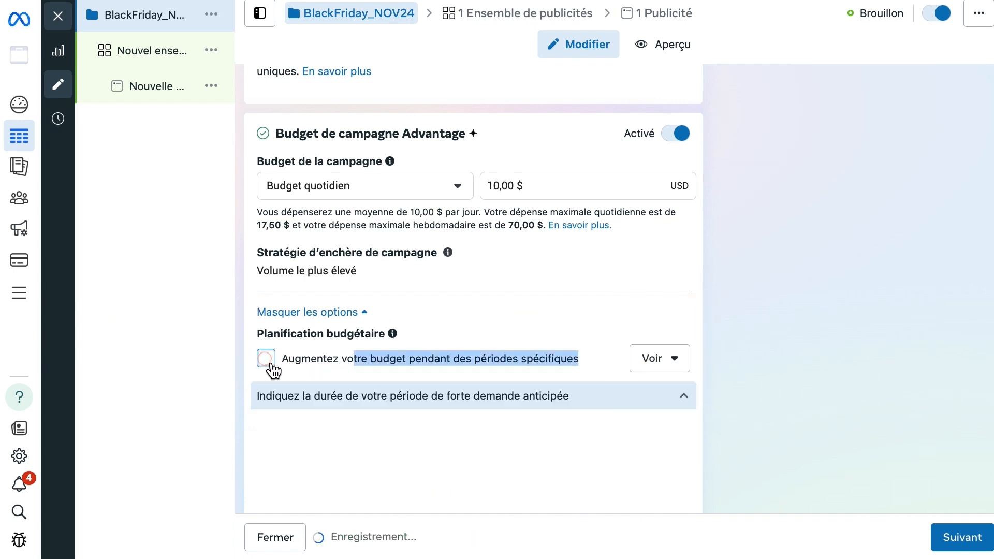
scroll(319, 377, "down", 2)
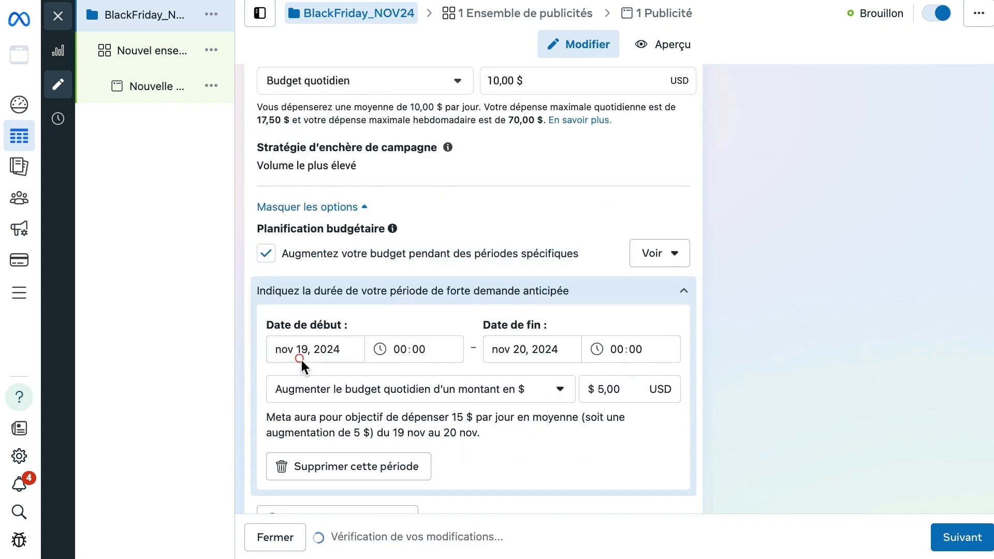
left_click(304, 355)
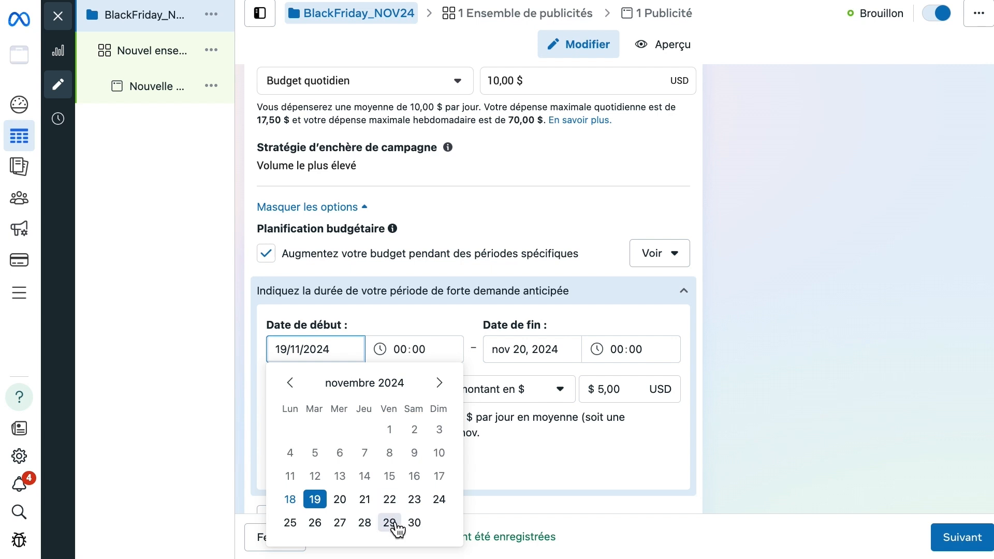
left_click(389, 501)
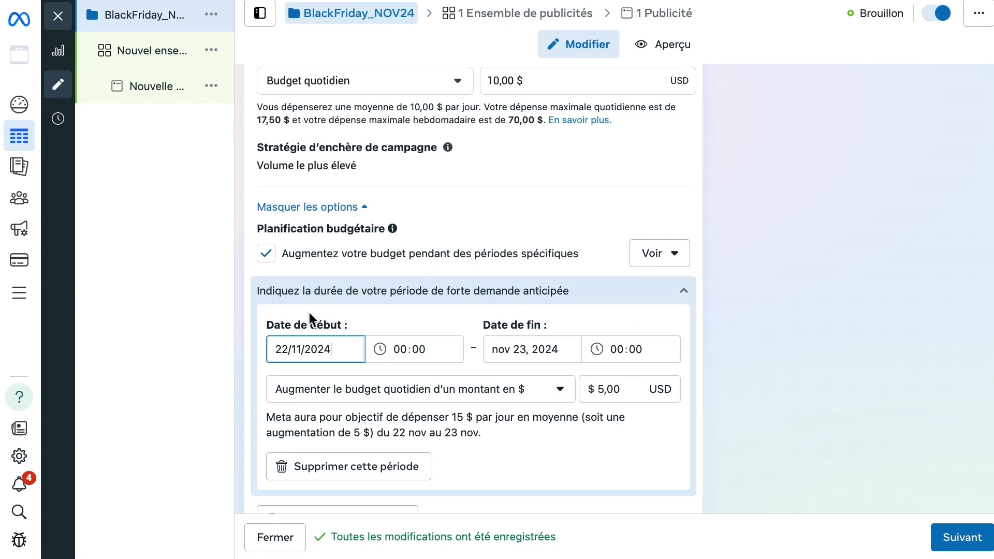
Delete the high-demand period and turn off the budget increase for specific periods
left_click(403, 466)
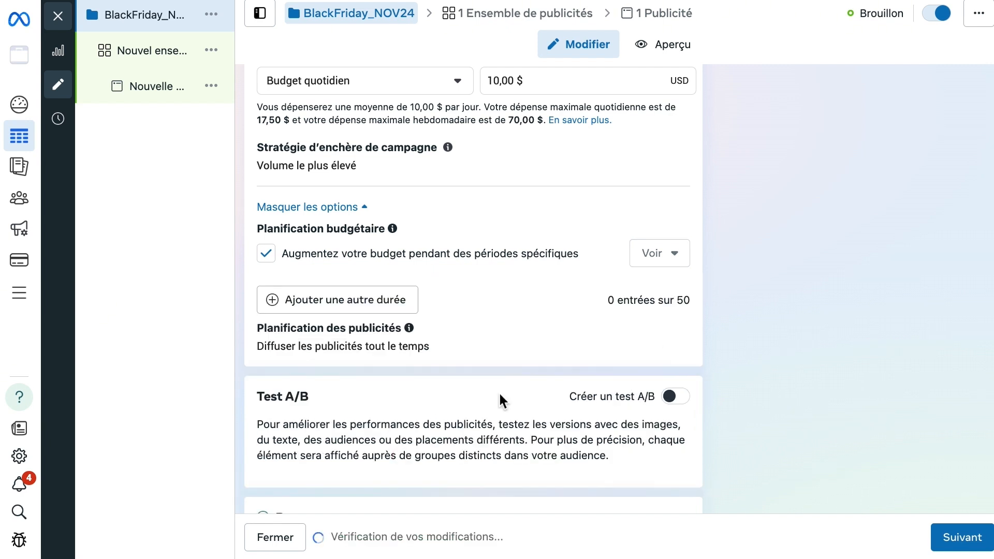
left_click(266, 254)
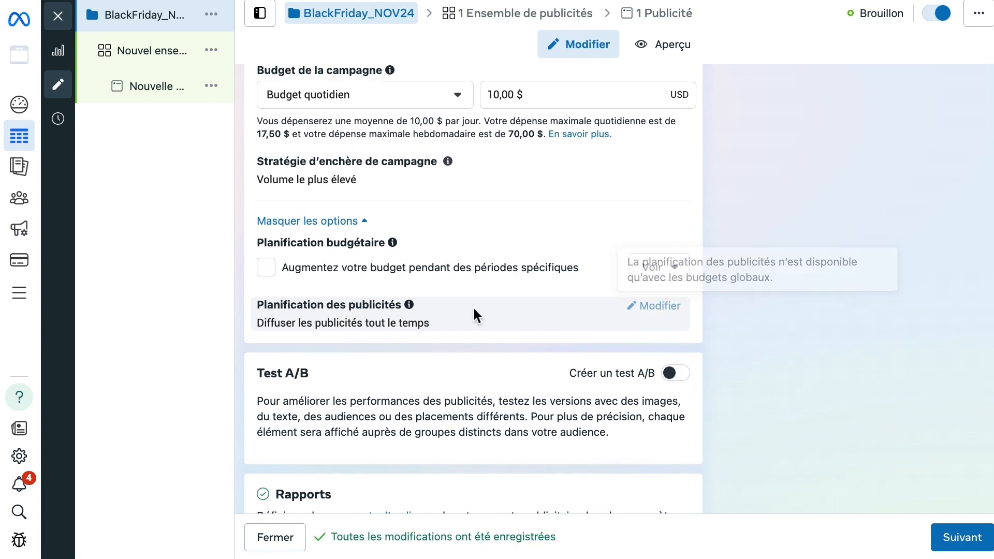
Review the campaign bid strategy options and select "Volume le plus élevé"
scroll(347, 302, "up", 1)
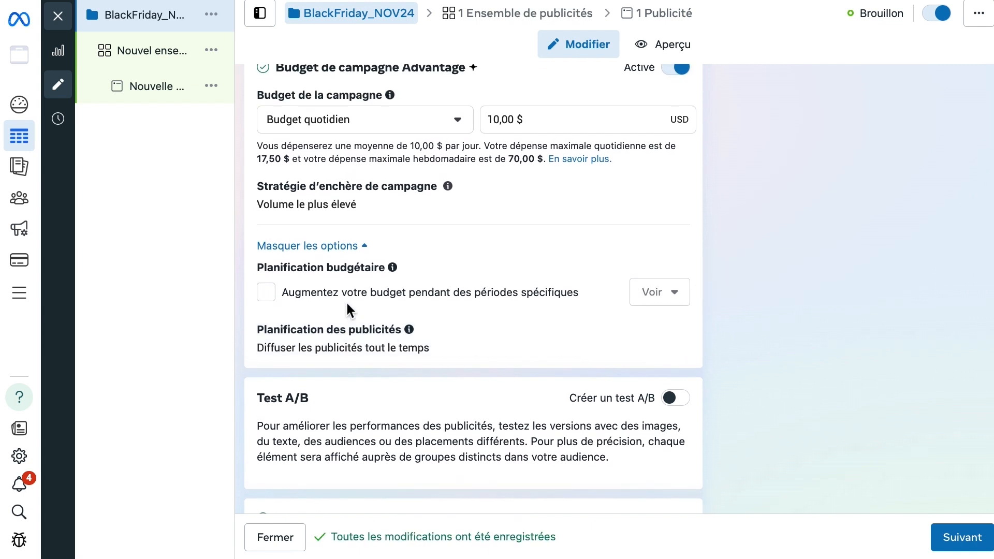
scroll(347, 306, "up", 2)
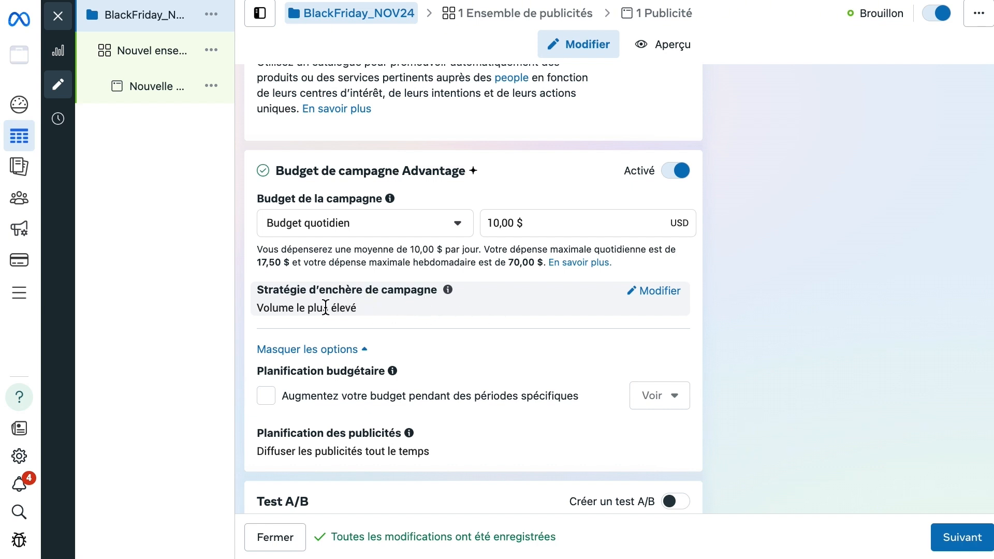
left_click_drag(259, 309, 379, 311)
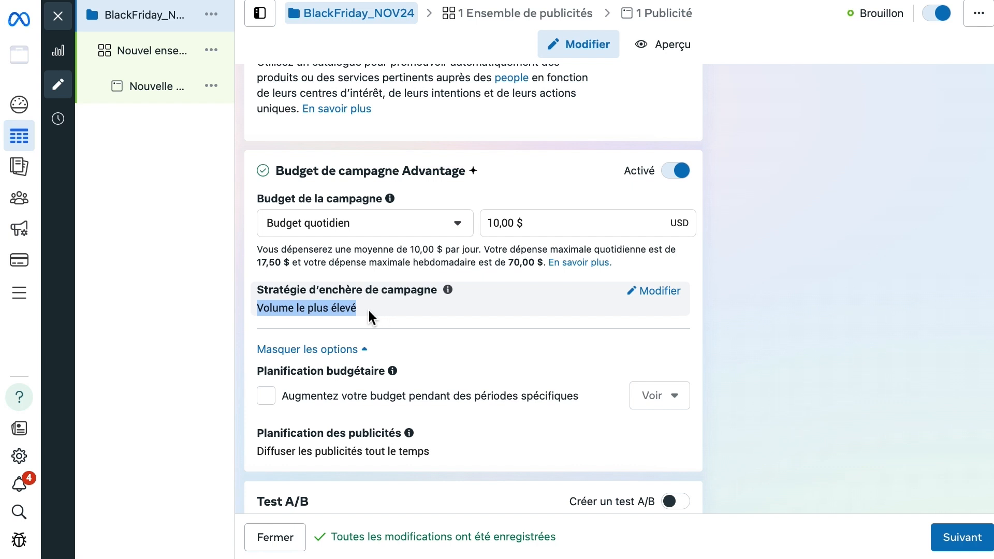
left_click(672, 294)
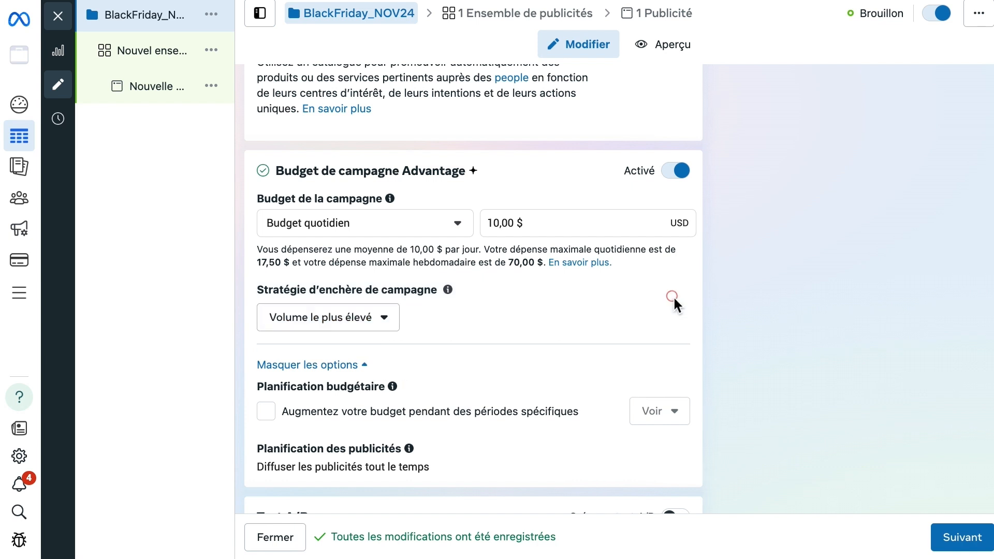
left_click(369, 327)
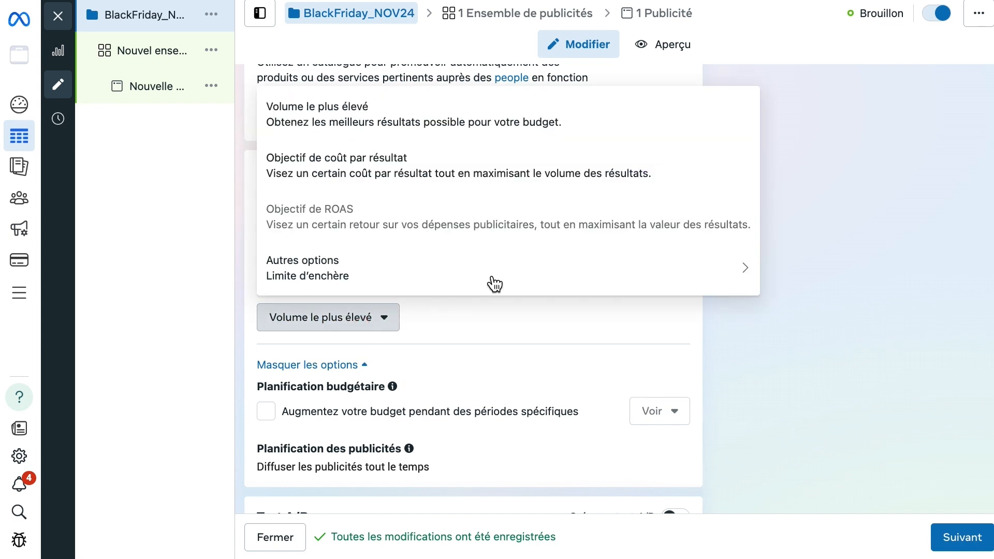
mouse_move(536, 266)
mouse_move(351, 232)
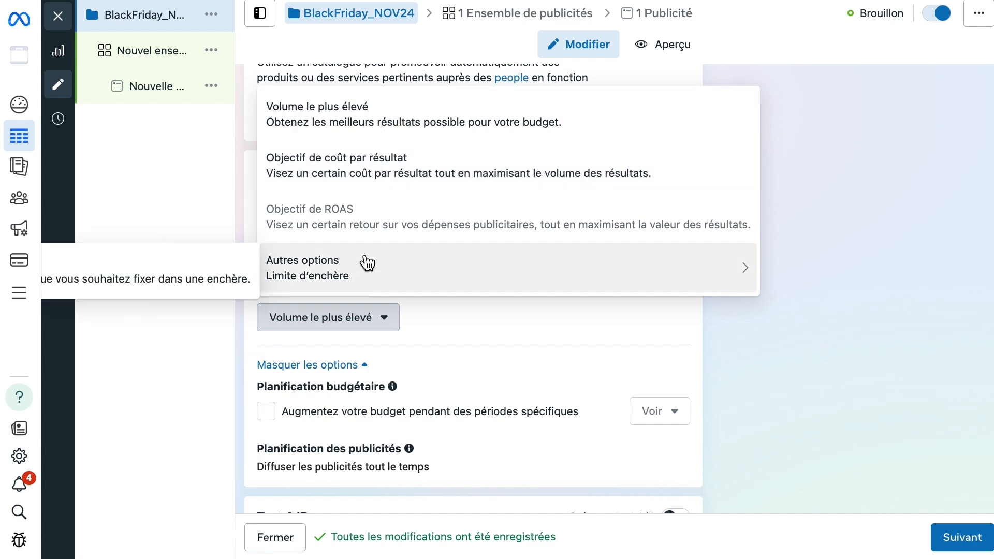
left_click(374, 118)
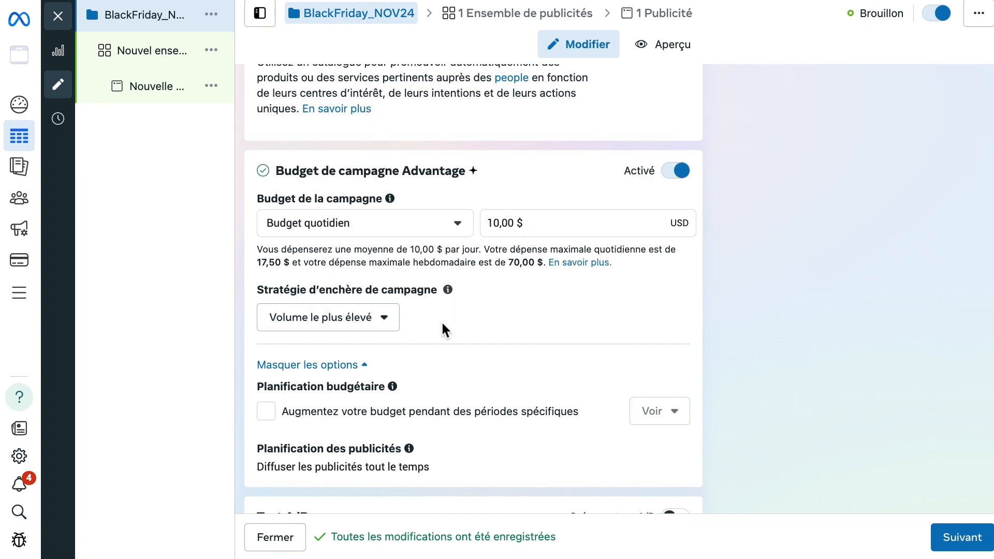
Highlight and magnify the "Test A/B" section of the campaign settings to examine its description
scroll(441, 321, "down", 3)
scroll(758, 404, "up", 1)
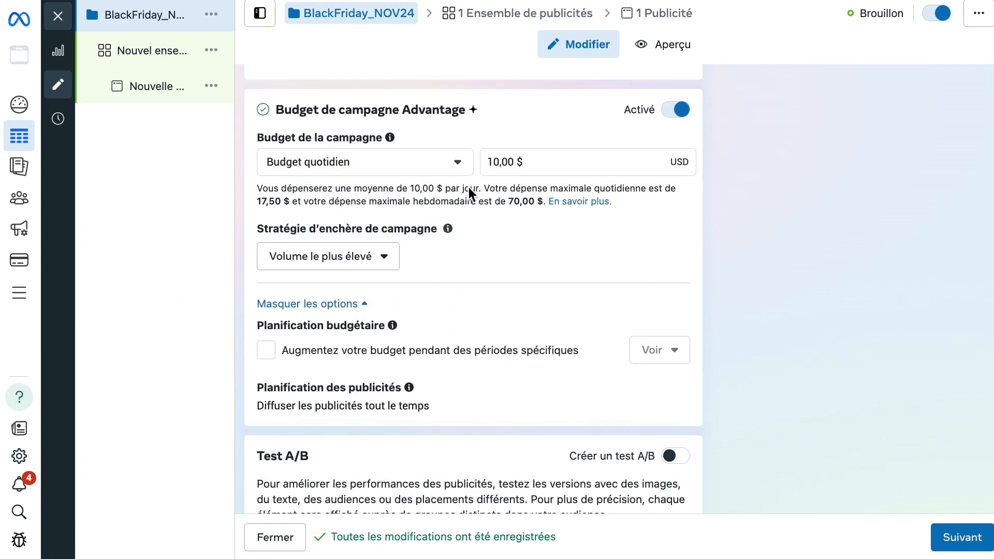
scroll(873, 374, "down", 5)
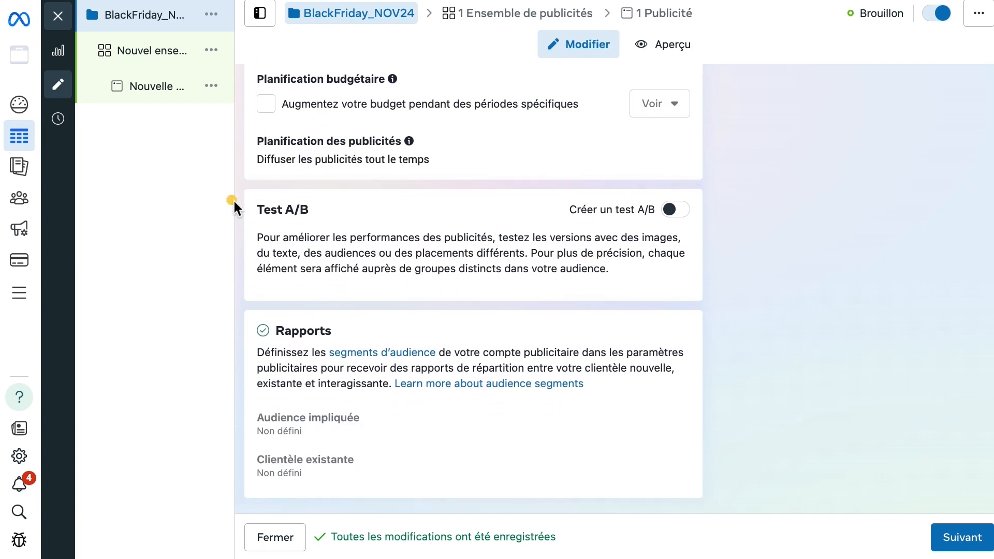
left_click_drag(251, 193, 704, 300)
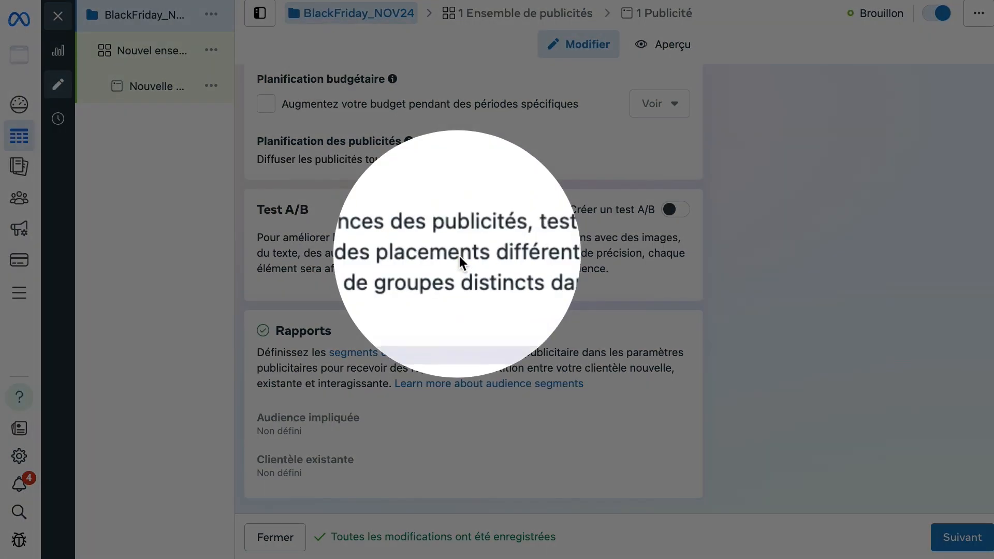
left_click(458, 254)
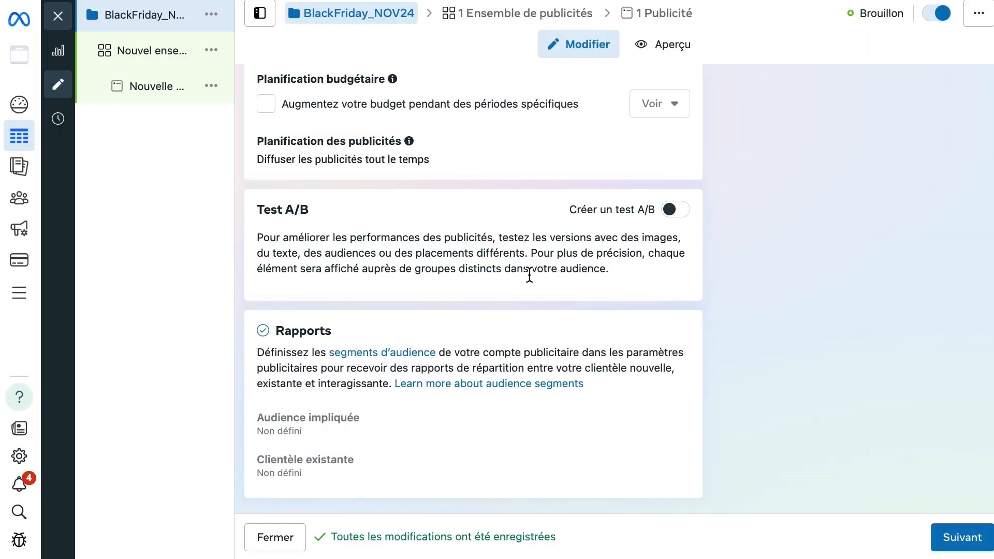
Look back over the campaign settings, from the campaign details and catalogue ads to the Advantage budget, A/B test and reports
scroll(634, 299, "up", 8)
scroll(761, 305, "up", 1)
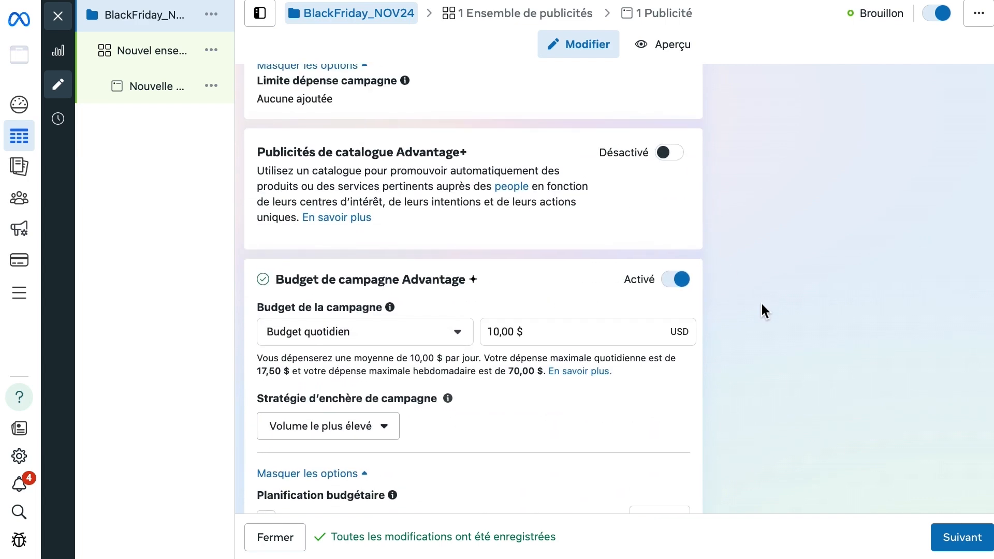
scroll(760, 305, "up", 2)
scroll(762, 304, "down", 5)
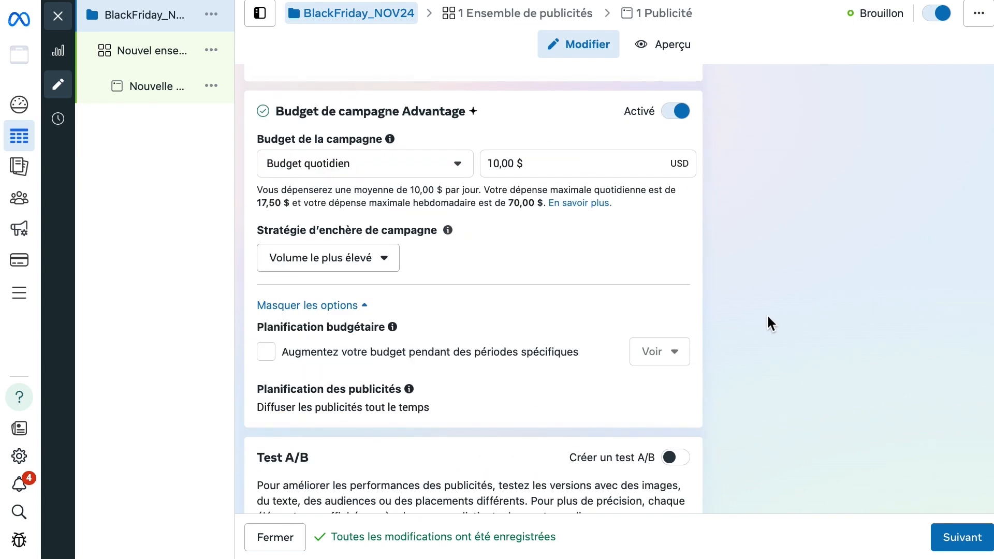
scroll(767, 317, "down", 5)
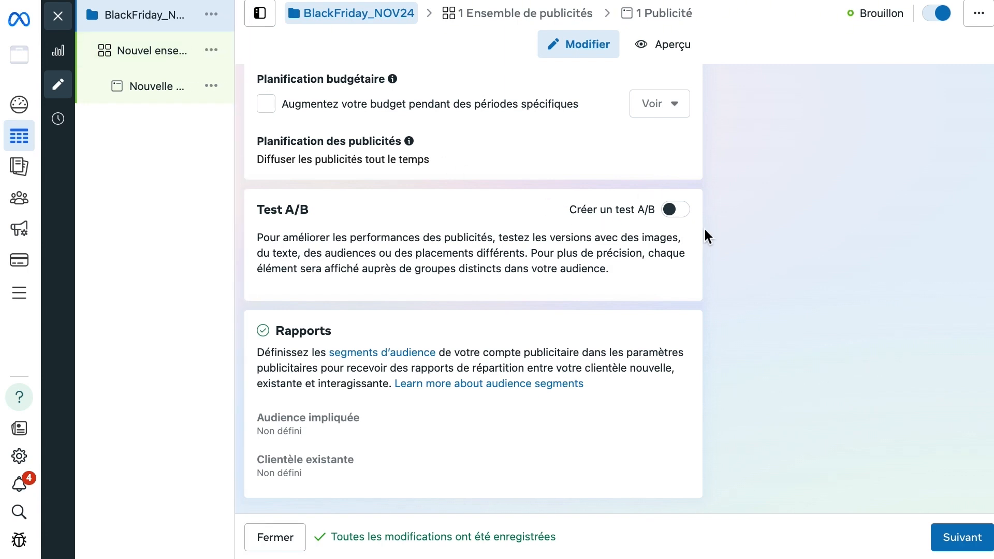
scroll(744, 321, "up", 10)
scroll(745, 322, "up", 8)
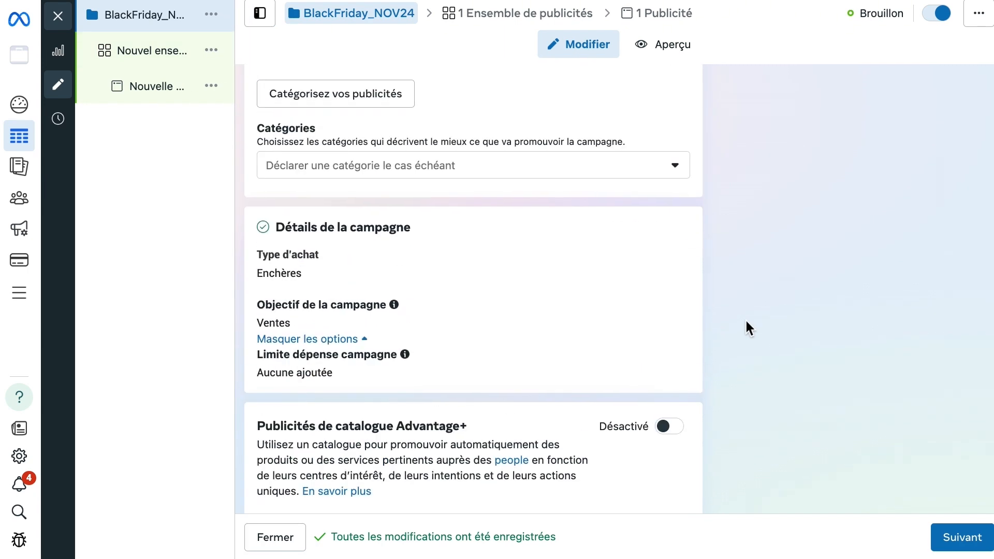
scroll(746, 321, "down", 7)
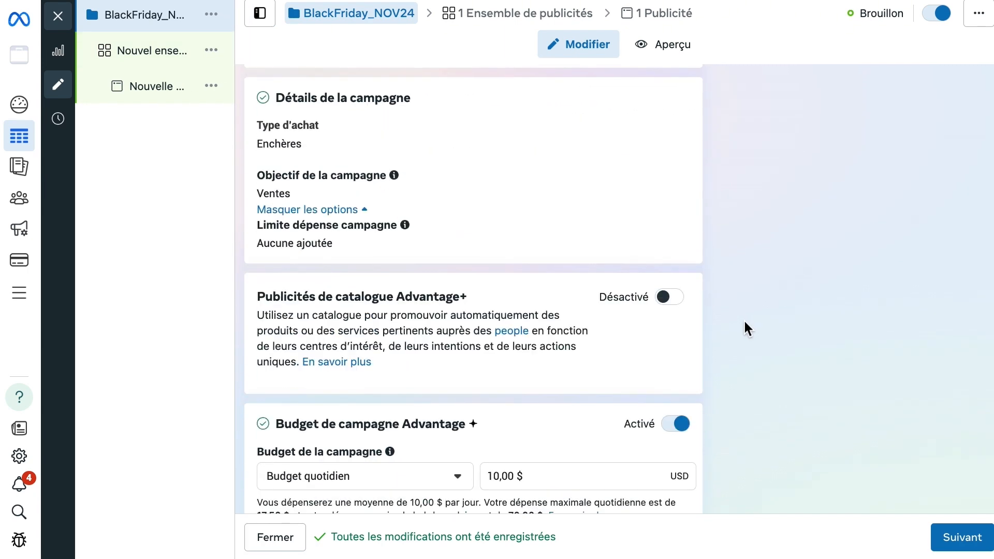
scroll(777, 346, "down", 2)
scroll(797, 399, "down", 6)
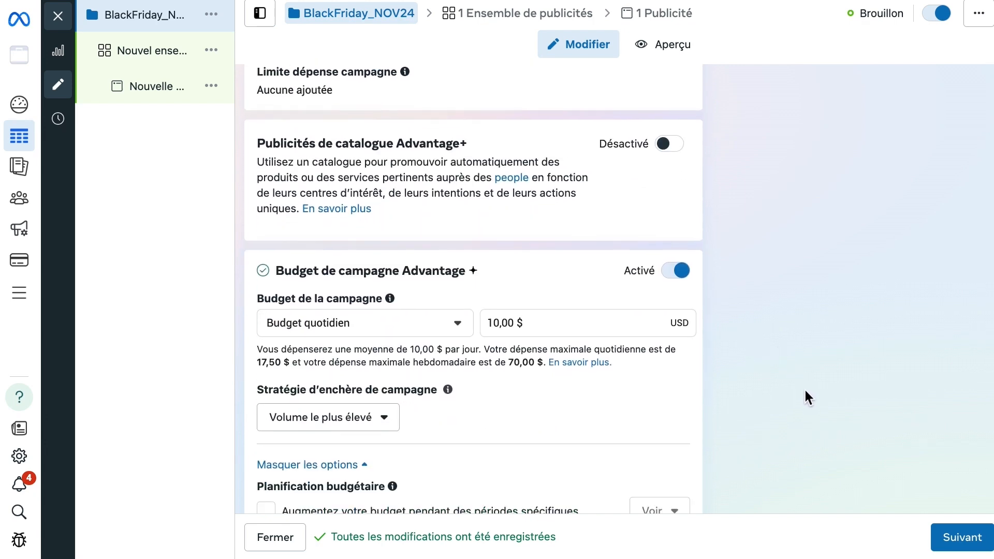
Open the campaign's ad set settings and name the ad set "Ensemble-Audience1"
left_click(958, 550)
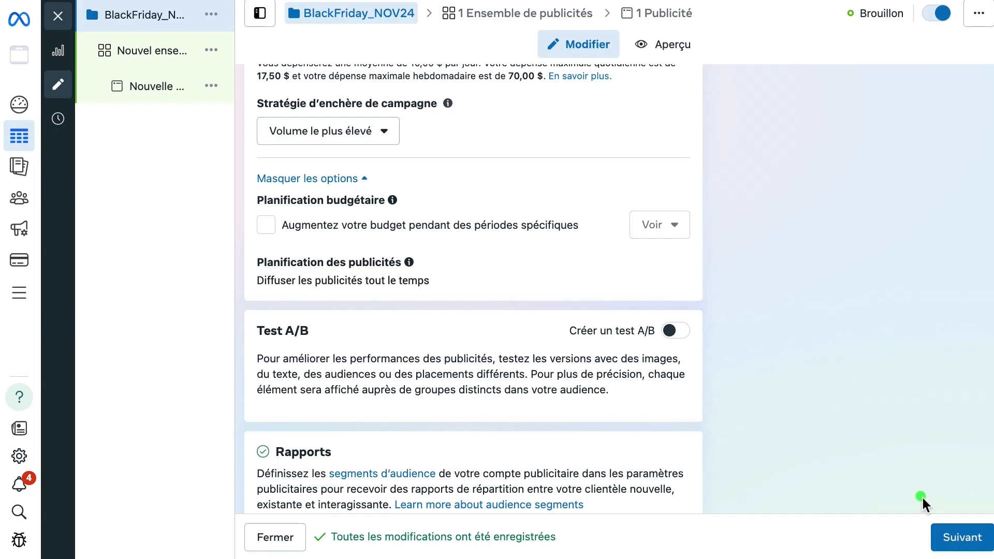
left_click(148, 58)
left_click(961, 539)
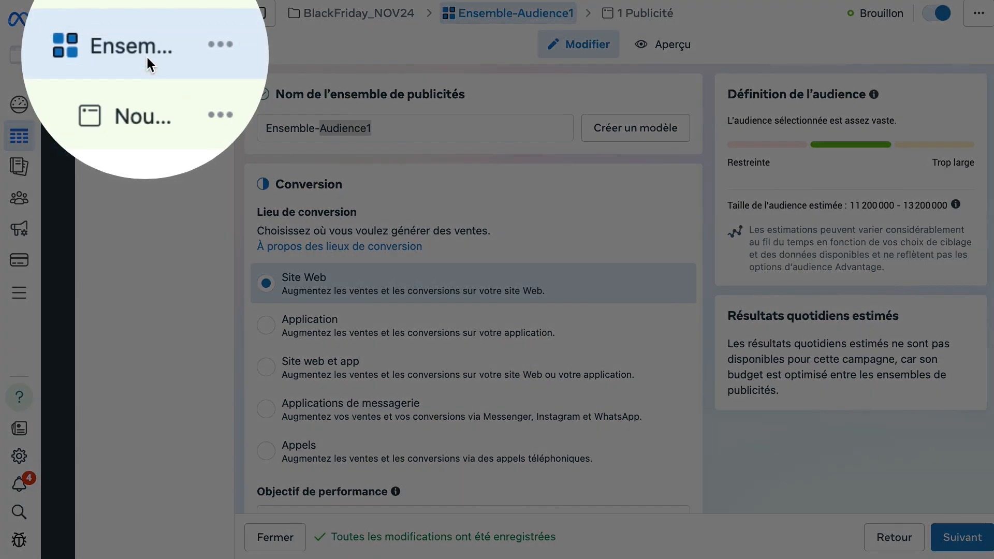
left_click(145, 55)
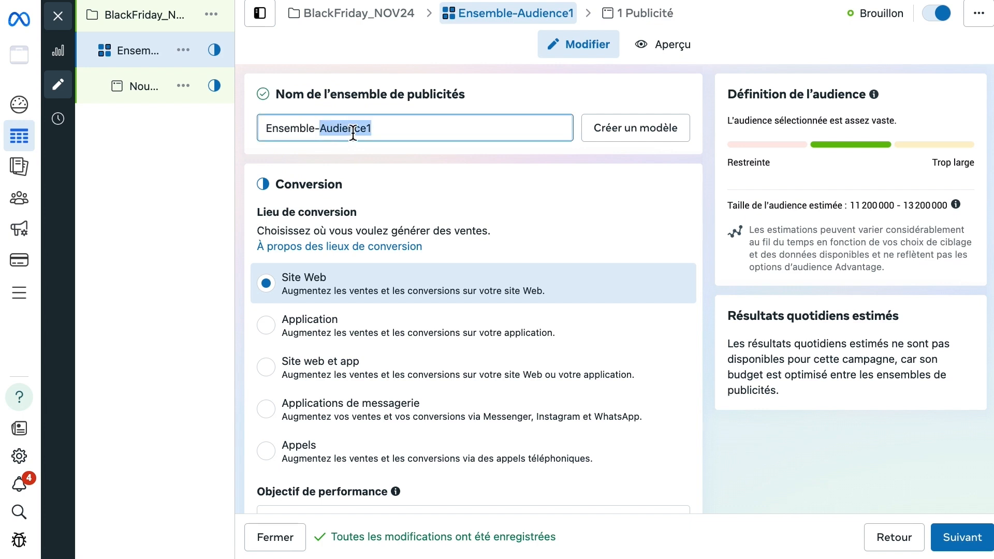
Replace the audience part of the ad set name so that it reads "Ensemble-Etudiant"
type("Etudiant")
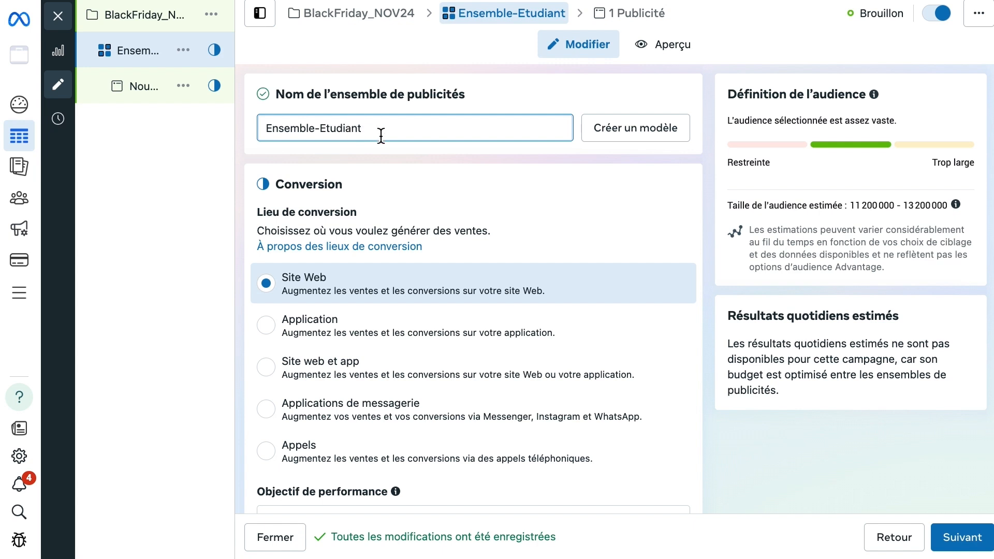
mouse_move(354, 130)
left_mouse_down()
mouse_move(321, 126)
mouse_move(370, 129)
left_mouse_up()
left_click(321, 130)
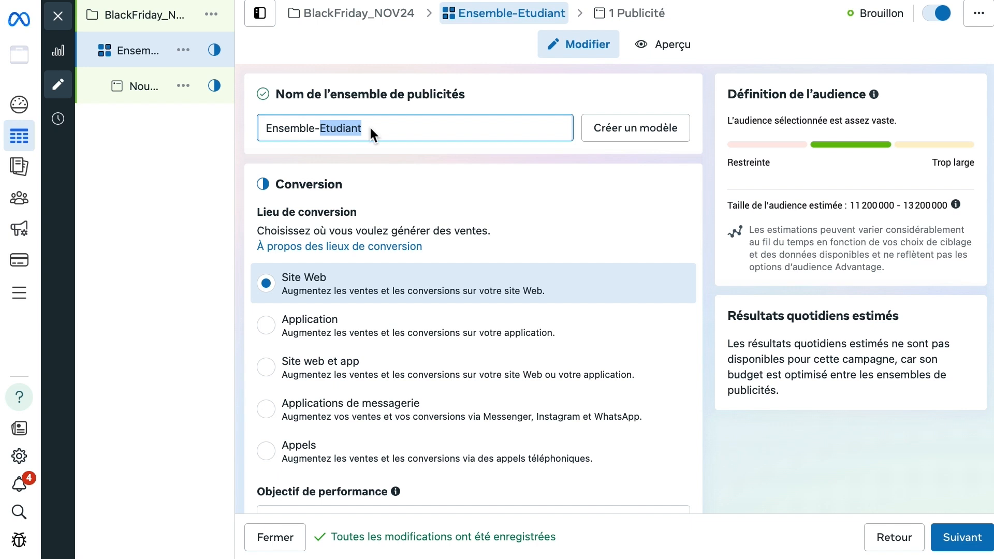
left_click_drag(393, 128, 263, 129)
double_click(342, 128)
left_click(457, 293)
left_click(454, 289)
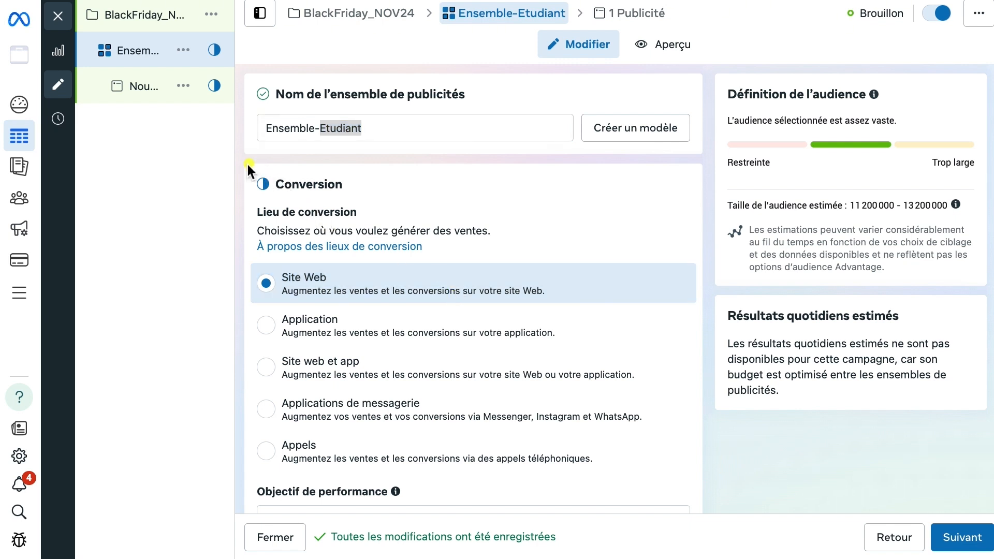
Highlight the ad set's Conversion section and its "Site Web" and "Appels" conversion locations
mouse_move(247, 164)
left_mouse_down()
mouse_move(331, 257)
mouse_move(529, 429)
mouse_move(707, 503)
left_mouse_up()
mouse_move(250, 262)
left_mouse_down()
mouse_move(352, 323)
mouse_move(698, 305)
left_mouse_up()
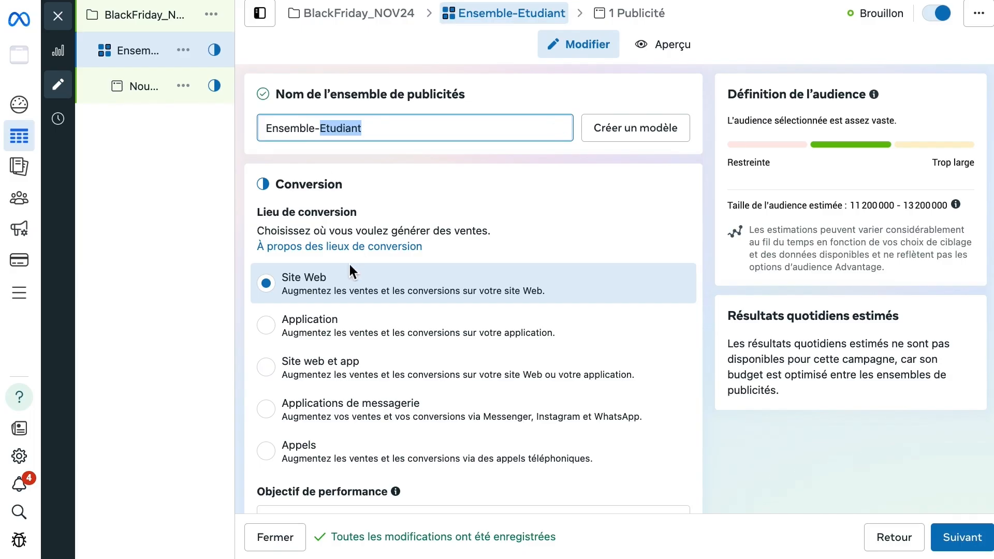
left_click(347, 262)
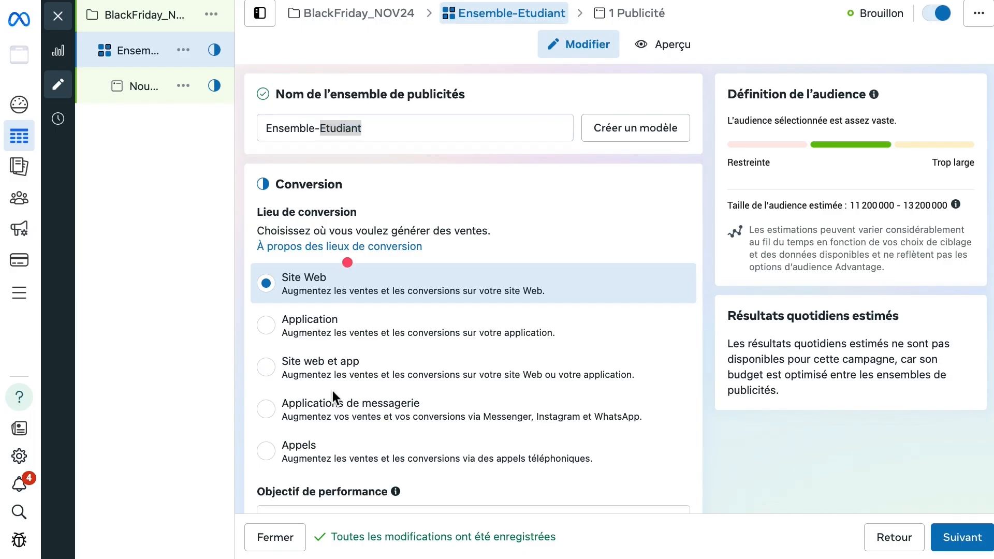
left_click(254, 435)
left_click(699, 480)
Try "Applications de messagerie" and "Application" as the conversion location and switch back to "Site Web"
left_click(272, 410)
left_click(267, 411)
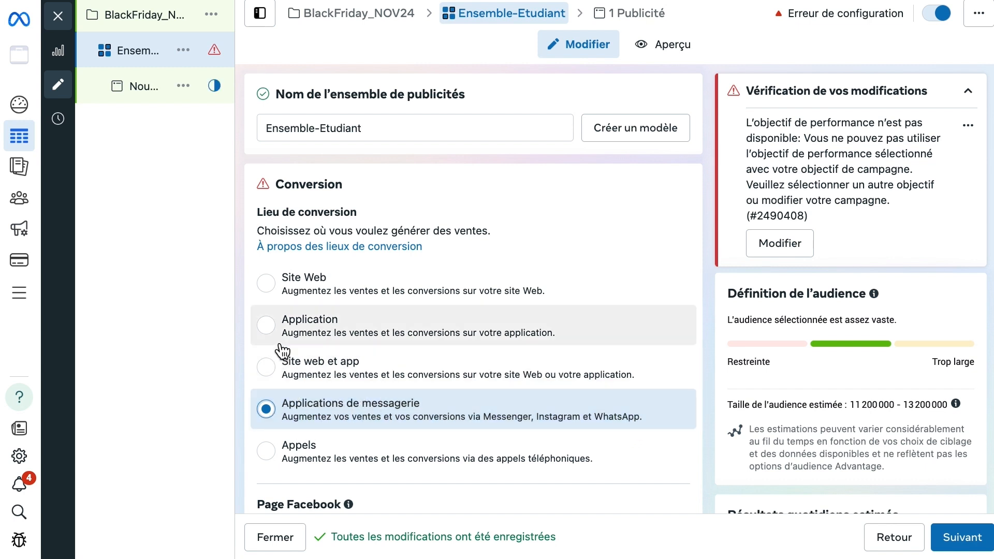
left_click(266, 325)
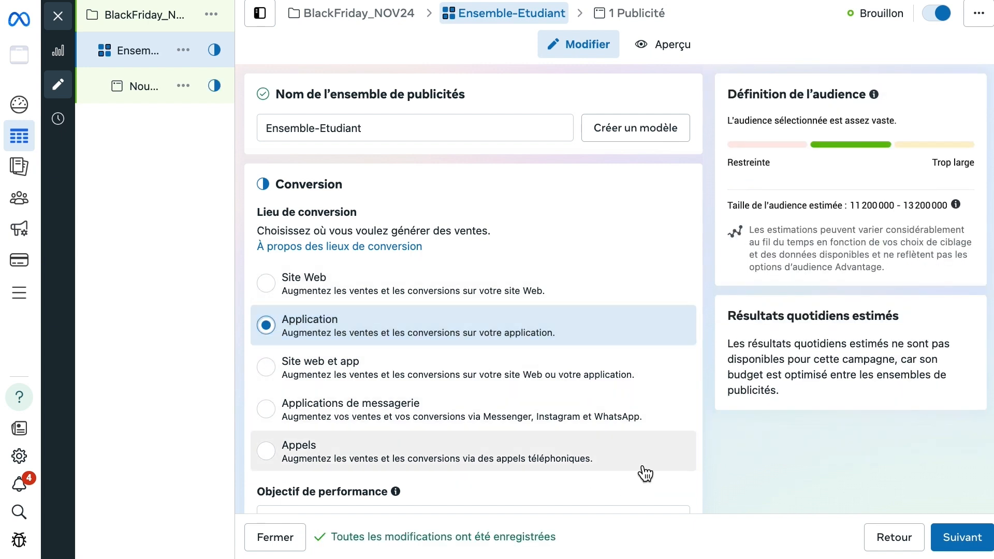
left_click(275, 284)
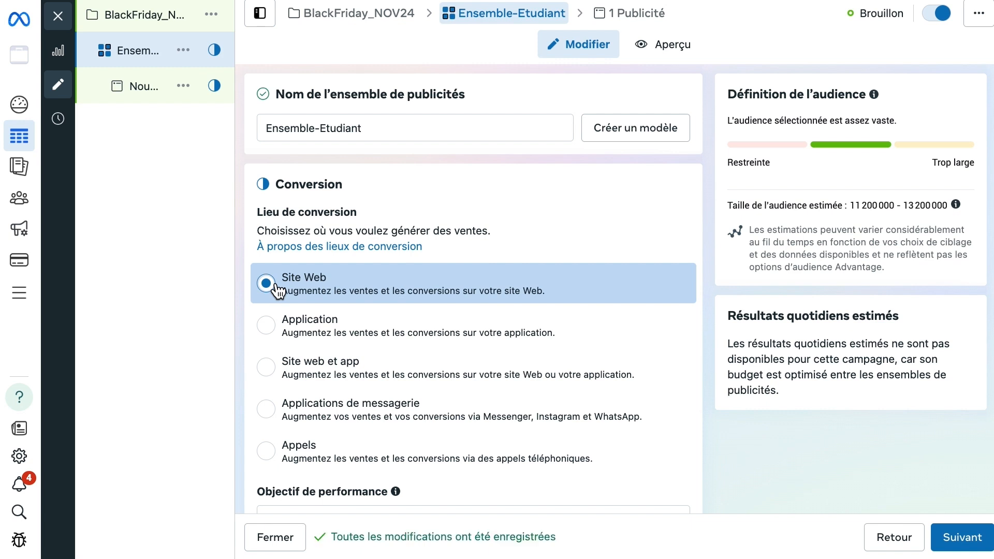
Keep "Maximiser le nombre de conversions" as the ad set's performance goal
scroll(276, 289, "down", 2)
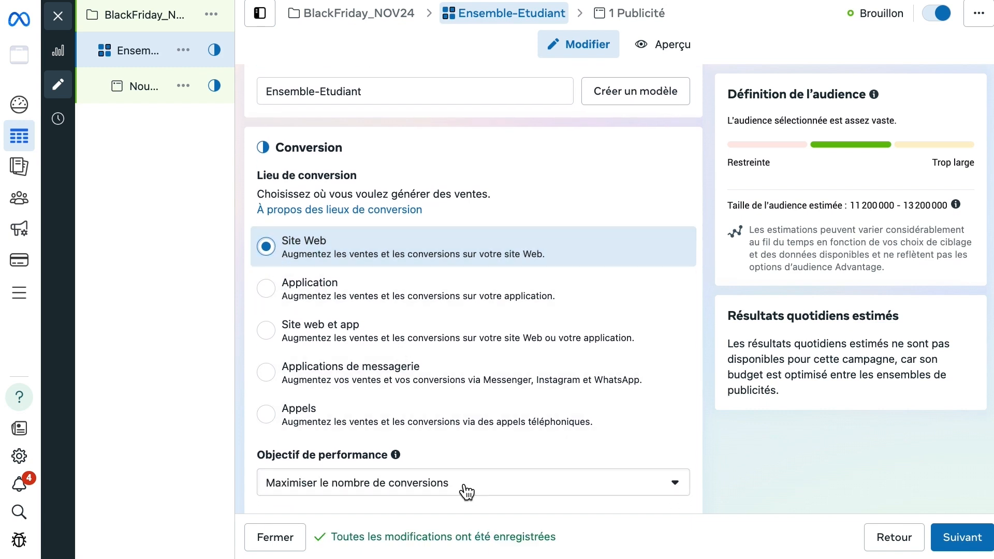
left_click(465, 487)
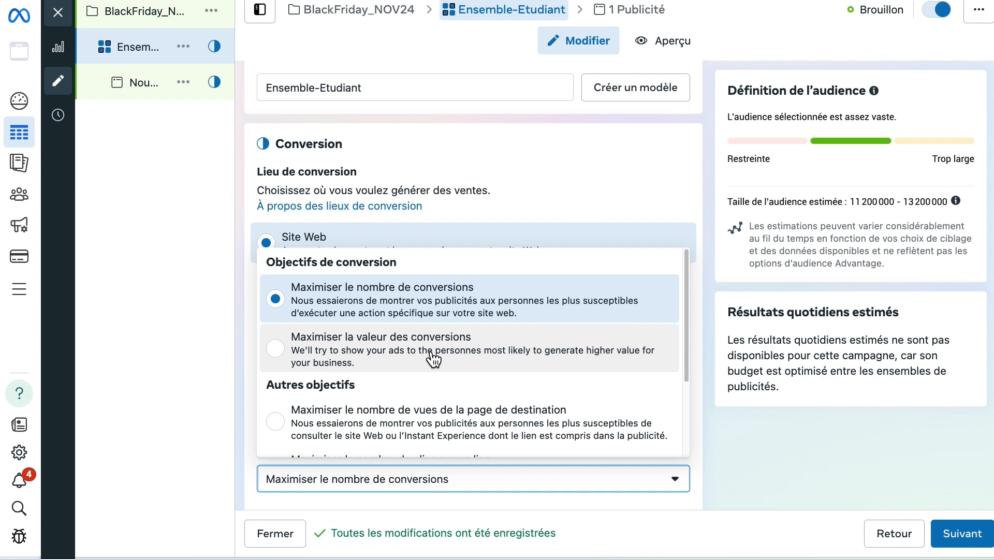
left_click(409, 290)
Review the ad set's performance goal, Pixel, cost per result goal and dynamic creative settings
scroll(657, 269, "down", 3)
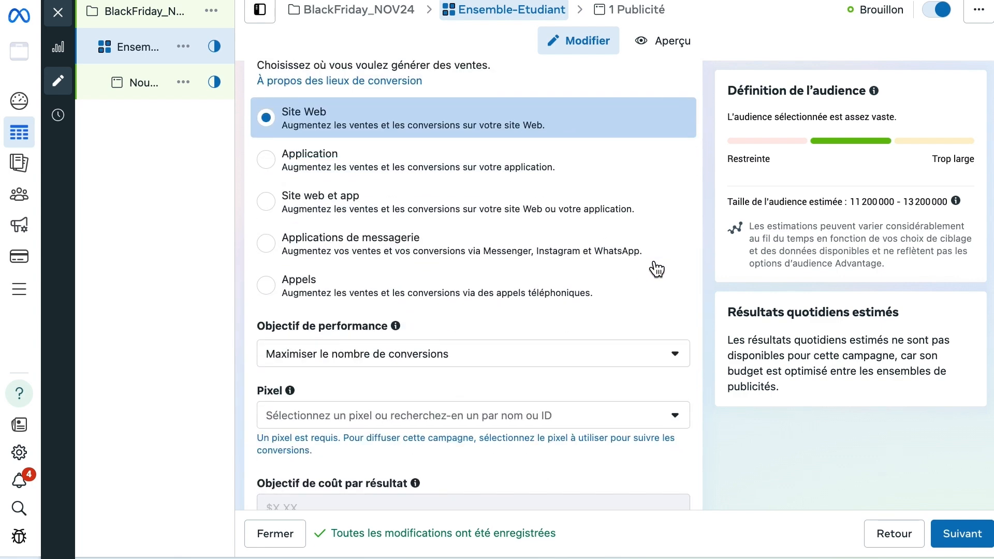
scroll(724, 289, "down", 1)
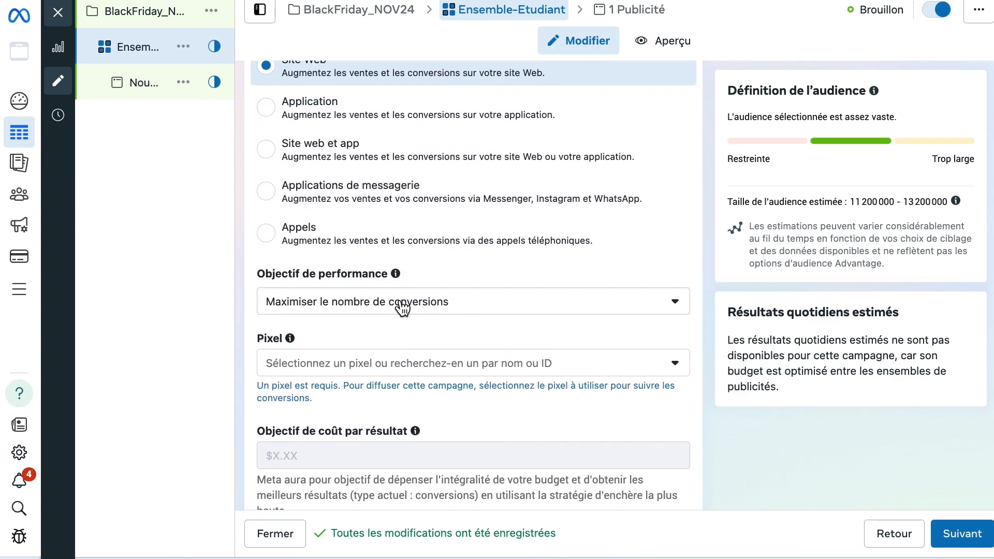
scroll(590, 303, "down", 2)
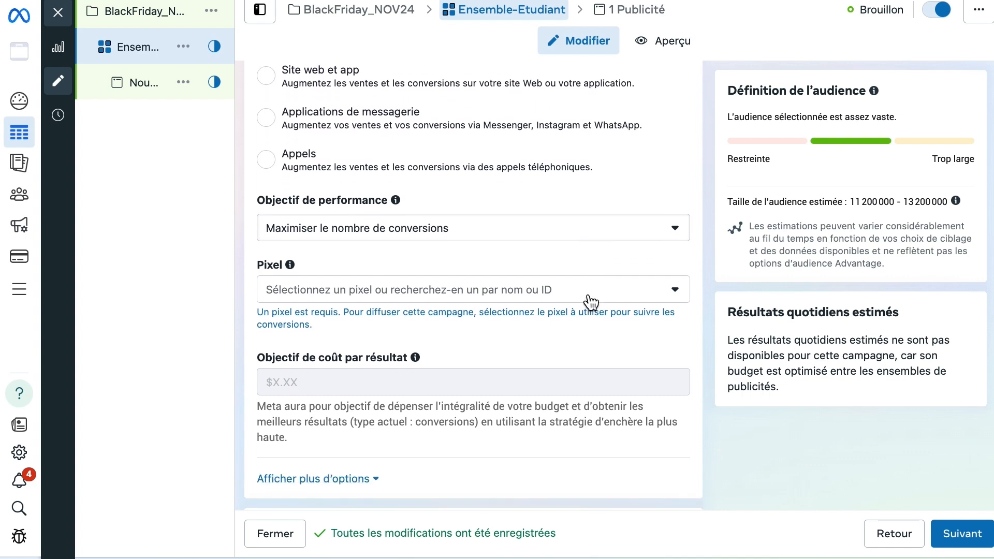
scroll(590, 303, "down", 3)
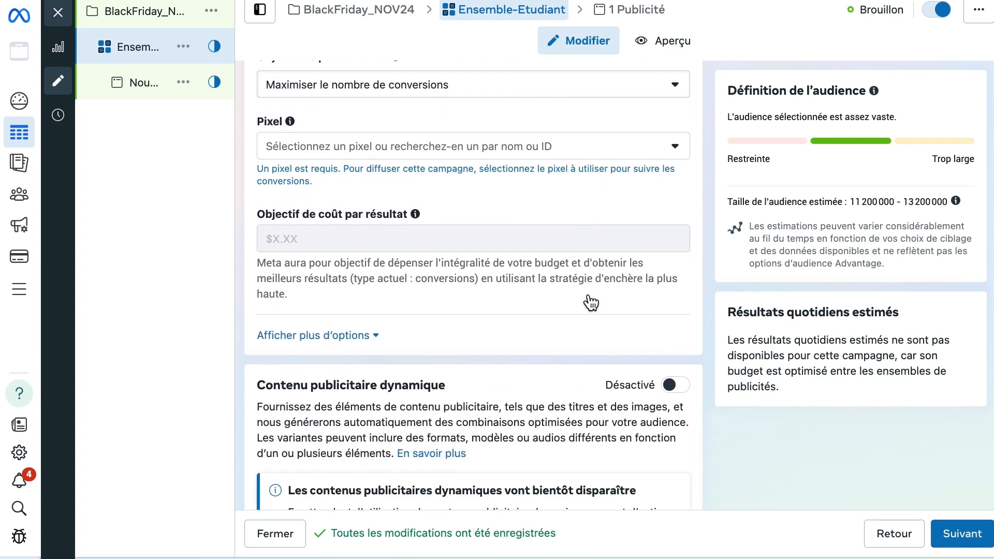
scroll(585, 296, "up", 1)
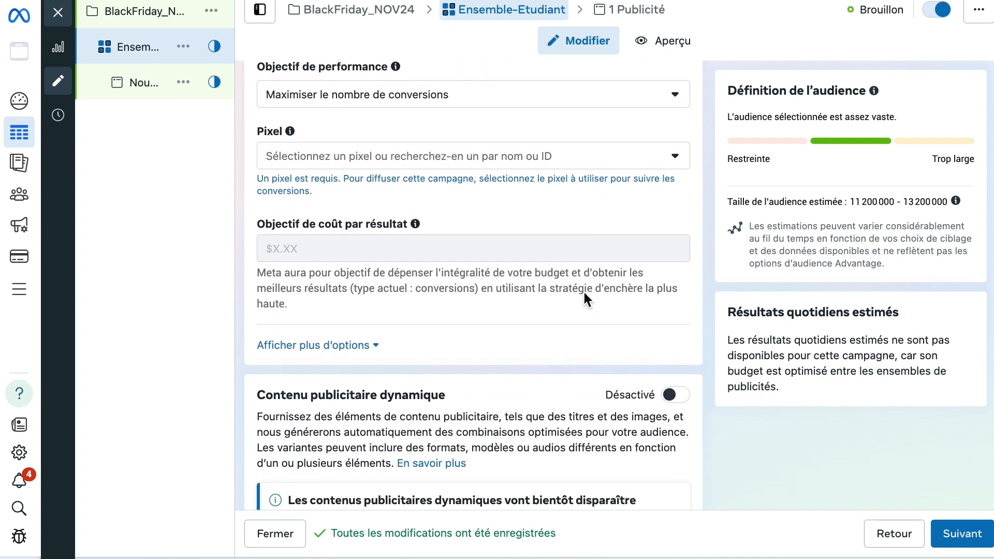
scroll(584, 294, "down", 1)
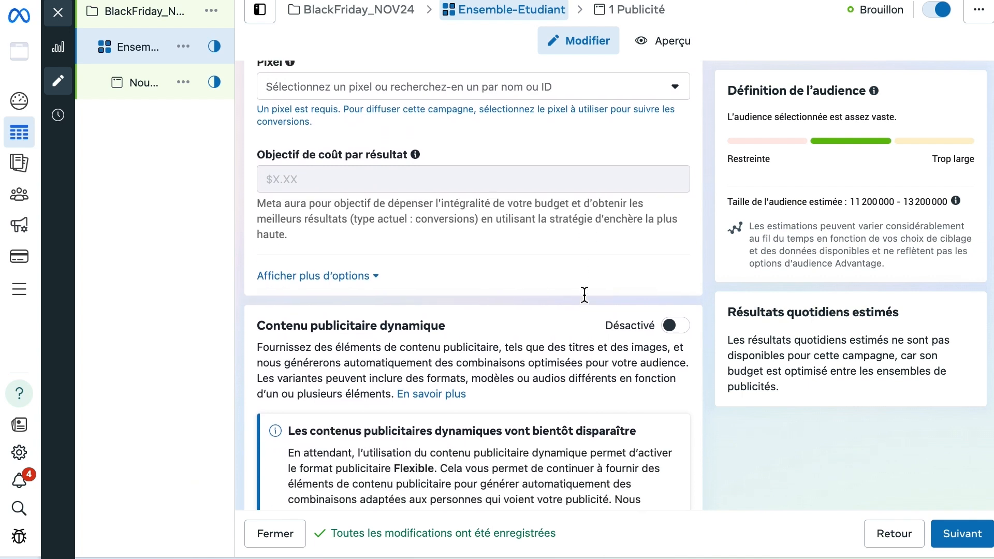
scroll(584, 293, "down", 1)
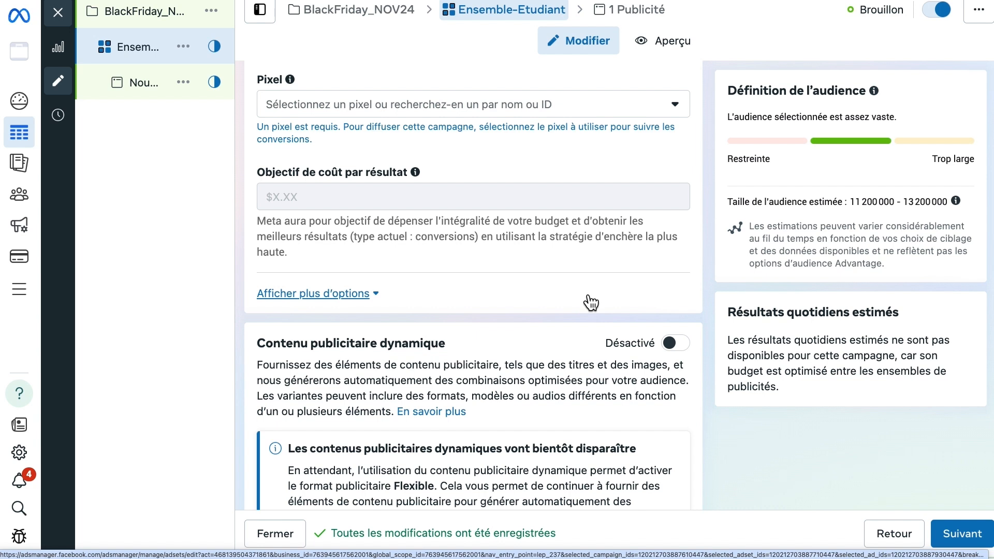
scroll(591, 303, "down", 1)
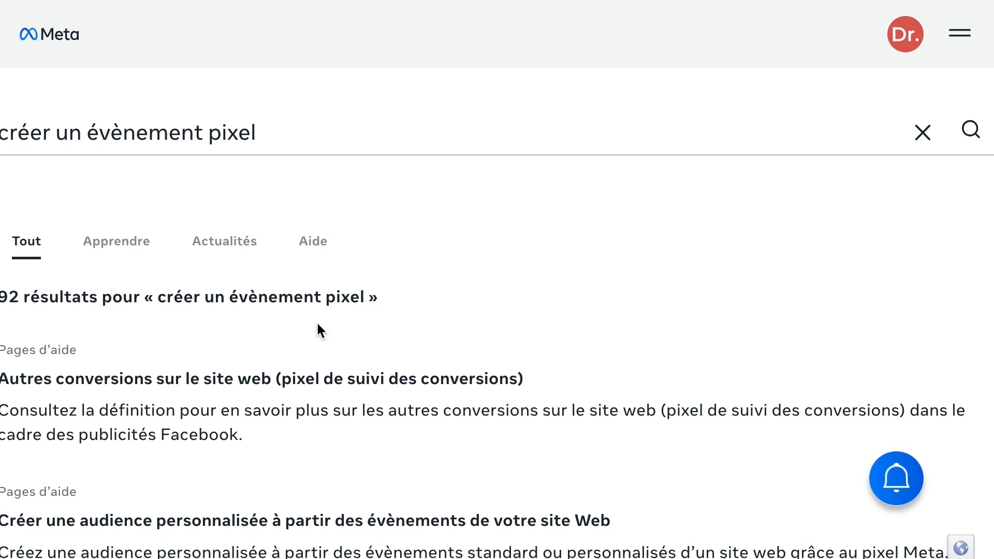
Look through the Meta help search results for "créer un évènement pixel" and return to Ads Manager
scroll(318, 328, "down", 3)
scroll(281, 437, "down", 2)
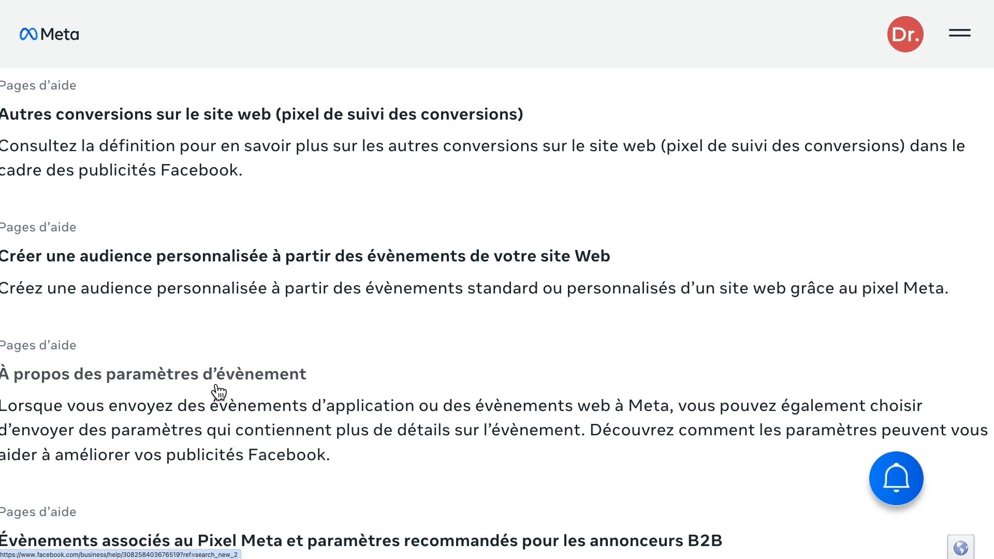
scroll(222, 390, "down", 2)
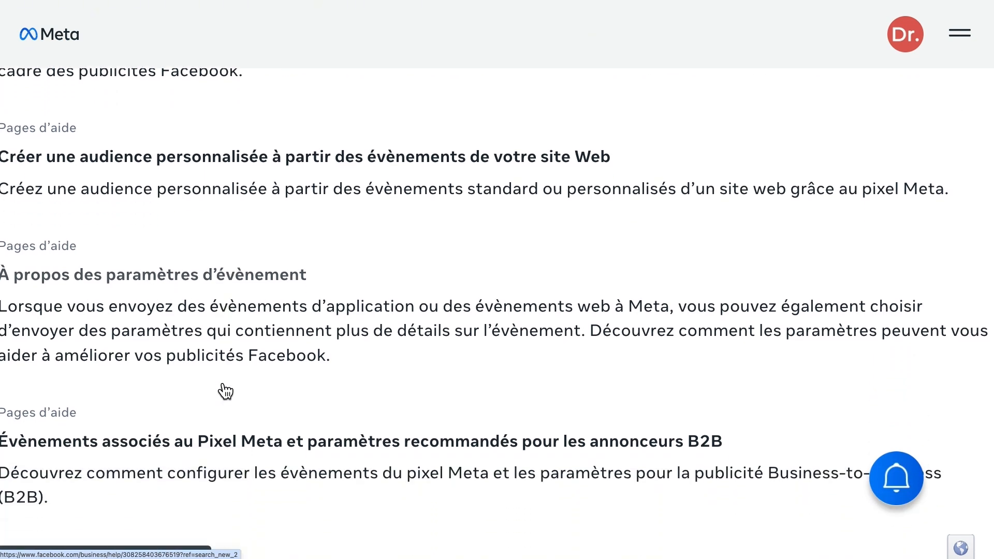
scroll(430, 361, "up", 2)
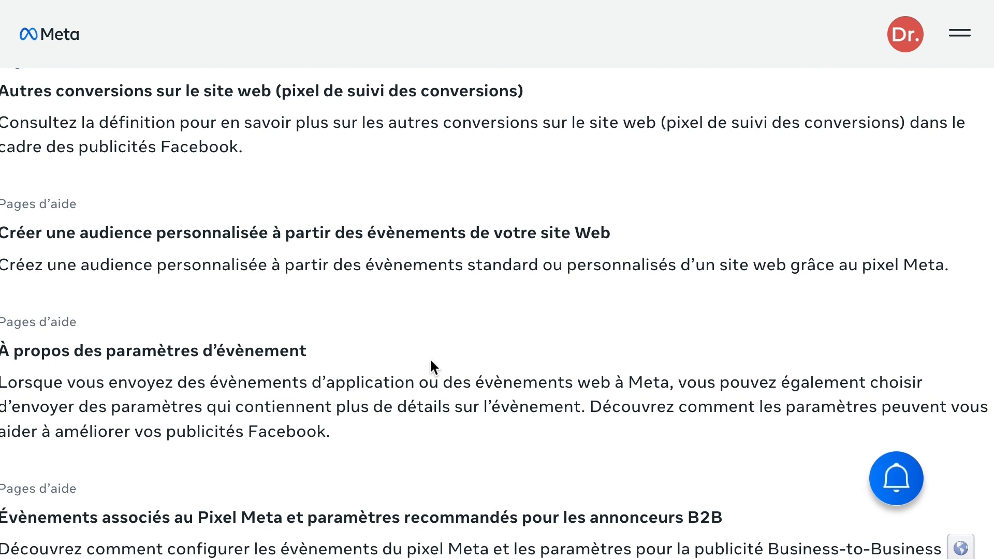
scroll(431, 361, "up", 2)
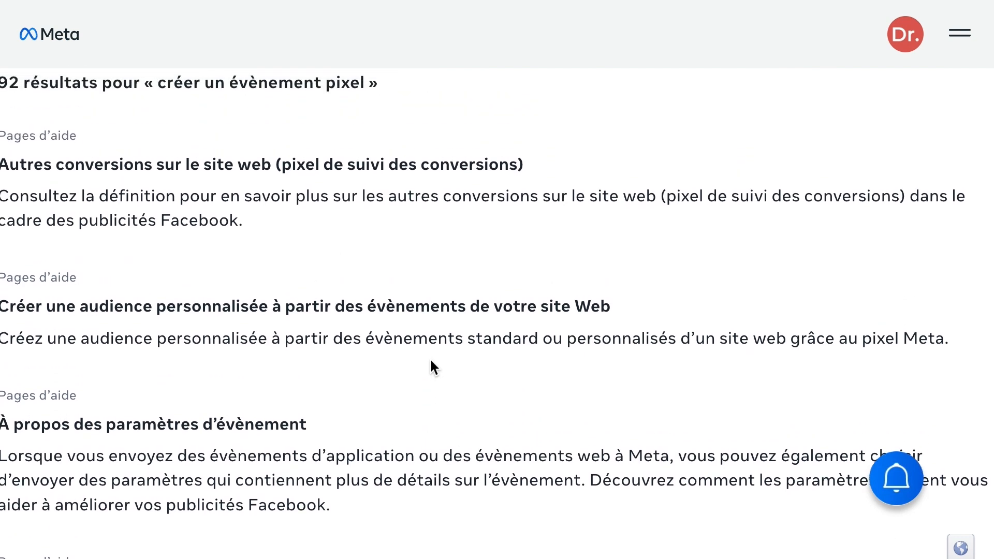
scroll(432, 363, "up", 1)
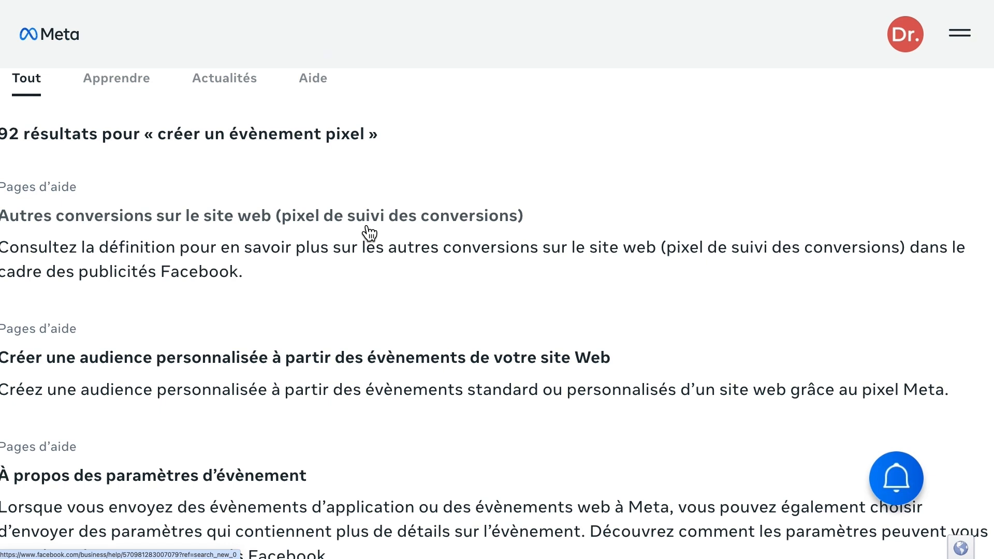
right_click(388, 31)
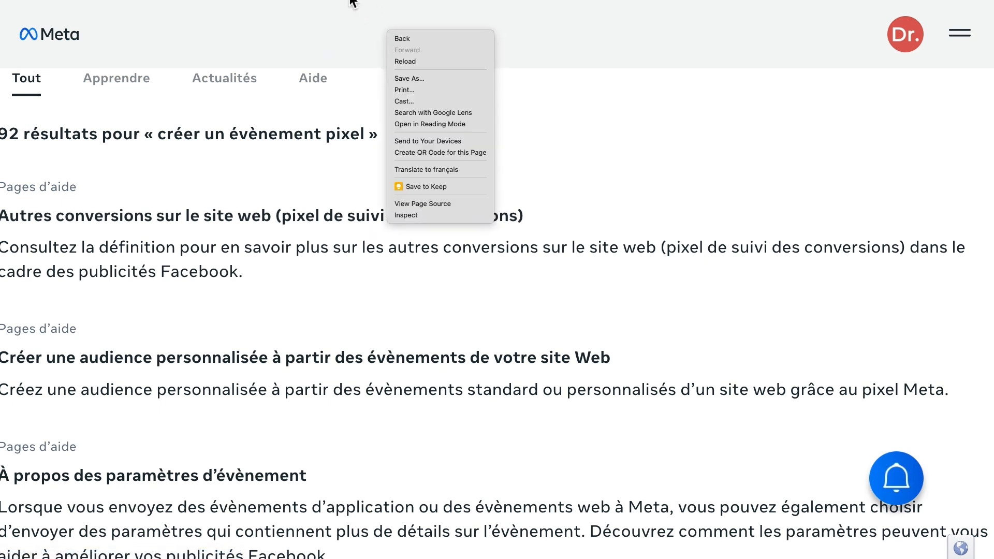
left_click(251, 52)
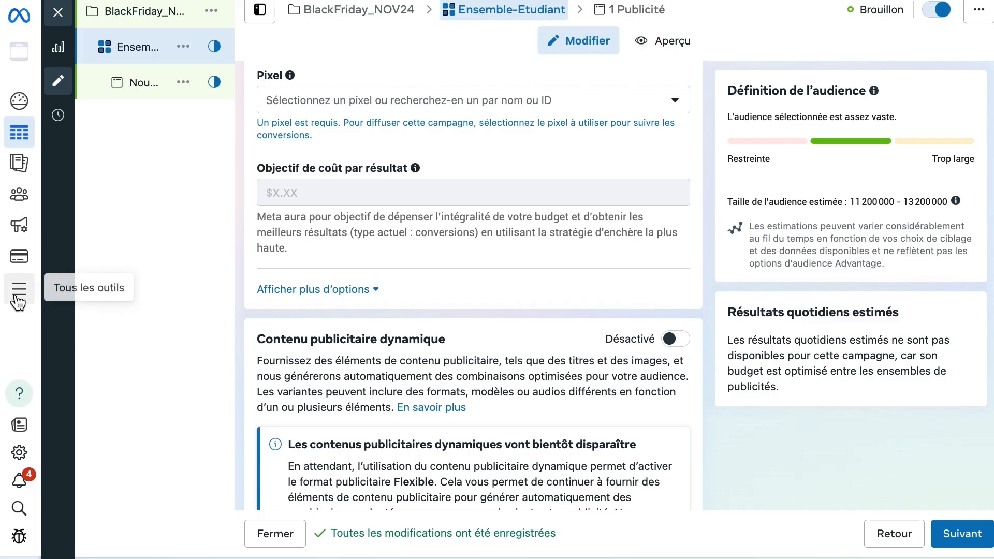
Open the Gestionnaire d'évènements from all tools and point out its option for creating an event
mouse_move(17, 299)
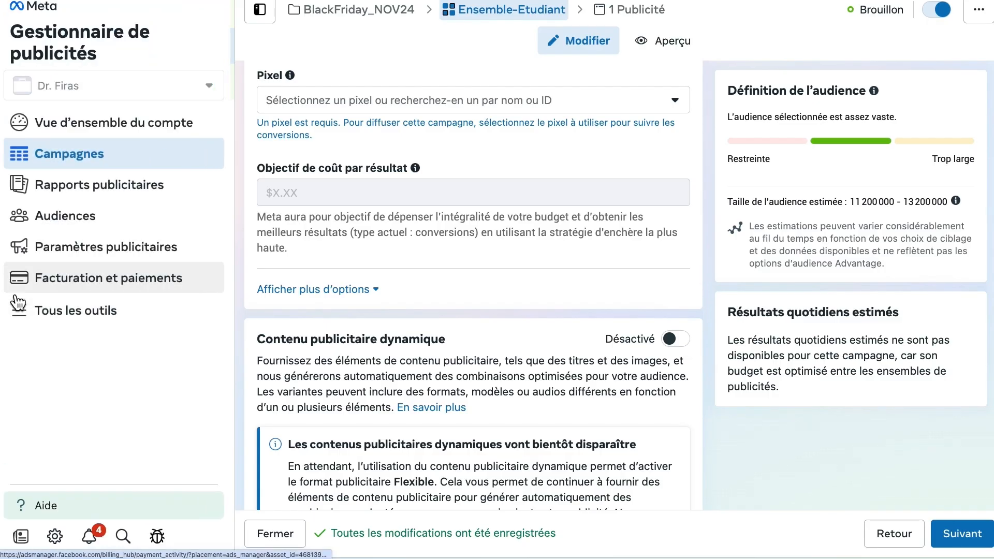
left_click(59, 320)
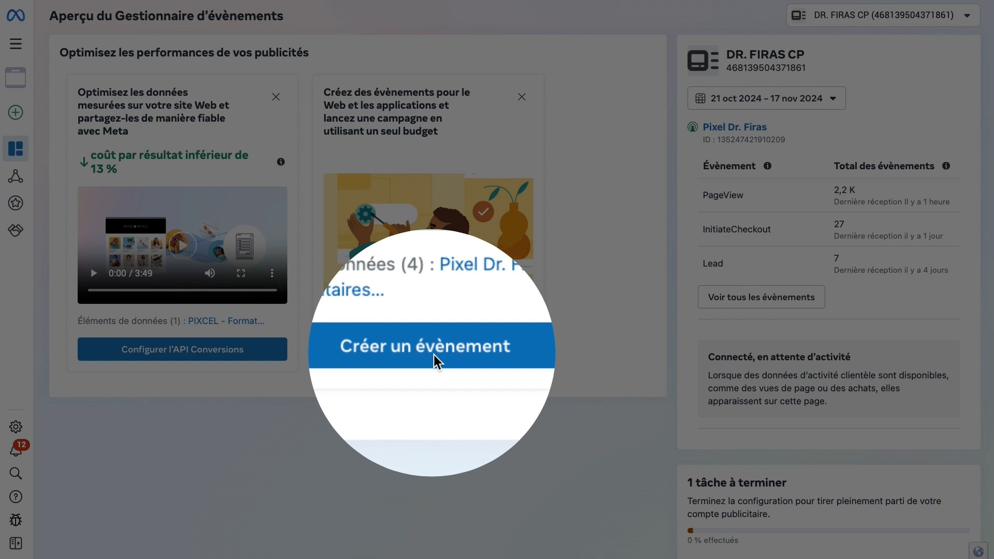
left_click(434, 355)
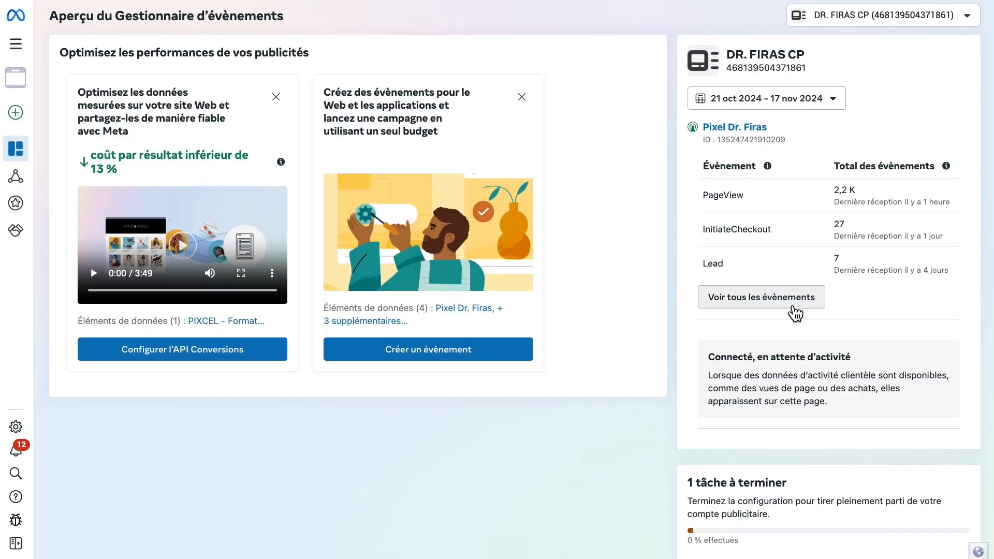
View all events recorded by the connected pixel, including PageView and InitiateCheckout, and close the list
left_click(793, 309)
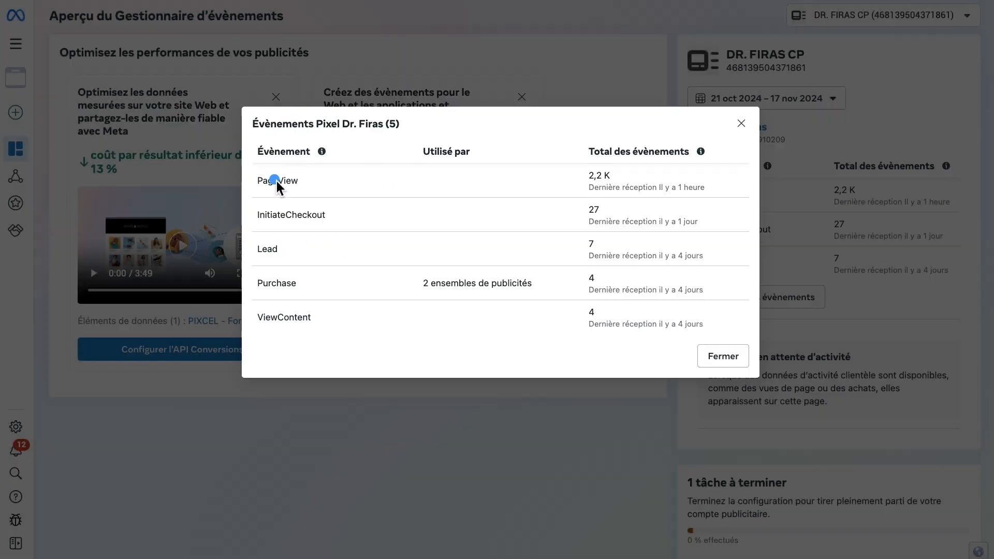
left_click(290, 215)
left_click(741, 123)
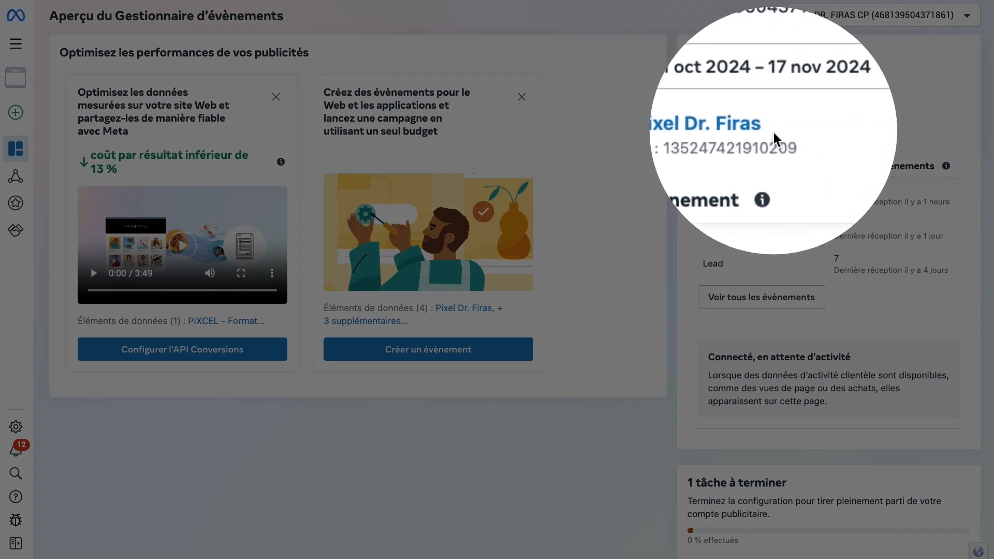
left_click(720, 134)
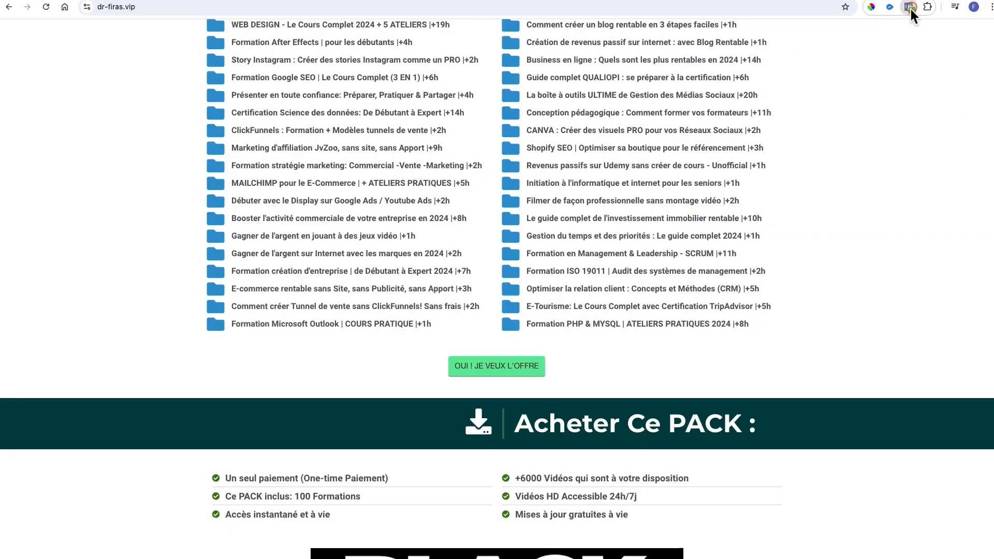
Check the sales page with Meta Pixel Helper, open the helper in an enlarged separate window, and close that window
left_click(911, 8)
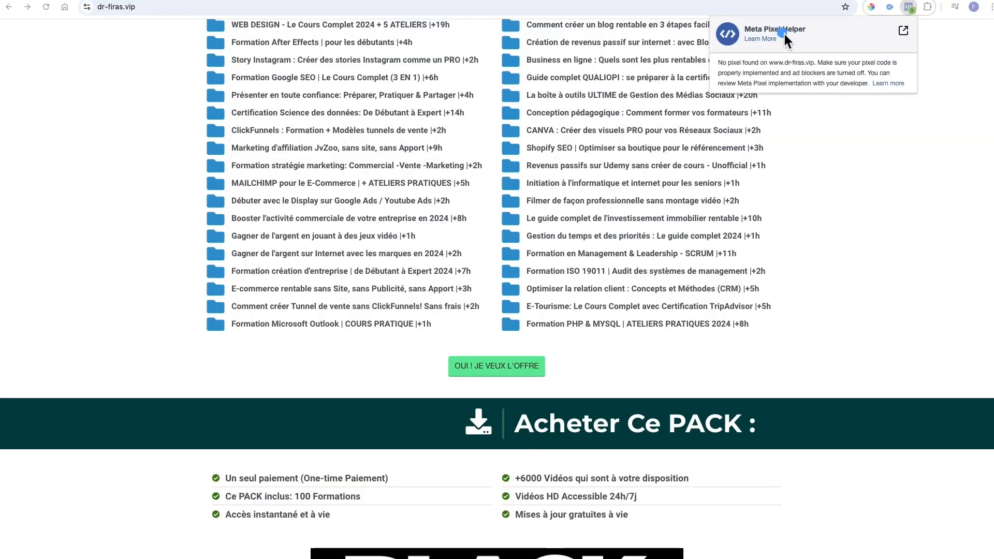
left_click(915, 40)
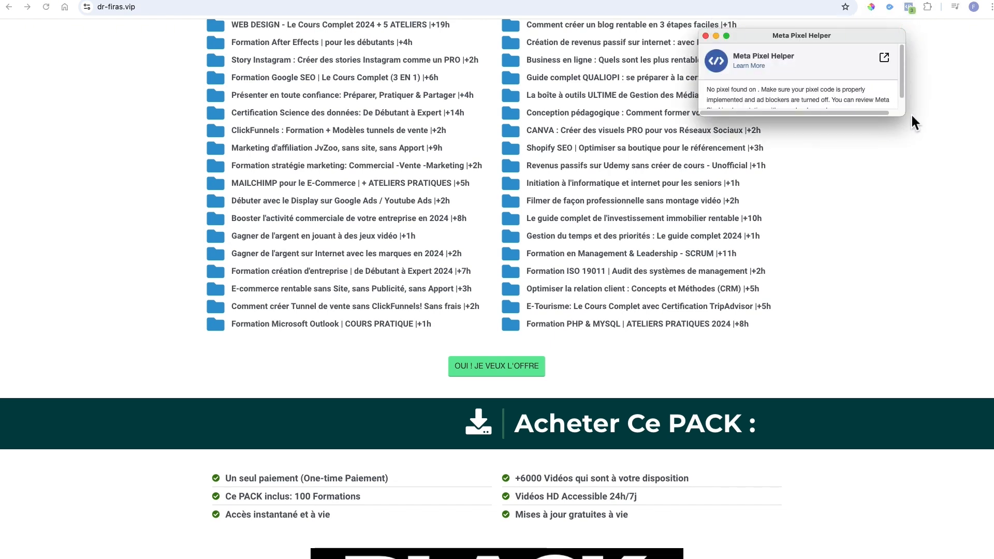
left_click_drag(907, 120, 950, 279)
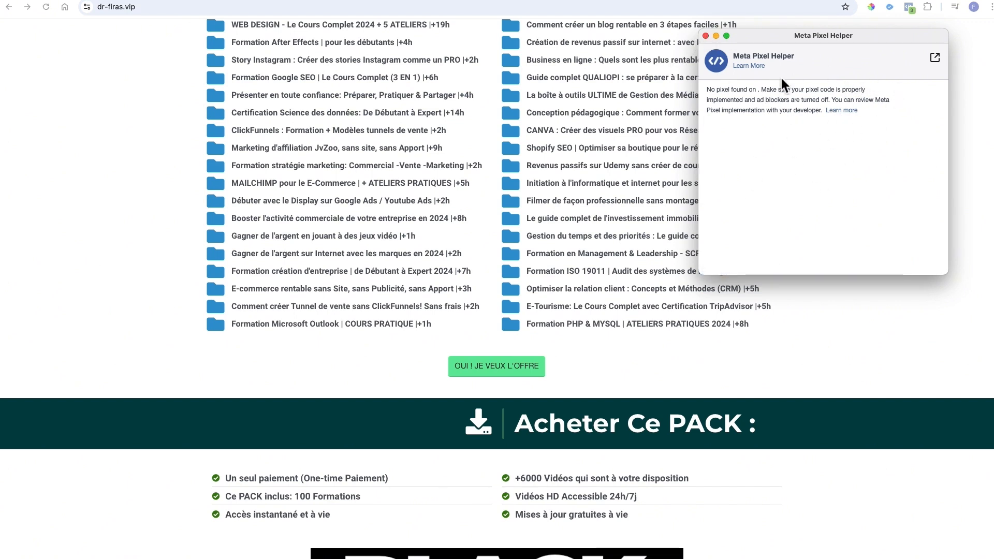
left_click(705, 36)
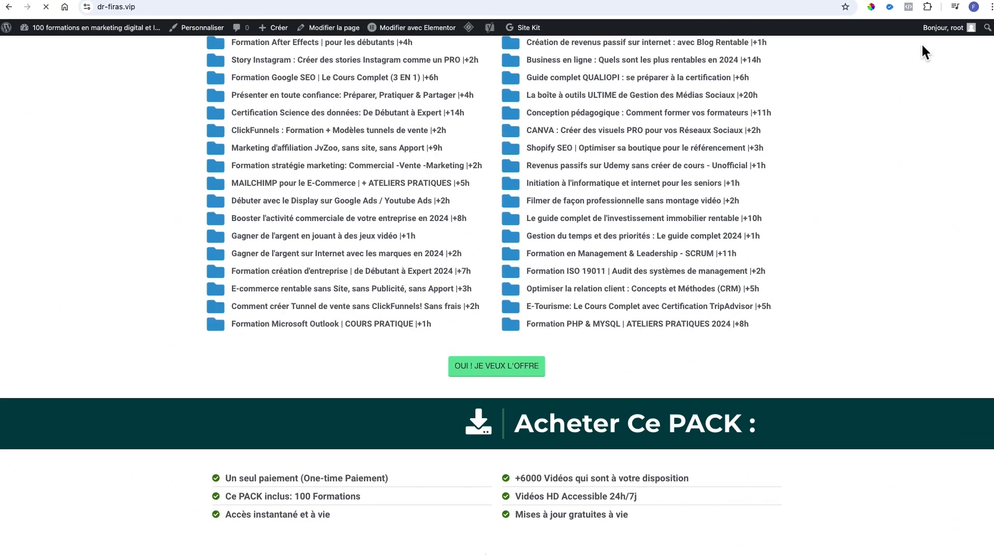
Check the reloaded sales page with Meta Pixel Helper and highlight the line reporting pixel detection
left_click(911, 8)
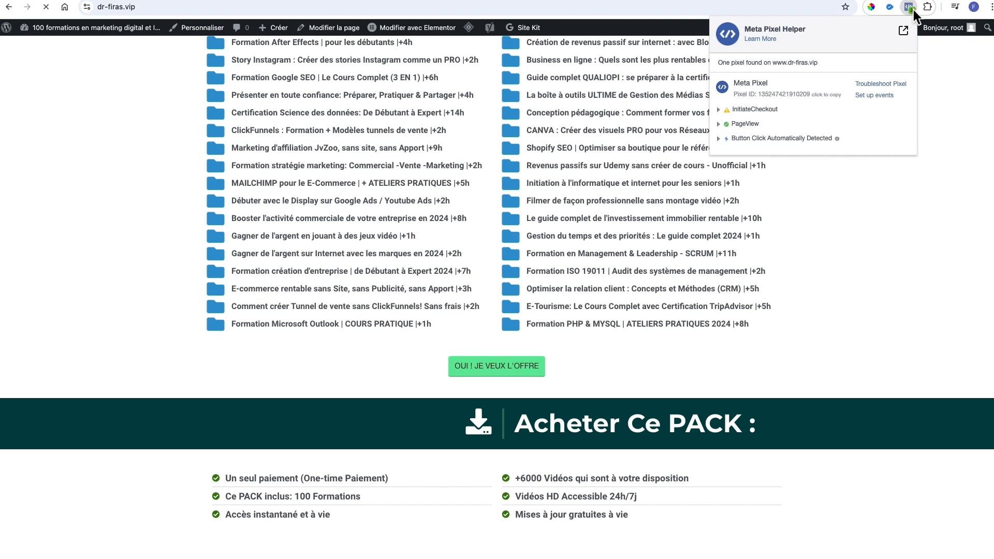
left_click_drag(719, 63, 815, 65)
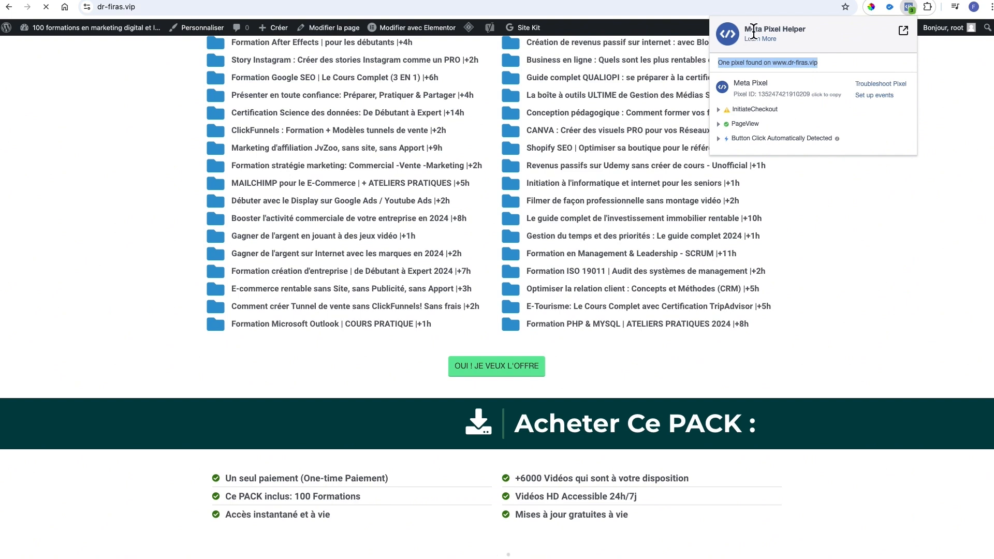
left_click(838, 39)
left_click(903, 30)
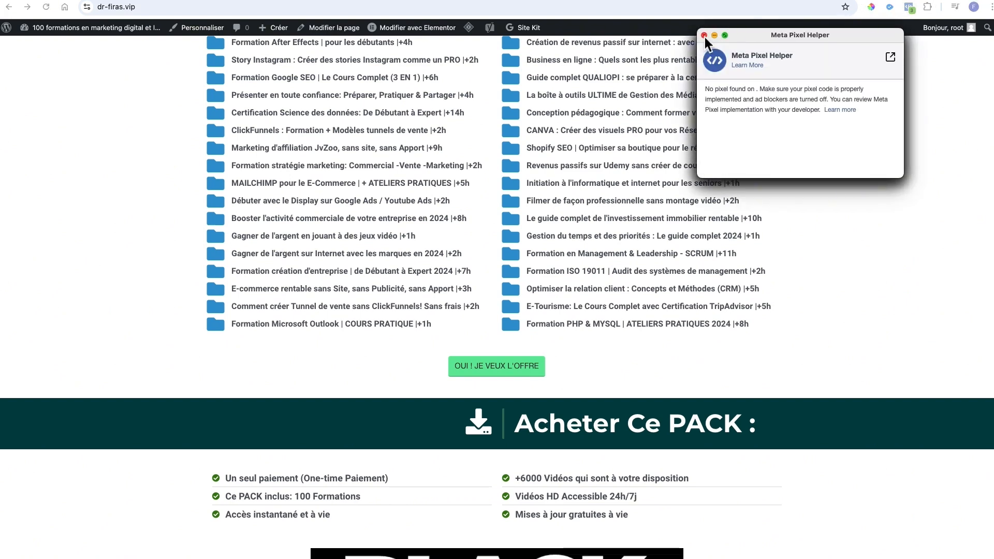
left_click(704, 36)
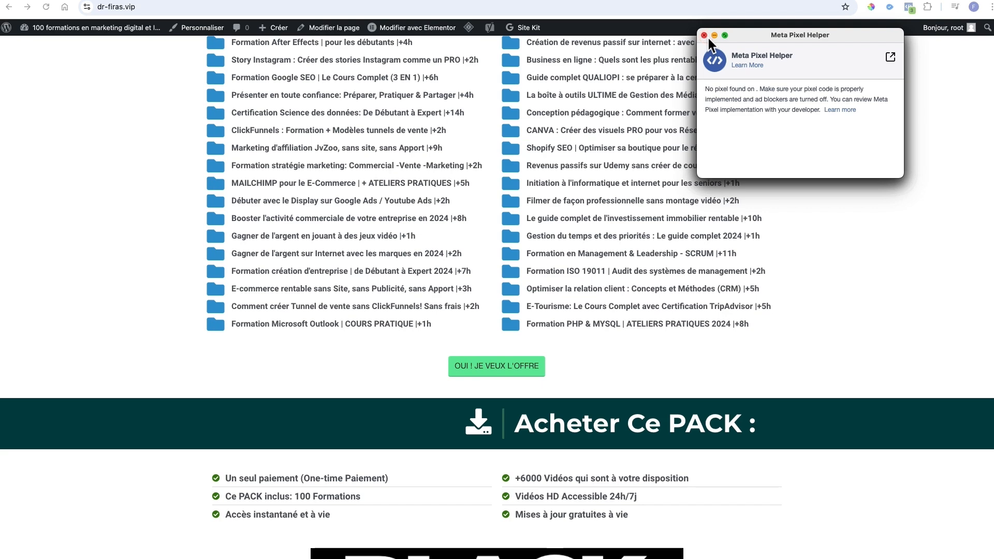
left_click(704, 36)
left_click_drag(775, 36, 782, 107)
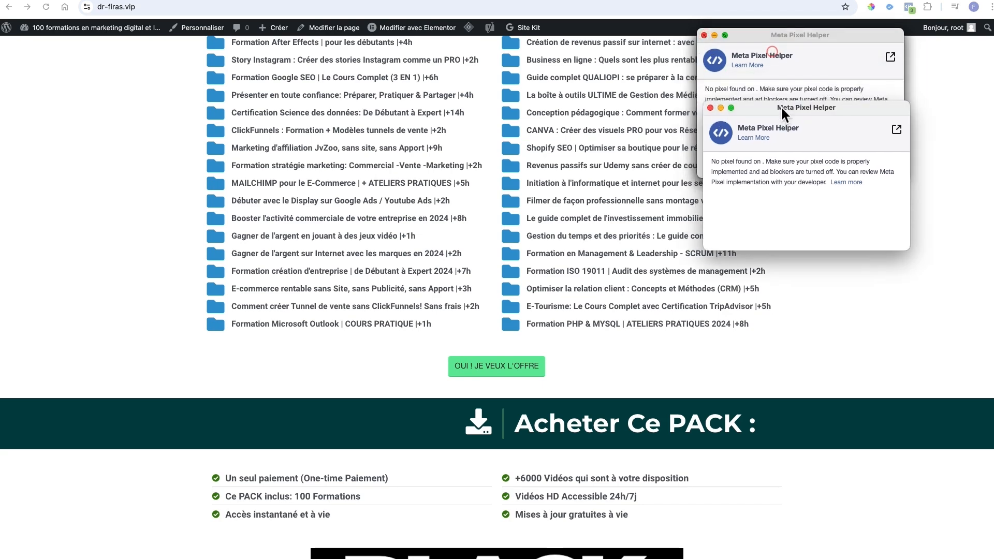
left_click(711, 108)
Reload the sales page and expand the PageView event details in Meta Pixel Helper
left_click(47, 8)
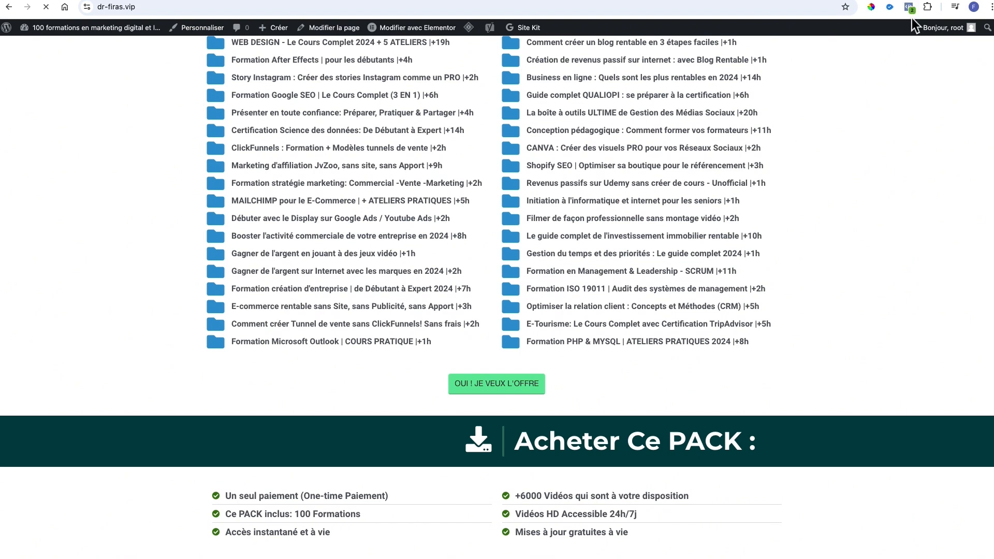
left_click(912, 12)
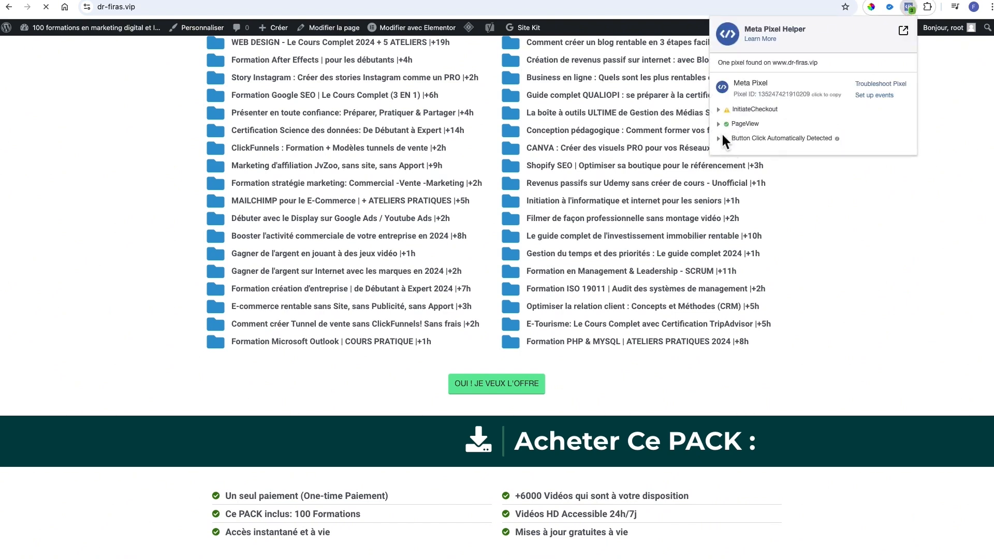
left_click(738, 125)
left_click(724, 127)
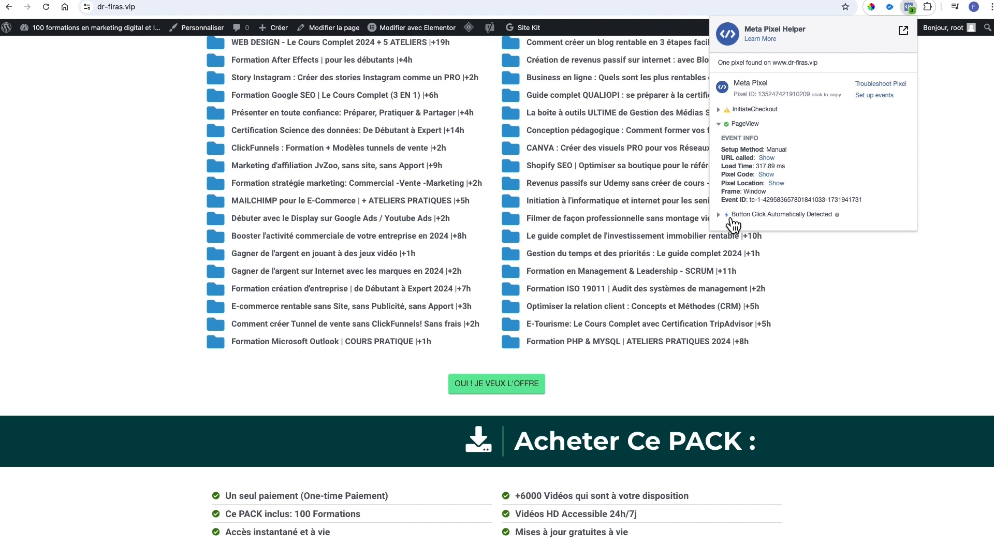
Expand the InitiateCheckout event details in Meta Pixel Helper
left_click(728, 110)
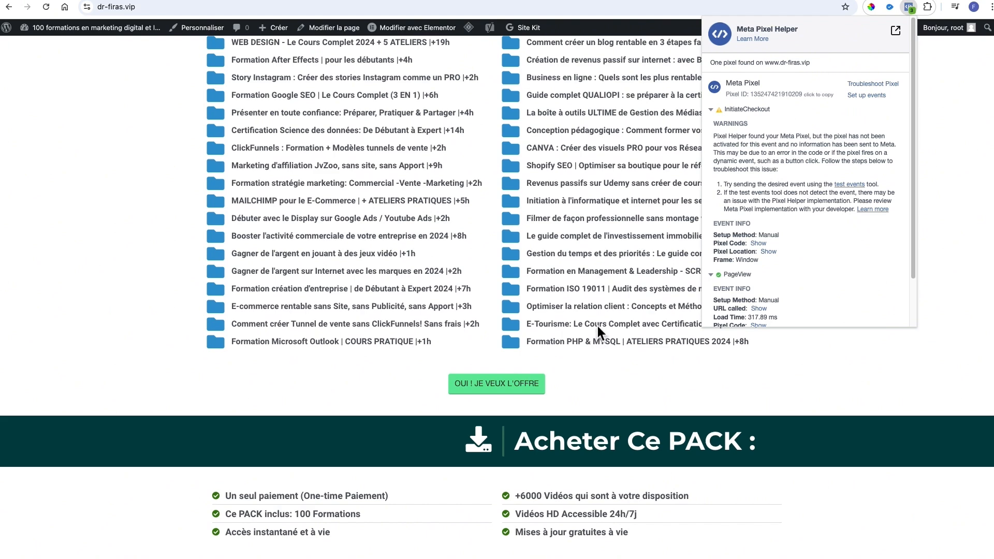
Fill in the sales page's order form with the name "test" and a test e-mail address, and accept the terms and conditions
scroll(596, 324, "down", 12)
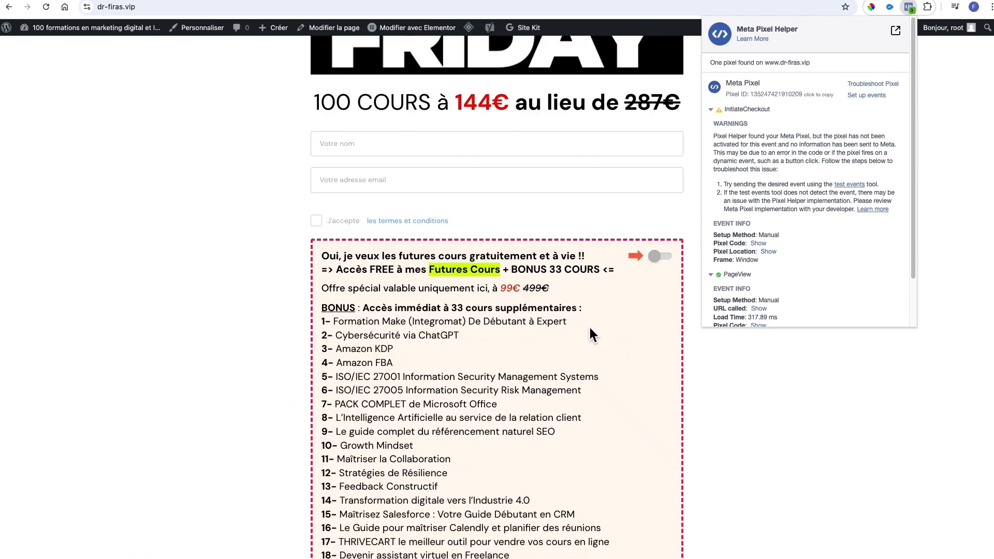
left_click(409, 141)
left_click(380, 147)
type("test")
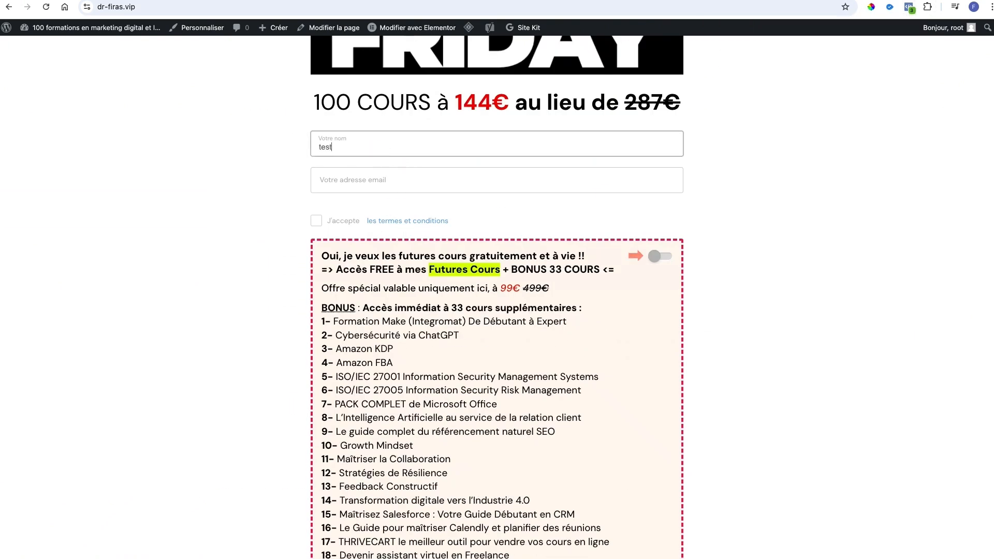
key("Tab")
type("test@")
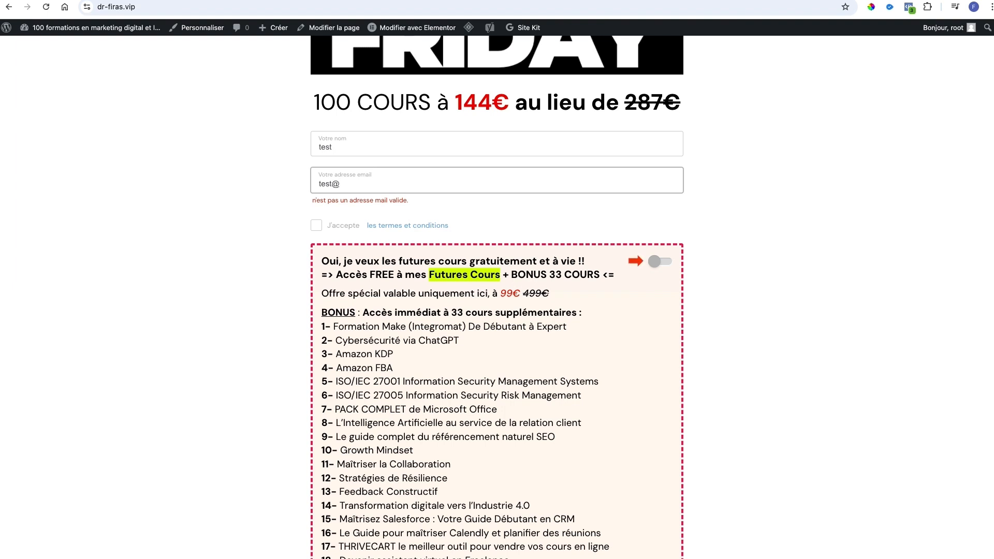
type("test.com")
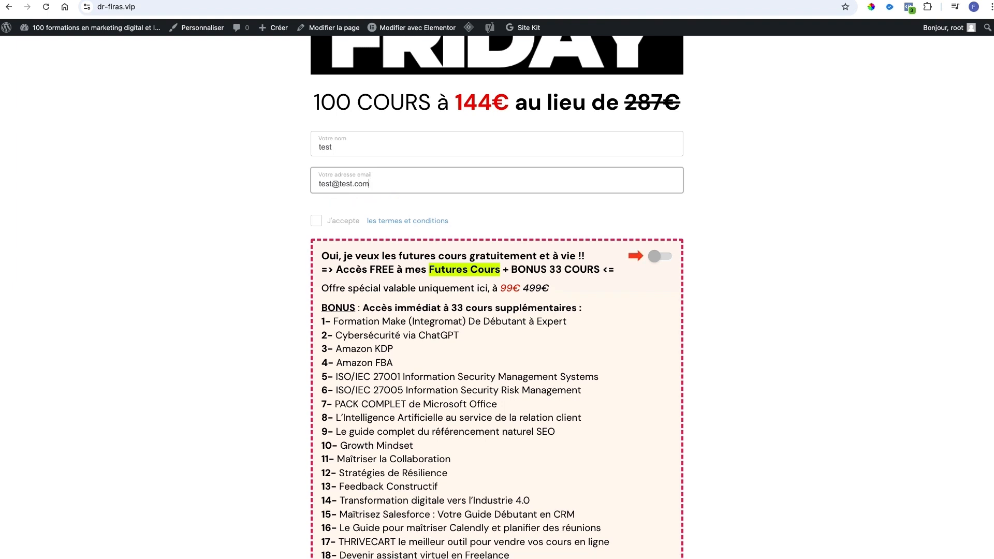
left_click(316, 221)
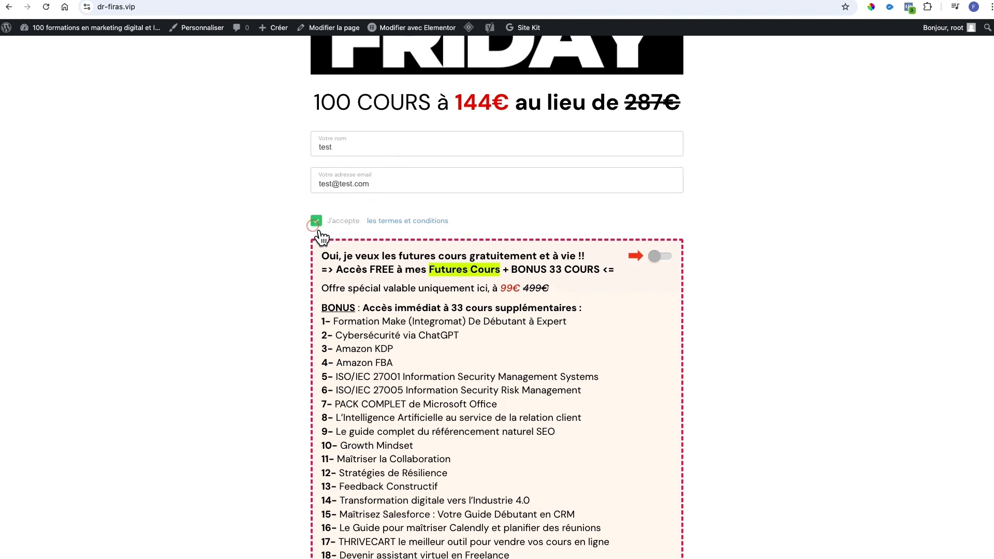
Continue the order to the payment stage and look over the credit card and PayPal options
scroll(899, 254, "down", 9)
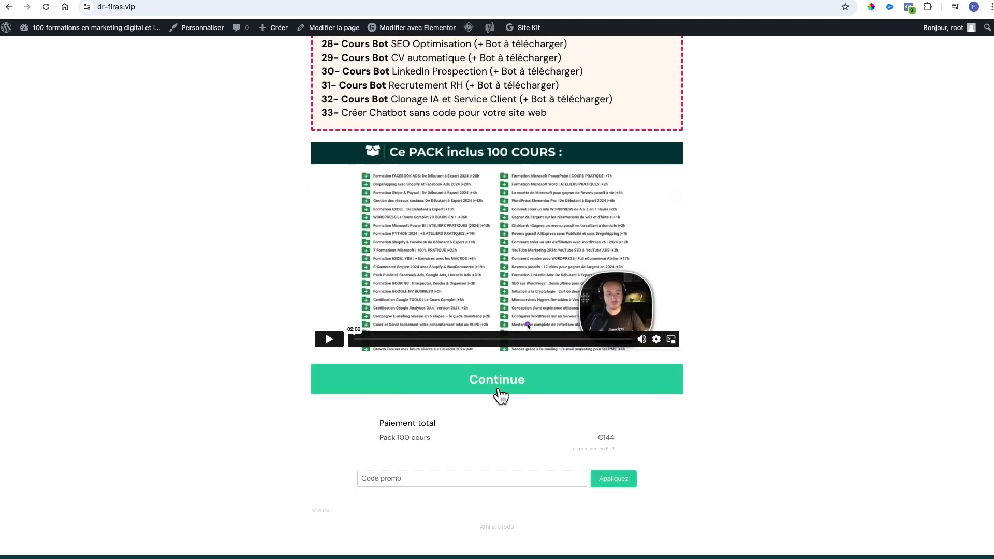
left_click(497, 381)
scroll(680, 320, "up", 15)
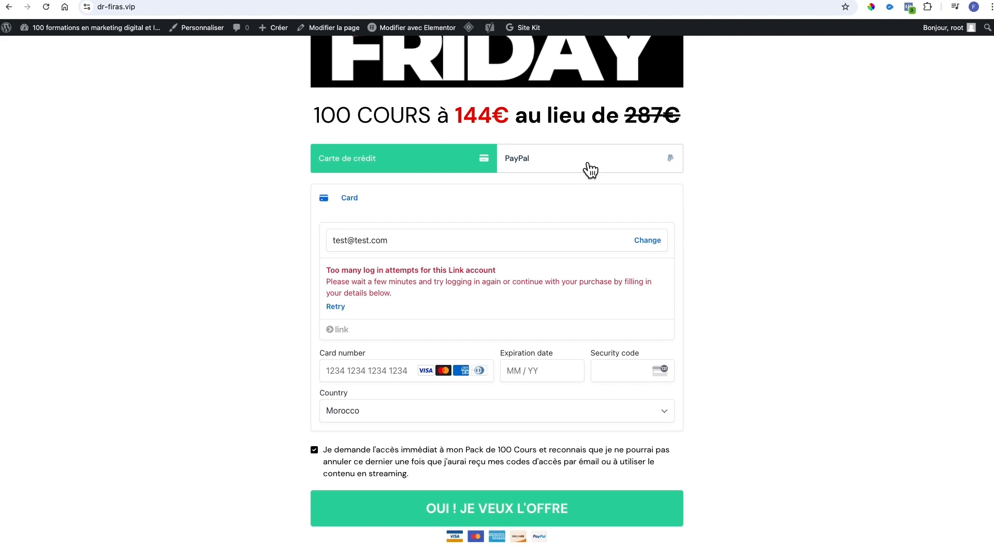
scroll(818, 181, "up", 1)
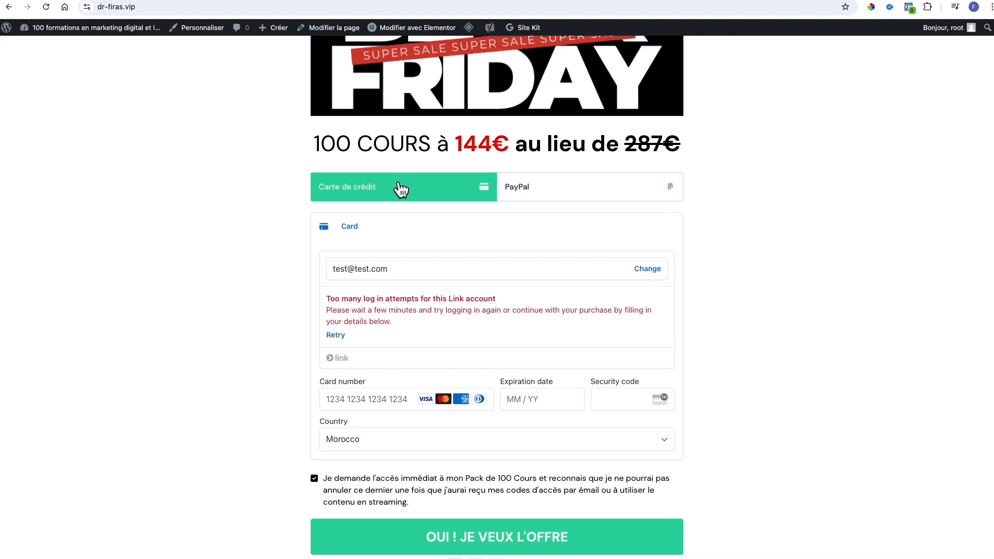
scroll(807, 189, "up", 8)
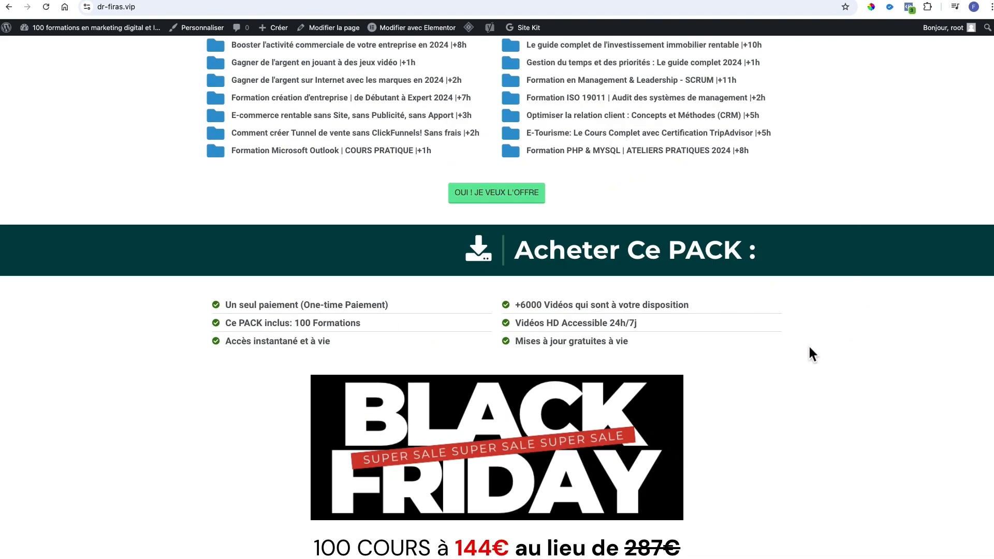
Recheck the page with Meta Pixel Helper, inspect the InitiateCheckout parameters, highlight the value line, and close the helper
left_click(910, 10)
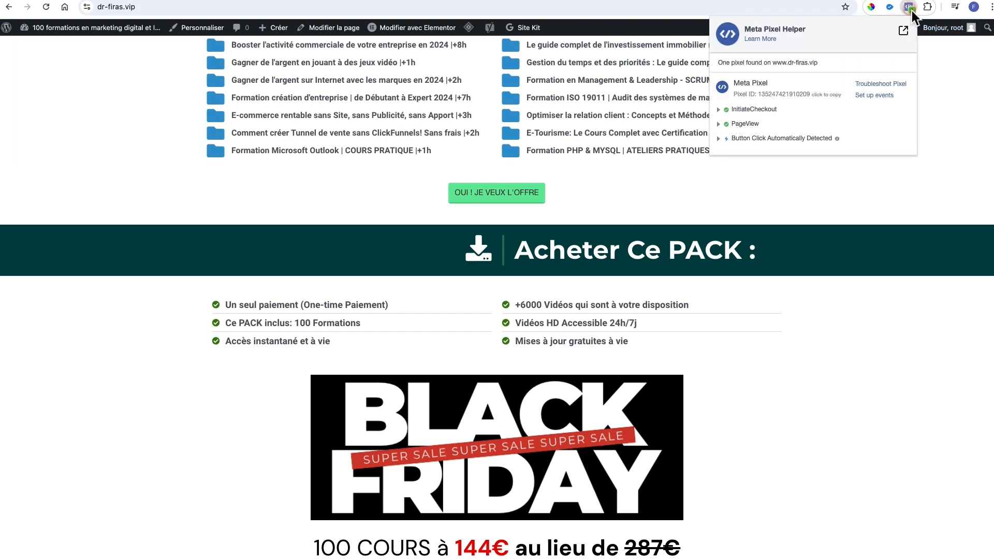
left_click(719, 109)
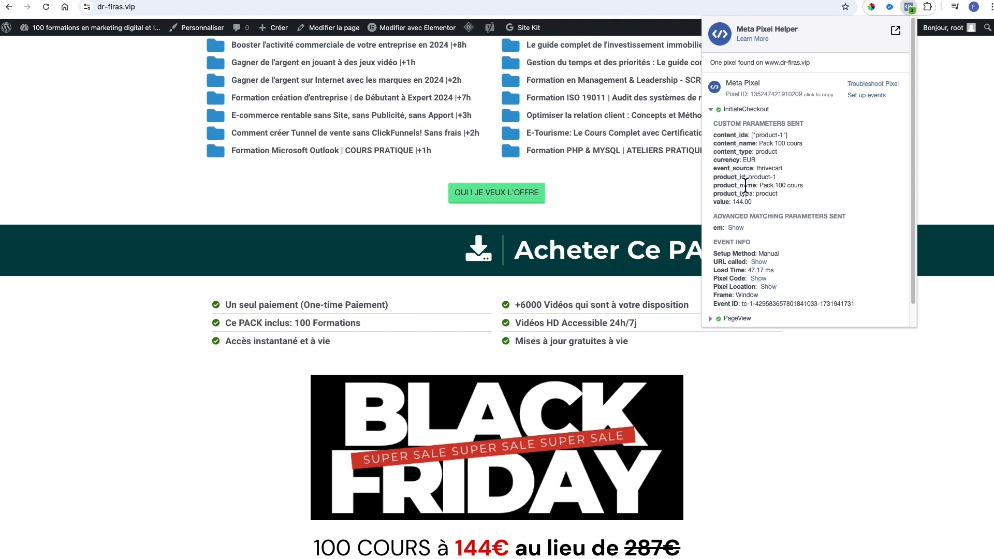
left_click_drag(712, 202, 765, 205)
left_click(711, 109)
left_click(717, 108)
left_click(898, 382)
Return to the Ensemble-Etudiant ad set in Meta Ads Manager and choose Achat as the conversion event
left_click(225, 1)
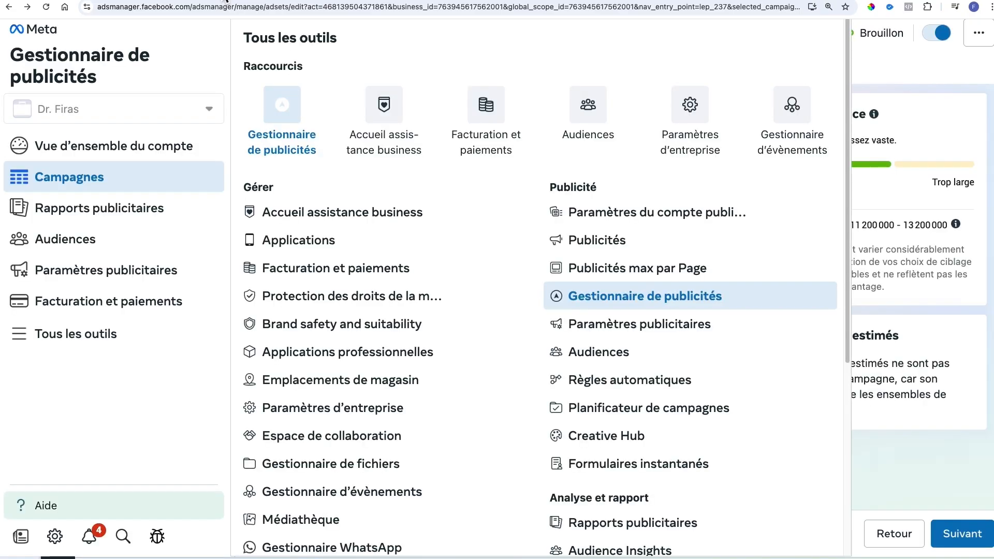
left_click(887, 73)
scroll(398, 232, "up", 1)
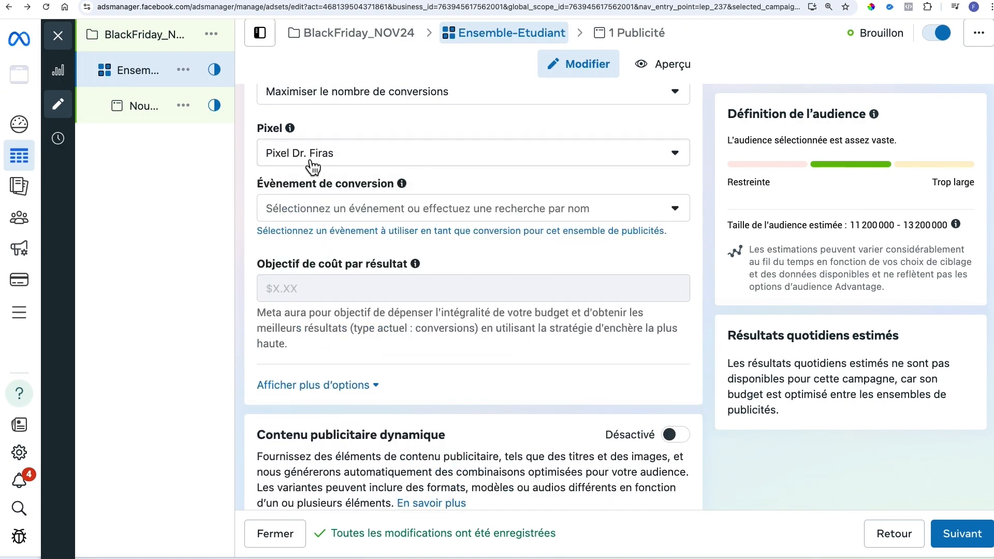
left_click(487, 217)
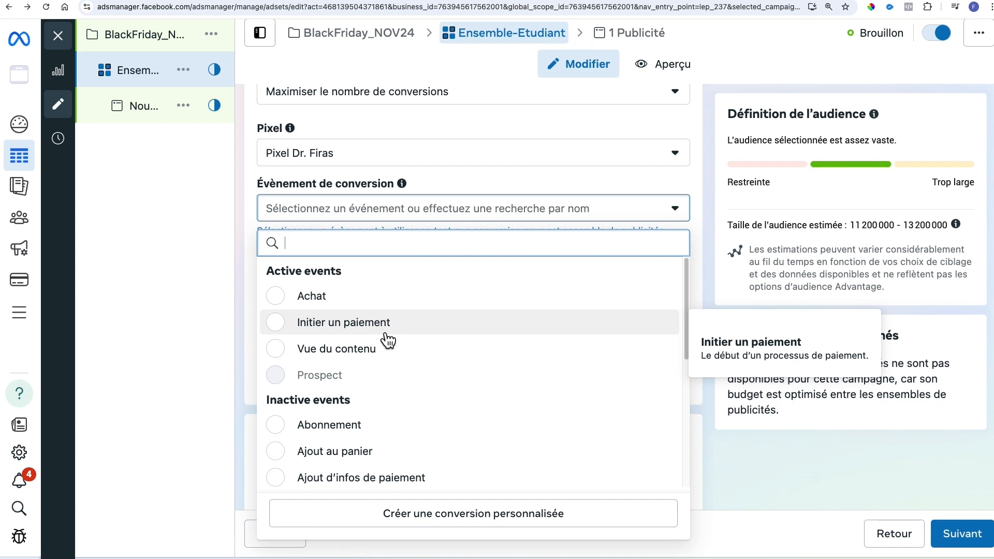
scroll(455, 473, "down", 5)
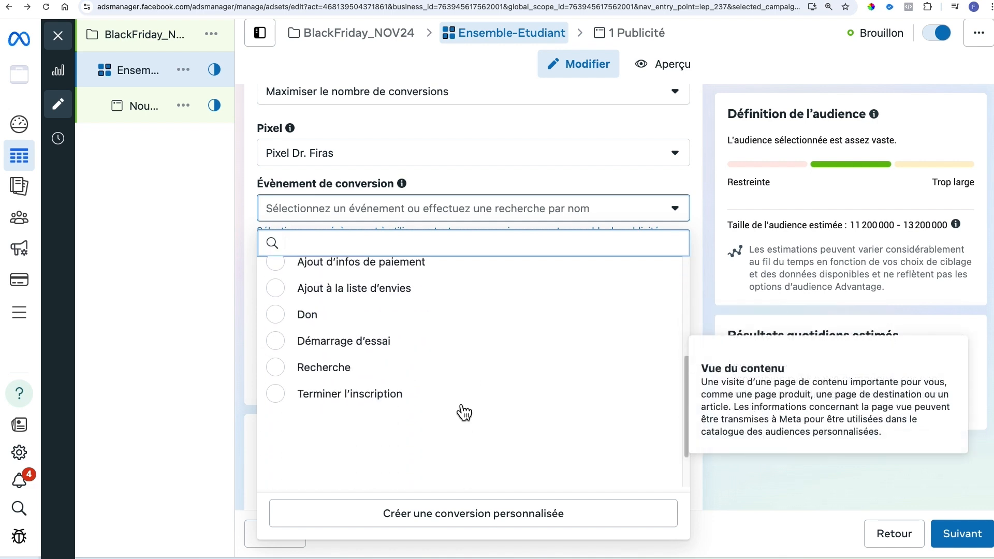
scroll(437, 411, "down", 3)
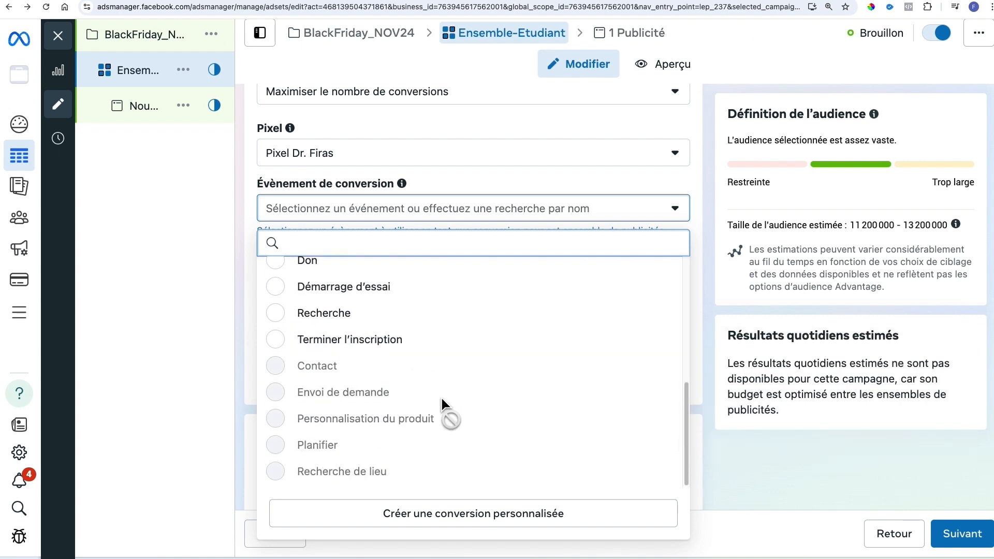
scroll(383, 405, "up", 8)
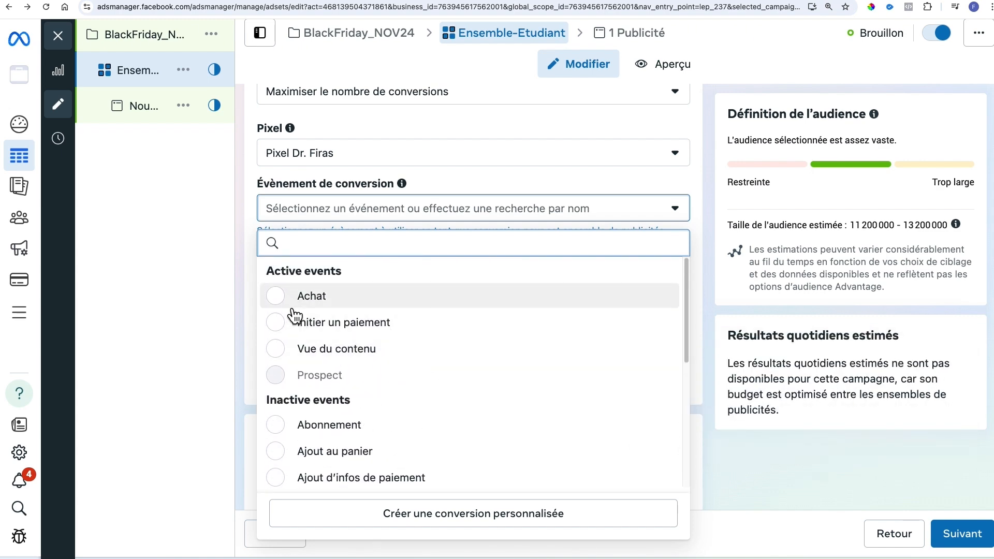
left_click(284, 307)
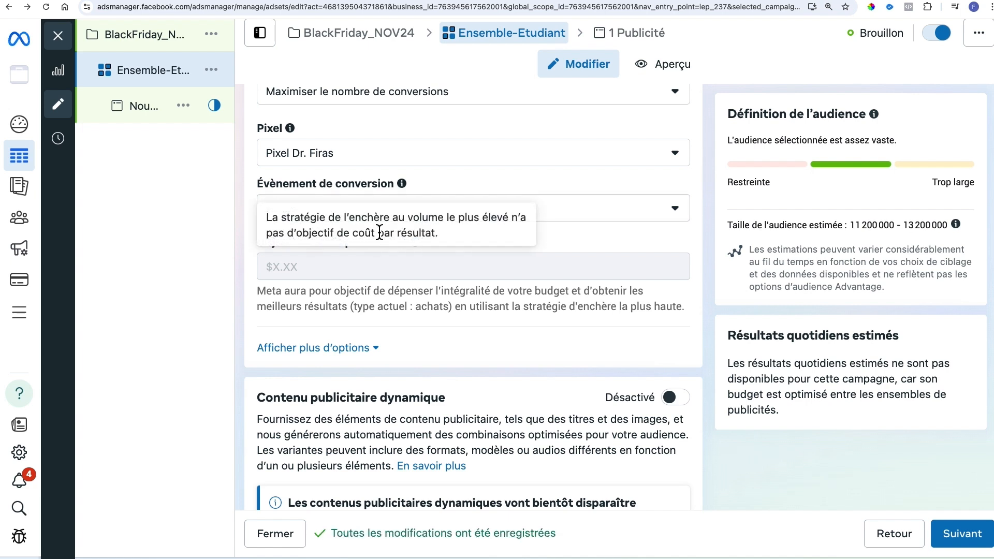
Show the additional conversion options and highlight the click and view lines of the attribution setting
scroll(706, 312, "up", 1)
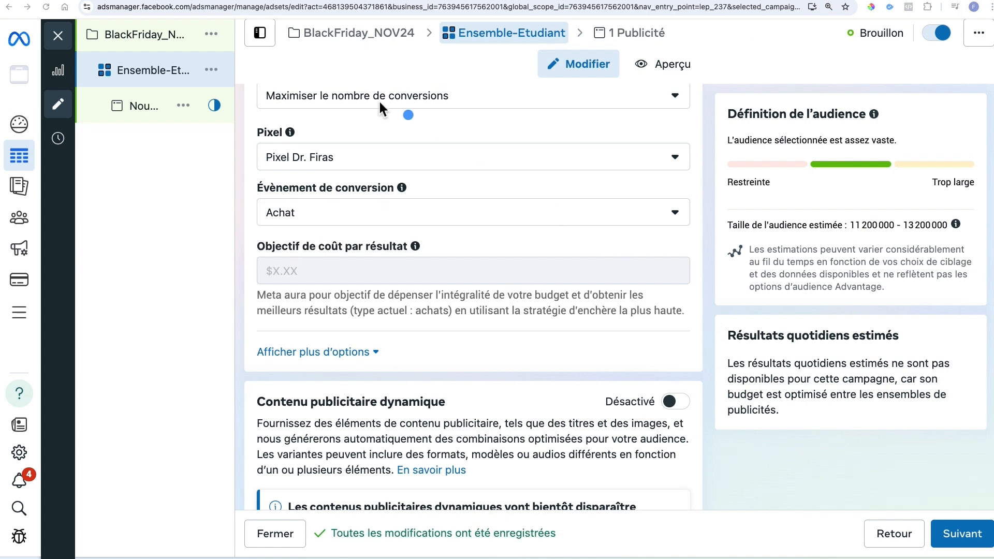
mouse_move(250, 114)
left_mouse_down()
mouse_move(313, 246)
mouse_move(632, 368)
mouse_move(724, 365)
mouse_move(703, 366)
left_mouse_up()
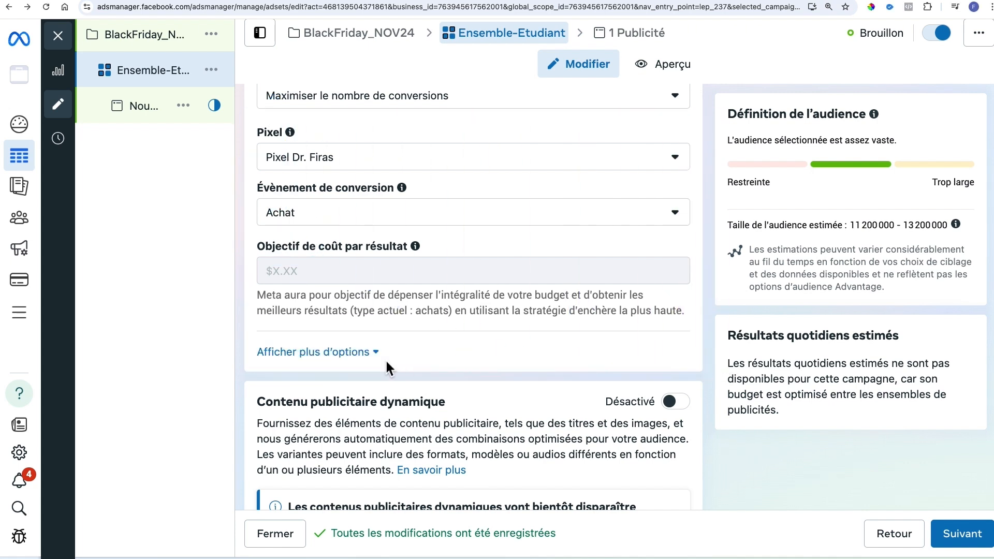
left_click(337, 354)
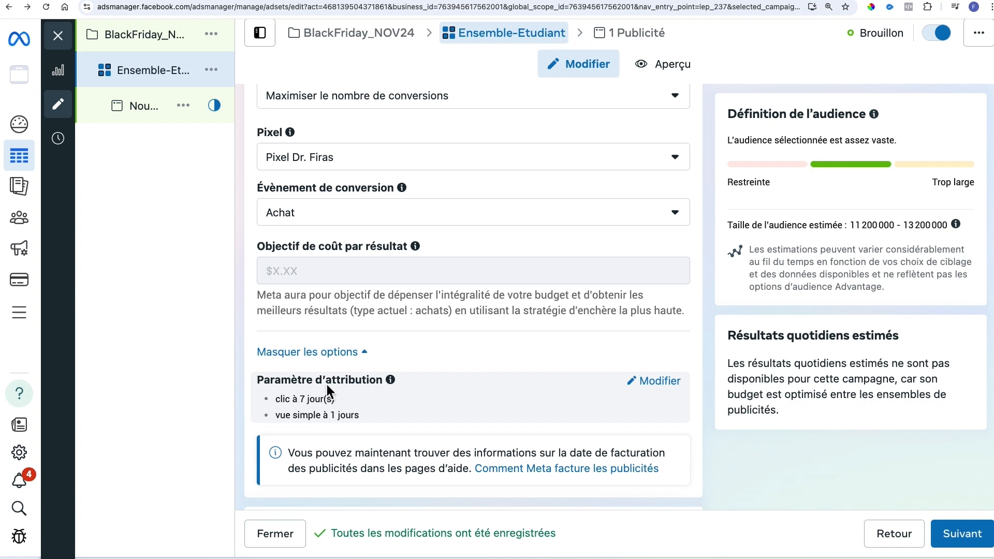
left_click_drag(299, 400, 363, 397)
left_click_drag(280, 414, 369, 416)
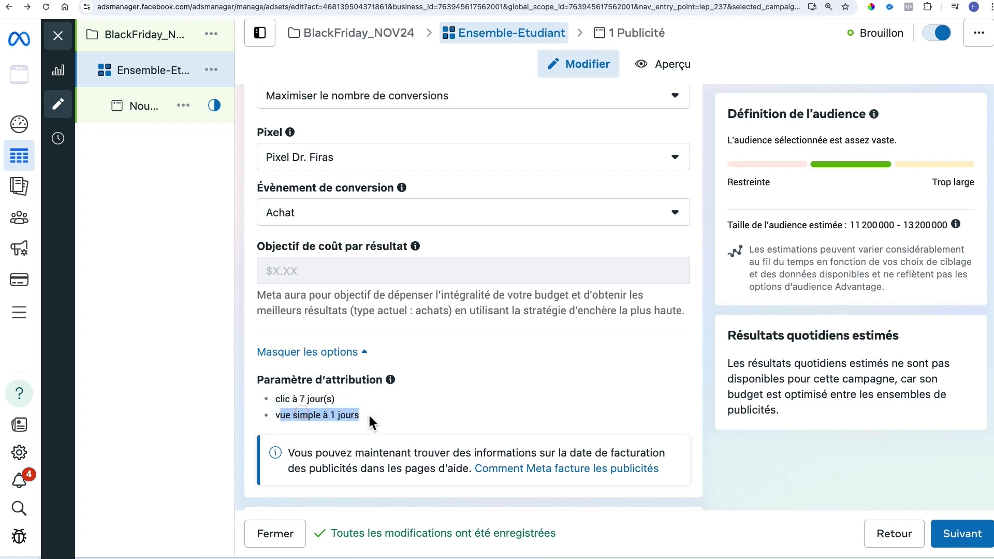
left_click(362, 387)
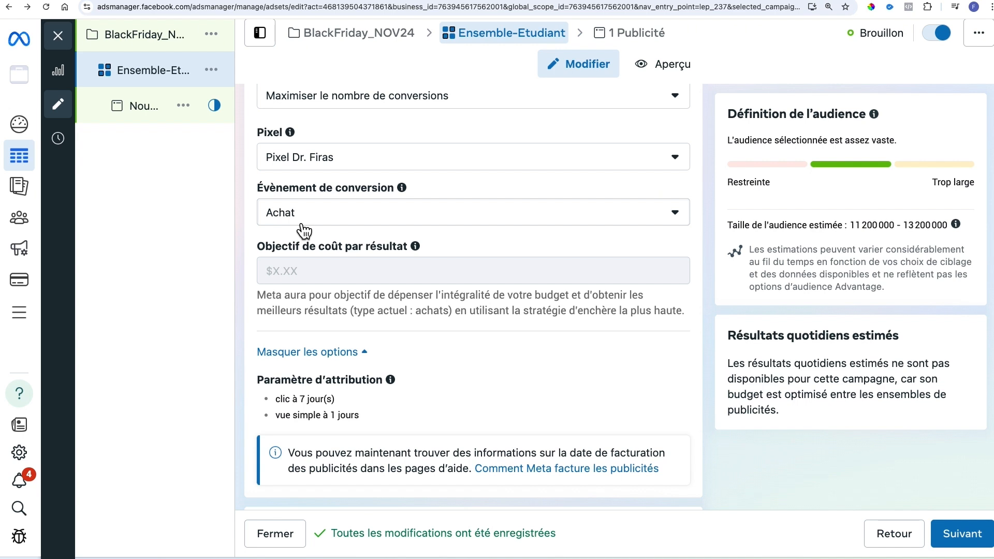
Examine the ad set's dynamic creative, budget and schedule sections, including the end date and spending limits, down to the audience controls
scroll(585, 300, "down", 2)
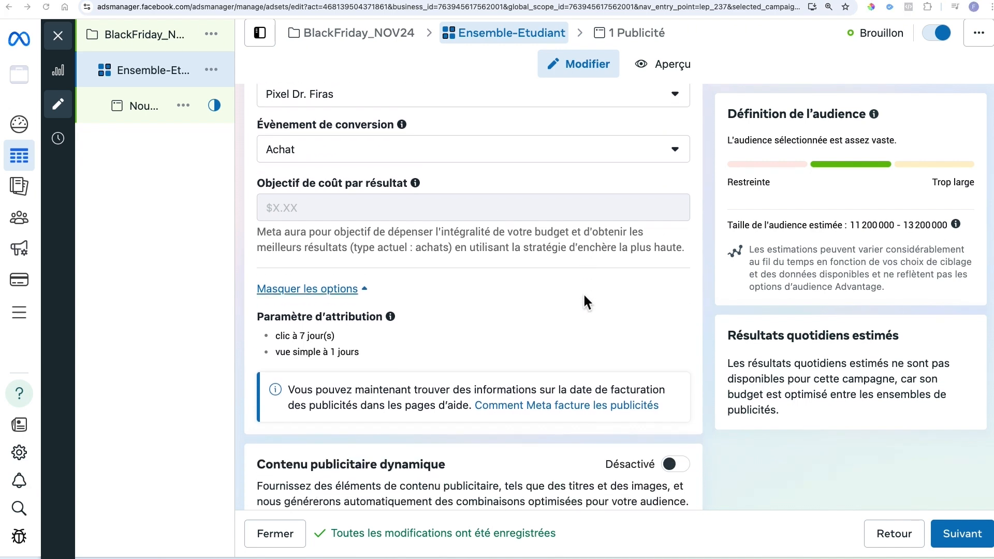
scroll(585, 300, "down", 6)
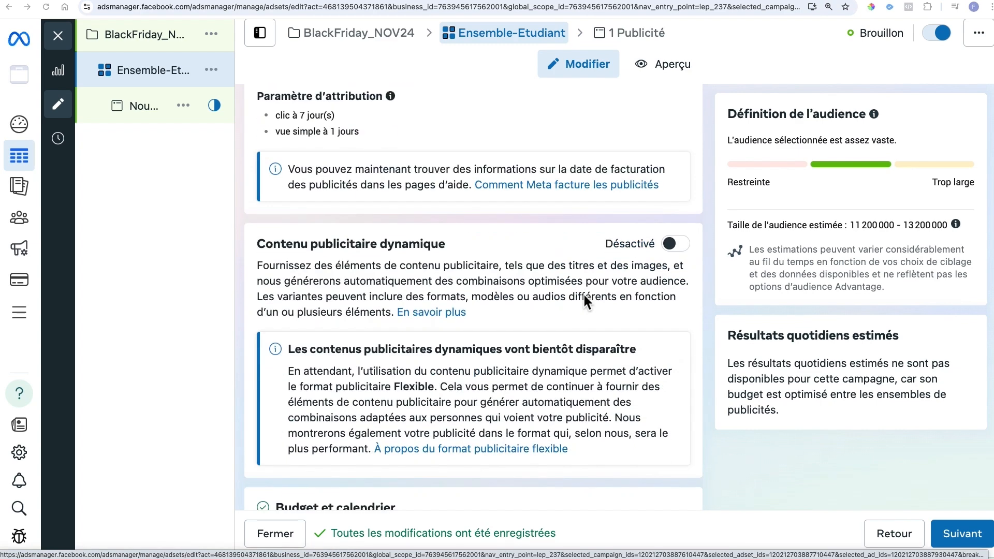
scroll(584, 294, "down", 2)
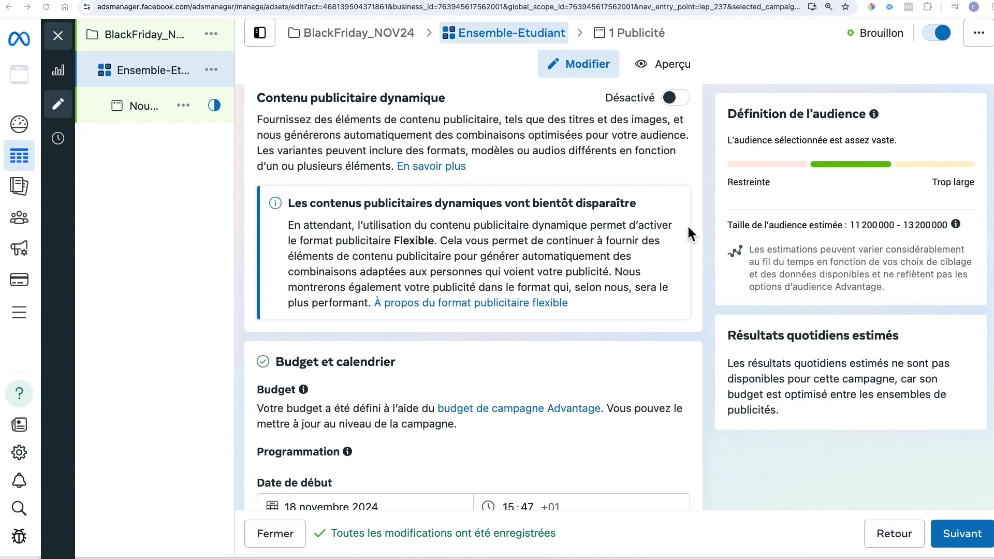
scroll(632, 307, "down", 6)
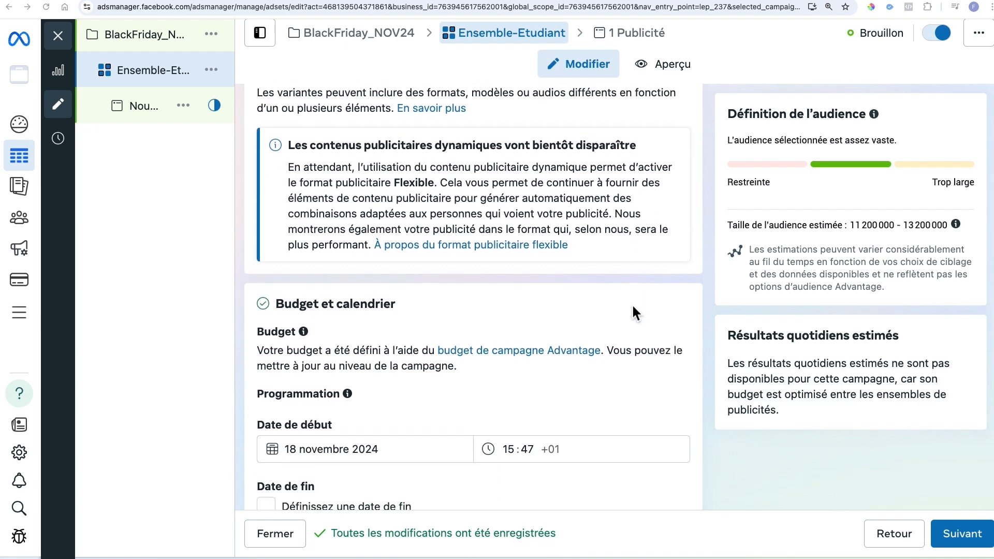
scroll(632, 306, "up", 2)
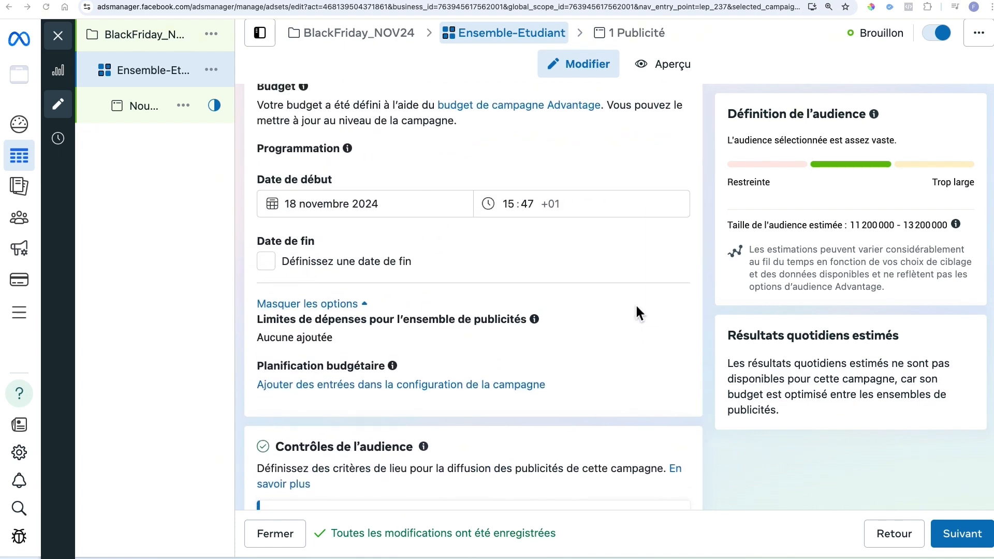
scroll(636, 305, "up", 1)
scroll(636, 306, "down", 1)
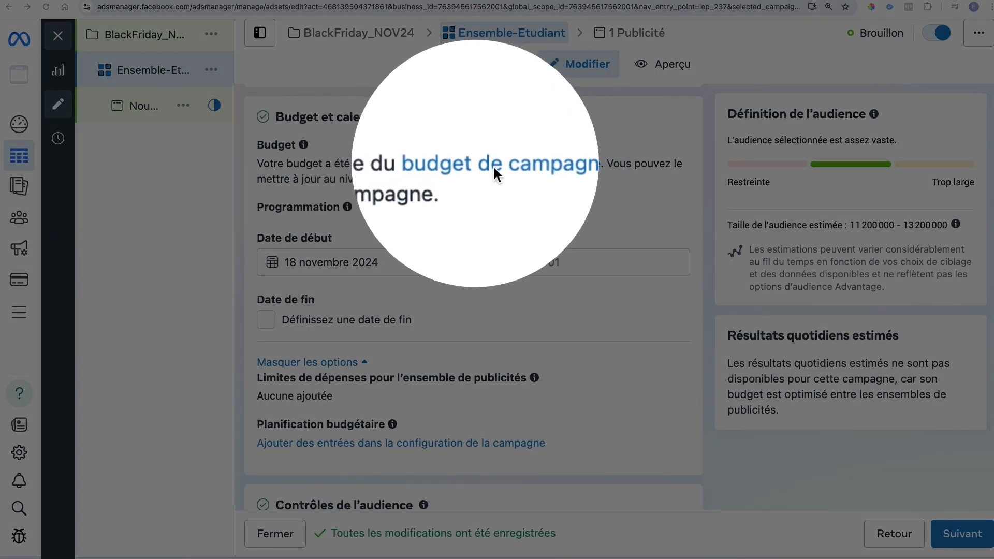
left_click(473, 167)
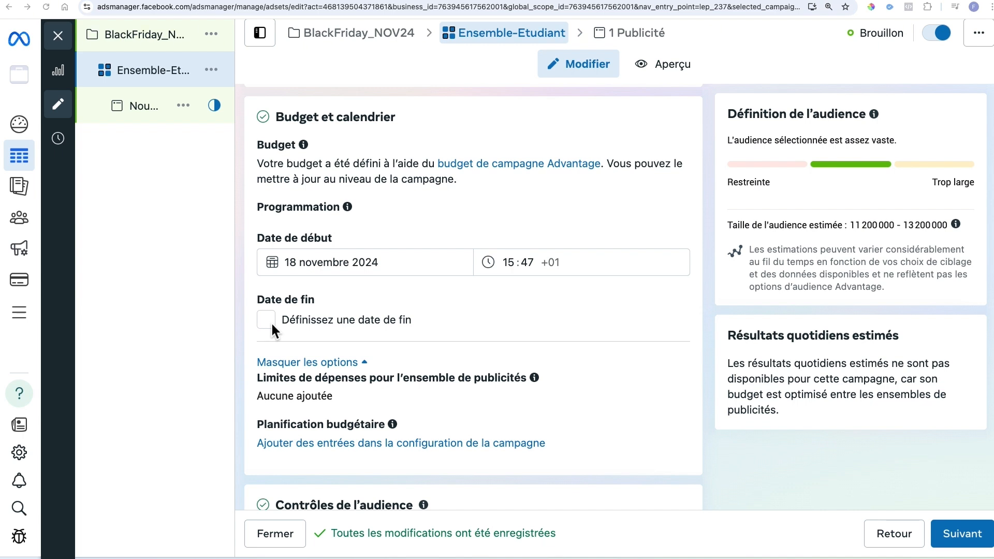
scroll(295, 326, "down", 2)
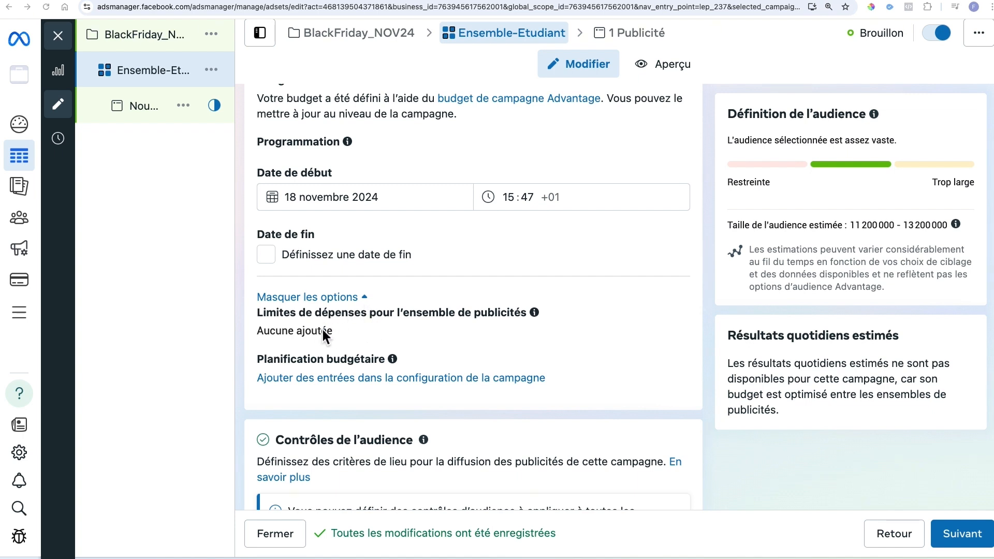
scroll(331, 333, "down", 1)
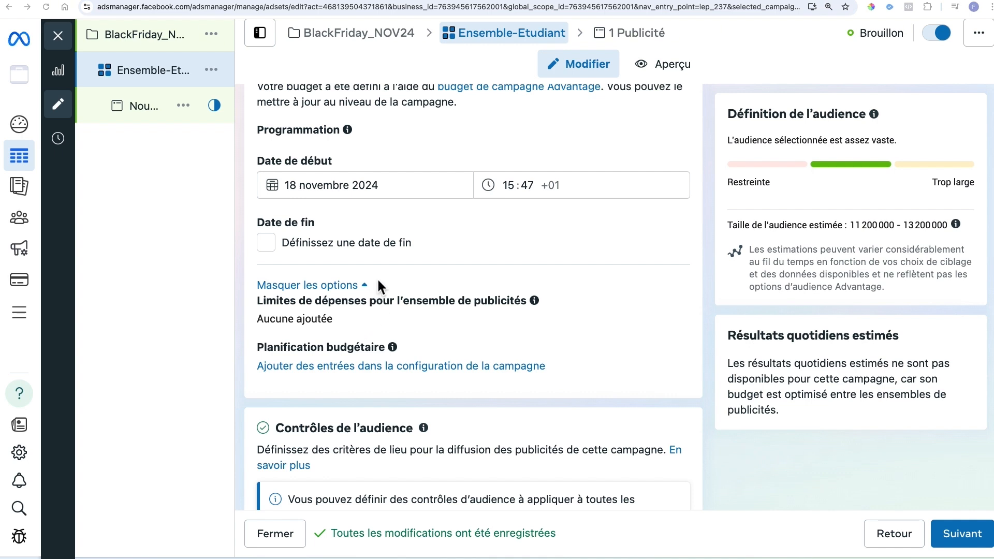
scroll(467, 362, "down", 3)
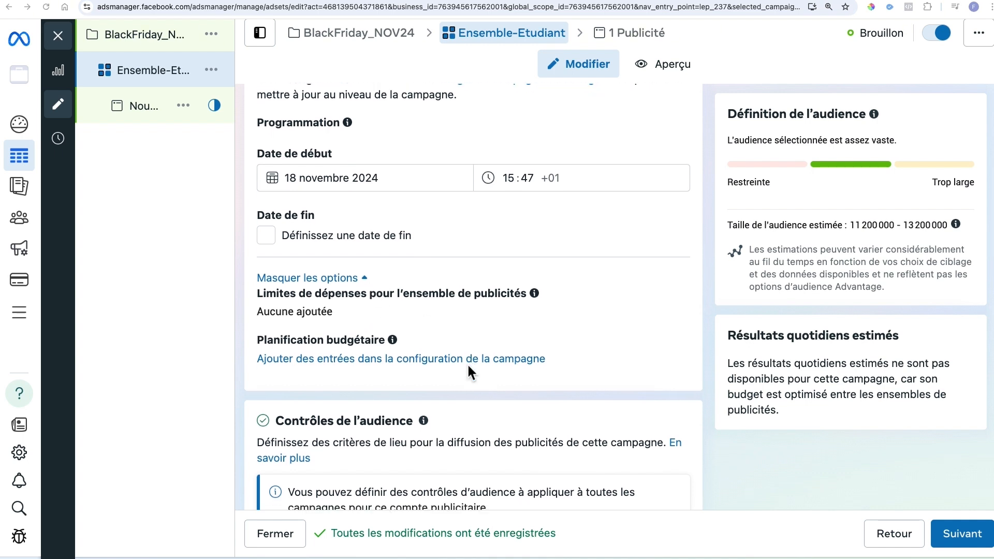
scroll(467, 371, "down", 3)
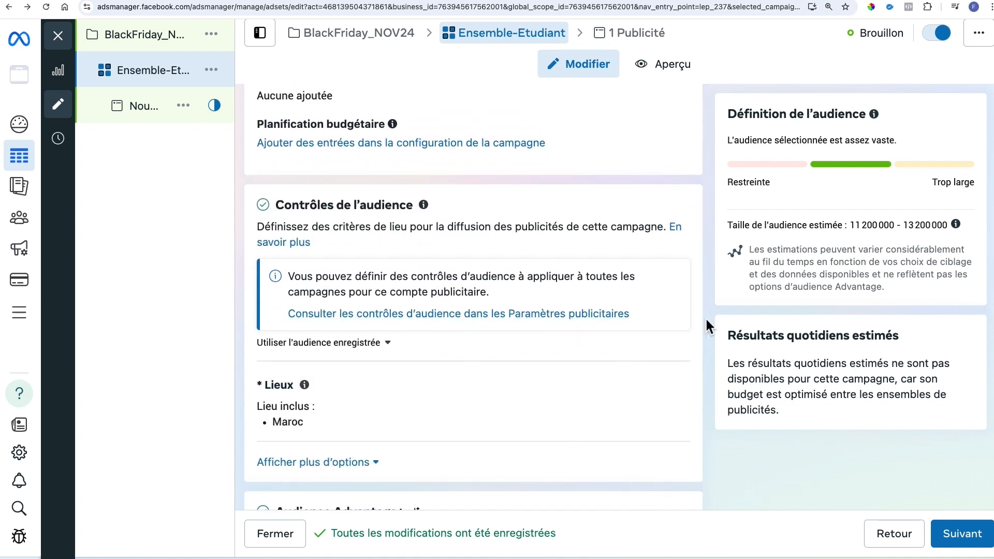
Replace Maroc with the country France as the included location in the ad set's audience controls
left_click(657, 389)
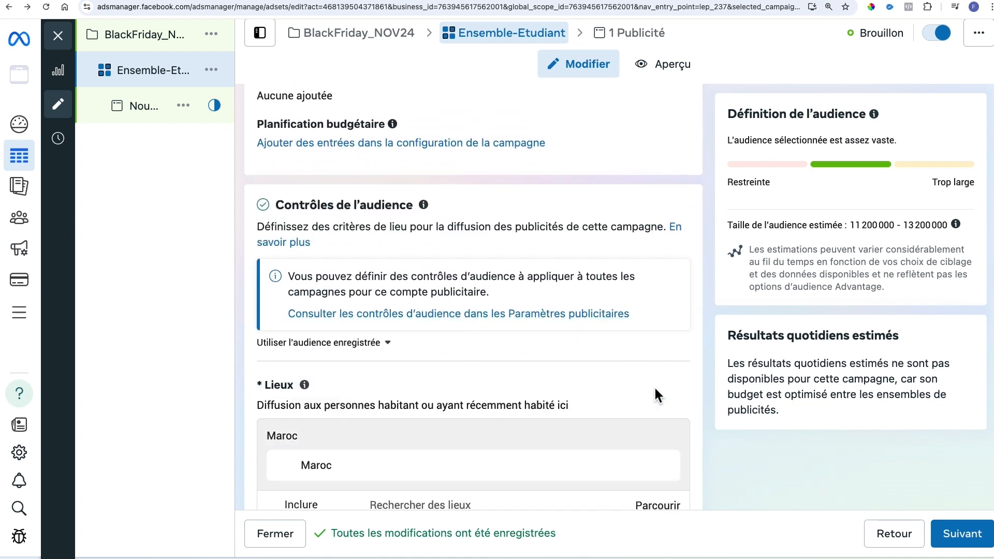
scroll(544, 405, "down", 3)
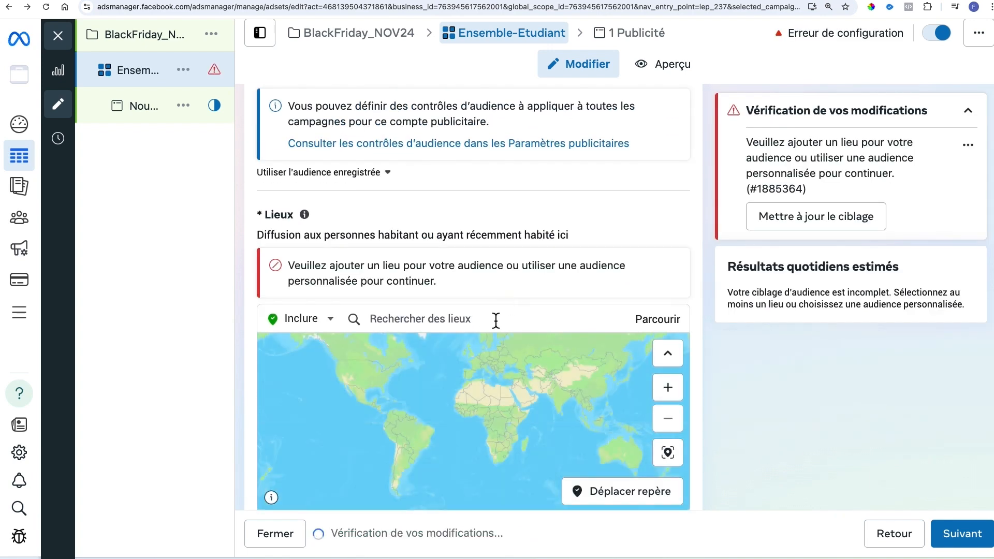
left_click(495, 319)
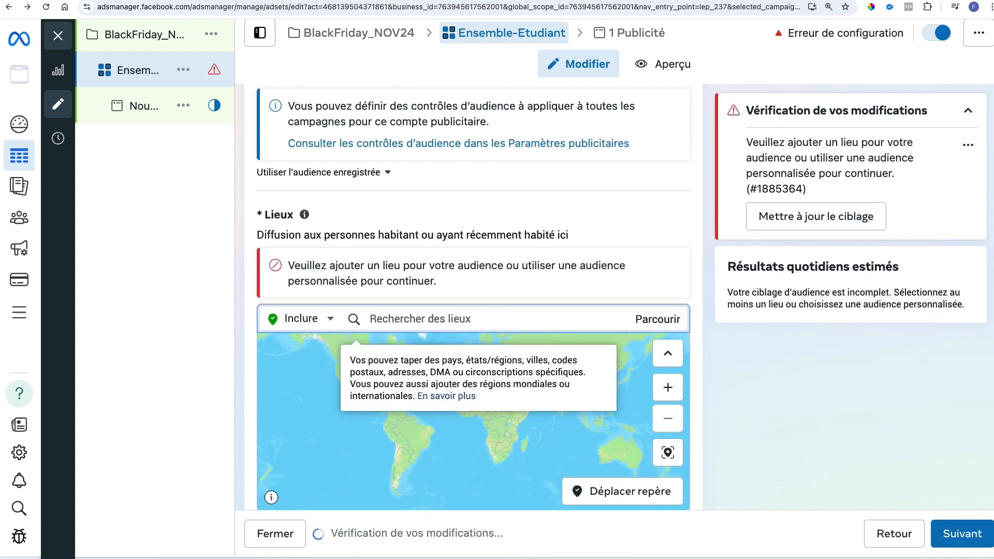
type("france")
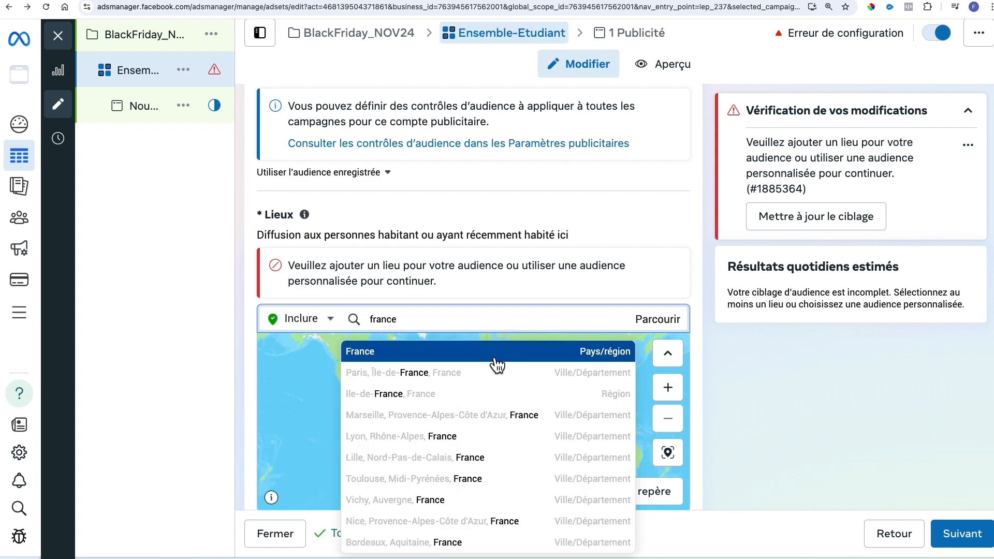
left_click(518, 352)
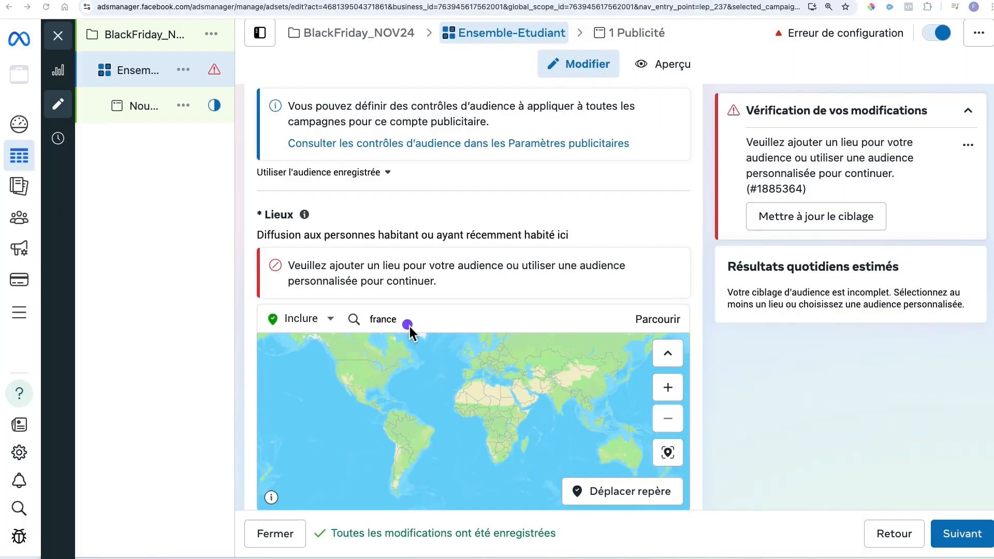
left_click(407, 325)
left_click(406, 322)
double_click(405, 321)
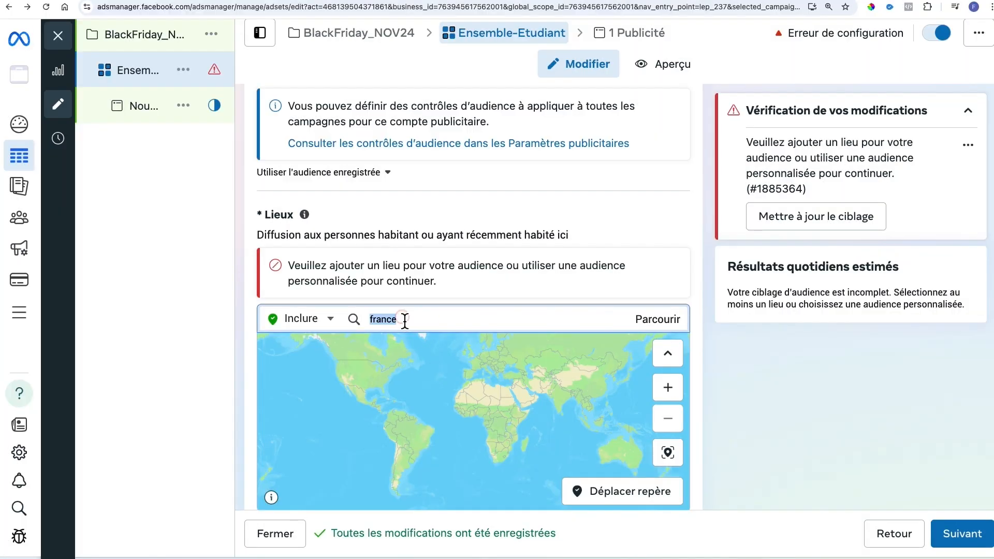
key("Right")
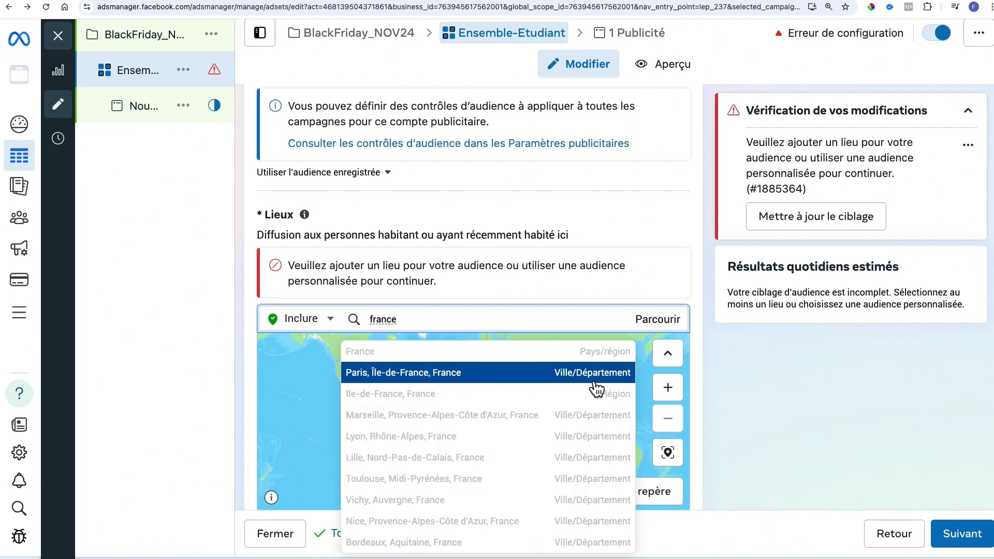
left_click(617, 360)
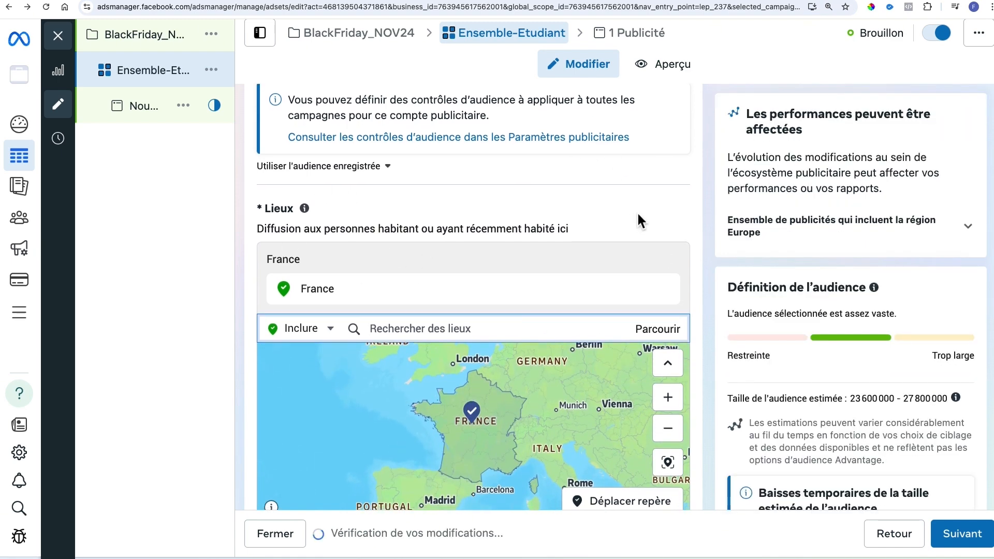
Show the additional audience control options and set the minimum age to 22
scroll(638, 214, "down", 3)
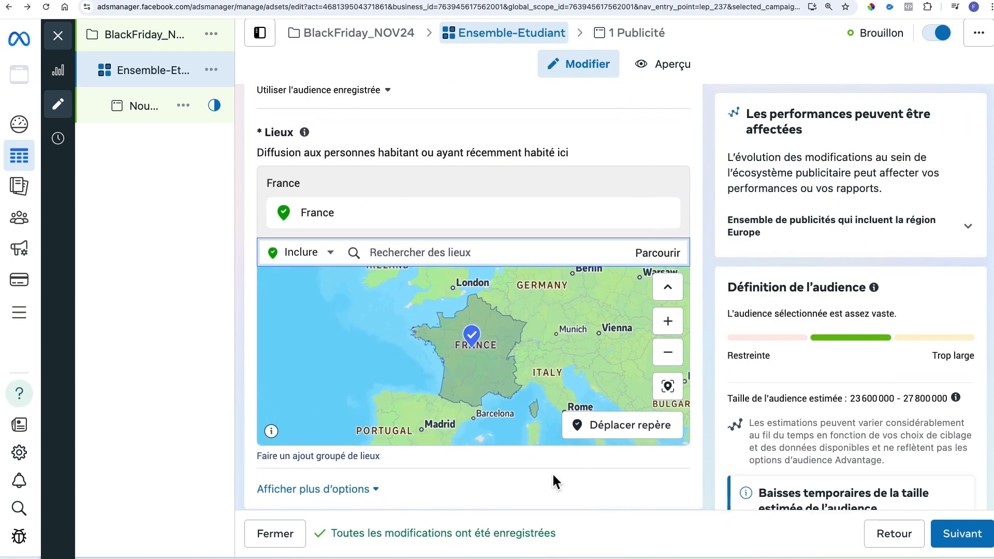
scroll(552, 479, "down", 3)
left_click(370, 414)
scroll(501, 422, "down", 3)
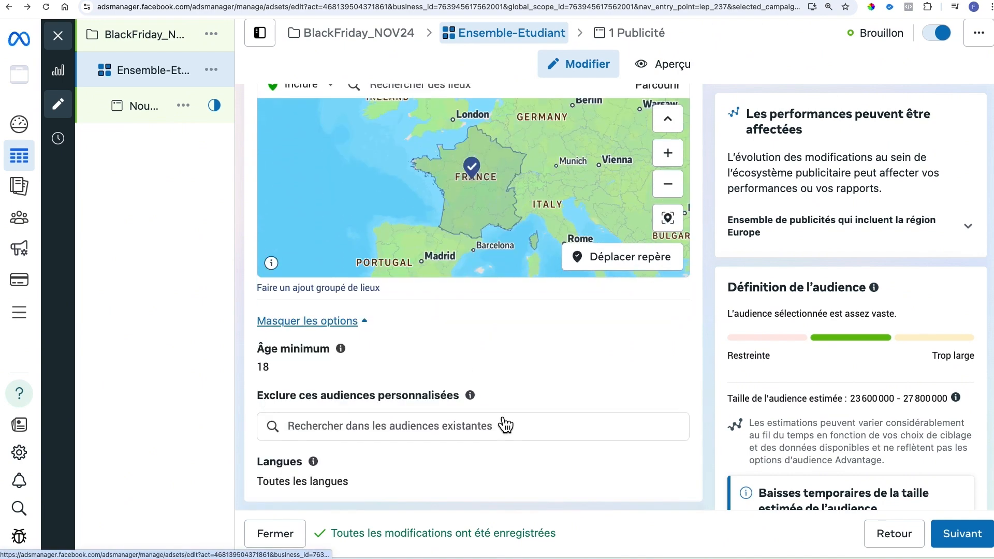
scroll(505, 425, "down", 1)
mouse_move(287, 341)
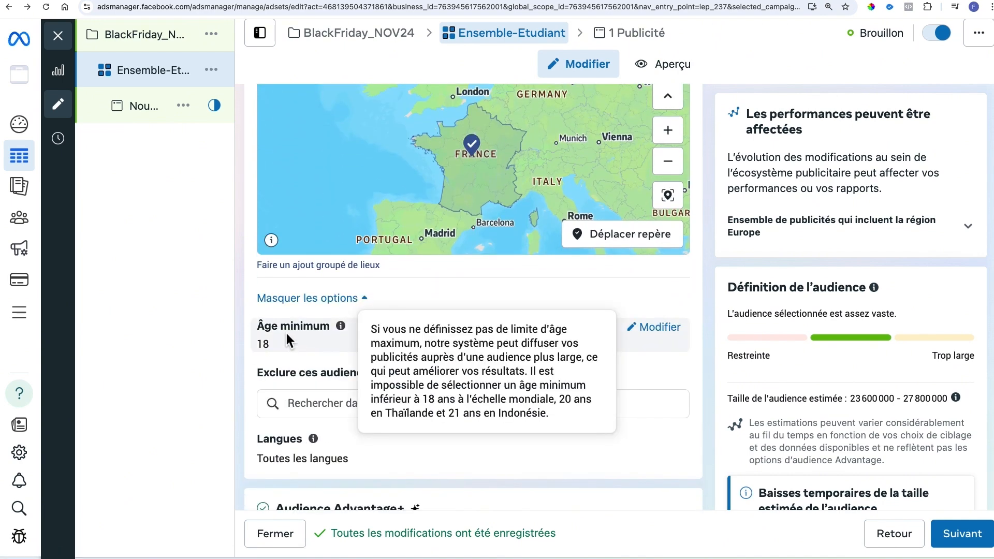
left_click(672, 331)
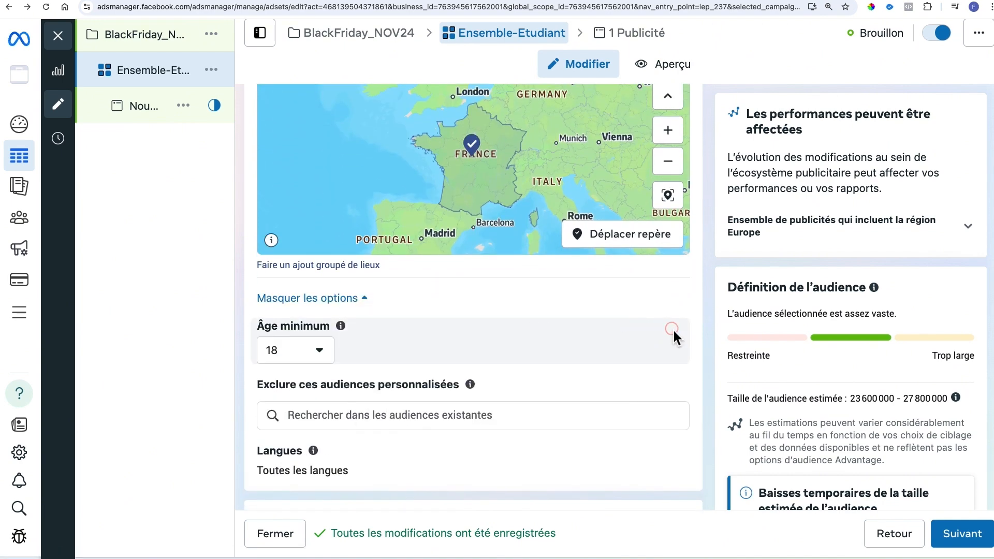
scroll(307, 367, "down", 4)
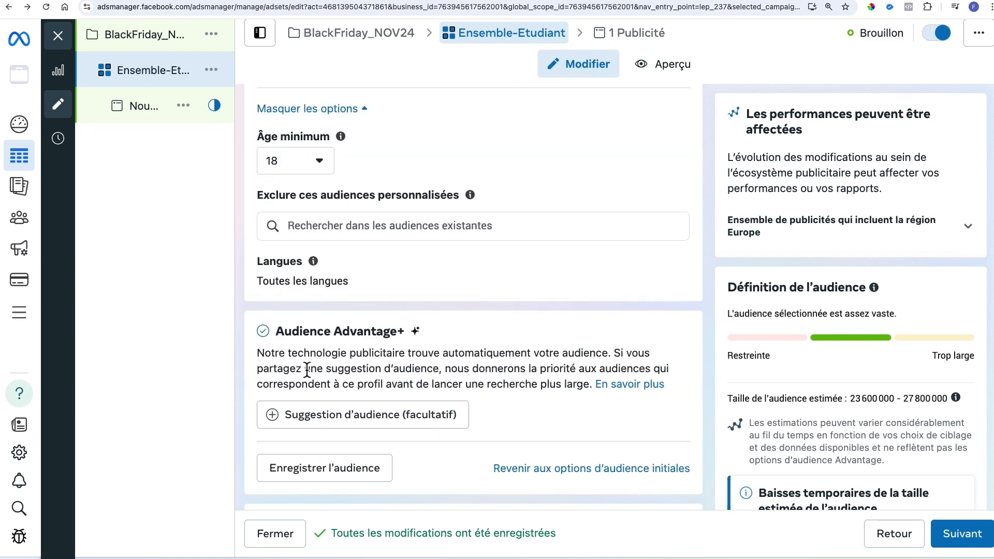
left_click(327, 166)
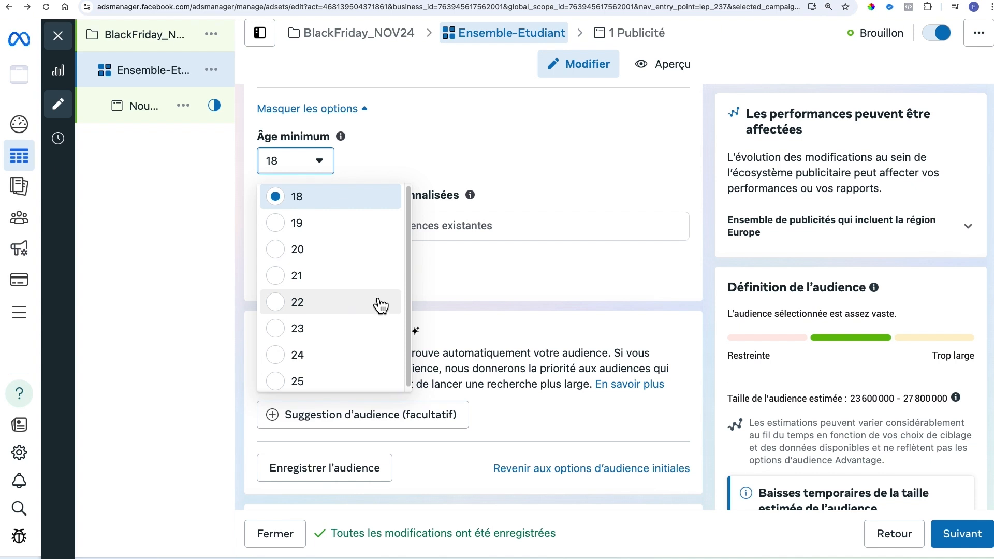
left_click(289, 310)
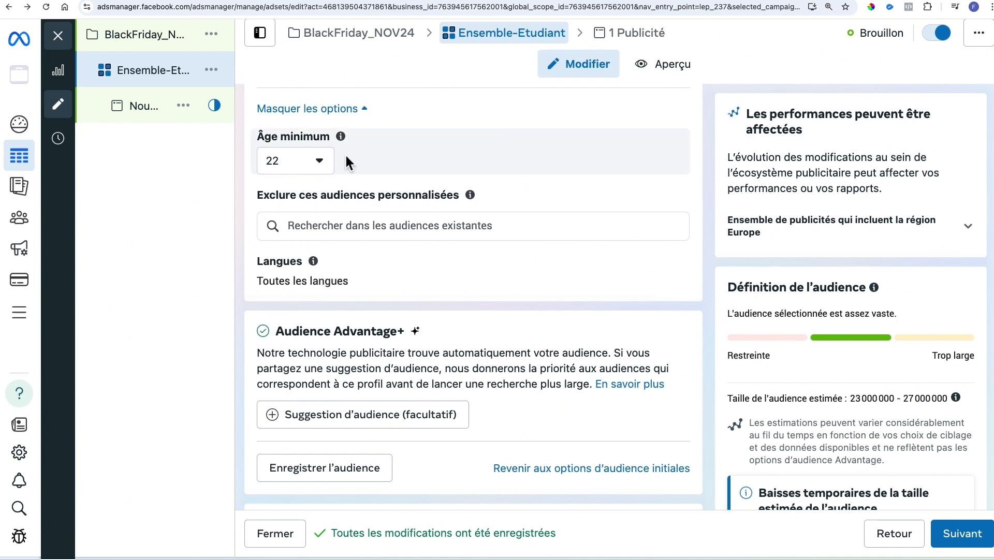
View the custom audiences available for exclusion, check the details of Visite_site_30j, and close the list without choosing one
mouse_move(341, 140)
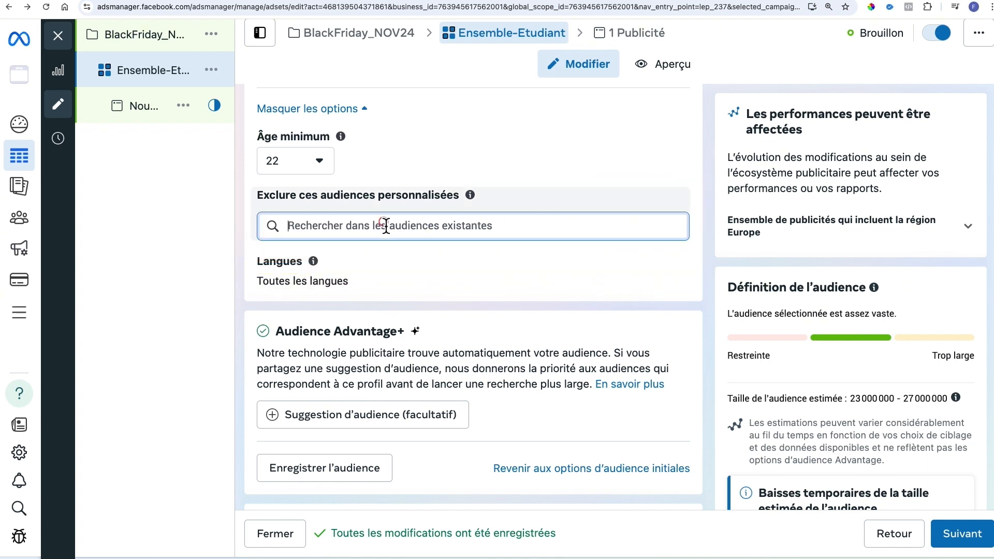
left_click(352, 231)
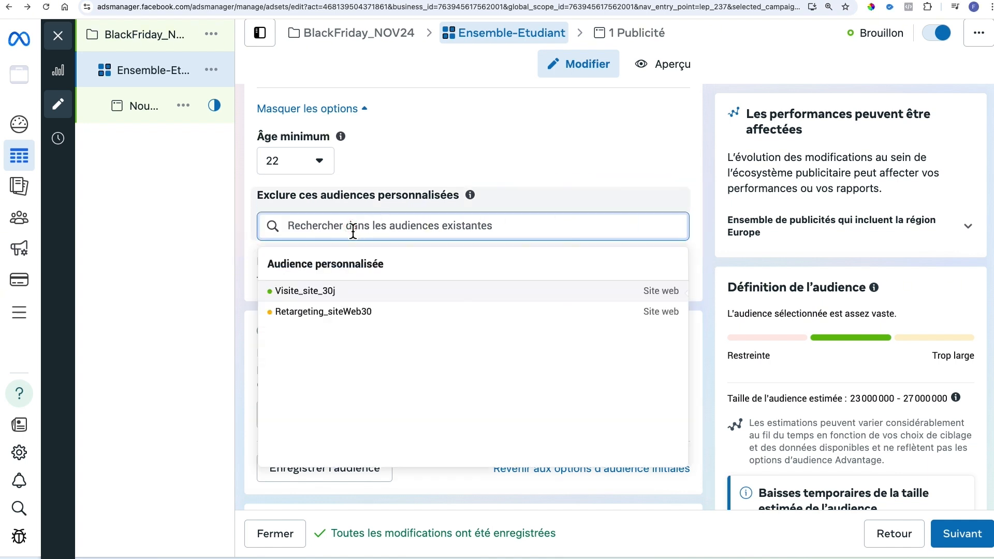
mouse_move(318, 300)
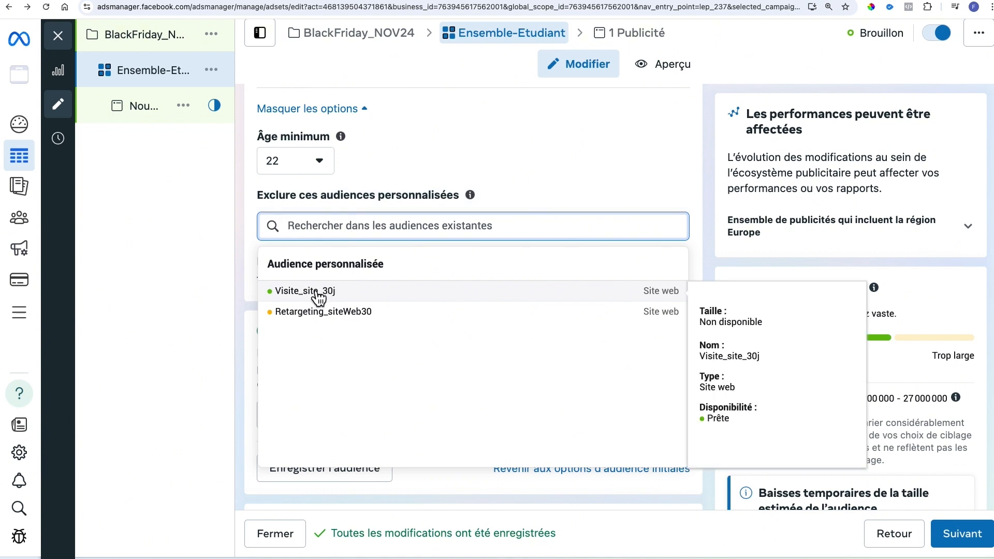
left_click(249, 243)
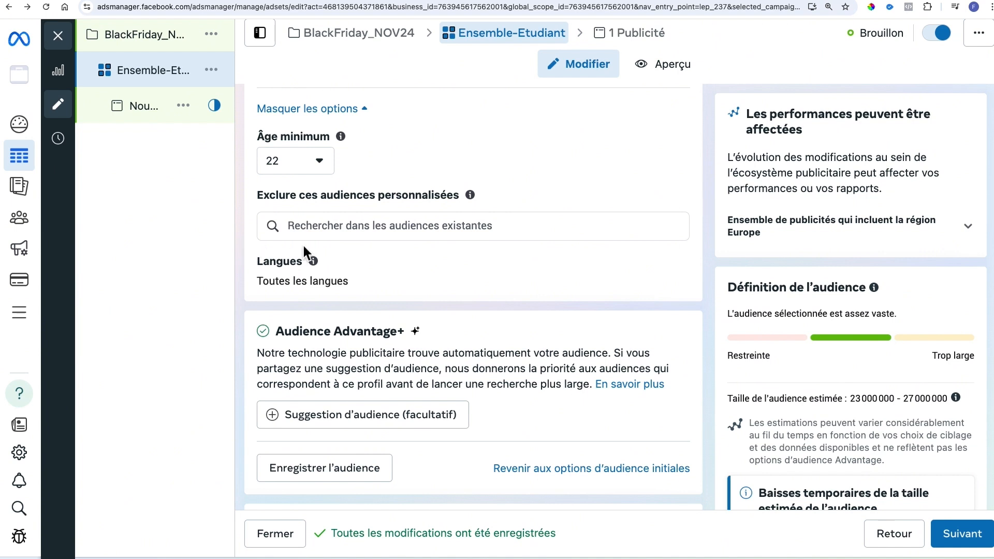
Set the audience language to Français (tout)
left_click(295, 278)
left_click(637, 258)
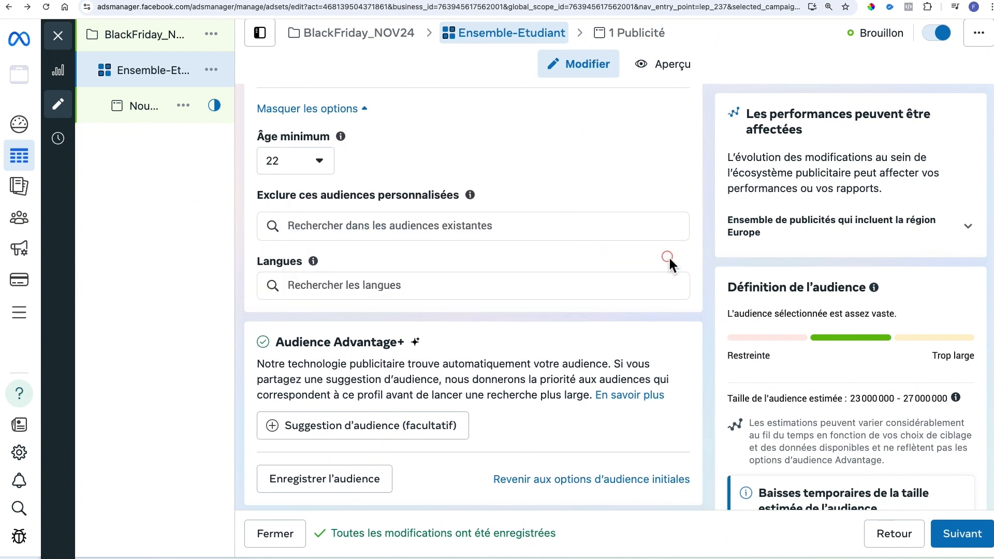
scroll(518, 290, "down", 1)
left_click(417, 265)
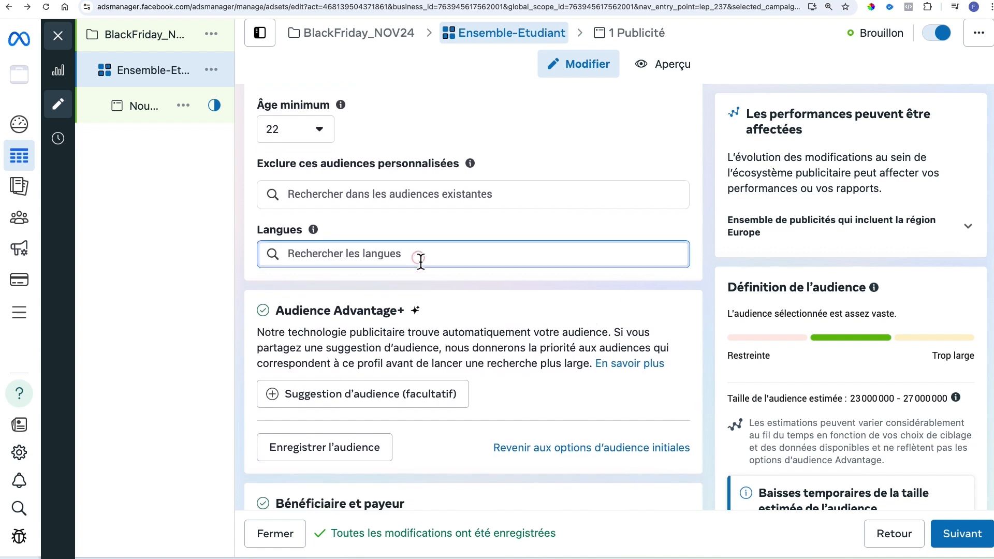
type("fra")
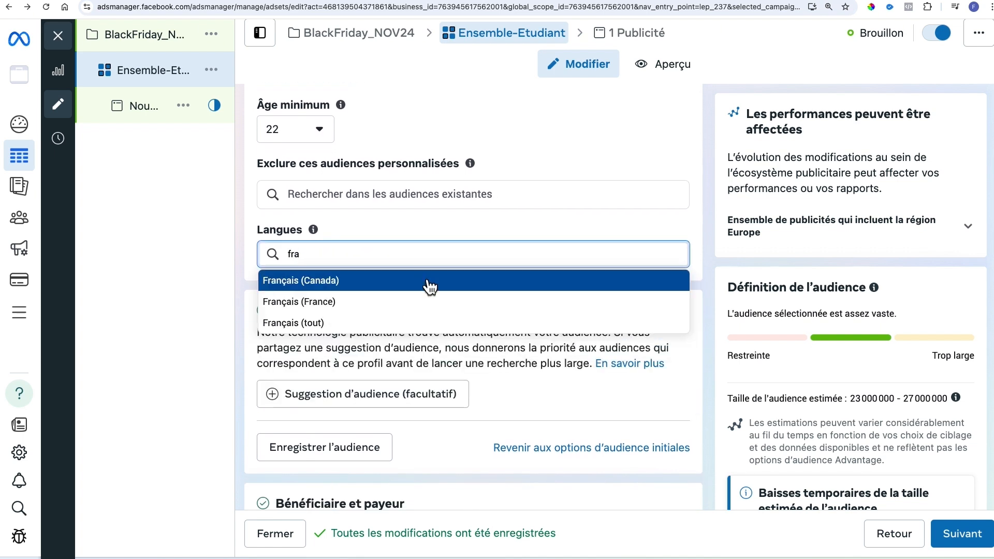
left_click(331, 323)
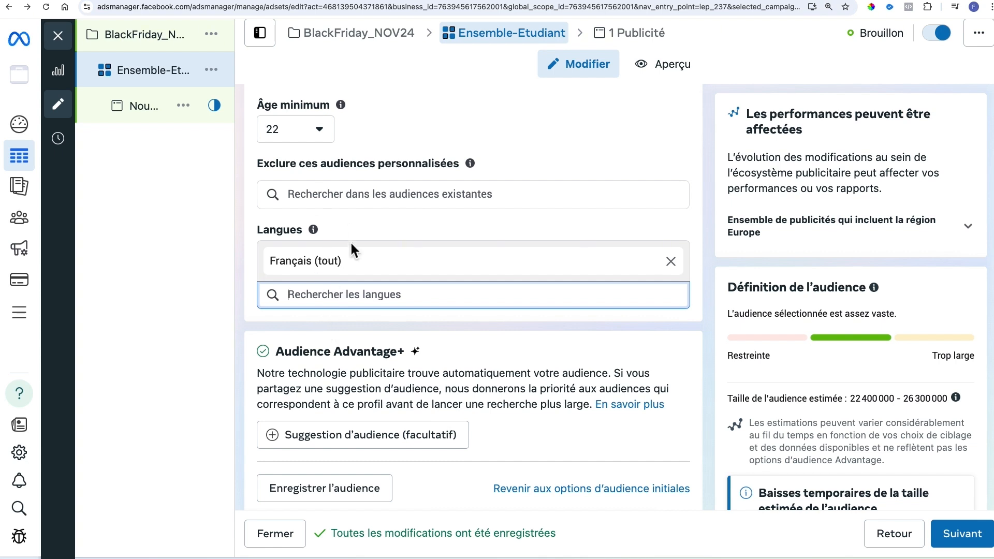
Go over the Audience Advantage+ section and open its optional audience suggestion settings
scroll(611, 344, "down", 2)
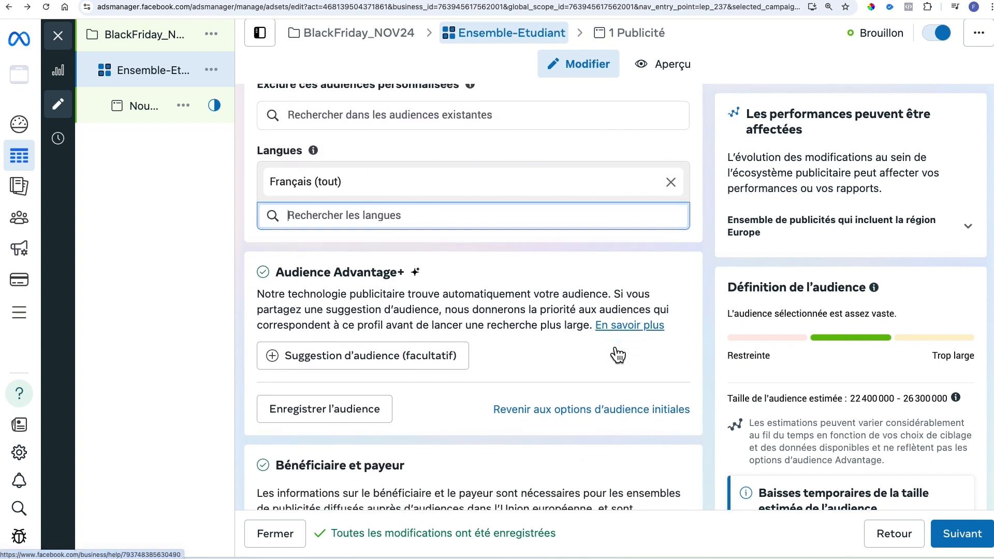
scroll(618, 355, "down", 2)
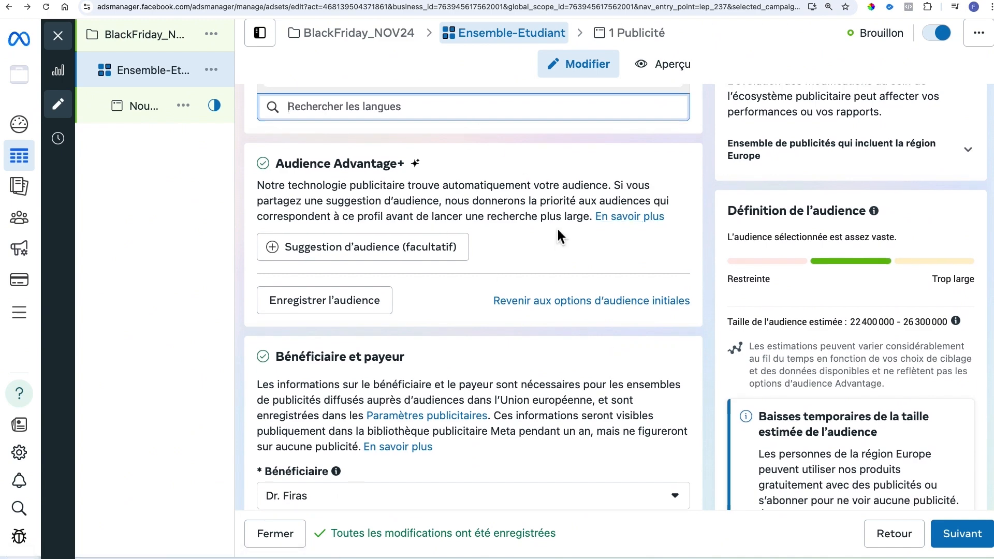
left_click(358, 195)
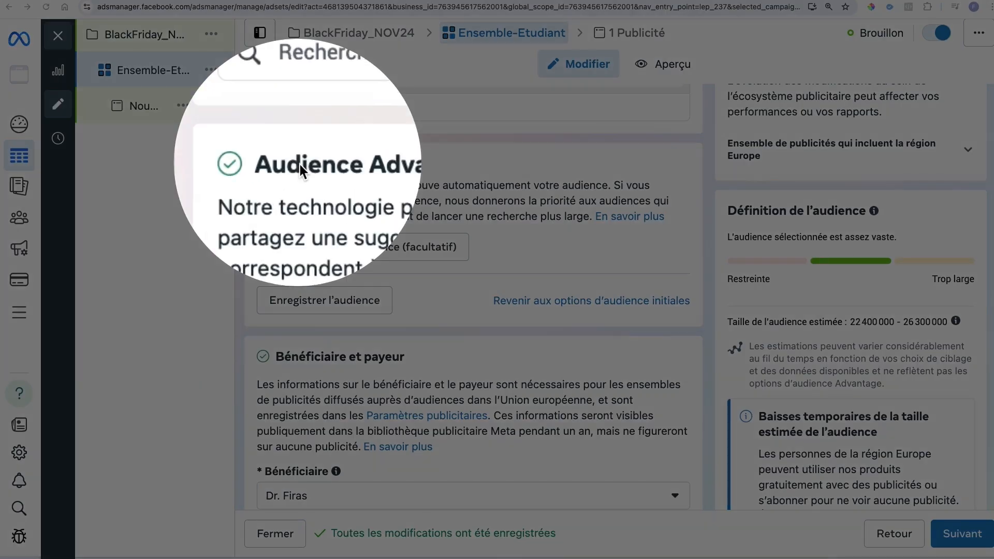
left_click(299, 163)
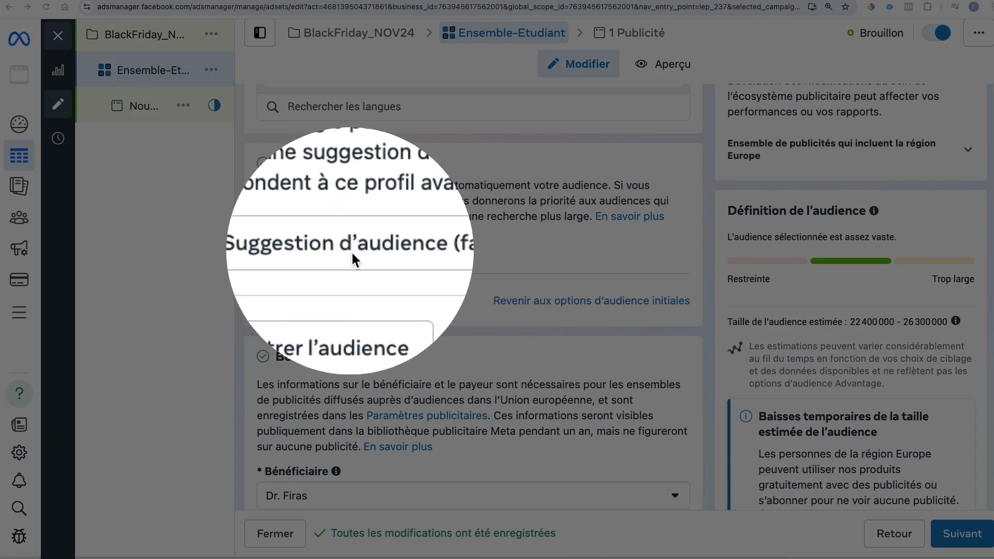
scroll(350, 257, "down", 2)
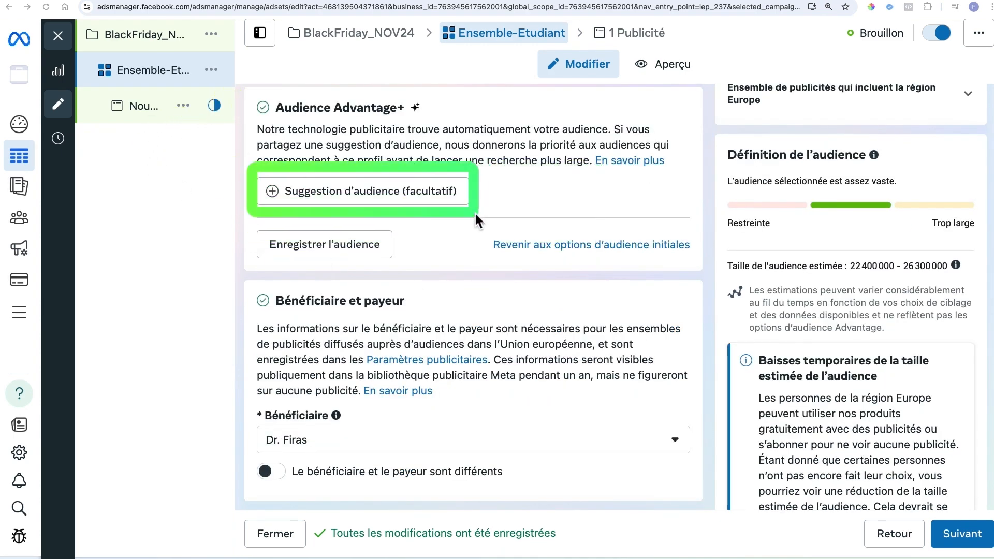
left_click(404, 194)
mouse_move(404, 194)
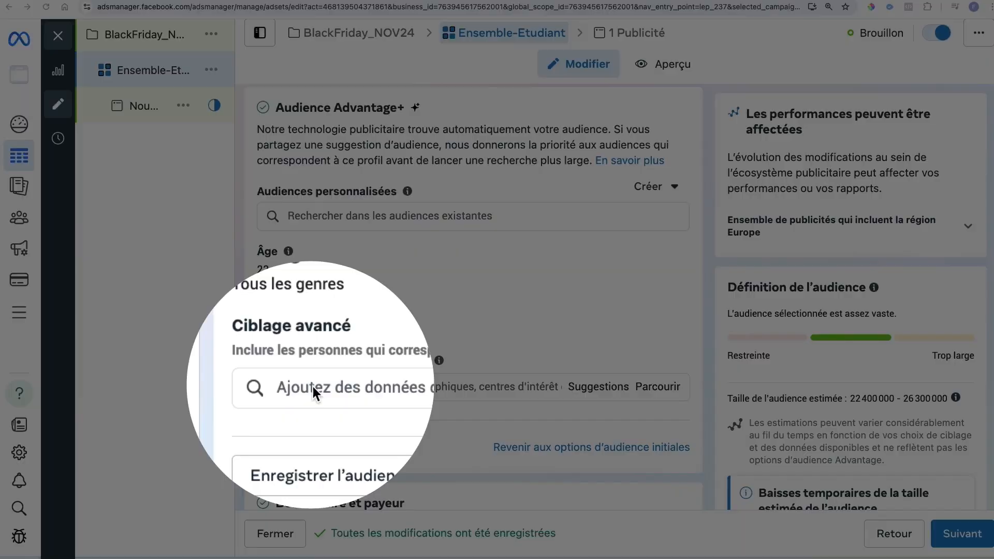
Search the advanced targeting for "étudiant" and review the suggested interests, sorted by relevance and by size
left_click(310, 386)
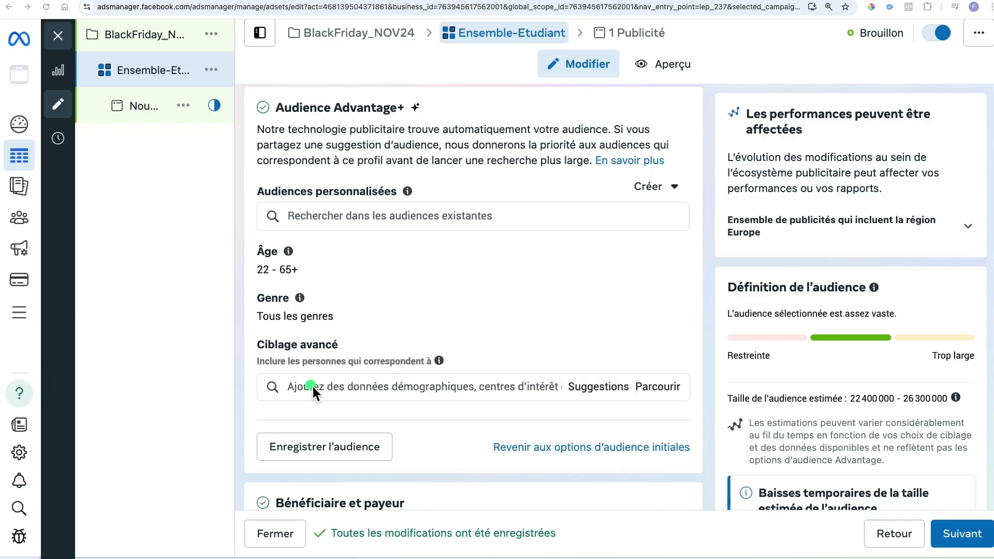
left_click(357, 388)
type("é")
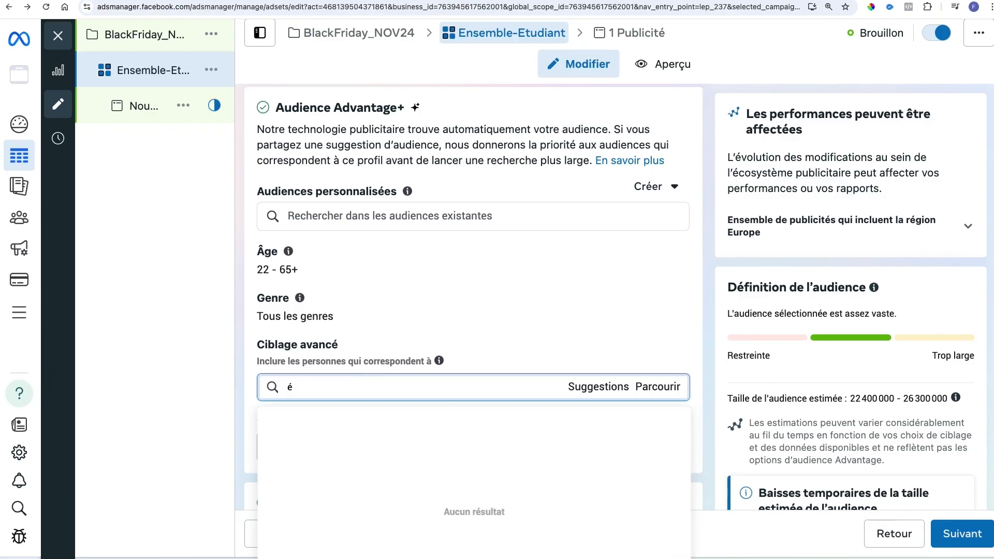
type("tudiant")
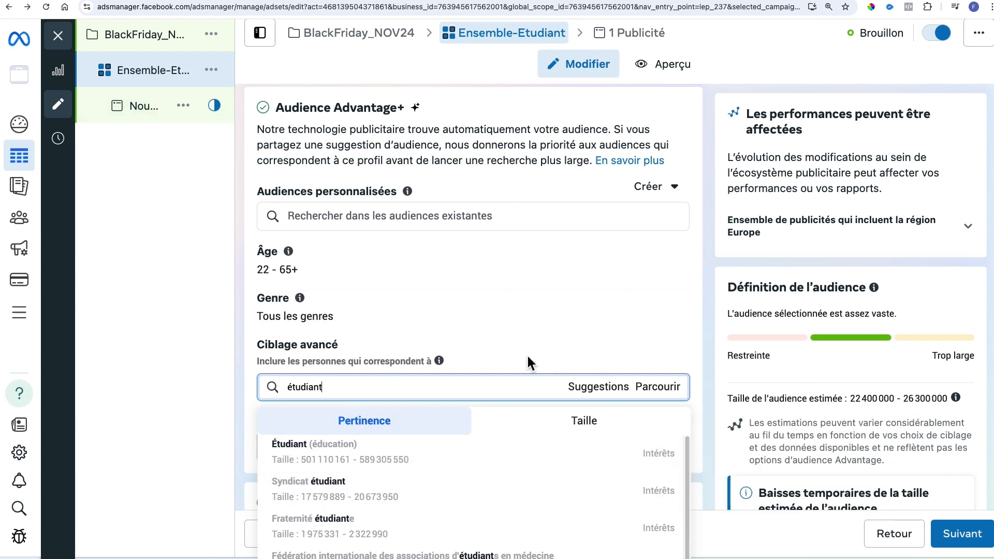
scroll(527, 353, "down", 1)
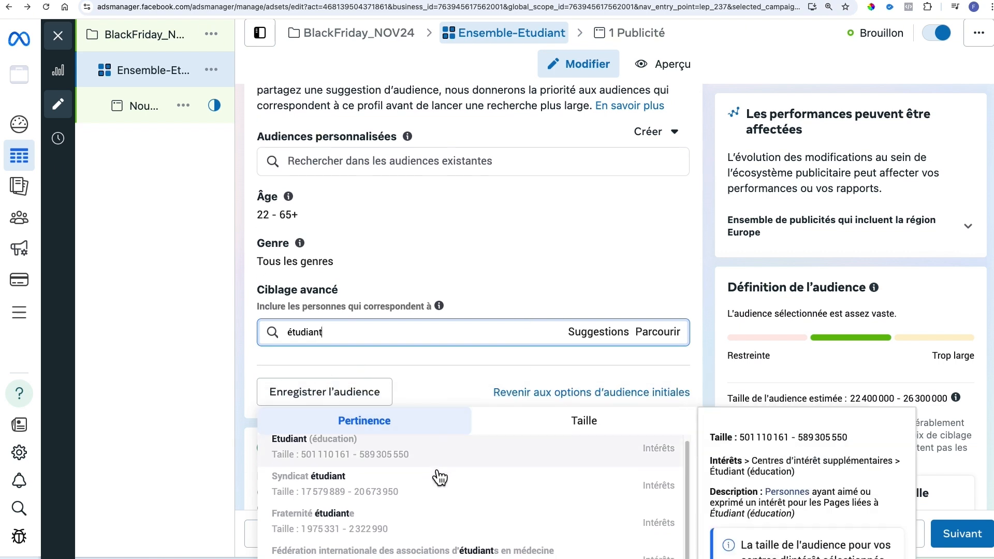
scroll(439, 478, "down", 1)
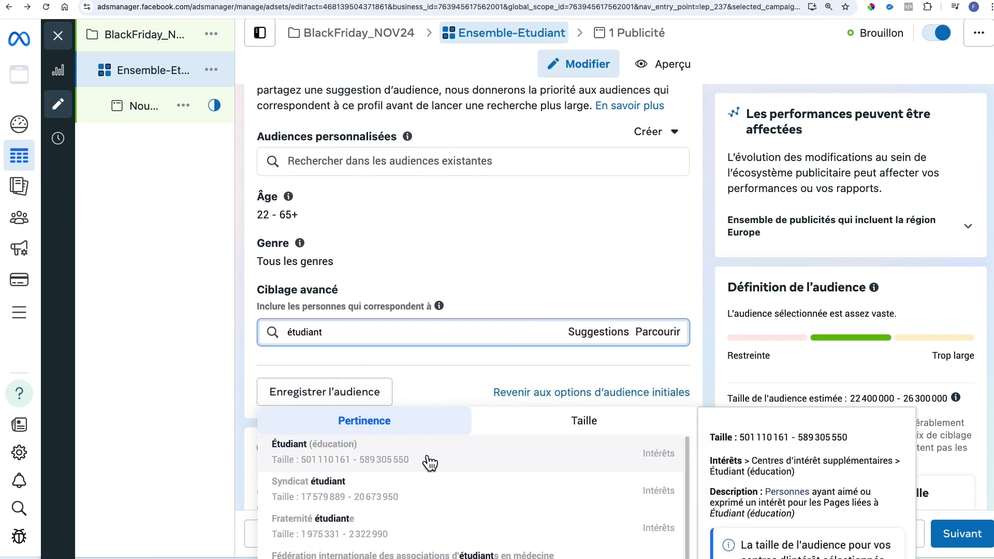
scroll(428, 461, "up", 1)
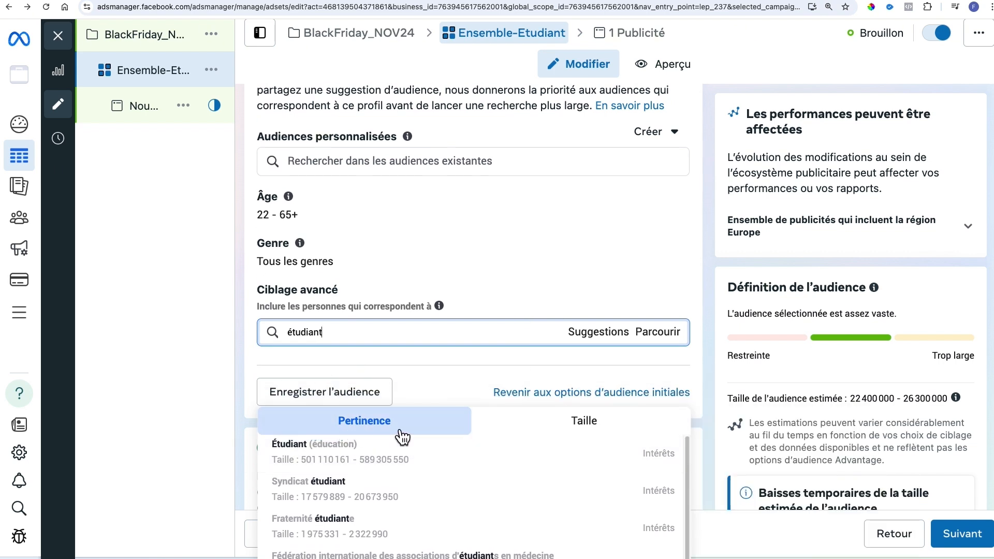
left_click(549, 420)
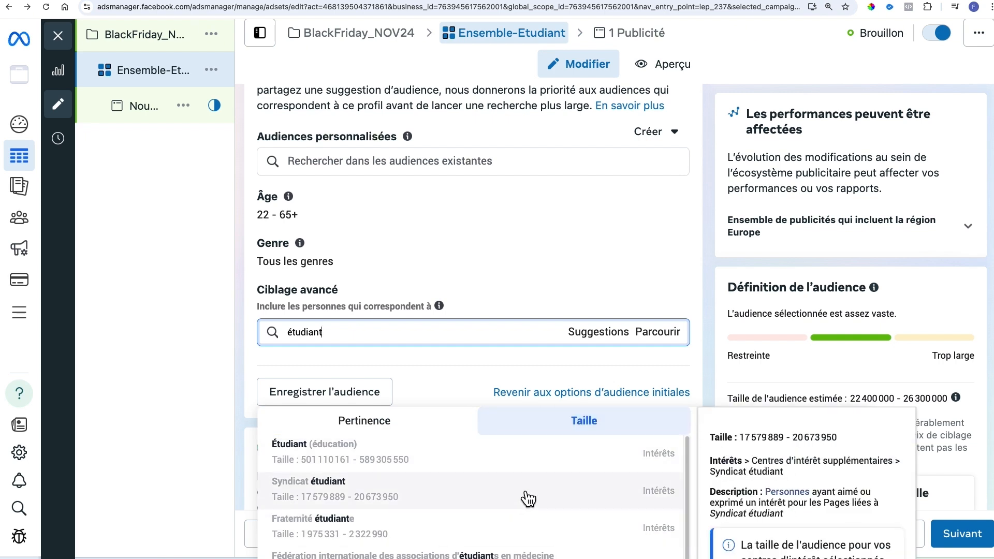
Clear the advanced targeting search and browse the targeting categories, expanding the subcategories of Données démographiques
double_click(505, 341)
key("BackSpace")
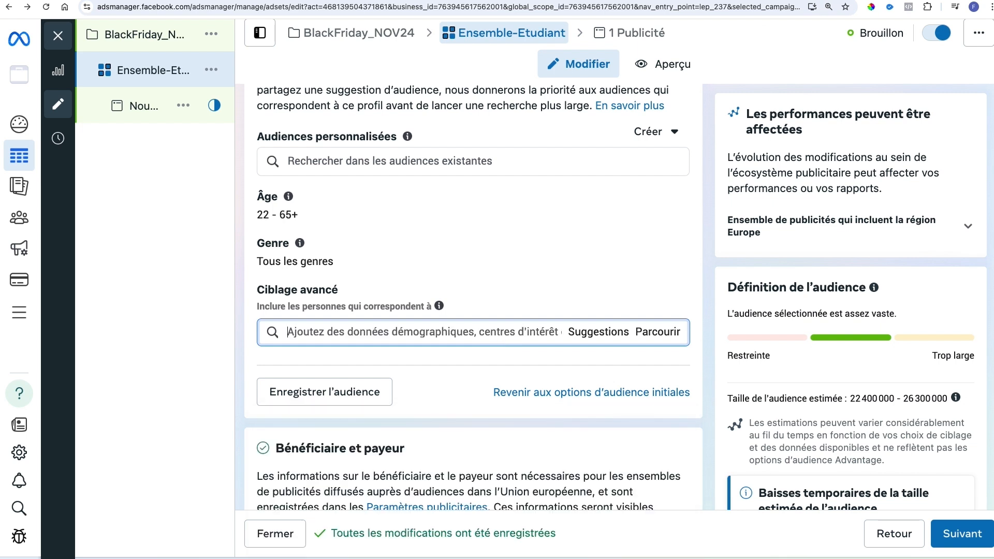
left_click(657, 334)
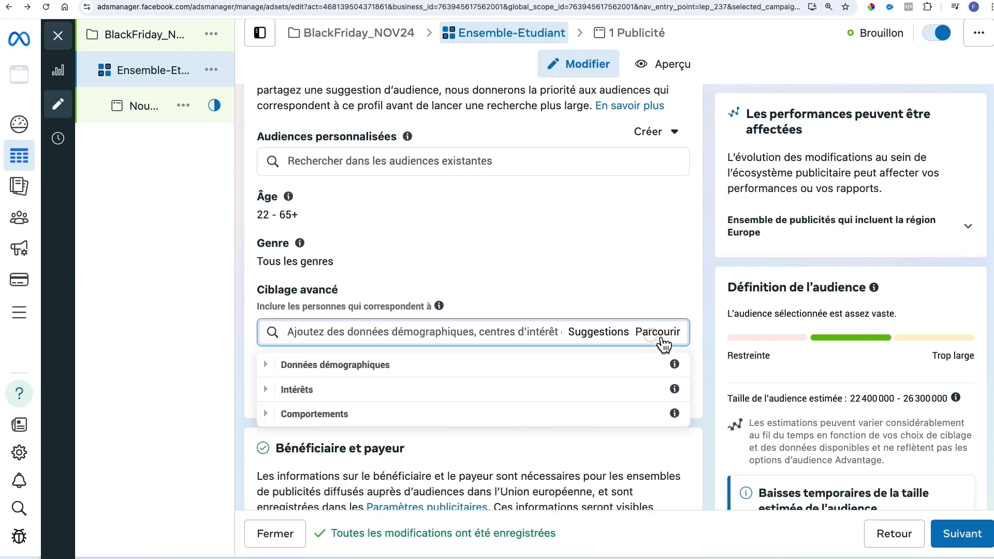
scroll(670, 311, "down", 3)
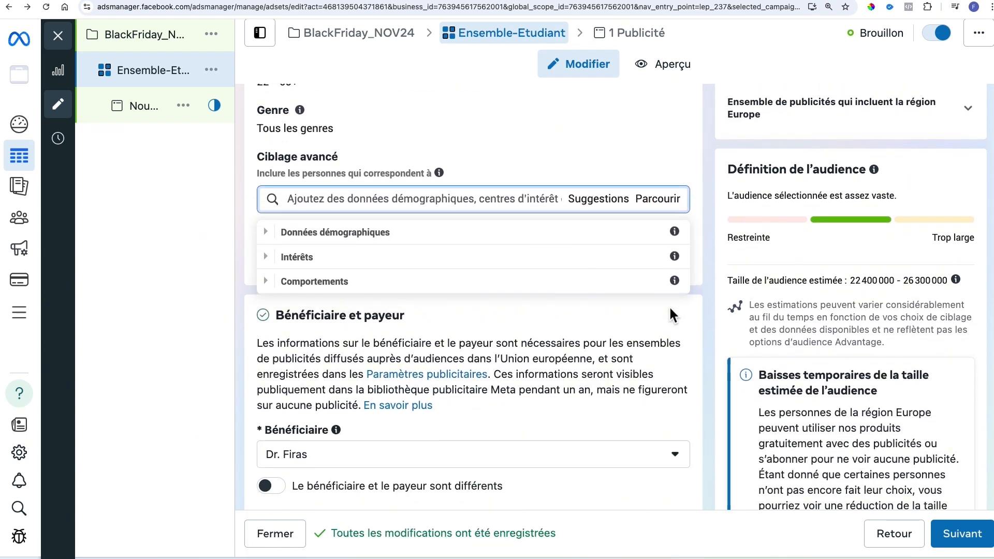
key("super+plus")
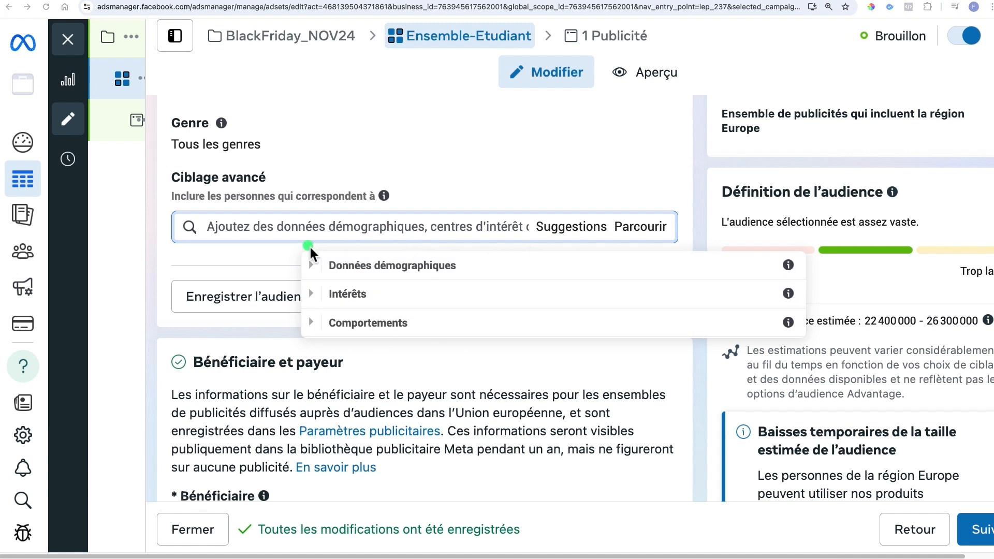
left_click_drag(309, 249, 480, 285)
left_click(311, 267)
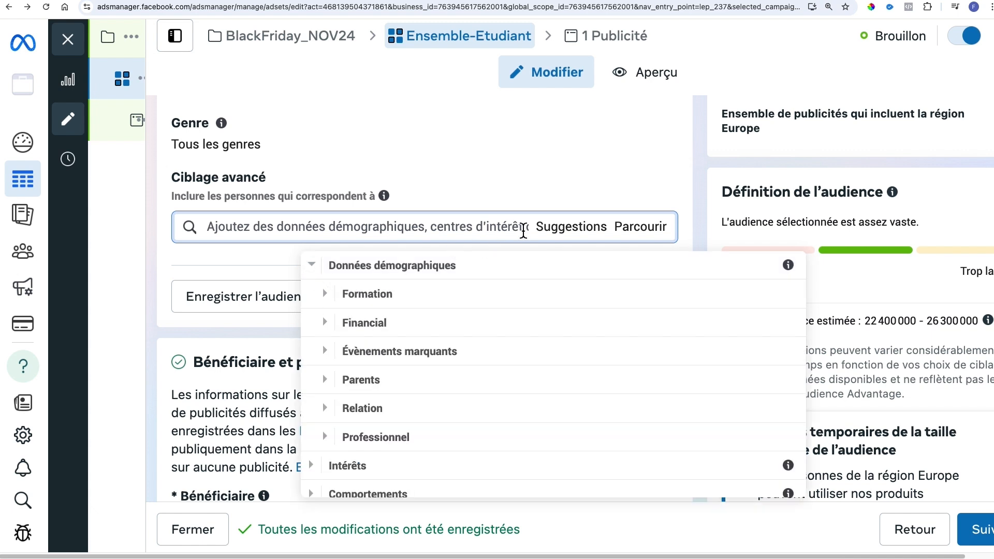
scroll(575, 324, "down", 1)
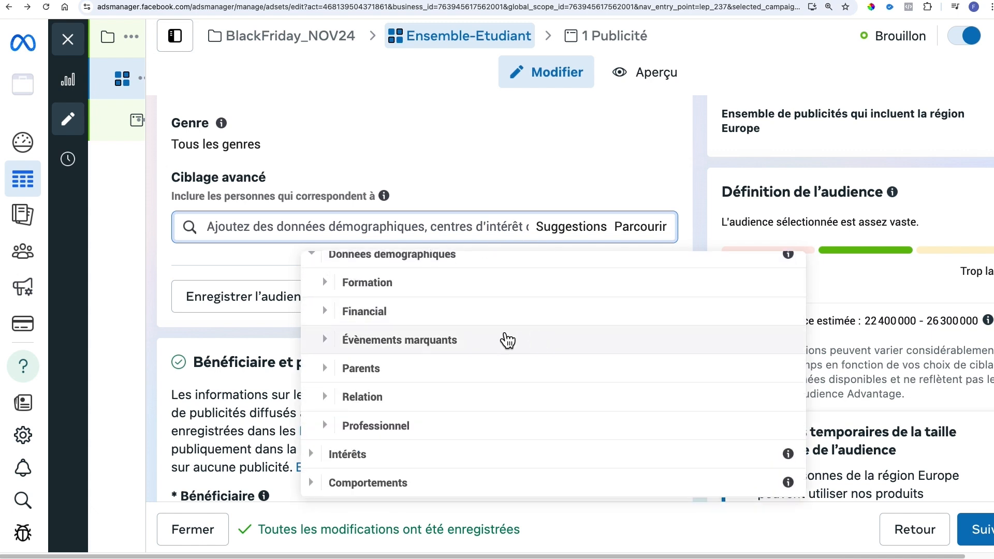
Examine the Niveau d'éducation options within Formation, from high school to postgraduate, and collapse Formation without selecting any
left_click(321, 282)
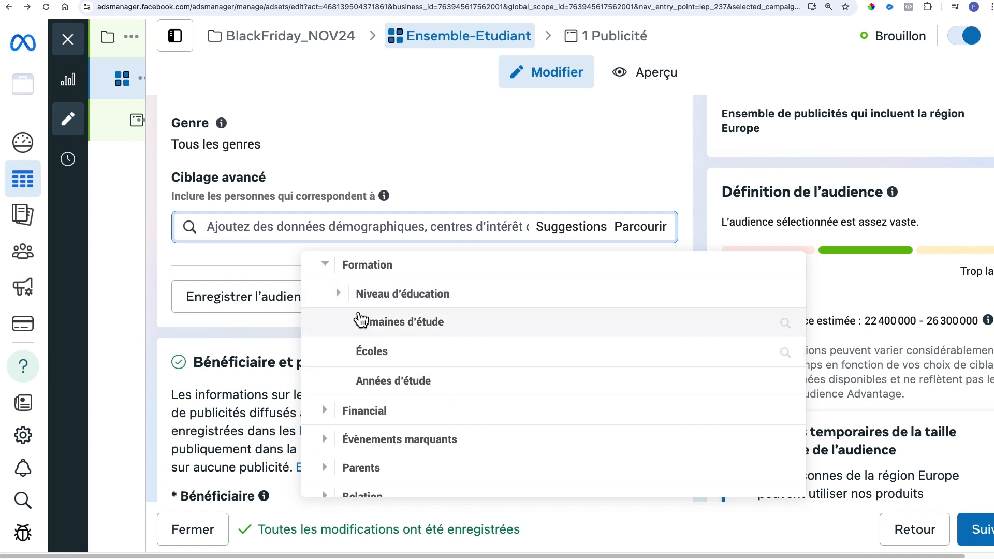
left_click(345, 296)
scroll(506, 422, "down", 3)
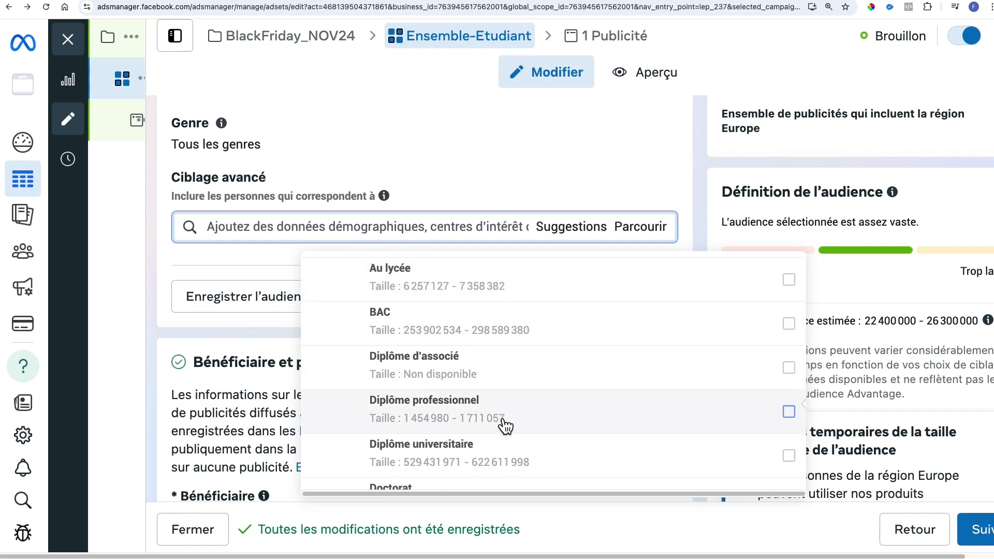
scroll(505, 421, "down", 5)
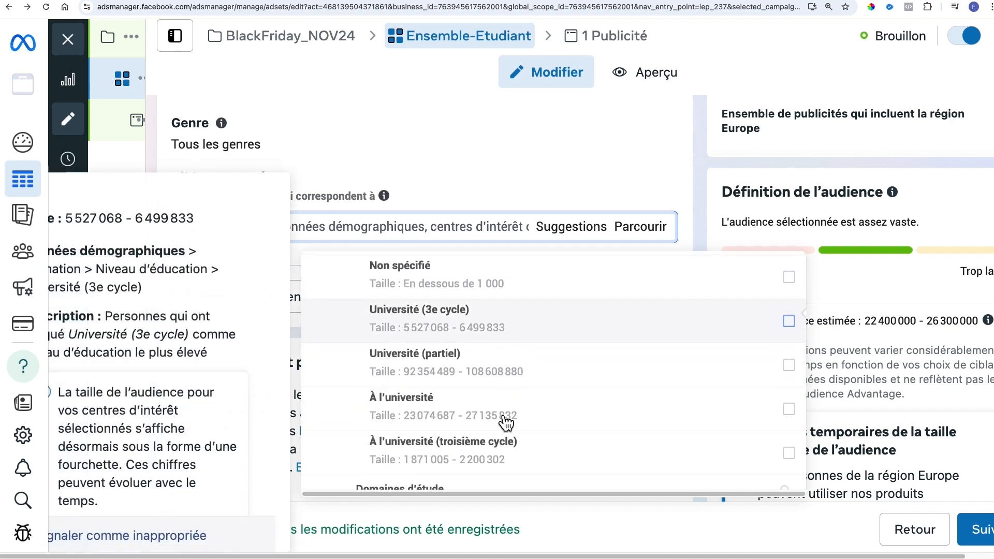
scroll(505, 422, "down", 1)
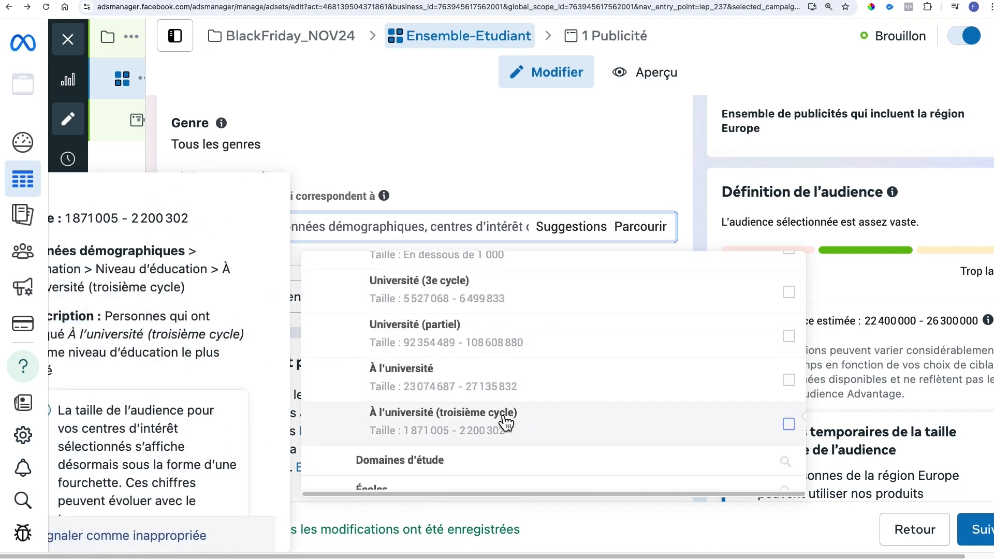
scroll(506, 422, "down", 3)
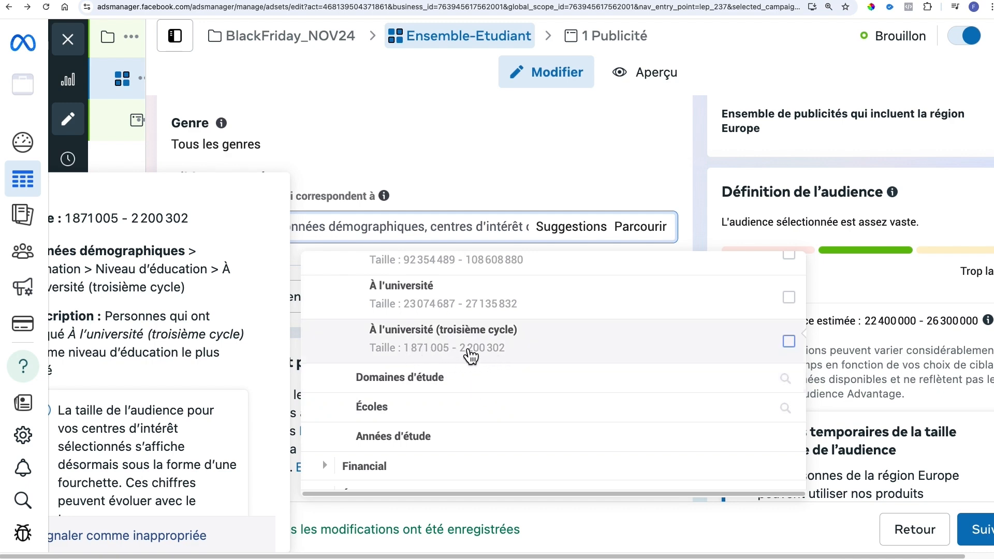
scroll(471, 356, "up", 15)
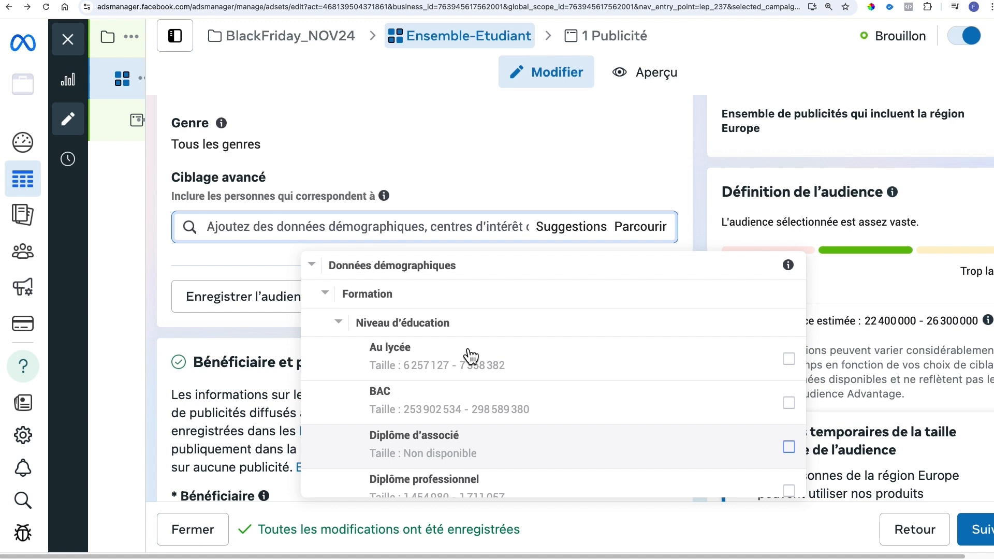
left_click(331, 299)
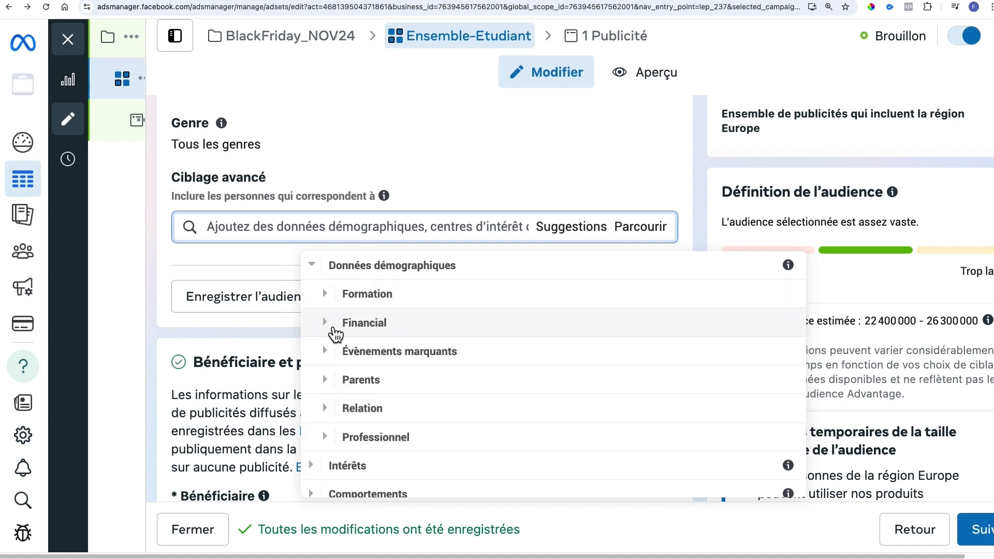
Review the household income options in the Revenus group of Financial, then collapse Financial
left_click(333, 324)
left_click(342, 311)
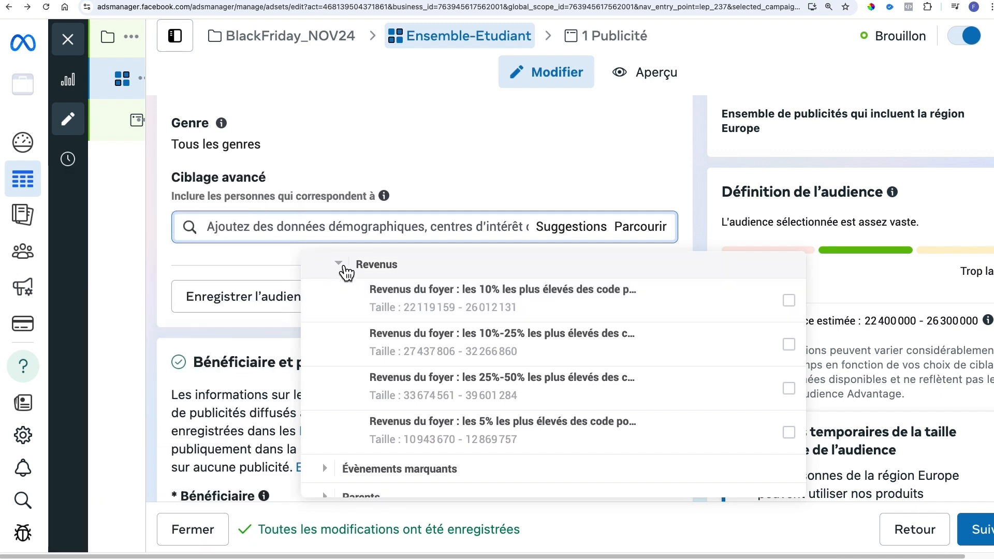
left_click(341, 265)
left_click(334, 292)
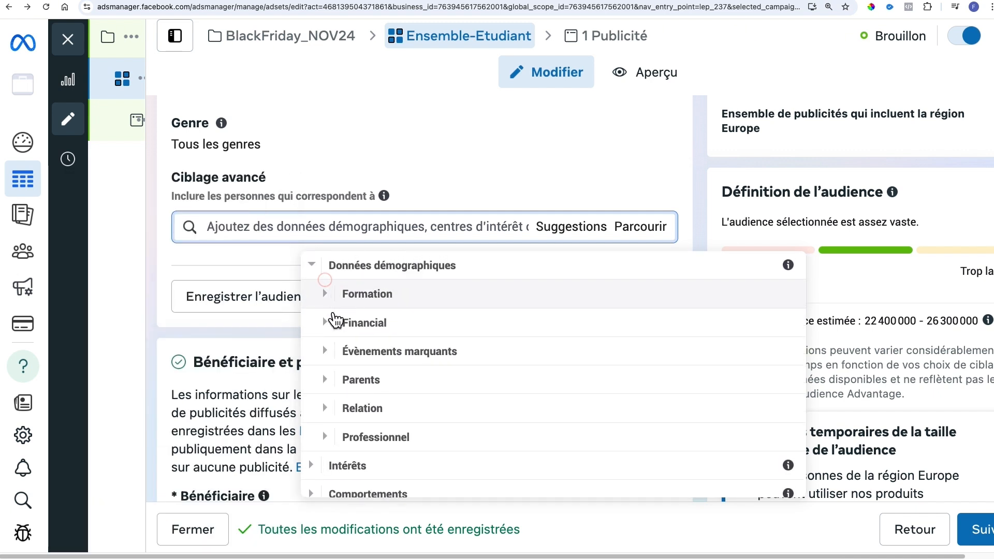
Examine the Évènements marquants options, including Anniversaire and the engaged and newlywed audiences, and collapse the category
left_click(328, 352)
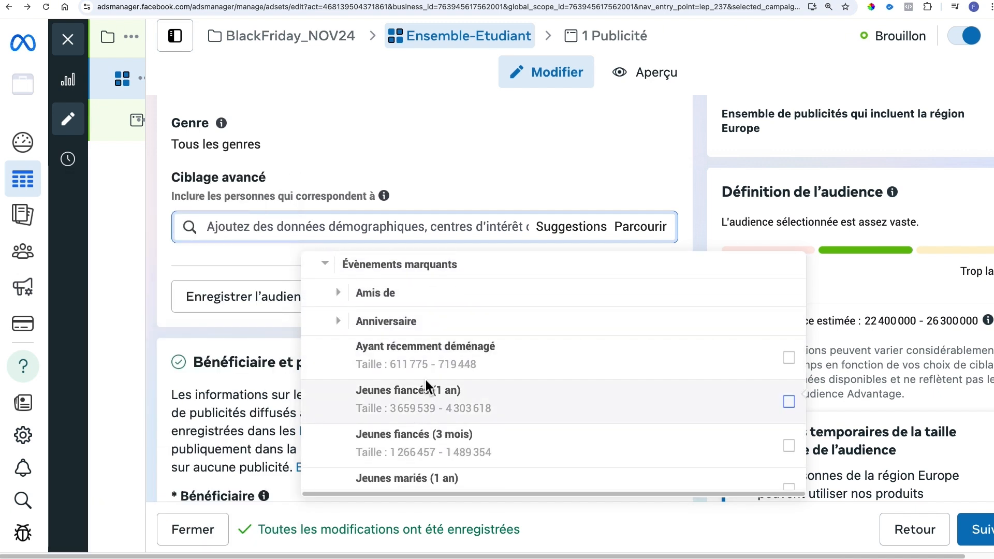
left_click(339, 321)
scroll(340, 323, "down", 1)
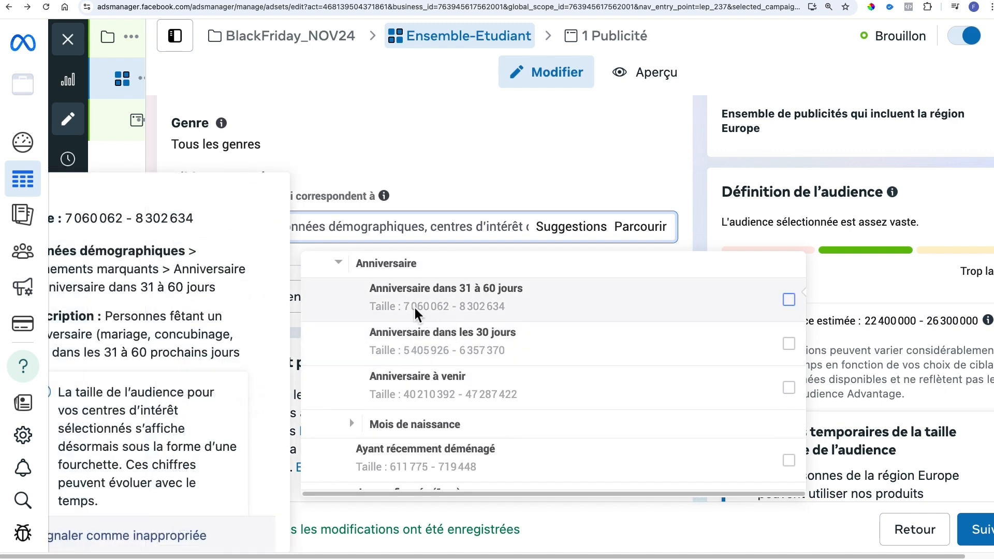
left_click(338, 263)
scroll(340, 265, "up", 1)
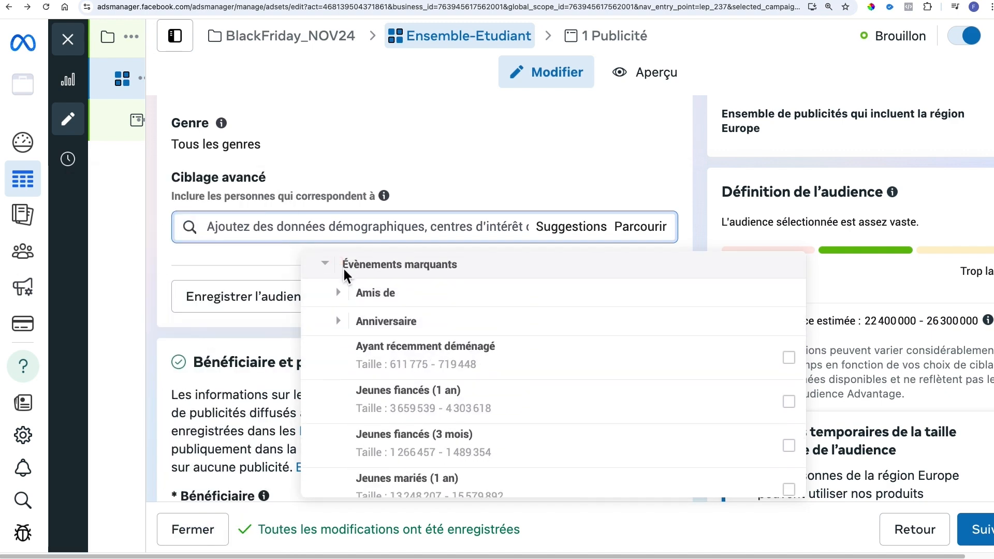
scroll(498, 393, "down", 1)
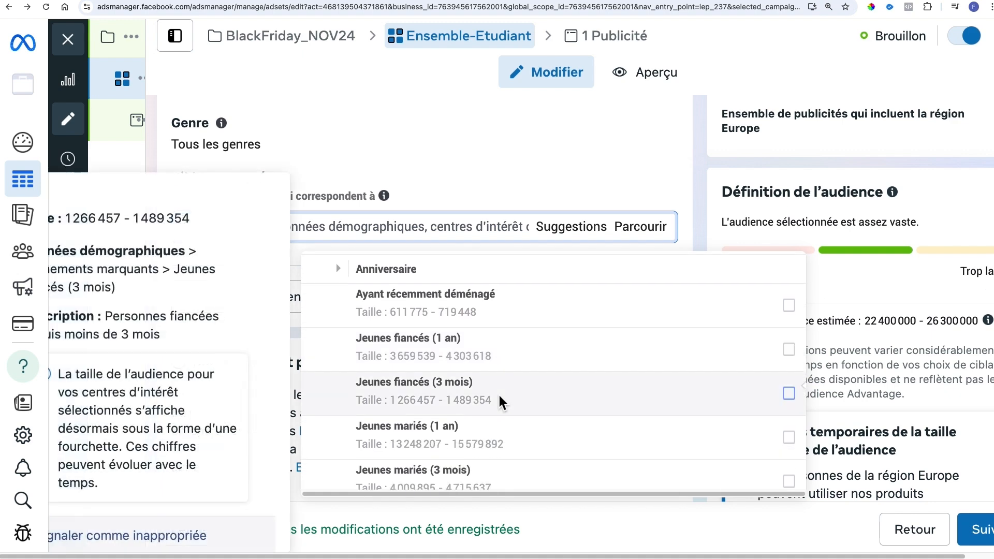
scroll(498, 393, "down", 3)
scroll(498, 392, "up", 4)
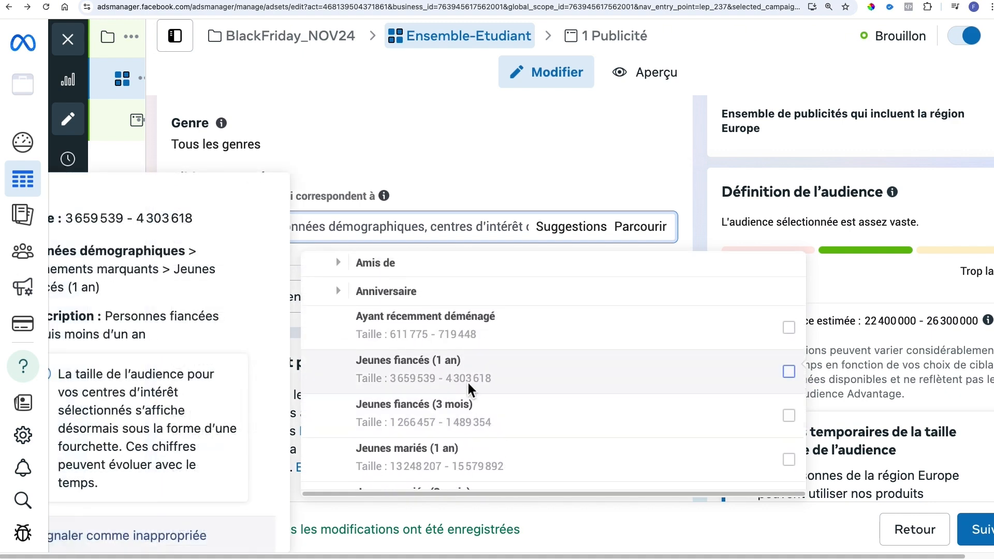
left_click(340, 327)
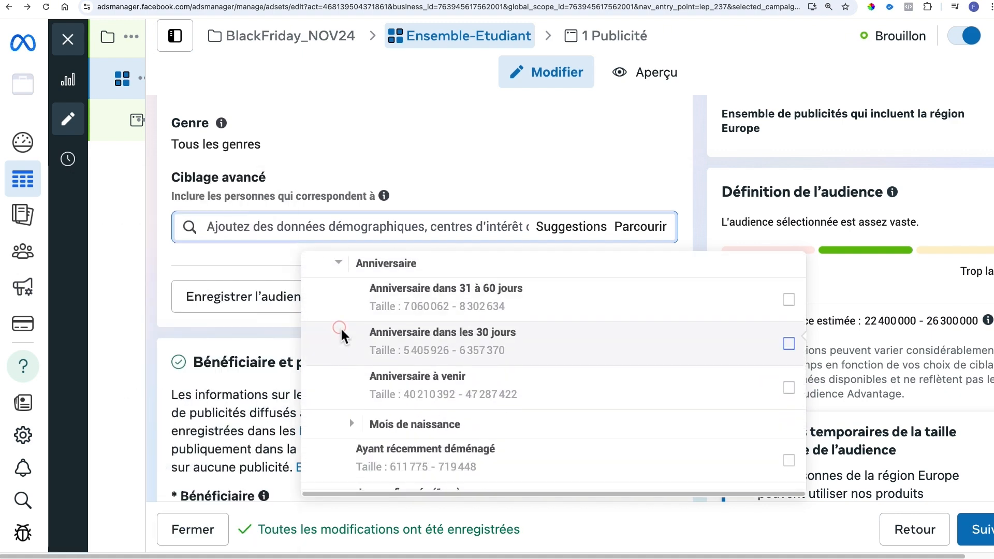
left_click(339, 263)
left_click(329, 266)
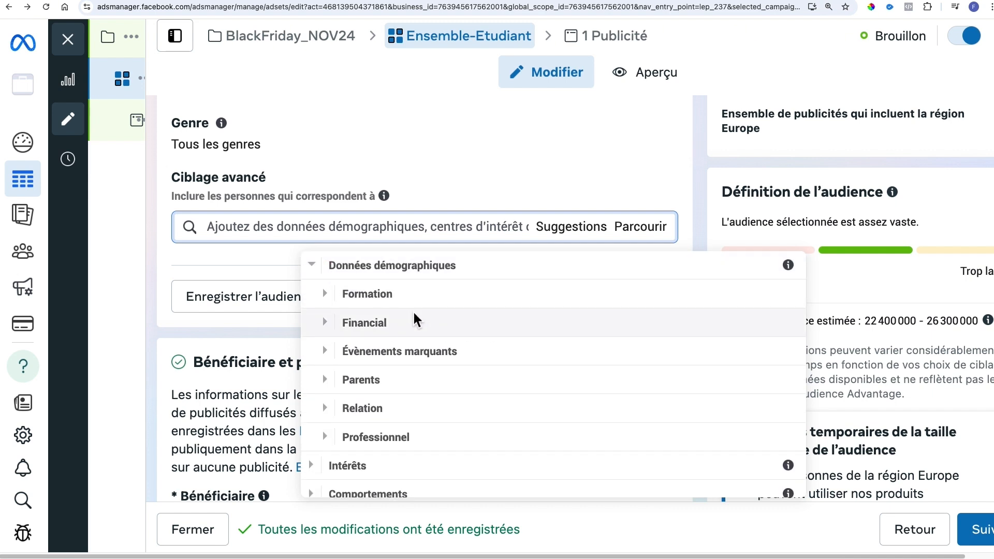
Review the Tous les parents options by children's age within Parents, and collapse the category without selecting any
scroll(336, 386, "down", 1)
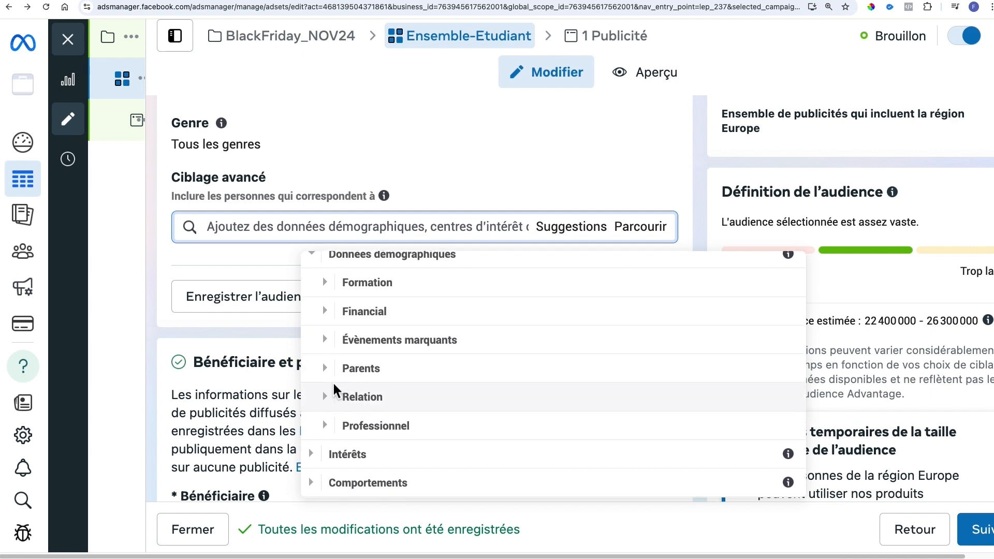
left_click(335, 370)
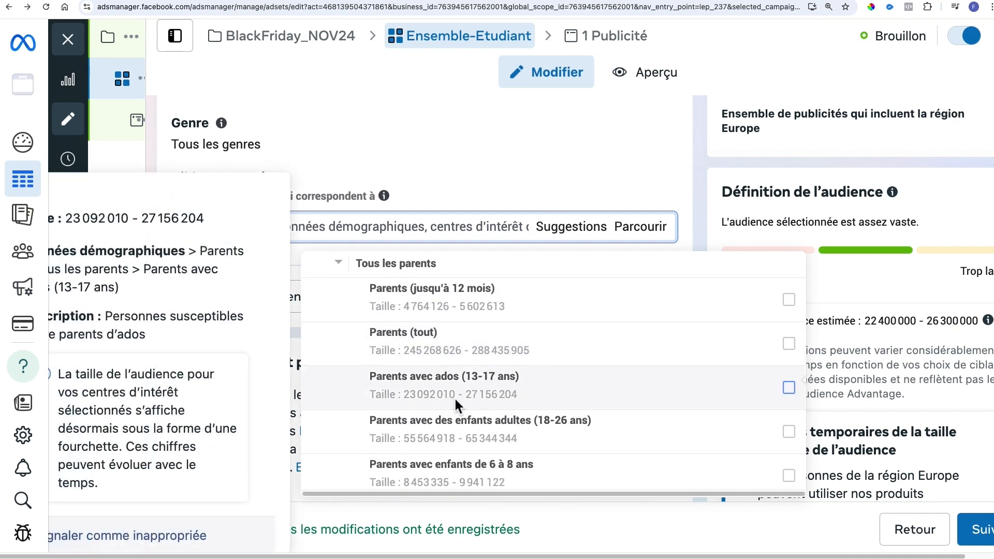
scroll(619, 433, "down", 4)
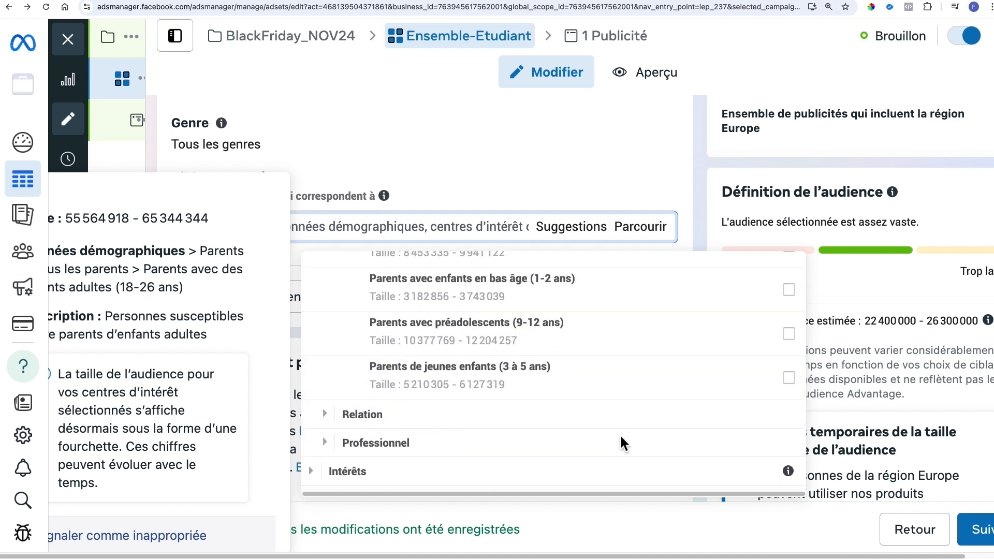
scroll(619, 437, "up", 4)
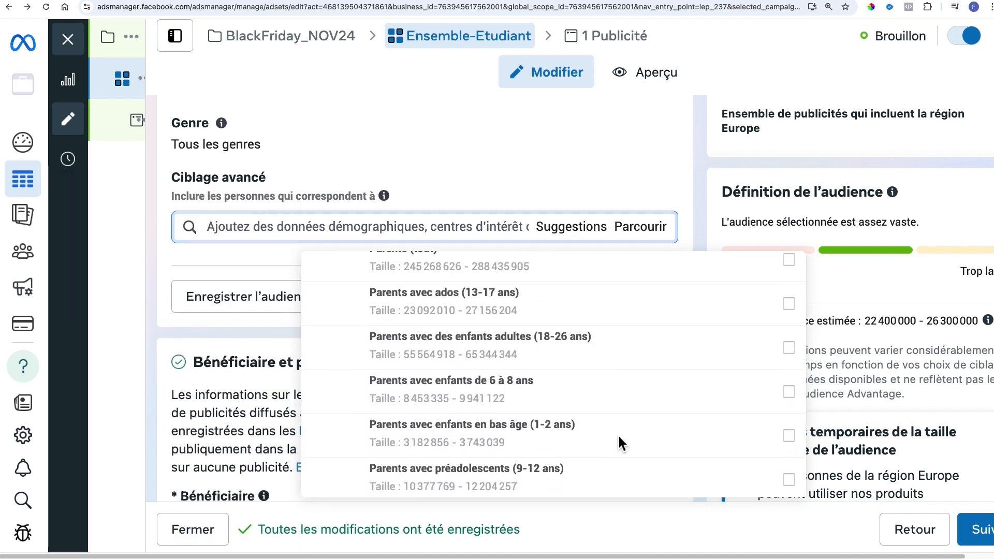
scroll(618, 442, "up", 3)
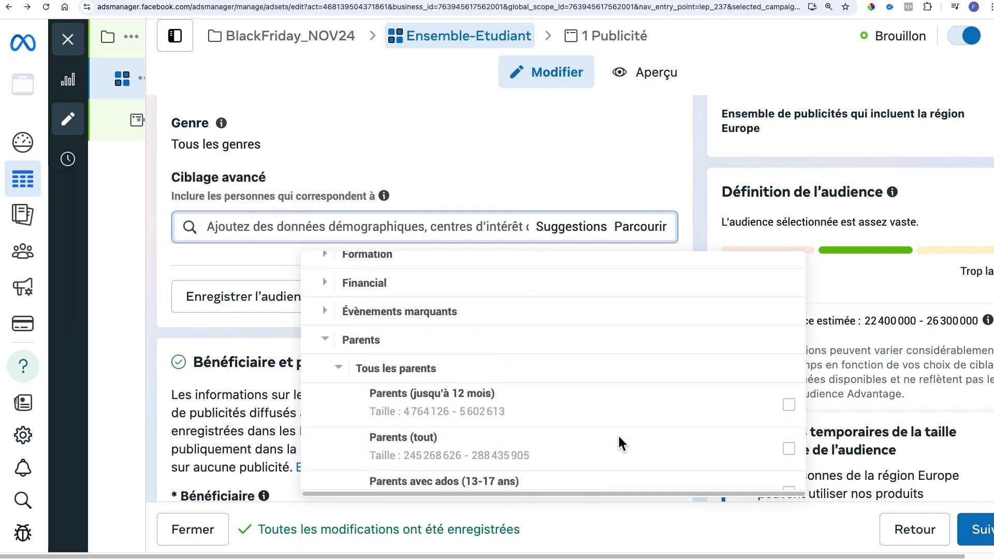
left_click(321, 340)
Review the Situation amoureuse options in the Relation group, and collapse Relation without selecting any
left_click(326, 409)
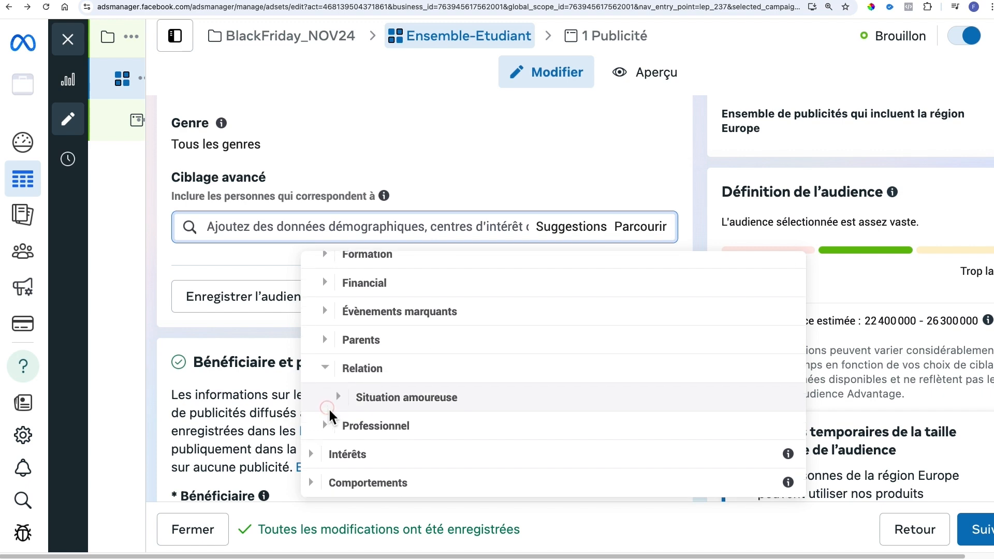
left_click(339, 397)
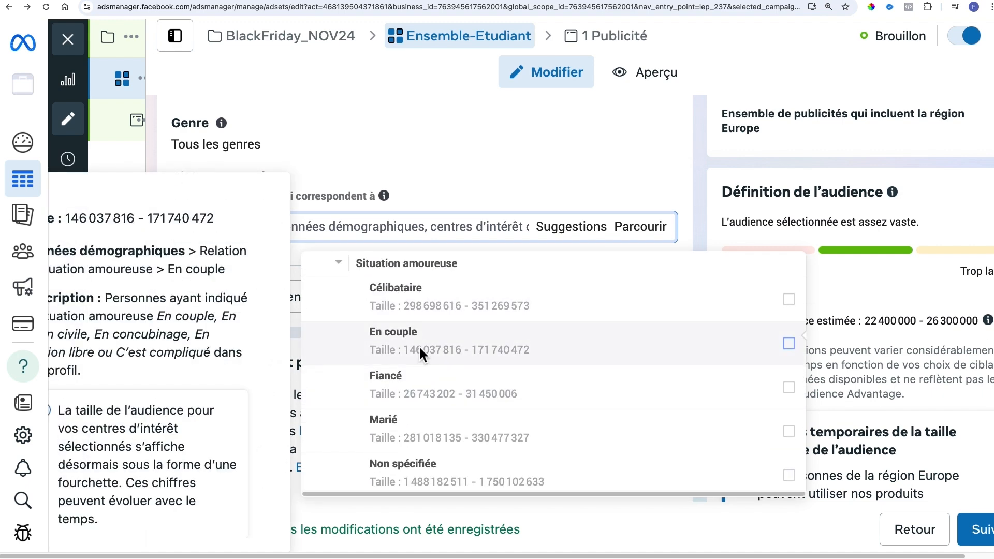
left_click(339, 263)
left_click(327, 369)
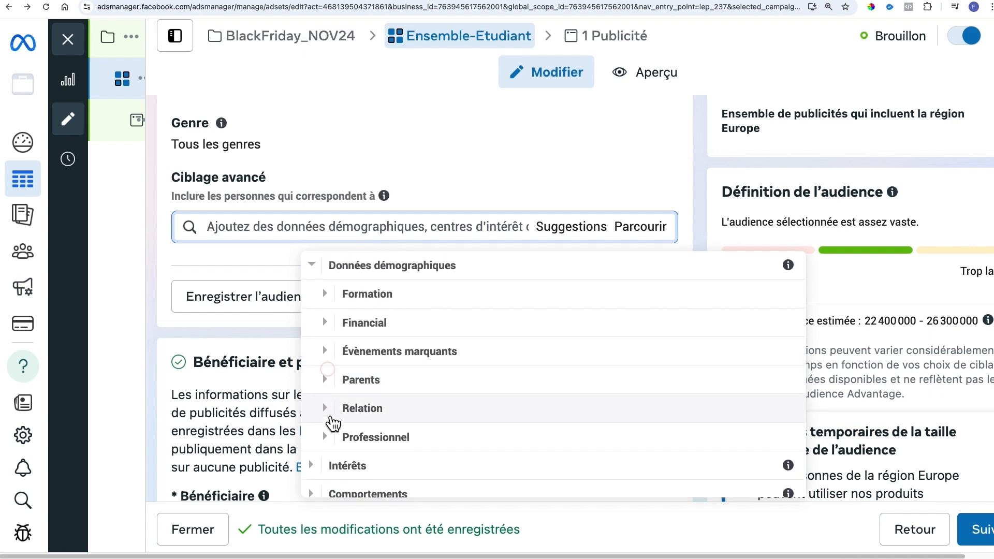
Examine the Secteurs d'activité options within Professionnel, from business and finance to B2B company employees, and collapse Données démographiques without selecting any
left_click(325, 436)
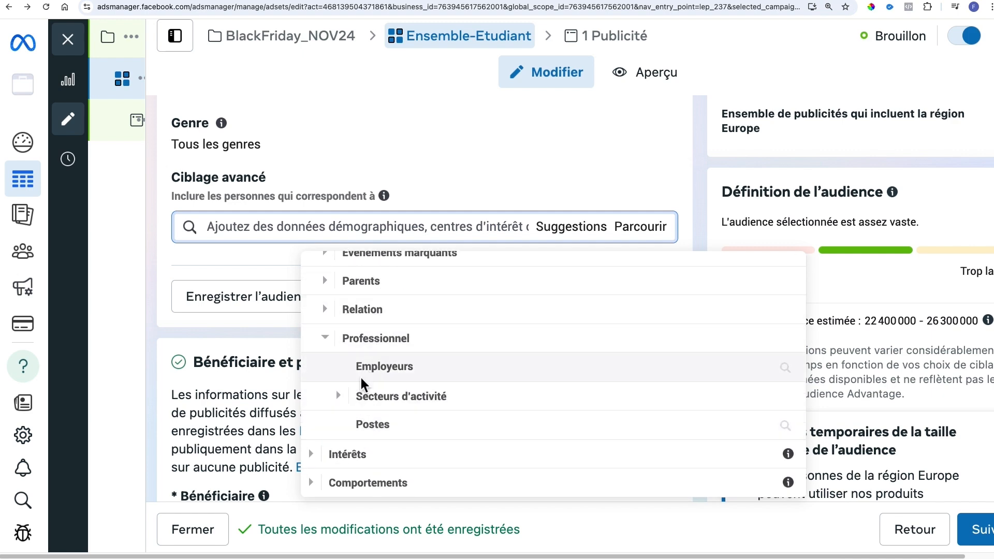
left_click(339, 395)
scroll(342, 393, "down", 2)
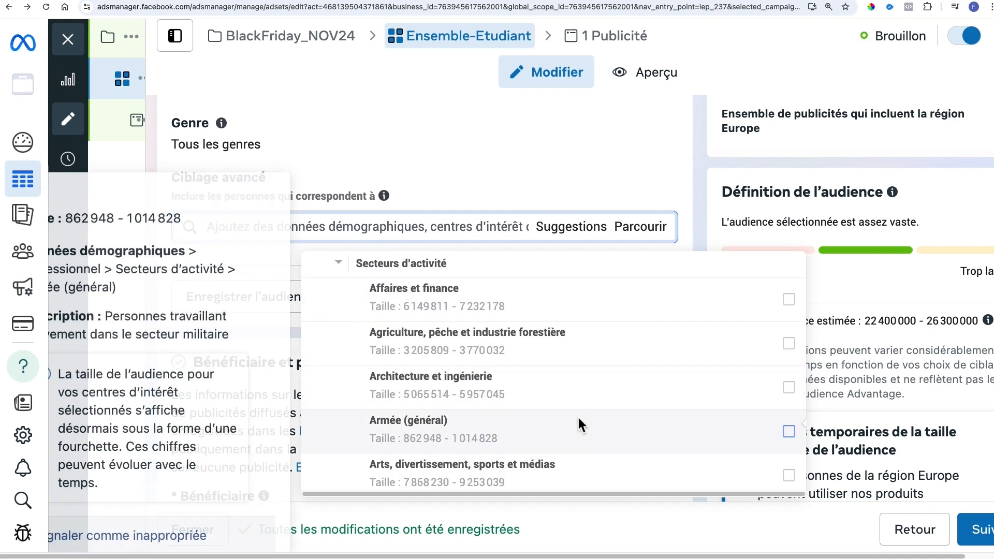
scroll(621, 405, "down", 4)
scroll(624, 405, "down", 4)
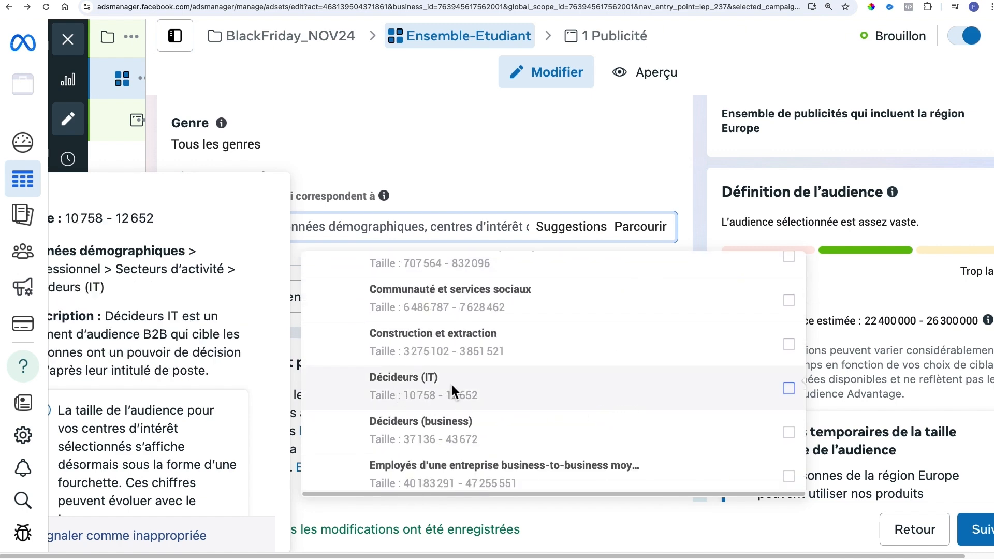
scroll(466, 385, "down", 2)
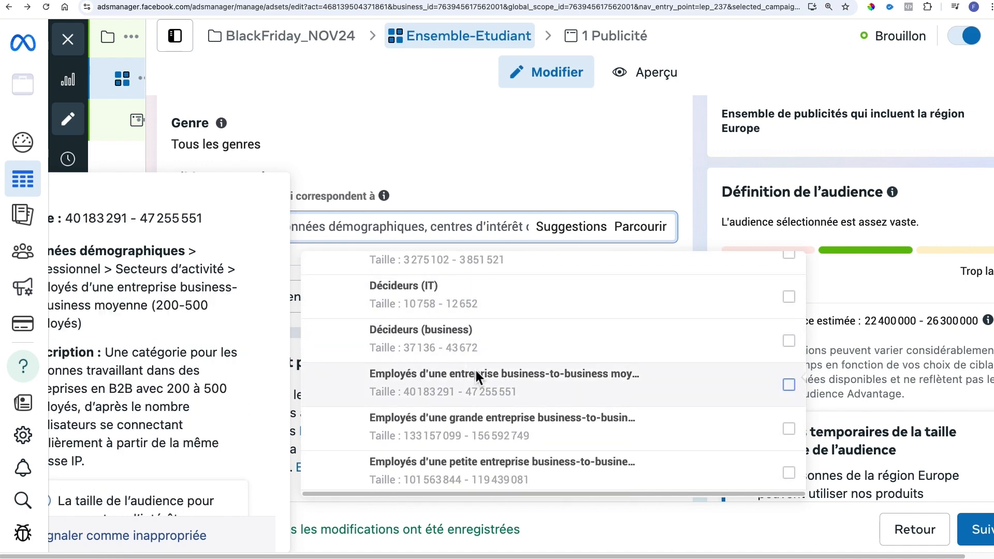
scroll(475, 370, "up", 4)
scroll(567, 375, "up", 4)
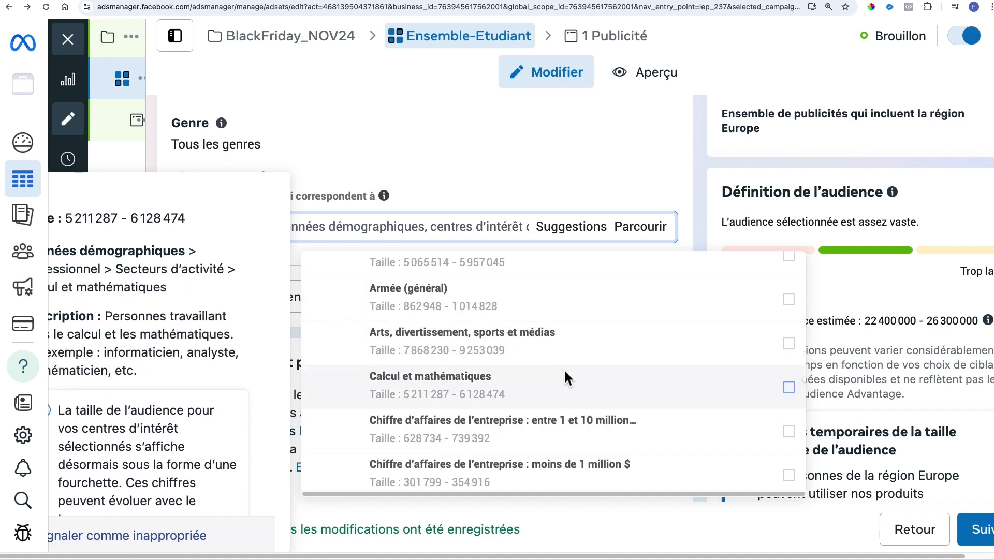
scroll(563, 368, "up", 3)
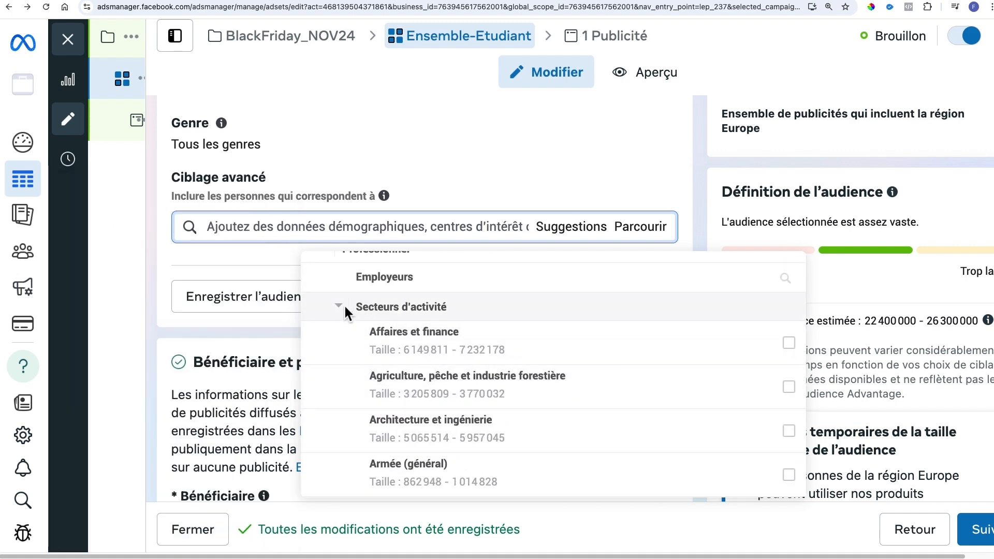
left_click(340, 307)
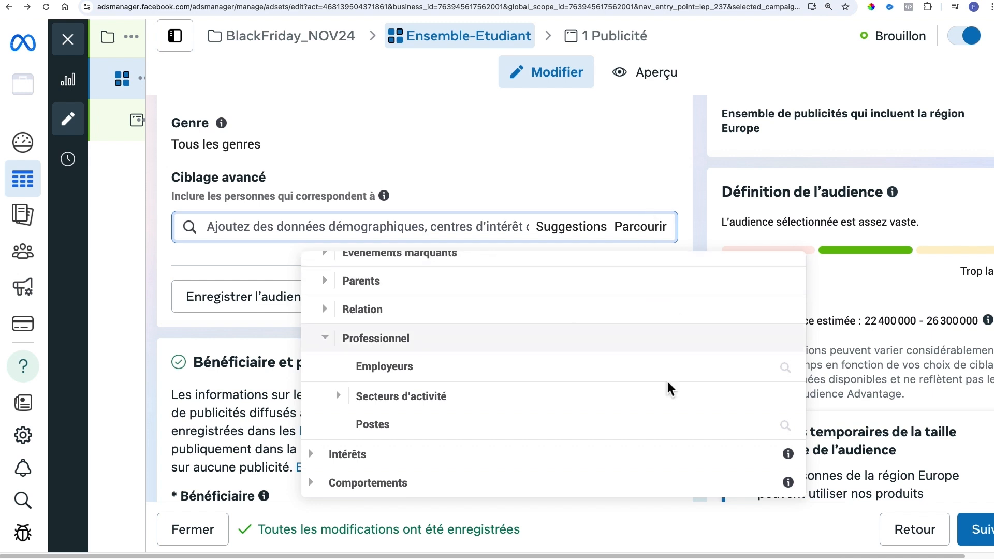
left_click(326, 338)
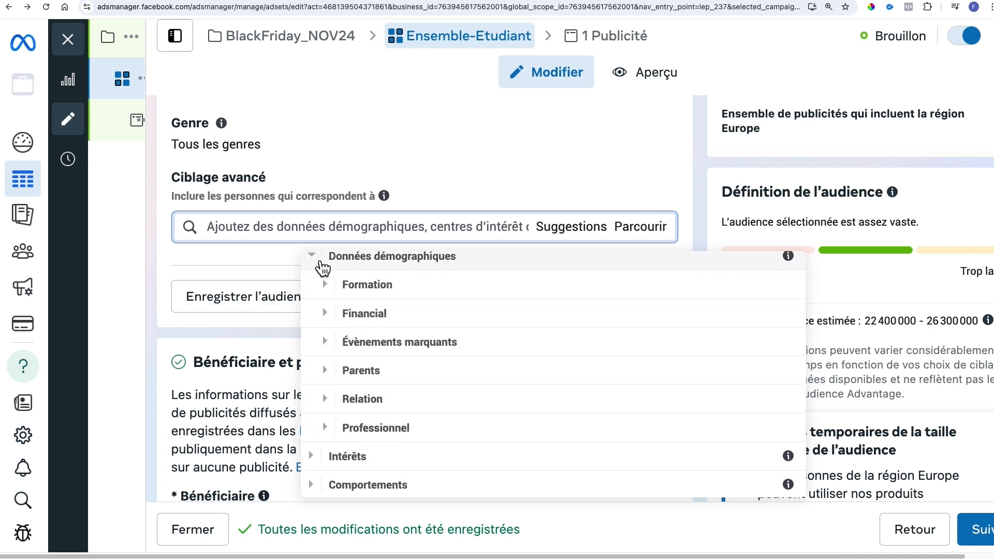
left_click(317, 263)
Explore Food and drink (consumables) within Intérêts, including its Alcoholic beverages options, and collapse the group without selecting any
left_click(310, 294)
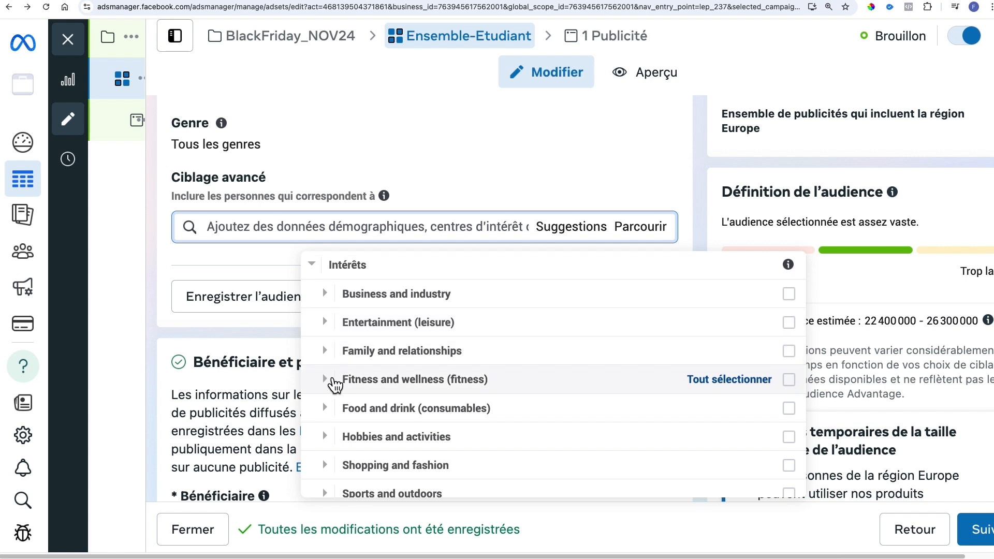
scroll(335, 386, "down", 2)
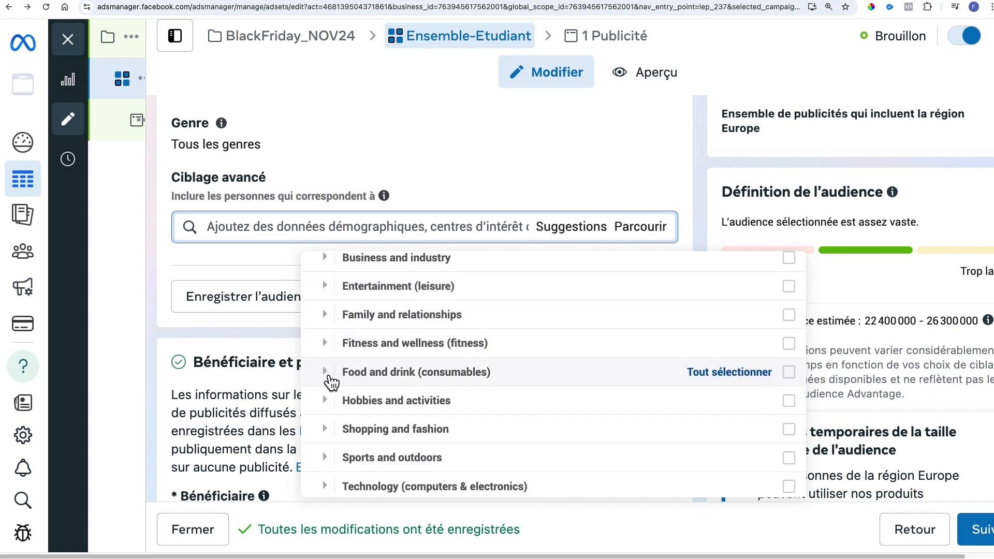
scroll(334, 379, "down", 1)
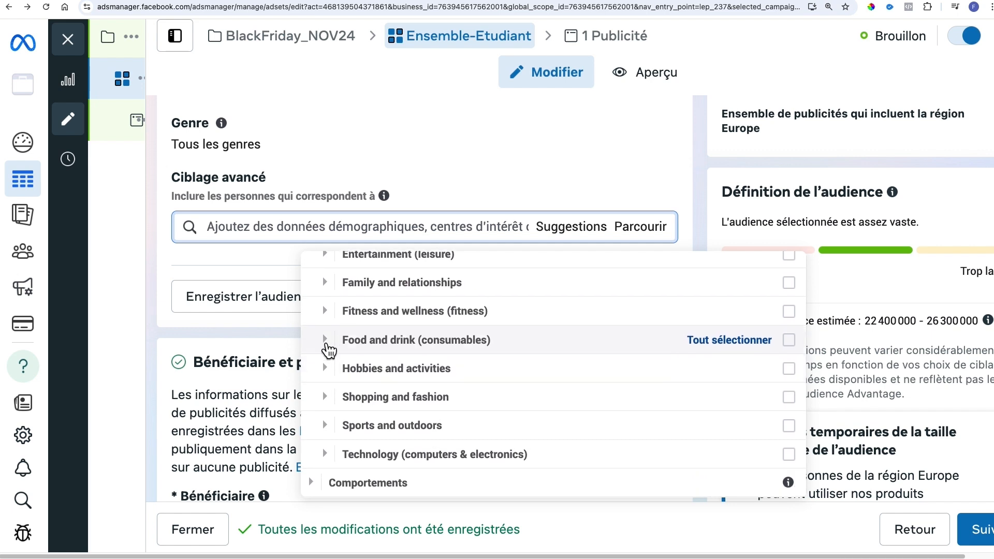
left_click(325, 344)
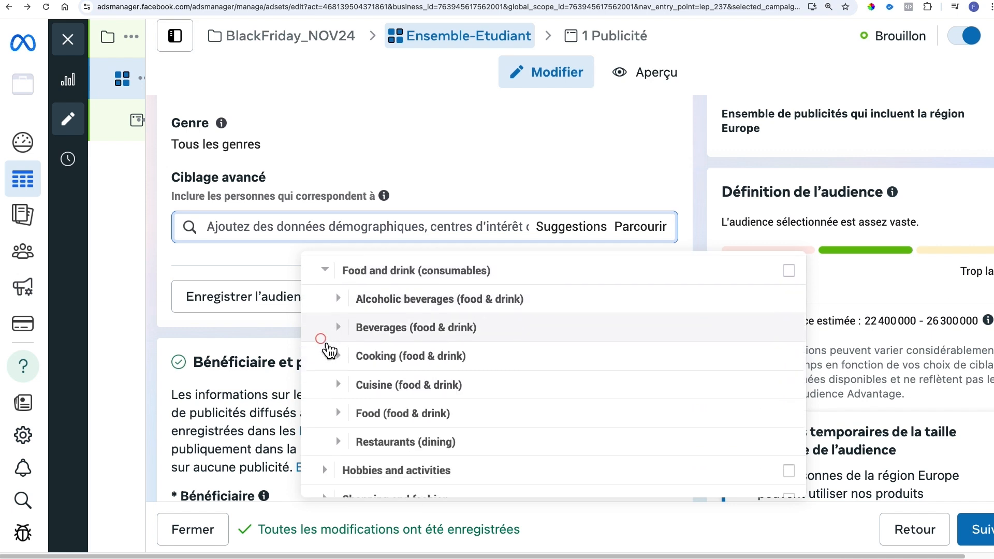
left_click(338, 291)
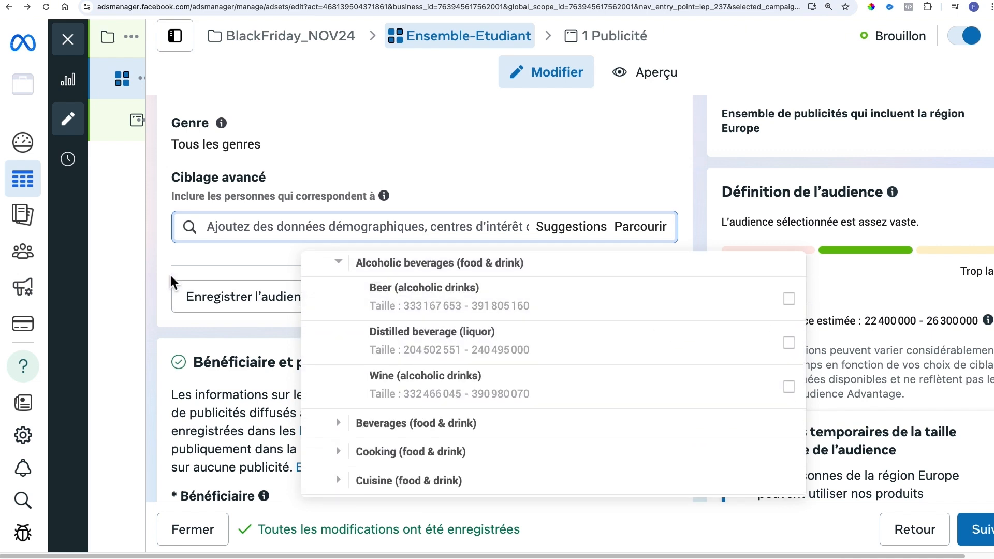
scroll(510, 427, "up", 4)
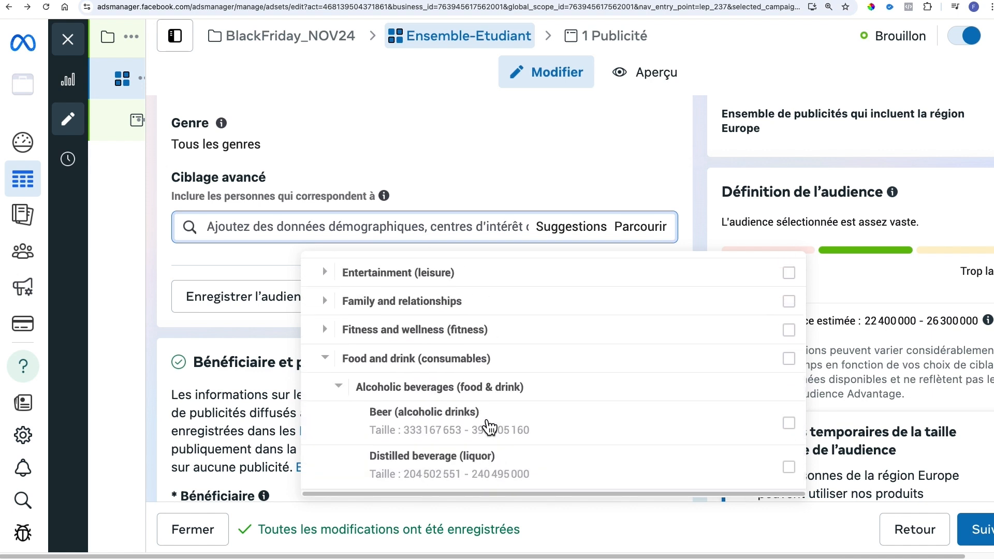
left_click(347, 389)
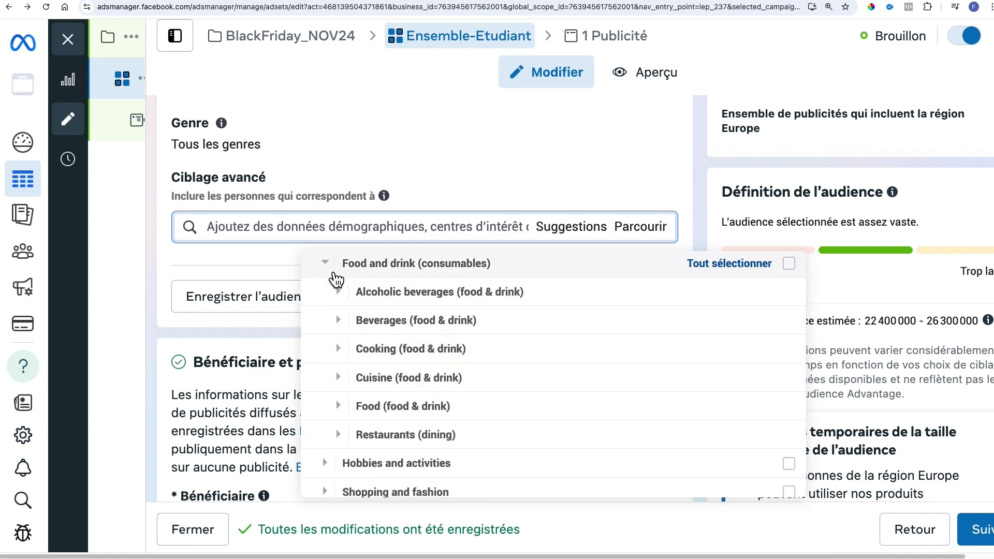
left_click(331, 267)
Look over the main Intérêts groups, from Business and industry to Technology, and collapse Intérêts
scroll(417, 396, "up", 2)
scroll(417, 396, "down", 2)
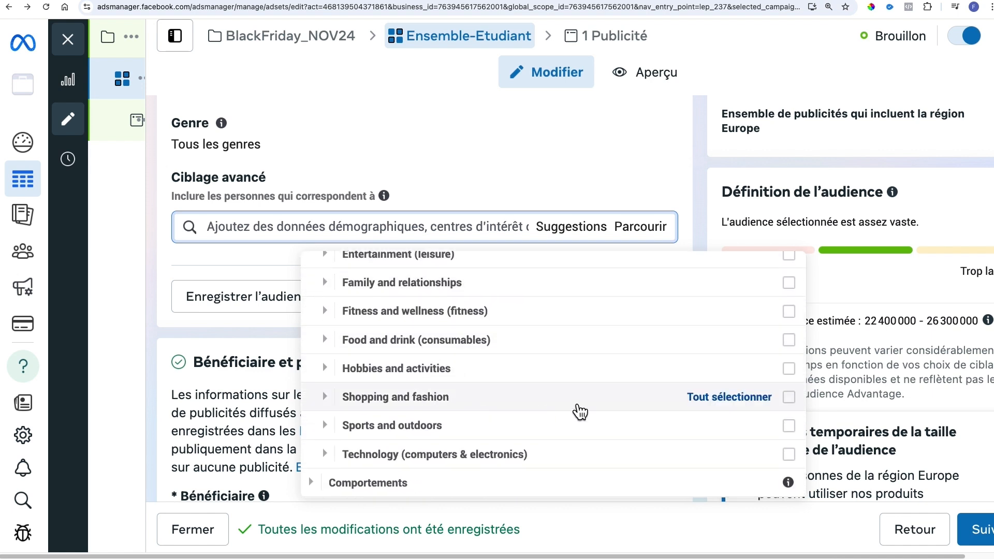
scroll(604, 428, "up", 3)
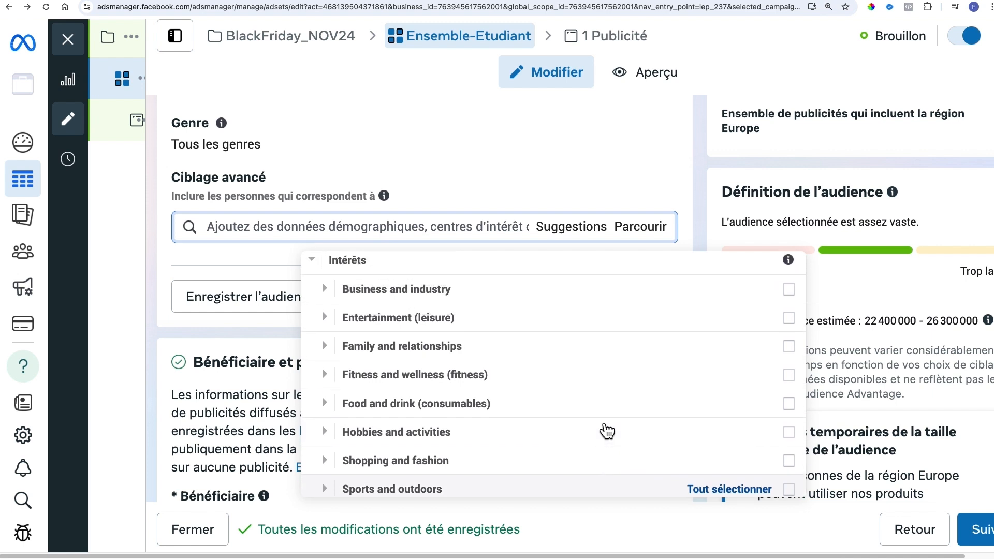
scroll(606, 429, "down", 3)
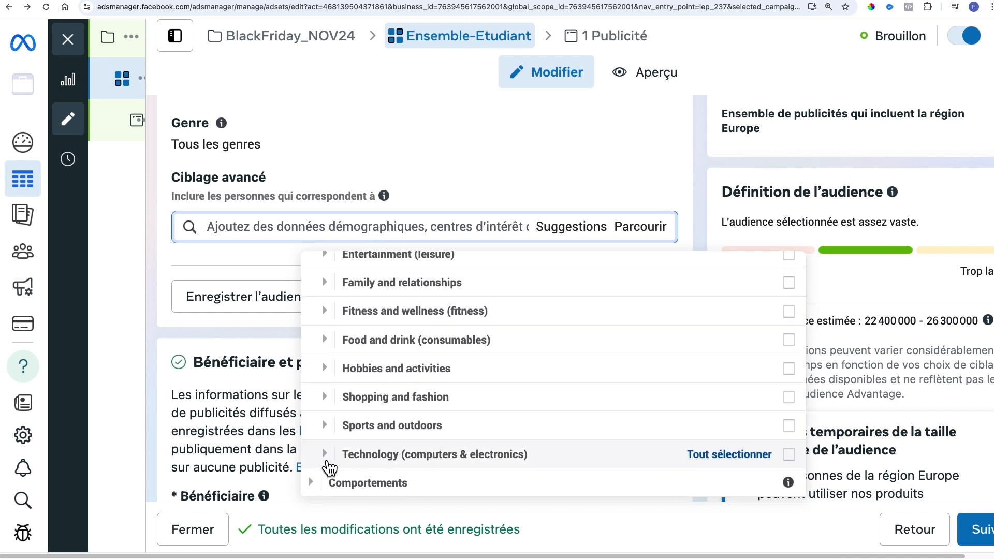
scroll(316, 331, "up", 3)
left_click(315, 294)
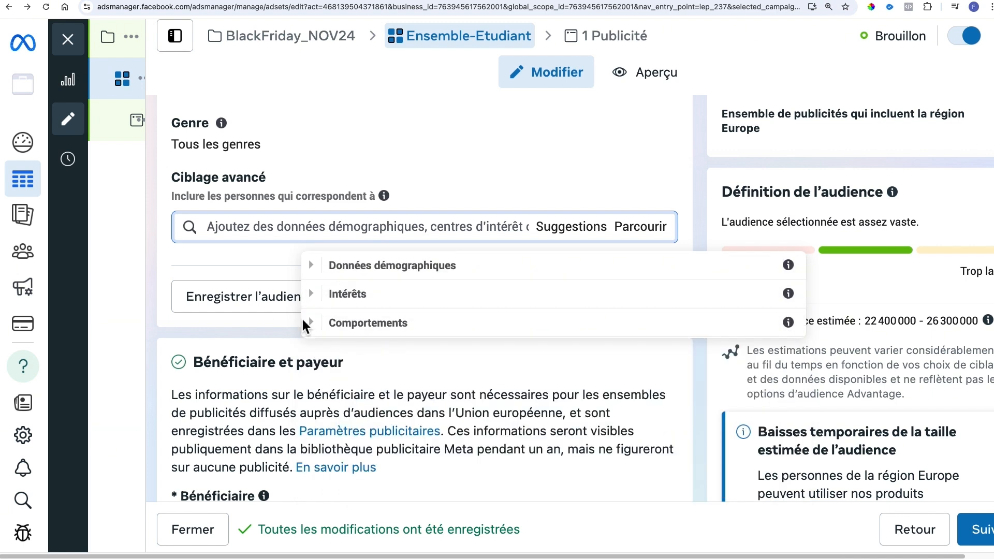
Browse the Comportements category, reviewing the Anniversaire option and expanding the Expats audiences
left_click(320, 330)
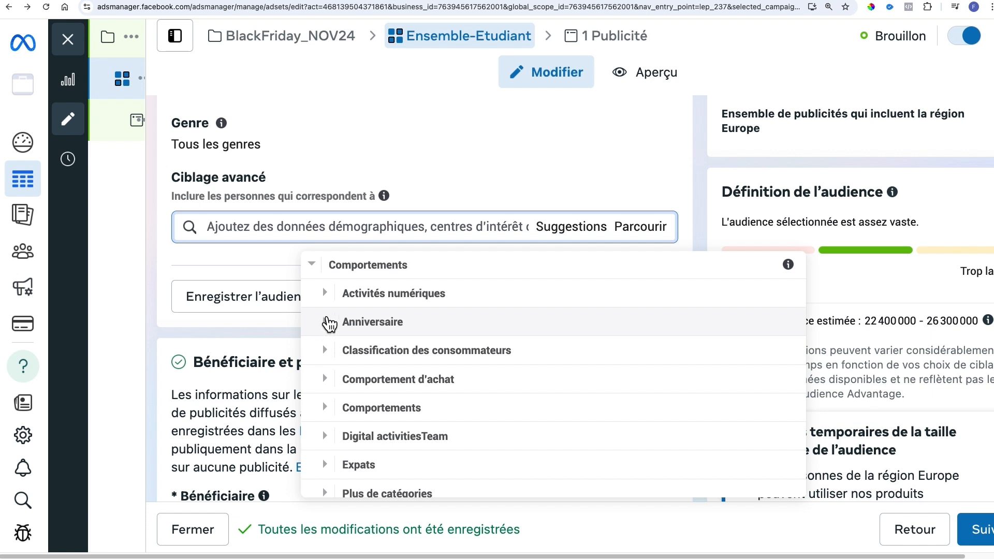
left_click(327, 325)
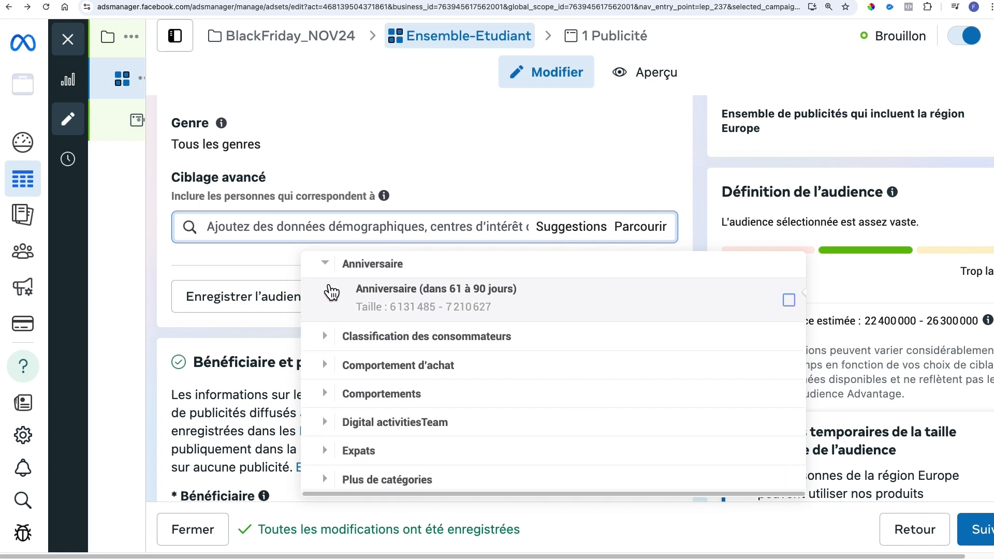
left_click(330, 261)
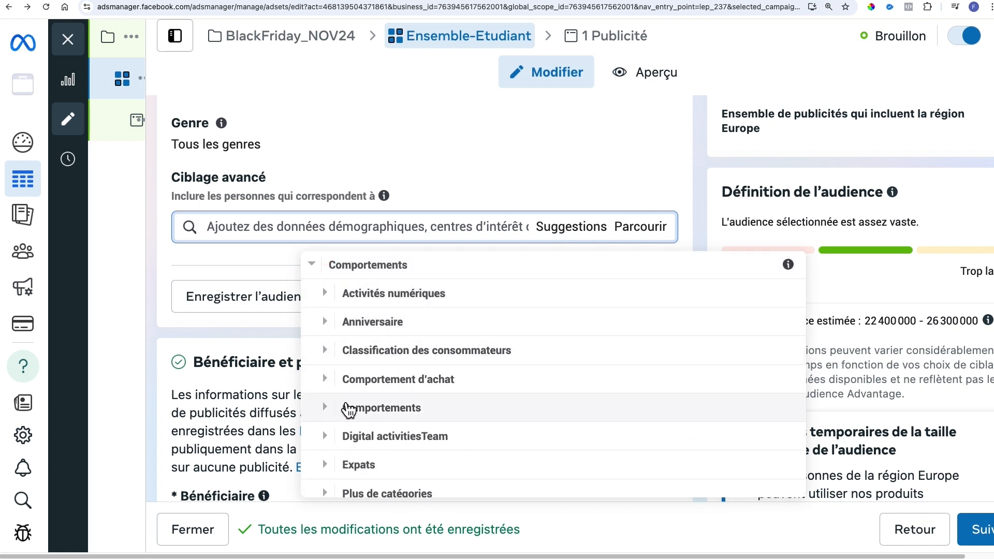
scroll(339, 411, "down", 3)
left_click(333, 372)
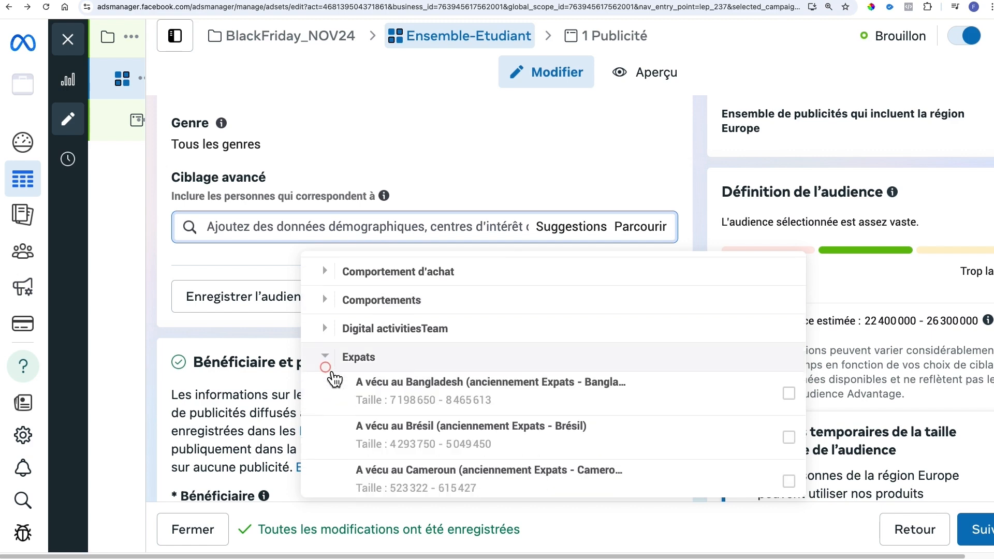
Examine the Expats entries and the Acheteurs actifs option under Comportement d'achat in the behaviour targeting categories
scroll(333, 377, "down", 3)
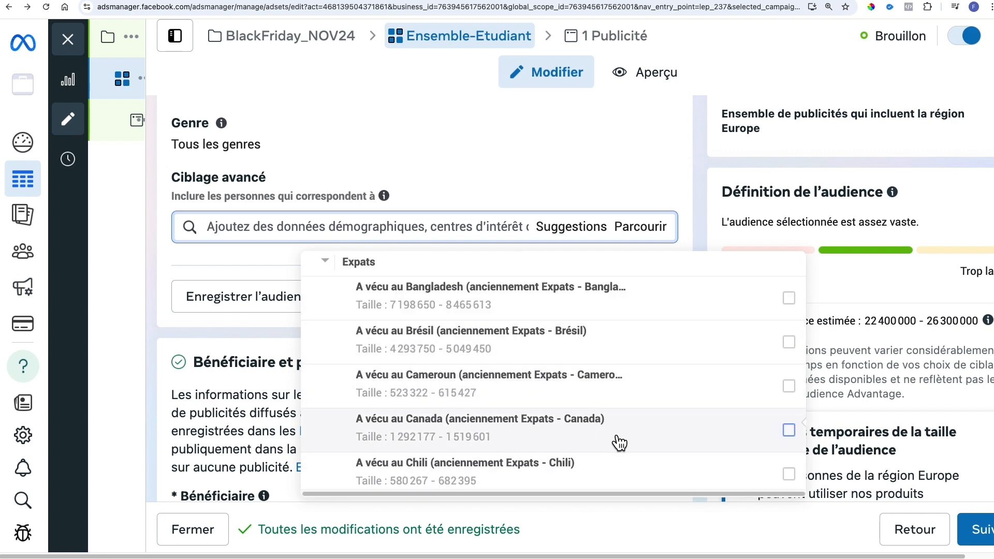
scroll(588, 424, "down", 3)
scroll(586, 423, "down", 4)
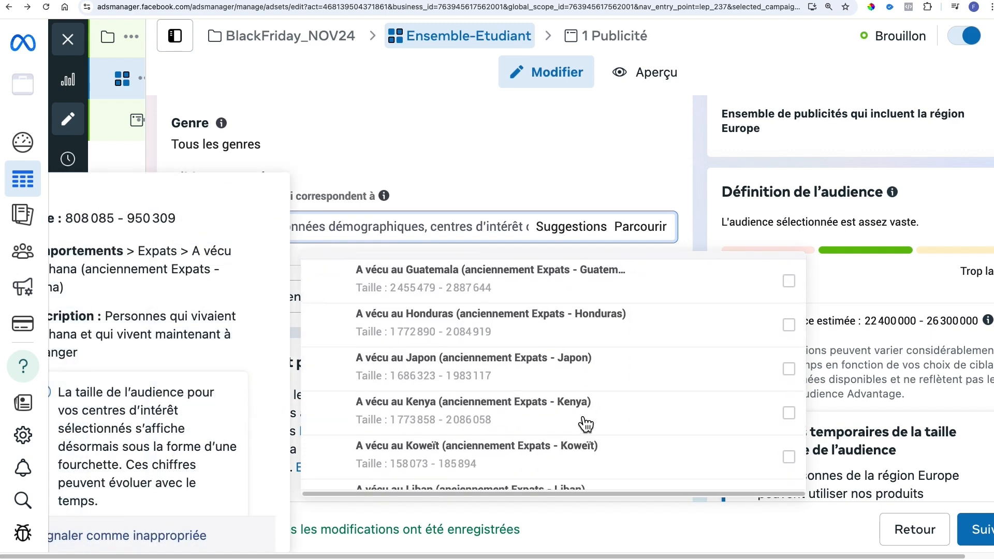
scroll(584, 422, "up", 15)
scroll(356, 375, "down", 3)
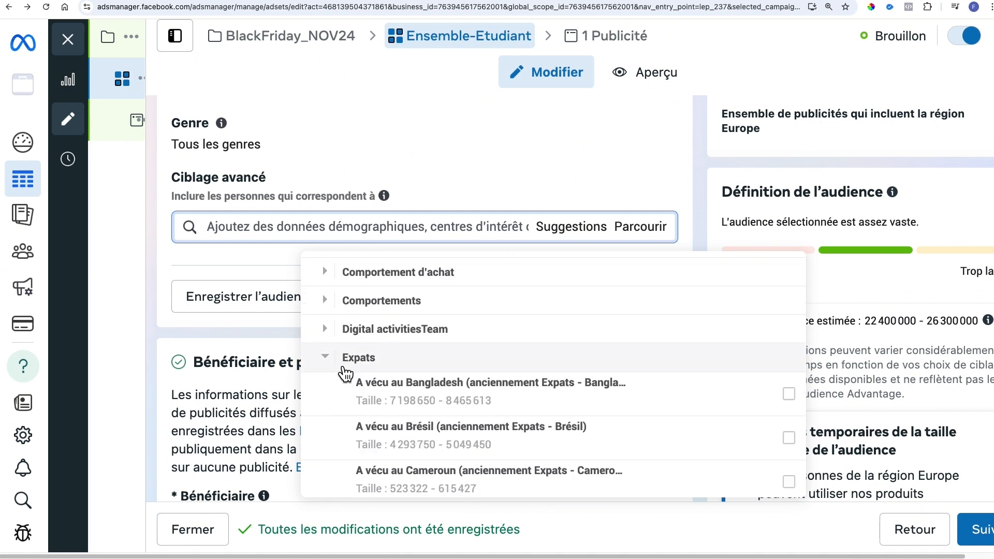
left_click(325, 357)
scroll(486, 392, "down", 2)
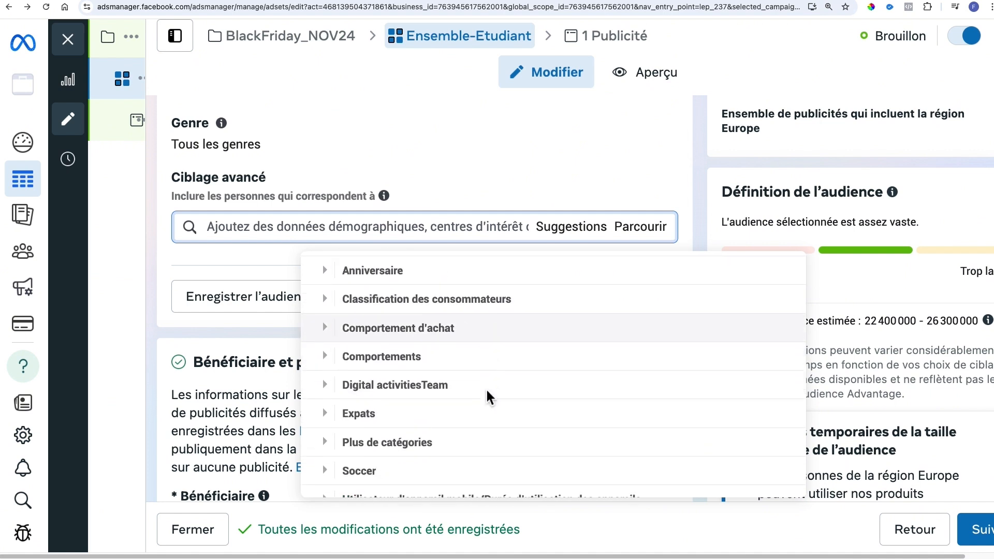
scroll(486, 393, "down", 1)
scroll(486, 387, "up", 1)
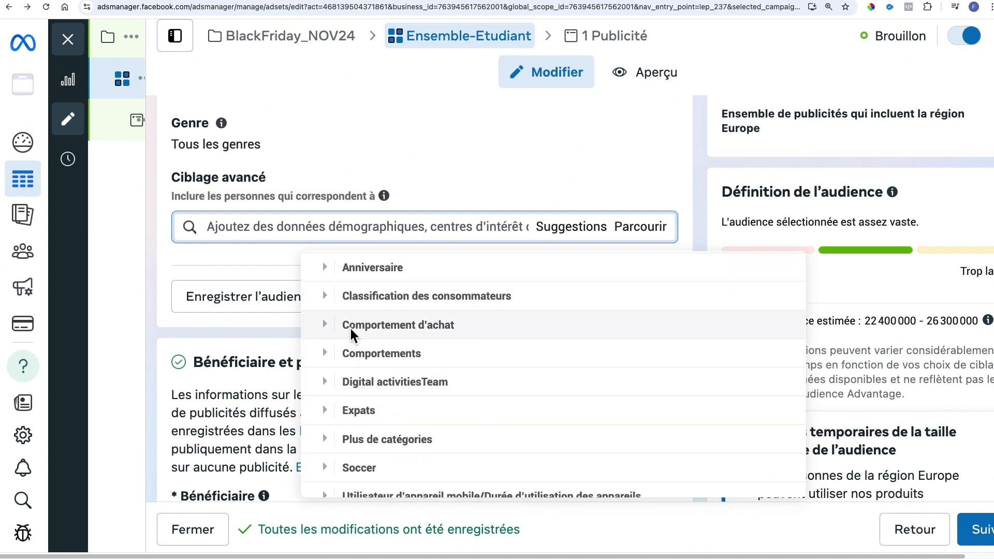
left_click(325, 325)
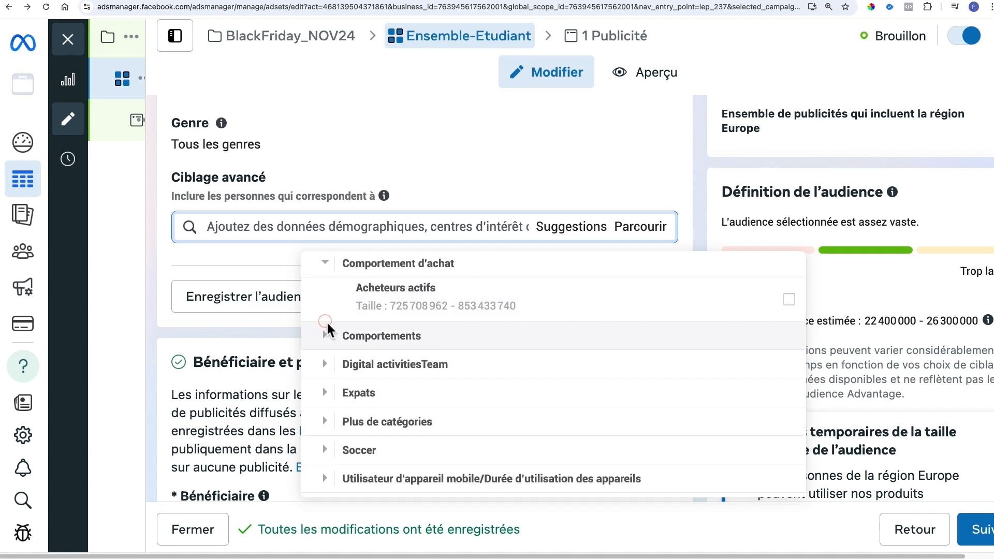
mouse_move(421, 305)
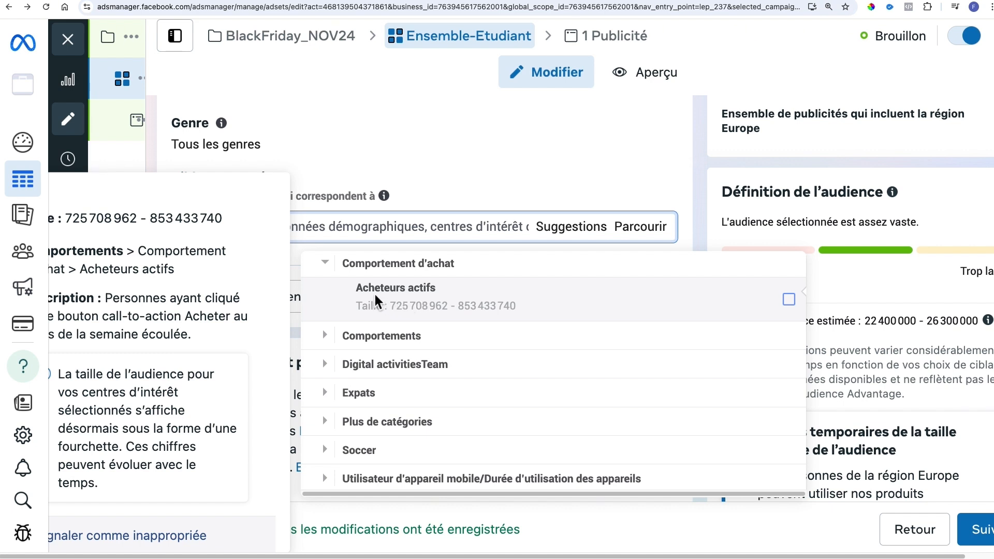
Add the Advertising (marketing) interest from Business and industry to the ad set's advanced targeting
scroll(346, 289, "up", 3)
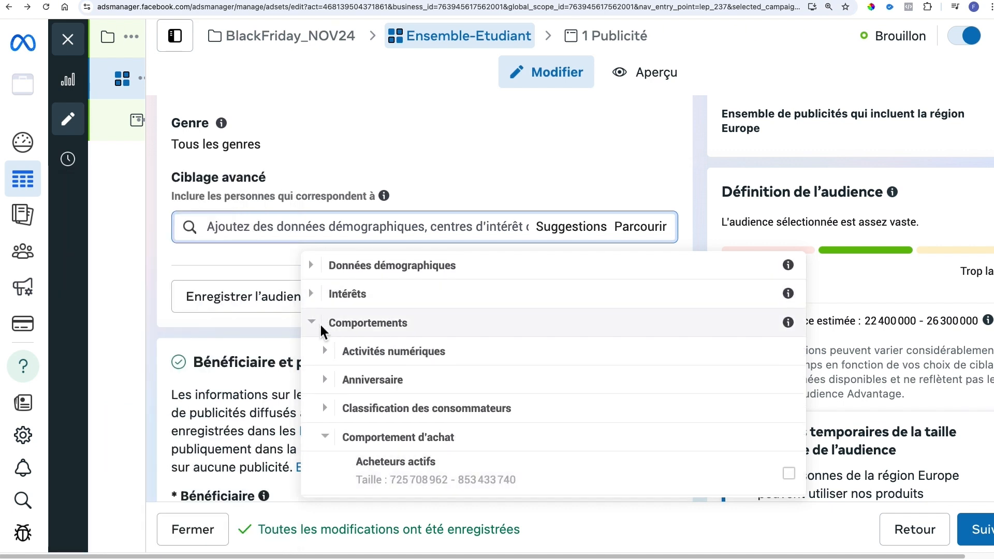
left_click(315, 295)
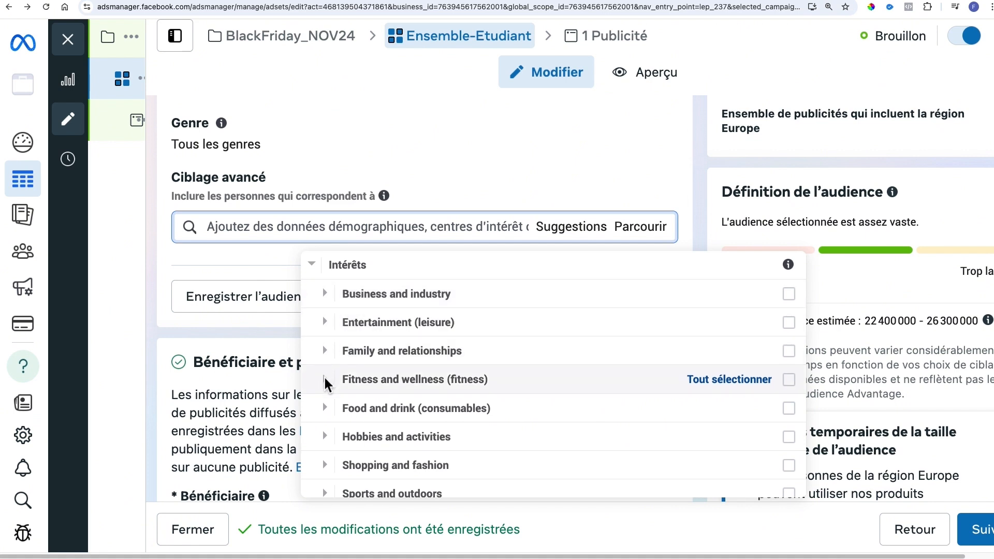
left_click(325, 295)
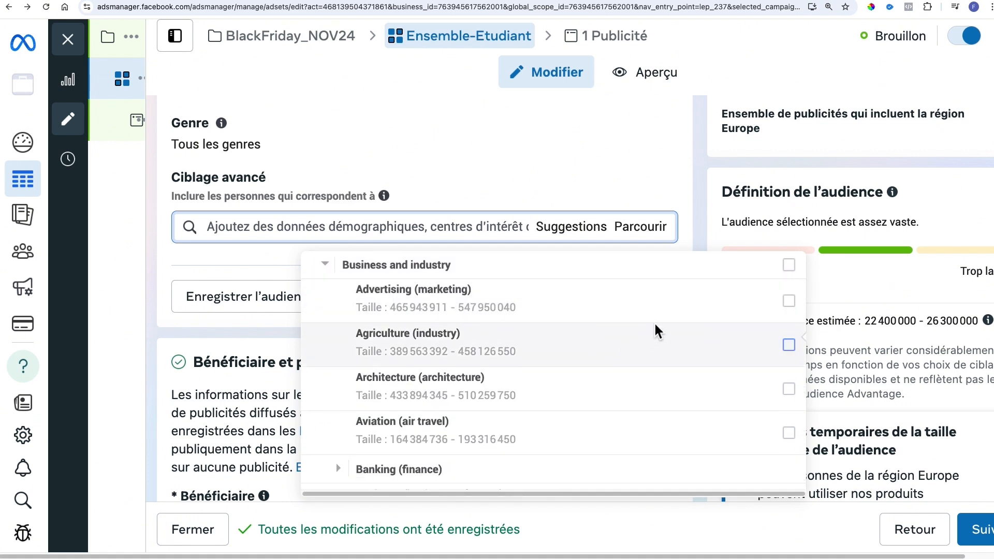
left_click(788, 301)
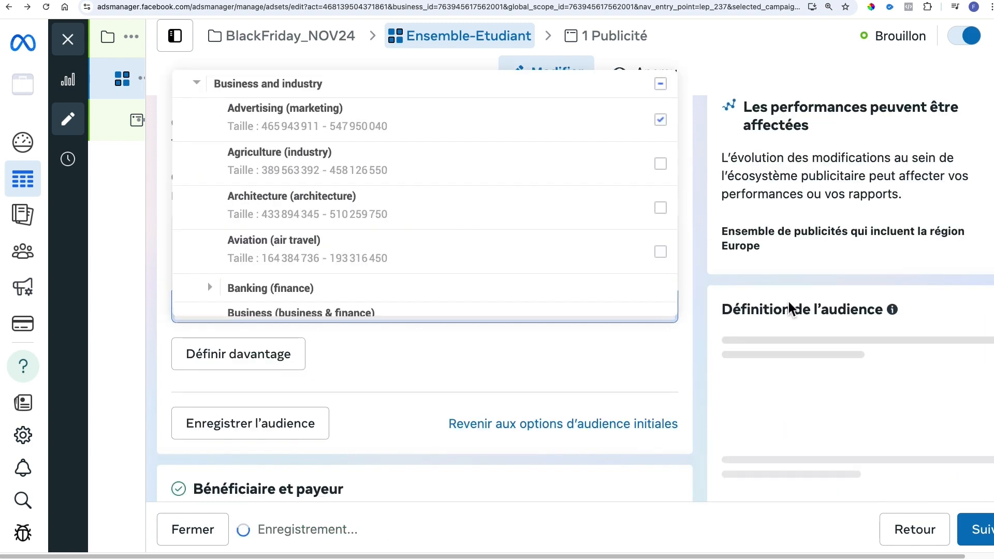
left_click(392, 346)
mouse_move(286, 266)
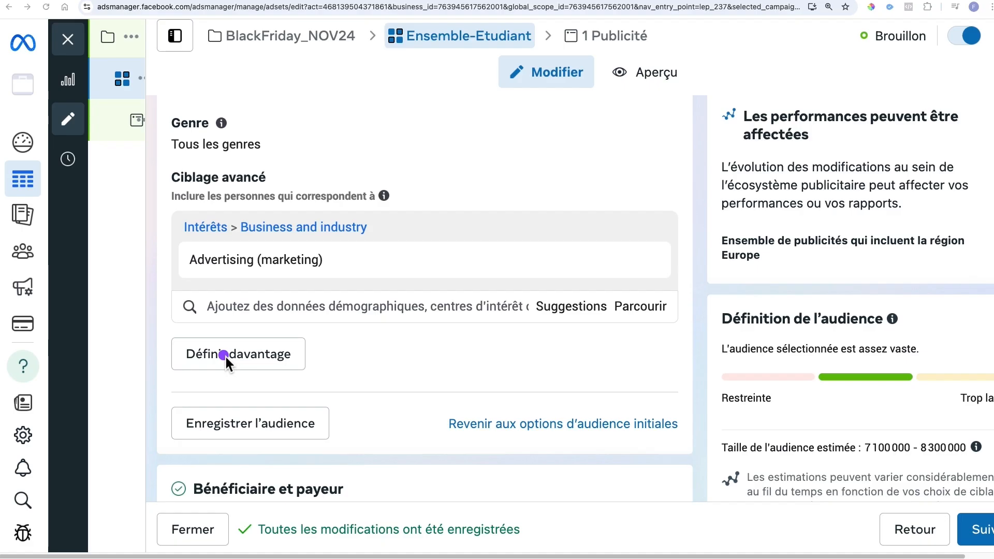
Narrow the audience to people who must also match Acheteurs actifs from the Comportement d'achat behaviours
left_click(252, 366)
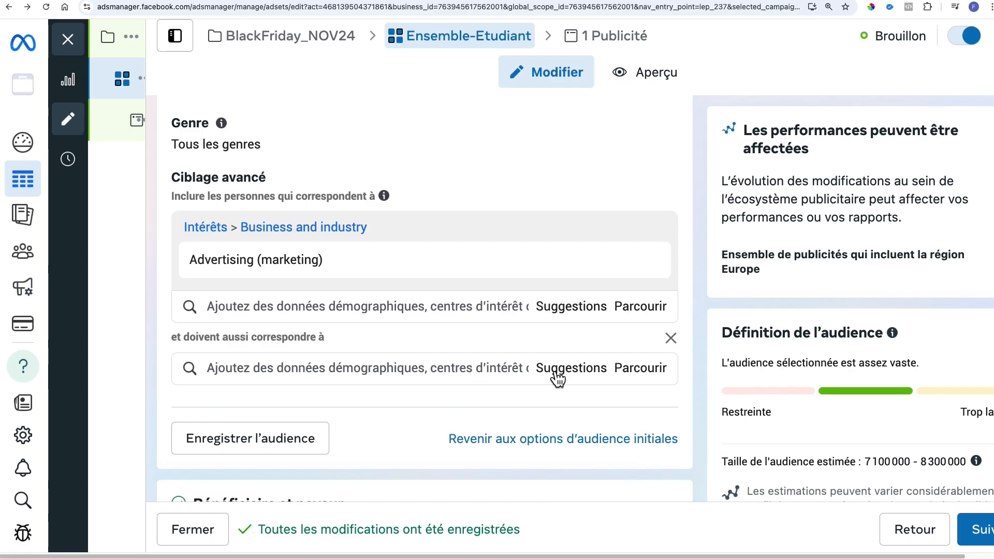
left_click(628, 375)
left_click(303, 465)
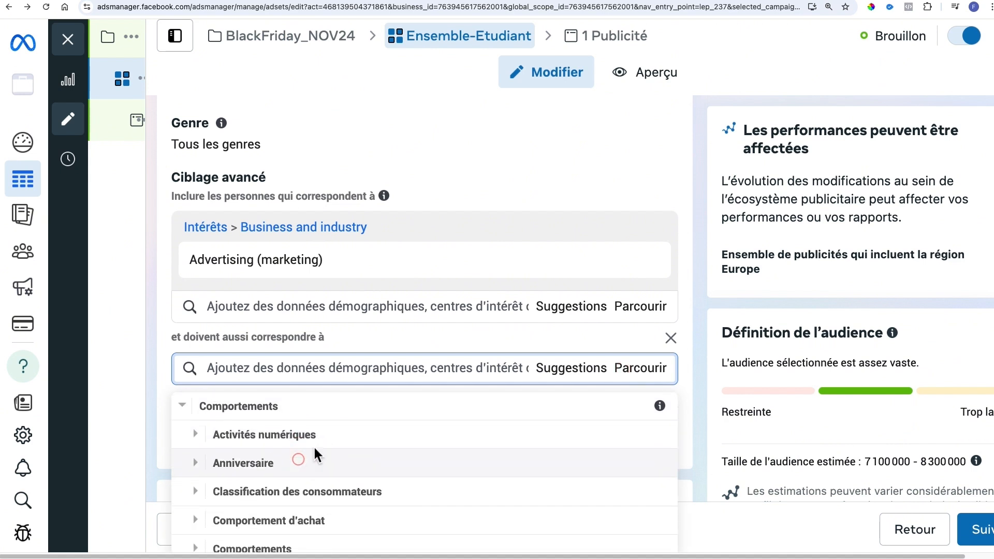
scroll(318, 490, "down", 1)
left_click(283, 515)
scroll(283, 519, "down", 4)
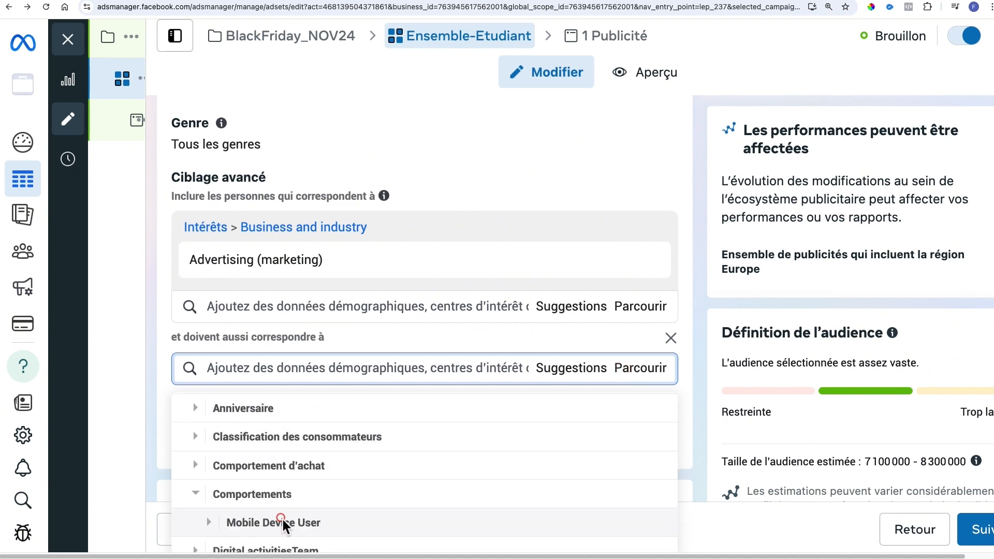
left_click(195, 403)
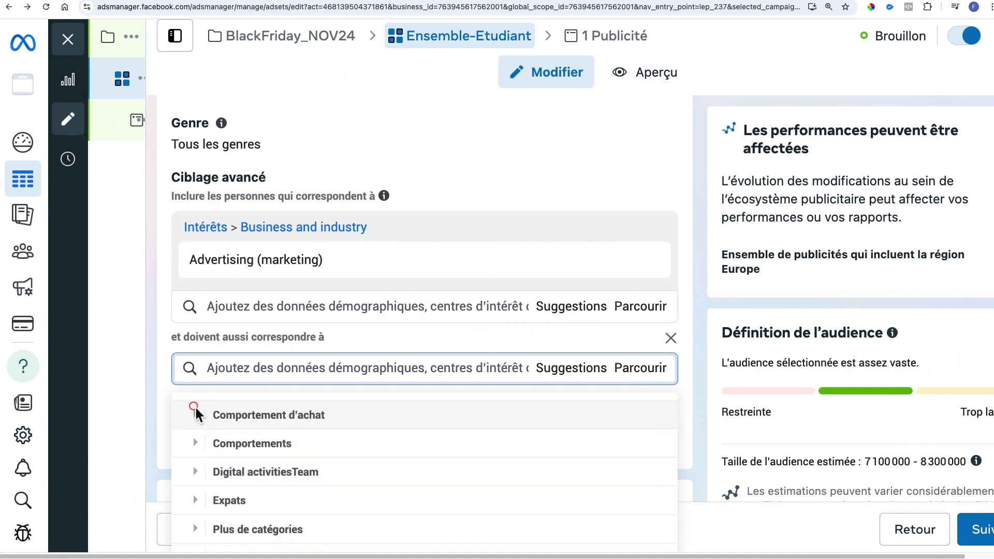
scroll(240, 489, "up", 3)
left_click(195, 521)
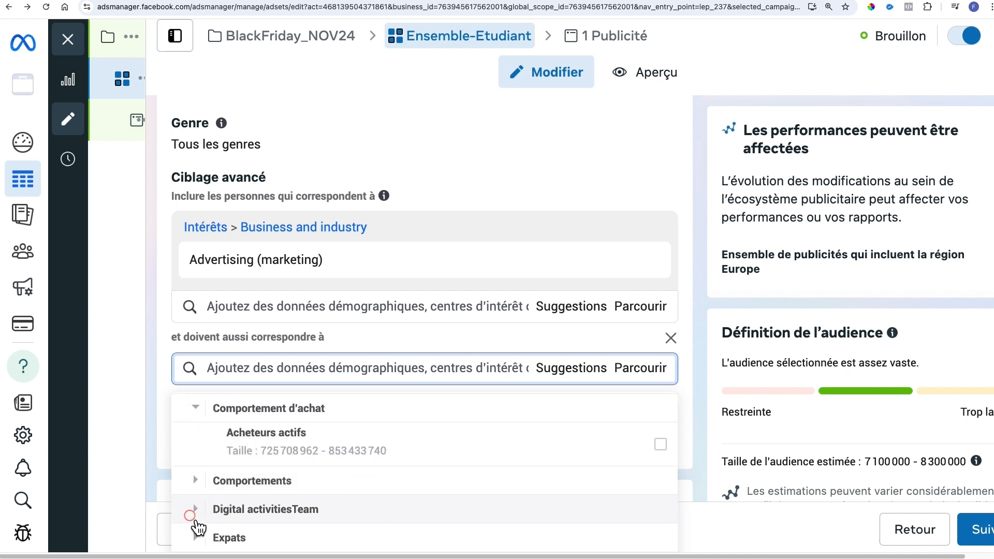
left_click(261, 435)
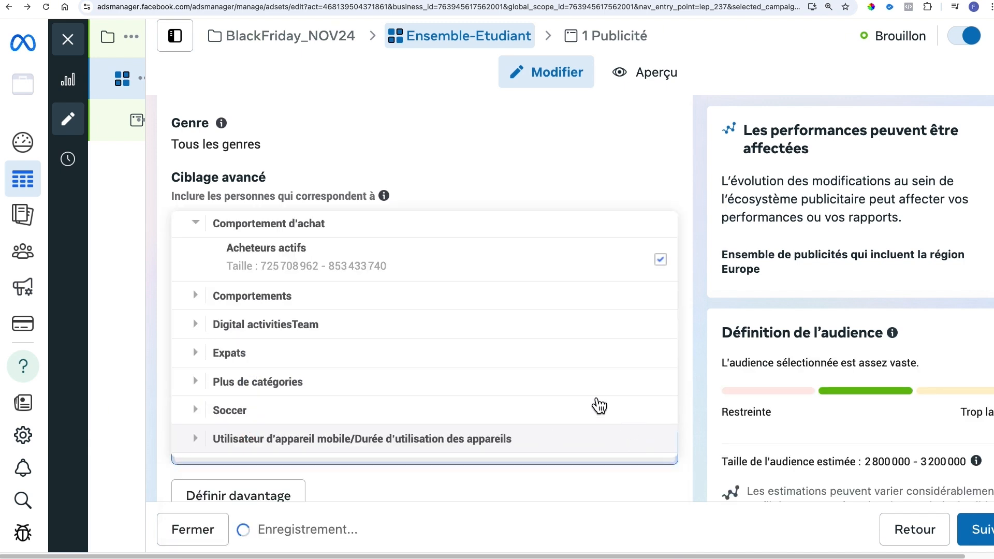
left_click(558, 170)
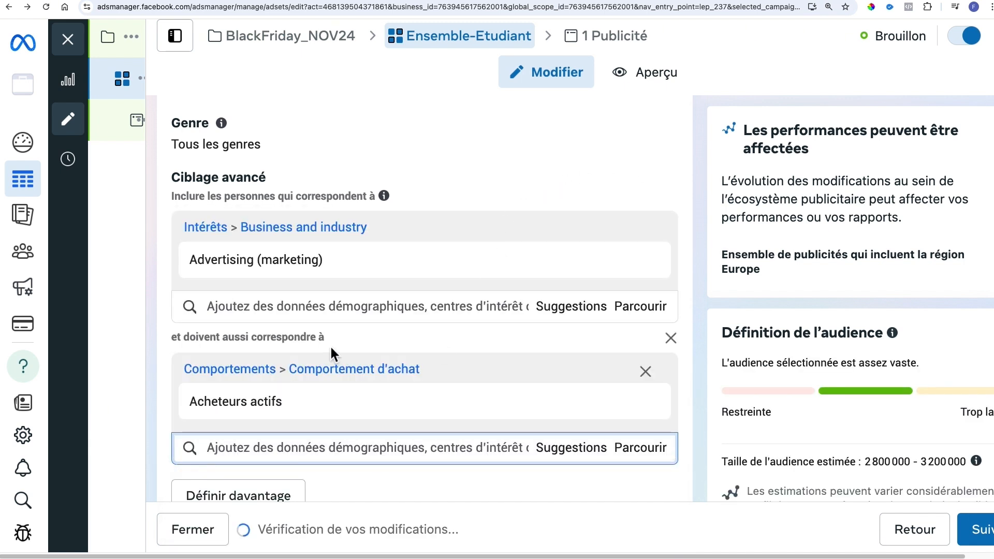
key("ctrl+a")
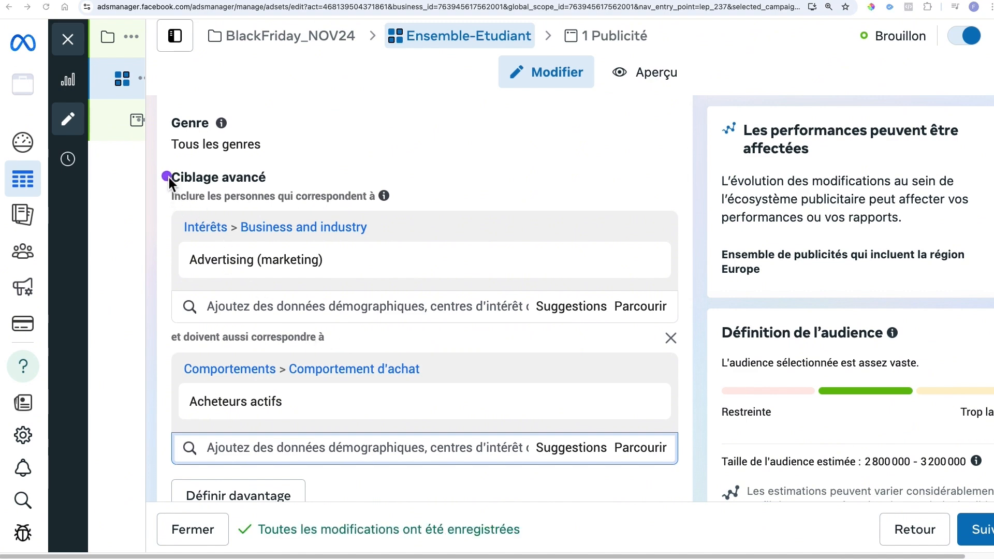
mouse_move(164, 162)
left_mouse_down()
mouse_move(434, 464)
mouse_move(694, 472)
left_mouse_up()
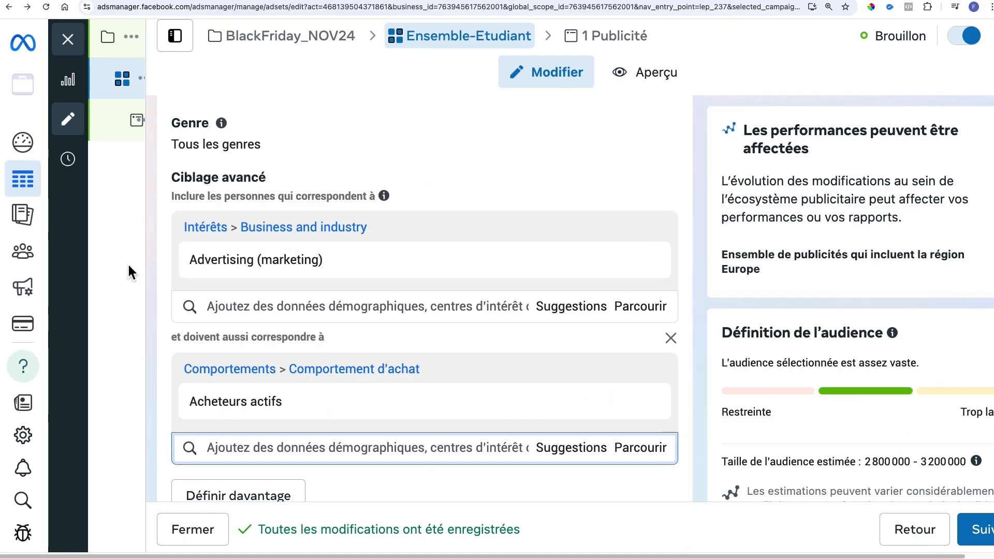
mouse_move(275, 265)
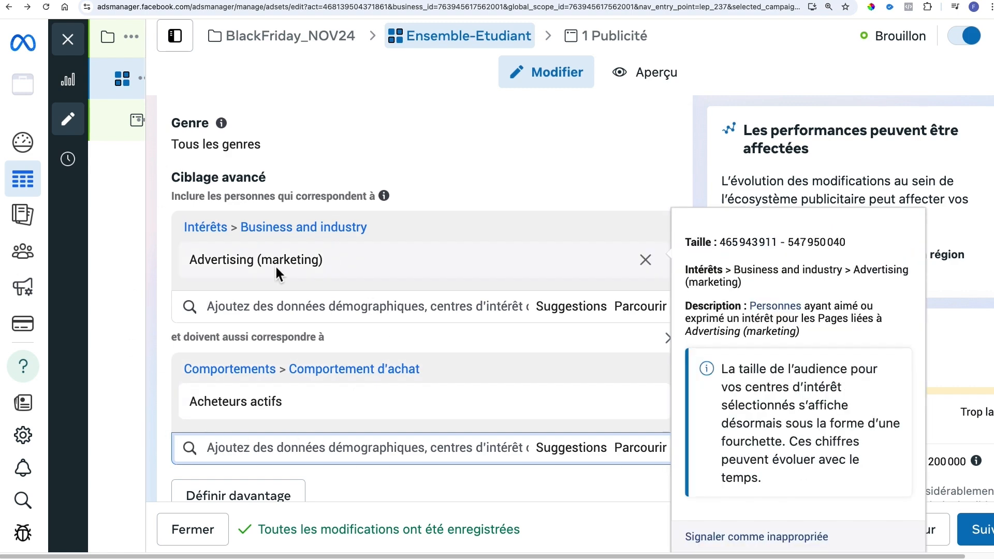
scroll(312, 344, "down", 3)
mouse_move(434, 355)
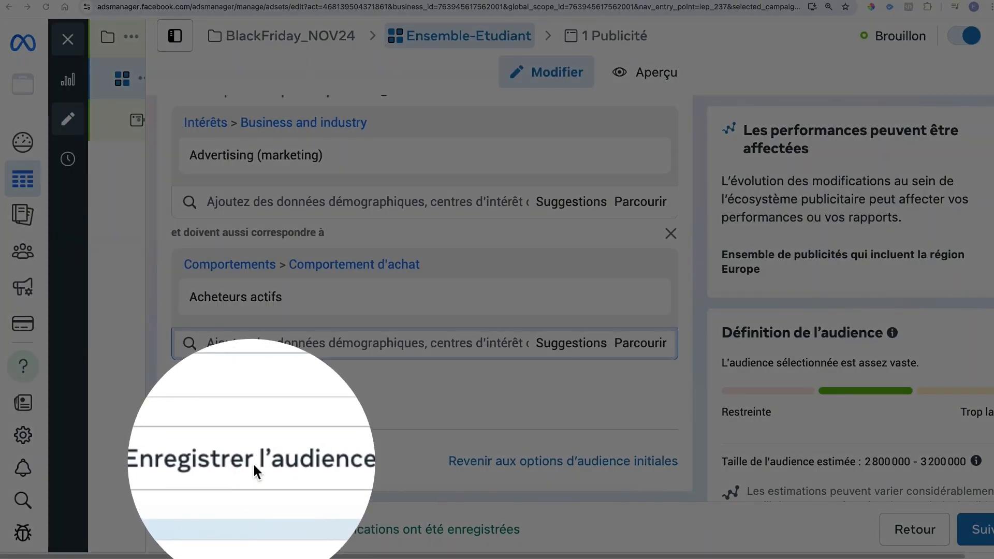
left_click(253, 462)
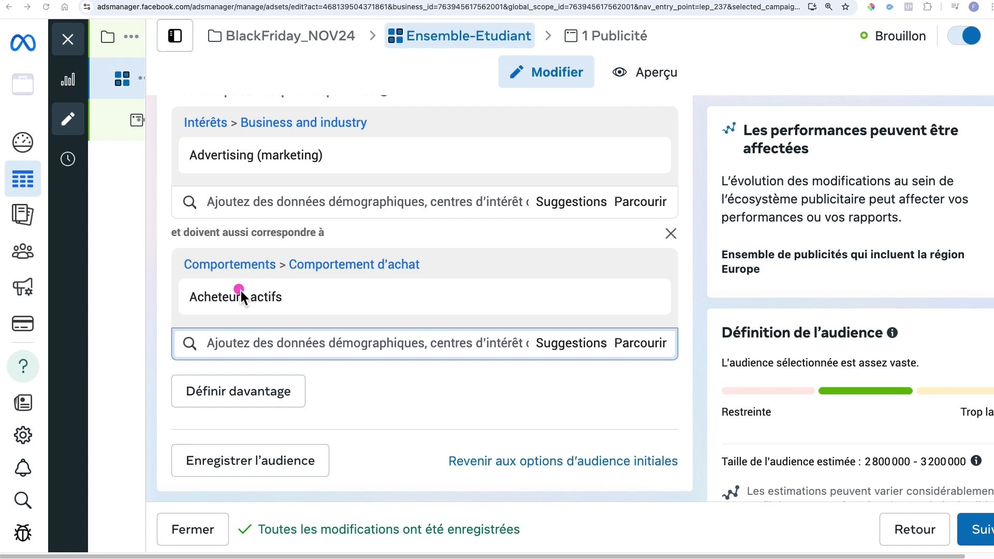
left_click(263, 464)
Open the audience's Genre setting to see its choices and review the advanced targeting criteria
scroll(400, 421, "up", 10)
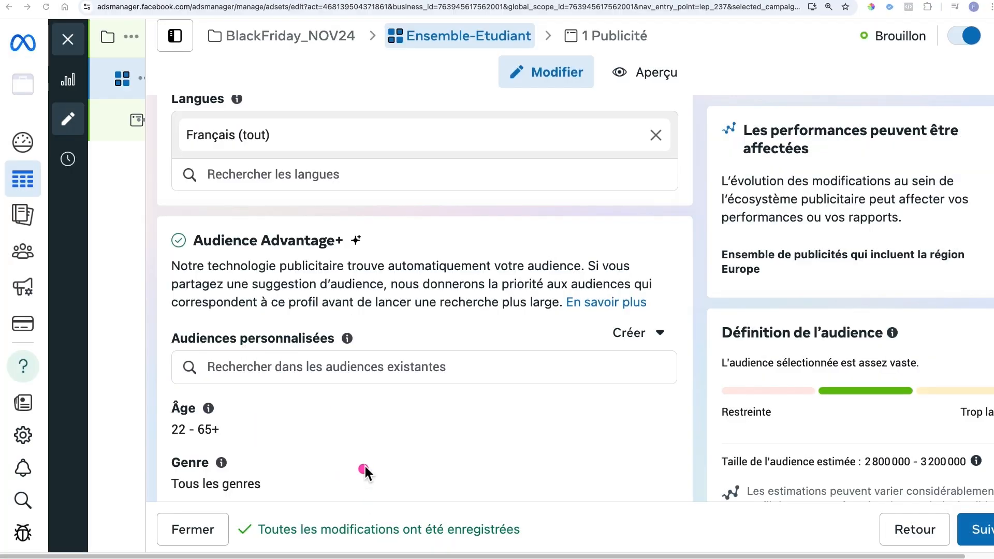
scroll(384, 413, "down", 4)
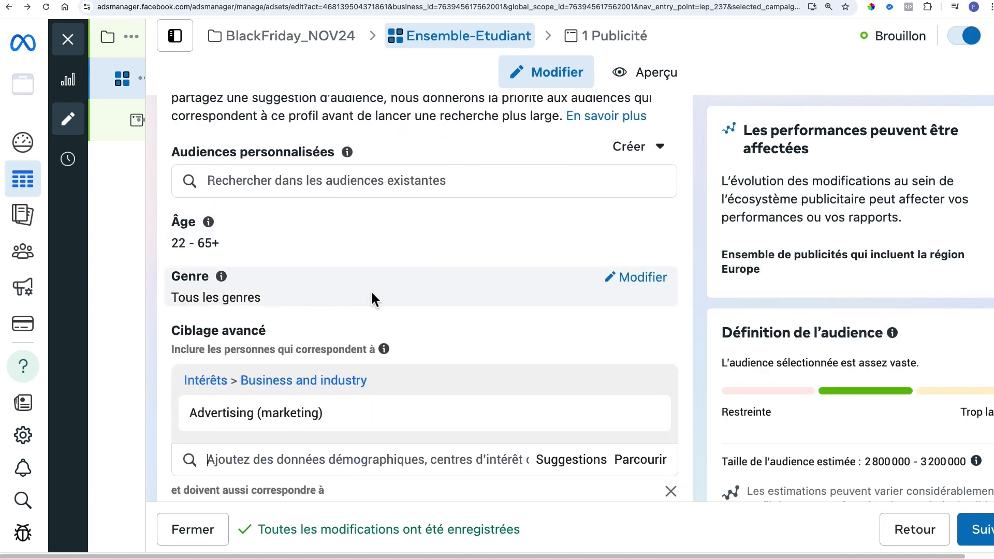
left_click(641, 280)
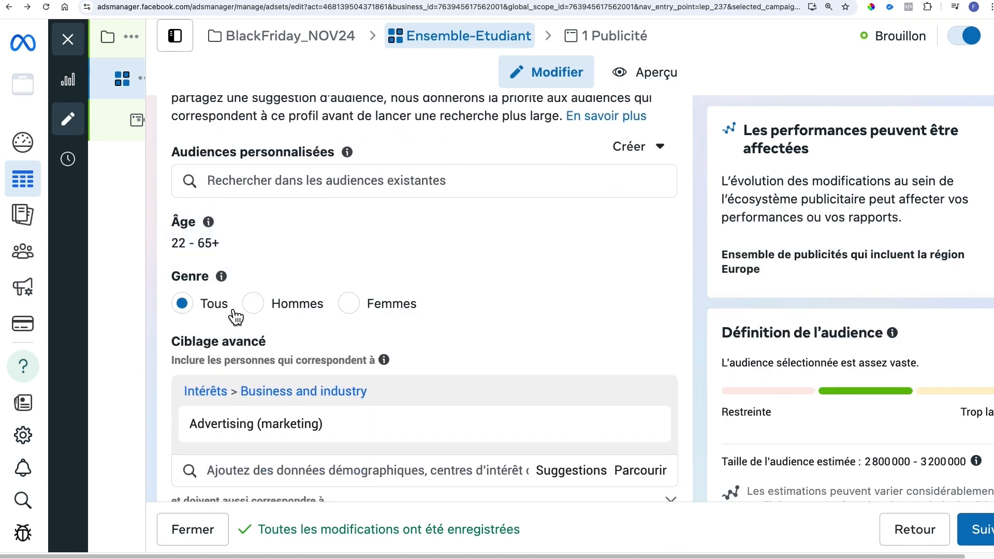
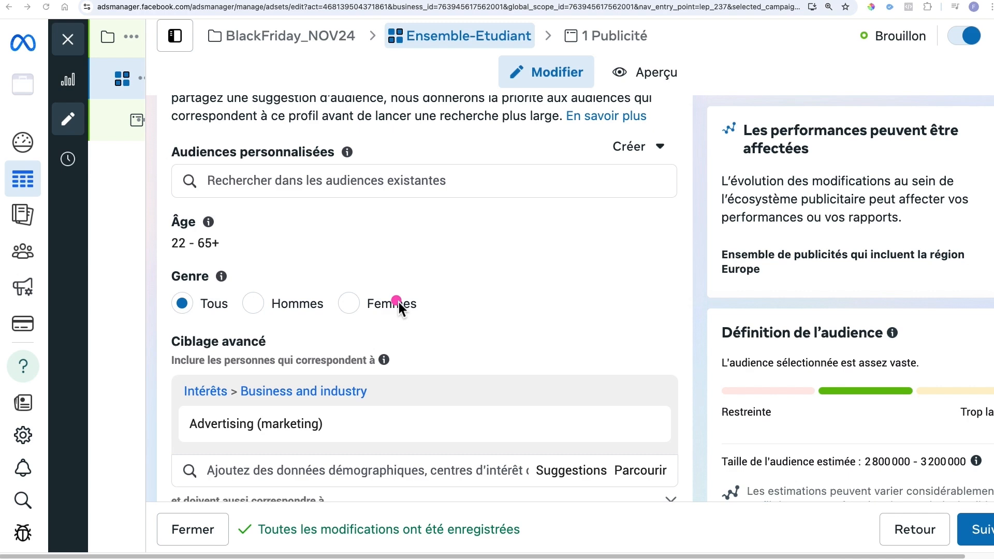
left_click(398, 302)
scroll(233, 310, "down", 5)
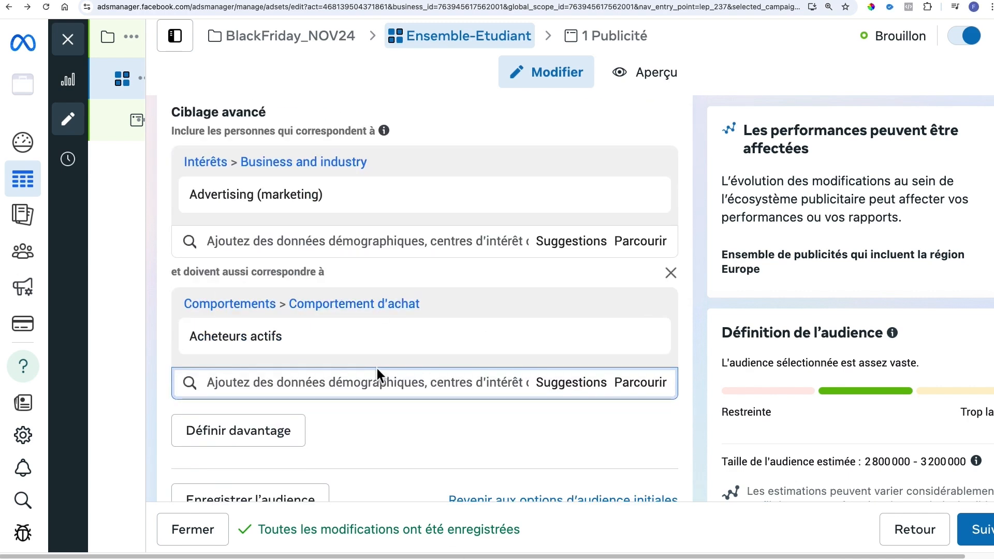
scroll(404, 420, "down", 1)
scroll(405, 417, "up", 1)
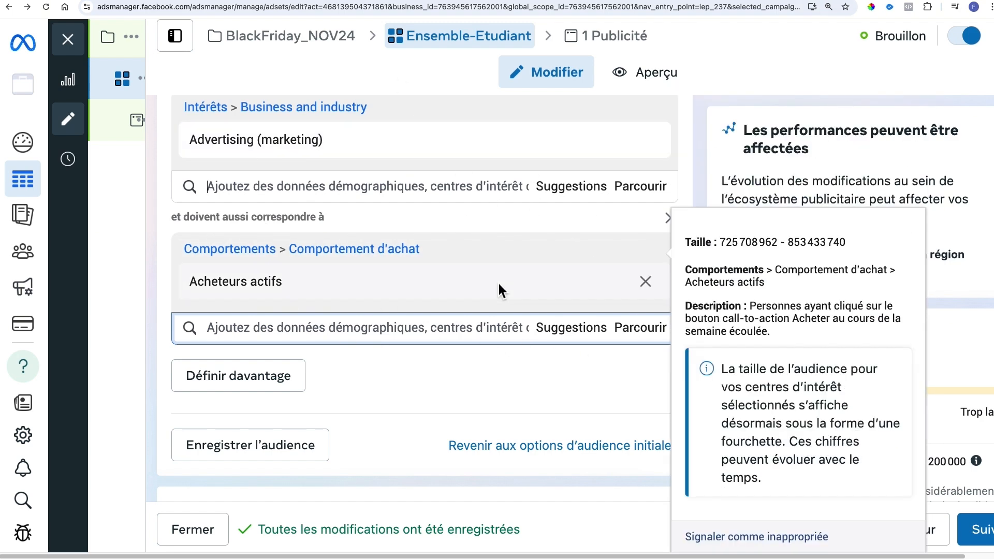
View the actions available for the Ensemble-Etudiant ad set, including the duplication options, and close the list
mouse_move(127, 74)
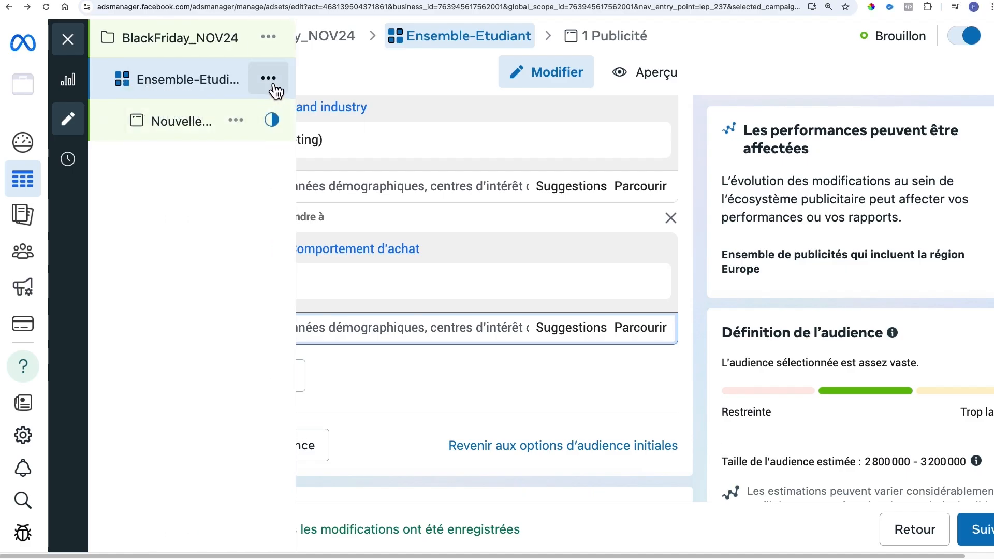
left_click(272, 86)
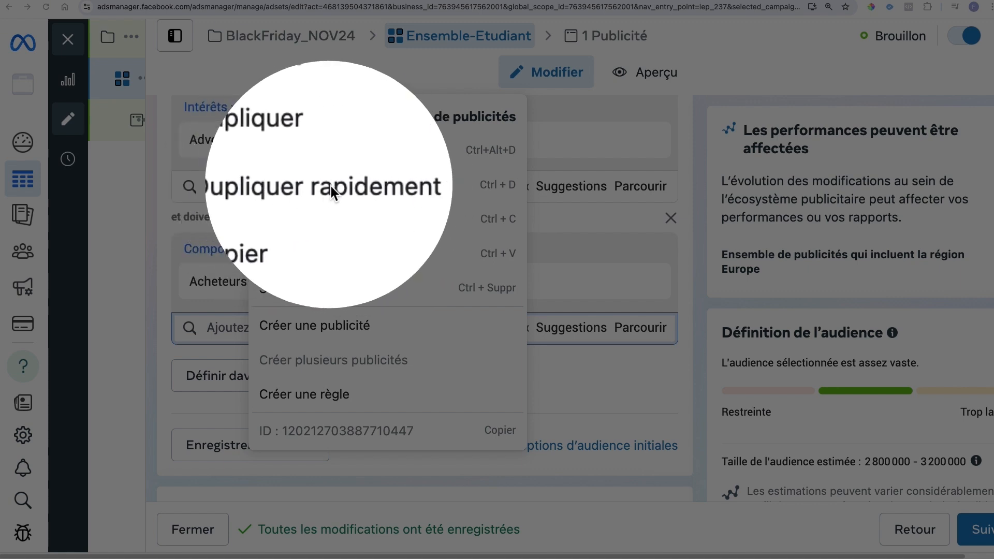
left_click(290, 188)
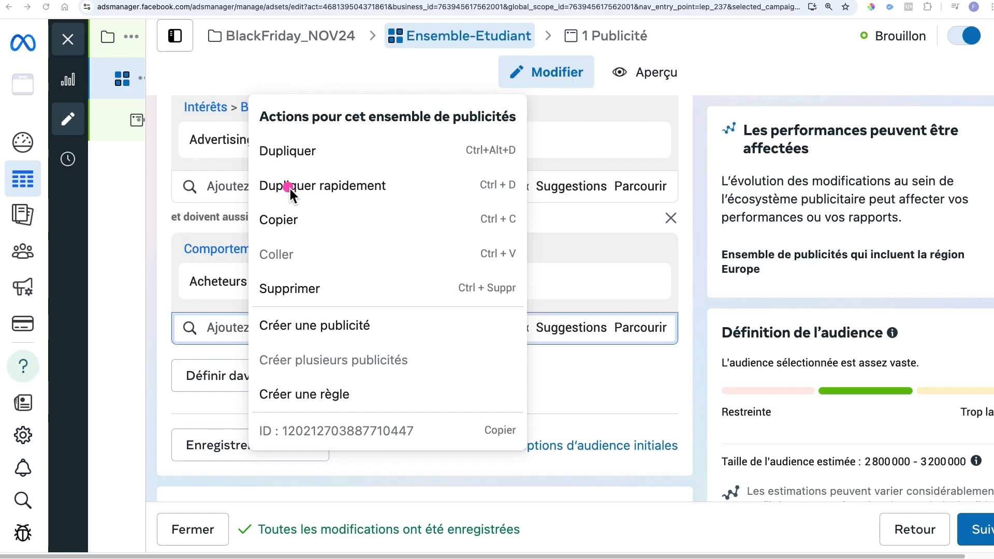
mouse_move(138, 99)
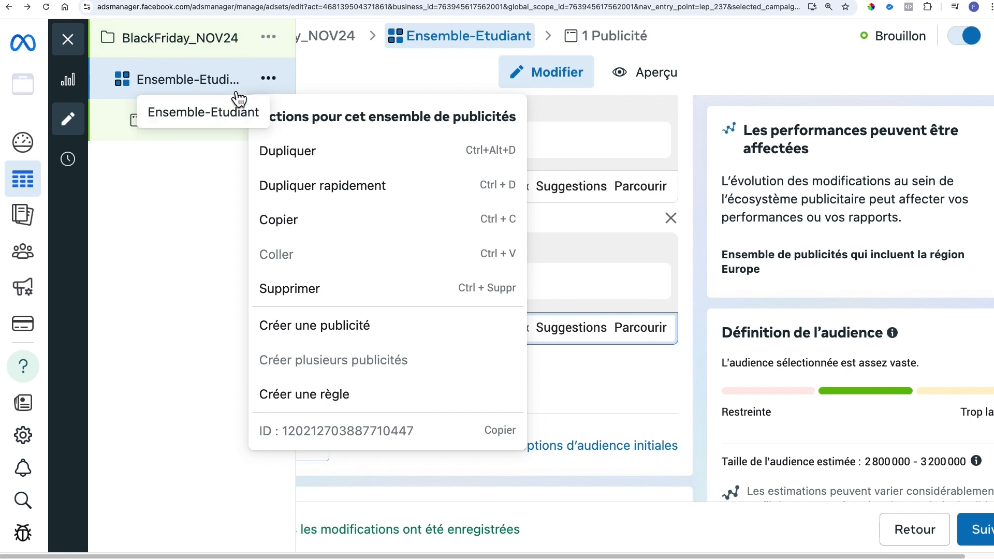
left_click(606, 366)
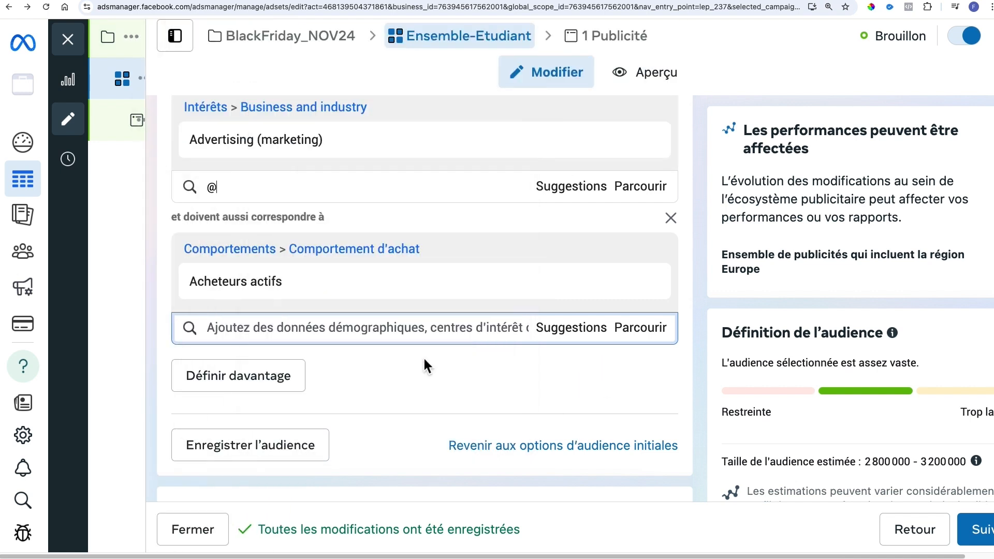
Clear the stray @ from the detailed targeting search and review the Genre and Ciblage avancé criteria together
left_click(543, 206)
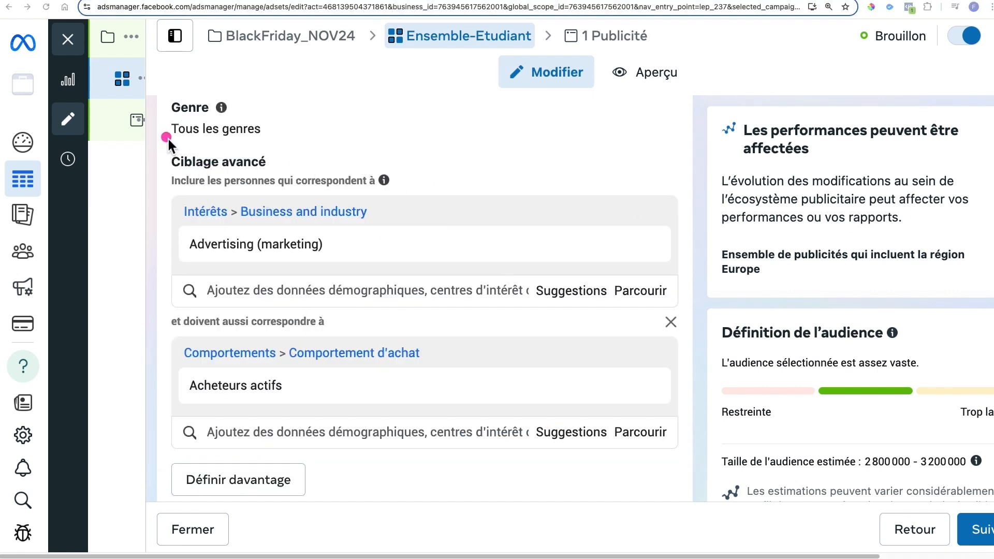
mouse_move(167, 137)
left_mouse_down()
mouse_move(310, 380)
mouse_move(624, 436)
mouse_move(687, 418)
mouse_move(690, 458)
left_mouse_up()
mouse_move(691, 454)
left_mouse_down()
mouse_move(458, 281)
mouse_move(163, 92)
left_mouse_up()
mouse_move(162, 89)
left_mouse_down()
mouse_move(327, 215)
mouse_move(502, 397)
mouse_move(614, 448)
mouse_move(694, 461)
left_mouse_up()
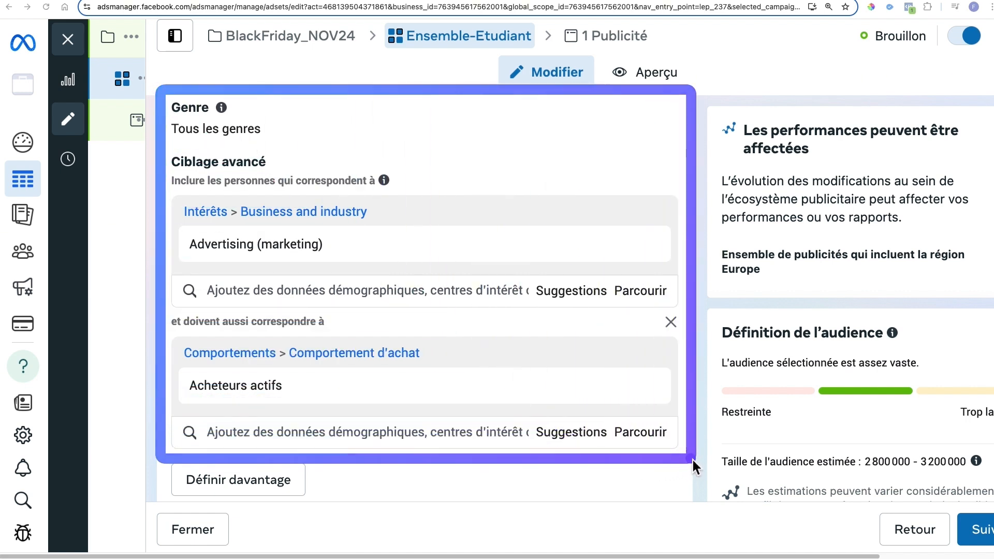
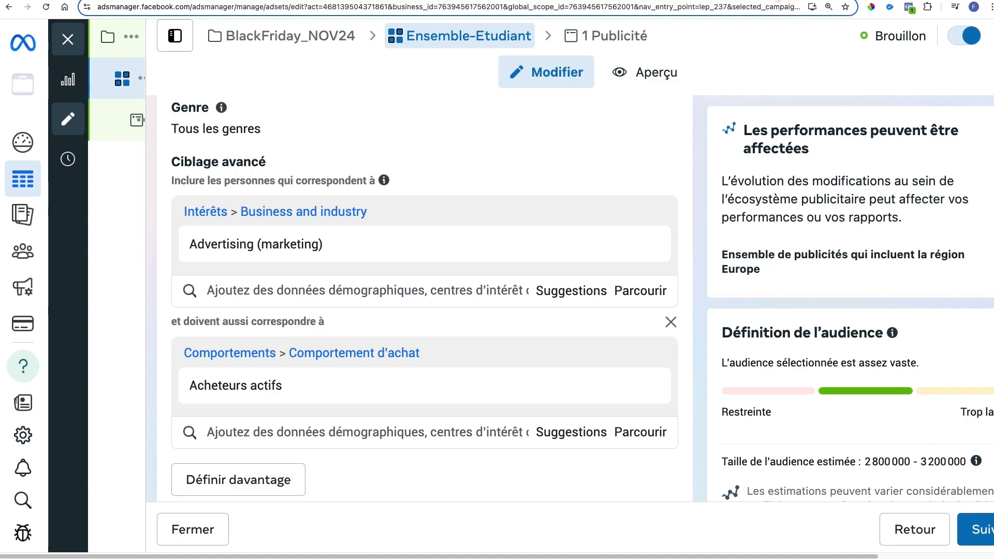
Switch to the ChatGPT conversation and read the prompt requesting Facebook audiences and interests for the pack of 100 digital marketing courses
left_click(733, 0)
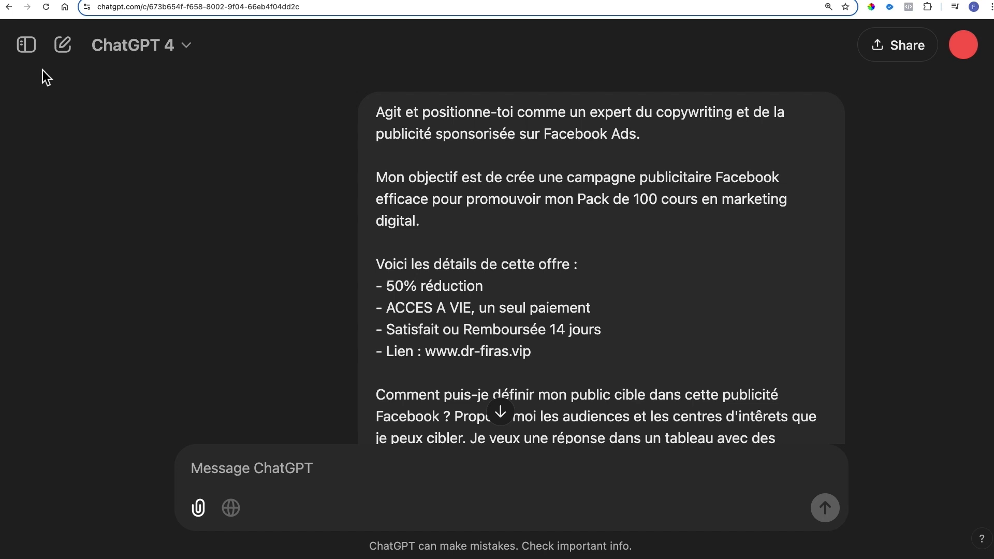
scroll(601, 293, "down", 1)
scroll(601, 293, "up", 1)
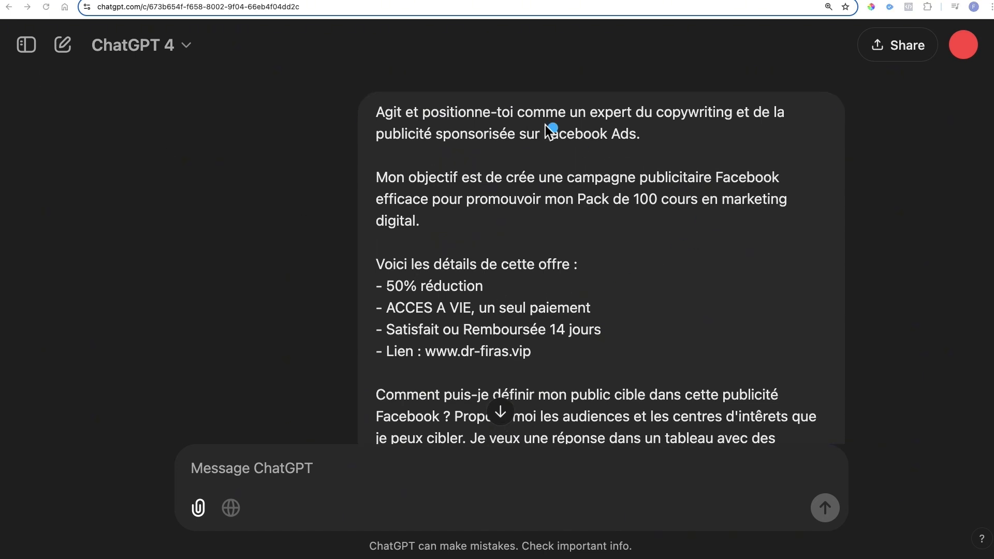
mouse_move(305, 66)
left_mouse_down()
mouse_move(587, 173)
mouse_move(868, 153)
left_mouse_up()
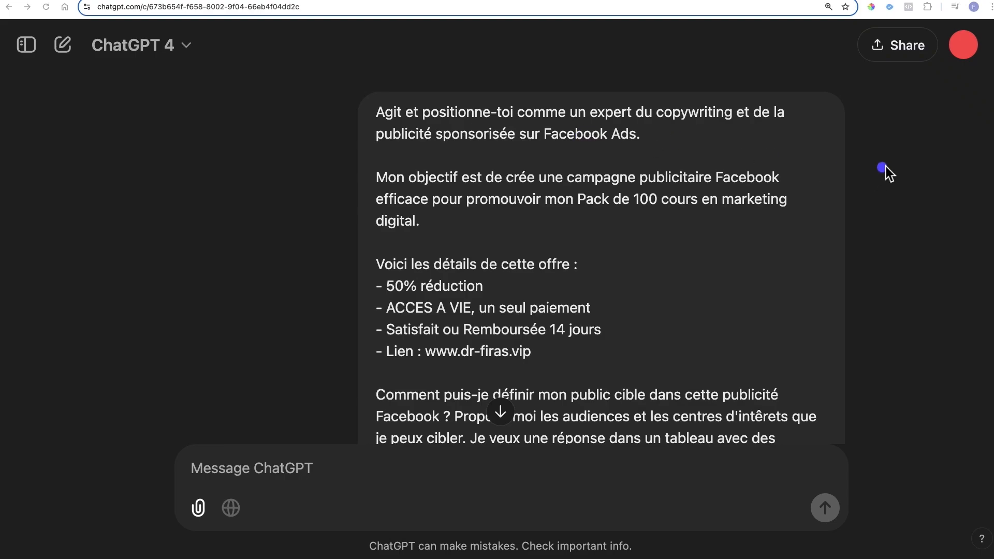
mouse_move(896, 139)
left_mouse_down()
mouse_move(737, 194)
mouse_move(325, 243)
left_mouse_up()
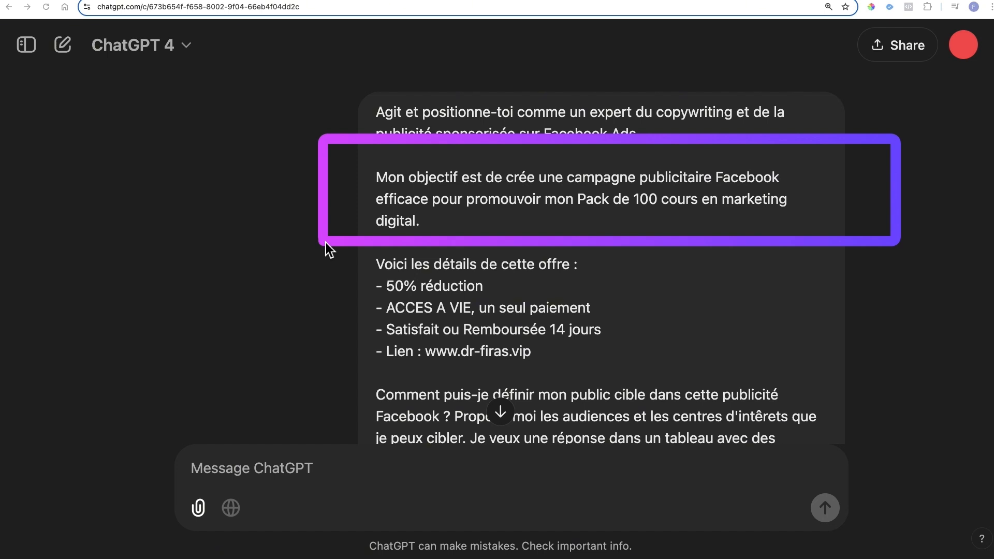
mouse_move(533, 178)
left_mouse_down()
mouse_move(628, 227)
mouse_move(829, 221)
left_mouse_up()
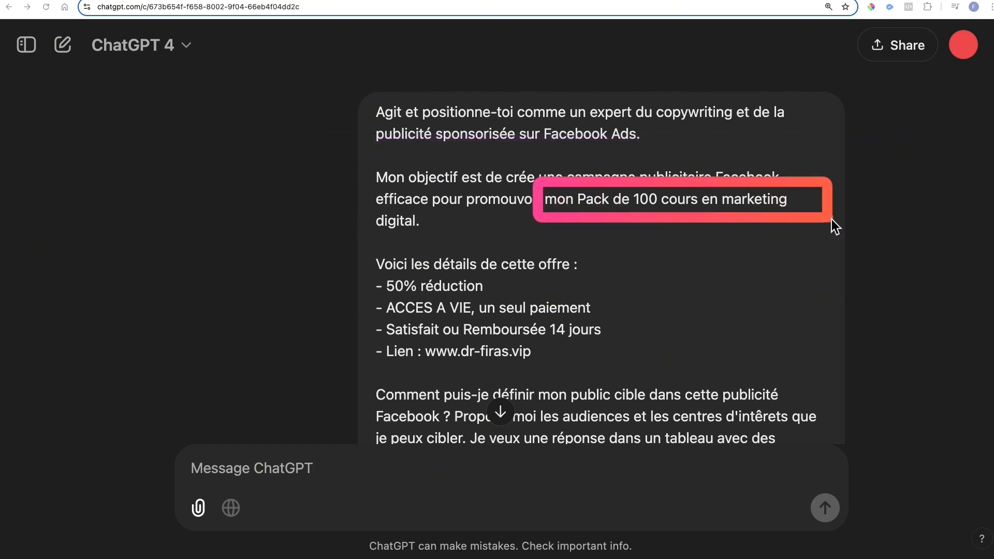
mouse_move(337, 207)
left_mouse_down()
mouse_move(644, 260)
mouse_move(876, 238)
left_mouse_up()
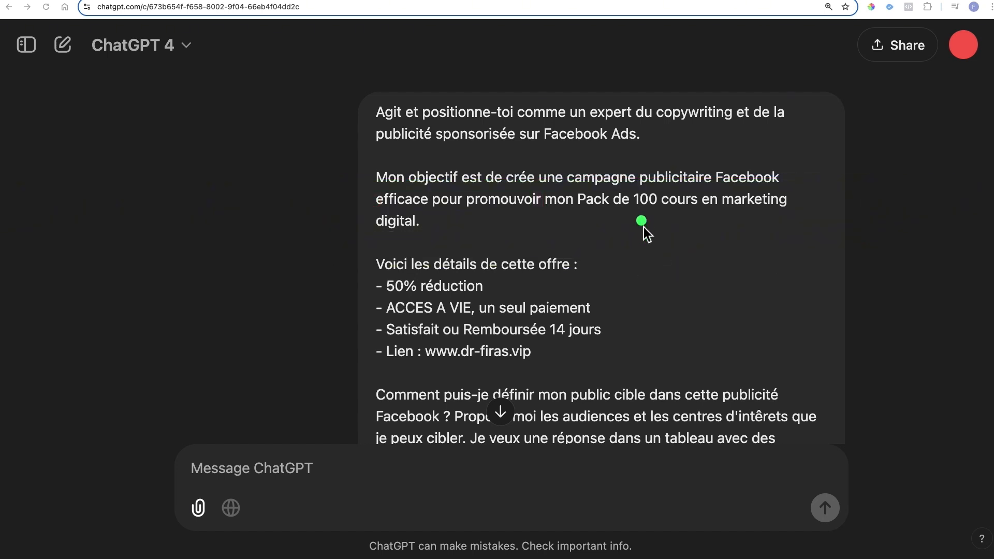
mouse_move(336, 233)
left_mouse_down()
mouse_move(657, 370)
mouse_move(849, 377)
left_mouse_up()
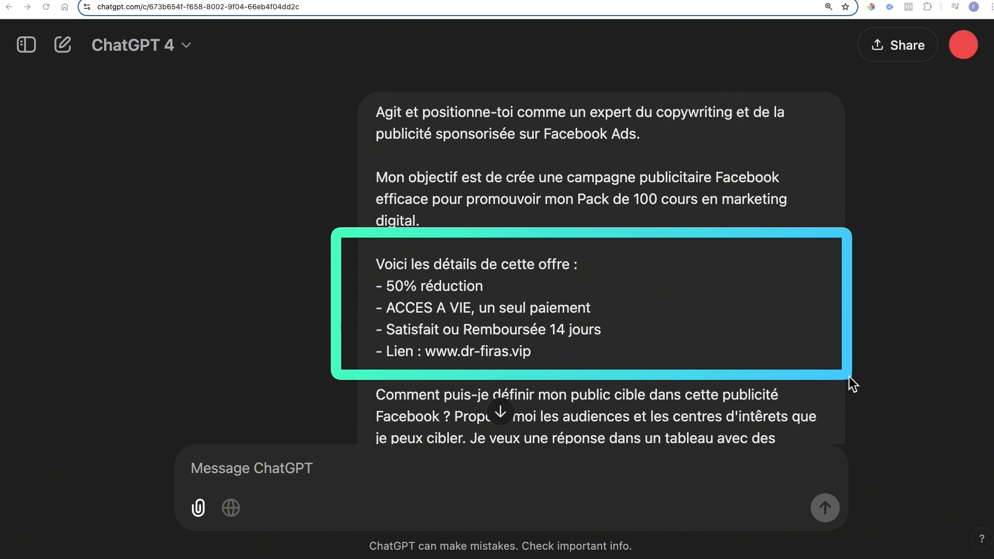
left_click_drag(848, 377, 895, 377)
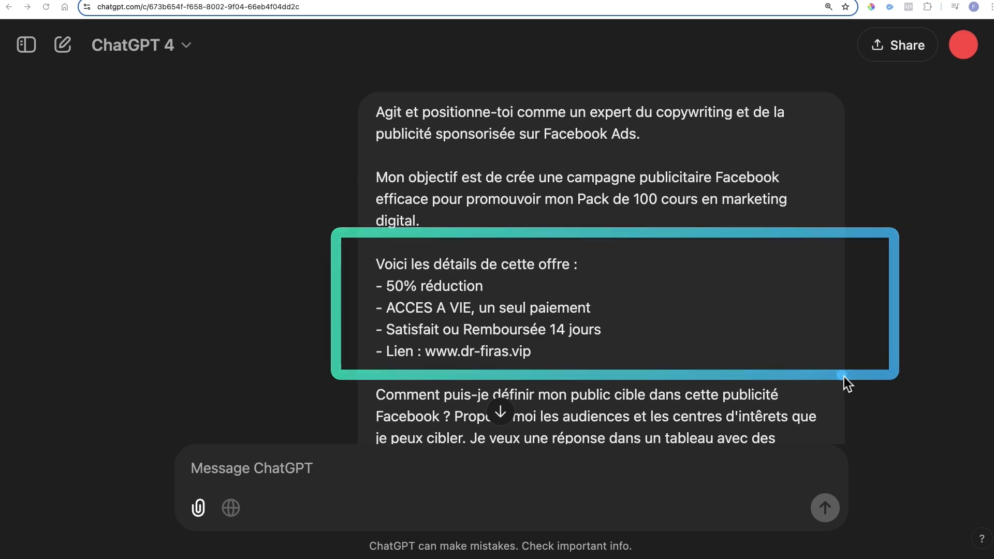
scroll(805, 363, "down", 4)
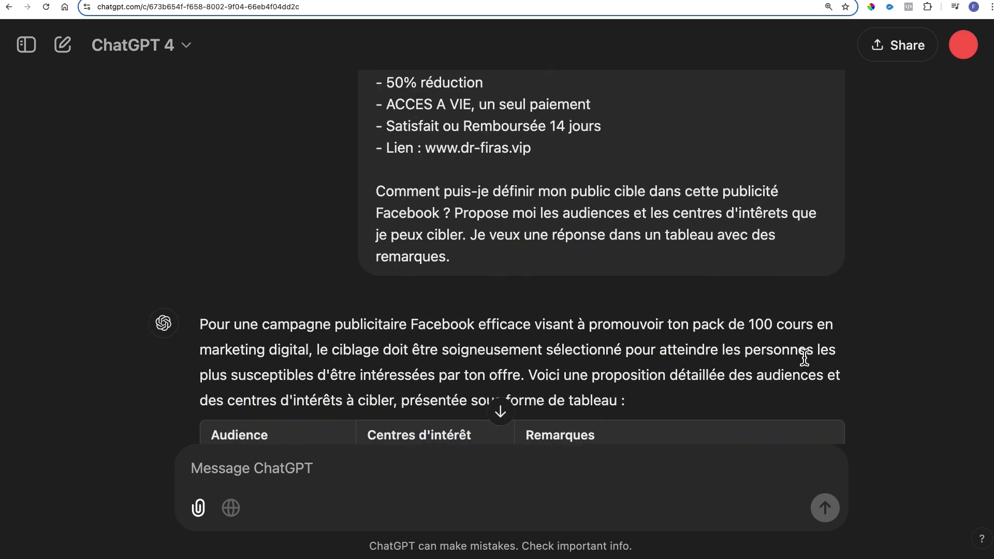
triple_click(387, 190)
mouse_move(387, 191)
left_mouse_down()
mouse_move(443, 209)
mouse_move(376, 196)
left_mouse_up()
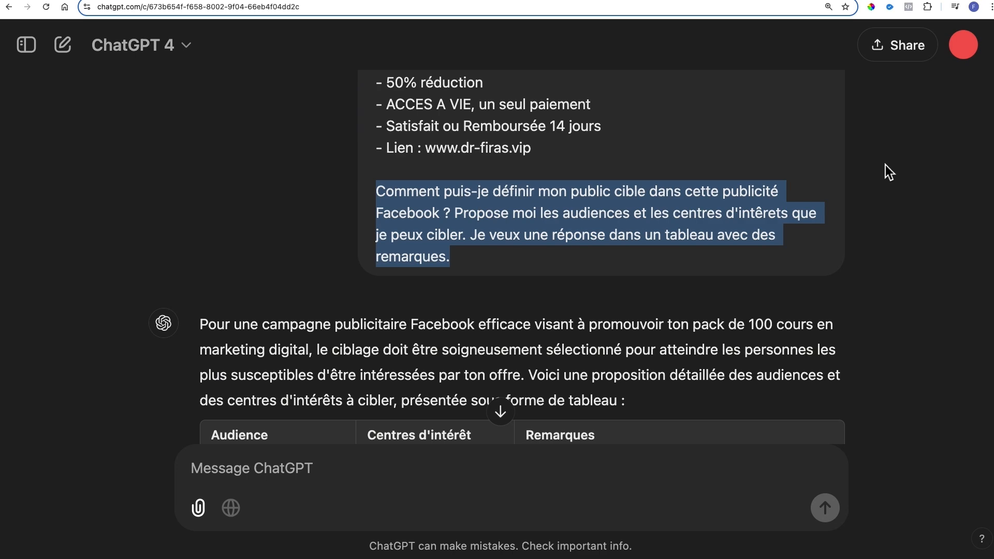
Examine the reply's audience table, starting with its column headings and the Professionnels du marketing row
scroll(545, 302, "down", 5)
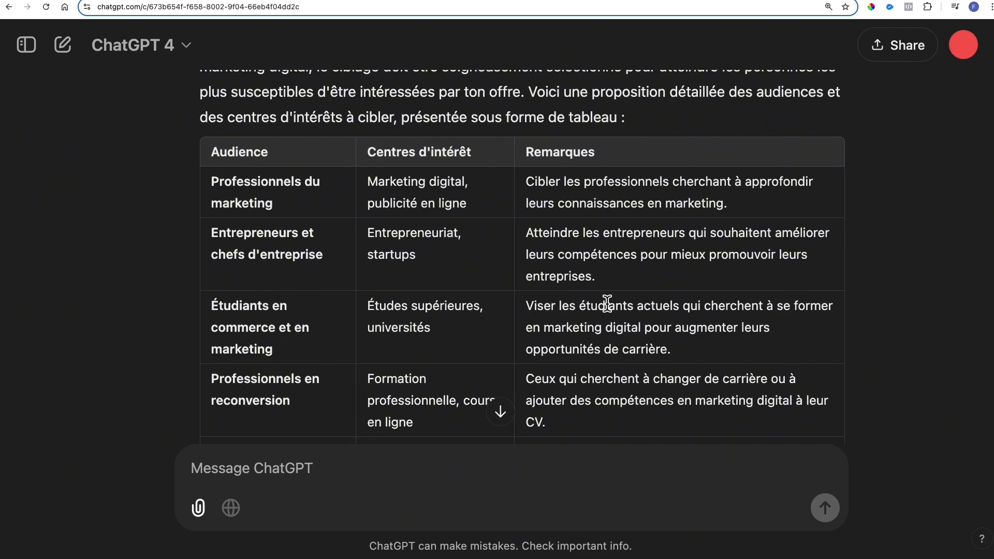
scroll(611, 304, "down", 1)
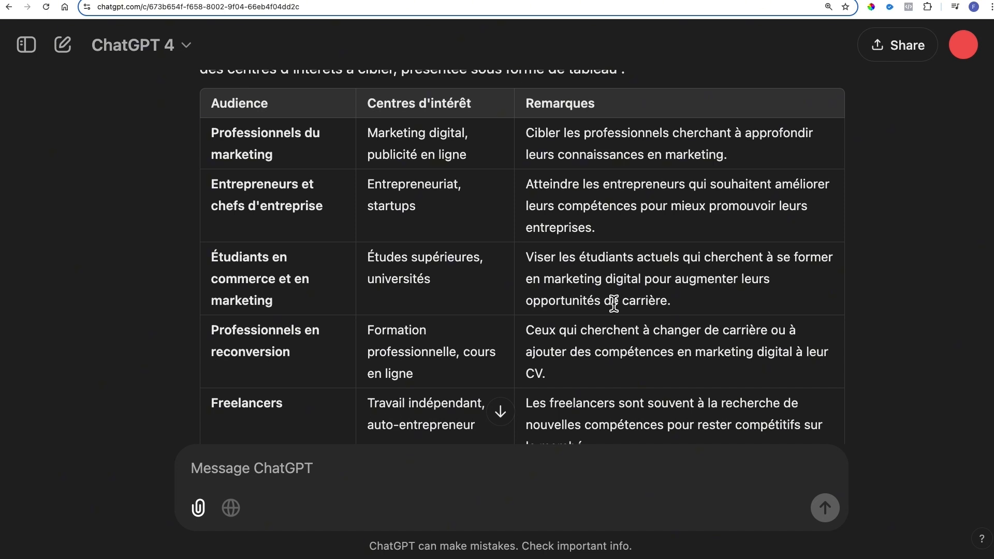
left_click(197, 88)
left_click_drag(259, 112, 858, 119)
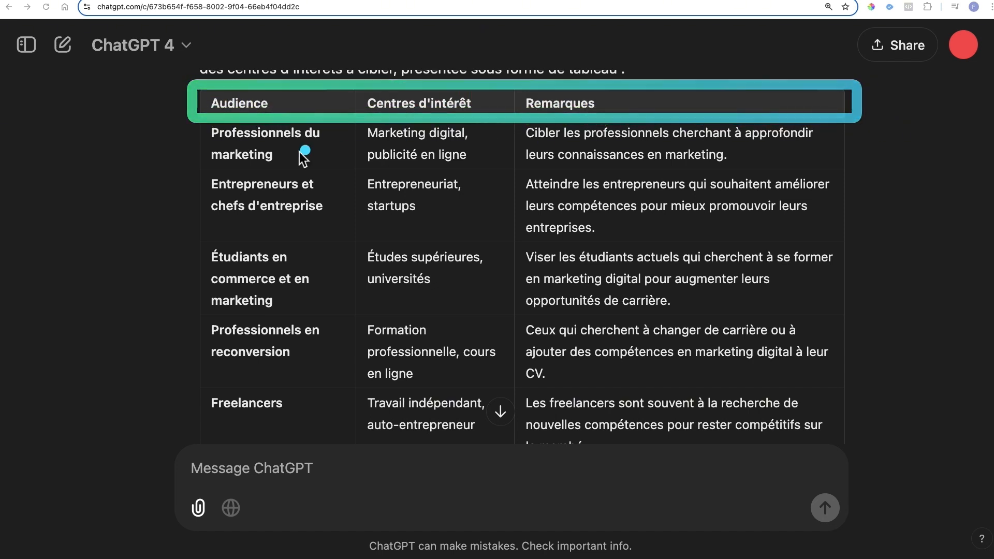
left_click_drag(185, 126, 843, 173)
left_click_drag(512, 118, 840, 172)
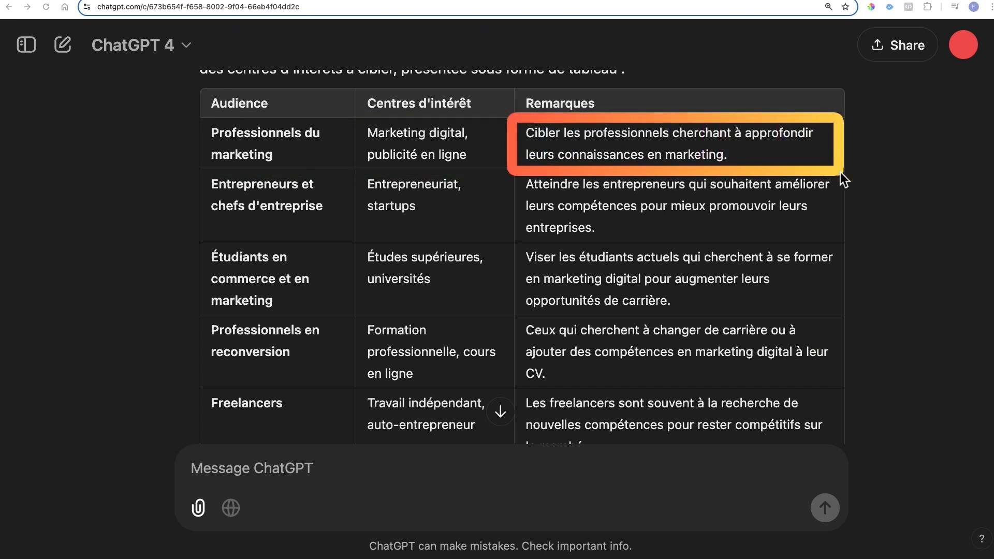
left_click_drag(840, 172, 840, 172)
left_click_drag(196, 120, 849, 179)
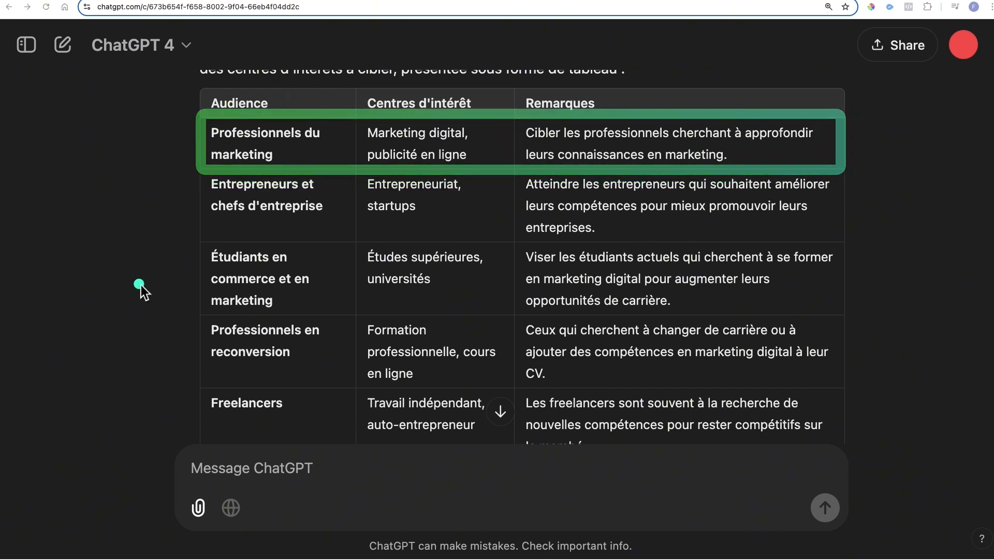
Examine the interests and remarks for Entrepreneurs et chefs d'entreprise and for Étudiants en commerce et en marketing
mouse_move(198, 168)
left_mouse_down()
mouse_move(949, 260)
mouse_move(843, 243)
left_mouse_up()
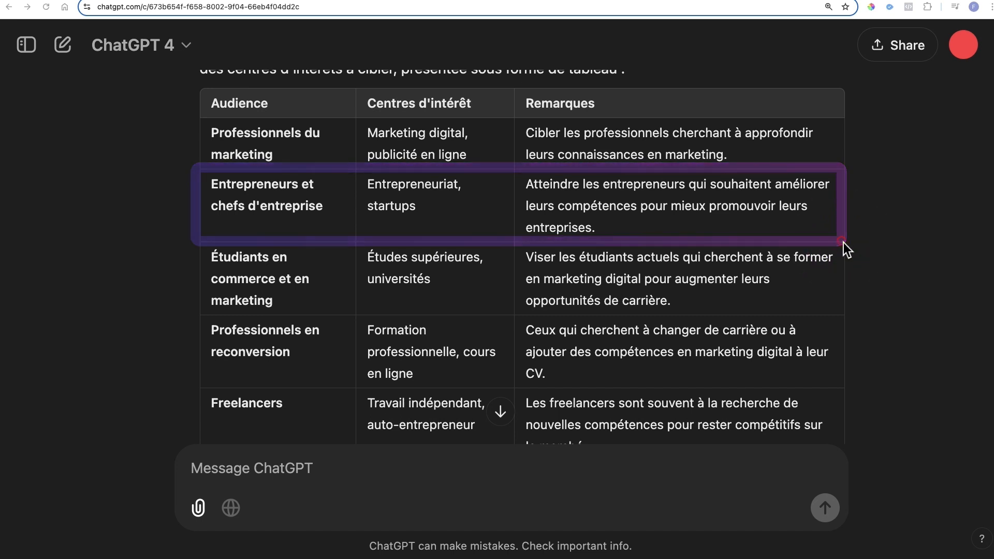
left_click(843, 242)
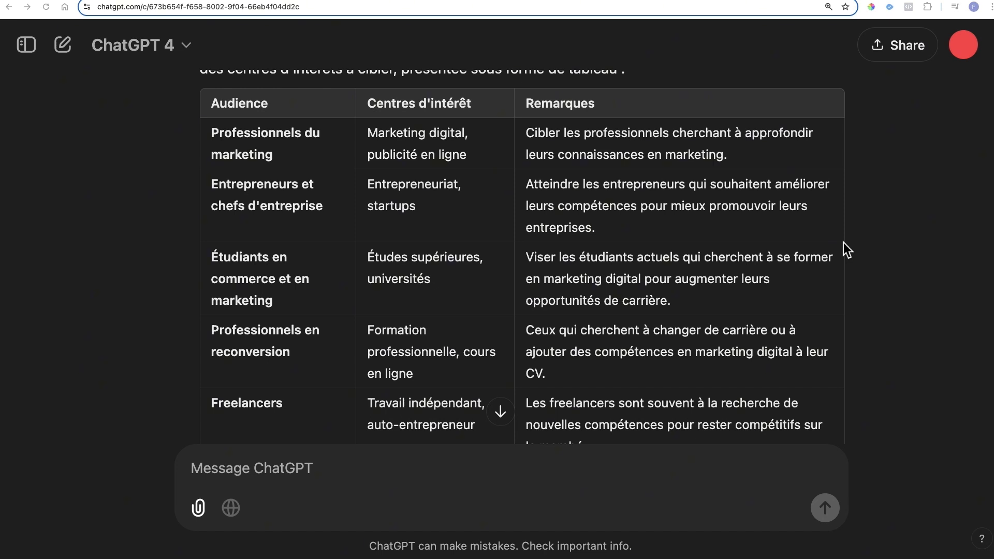
mouse_move(197, 240)
left_mouse_down()
mouse_move(222, 274)
mouse_move(620, 321)
mouse_move(843, 318)
left_mouse_up()
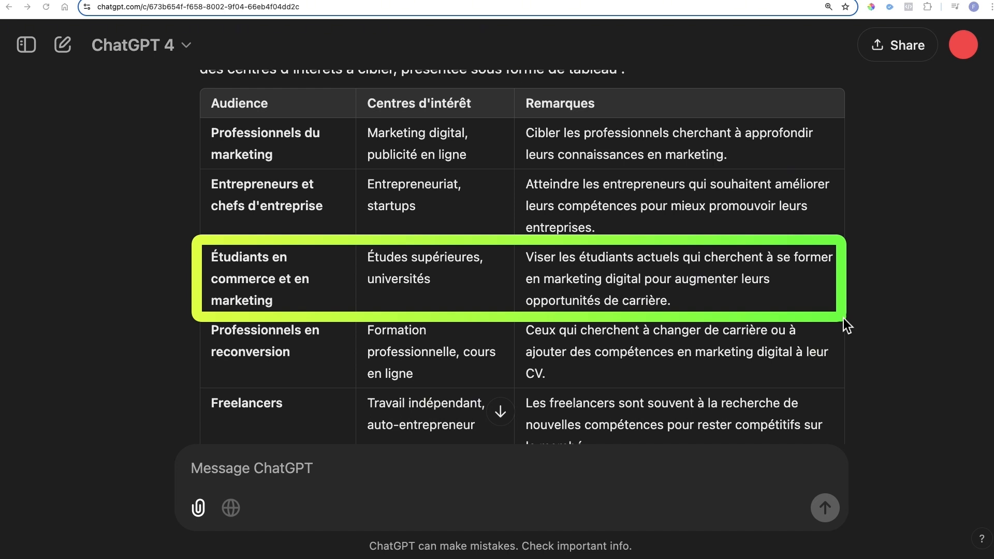
mouse_move(359, 253)
left_mouse_down()
mouse_move(567, 281)
mouse_move(502, 302)
left_mouse_up()
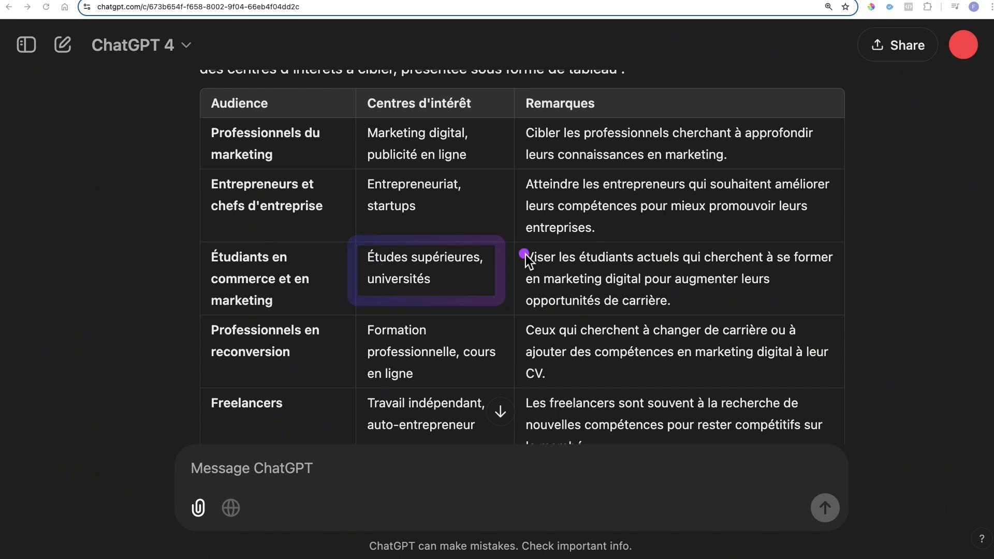
mouse_move(523, 254)
left_mouse_down()
mouse_move(686, 323)
mouse_move(863, 329)
mouse_move(849, 322)
left_mouse_up()
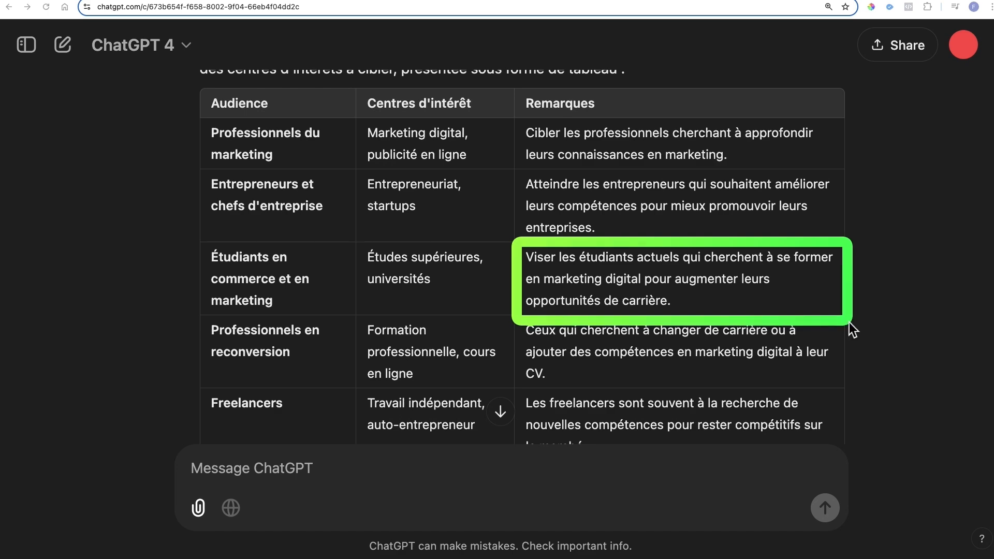
Examine the interests and remarks for the Professionnels en reconversion, Freelancers and Amateurs de technologie audiences
scroll(833, 330, "down", 3)
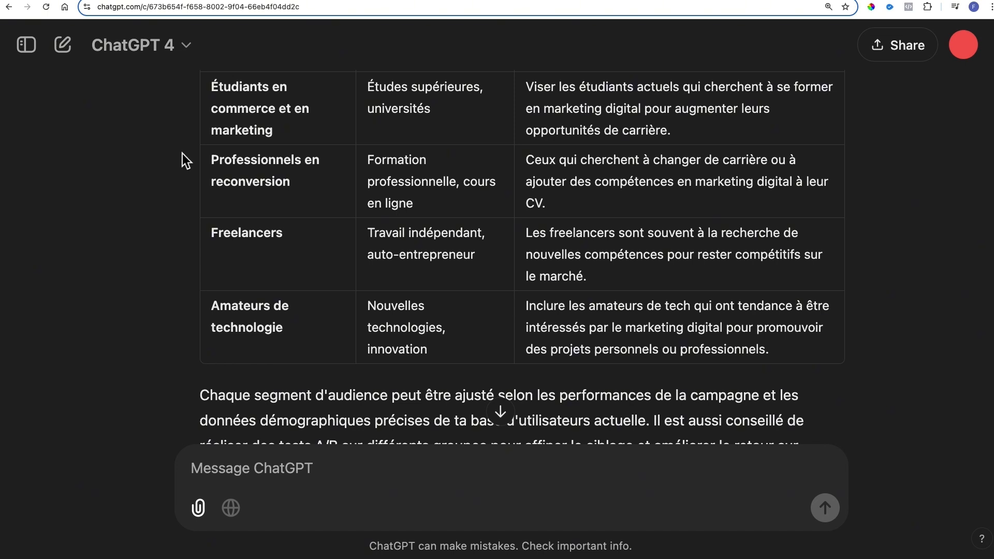
left_click_drag(368, 159, 479, 203)
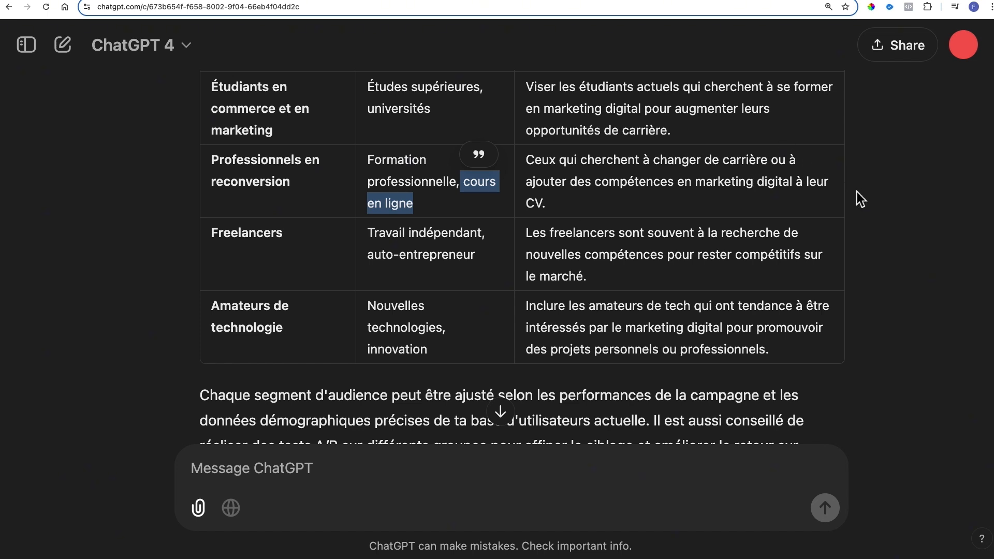
scroll(857, 193, "down", 2)
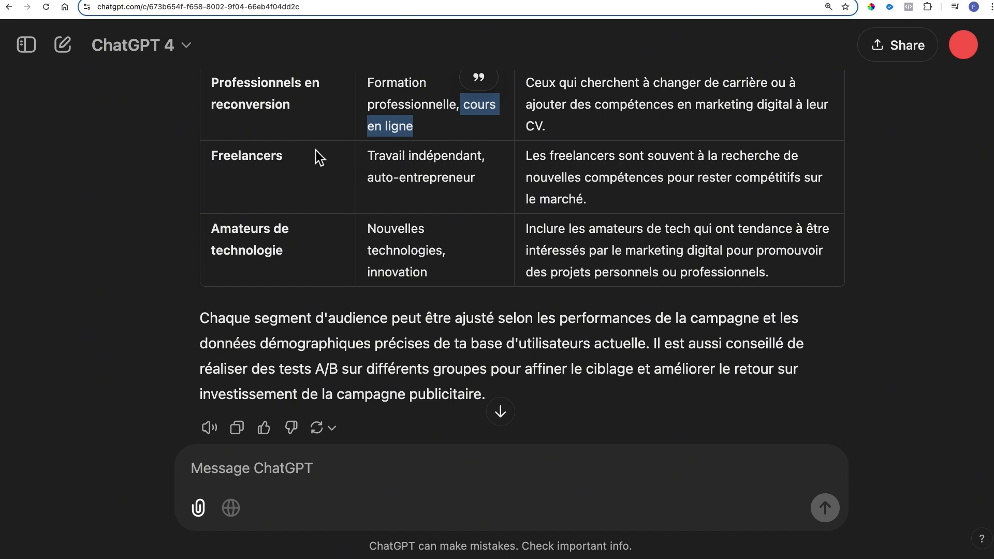
left_click_drag(374, 155, 489, 184)
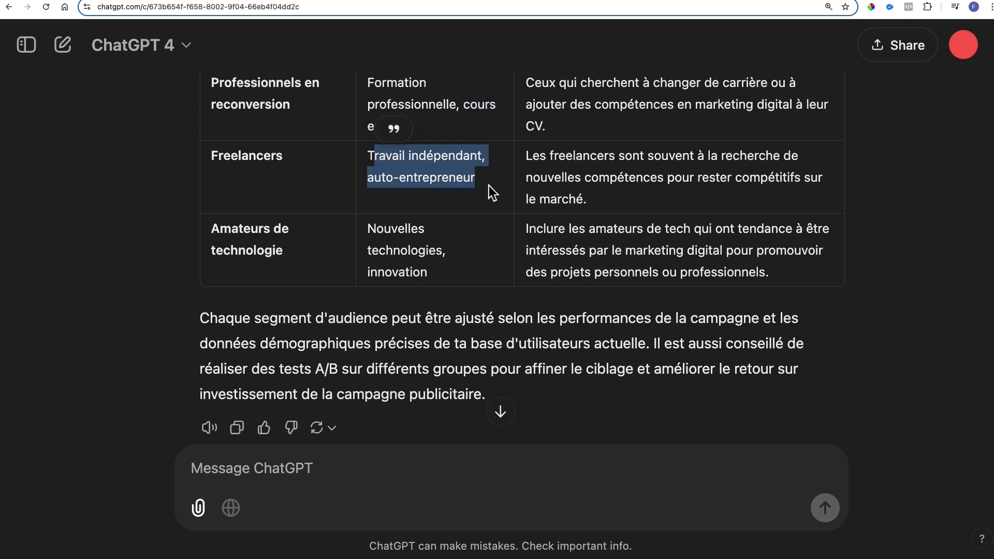
left_click_drag(536, 158, 795, 194)
left_click(792, 196)
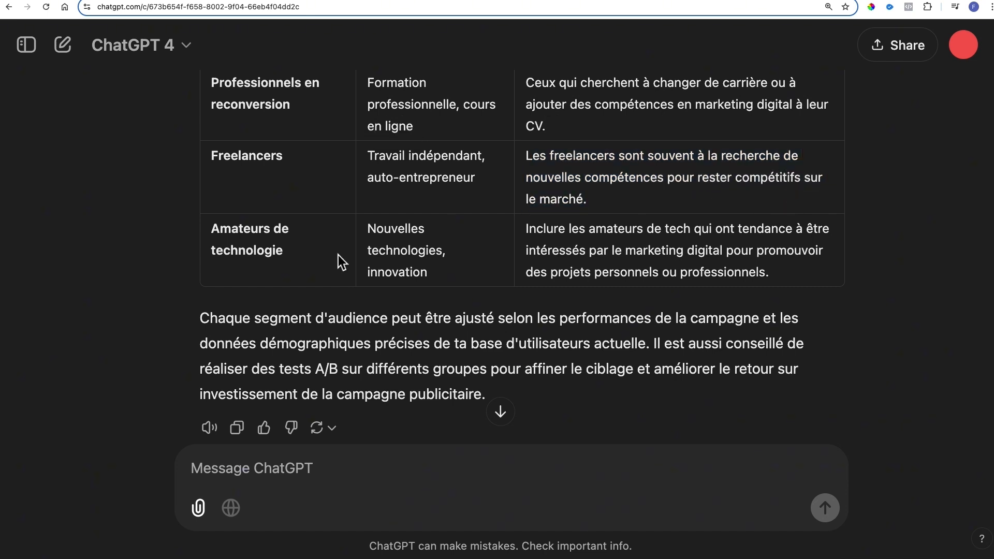
left_click_drag(212, 230, 288, 254)
left_click_drag(380, 234, 436, 263)
left_click(478, 272)
scroll(468, 275, "up", 3)
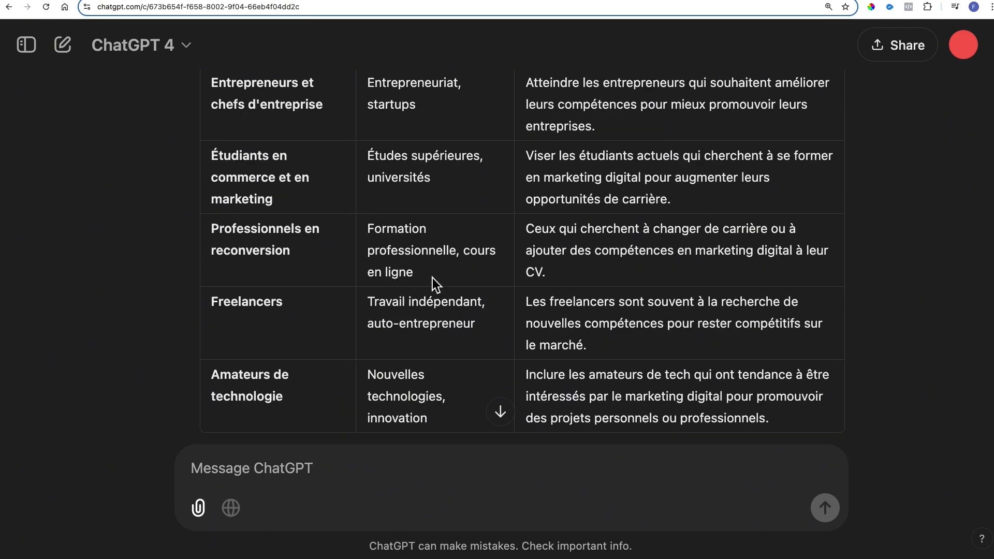
Copy the word Entrepreneurs from the Entrepreneurs et chefs d'entreprise row of the audience table
left_click_drag(213, 130, 329, 152)
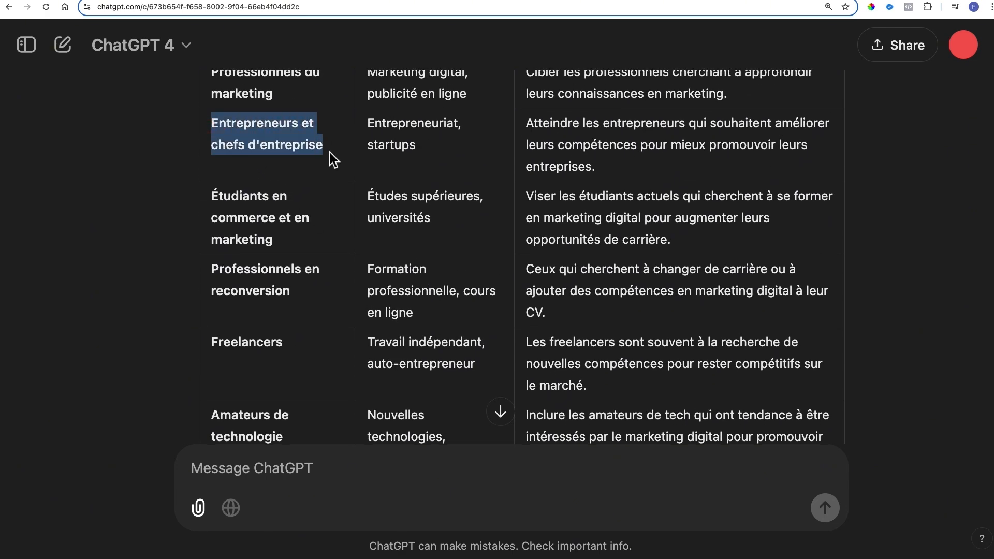
double_click(238, 352)
left_click_drag(212, 124, 284, 150)
left_click(284, 150)
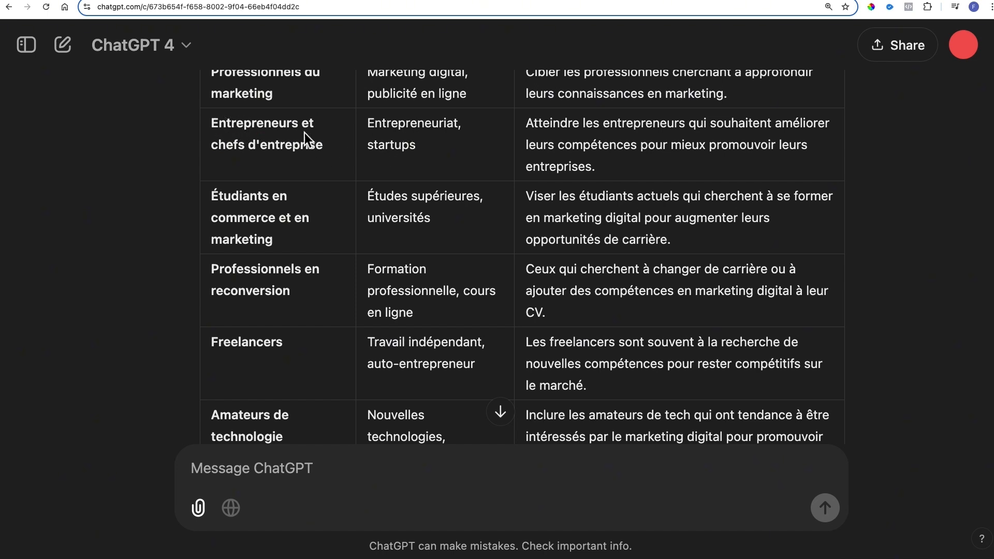
double_click(267, 125)
right_click(293, 129)
left_click(319, 146)
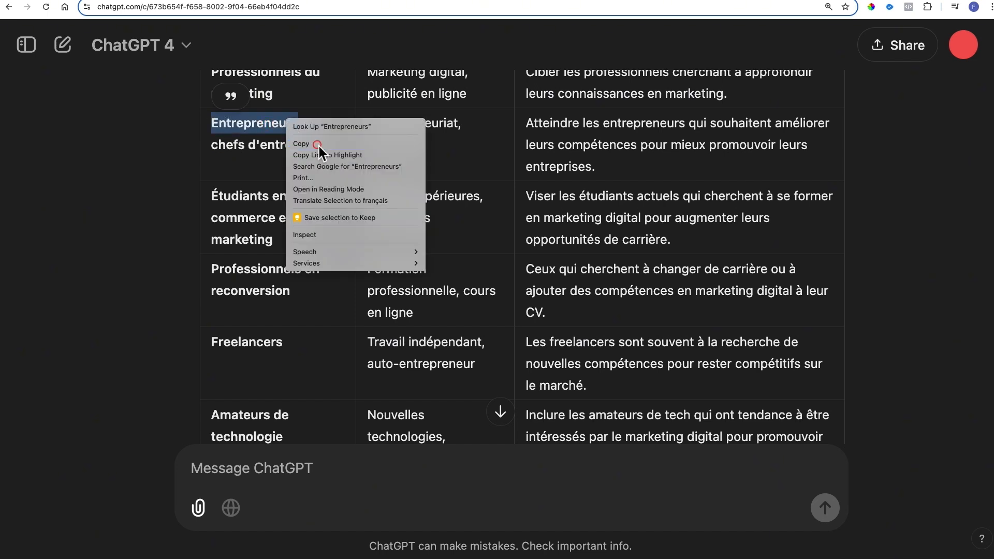
Switch to Meta Ads Manager and rename the ad set Ensemble-Entrepreneurs using the copied word
left_click(264, 2)
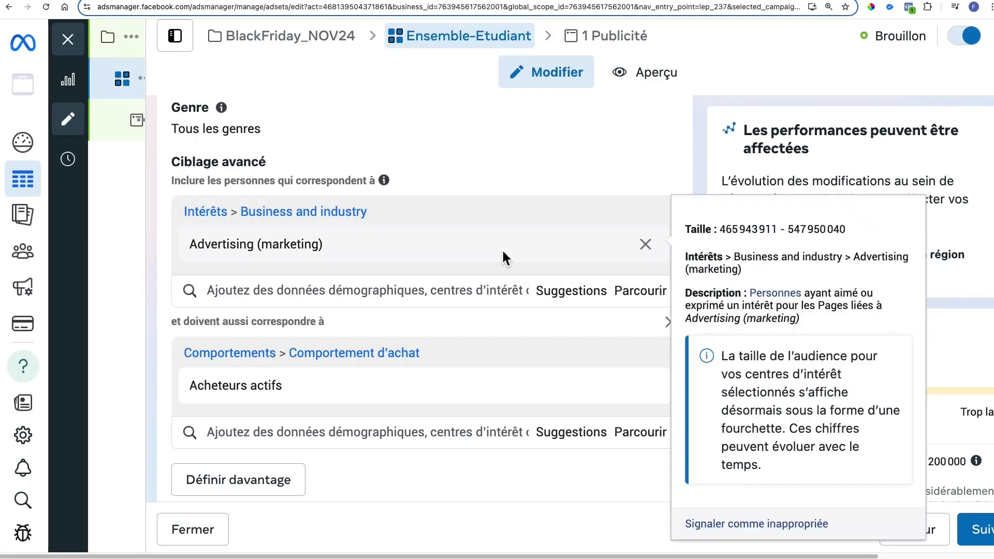
scroll(323, 218, "up", 10)
scroll(320, 216, "up", 10)
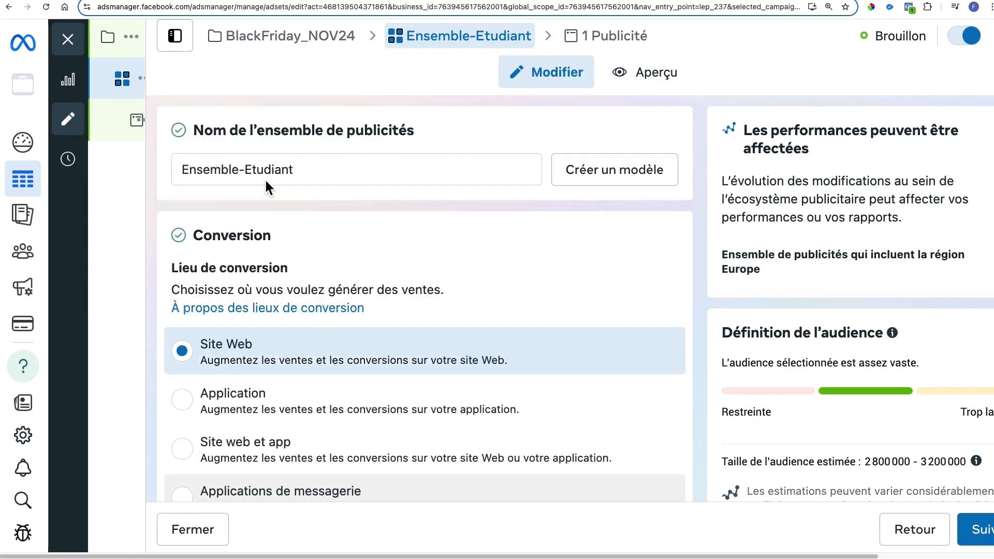
double_click(249, 170)
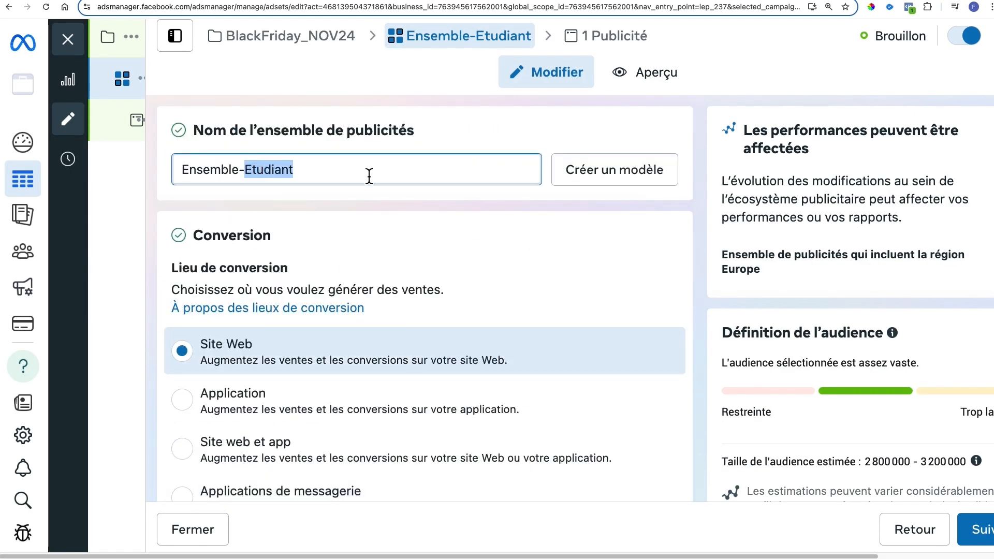
key("super+v")
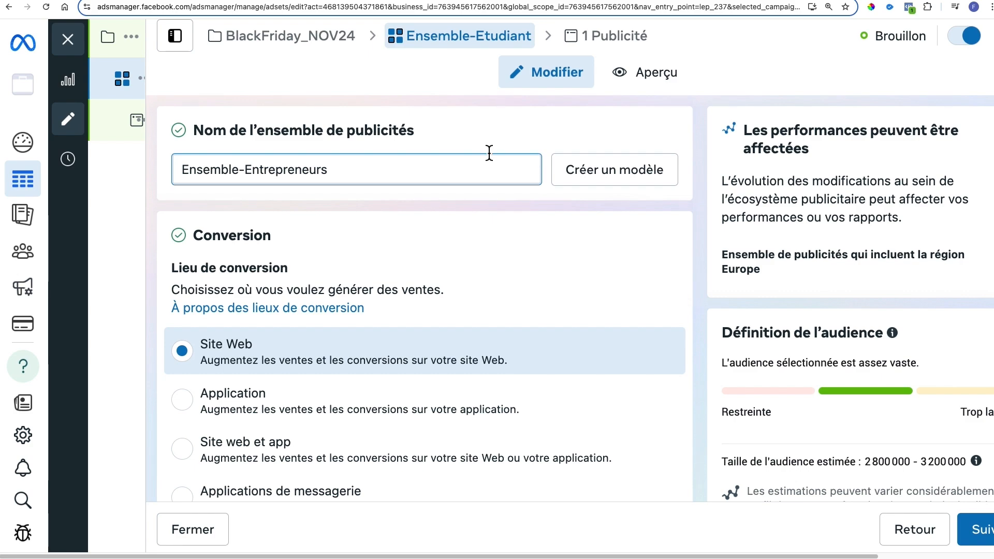
left_click(495, 216)
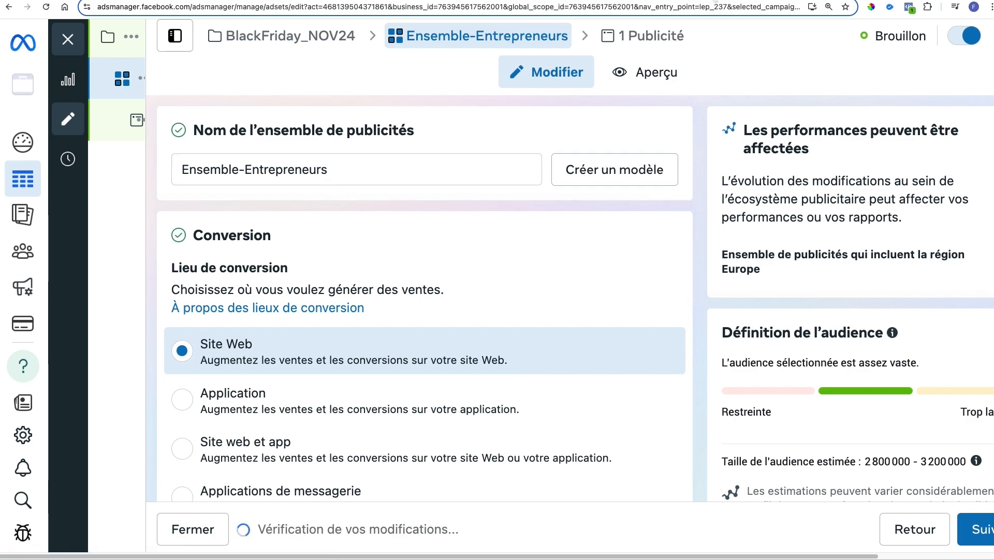
Return to ChatGPT and review the prompt requesting the top 10 interests for the "Entrepreneurs et chefs d'entreprise" audience
left_click(707, 1)
scroll(699, 274, "down", 15)
scroll(525, 299, "up", 5)
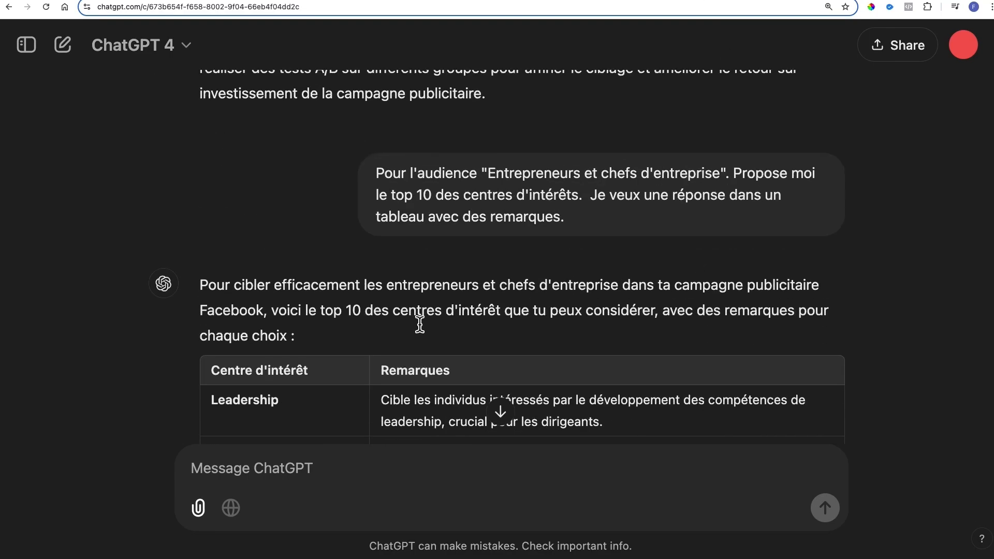
left_click_drag(376, 175, 733, 176)
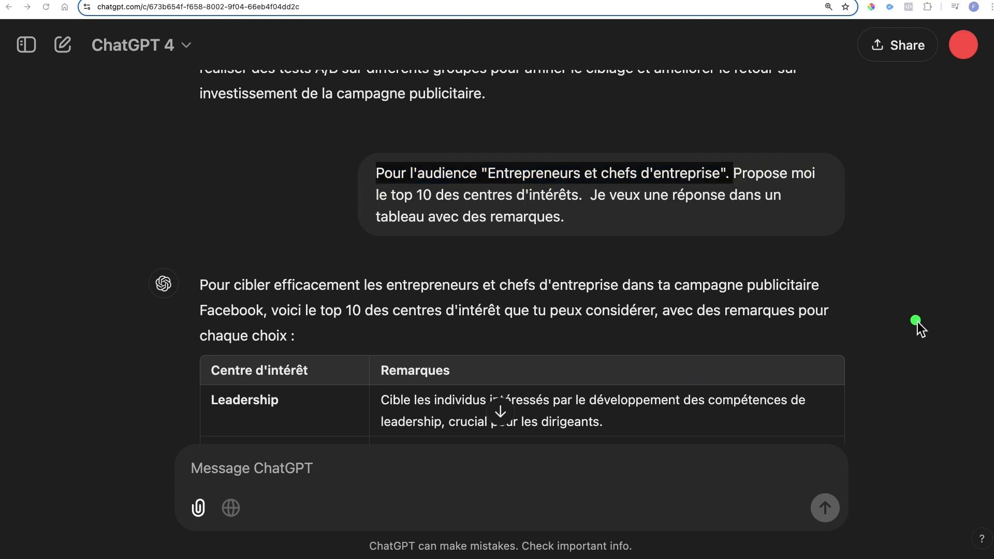
mouse_move(927, 447)
left_mouse_down()
mouse_move(881, 170)
mouse_move(940, 77)
left_mouse_up()
mouse_move(100, 105)
left_mouse_down()
mouse_move(323, 202)
mouse_move(375, 193)
left_mouse_up()
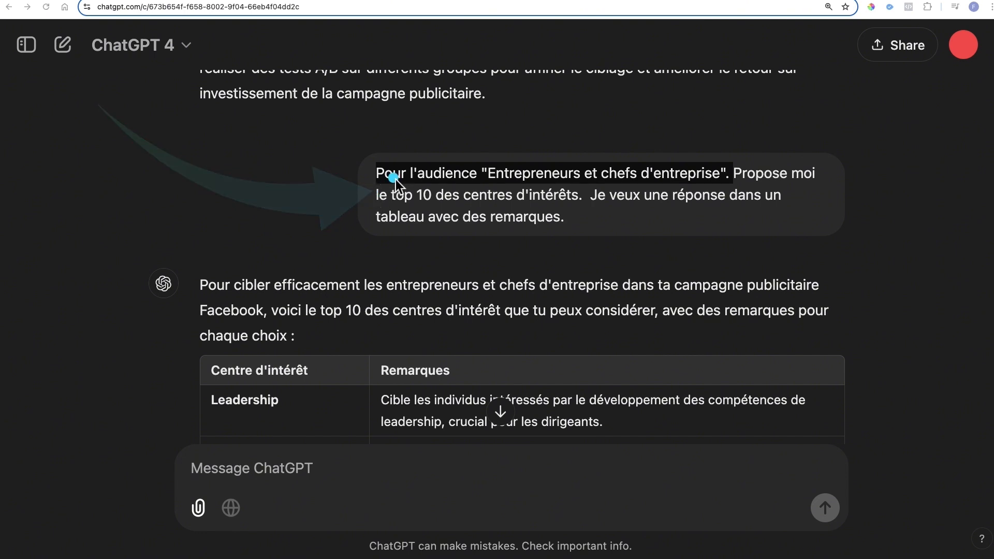
mouse_move(489, 173)
left_mouse_down()
mouse_move(599, 173)
mouse_move(658, 213)
mouse_move(667, 206)
left_mouse_up()
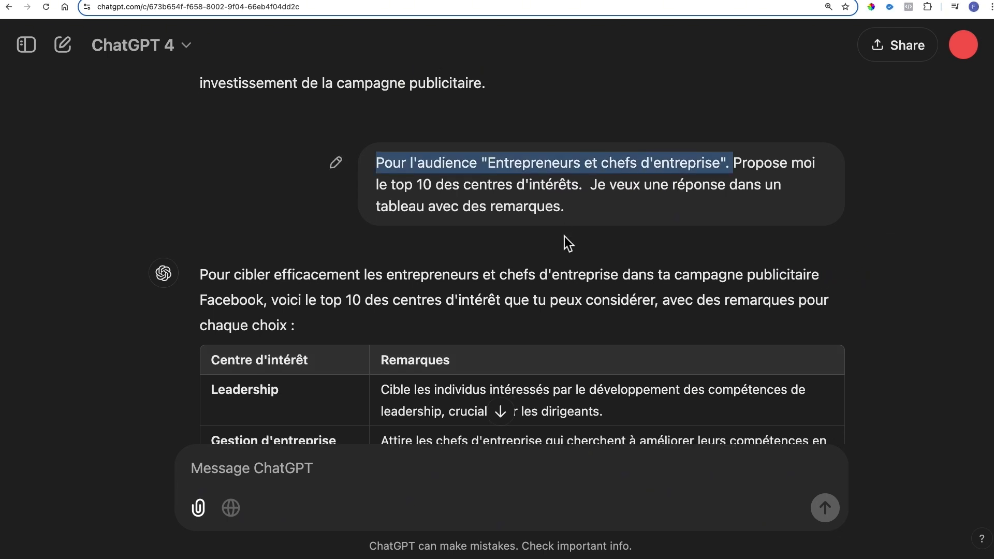
Examine the suggested interests and remarks in the reply's table, from Leadership through Marketing et publicité
scroll(564, 236, "down", 3)
scroll(565, 237, "down", 5)
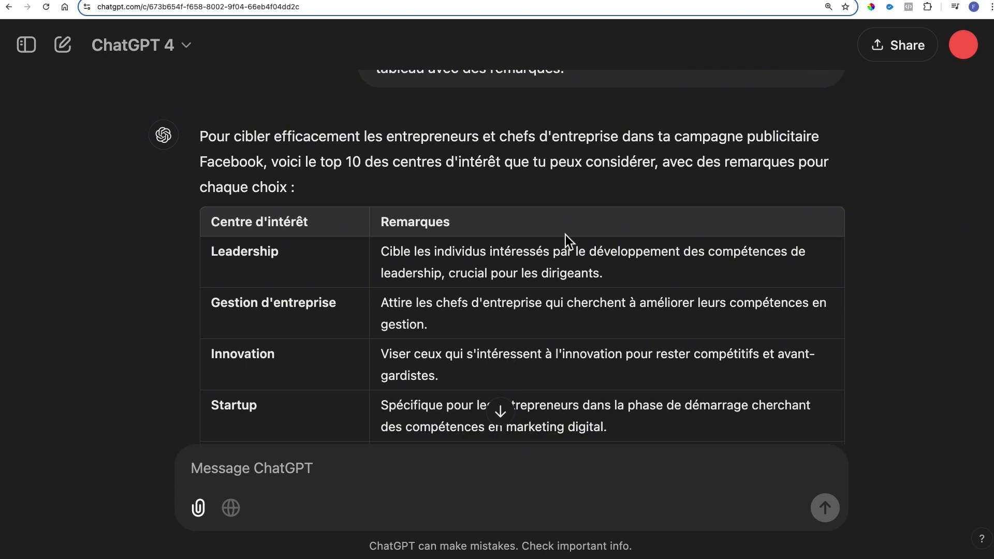
scroll(565, 237, "down", 2)
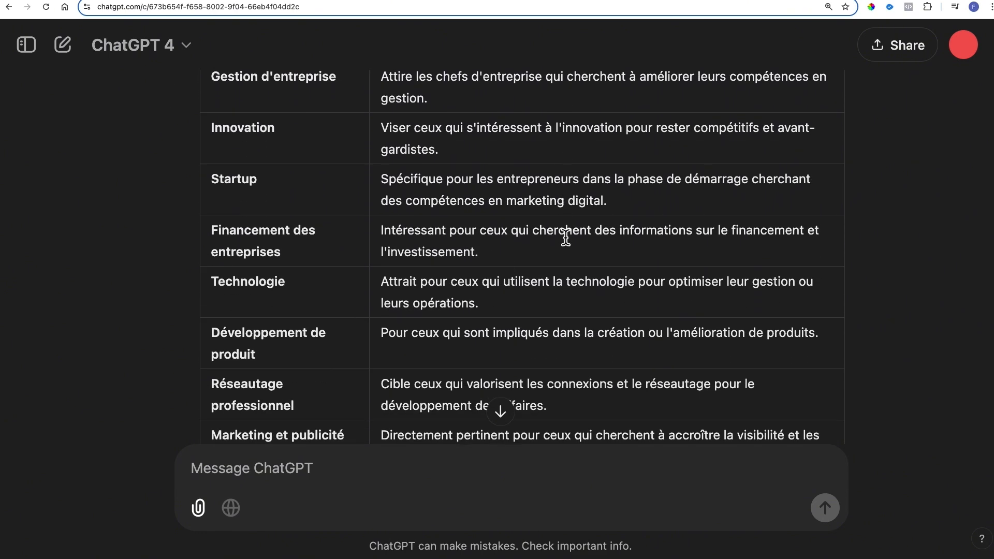
scroll(566, 237, "up", 9)
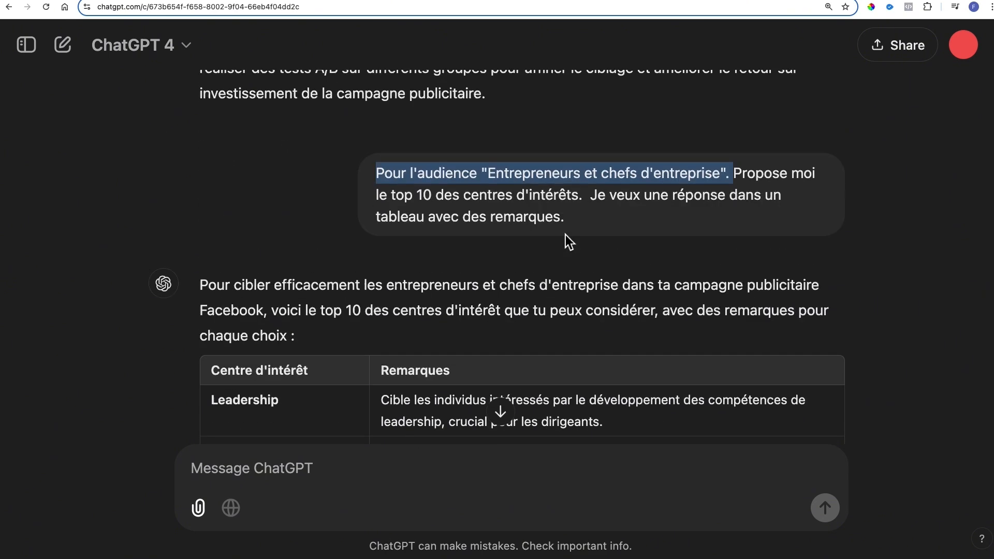
scroll(738, 262, "down", 7)
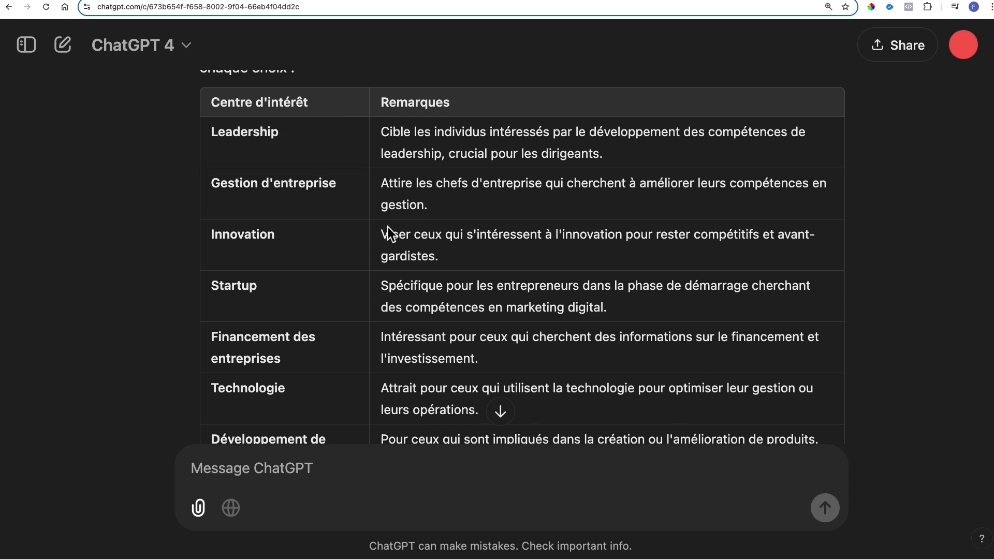
scroll(349, 231, "down", 3)
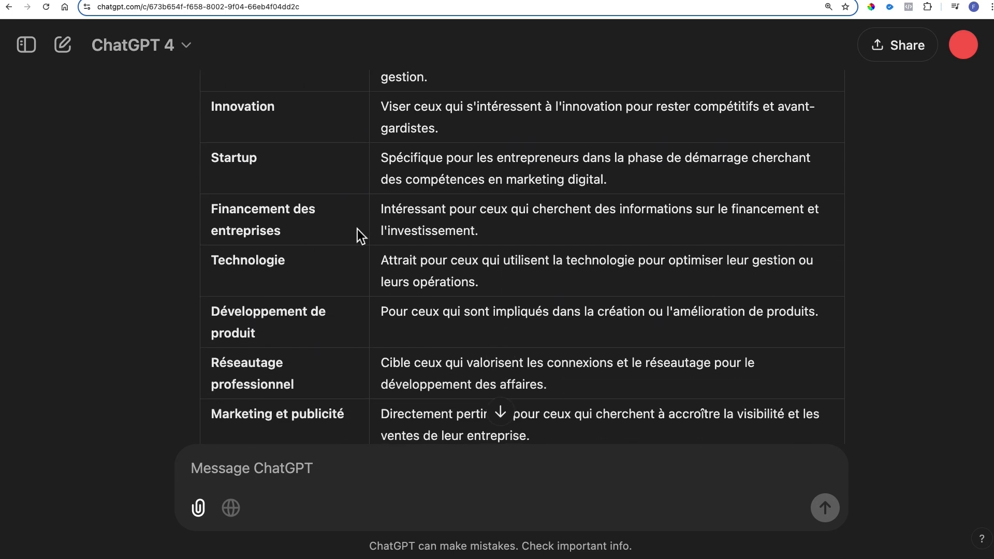
scroll(351, 228, "down", 2)
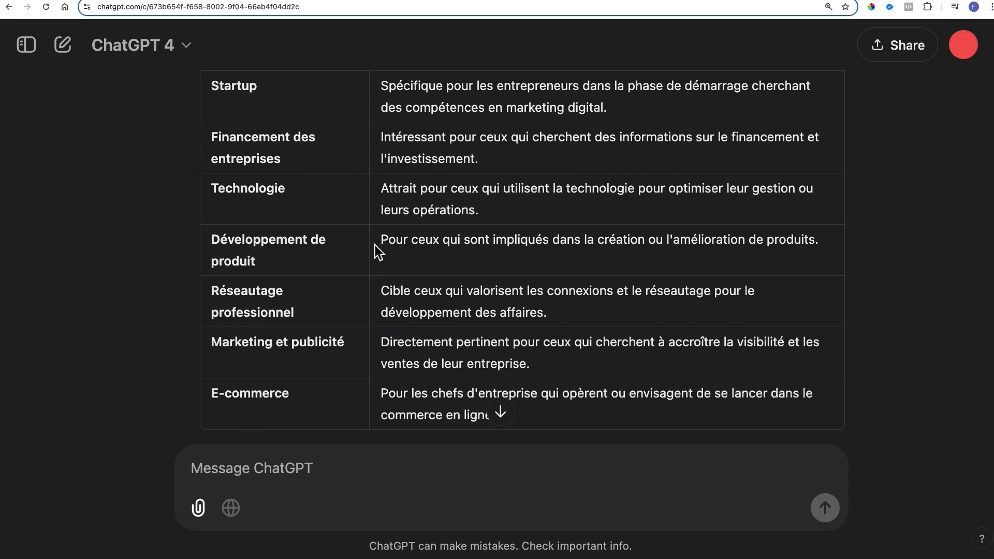
Read the remark for the E-commerce interest in the last row of the table
scroll(375, 244, "down", 1)
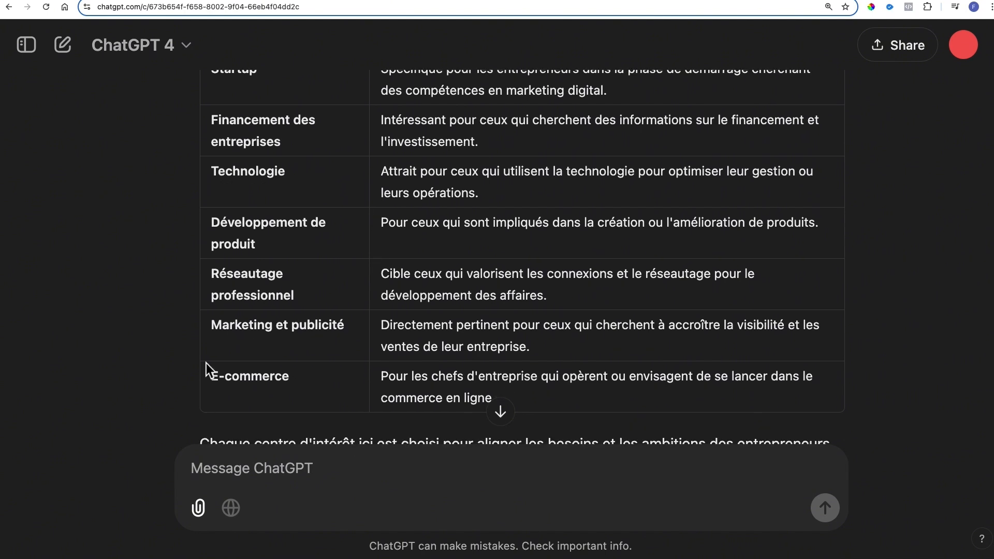
left_click_drag(212, 375, 302, 381)
left_click(349, 391)
left_click_drag(409, 374, 638, 388)
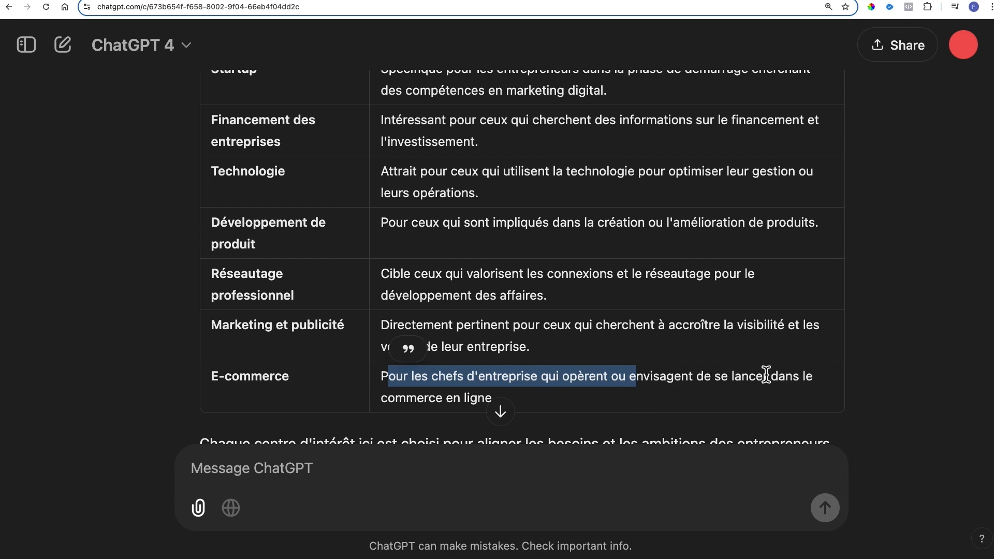
left_click(389, 378)
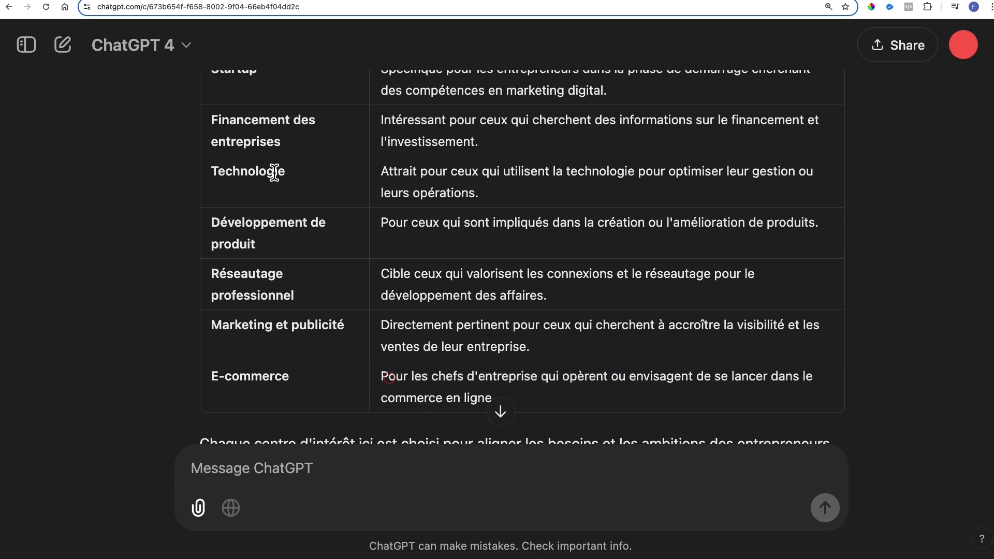
In the Meta ad set's advanced targeting, remove the Advertising (marketing) interest and the additional Acheteurs actifs condition
left_click(260, 1)
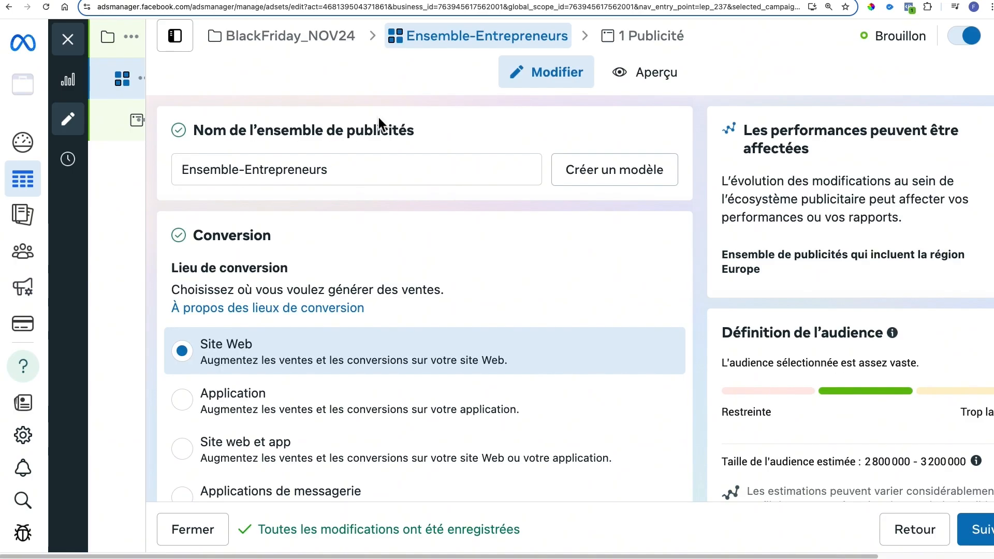
scroll(542, 301, "down", 10)
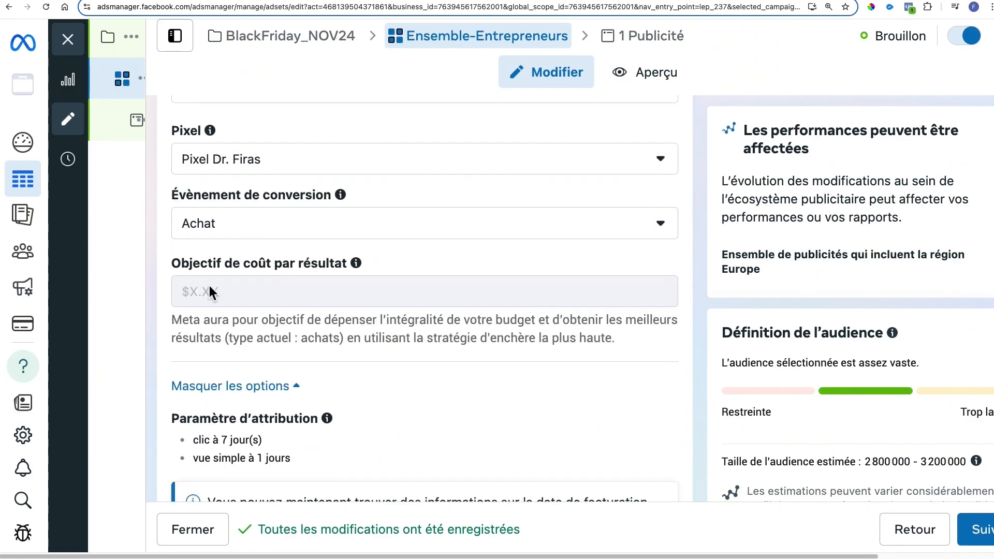
scroll(408, 441, "down", 15)
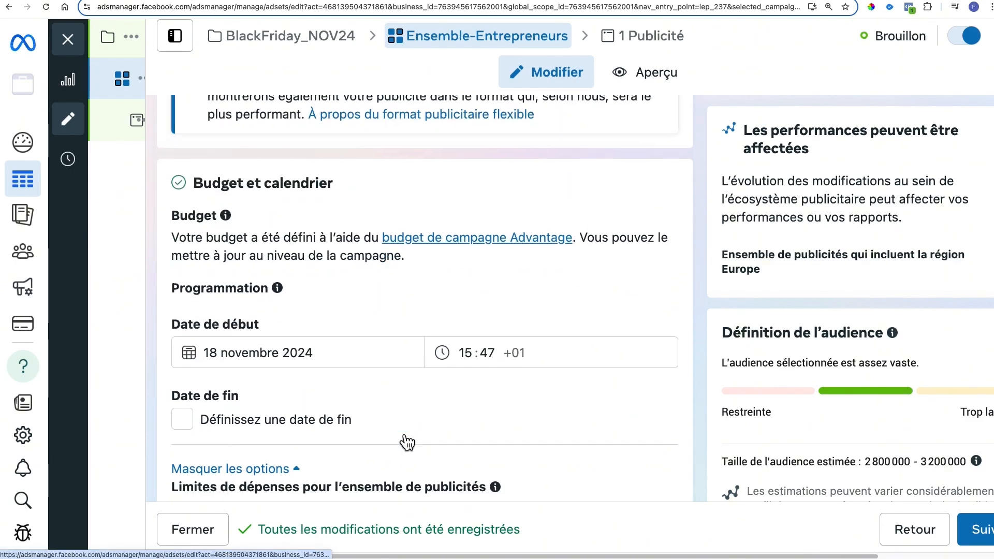
scroll(408, 441, "down", 10)
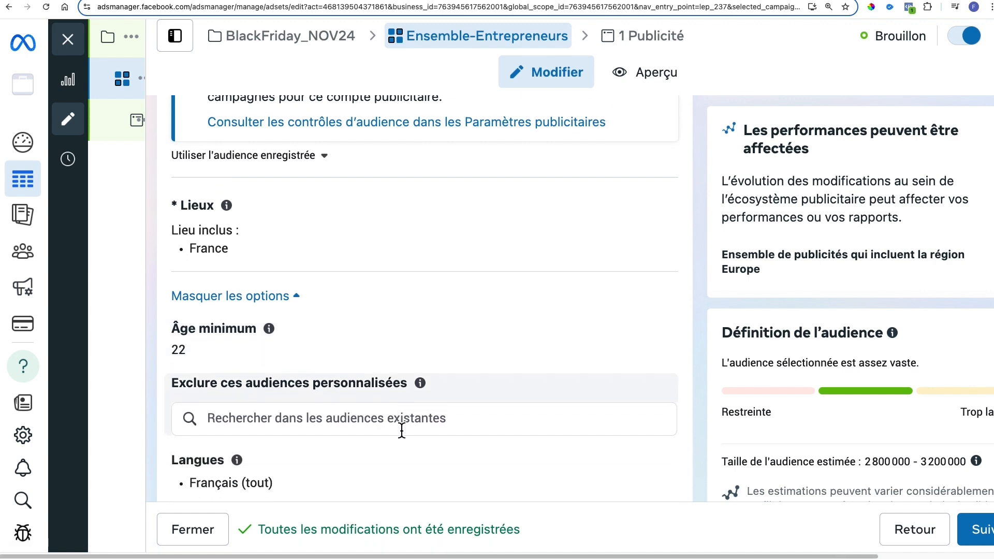
scroll(401, 430, "down", 10)
mouse_move(357, 303)
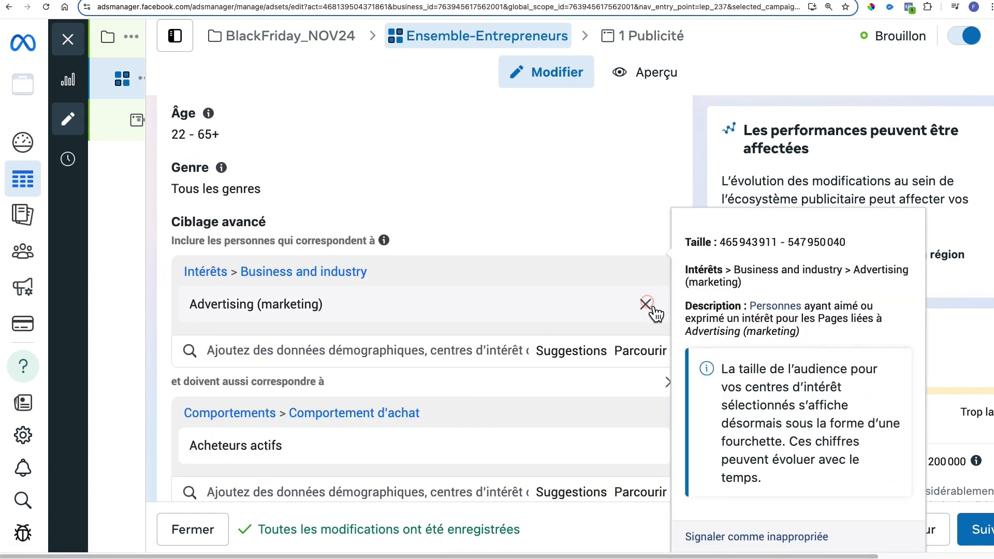
left_click(644, 304)
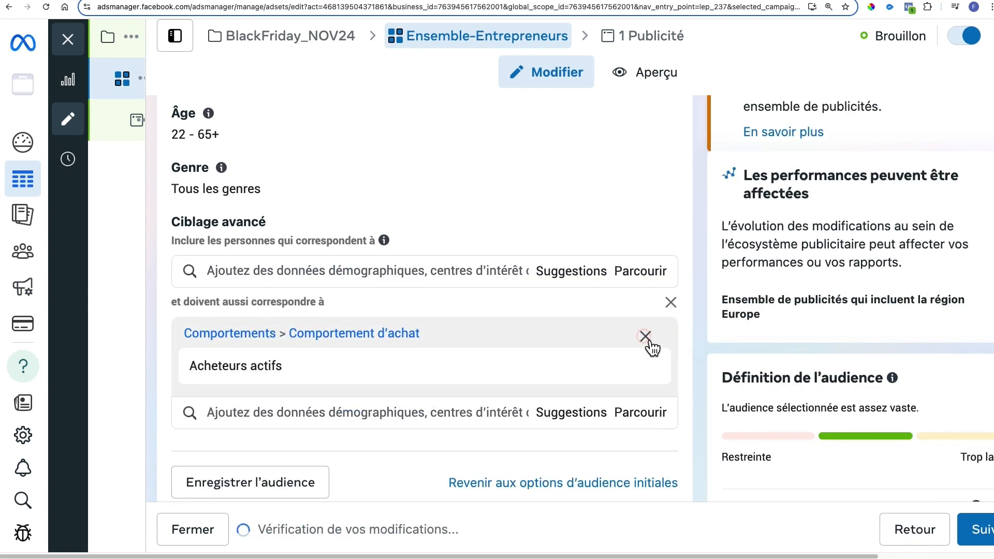
left_click(645, 337)
left_click(670, 303)
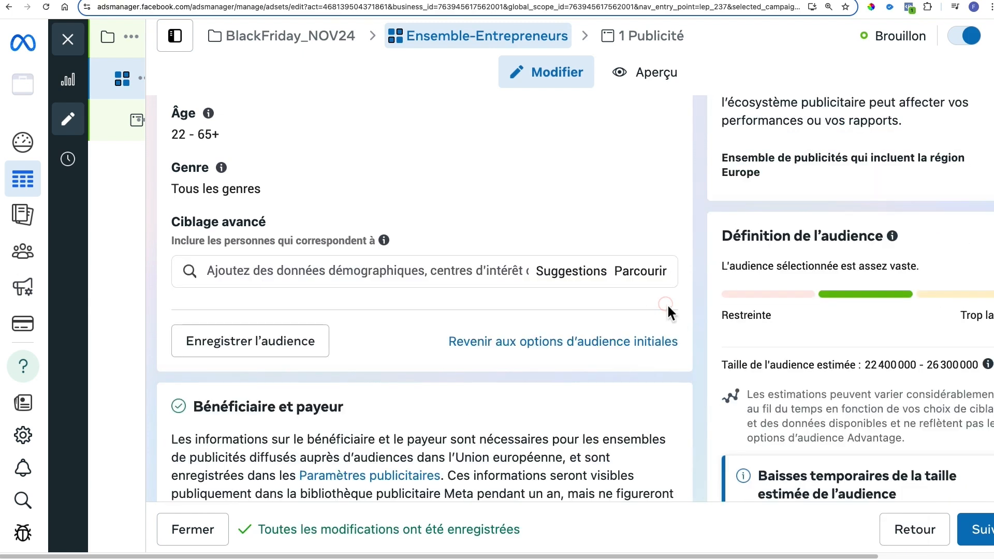
Browse the advanced targeting options and expand Données démographiques > Professionnel > Secteurs d'activité
left_click(639, 271)
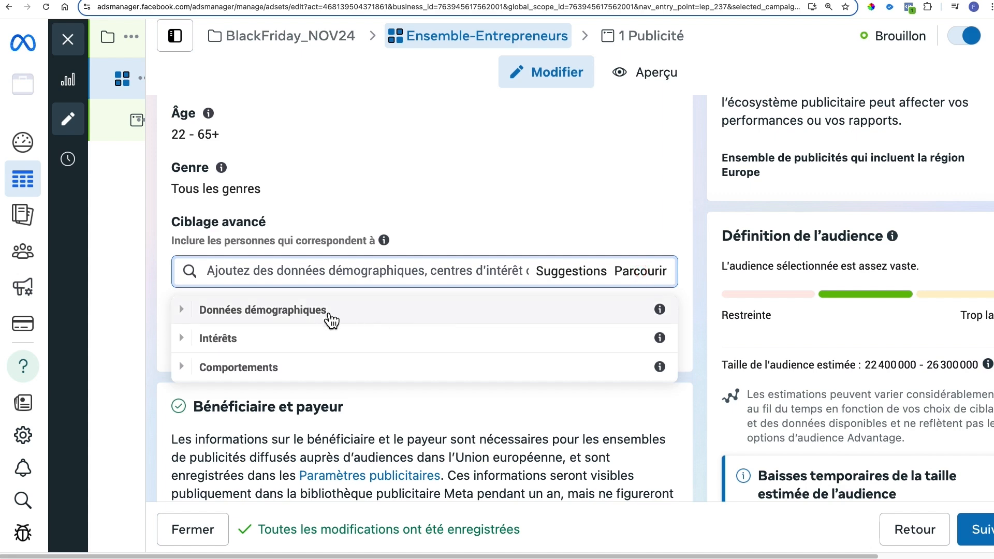
left_click(299, 319)
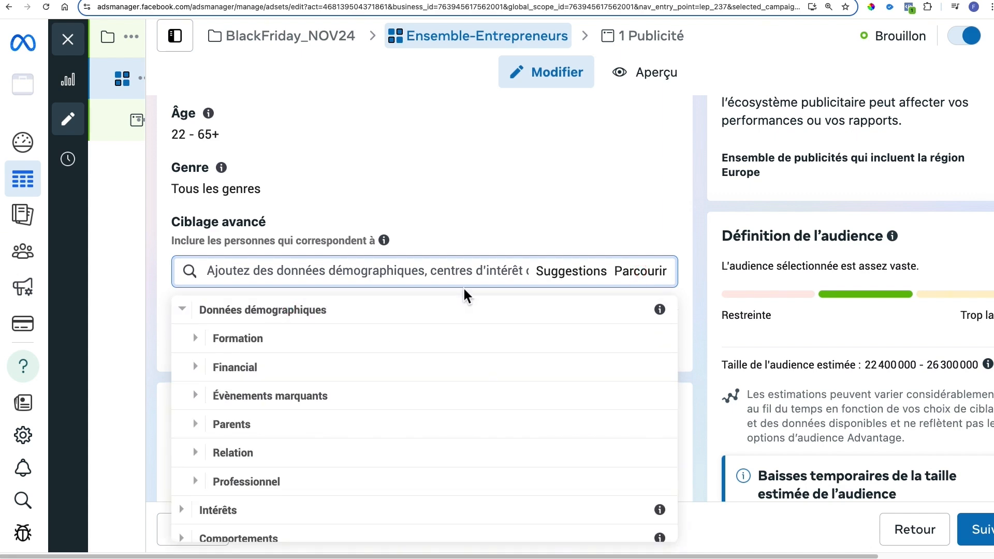
scroll(561, 207, "down", 3)
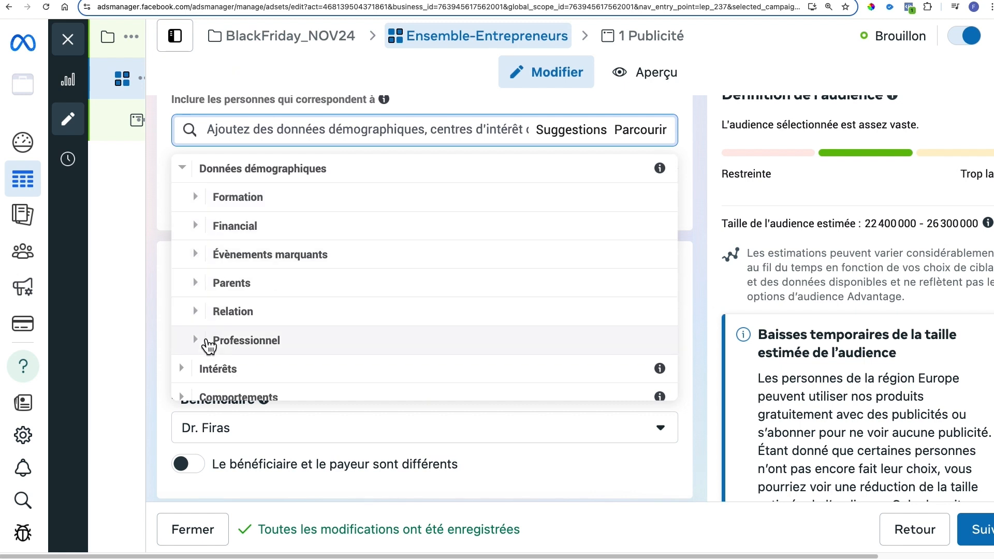
left_click(205, 341)
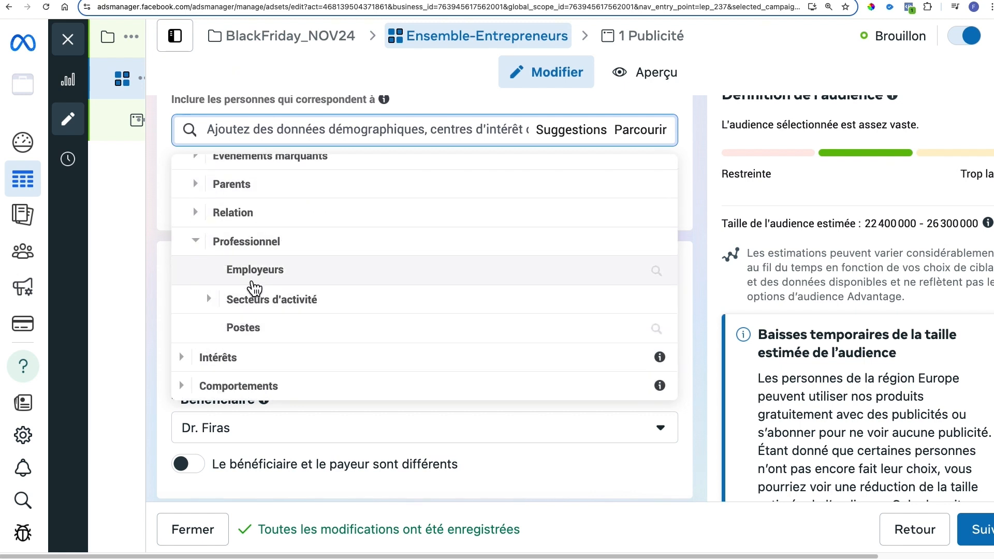
left_click(219, 308)
mouse_move(376, 288)
scroll(380, 291, "up", 2)
scroll(377, 305, "down", 3)
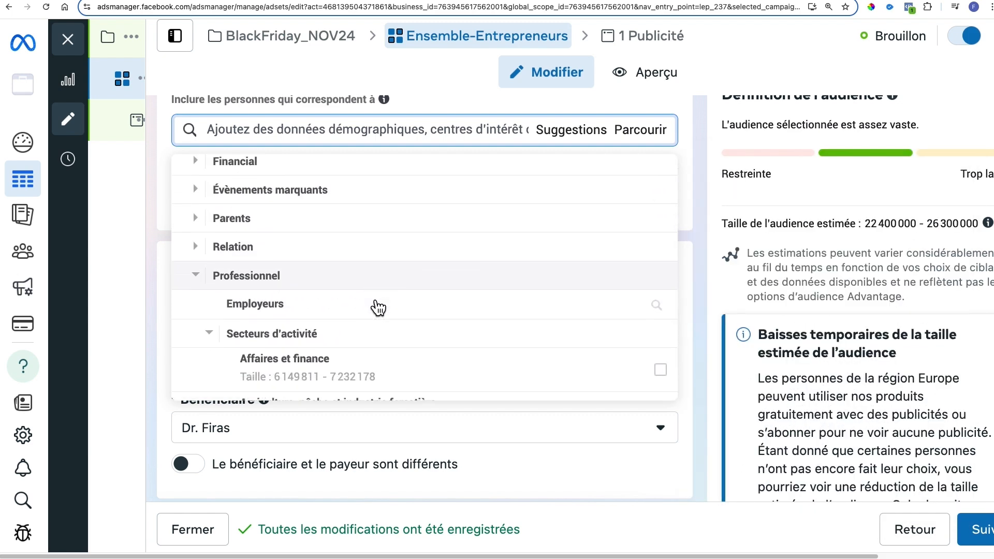
Look through the targeting options under Données démographiques > Professionnel > Secteurs d'activité, from Affaires et finance to Éducation et bibliothèques
mouse_move(519, 337)
scroll(521, 338, "down", 5)
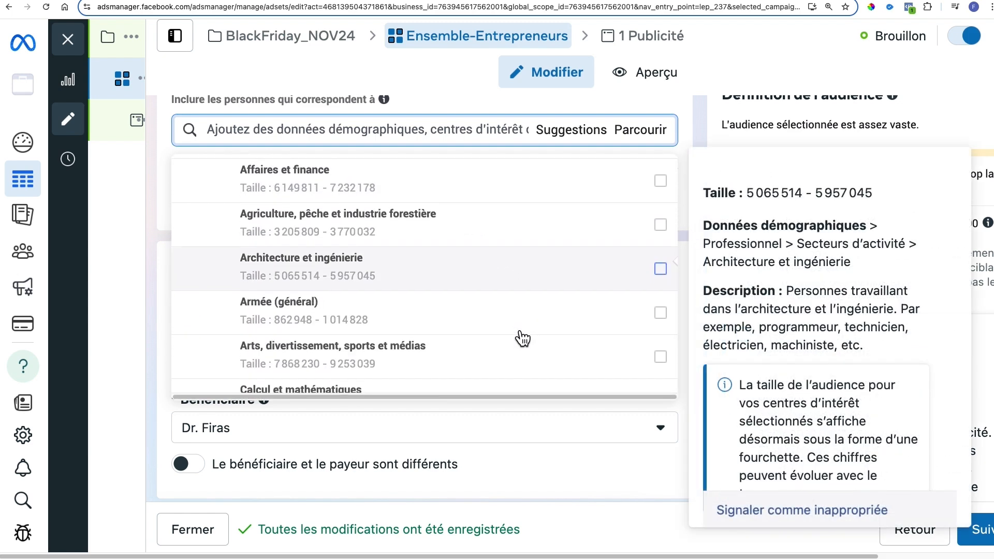
scroll(522, 337, "down", 3)
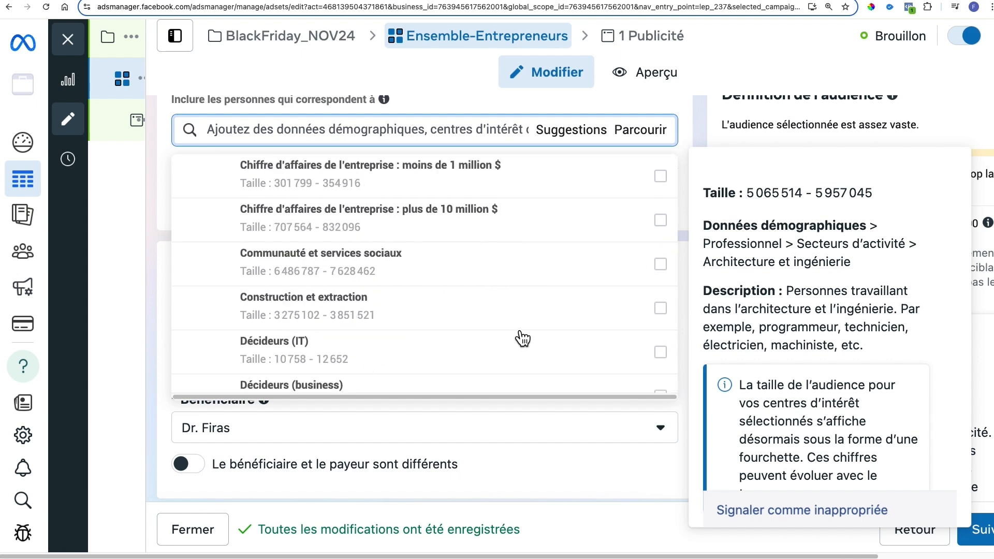
scroll(521, 338, "down", 5)
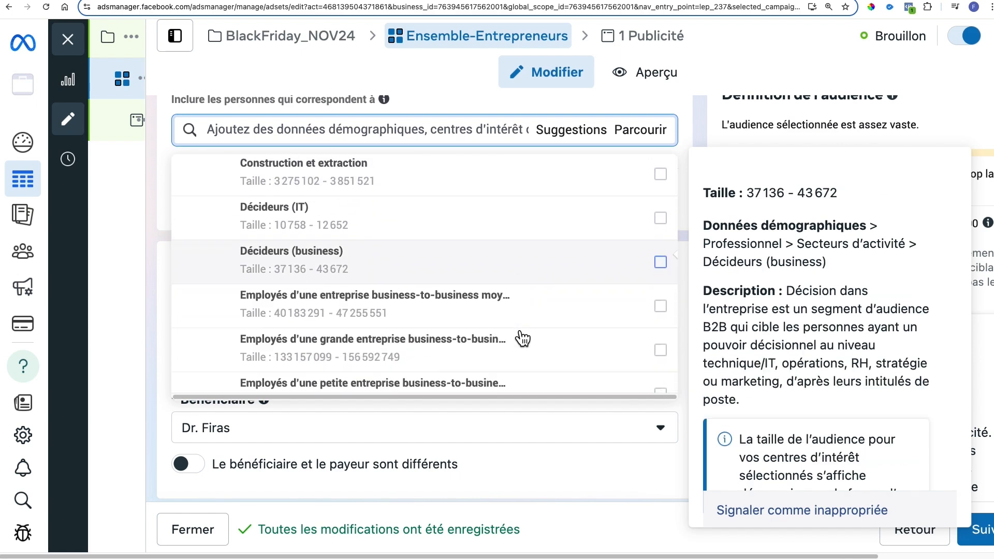
scroll(522, 338, "down", 6)
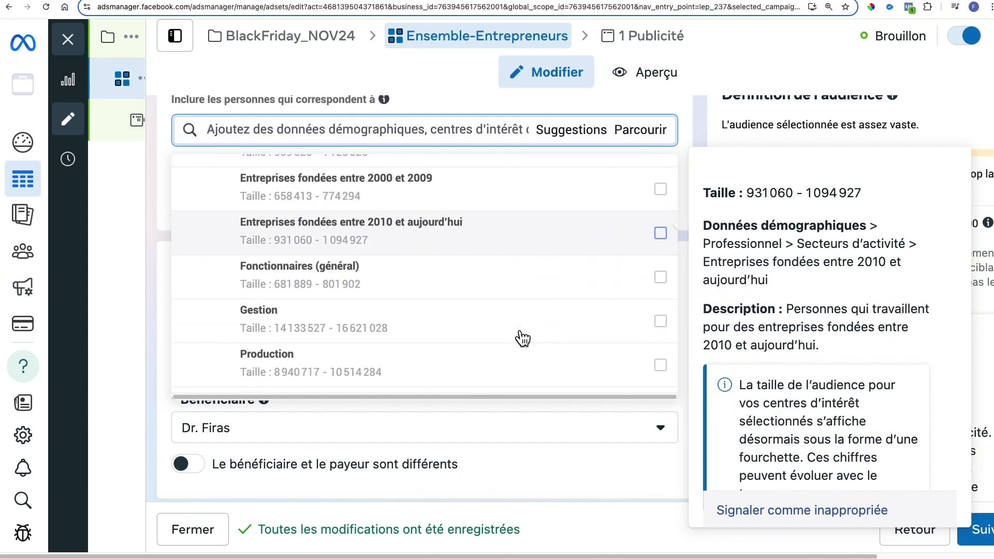
scroll(522, 338, "down", 7)
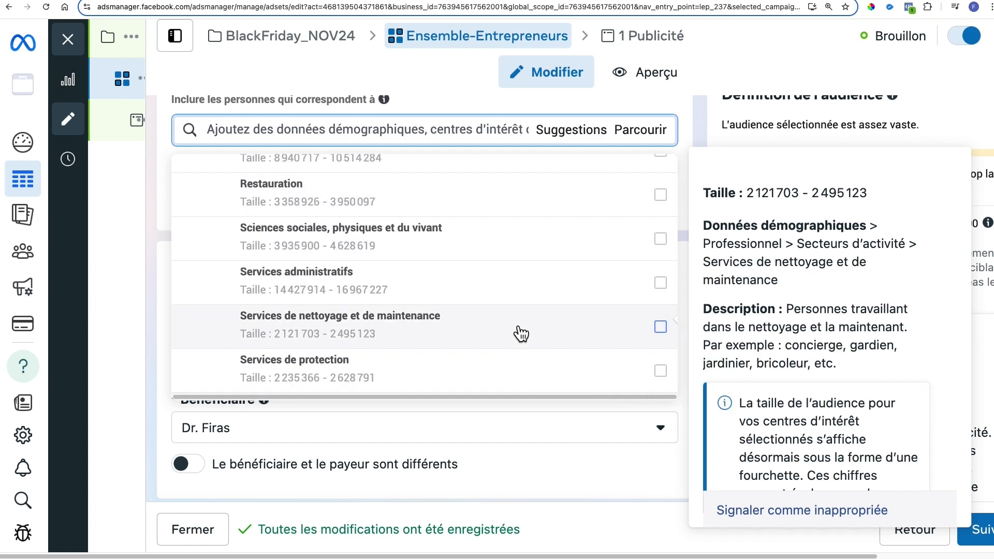
scroll(521, 333, "down", 4)
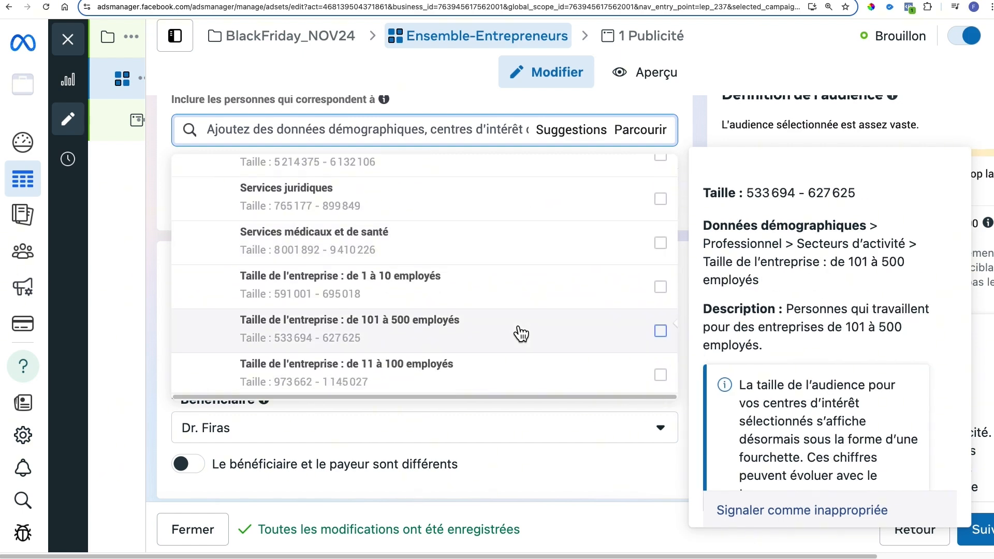
scroll(521, 334, "down", 1)
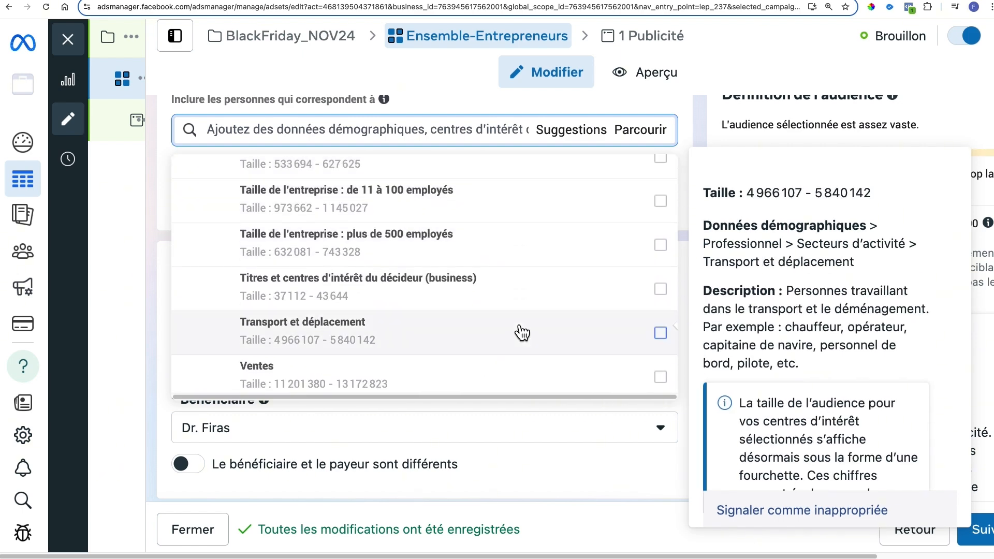
scroll(523, 330, "down", 4)
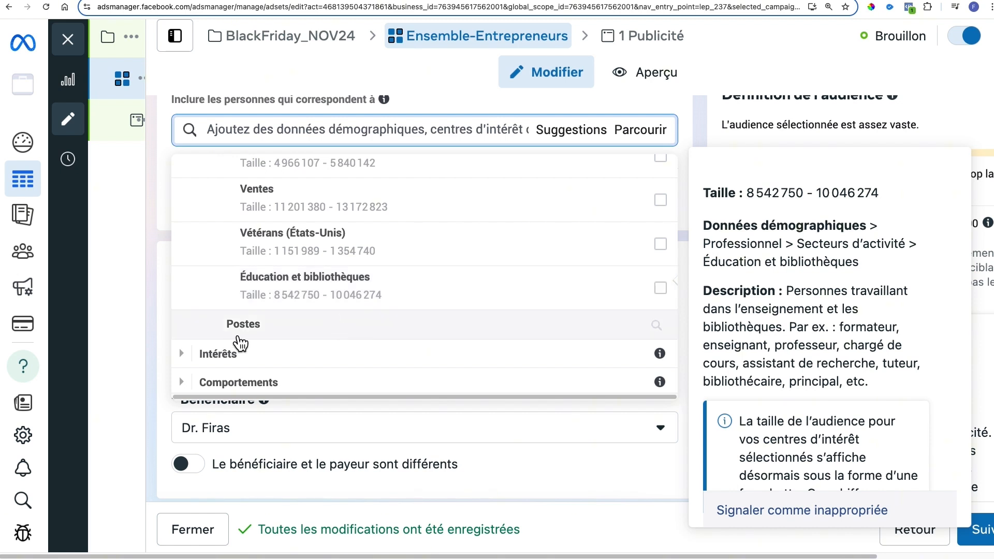
Open the Postes job-title search, then in ChatGPT copy "chefs d'entreprise" from the remark for the Gestion d'entreprise interest
left_click(235, 326)
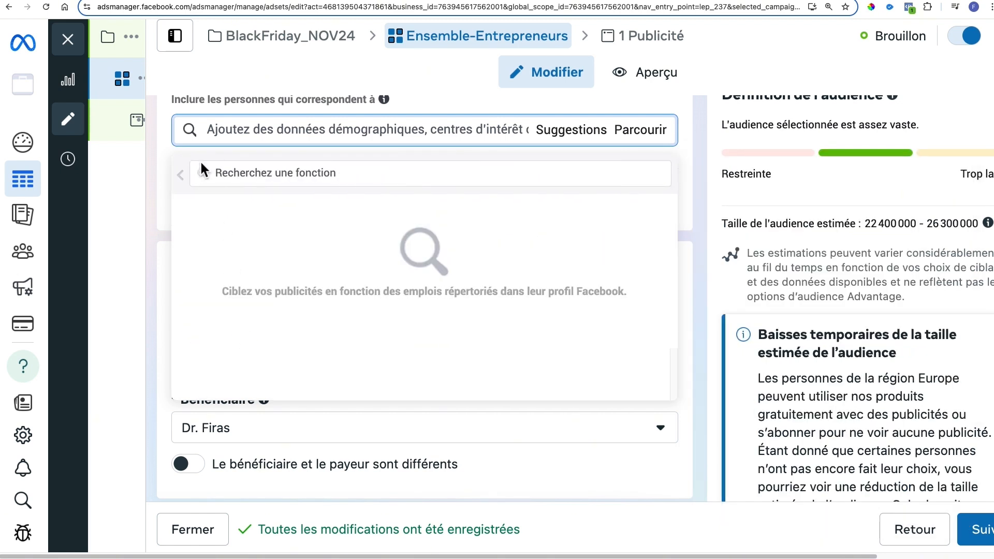
left_click(282, 182)
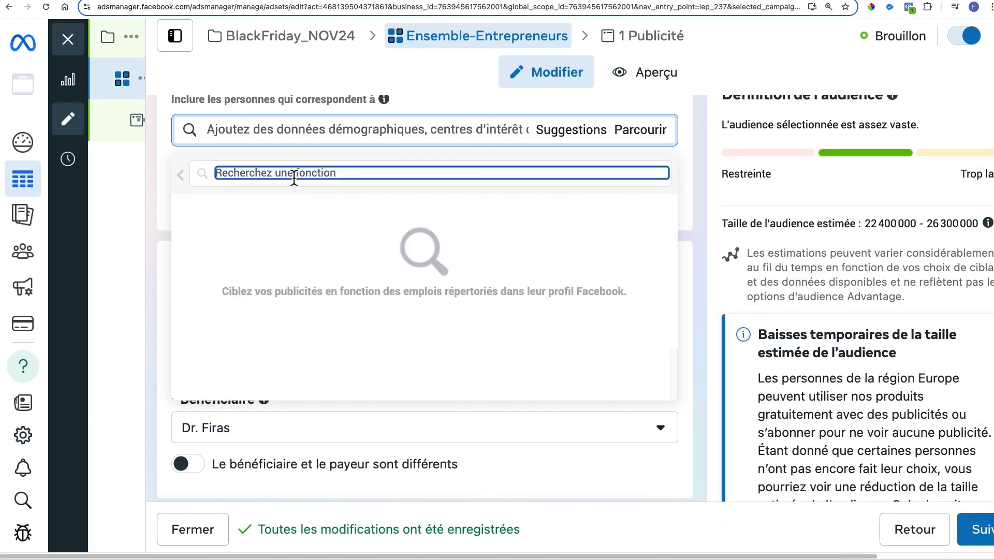
left_click(717, 1)
scroll(333, 257, "up", 9)
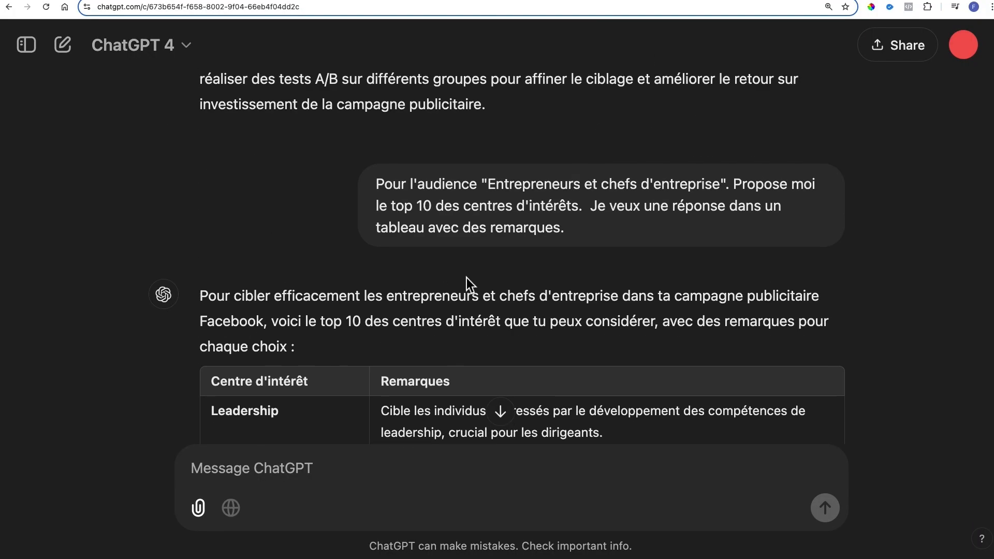
scroll(467, 278, "down", 6)
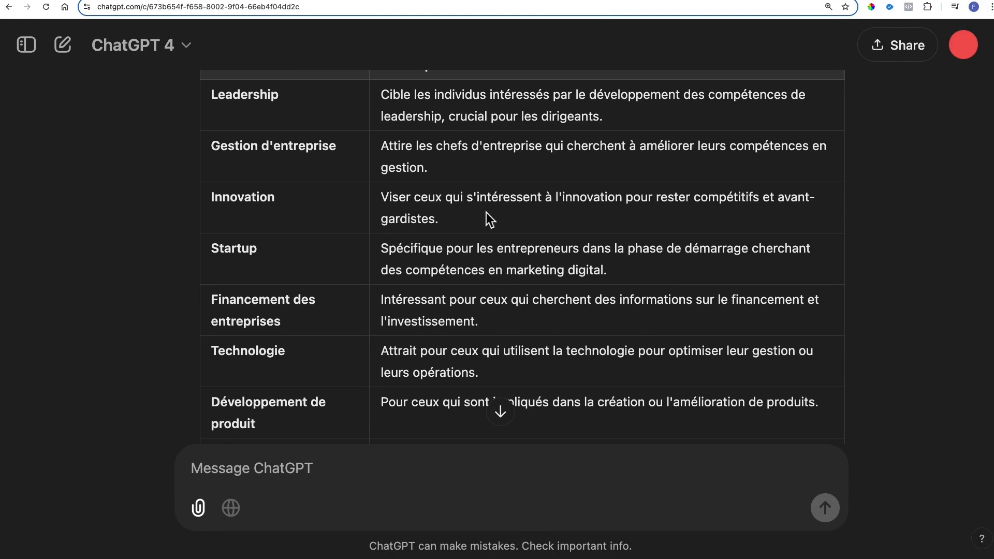
left_click_drag(441, 150, 543, 144)
right_click(522, 153)
left_click(551, 170)
Back in Meta Ads Manager, search Postes for the copied "chefs d'entreprise", add the Chef d'entreprise job title and return to the category list
left_click(254, 1)
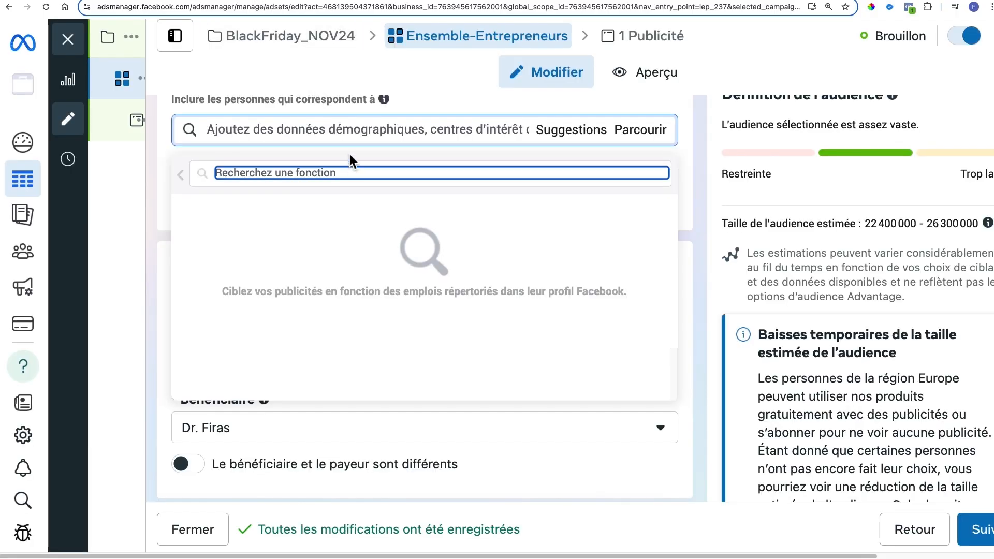
key("super+v")
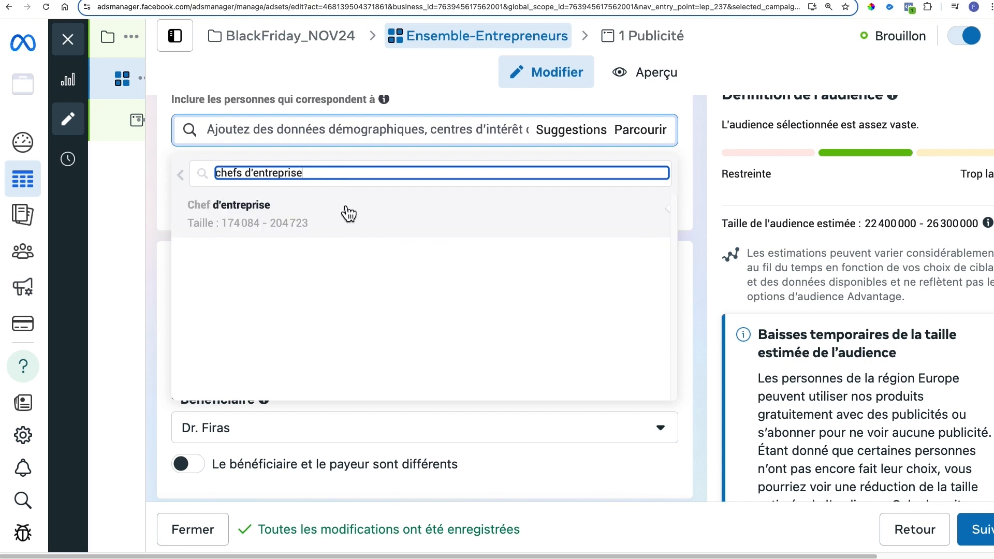
left_click(282, 217)
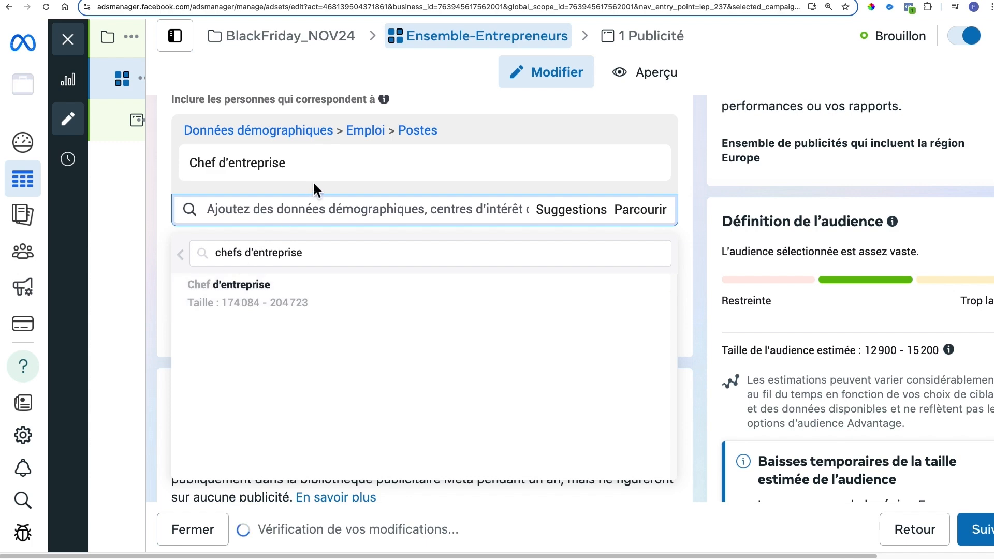
mouse_move(242, 312)
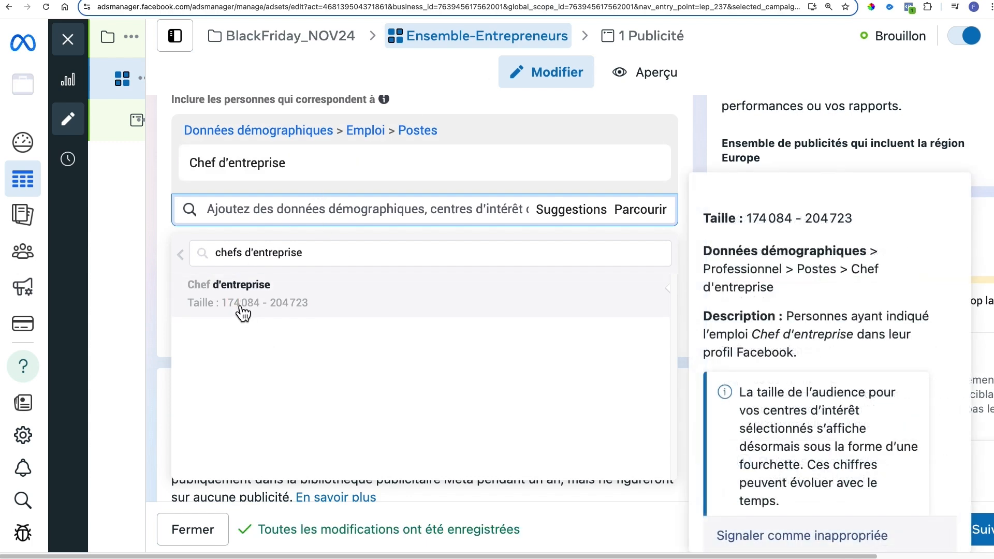
left_click(183, 256)
mouse_move(186, 261)
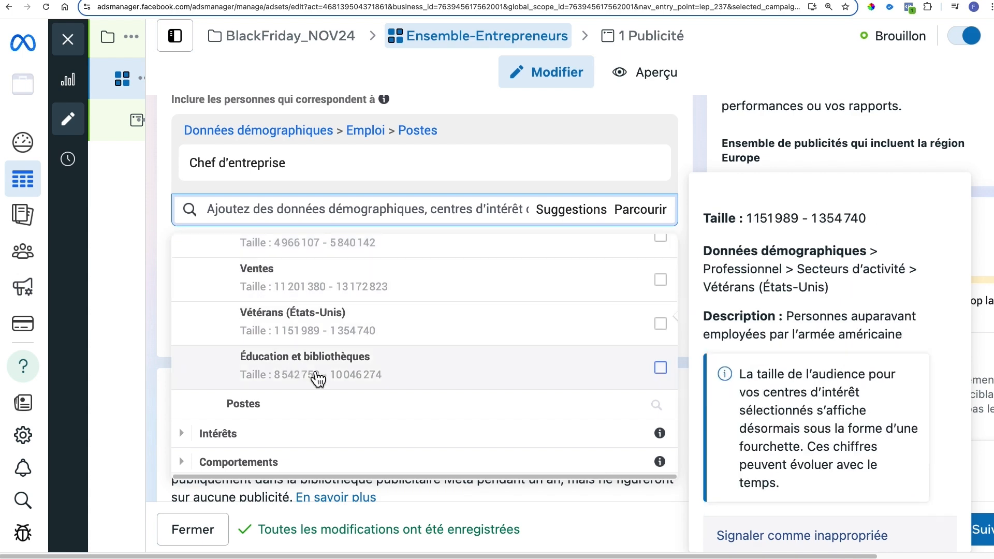
In ChatGPT, review the earlier audience table for the interests suggested for Entrepreneurs et chefs d'entreprise
mouse_move(427, 176)
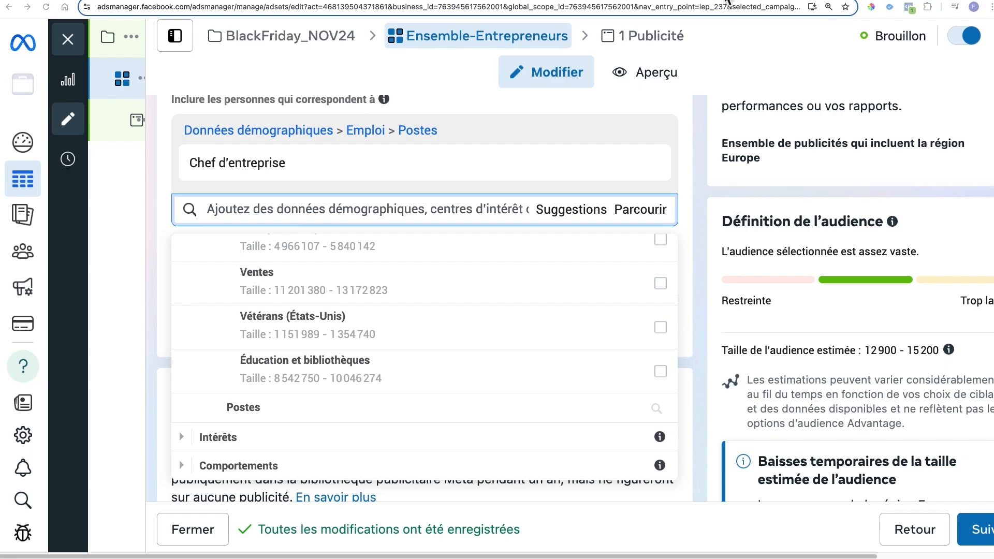
left_click(740, 1)
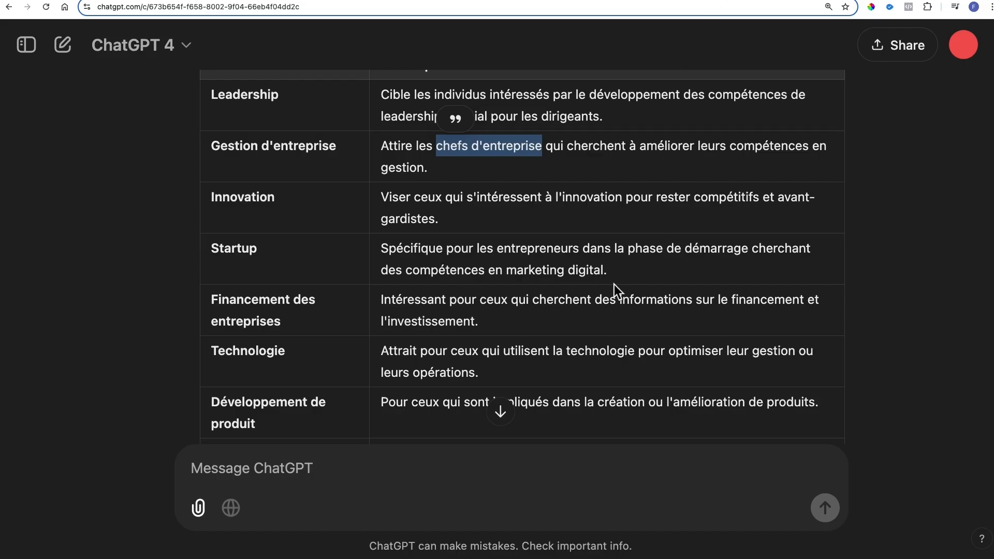
scroll(614, 284, "up", 10)
scroll(614, 284, "up", 15)
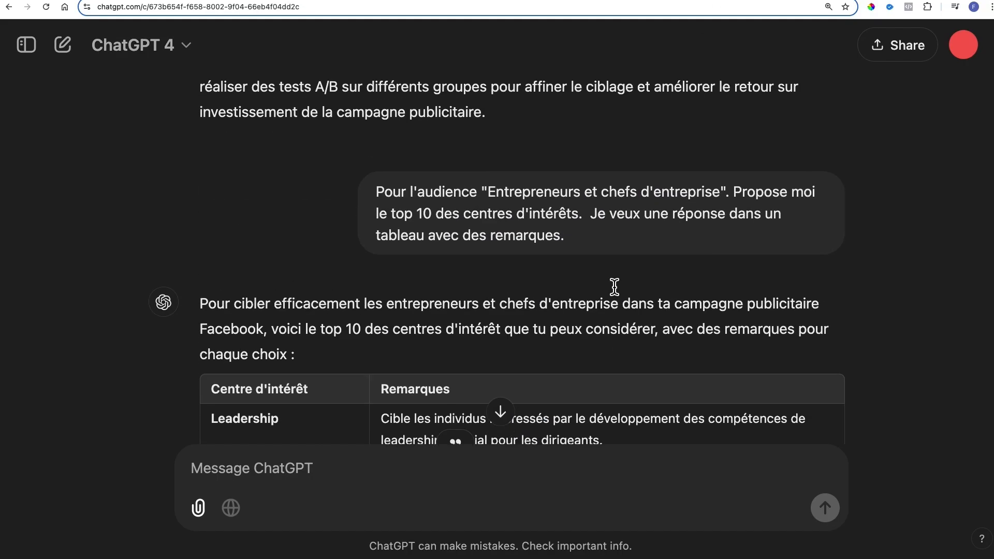
scroll(614, 288, "up", 6)
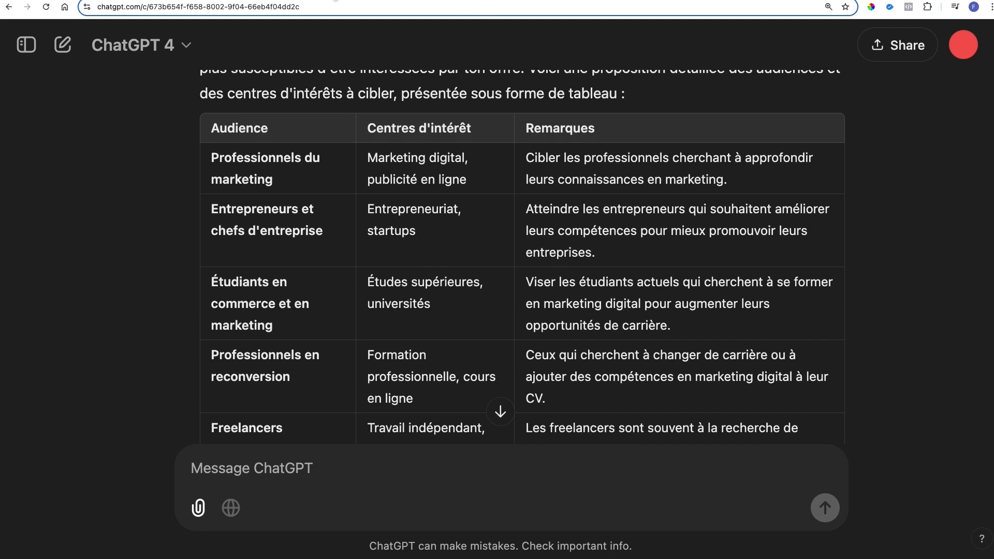
In Meta Ads Manager's advanced targeting options, expand Intérêts > Business and industry
left_click(240, 0)
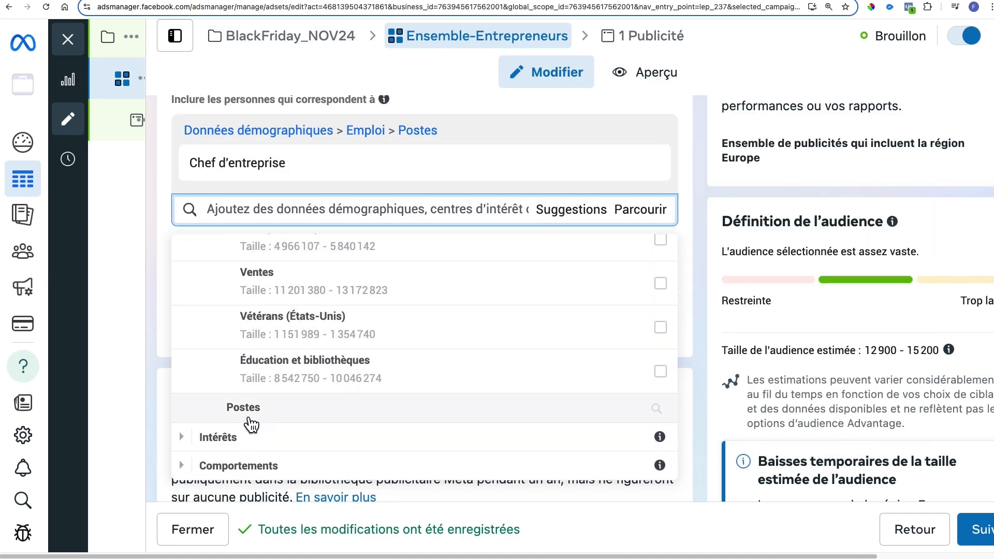
left_click(191, 437)
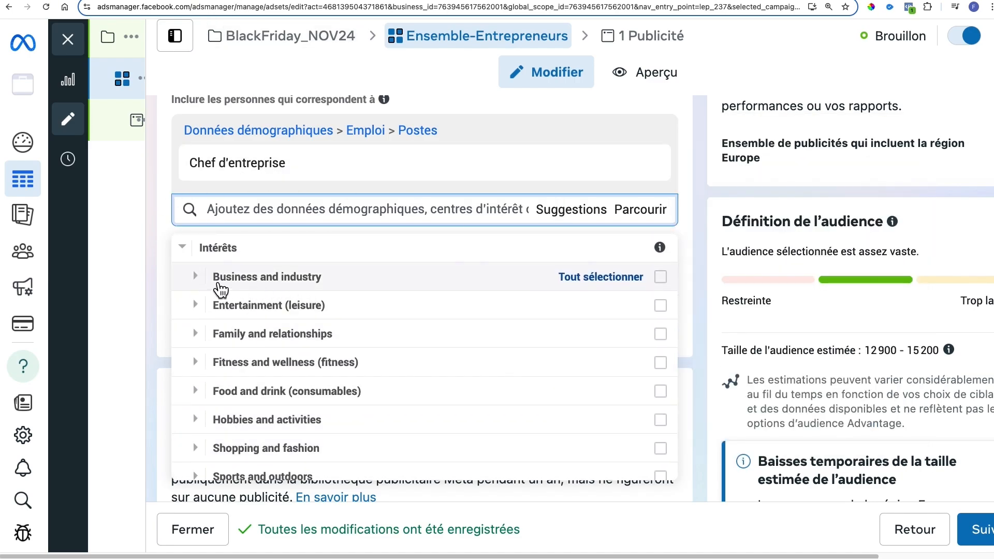
scroll(222, 296, "down", 3)
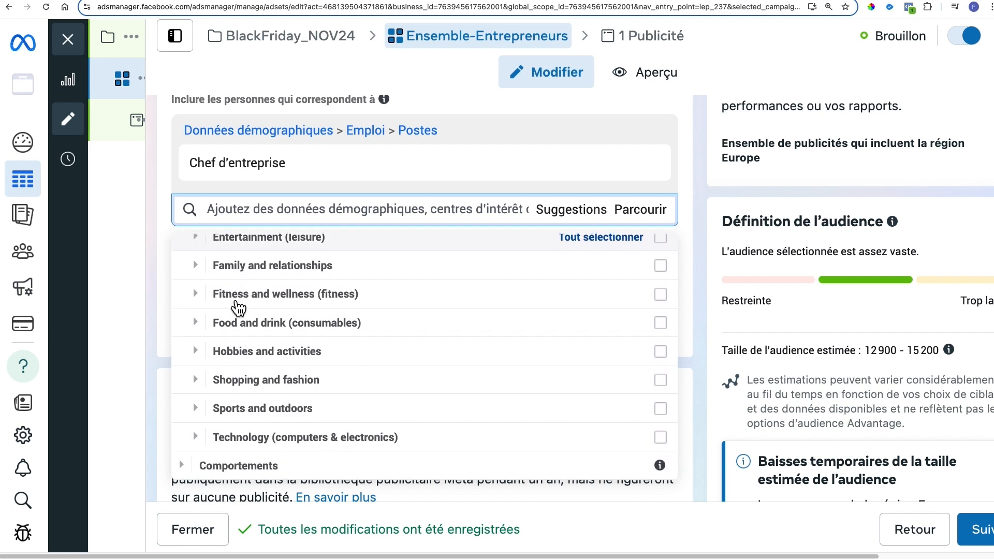
scroll(306, 368, "up", 3)
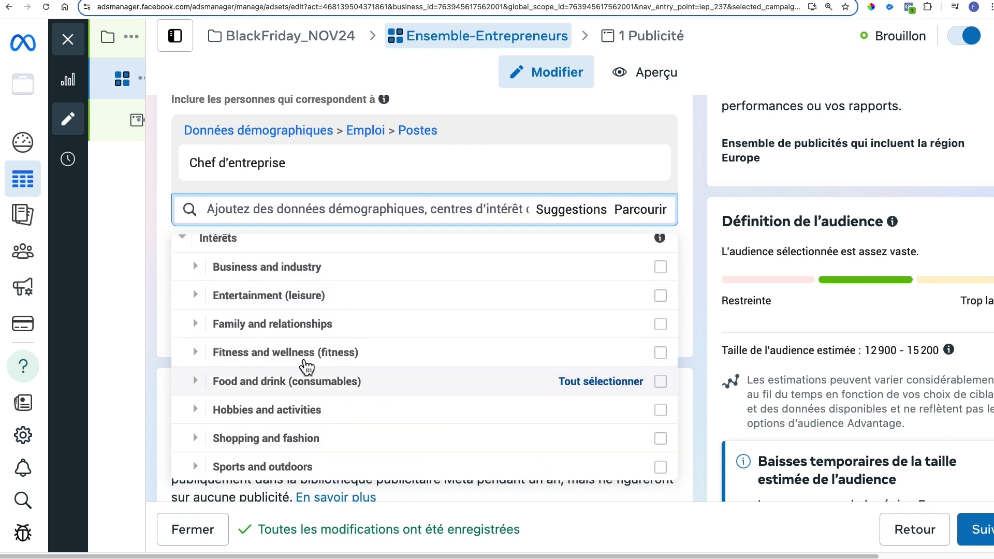
left_click(195, 267)
scroll(402, 409, "down", 3)
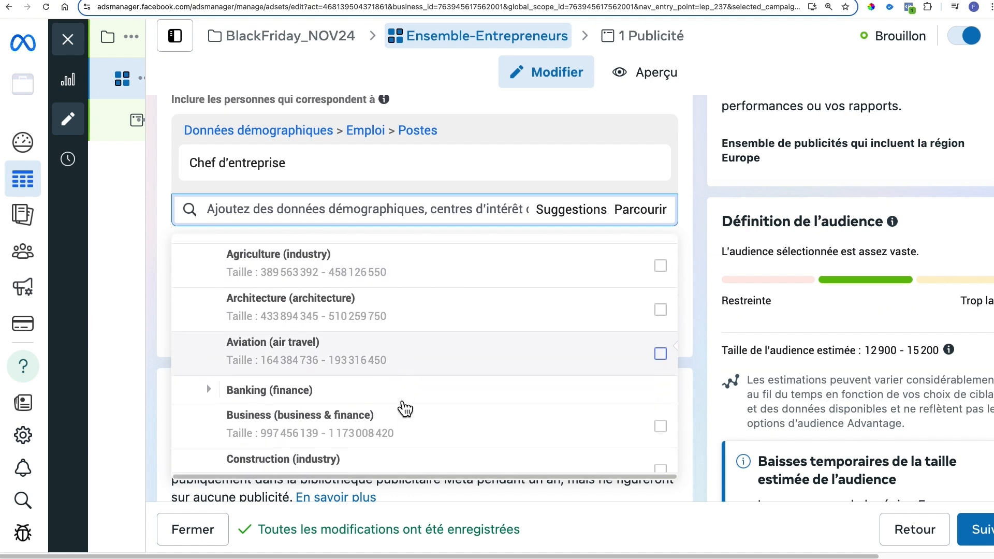
Add the Entrepreneurship (business & finance) interest from Business and industry to the advanced targeting
scroll(403, 409, "down", 6)
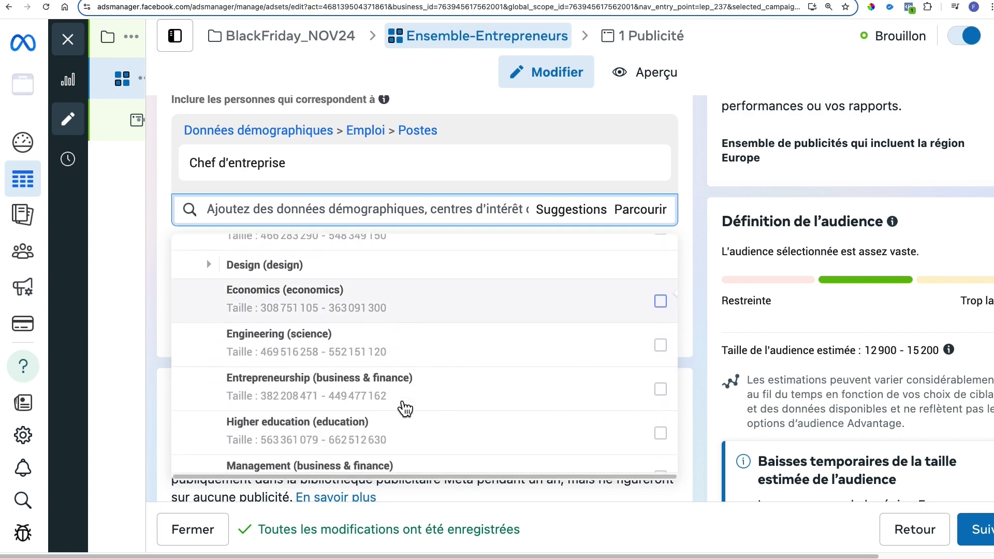
scroll(507, 407, "down", 2)
mouse_move(321, 321)
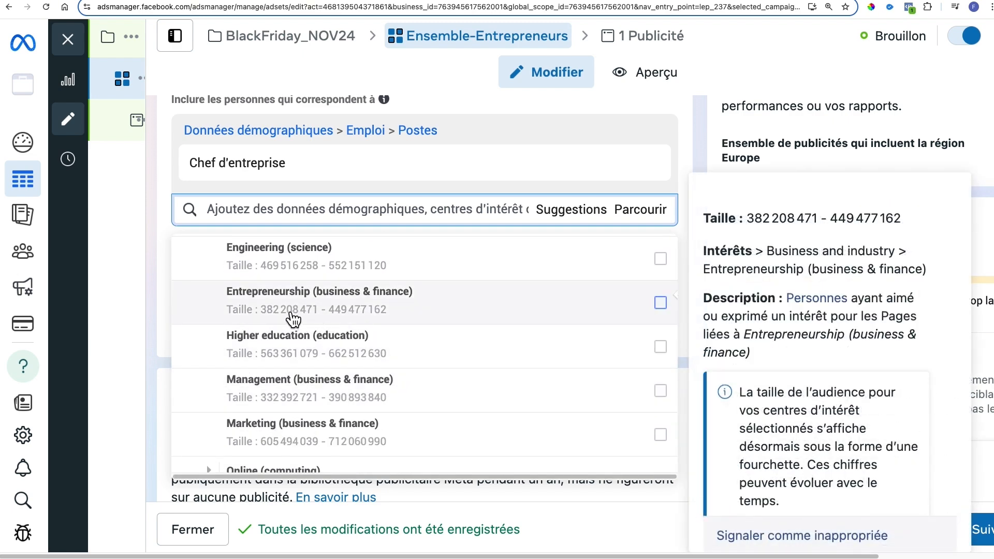
scroll(349, 326, "up", 2)
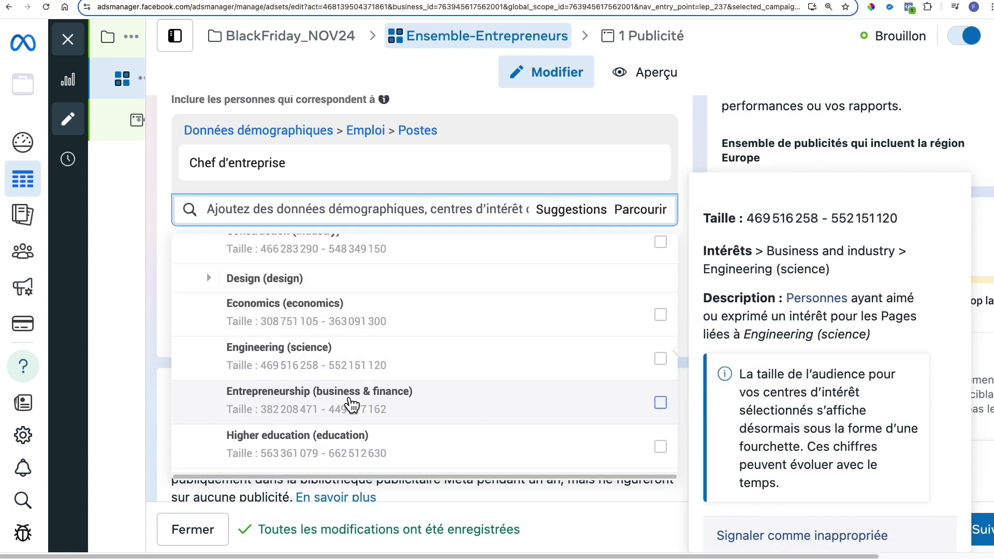
scroll(439, 406, "up", 3)
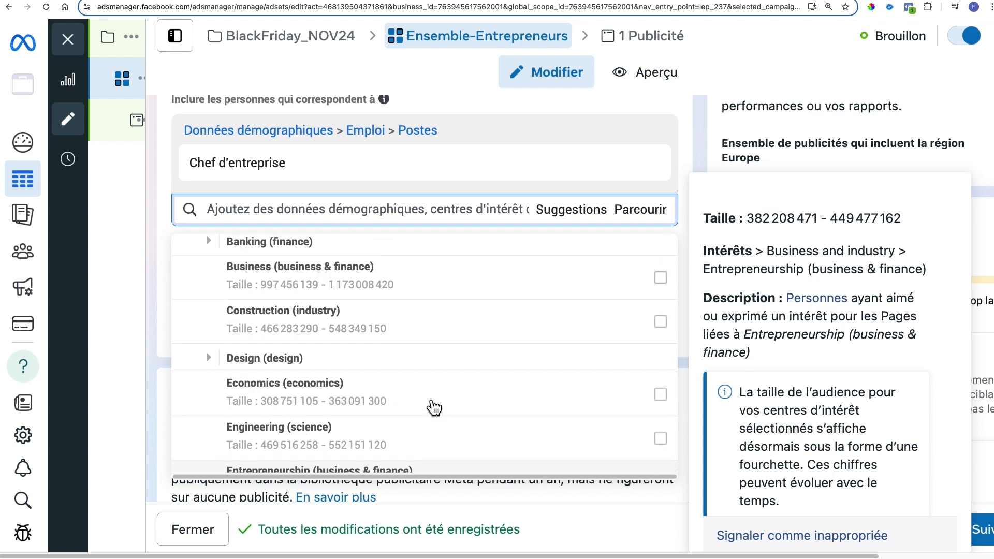
scroll(433, 407, "up", 2)
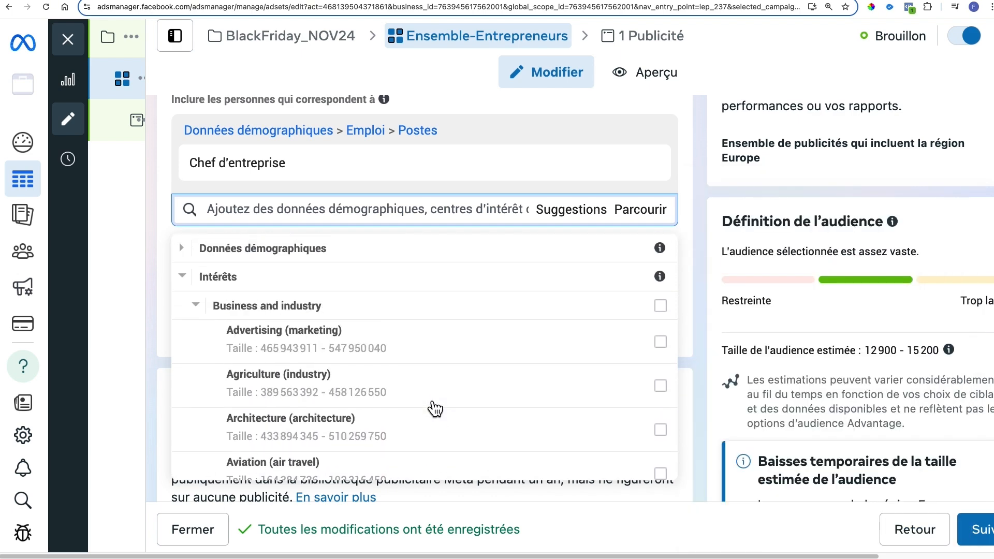
scroll(443, 406, "down", 10)
scroll(444, 406, "up", 3)
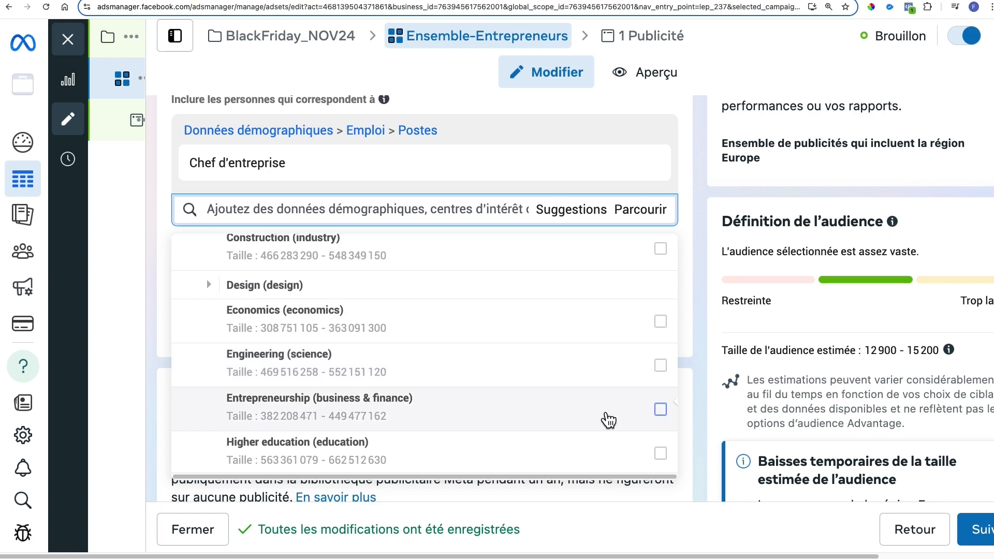
left_click(661, 409)
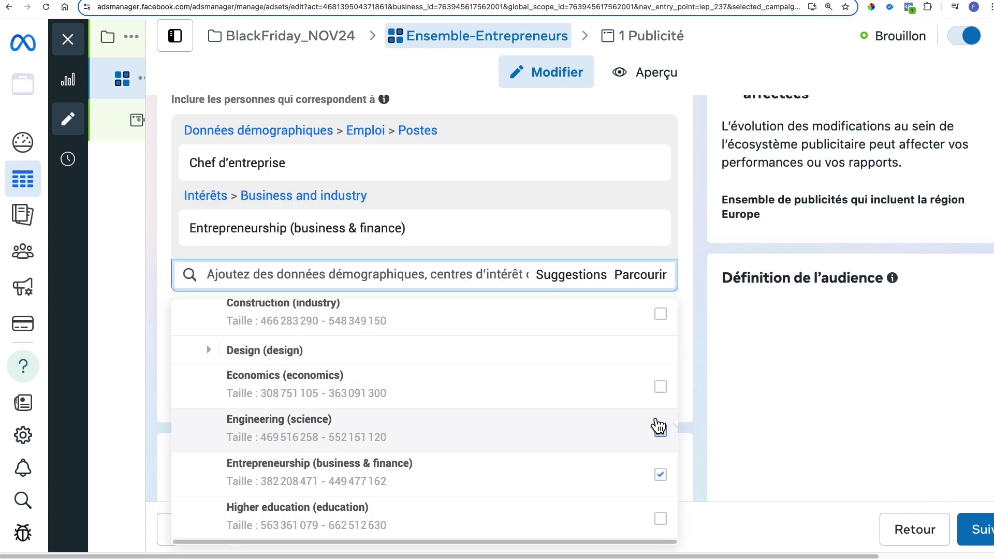
In ChatGPT, examine the interests suggested across the audience table, highlighting "Études supérieures, universités", to compare with the Business and industry list
scroll(466, 460, "down", 2)
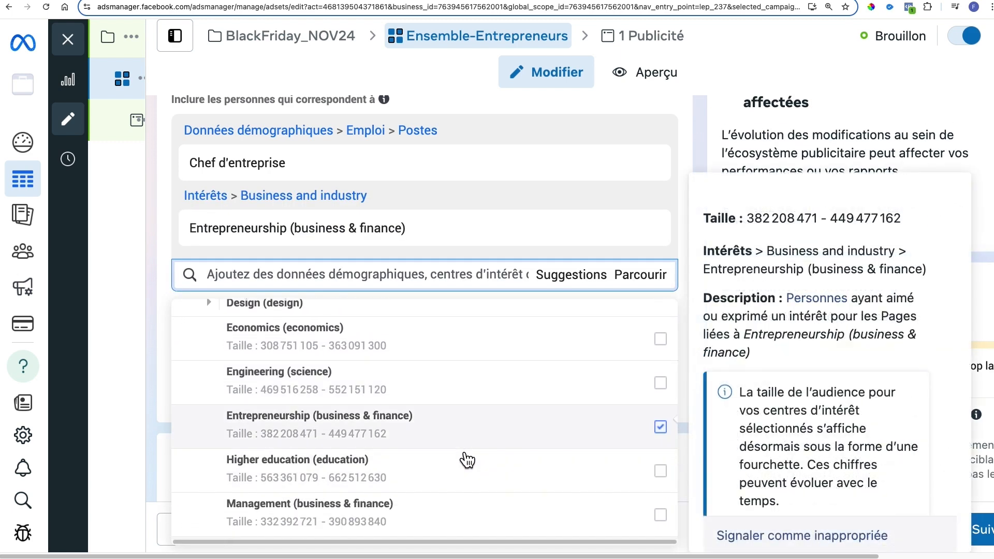
scroll(463, 459, "down", 1)
scroll(484, 458, "down", 2)
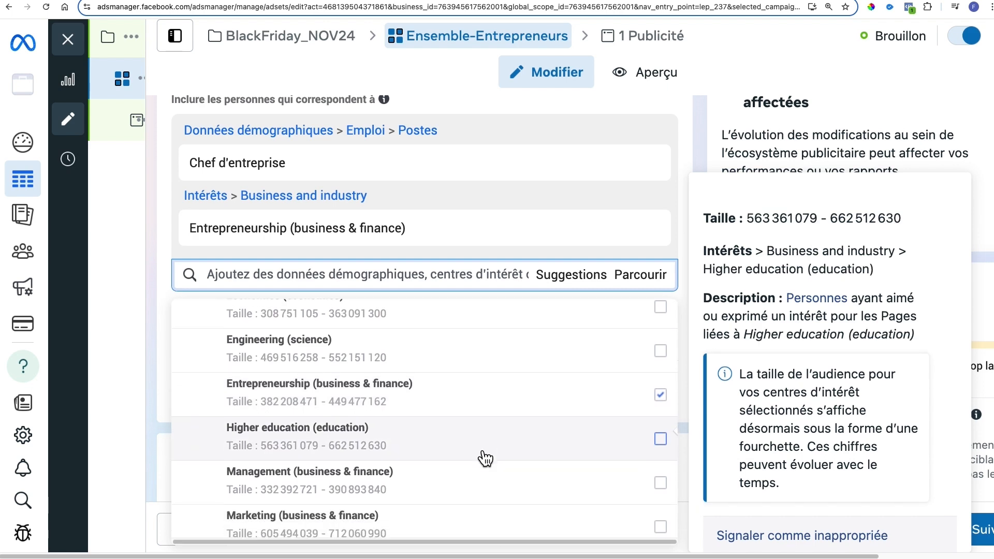
key("ctrl+Tab")
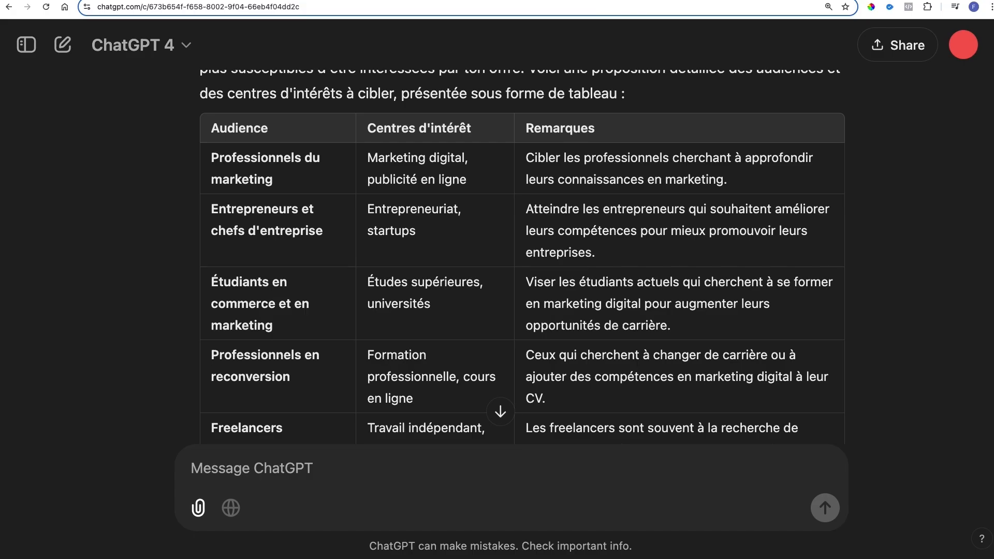
scroll(364, 291, "down", 1)
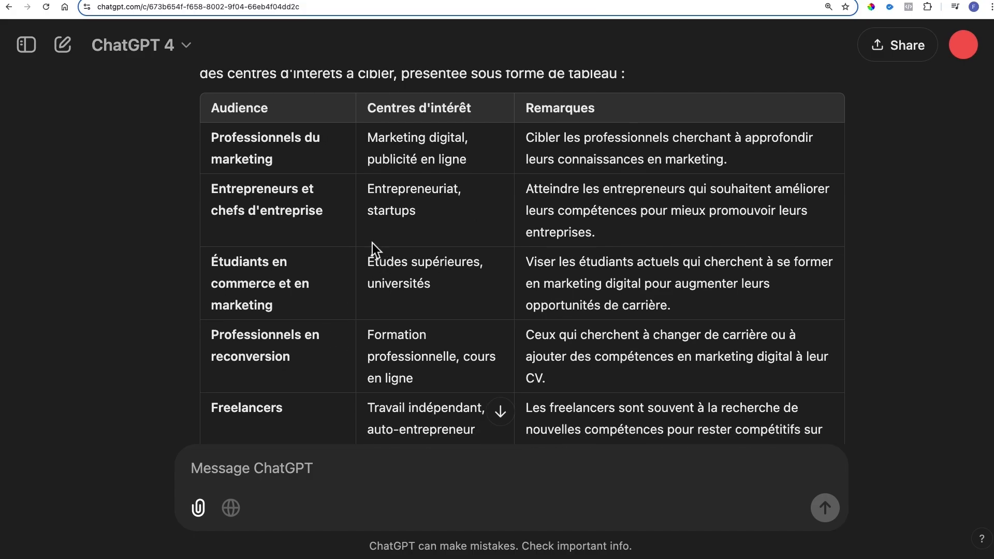
left_click_drag(371, 250, 441, 307)
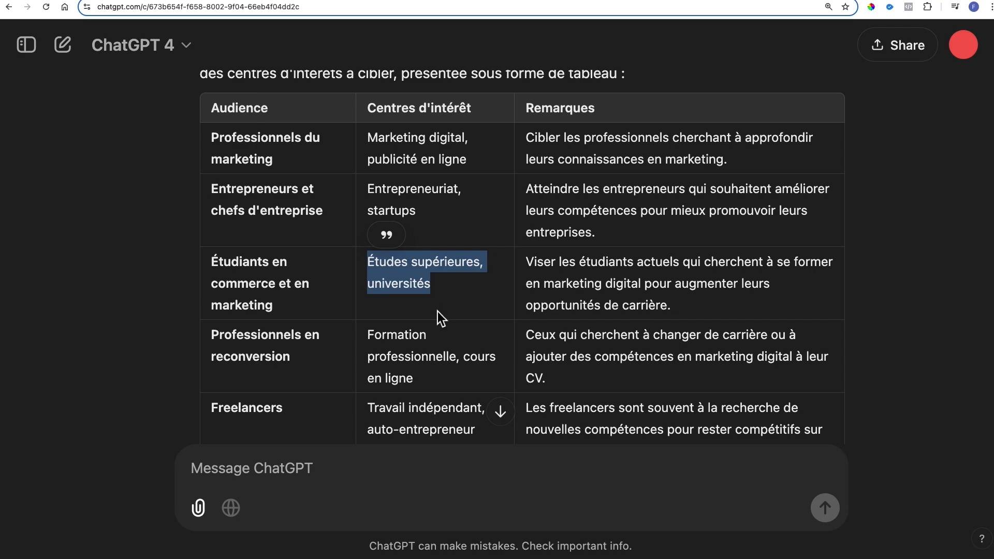
scroll(437, 312, "down", 2)
scroll(438, 314, "down", 3)
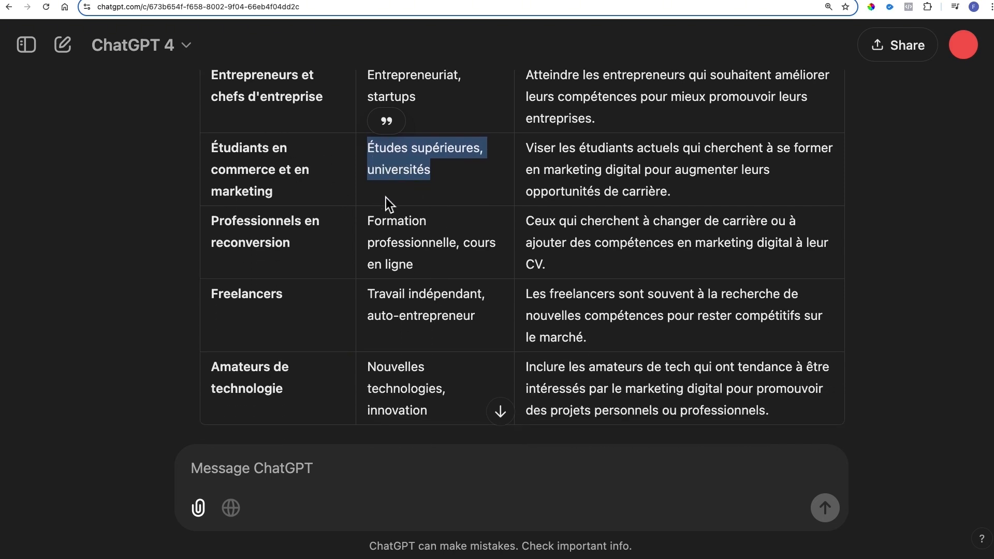
scroll(445, 180, "up", 6)
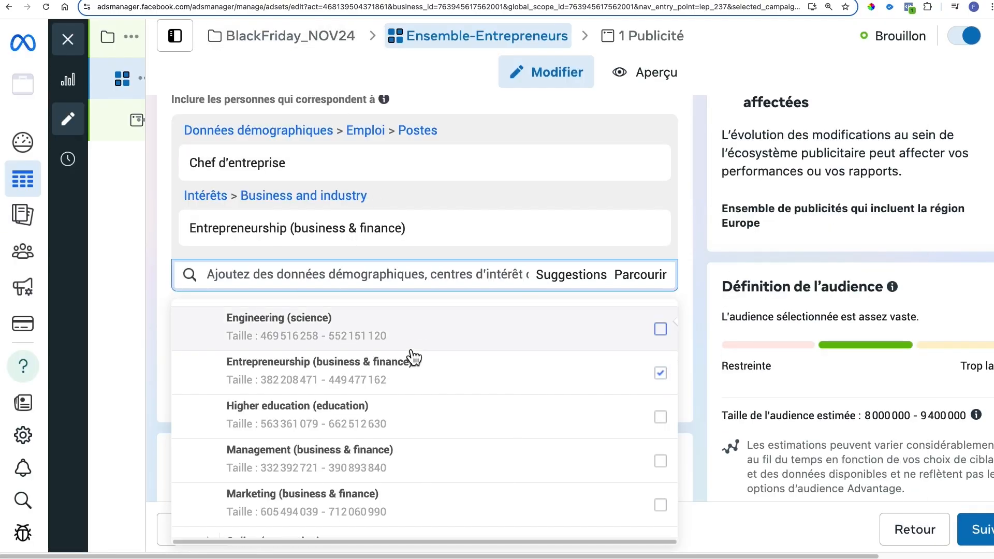
In Meta Ads Manager, browse the Business and industry interests, expand Personal finance (banking) and add Higher education (education) to the advanced targeting
scroll(596, 313, "down", 2)
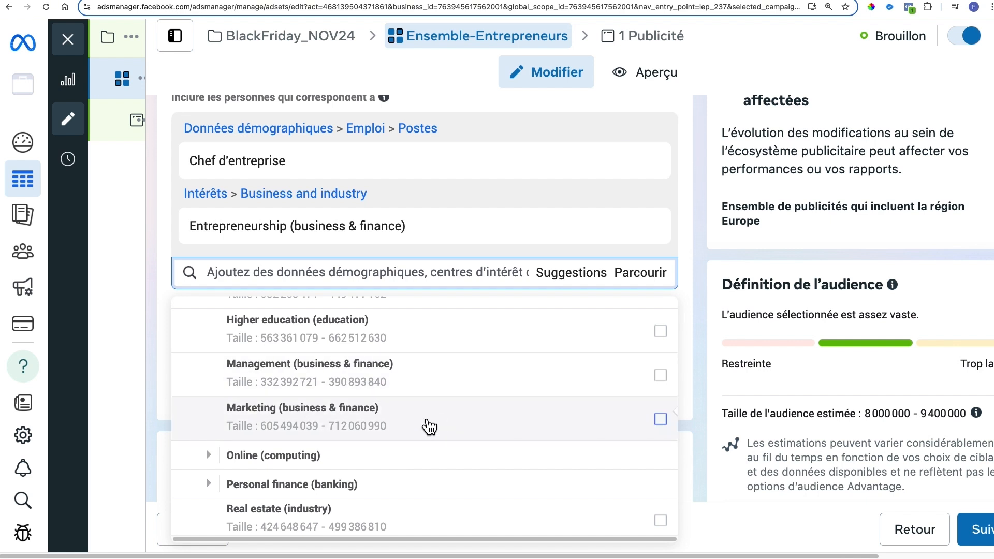
scroll(438, 424, "up", 2)
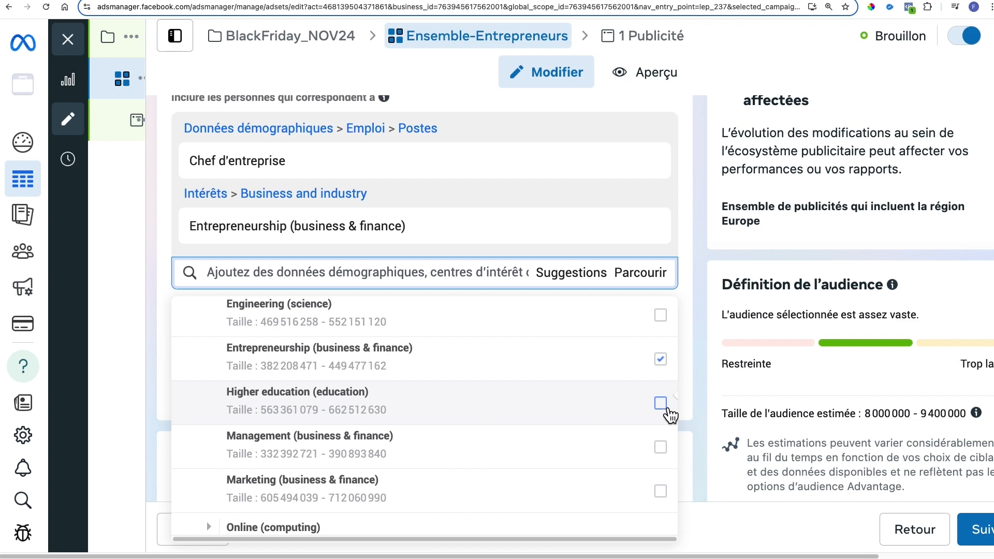
mouse_move(671, 414)
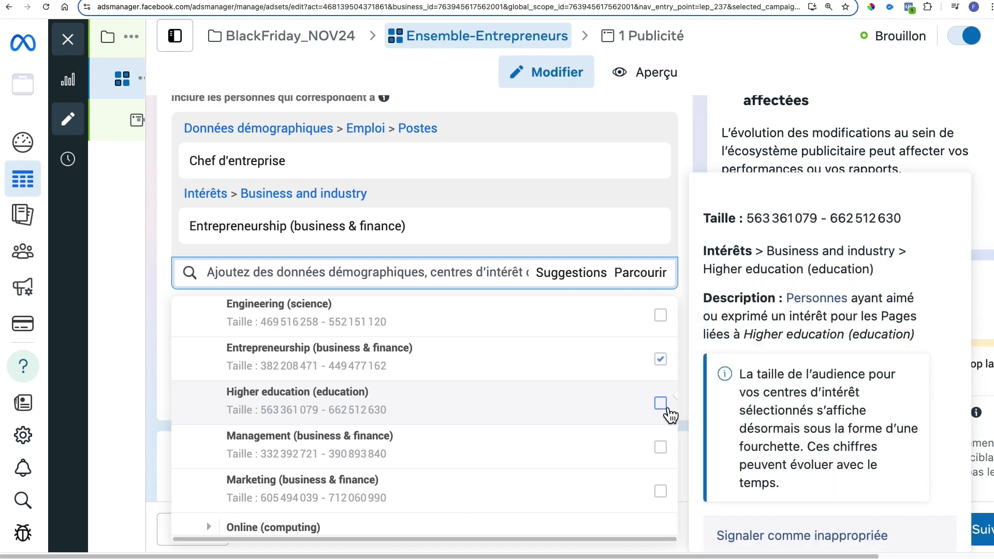
scroll(315, 408, "down", 3)
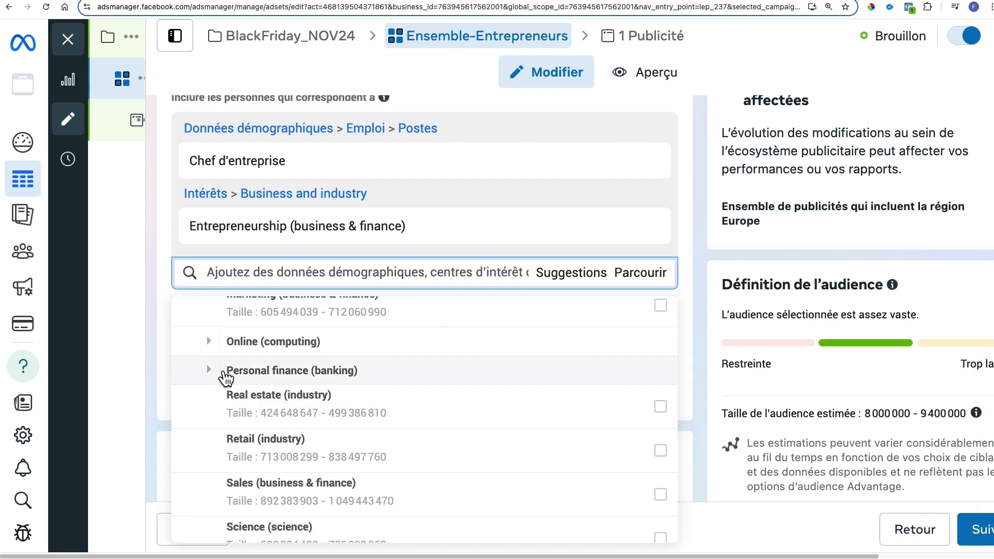
left_click(217, 372)
scroll(258, 414, "up", 2)
scroll(288, 455, "down", 2)
scroll(316, 473, "down", 2)
scroll(311, 470, "up", 5)
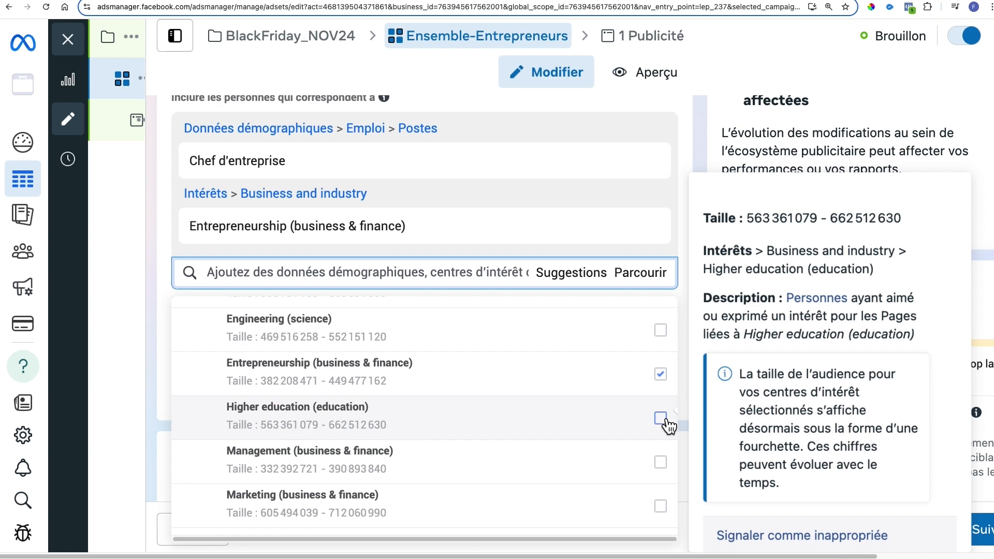
left_click(665, 422)
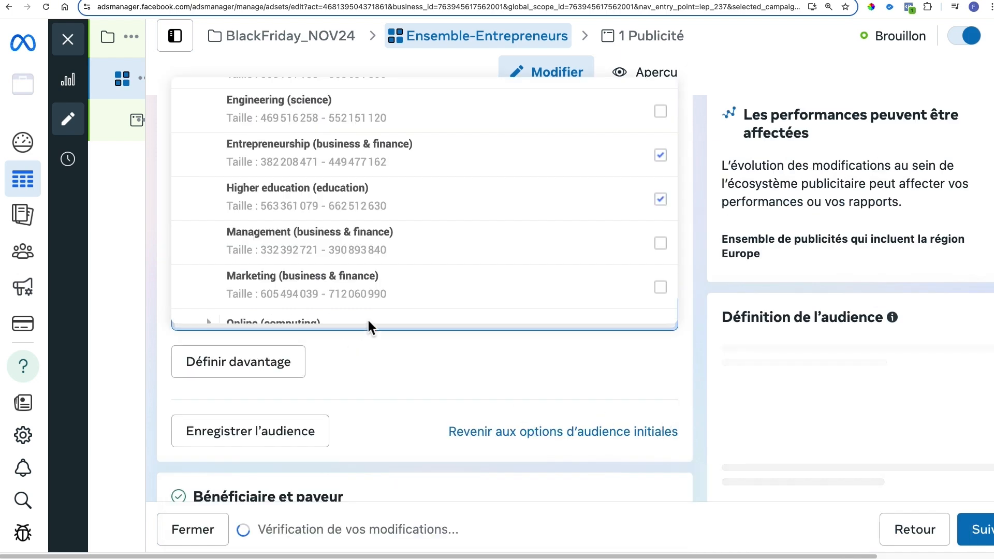
Look through the remaining interest categories, then expand Comportements to examine its subcategories
scroll(374, 291, "down", 2)
left_click(375, 291)
scroll(331, 243, "down", 2)
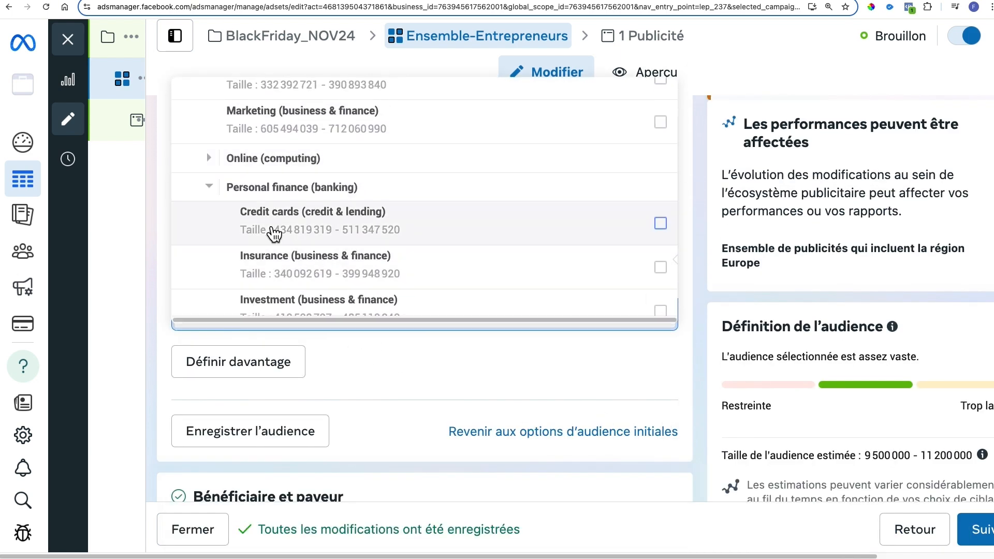
scroll(391, 223, "down", 10)
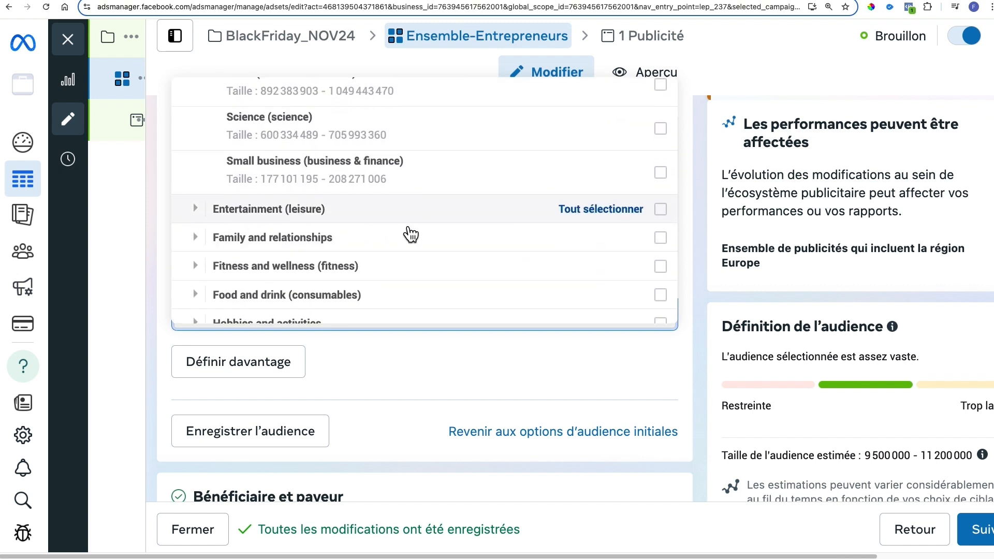
scroll(405, 231, "down", 3)
scroll(377, 237, "down", 3)
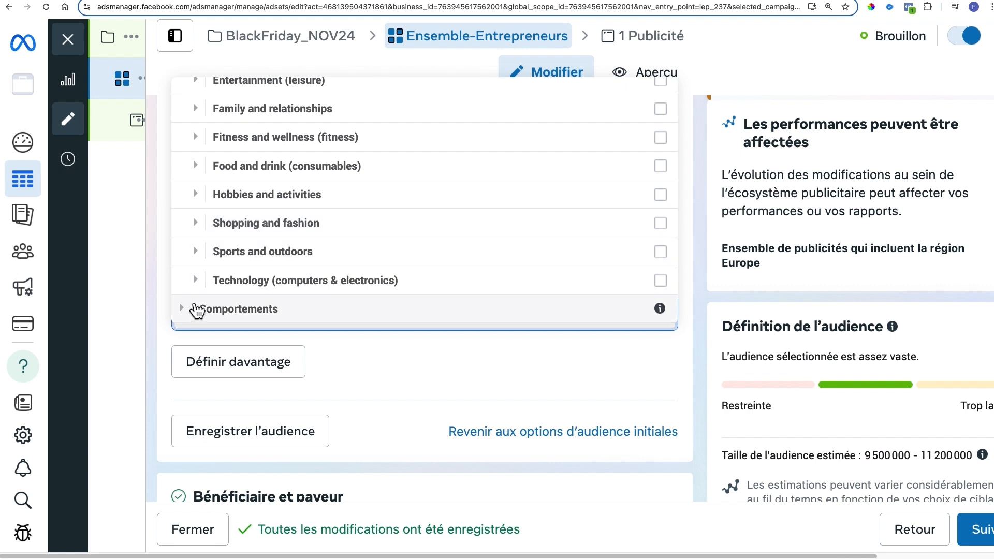
left_click(193, 313)
scroll(507, 276, "down", 1)
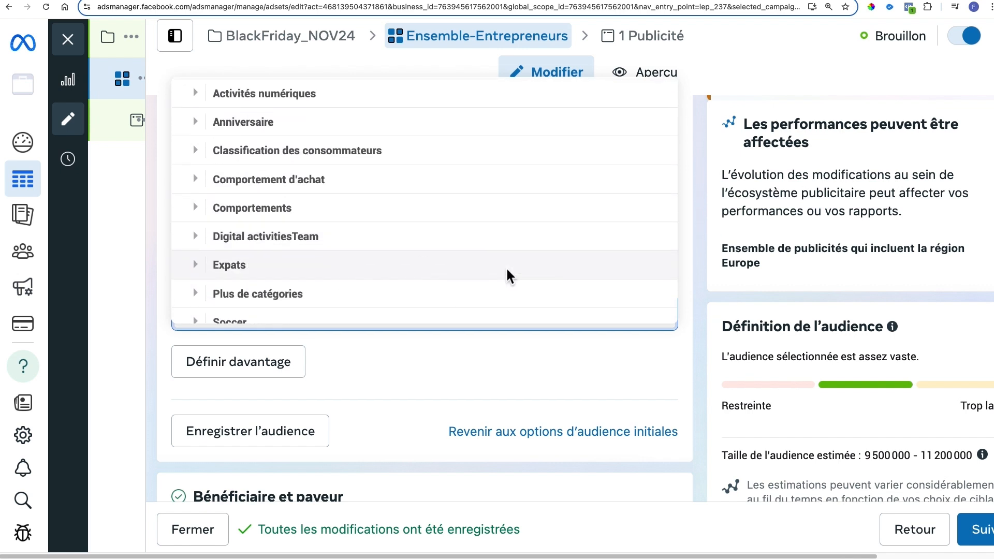
Close the category list and review the job title and interests selected under Ciblage avancé
scroll(334, 133, "up", 3)
left_click(601, 433)
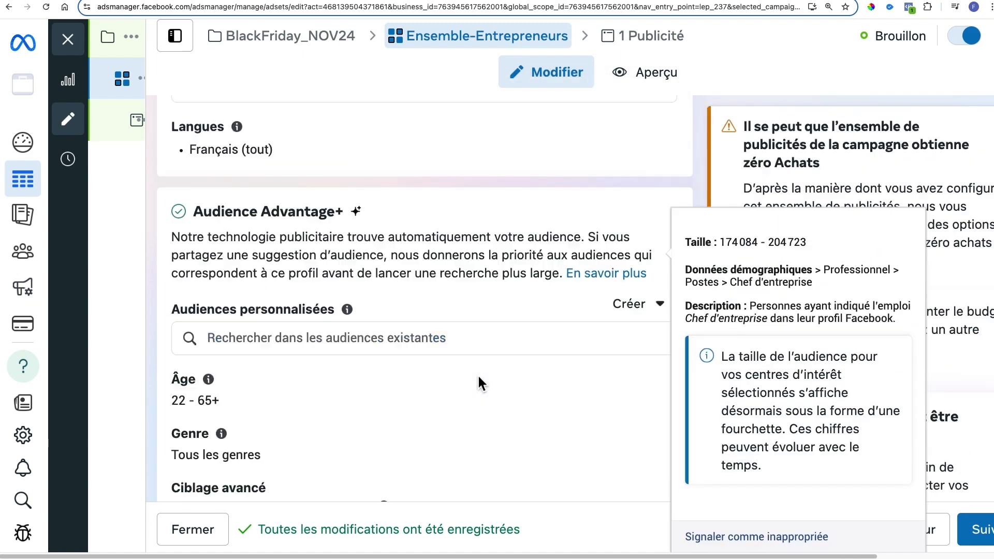
scroll(362, 285, "down", 8)
scroll(331, 318, "down", 3)
left_click(294, 311)
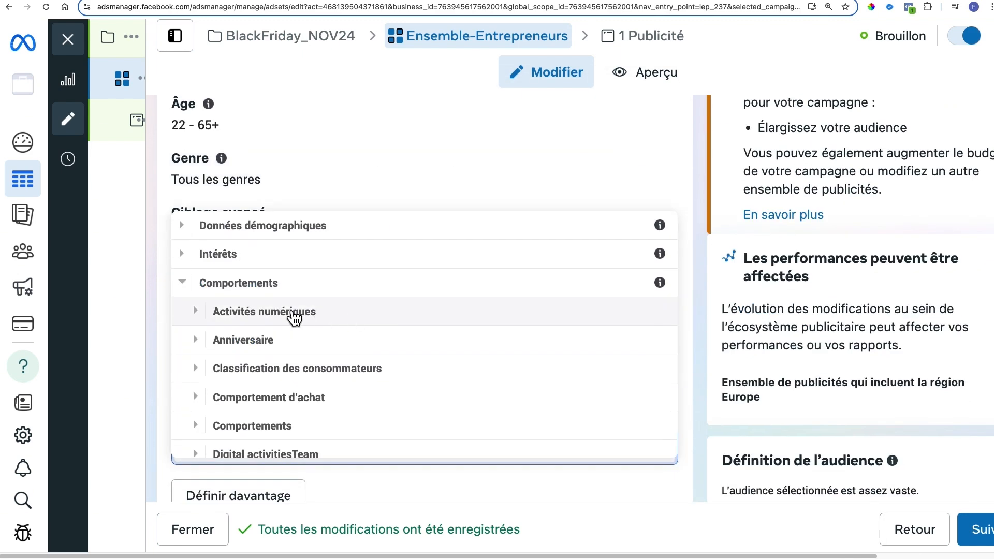
left_click(166, 194)
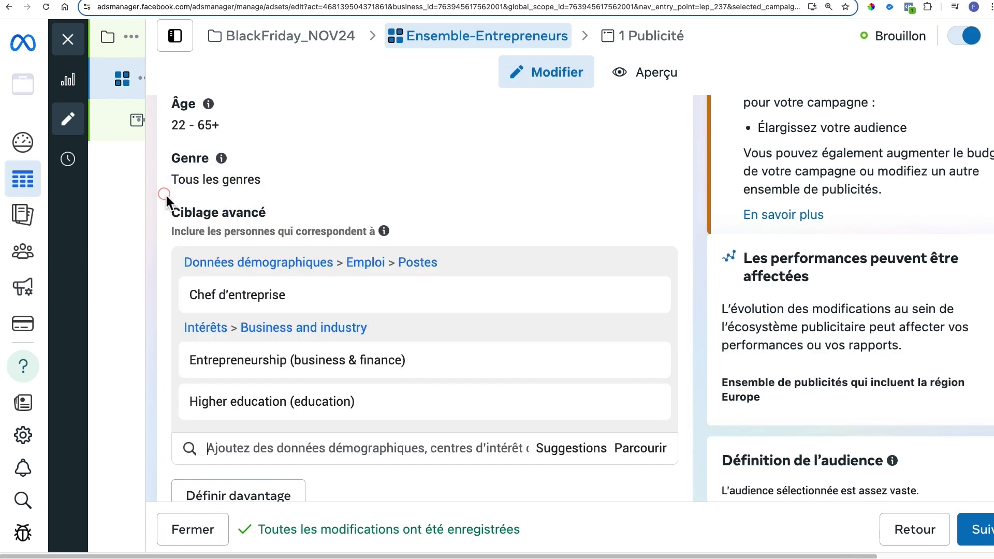
scroll(460, 263, "down", 1)
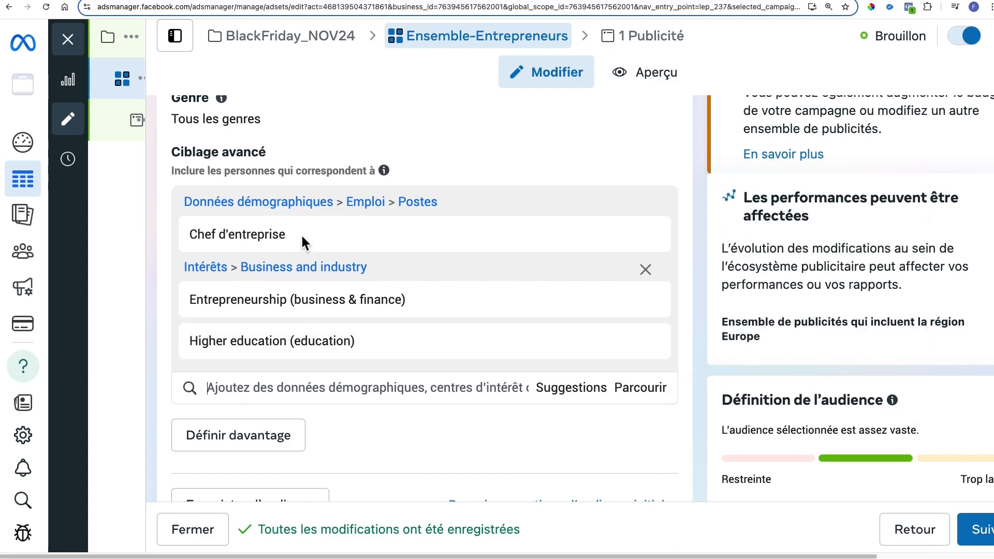
In ChatGPT, copy "Entrepreneuriat" from the interests of the Entrepreneurs et chefs d'entreprise row
left_click(699, 1)
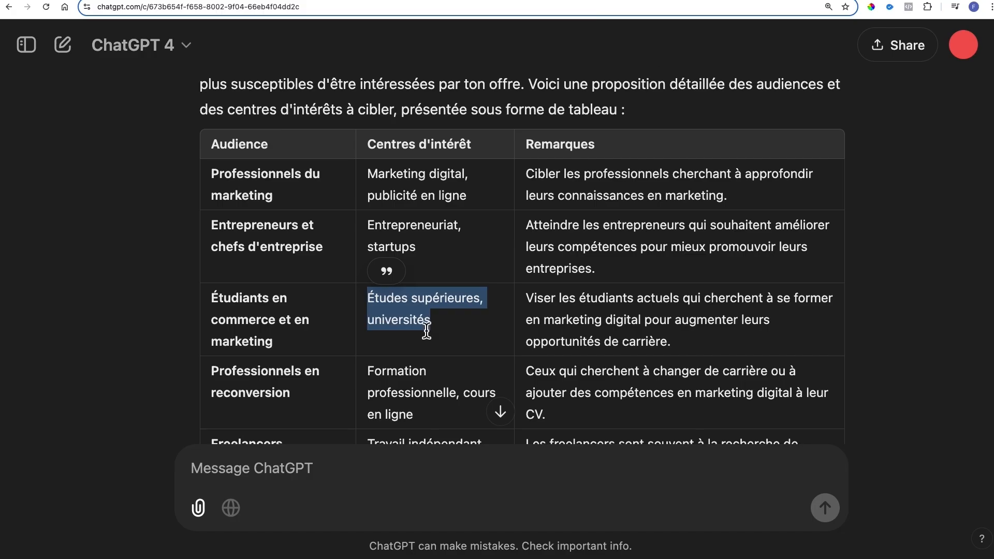
double_click(409, 228)
key("ctrl+c")
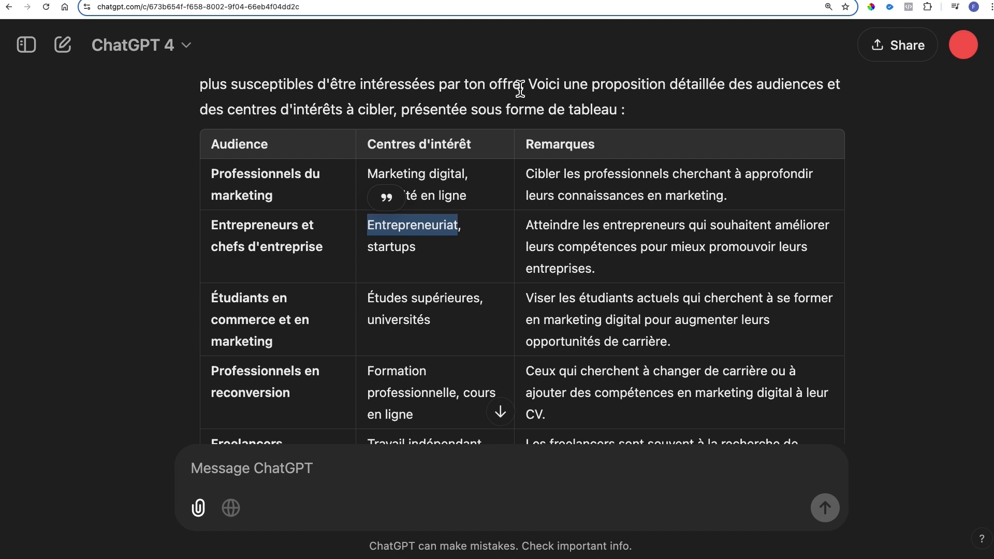
Back in Meta Ads Manager, search the advanced targeting for the copied "Entrepreneuriat" and add the Entrepreneuriat interest
left_click(242, 3)
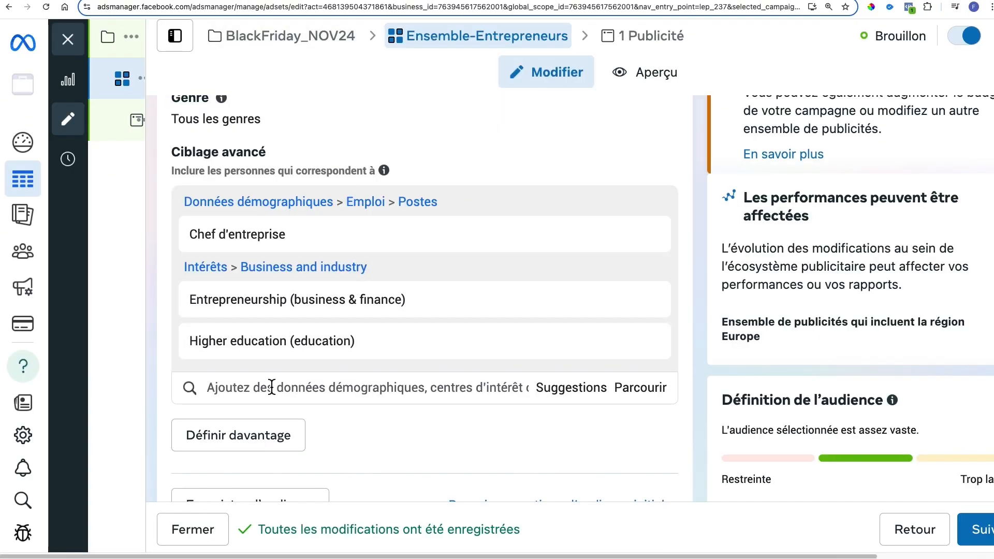
left_click(256, 392)
key("ctrl+v")
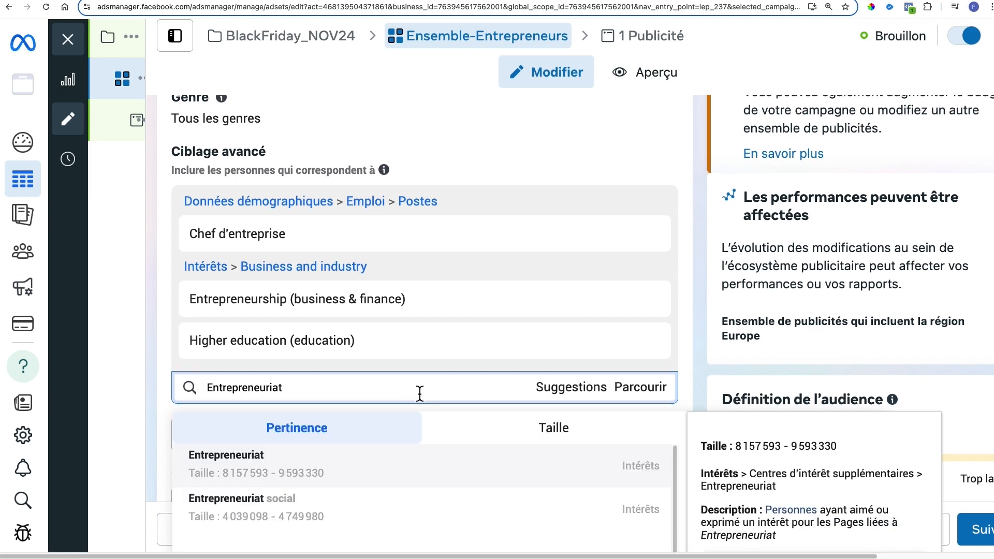
scroll(417, 393, "down", 2)
scroll(605, 363, "down", 3)
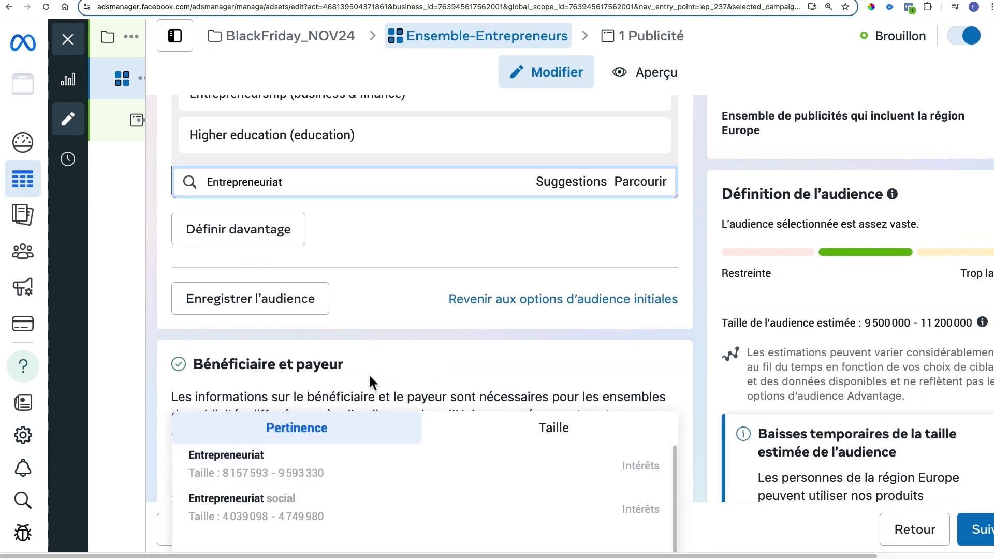
scroll(370, 380, "up", 3)
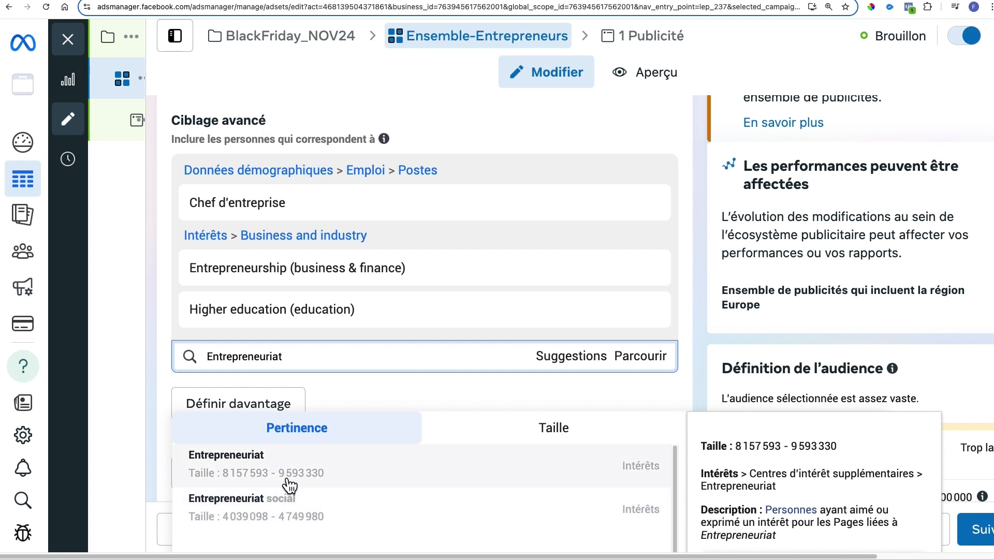
left_click(336, 478)
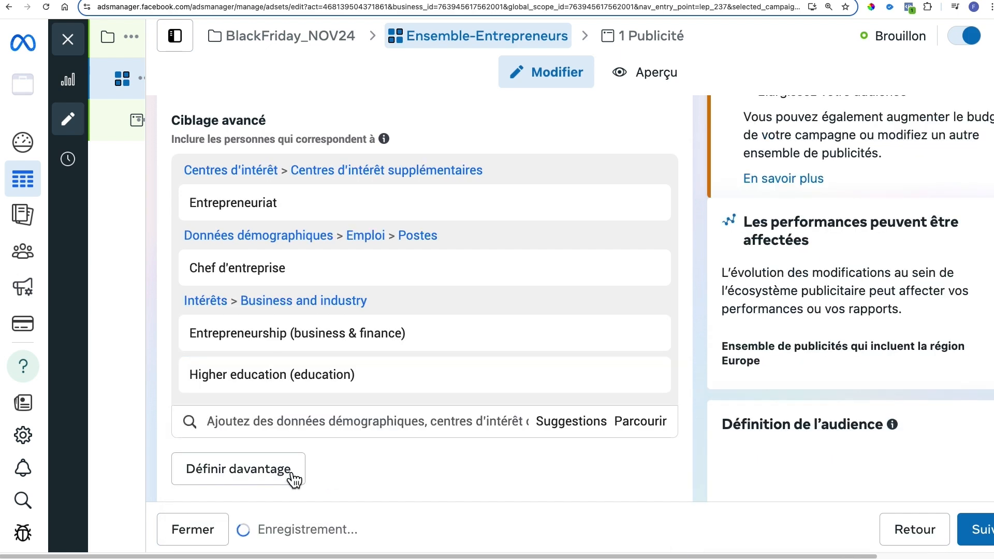
From the advanced targeting suggestions, add the job titles Gérant d'entreprise, Président-directeur général and Director general
left_click(482, 431)
scroll(503, 347, "down", 2)
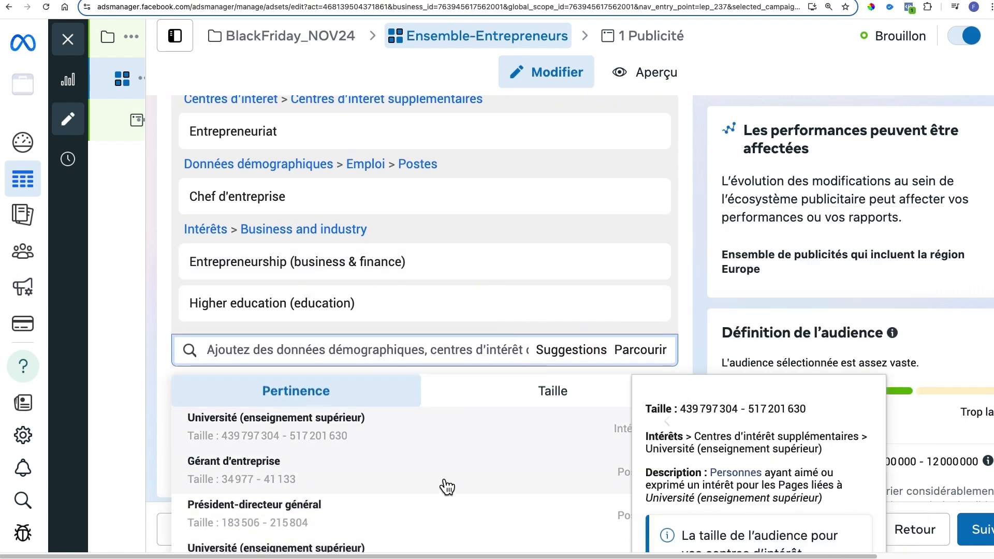
scroll(461, 477, "down", 1)
scroll(383, 490, "up", 1)
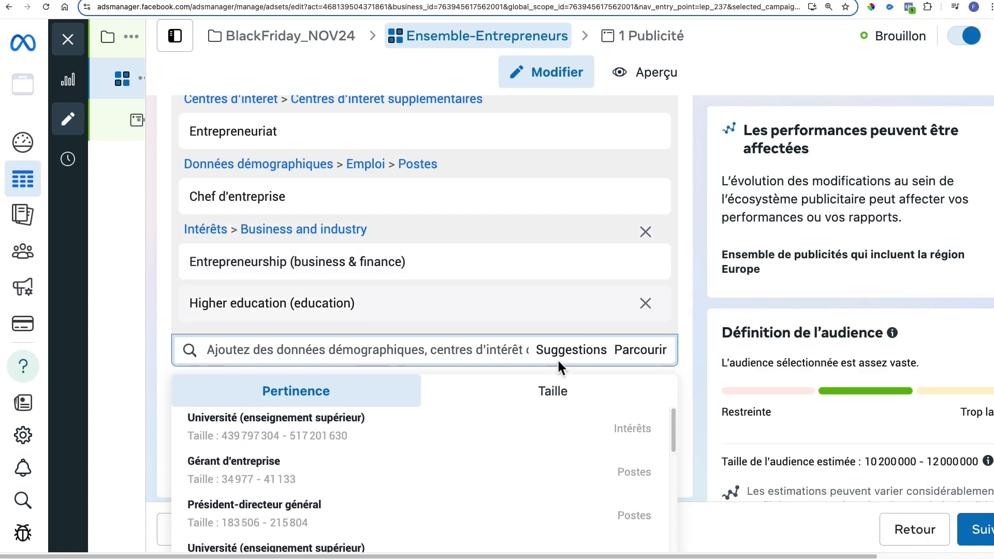
left_click(299, 483)
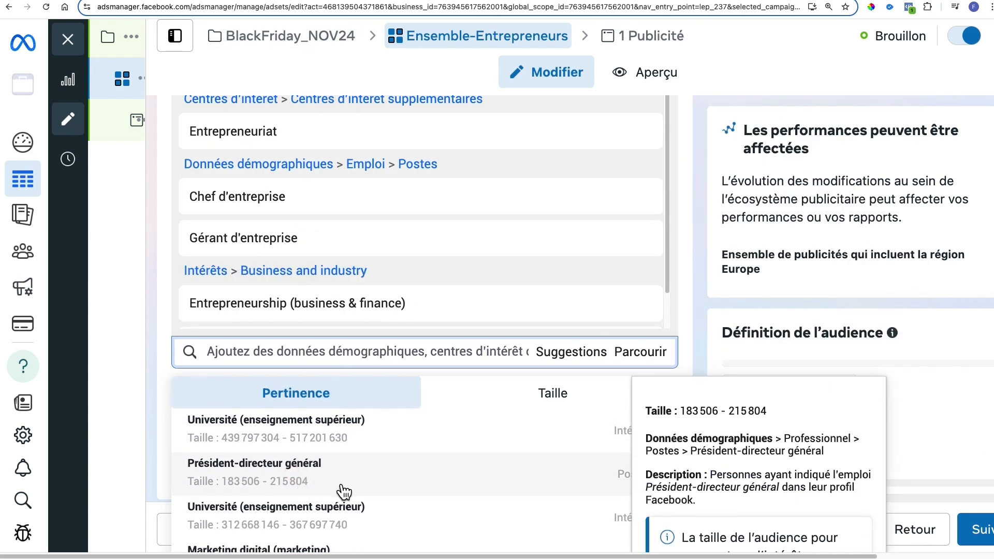
left_click(339, 476)
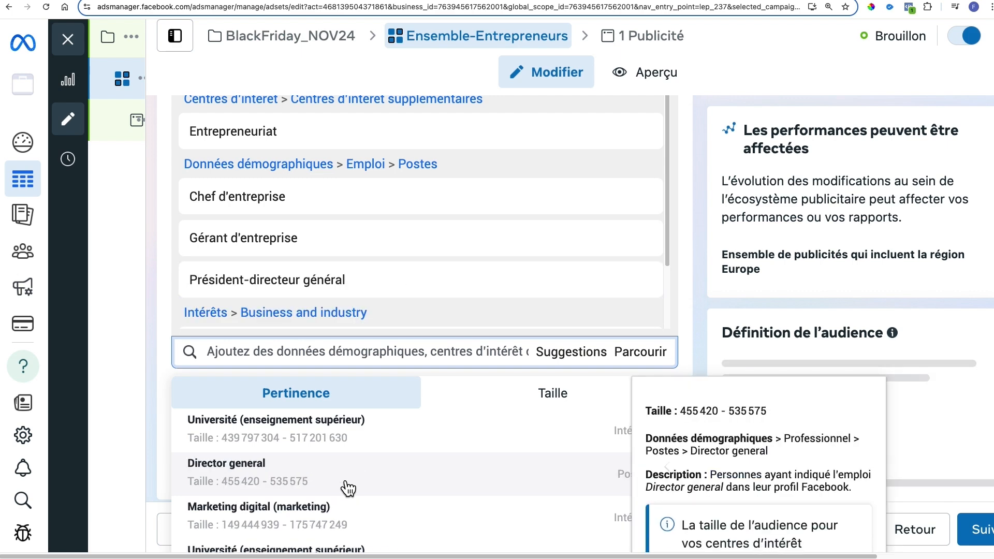
scroll(344, 484, "down", 1)
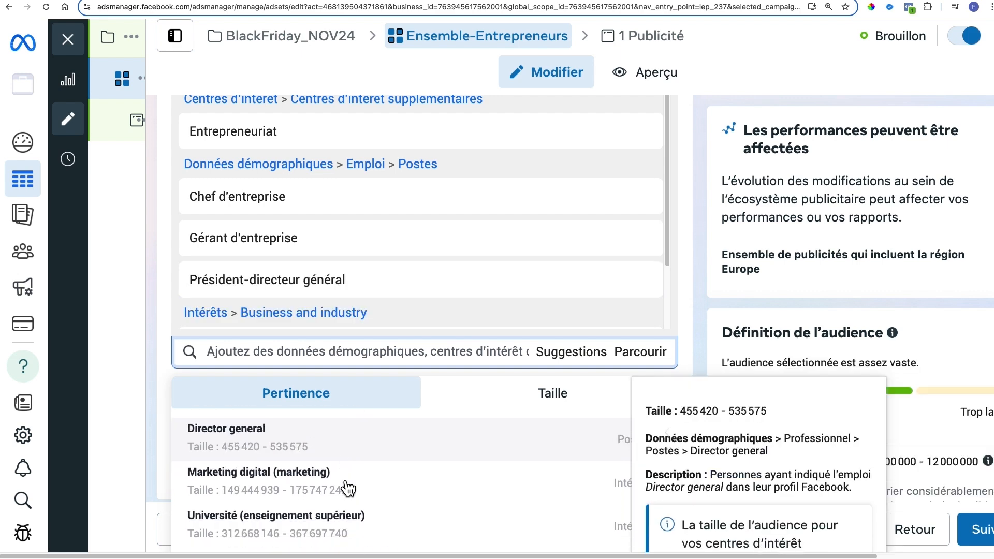
left_click(298, 444)
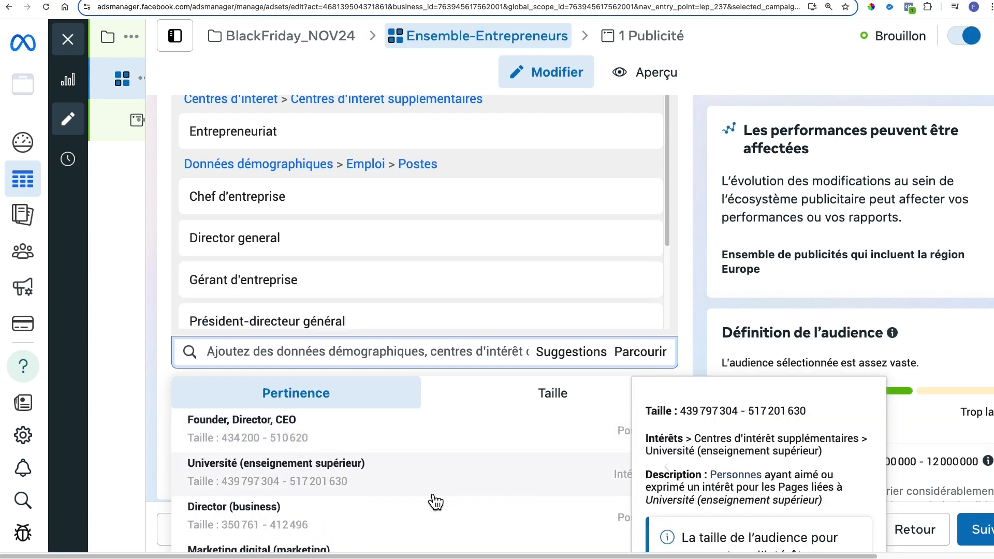
scroll(435, 501, "down", 1)
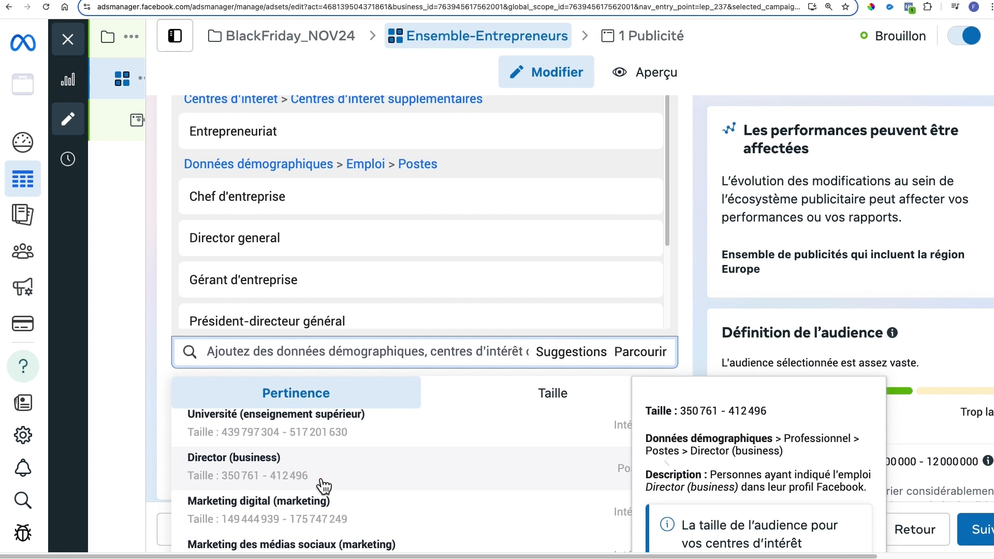
From the advanced targeting suggestions, add the job titles Director (business) and Owner/Manager/CEO
left_click(323, 486)
scroll(420, 486, "down", 2)
scroll(421, 486, "down", 1)
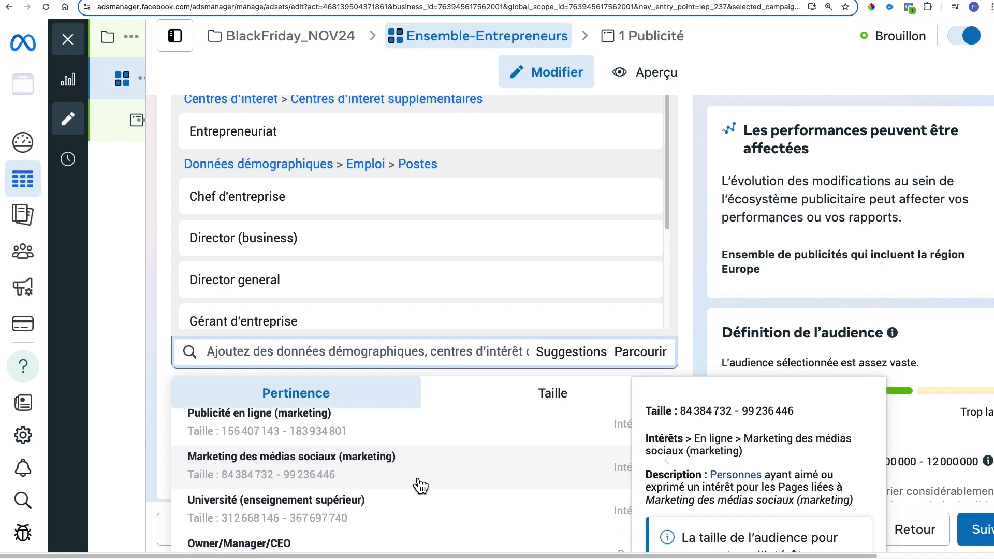
scroll(417, 507, "down", 2)
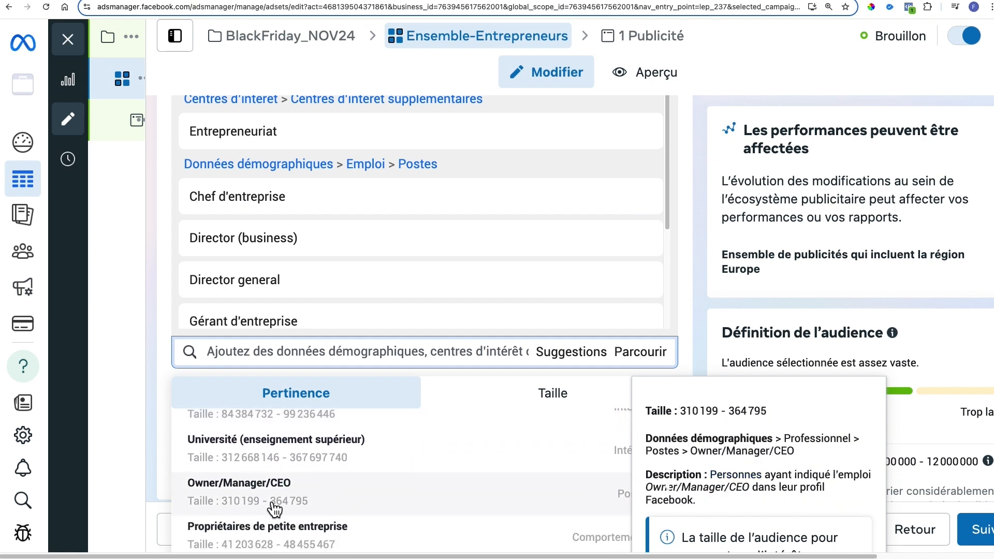
left_click(274, 498)
Add the behaviour Propriétaires de petite entreprise and the employer Chef d'entreprise from the suggestions
scroll(433, 493, "down", 3)
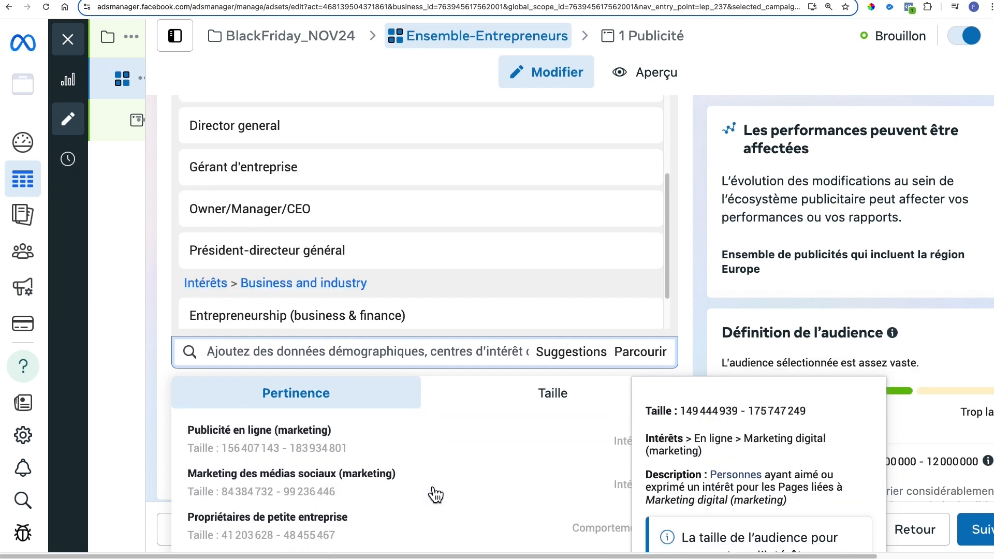
scroll(435, 494, "up", 1)
scroll(439, 495, "down", 2)
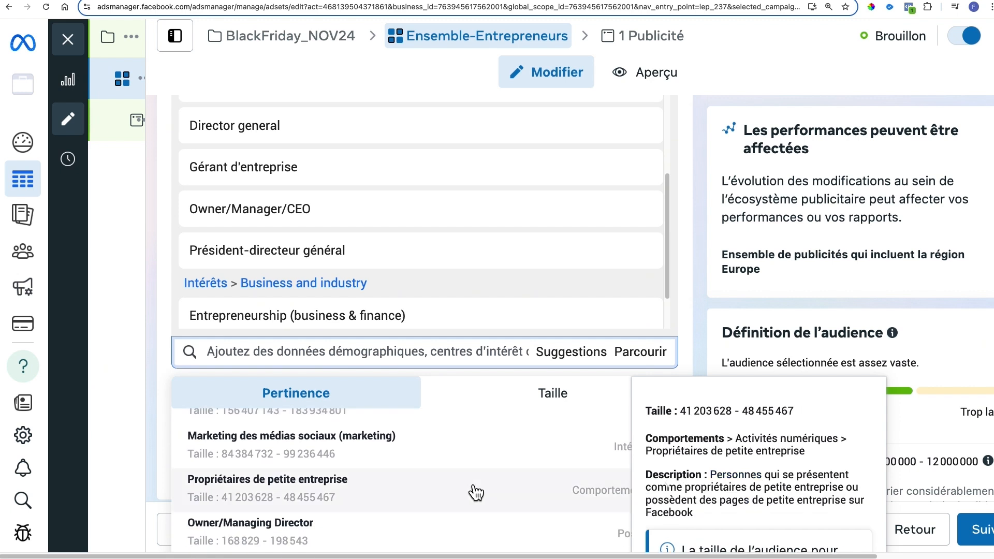
left_click(320, 474)
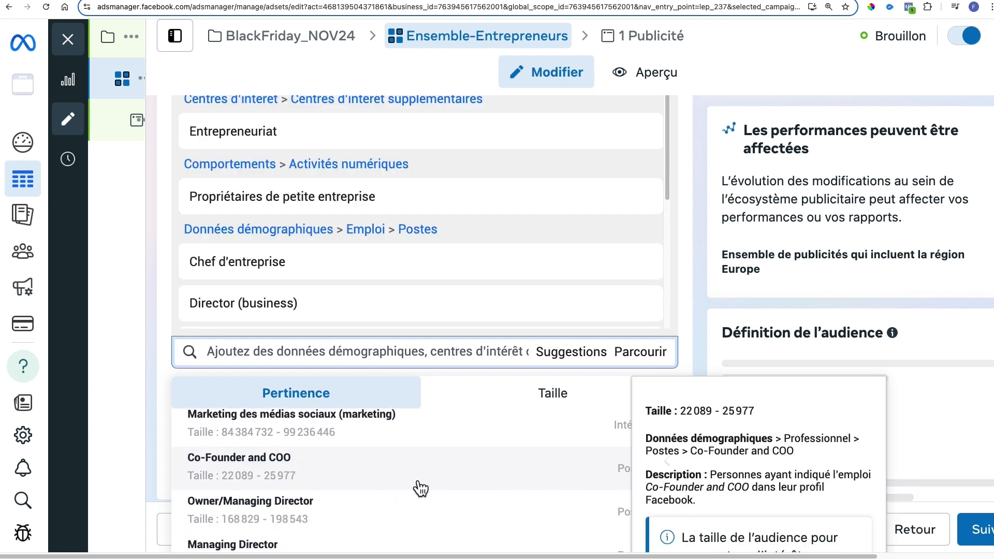
scroll(425, 489, "down", 2)
scroll(431, 487, "down", 1)
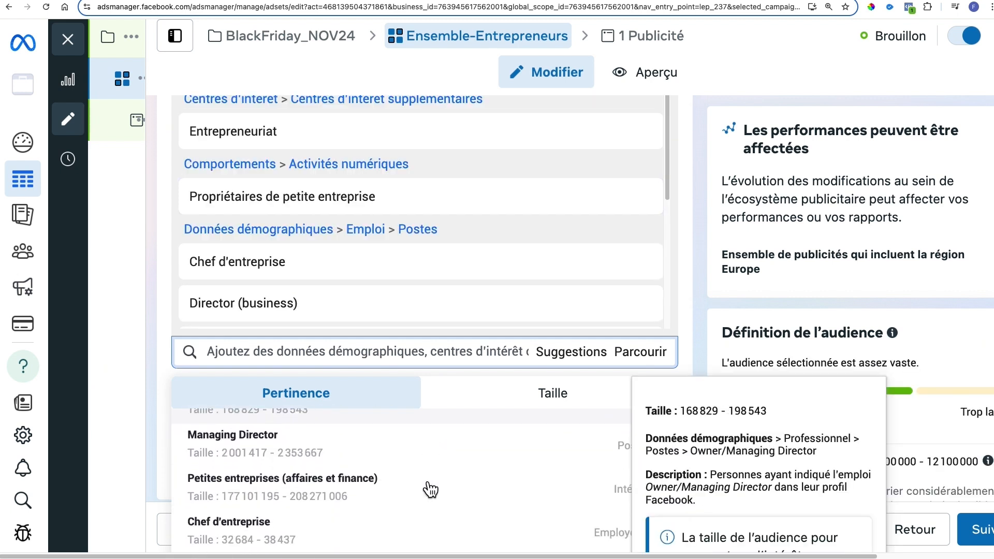
scroll(478, 490, "down", 1)
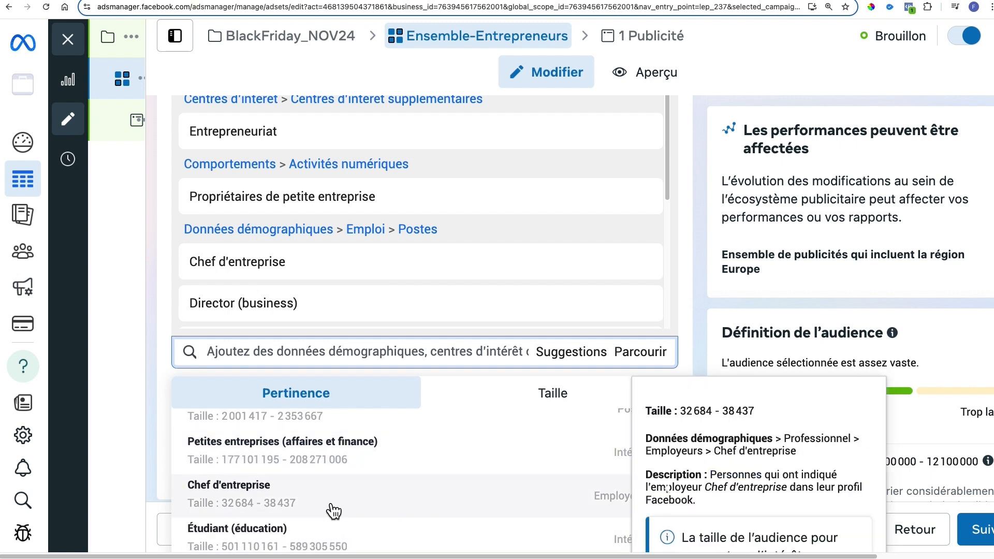
left_click(539, 494)
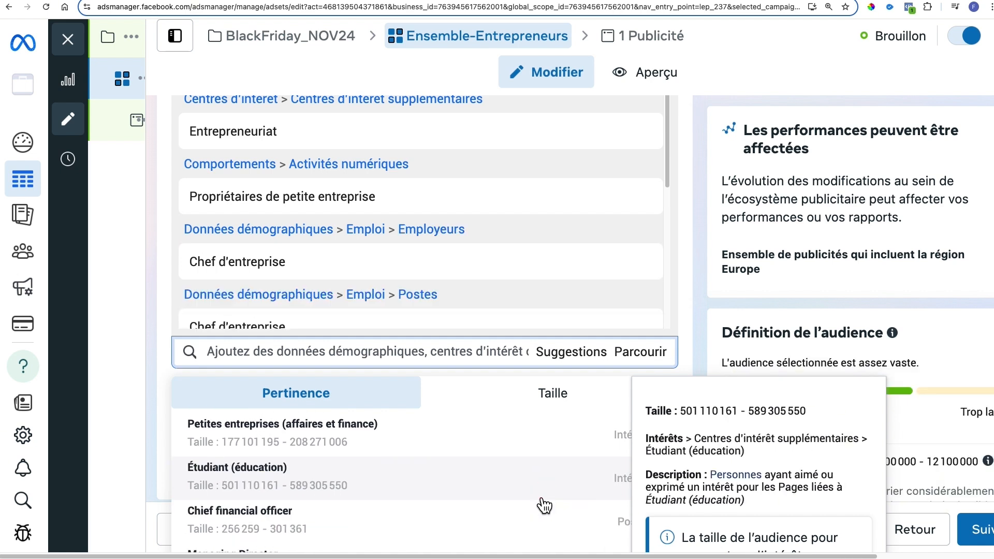
Add the suggested job titles Owner and CEO and both Managing Director entries to the advanced targeting
scroll(543, 505, "down", 1)
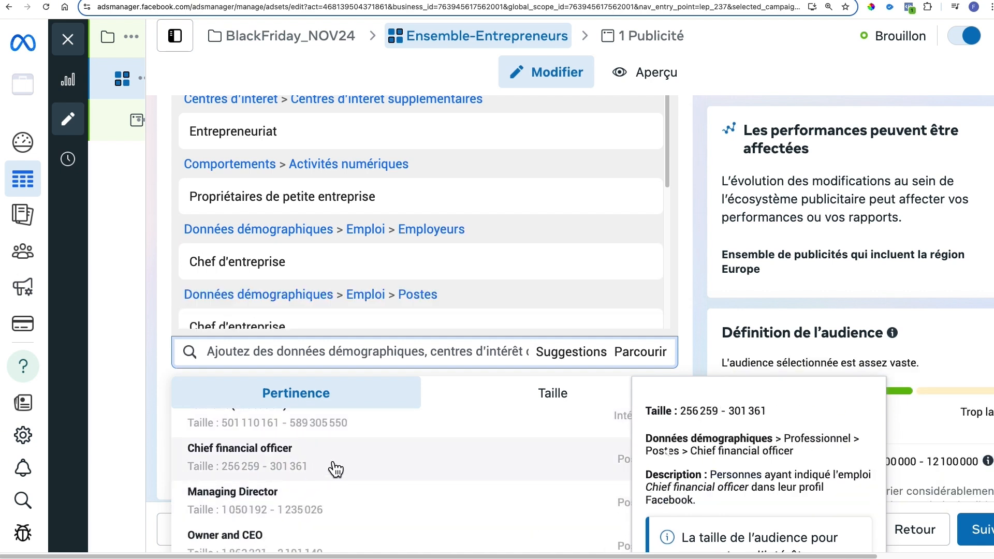
scroll(422, 482, "down", 2)
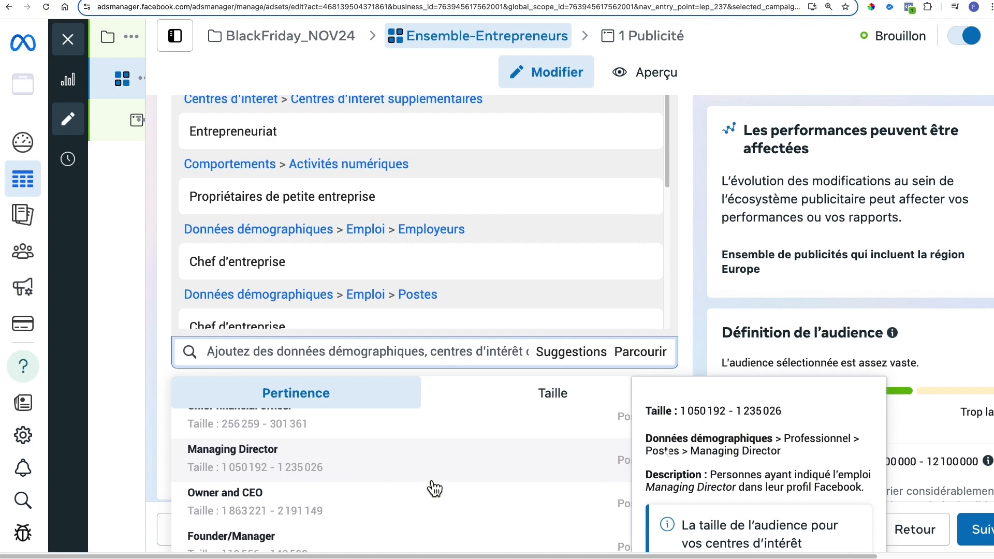
left_click(288, 503)
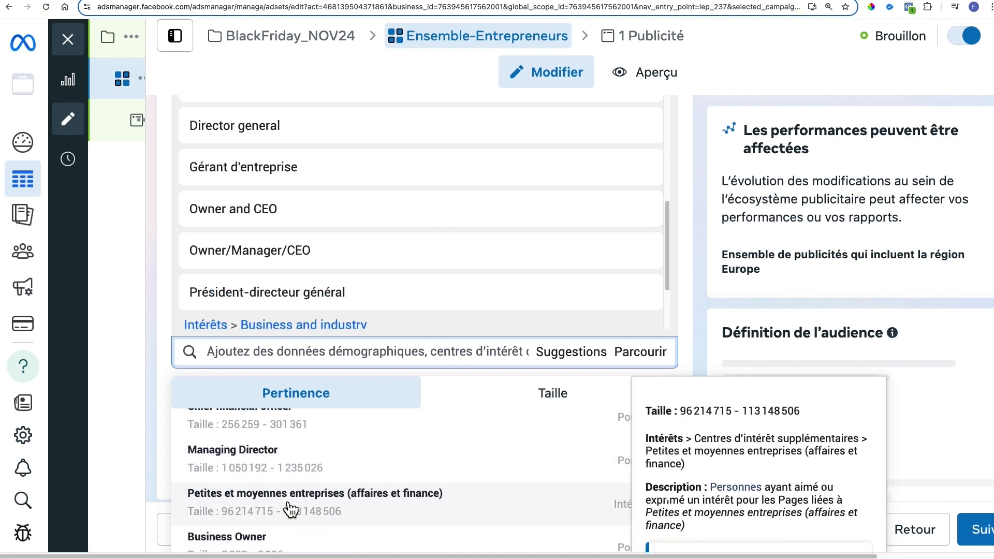
left_click(313, 469)
scroll(362, 481, "down", 3)
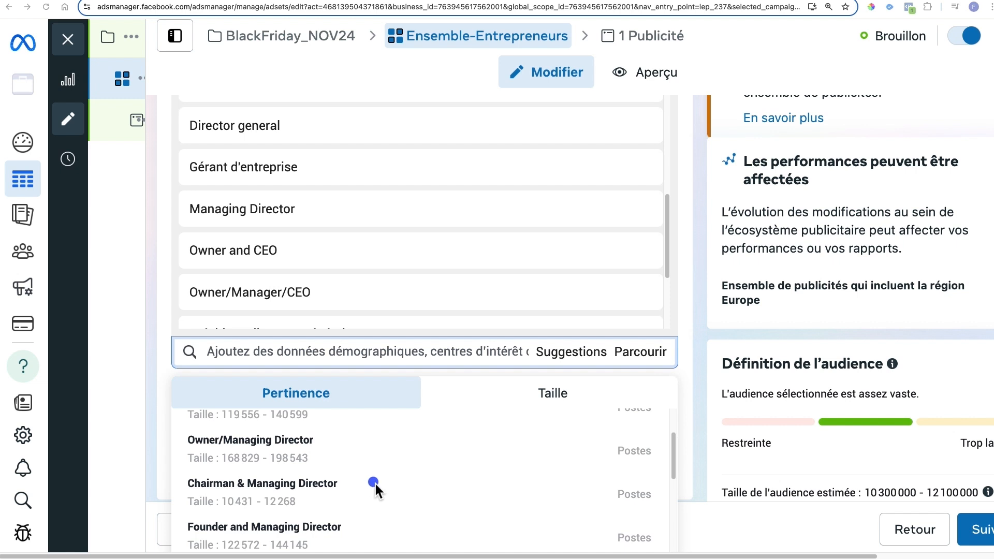
scroll(382, 491, "down", 2)
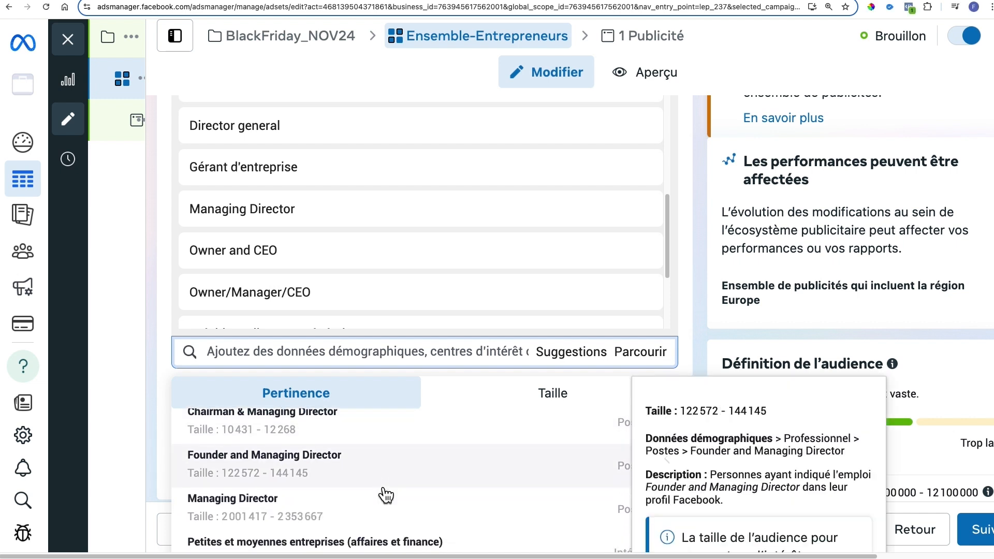
left_click(347, 507)
Add the interest Petites entreprises (affaires et finance) from further down the suggestions
scroll(351, 508, "down", 3)
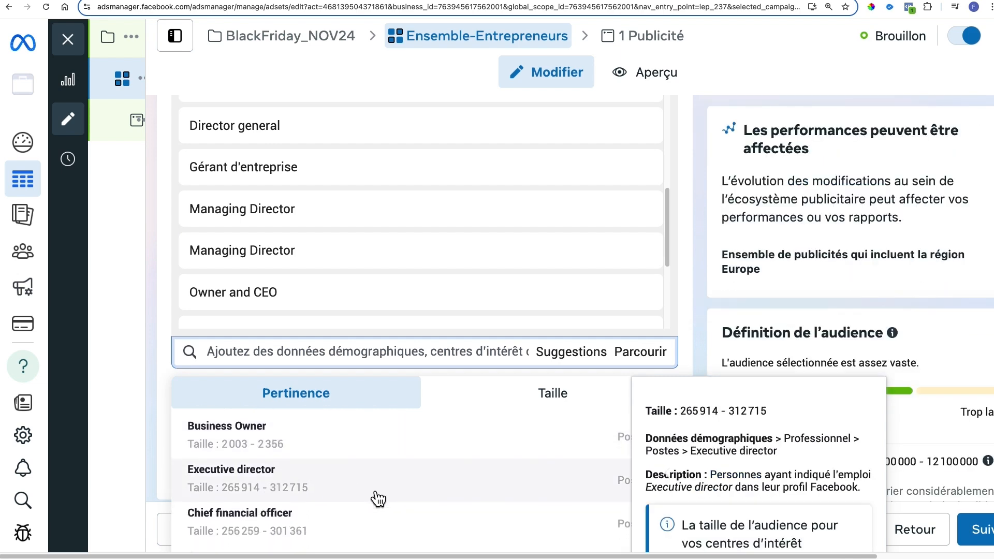
scroll(378, 499, "down", 2)
scroll(379, 498, "down", 2)
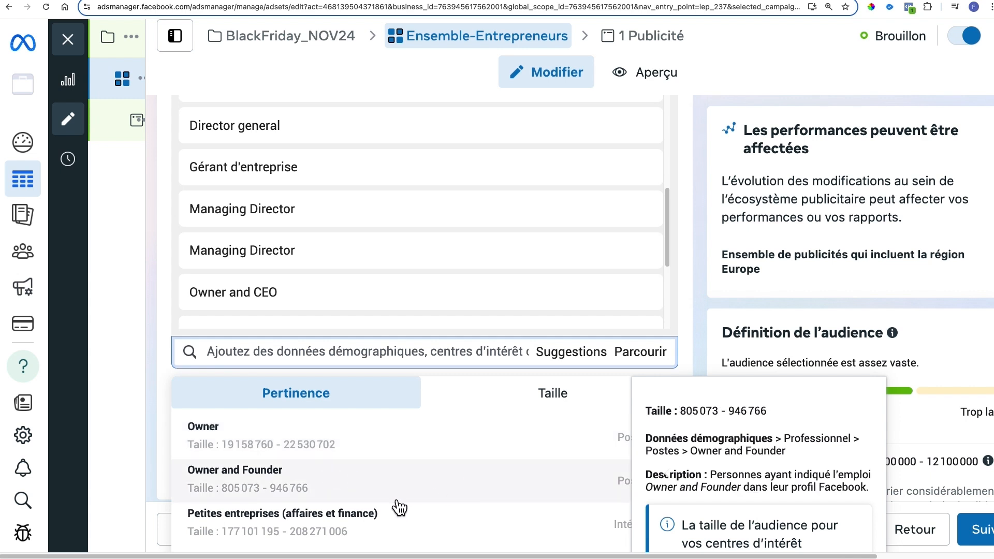
scroll(416, 487, "down", 1)
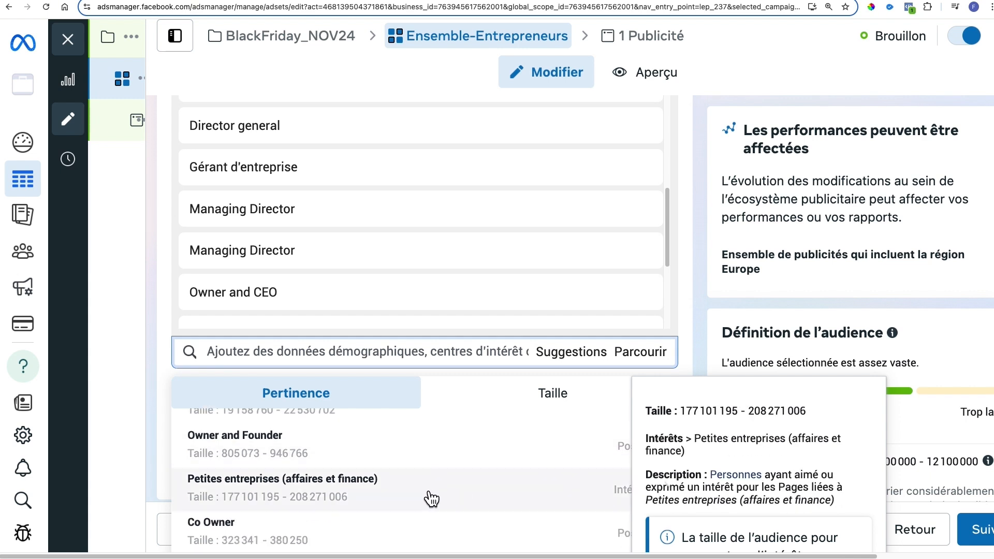
left_click(385, 498)
Sort the suggestions by Taille, check the criteria already selected and add the interest Start-up (affaires et finance)
left_click(503, 405)
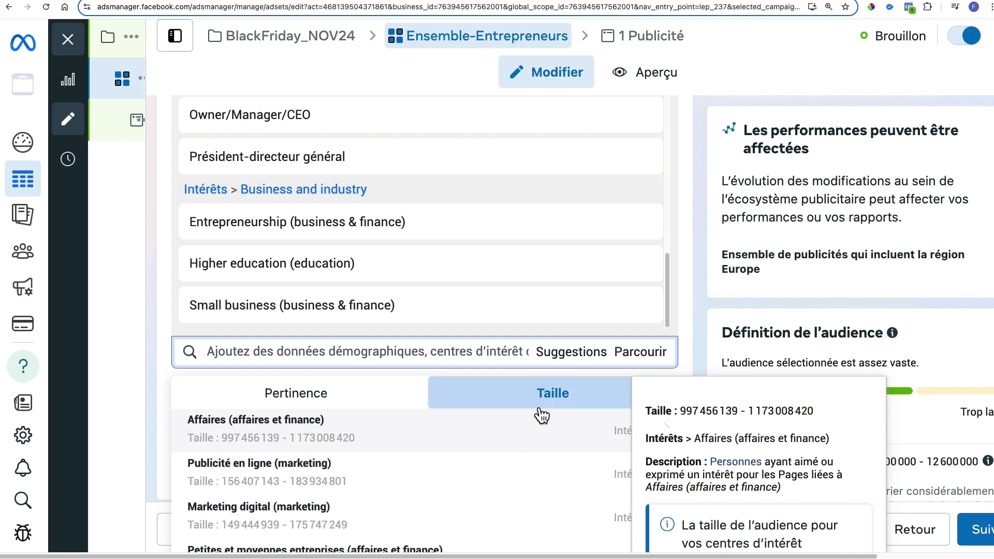
scroll(362, 487, "down", 1)
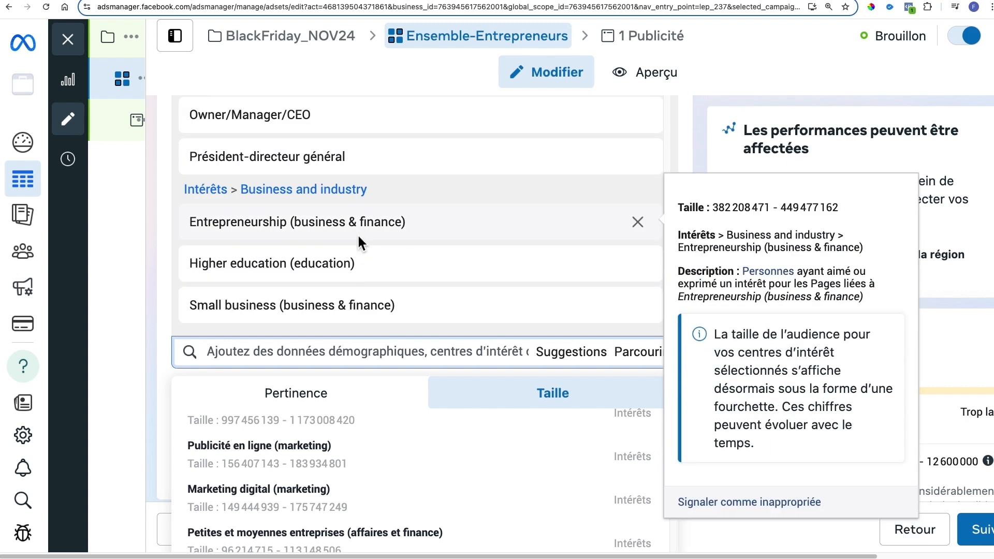
scroll(357, 240, "up", 5)
scroll(359, 253, "down", 8)
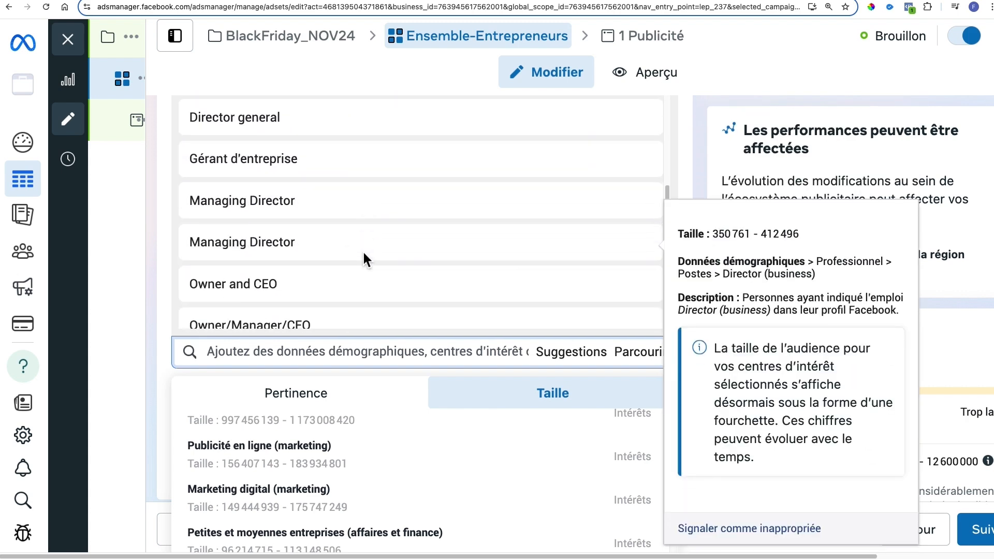
scroll(402, 477, "down", 2)
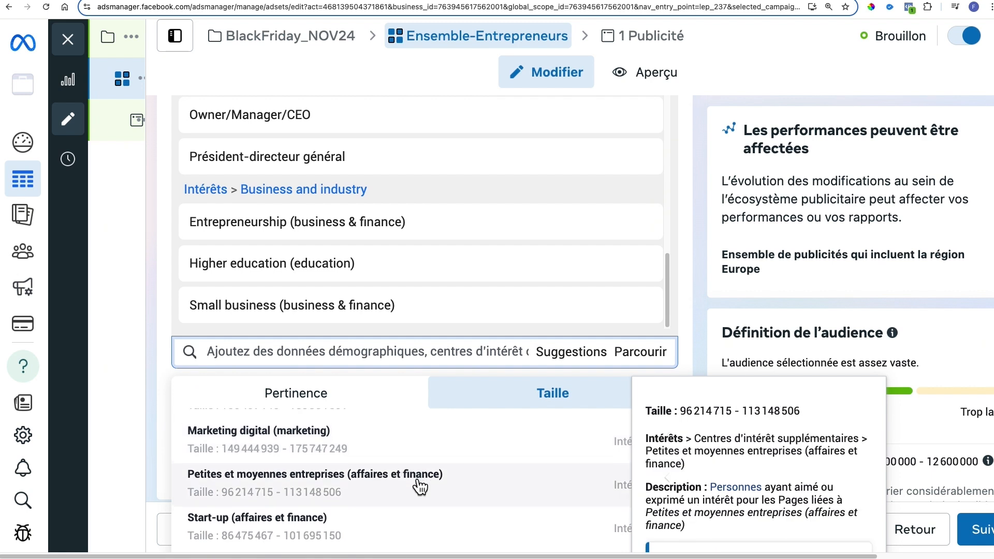
scroll(409, 512, "down", 2)
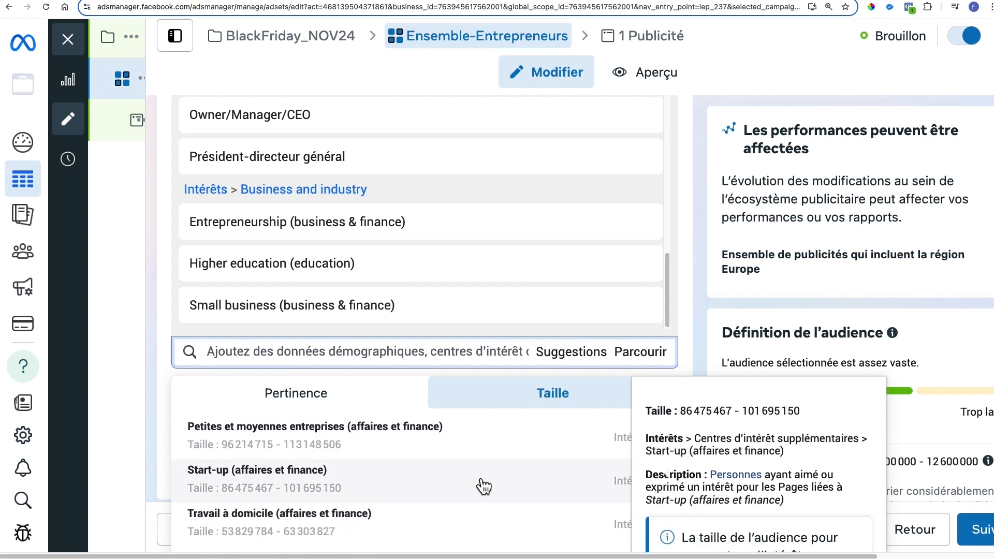
left_click(297, 487)
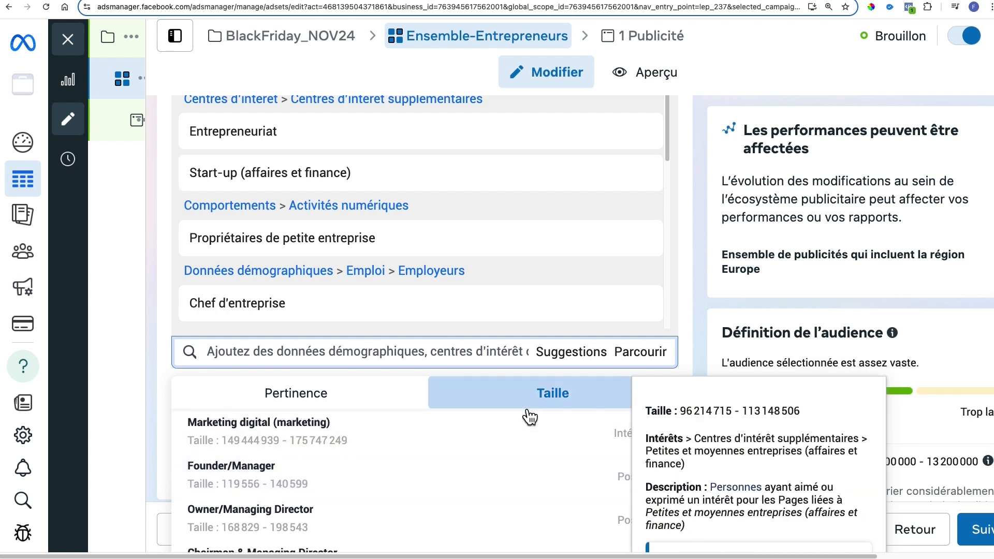
Look through the remaining suggestions, close the list and review the estimated audience size and the selected criteria
scroll(533, 463, "down", 3)
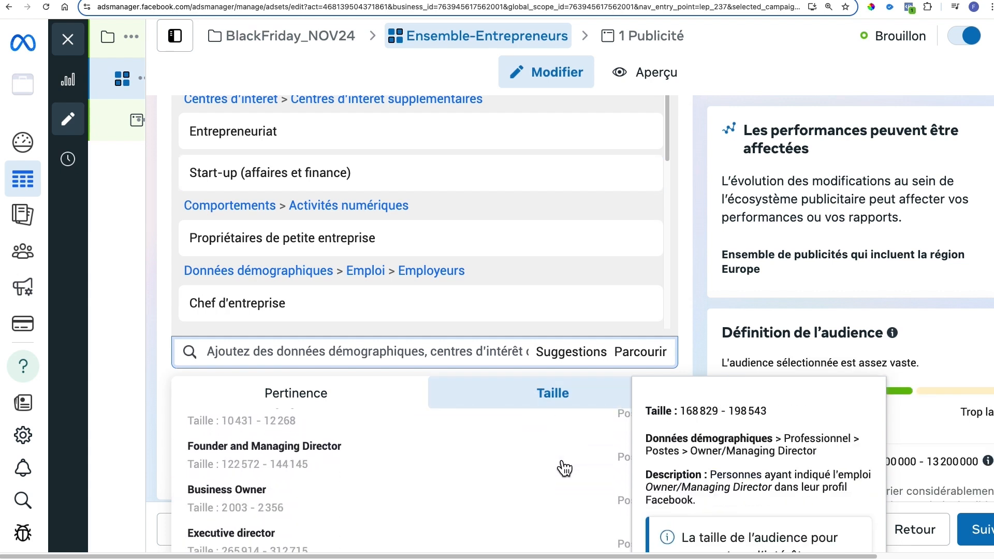
scroll(564, 467, "down", 4)
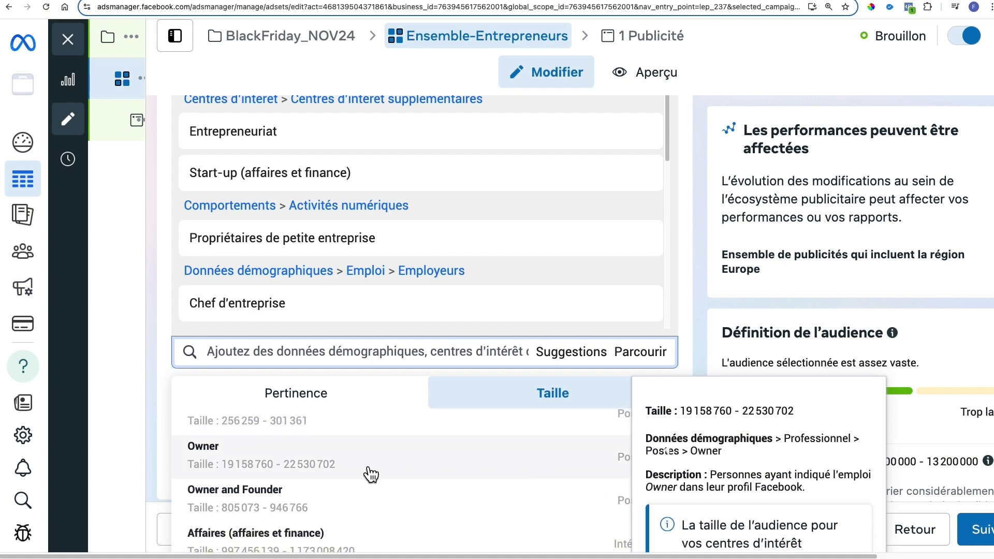
scroll(537, 492, "up", 5)
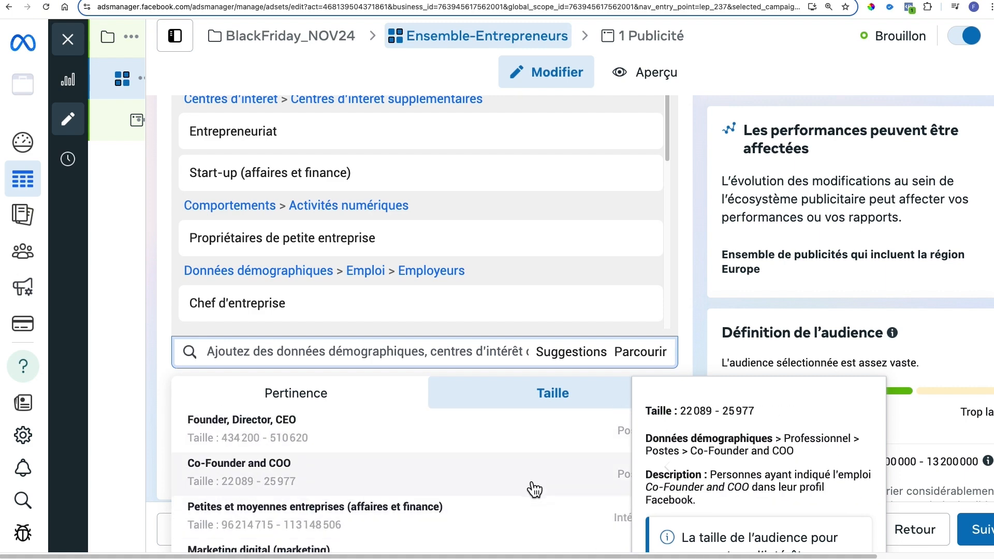
left_click(133, 350)
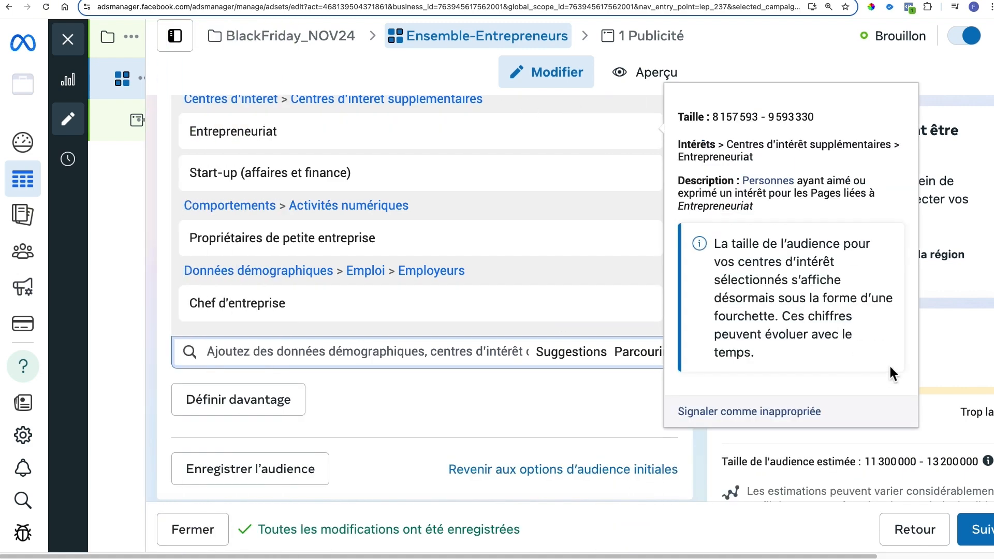
left_click_drag(870, 462, 971, 459)
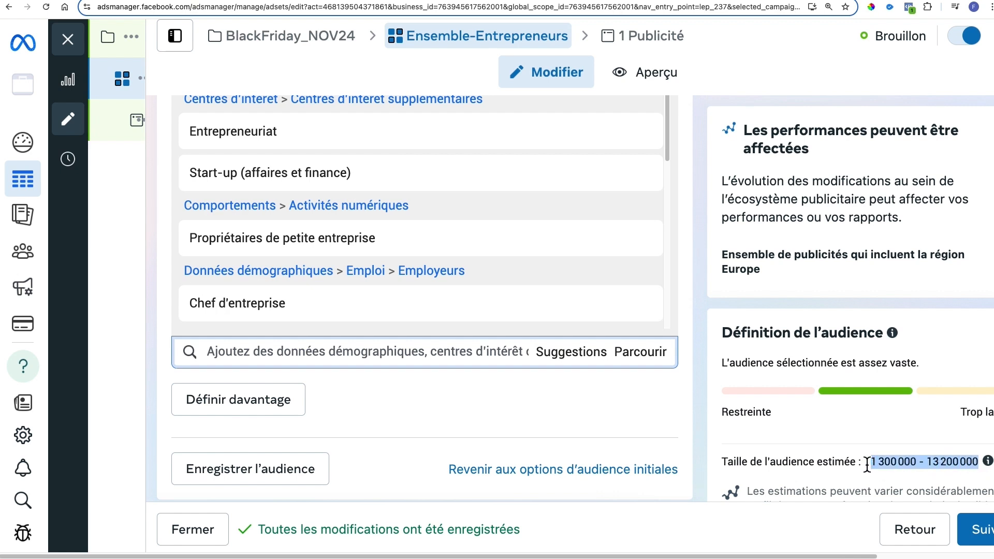
left_click(867, 463)
scroll(796, 385, "up", 10)
scroll(656, 409, "down", 10)
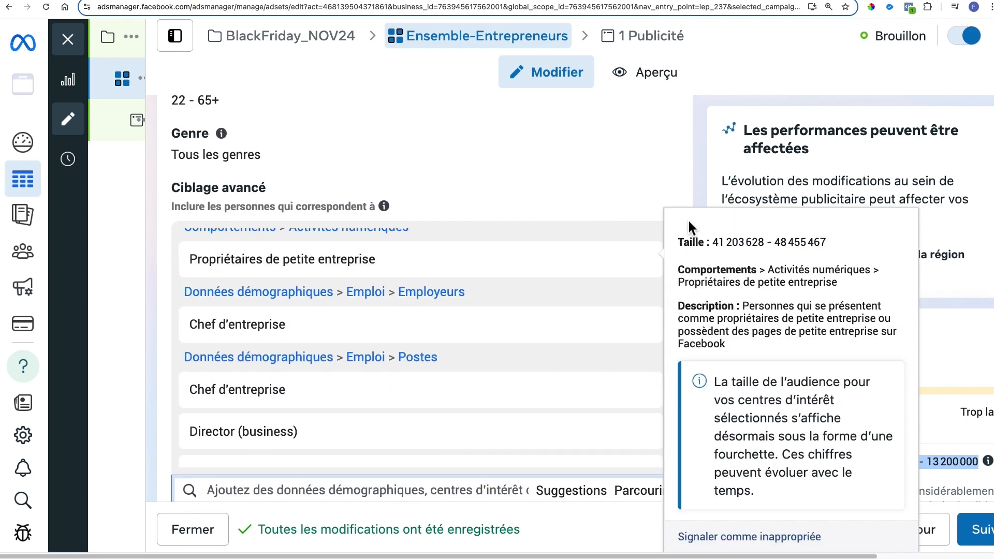
Narrow the audience with Définir davantage, requiring a match with Acheteurs actifs under Comportements > Comportement d'achat
scroll(690, 185, "down", 4)
left_click(263, 259)
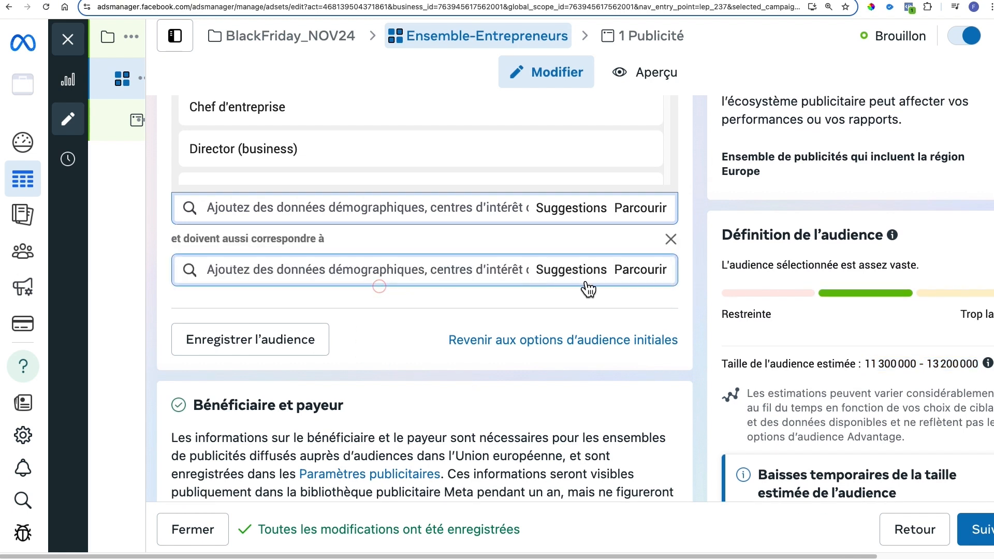
left_click(658, 273)
left_click(279, 367)
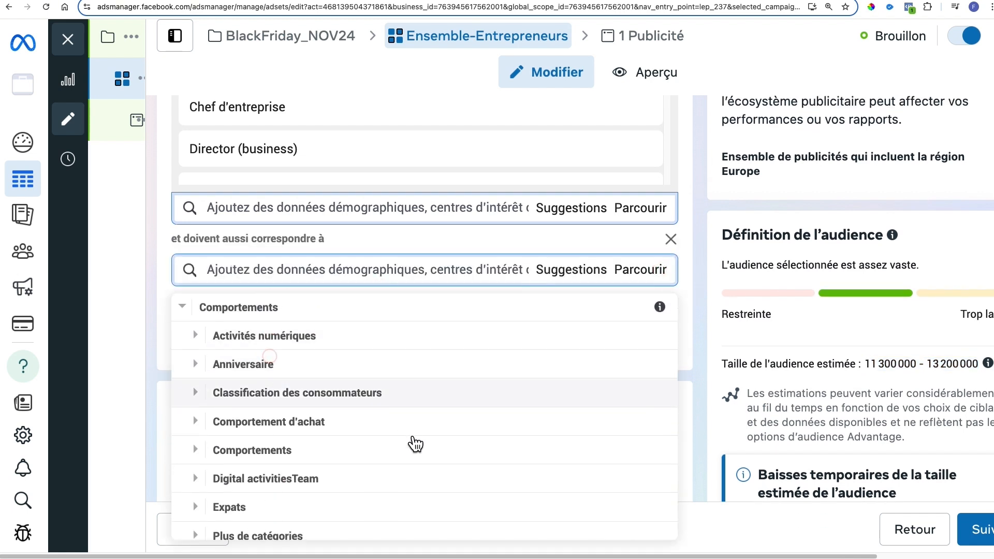
left_click(197, 423)
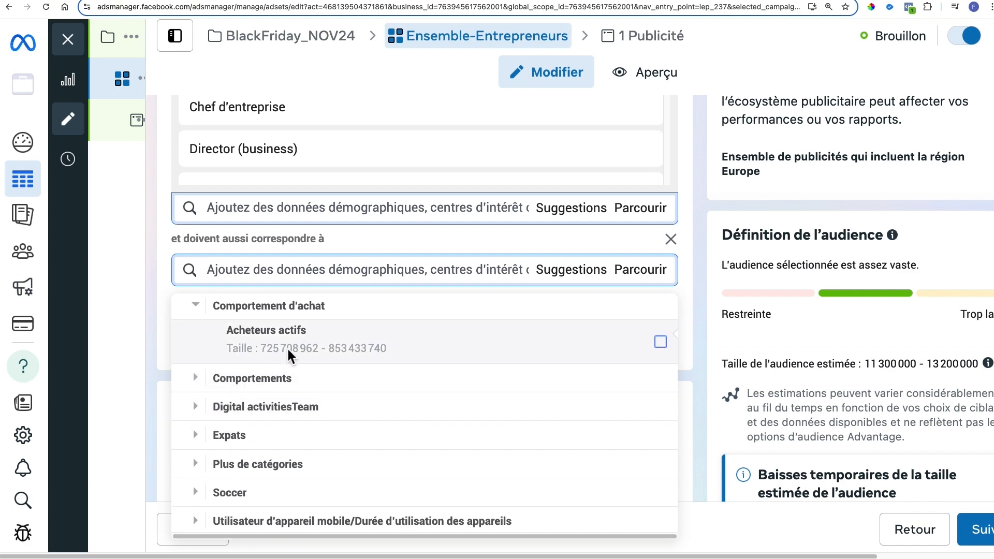
left_click(660, 342)
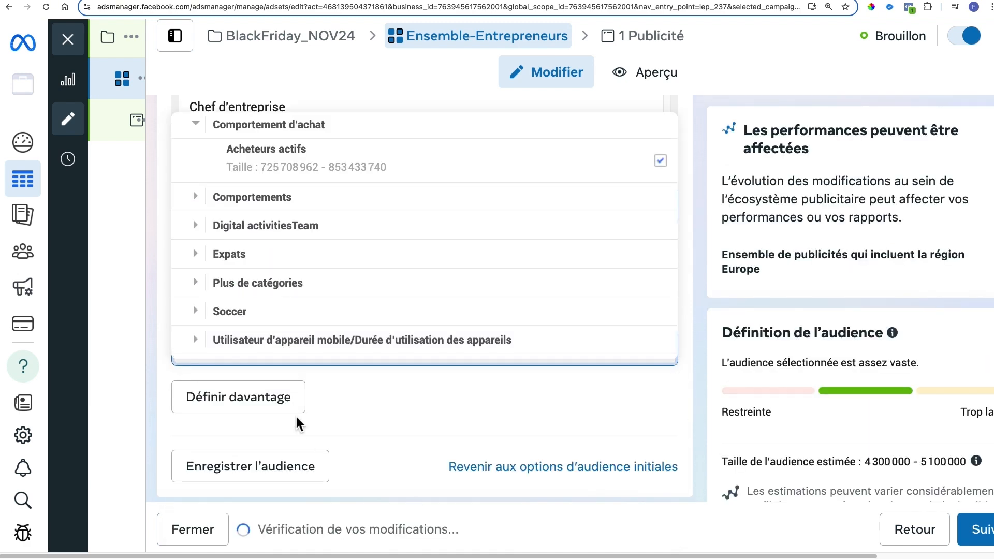
Check the estimated audience size of the narrowed audience and review both groups of targeting criteria
left_click_drag(865, 462, 971, 459)
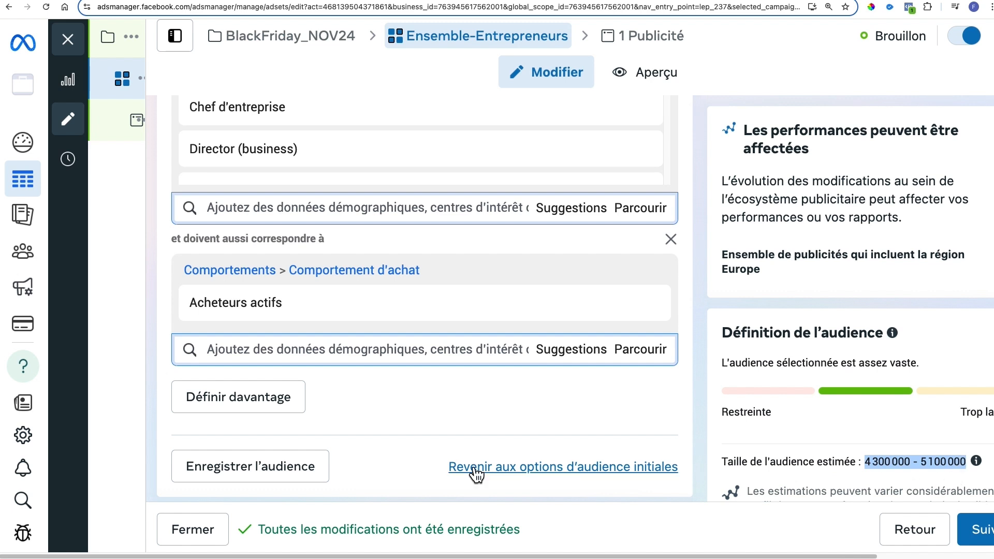
scroll(572, 328, "up", 1)
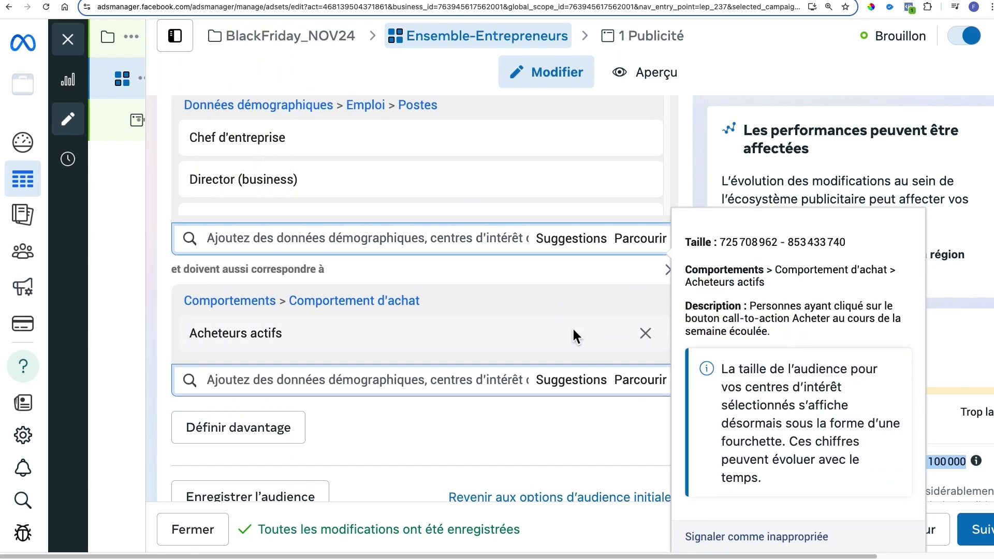
scroll(573, 333, "up", 6)
scroll(515, 333, "down", 3)
scroll(500, 310, "down", 1)
scroll(694, 181, "down", 5)
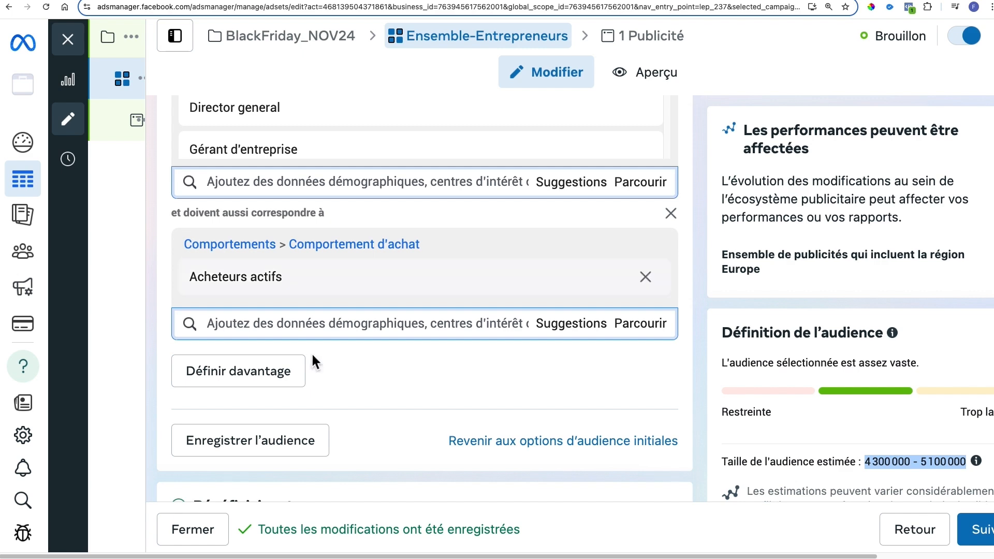
Review the Bénéficiaire et payeur section and the current Placements Advantage+ setting of the ad set
mouse_move(150, 258)
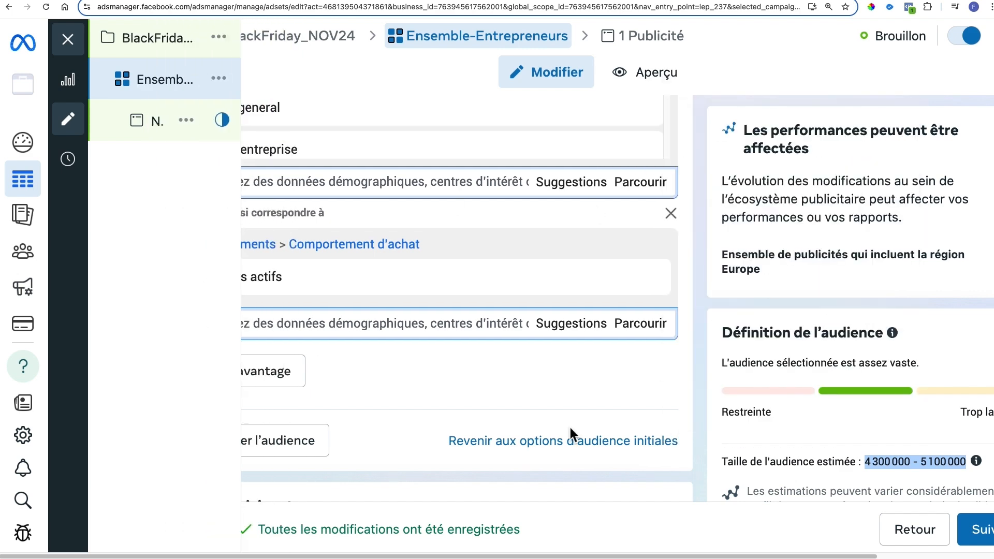
scroll(569, 427, "down", 7)
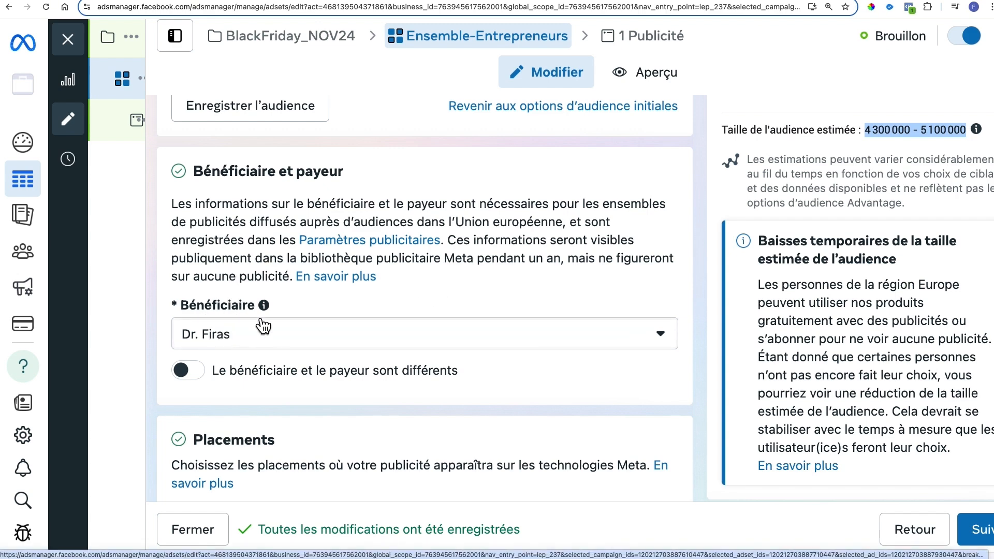
scroll(465, 290, "down", 3)
scroll(428, 495, "down", 1)
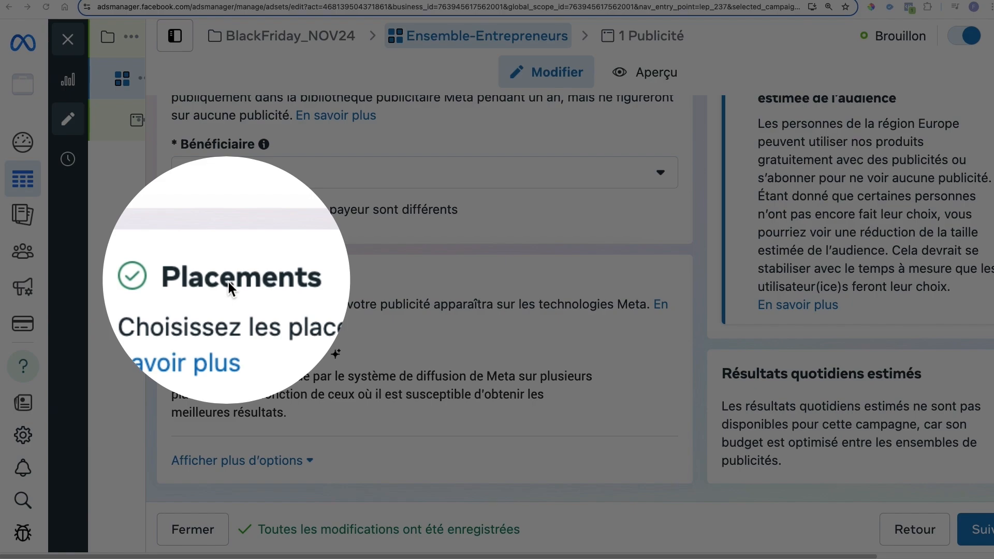
key("Escape")
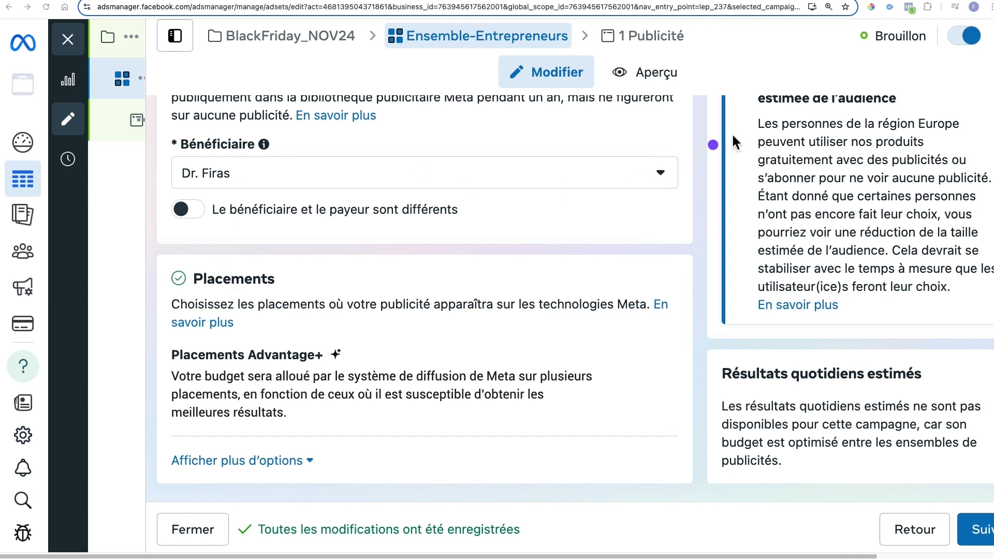
left_click_drag(962, 72, 715, 212)
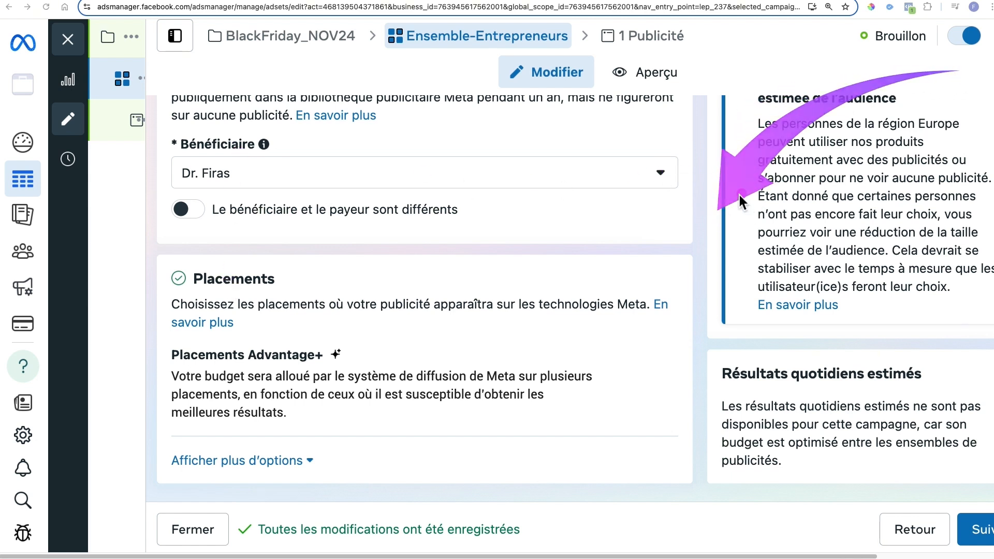
mouse_move(156, 62)
left_mouse_down()
mouse_move(385, 150)
mouse_move(433, 272)
left_mouse_up()
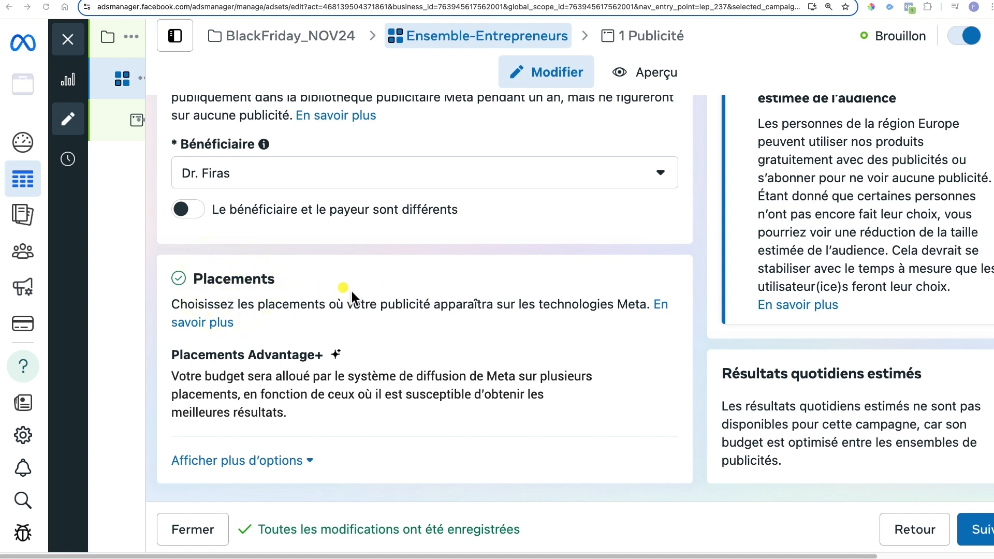
left_click_drag(560, 349, 263, 296)
Expand the Placements options, open the placement setting for editing and switch it to Placements manuels
left_click(265, 460)
scroll(380, 437, "down", 3)
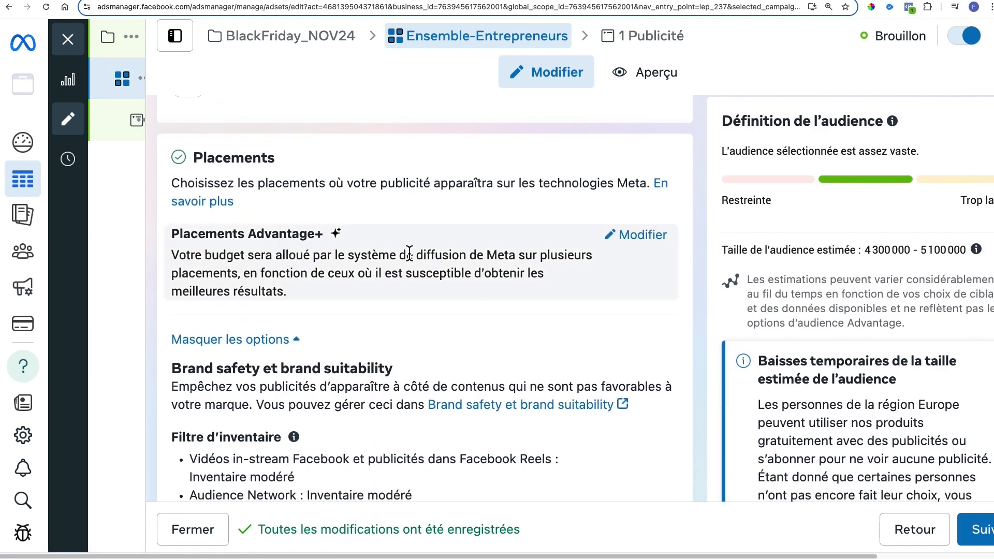
left_click(641, 238)
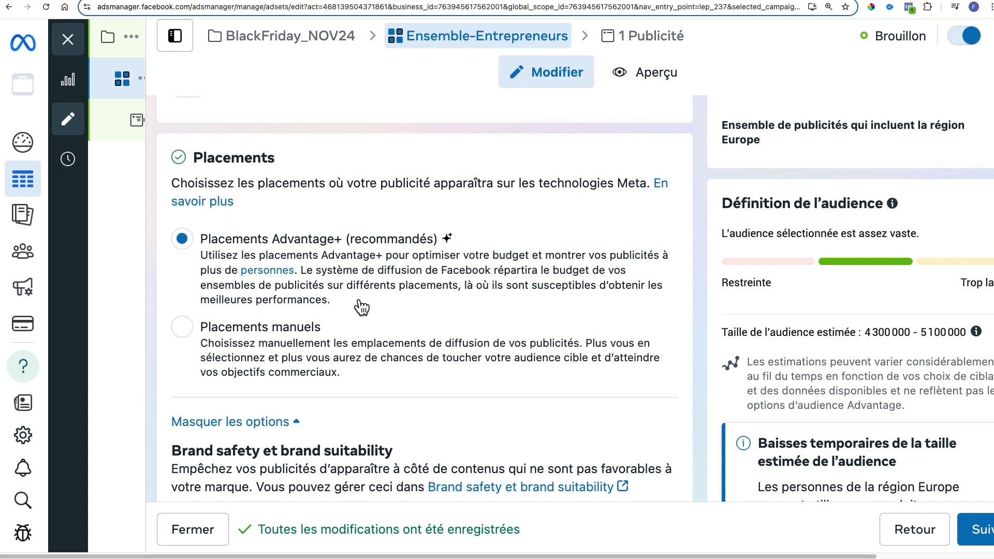
scroll(411, 343, "down", 1)
scroll(411, 343, "down", 1)
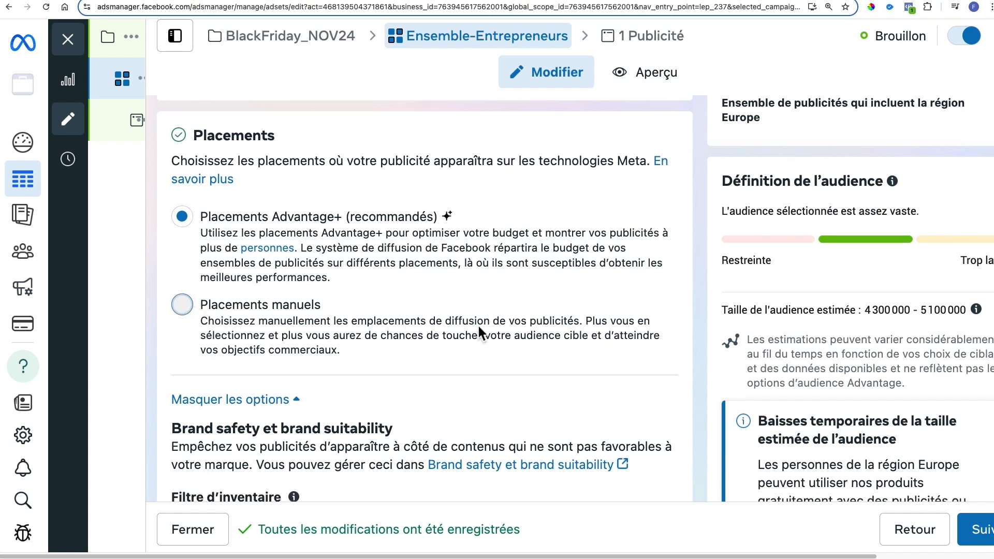
left_click(189, 304)
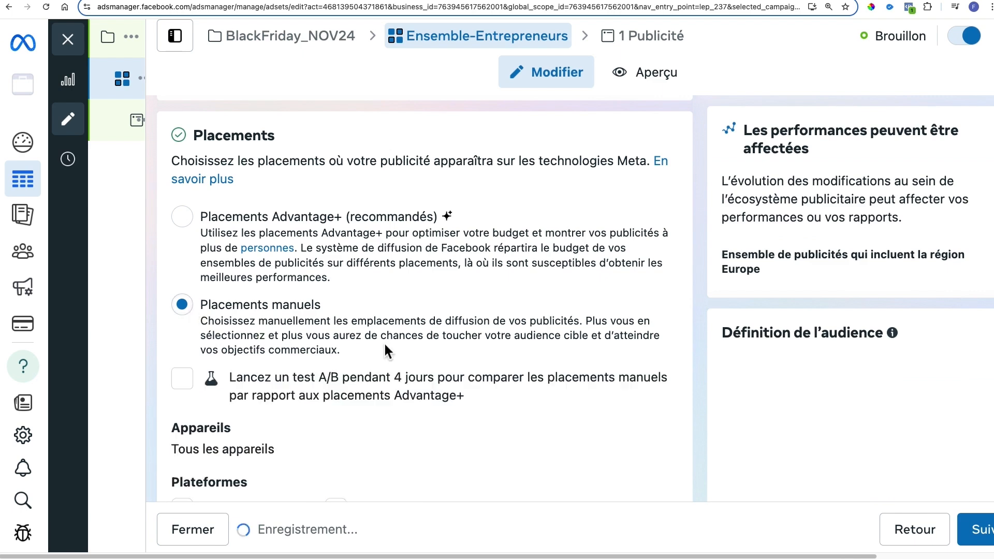
Exclude Audience Network from the platforms of the manual placements
scroll(393, 340, "down", 5)
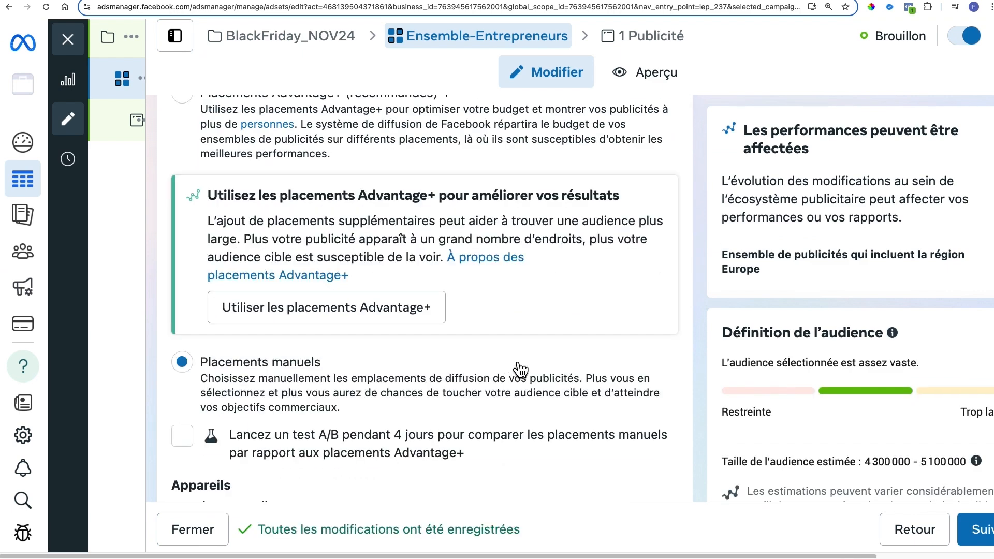
scroll(520, 369, "down", 5)
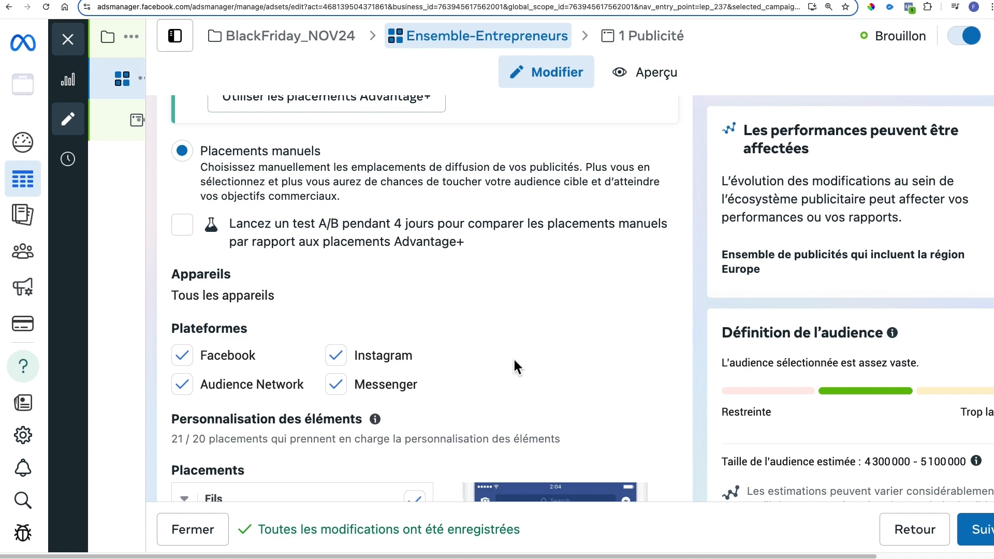
scroll(514, 360, "down", 1)
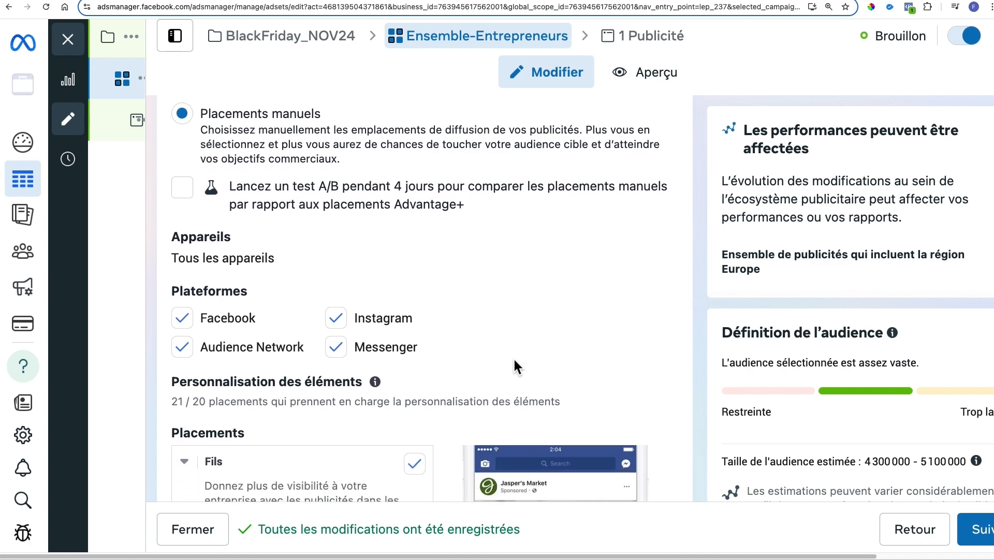
left_click(186, 351)
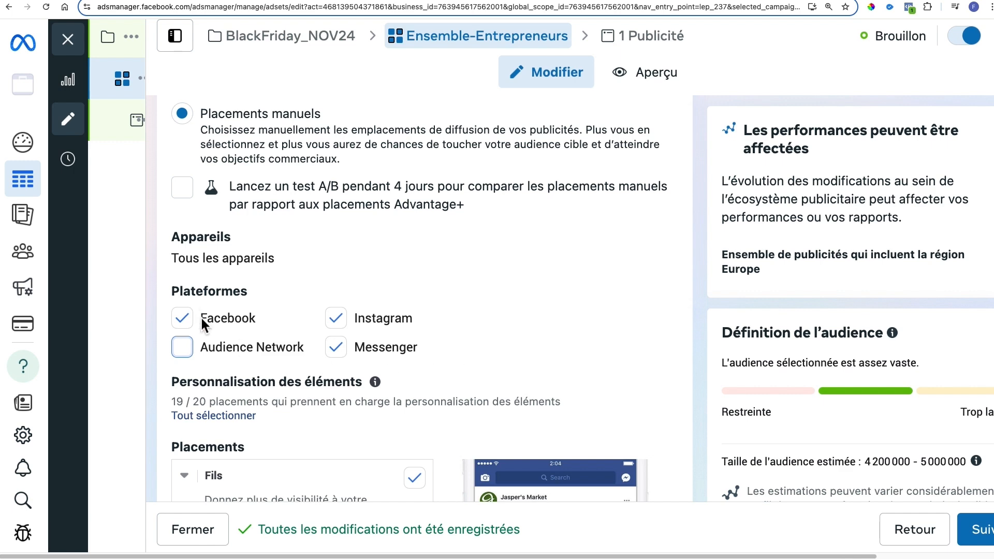
Review the individual placements for feeds, Stories et Reels, in-stream ads, search results, messages, and apps and websites
scroll(621, 349, "down", 3)
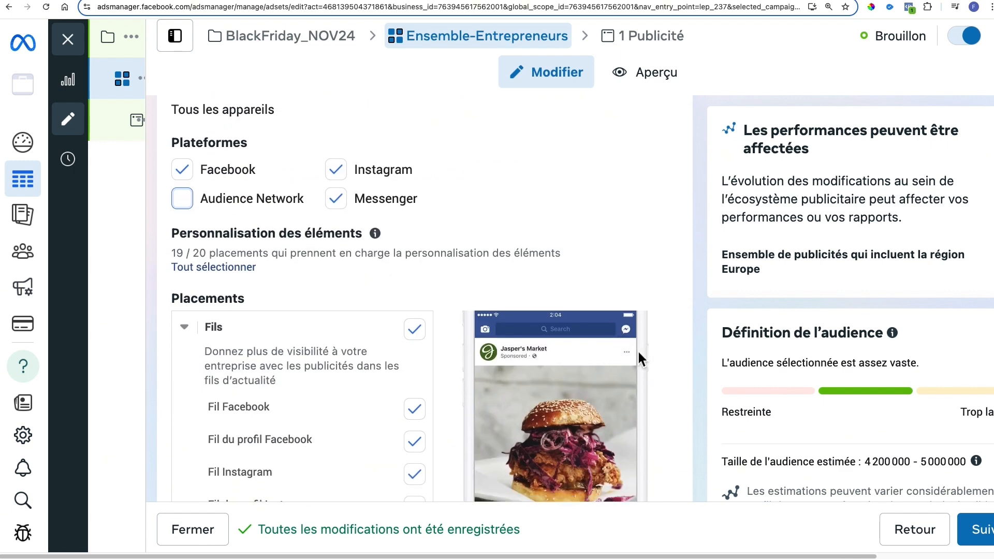
scroll(638, 349, "down", 3)
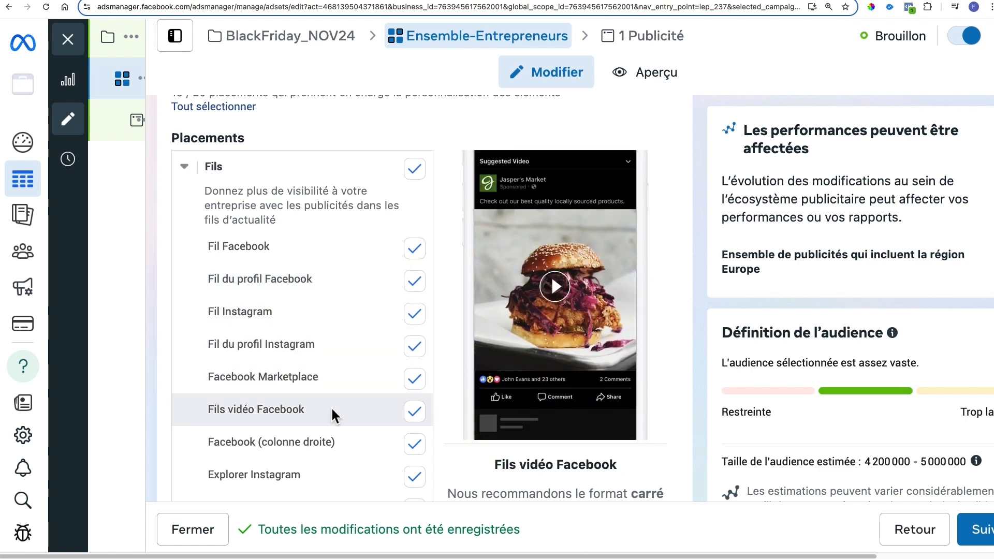
scroll(346, 416, "down", 3)
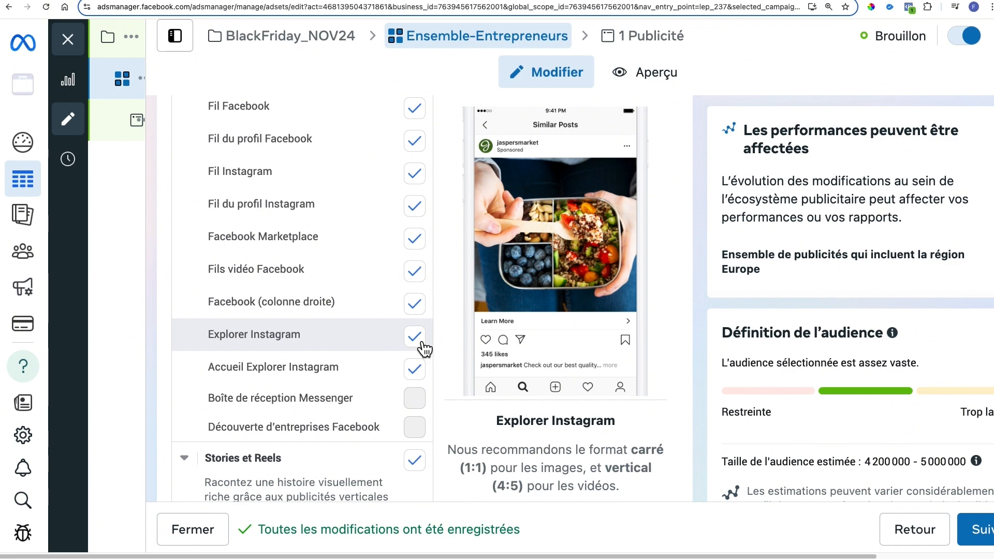
scroll(425, 349, "down", 7)
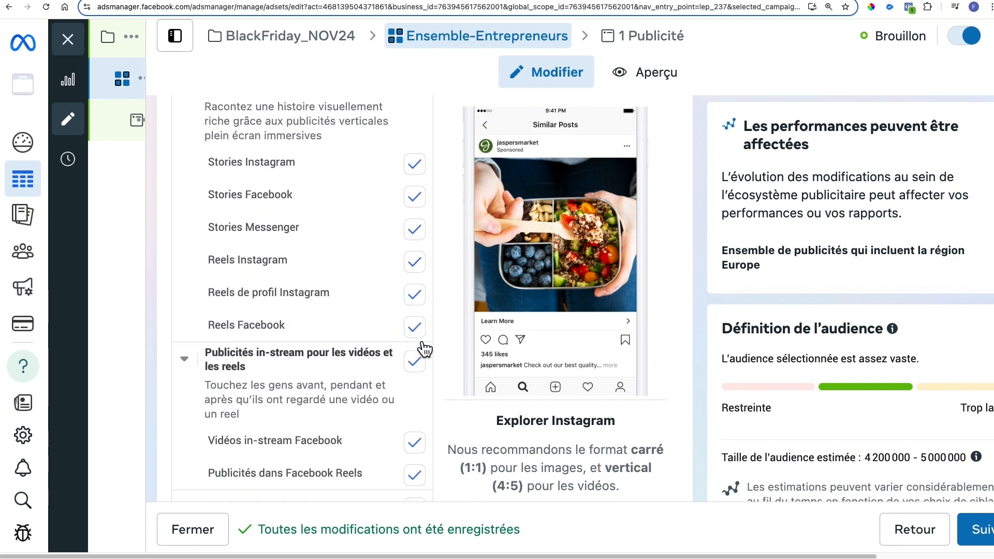
scroll(421, 347, "down", 1)
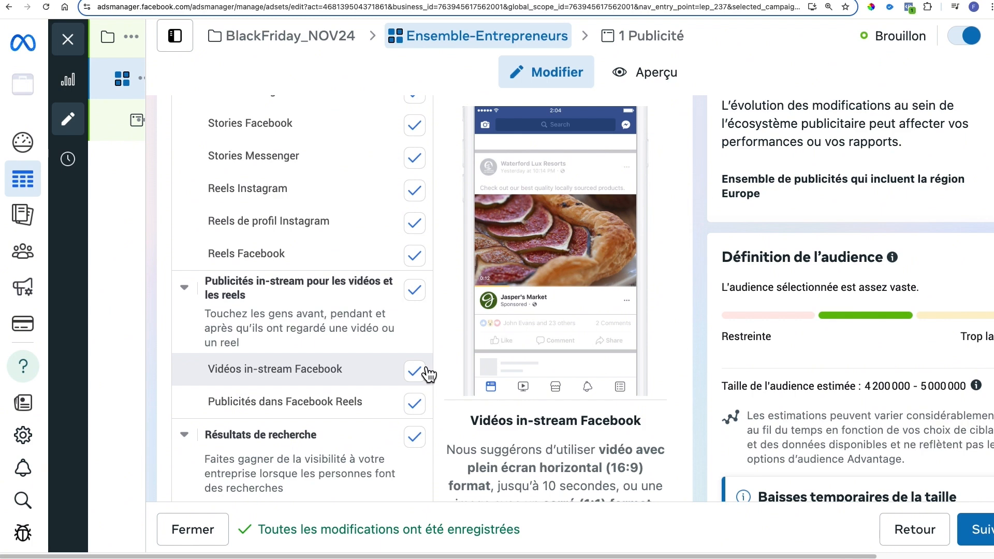
scroll(393, 396, "down", 1)
scroll(392, 401, "down", 2)
scroll(362, 347, "down", 3)
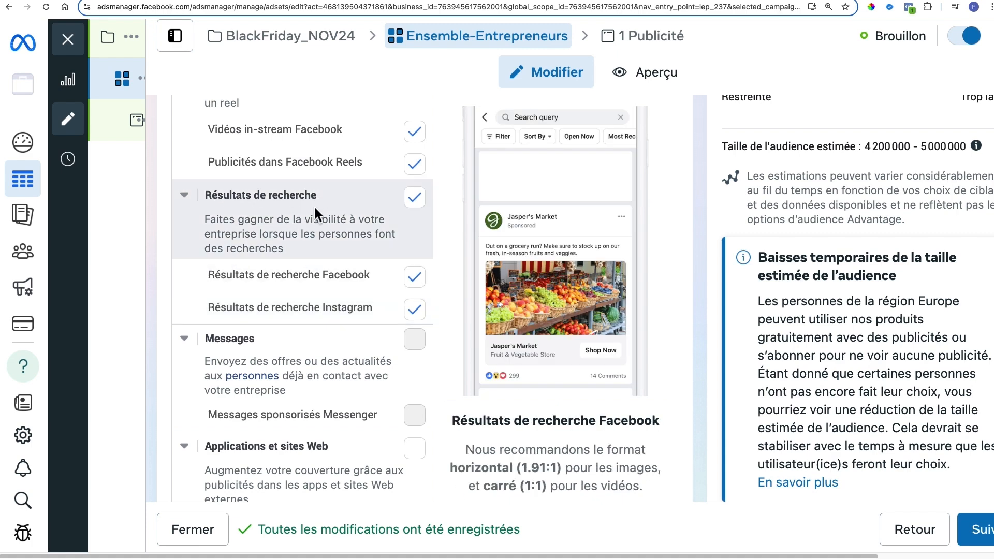
scroll(310, 371, "down", 3)
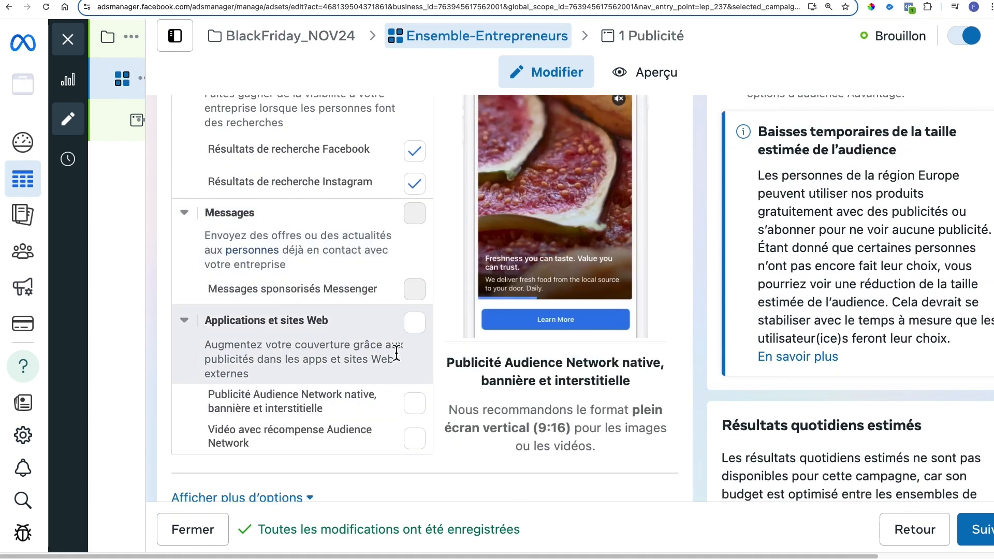
scroll(396, 353, "up", 15)
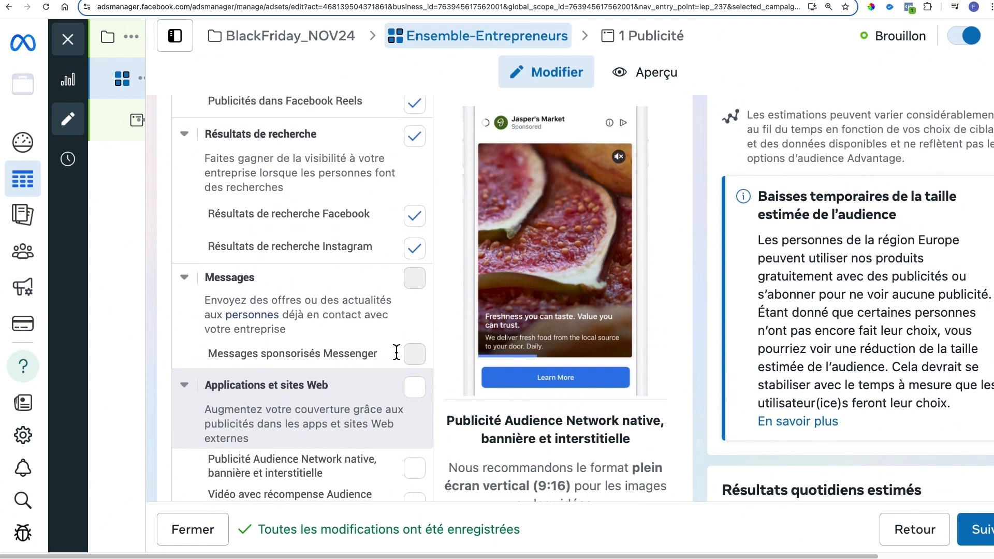
scroll(396, 353, "up", 6)
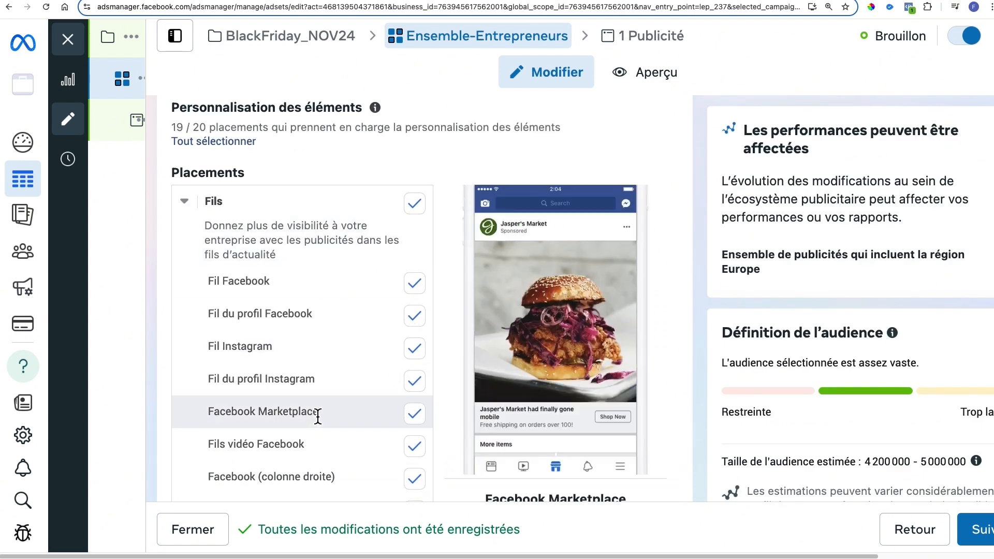
scroll(371, 451, "down", 3)
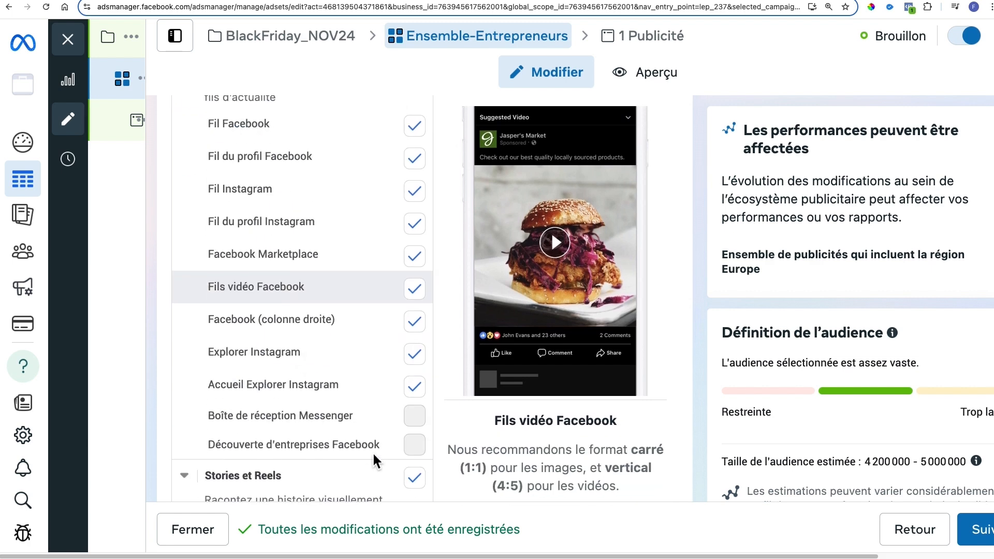
scroll(380, 417, "down", 2)
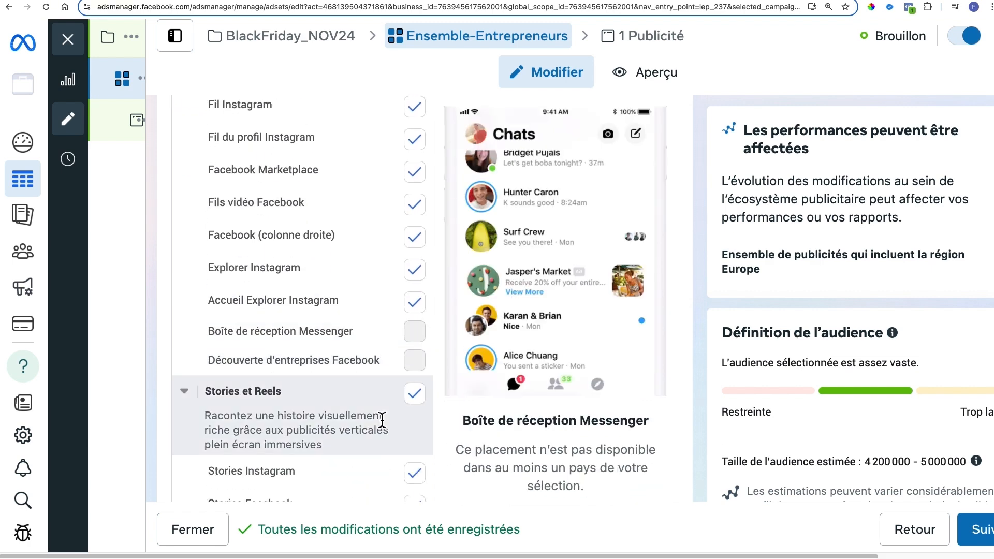
scroll(381, 417, "up", 10)
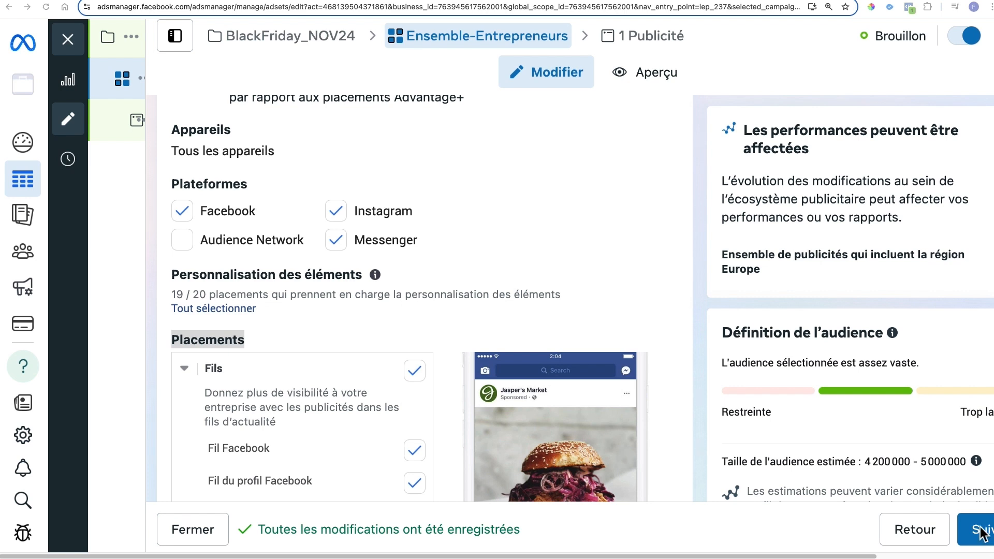
Continue to the ad level and rename the ad as publicité-100cours-video
left_click(980, 532)
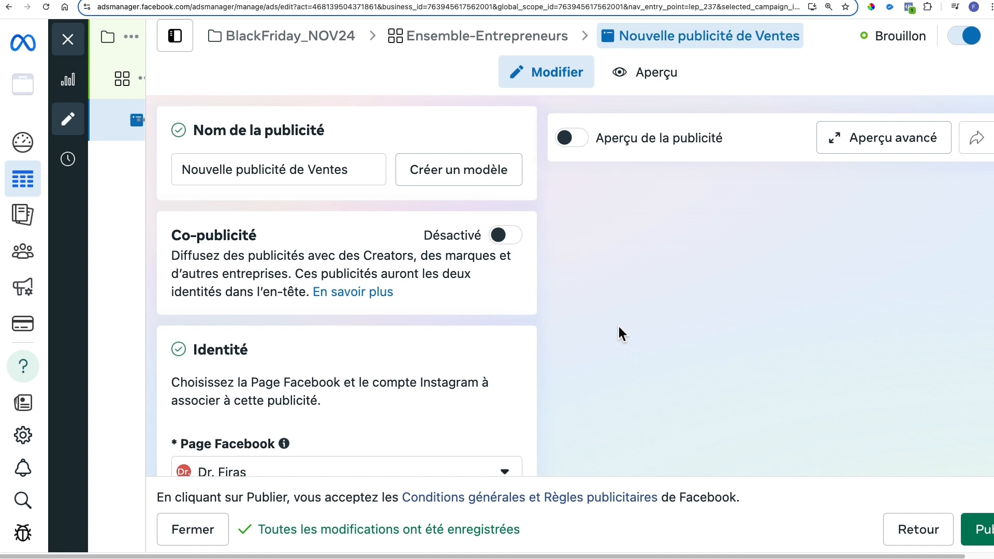
left_click(357, 170)
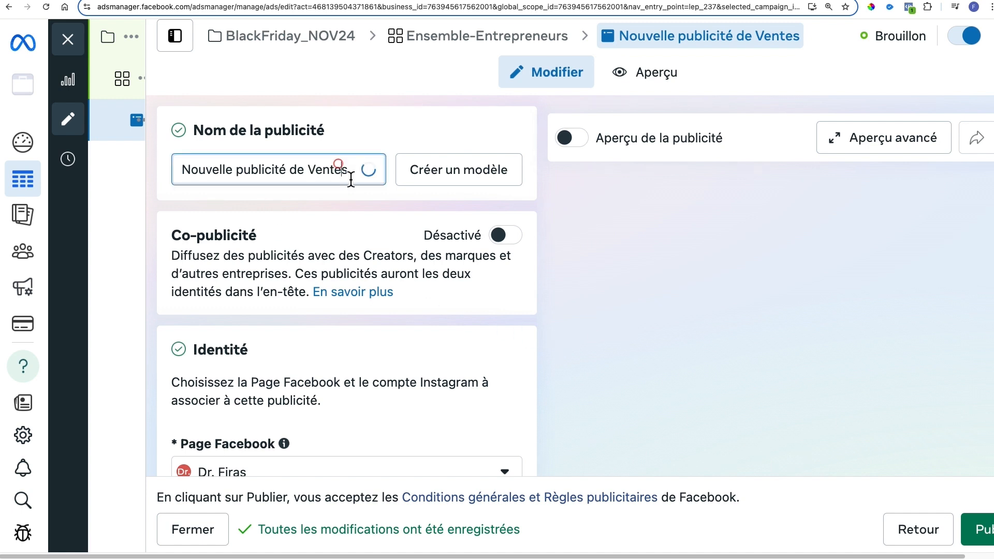
left_click_drag(348, 169, 167, 165)
key("BackSpace")
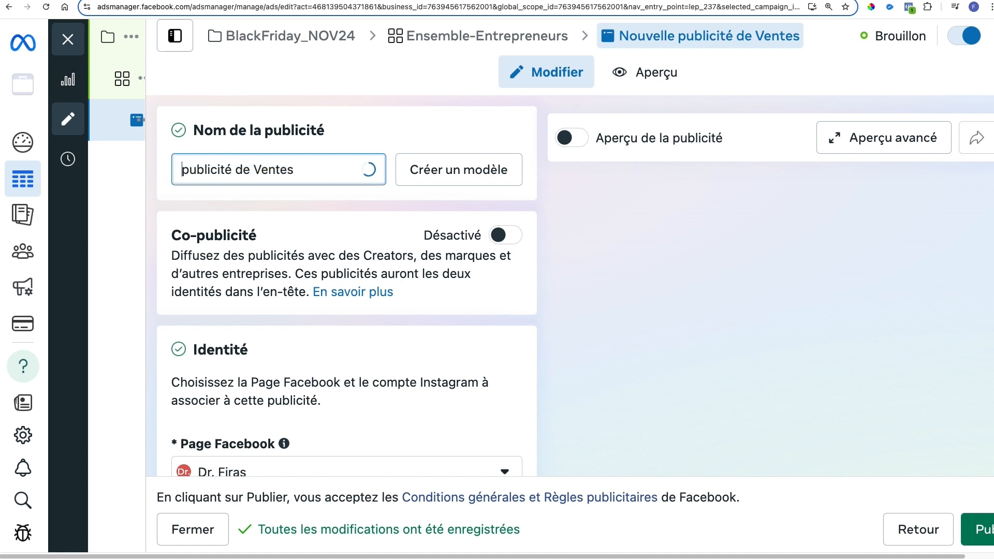
left_click_drag(232, 174, 356, 175)
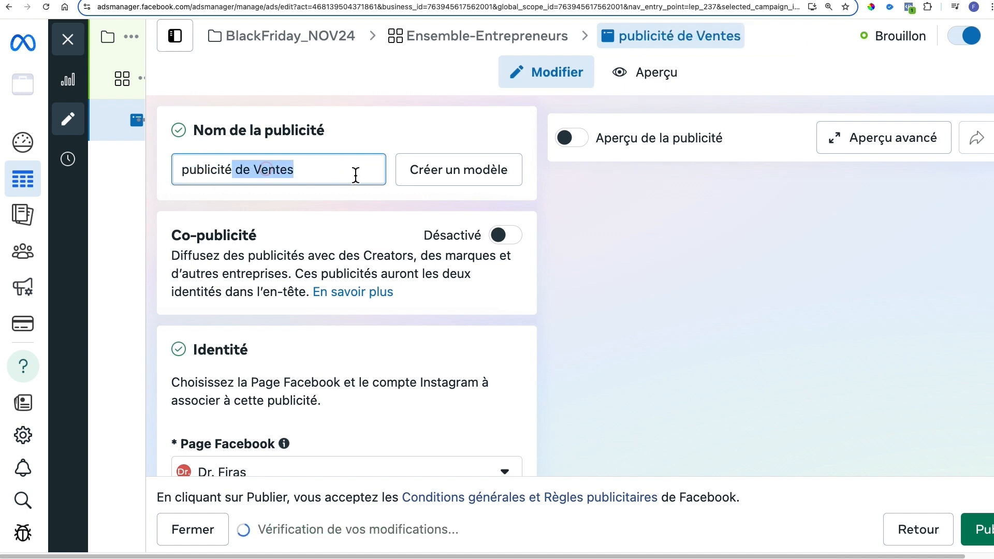
key("BackSpace")
type("-")
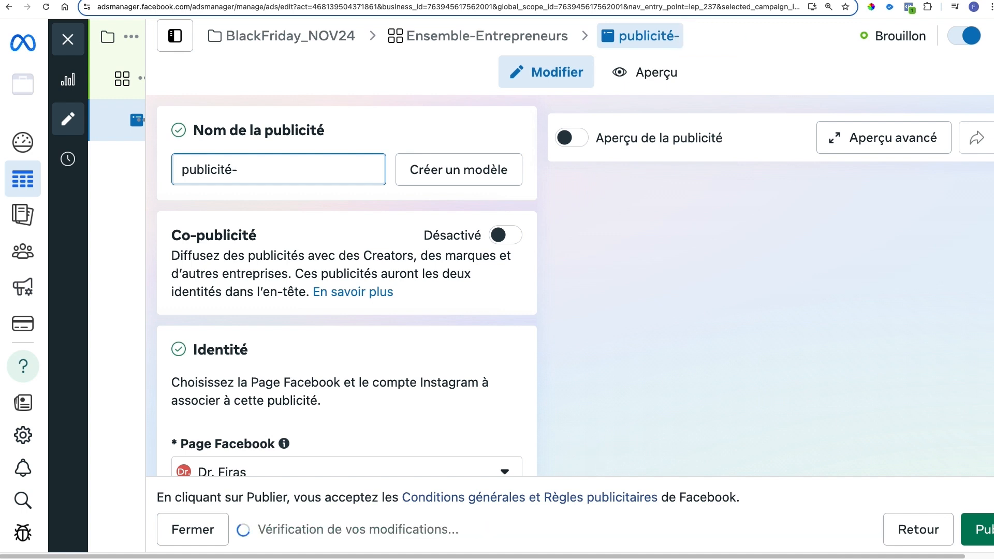
type("100cours-vide")
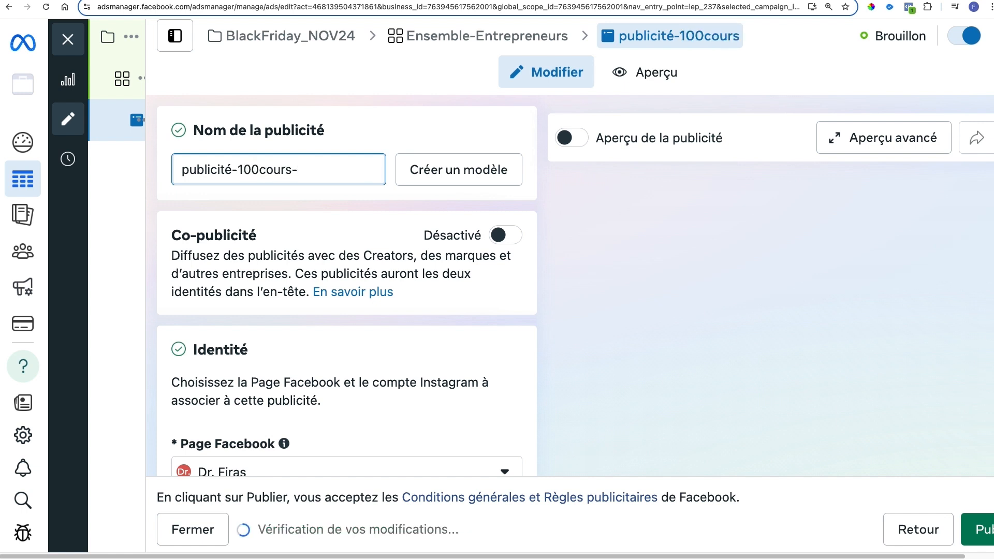
type("o")
key("Tab")
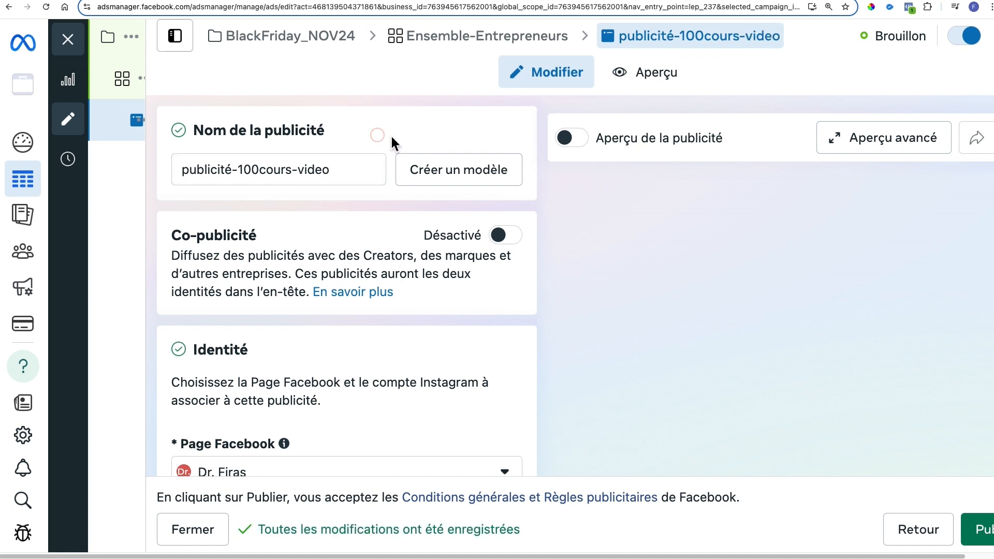
left_click(166, 361)
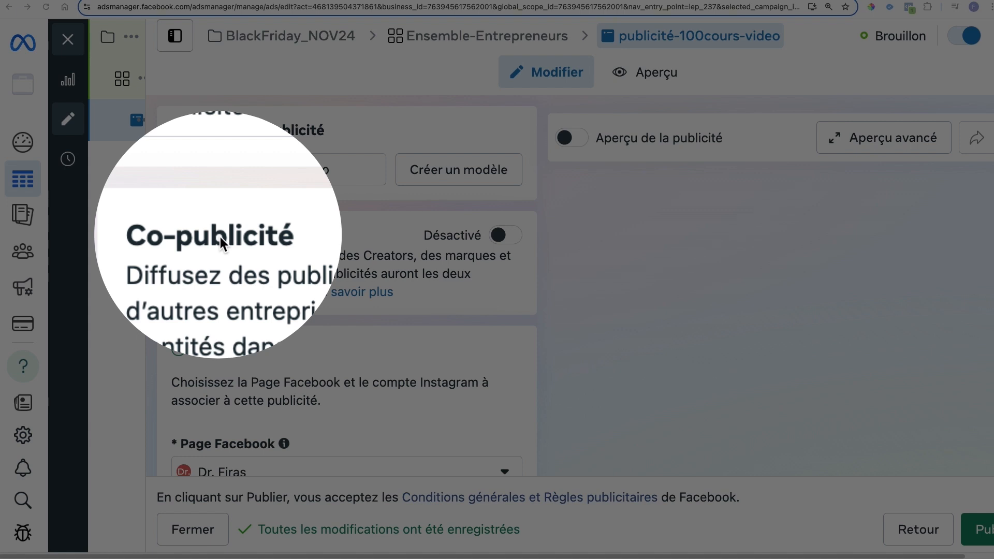
left_click(219, 237)
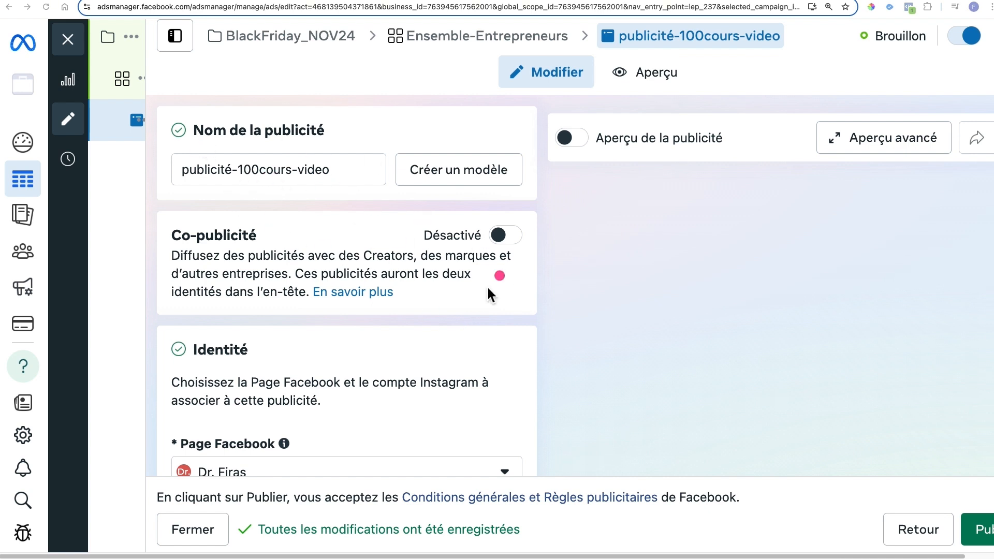
Check the Facebook Page and Instagram account of the ad and keep Créer une publicité as the ad configuration
scroll(377, 326, "down", 5)
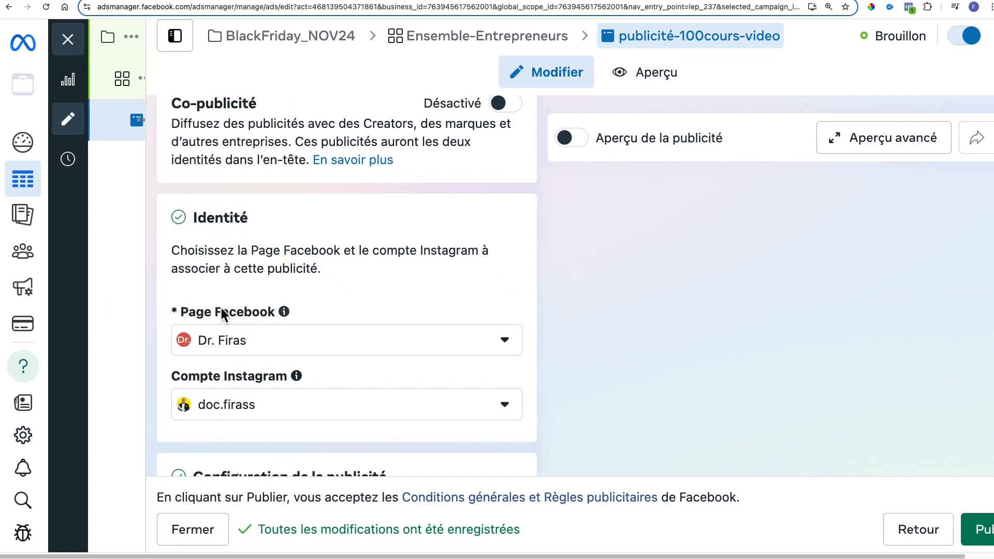
mouse_move(169, 380)
scroll(549, 323, "down", 6)
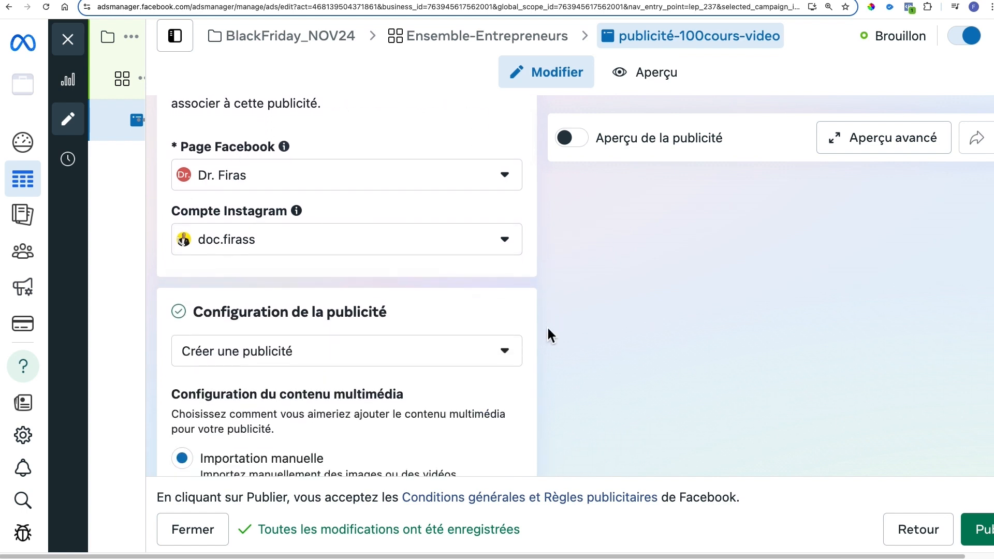
scroll(546, 325, "down", 2)
left_click(295, 170)
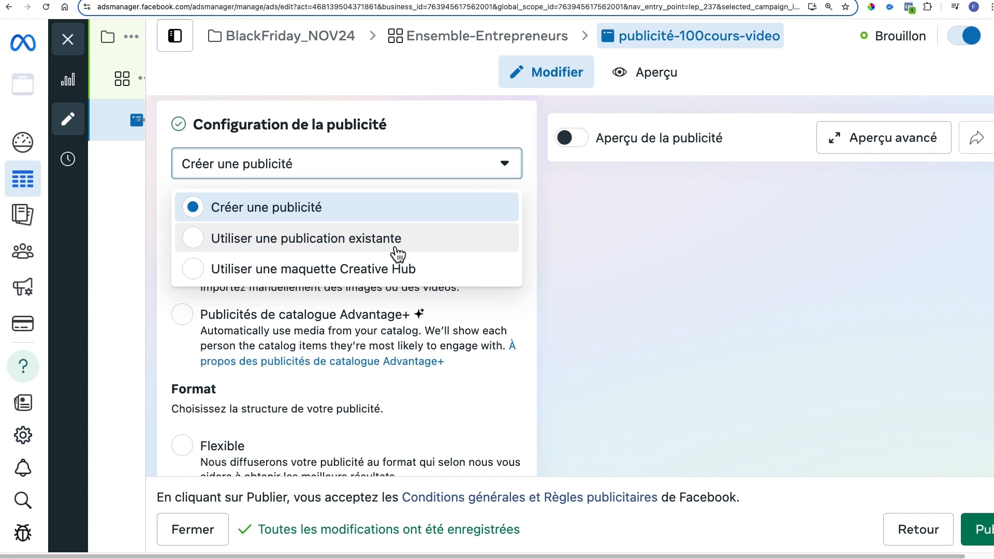
left_click(379, 216)
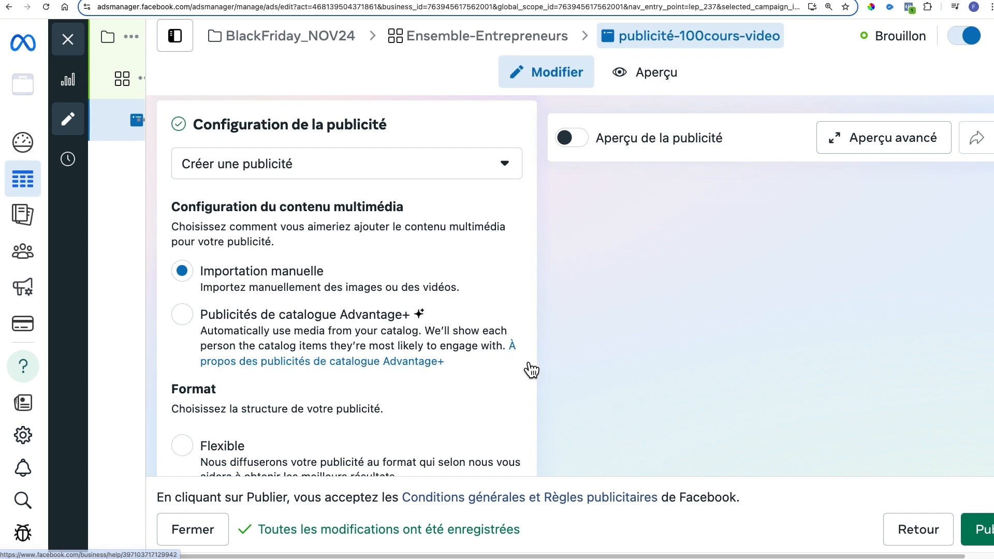
Try Publicités de catalogue Advantage+ as the media source and switch back to Importation manuelle
scroll(531, 369, "down", 1)
scroll(532, 369, "down", 1)
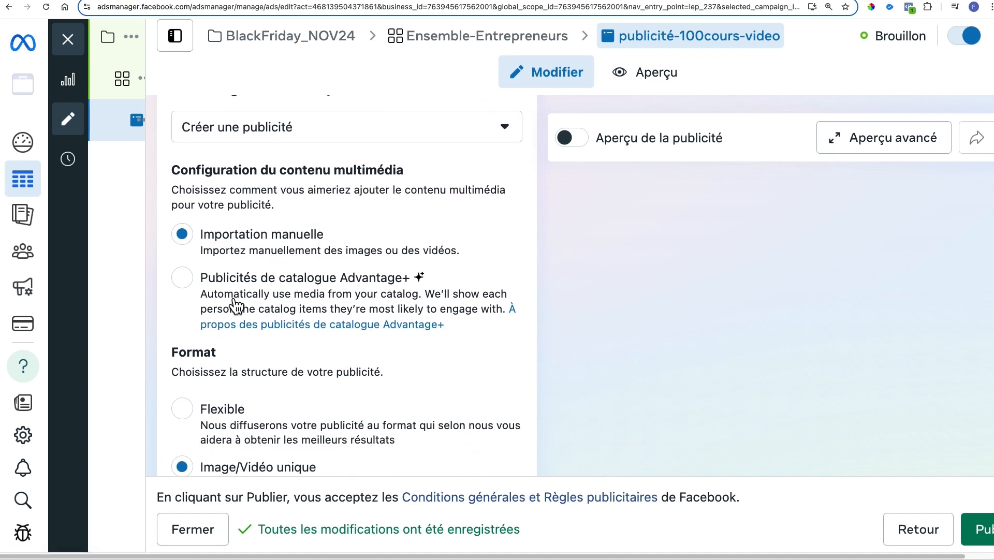
left_click(178, 282)
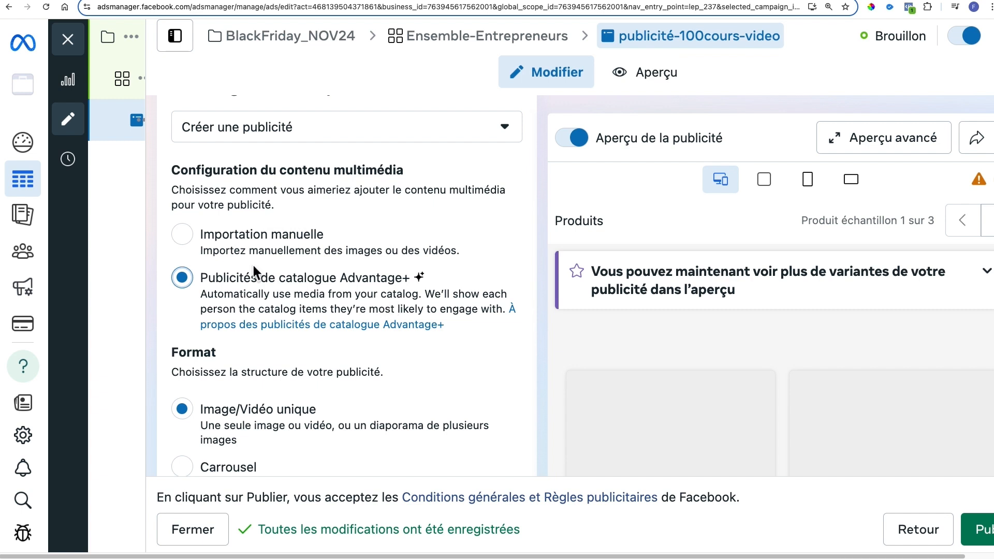
left_click(188, 231)
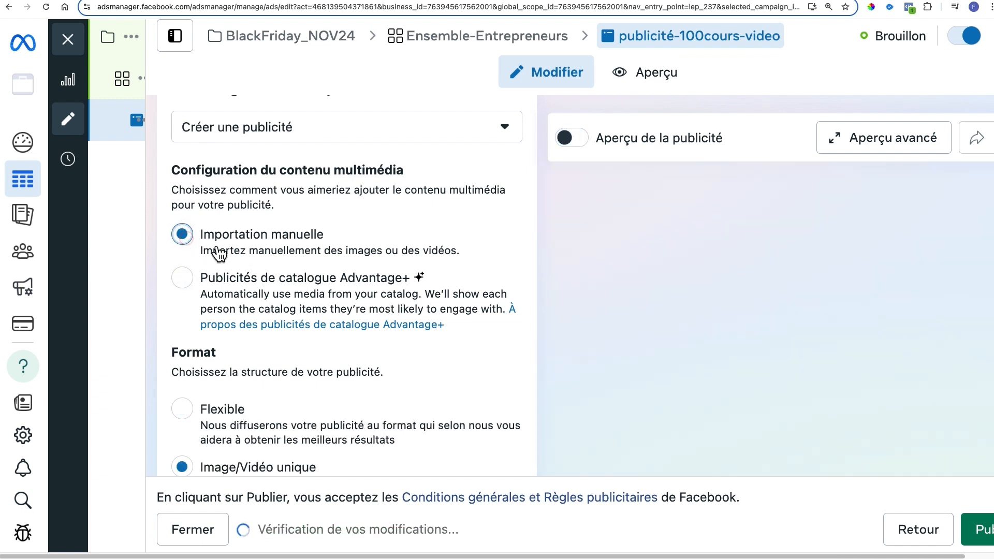
Keep the Image/Vidéo unique format and disable Publicités multi-annonceurs for the ad
scroll(416, 286, "down", 4)
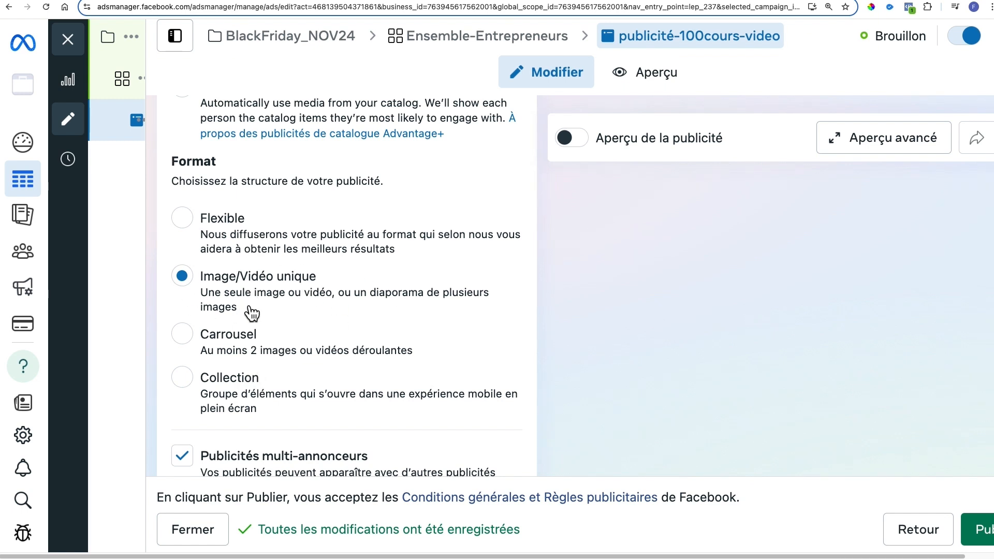
scroll(273, 298, "down", 3)
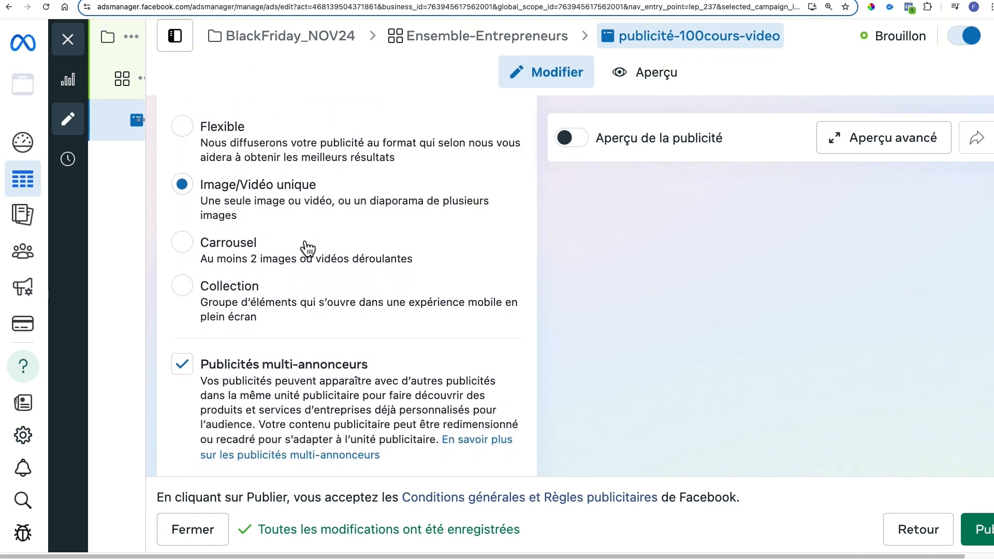
scroll(308, 249, "down", 2)
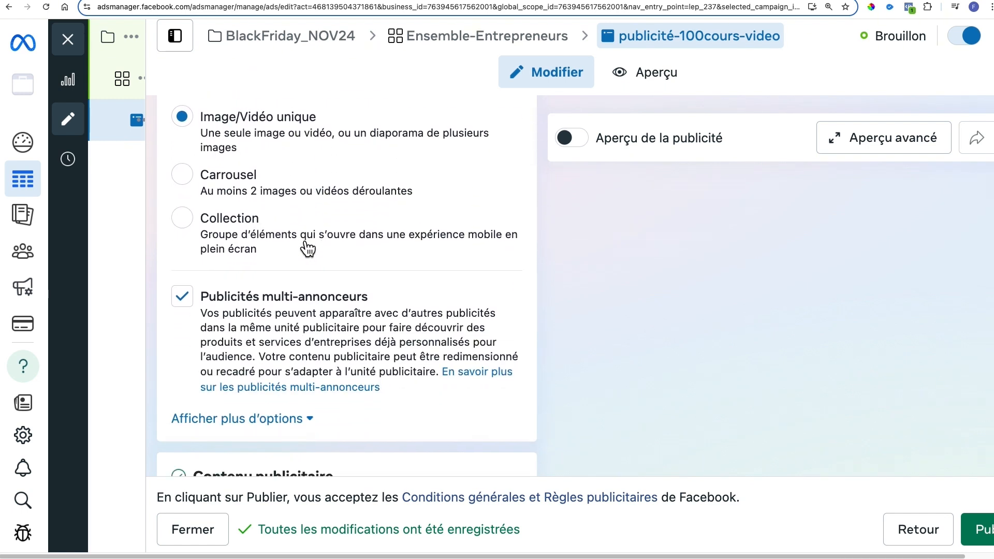
left_click(189, 299)
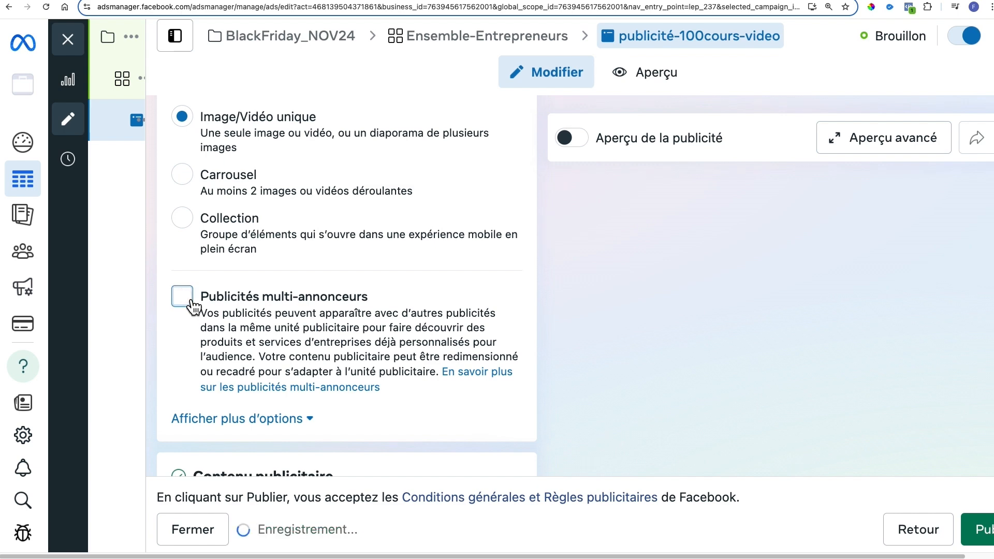
Review the ad content and destination sections, look at the Extensions offered in the Publicité vidéo content setup, and cancel it
scroll(257, 312, "down", 6)
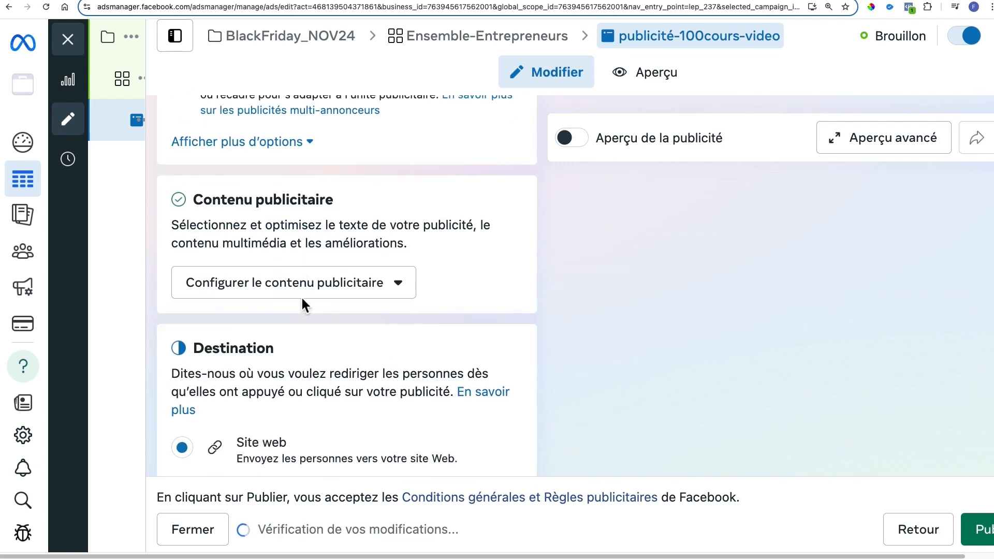
left_click_drag(213, 157, 348, 159)
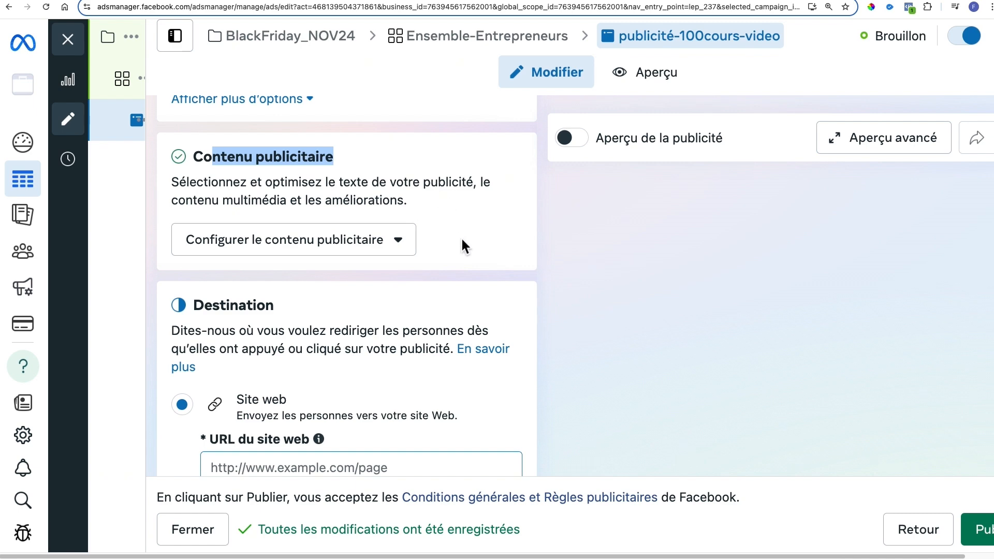
scroll(460, 237, "down", 4)
scroll(408, 222, "down", 8)
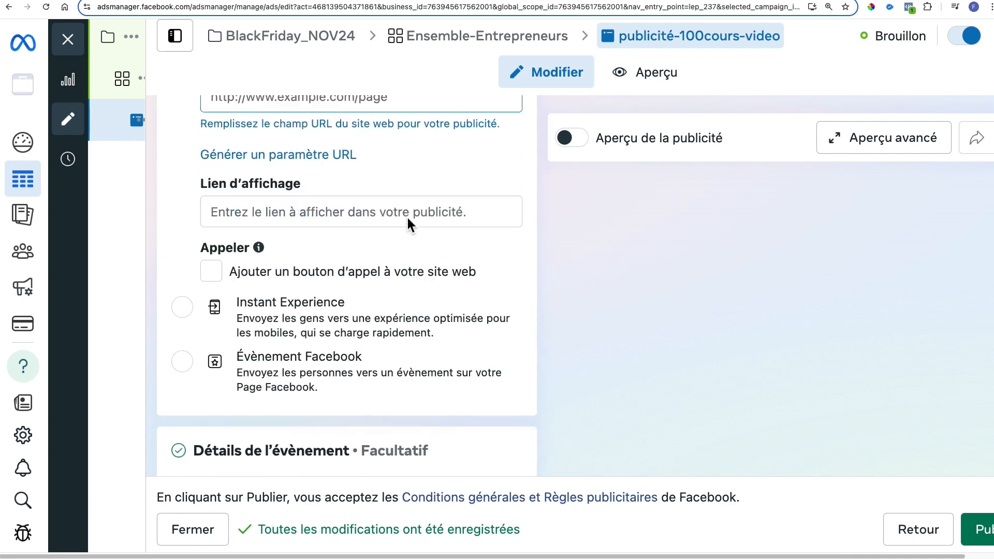
scroll(407, 221, "up", 15)
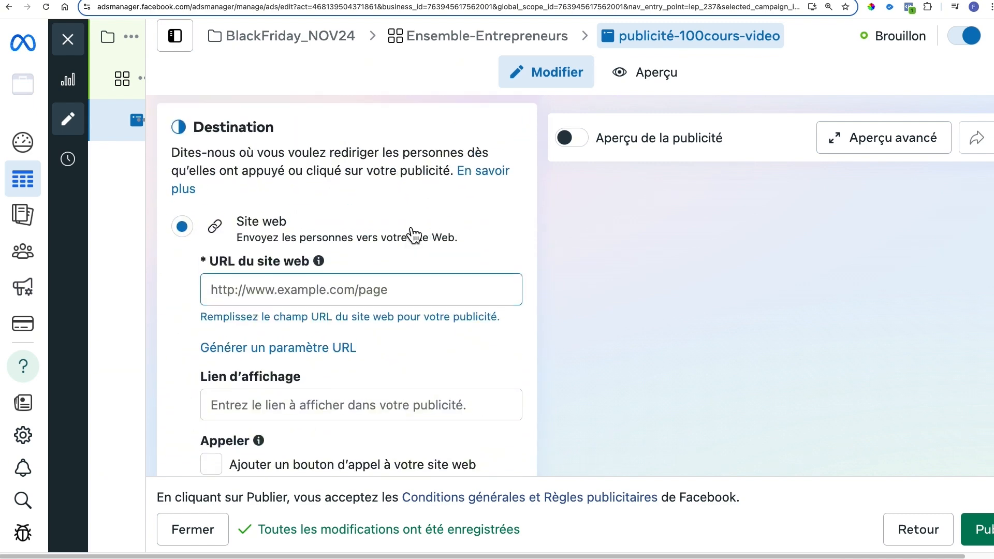
scroll(392, 284, "down", 4)
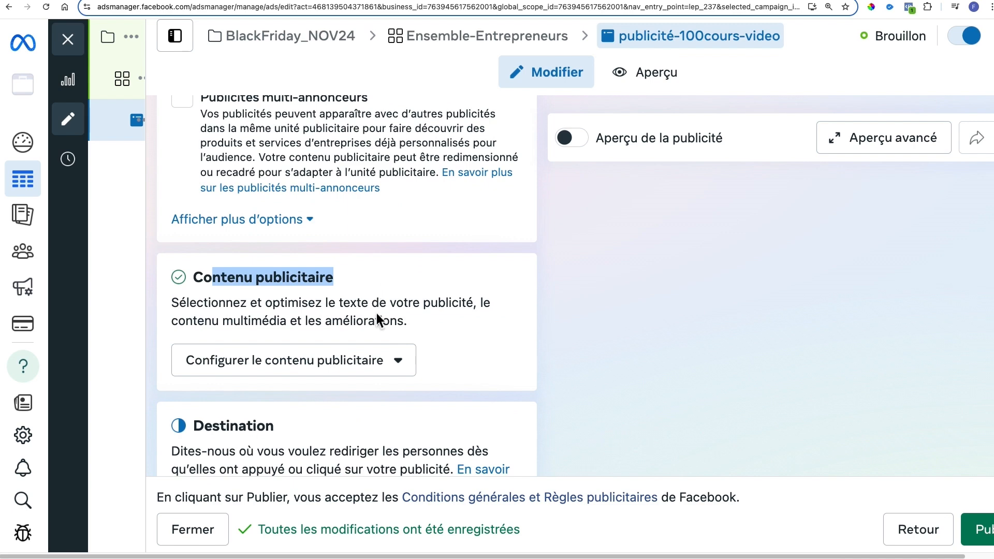
left_click(377, 368)
scroll(383, 357, "down", 1)
scroll(390, 337, "down", 3)
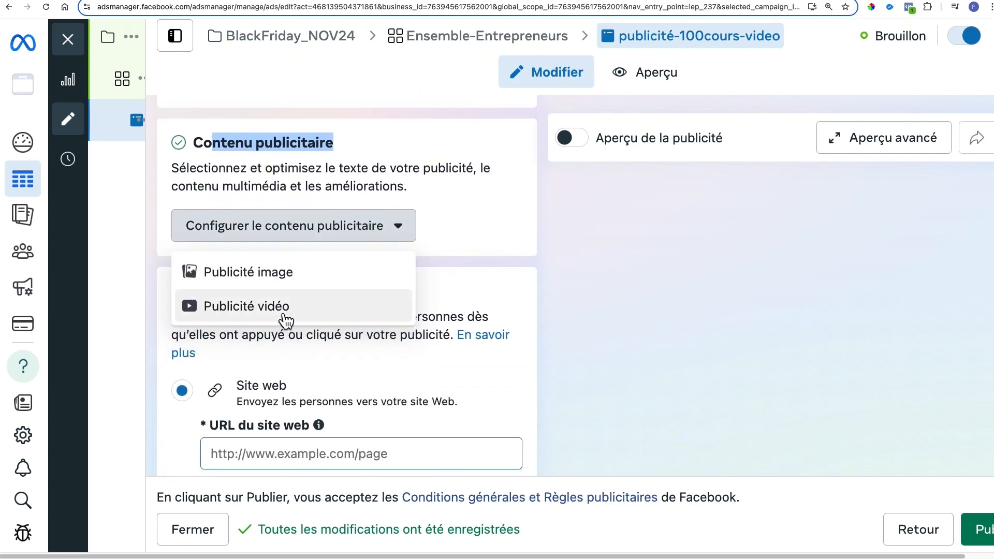
left_click(269, 305)
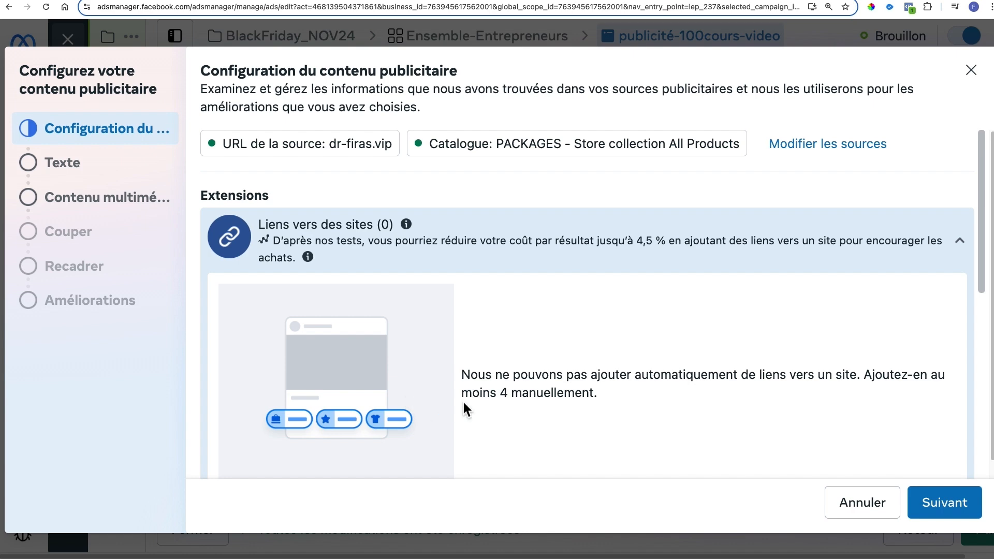
scroll(569, 401, "down", 1)
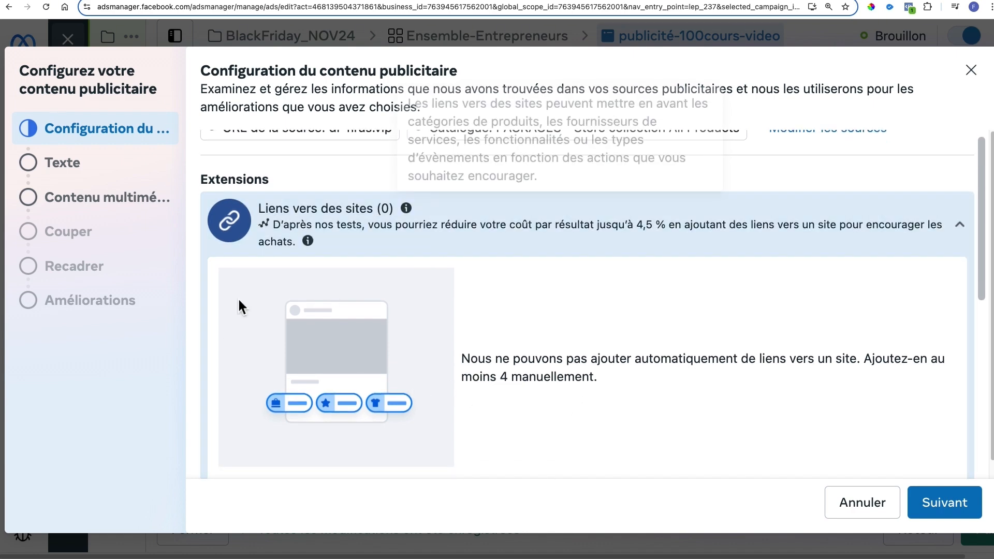
scroll(451, 386, "up", 1)
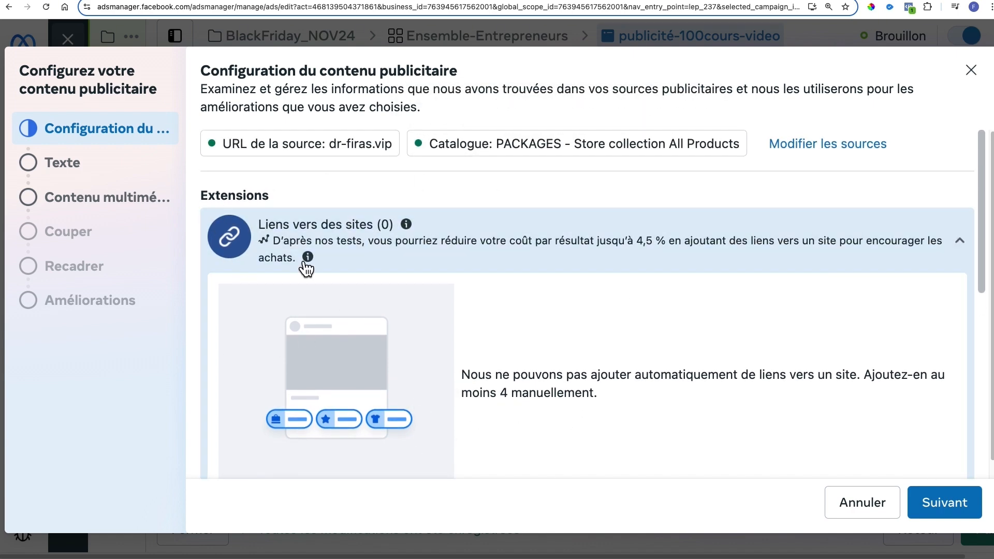
left_click(854, 498)
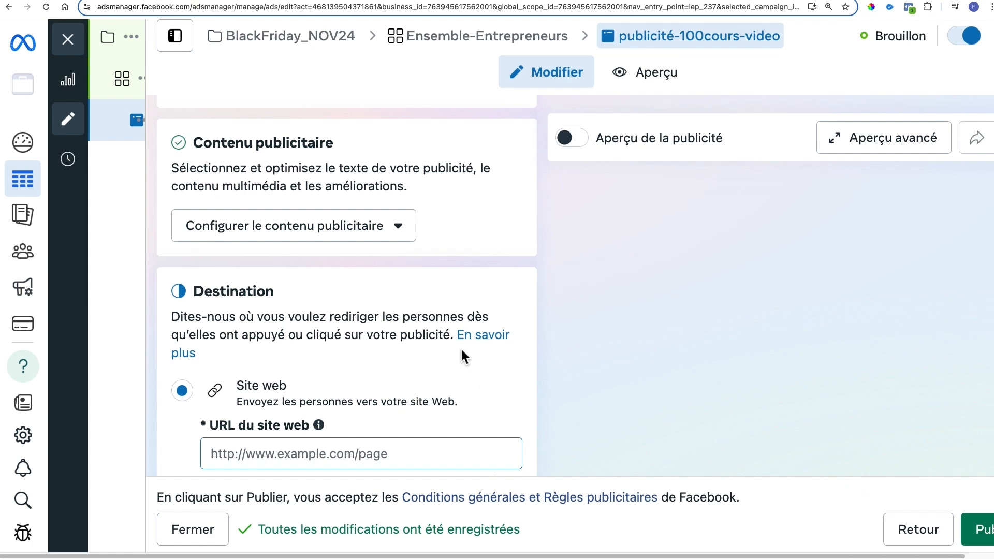
Look at the content setup offered for a Publicité image and cancel it
scroll(455, 342, "up", 1)
left_click(366, 252)
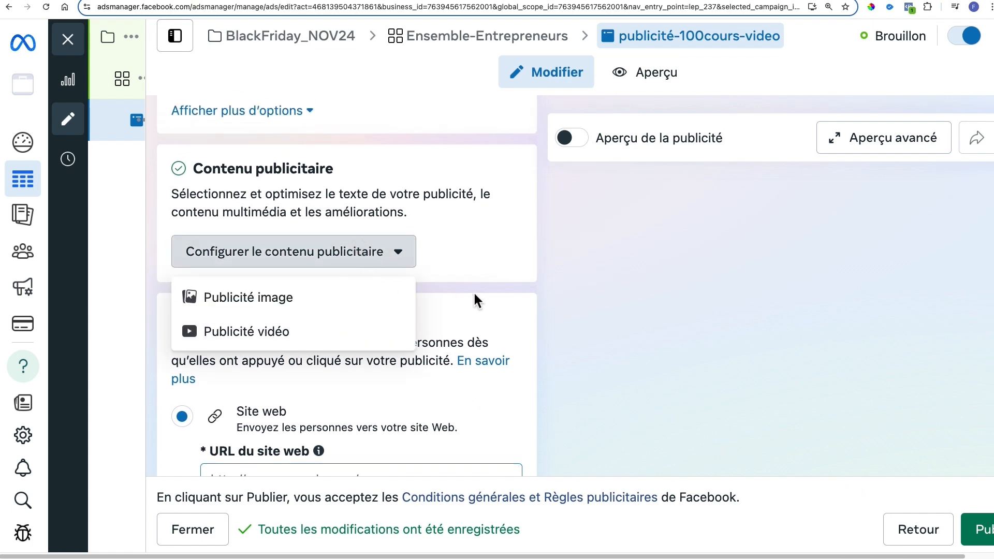
left_click(234, 300)
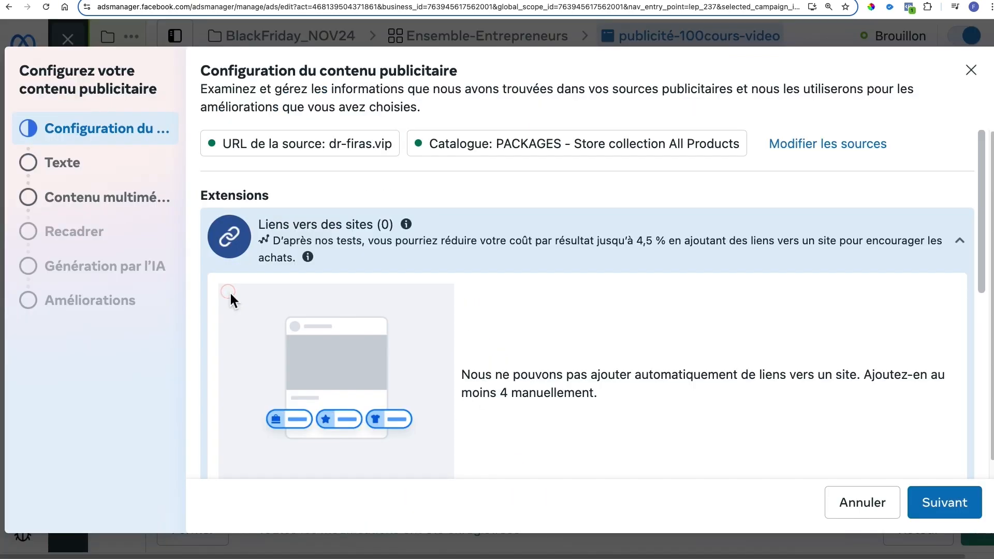
left_click(862, 502)
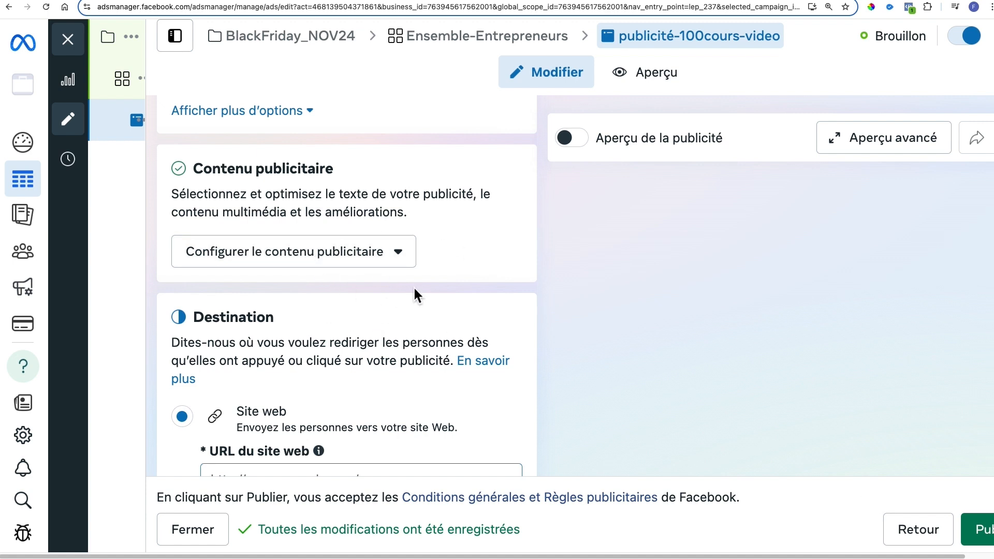
scroll(483, 312, "down", 2)
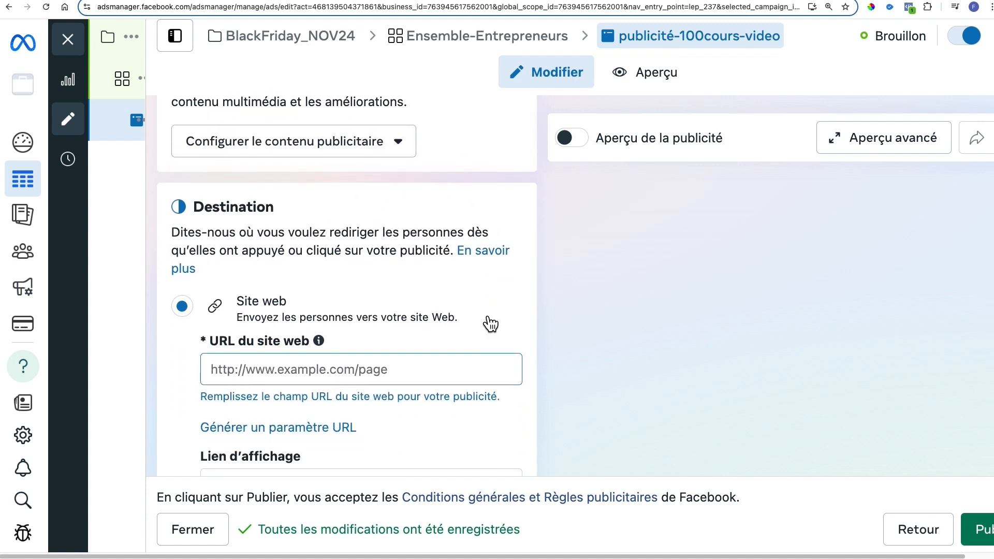
left_click(395, 362)
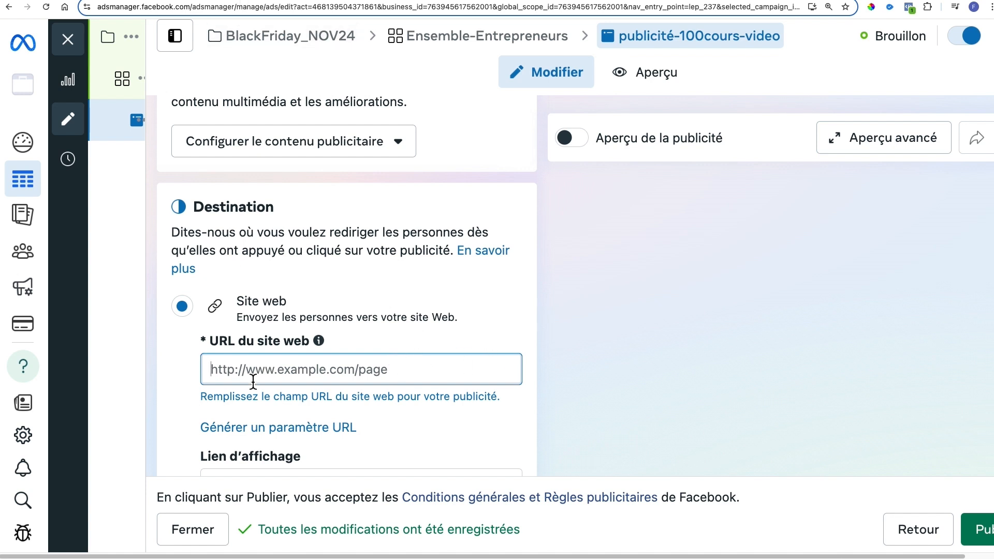
type("https://www.dr-firas.vip/")
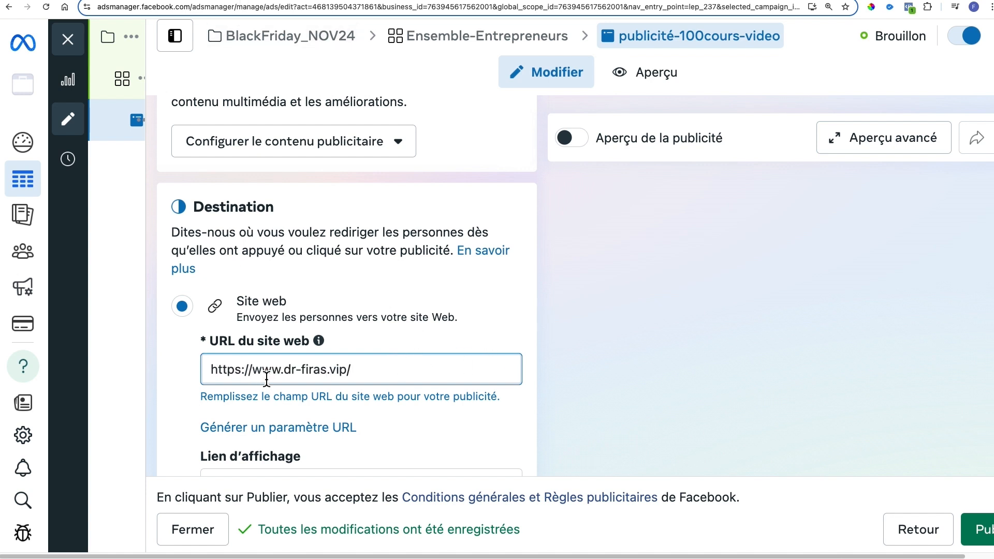
key("super+minus")
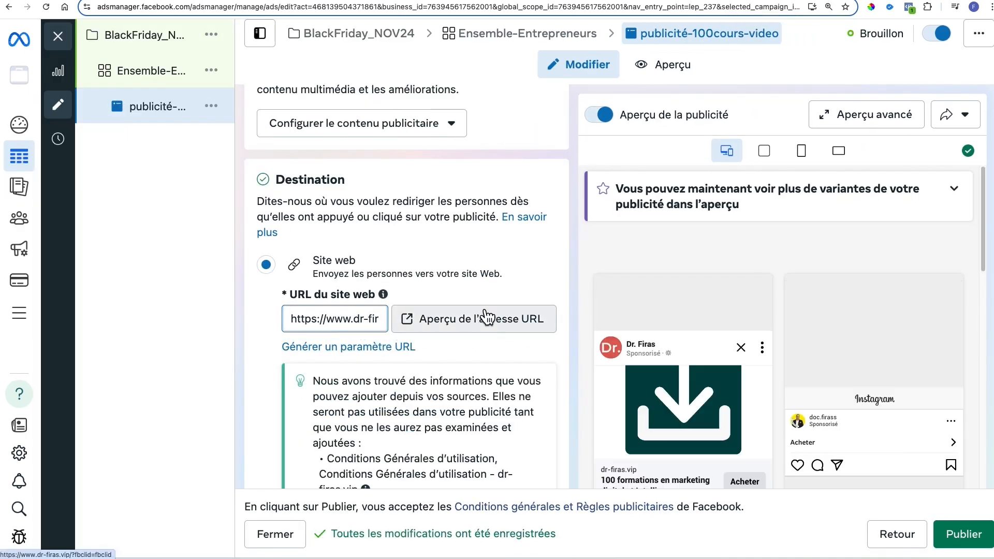
Try adding a call button to the website destination and remove it again
scroll(483, 326, "down", 5)
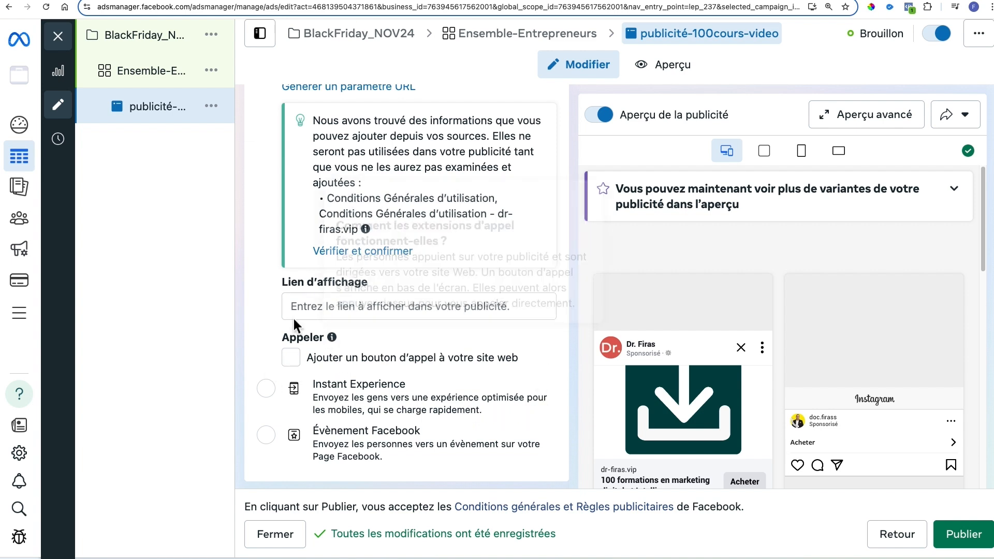
left_click(291, 357)
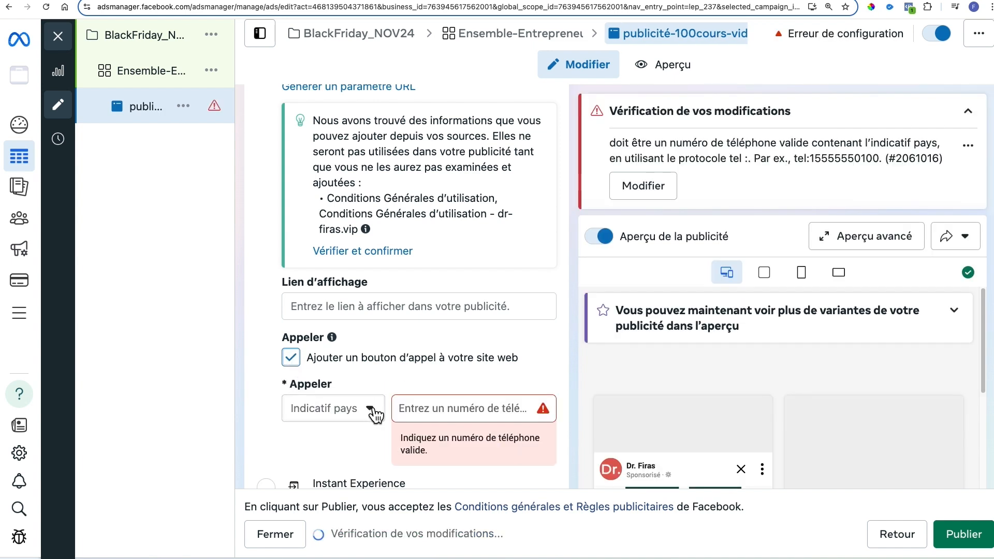
left_click(299, 360)
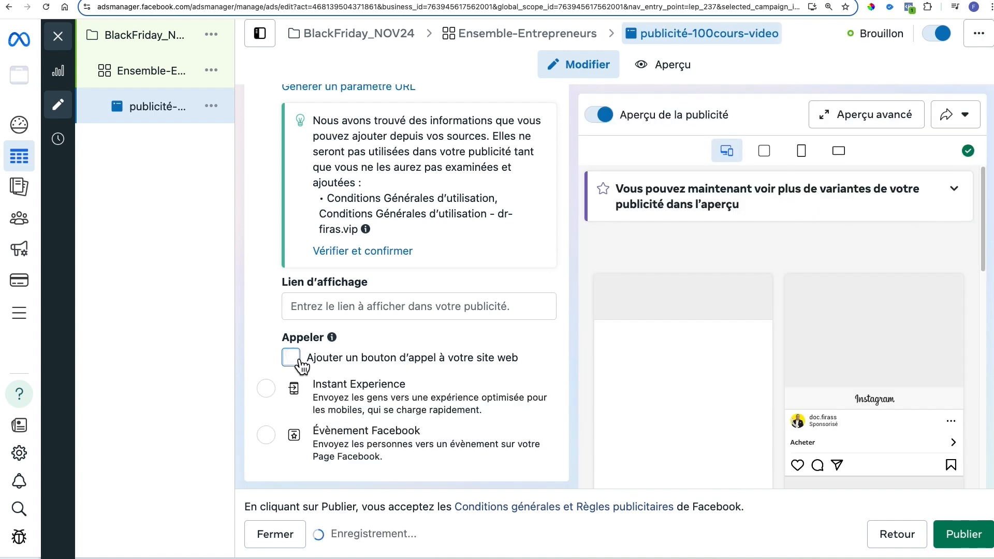
scroll(515, 381, "up", 3)
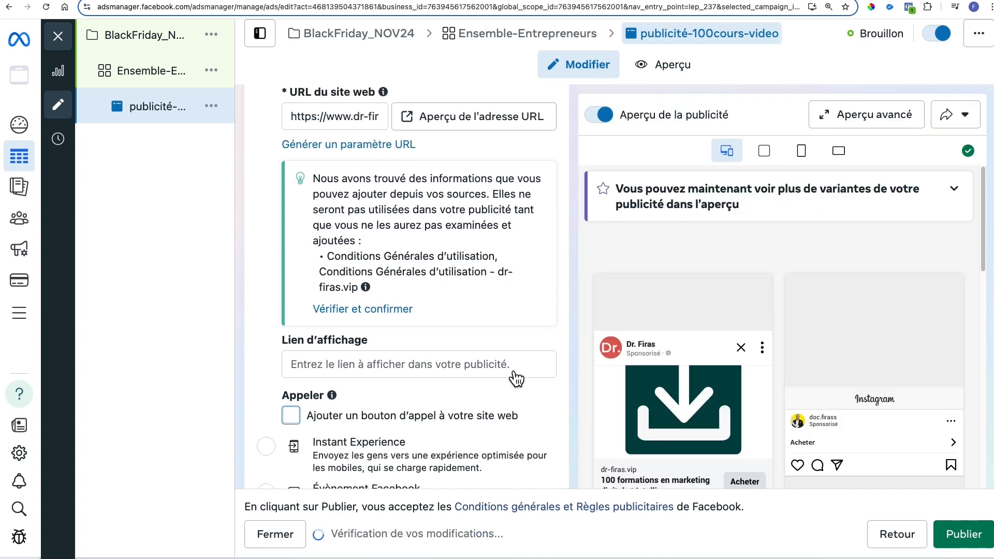
scroll(517, 380, "up", 10)
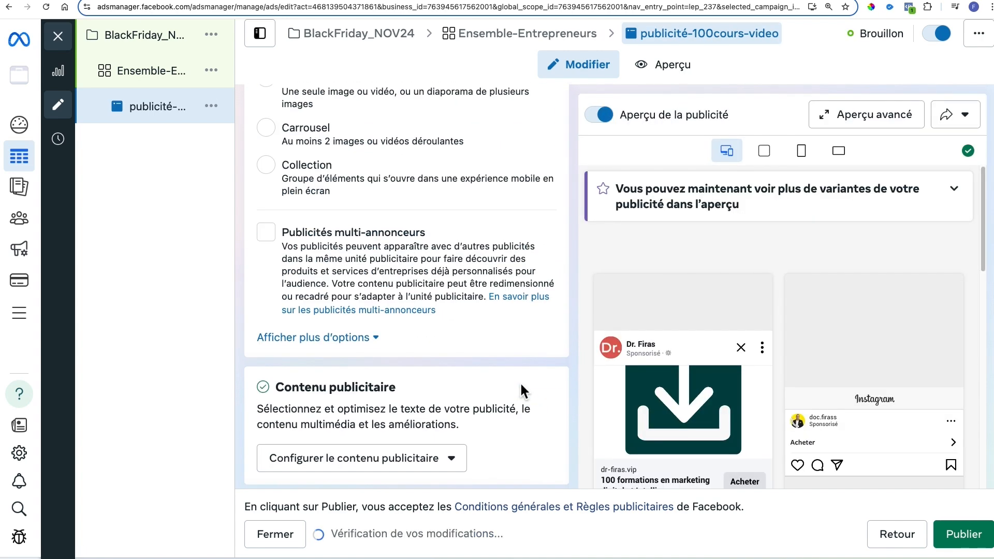
scroll(520, 384, "up", 10)
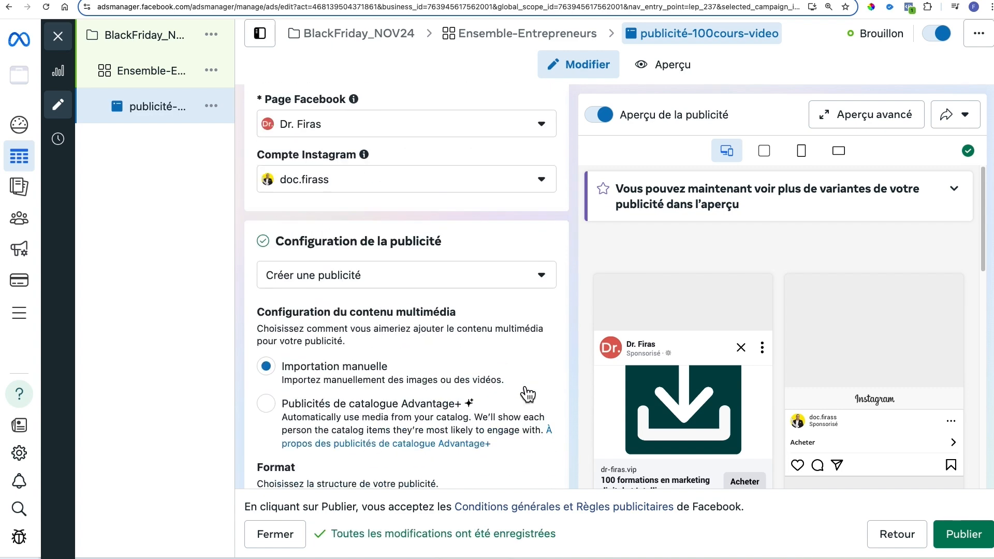
scroll(527, 394, "up", 3)
scroll(525, 395, "down", 15)
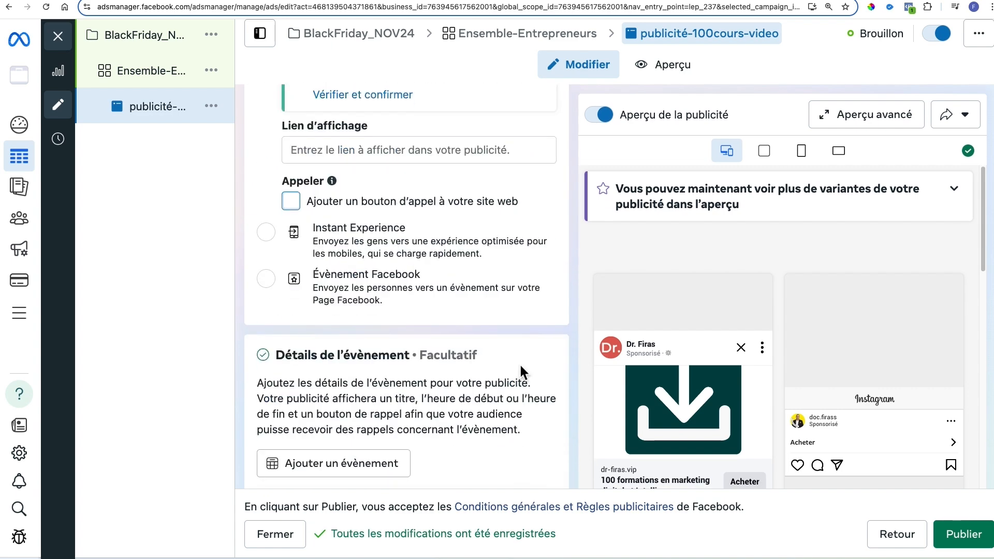
Look at the form for adding an event to the ad's event details and close it without saving
scroll(520, 401, "down", 3)
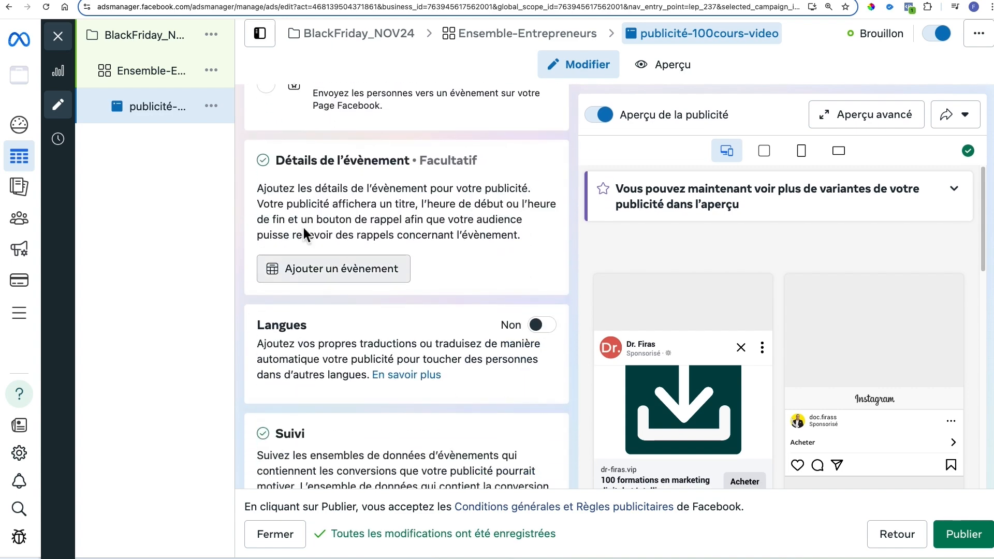
left_click(386, 268)
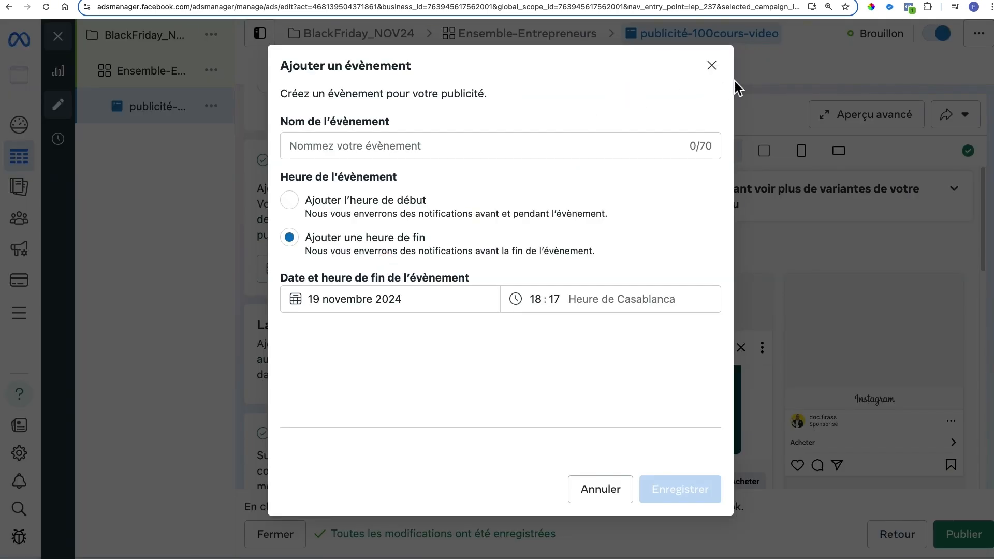
left_click(713, 72)
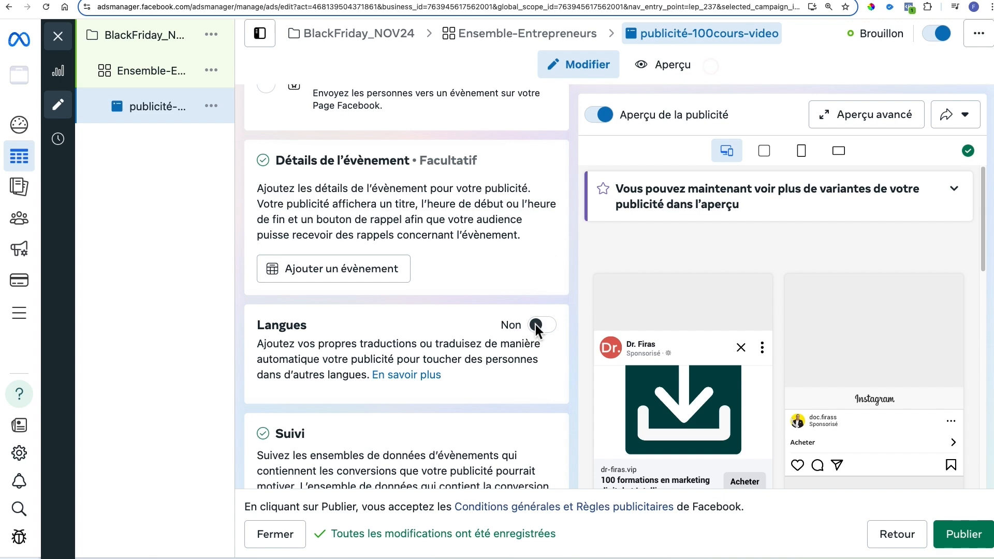
Review the ad's language option, tracking settings and optional URL parameters field
scroll(548, 412, "down", 3)
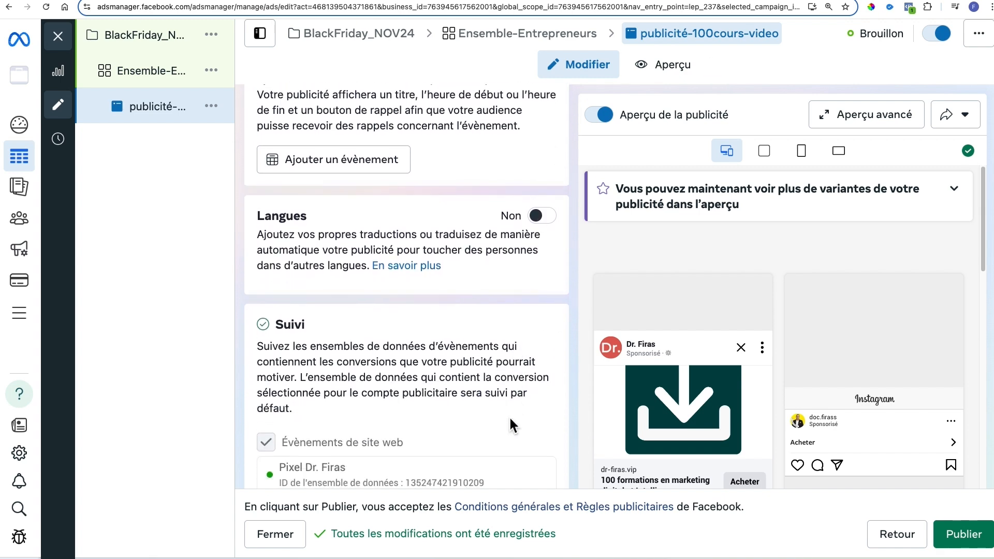
scroll(471, 424, "down", 7)
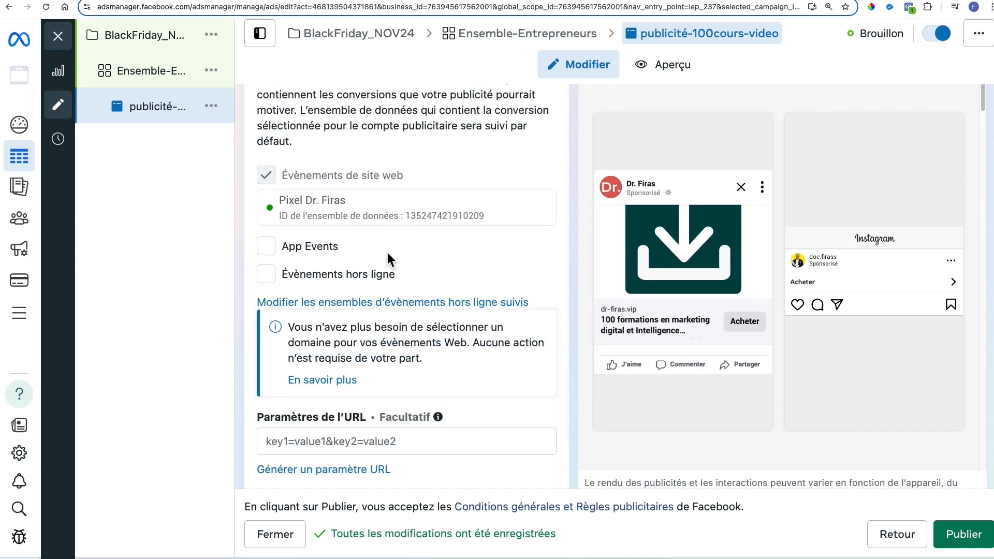
scroll(406, 351, "down", 1)
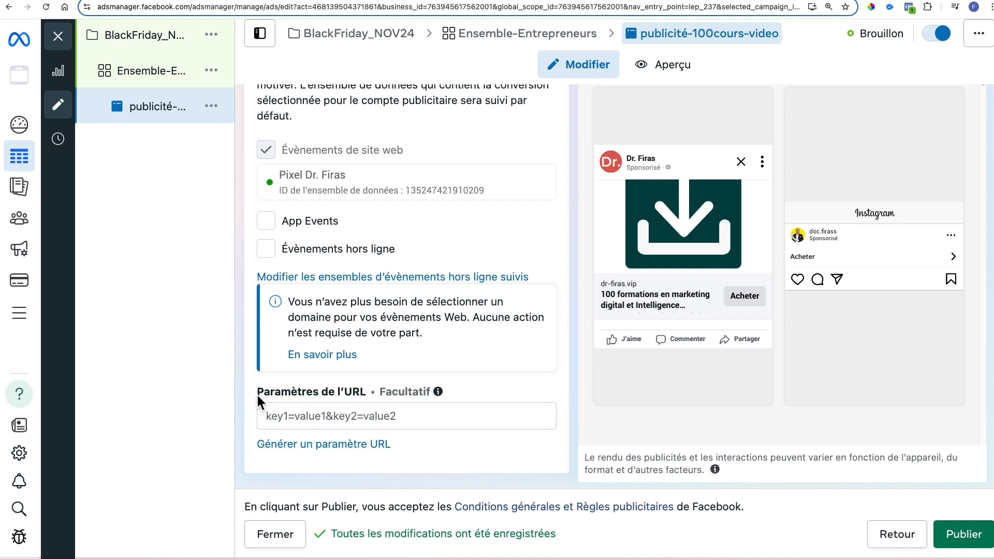
left_click_drag(310, 391, 280, 416)
left_click(313, 420)
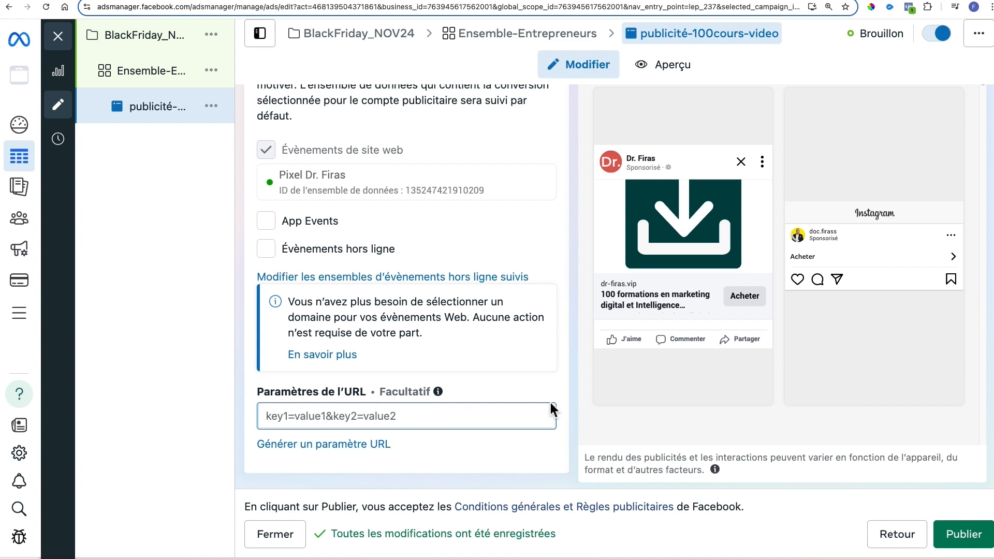
Review the ad's settings again, from the destination back to the identity and ad setup, ending at the ad content section
scroll(551, 400, "up", 2)
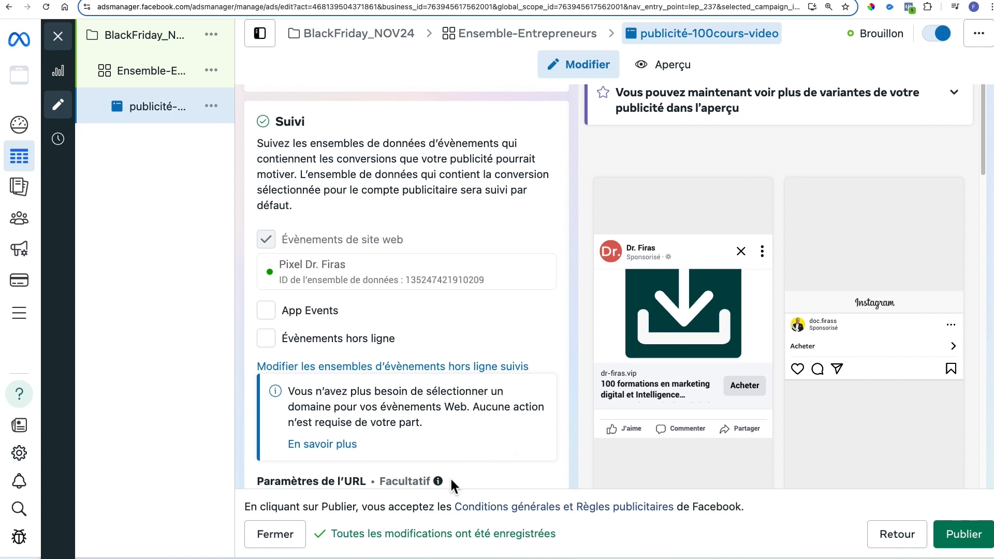
scroll(450, 474, "up", 8)
scroll(456, 472, "up", 8)
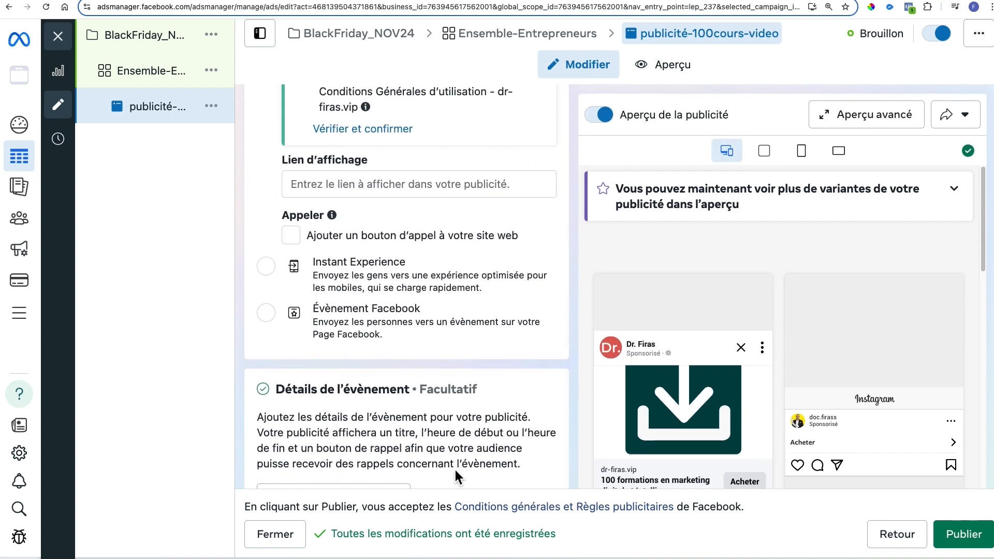
scroll(455, 472, "up", 8)
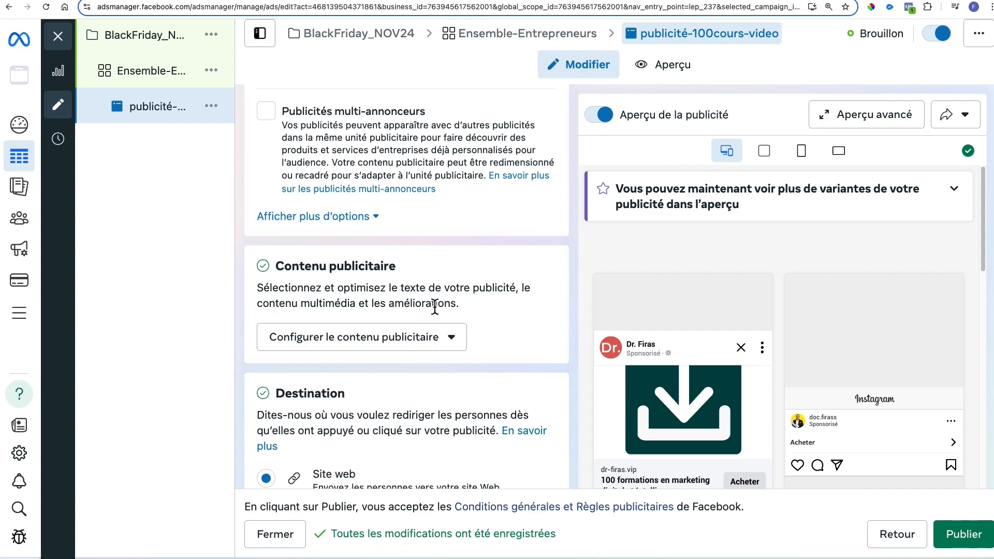
scroll(517, 409, "up", 4)
scroll(511, 427, "up", 9)
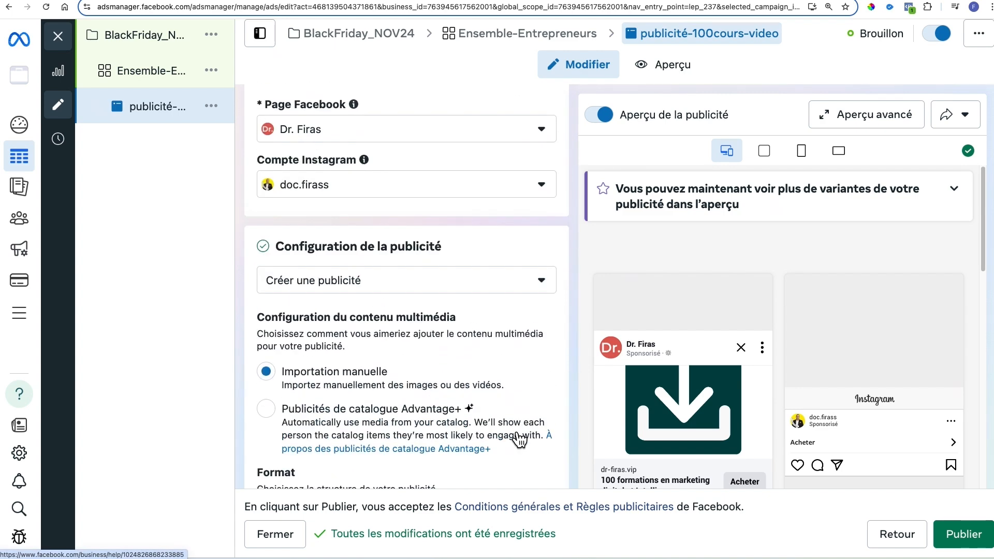
scroll(525, 428, "down", 15)
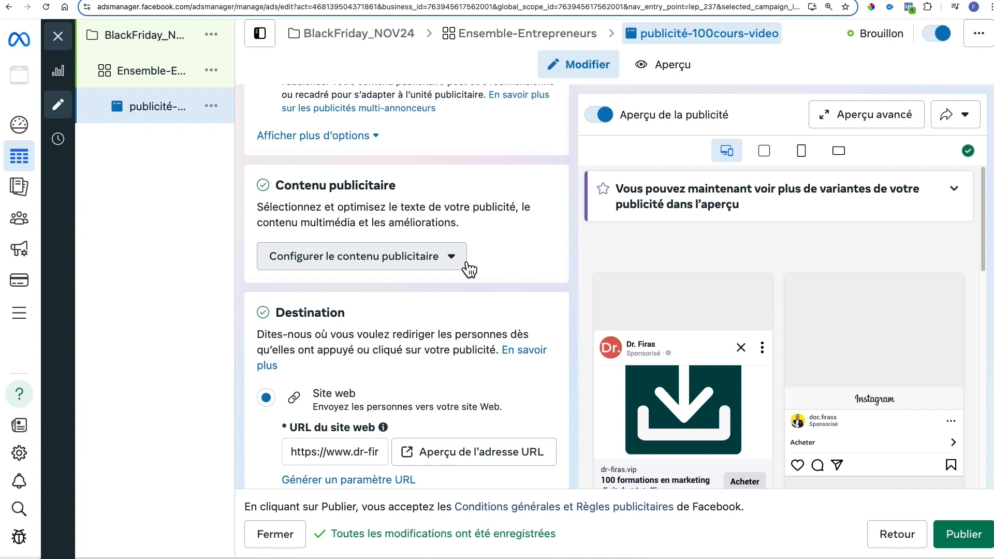
scroll(468, 269, "up", 3)
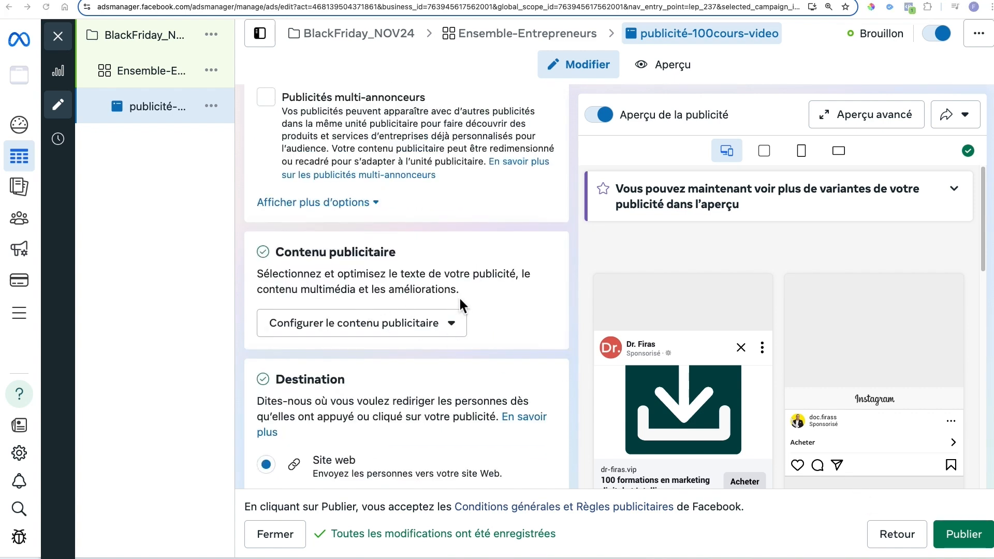
scroll(459, 296, "down", 4)
Start configuring the ad content as a Publicité vidéo and check the details of its source URL and catalogue
left_click(444, 224)
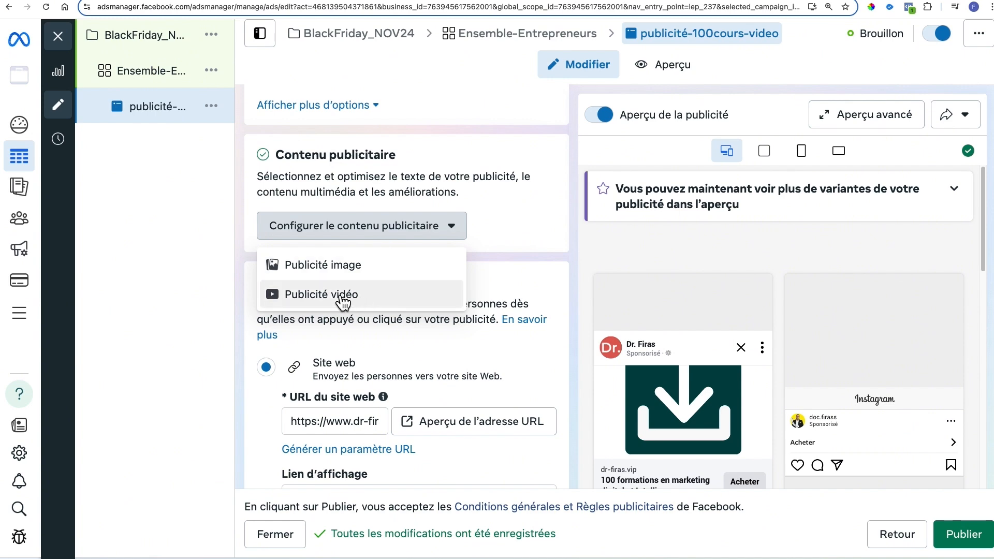
left_click(328, 306)
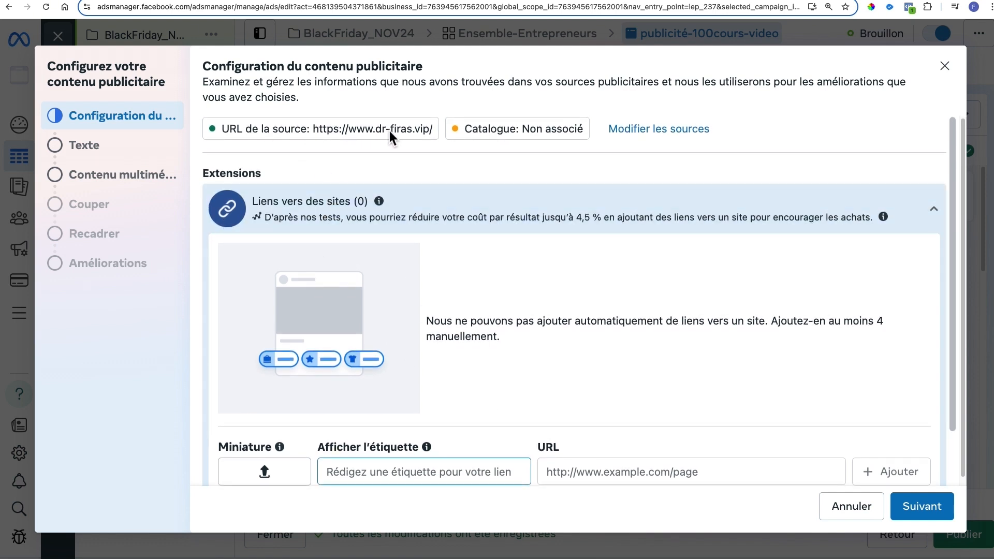
mouse_move(389, 131)
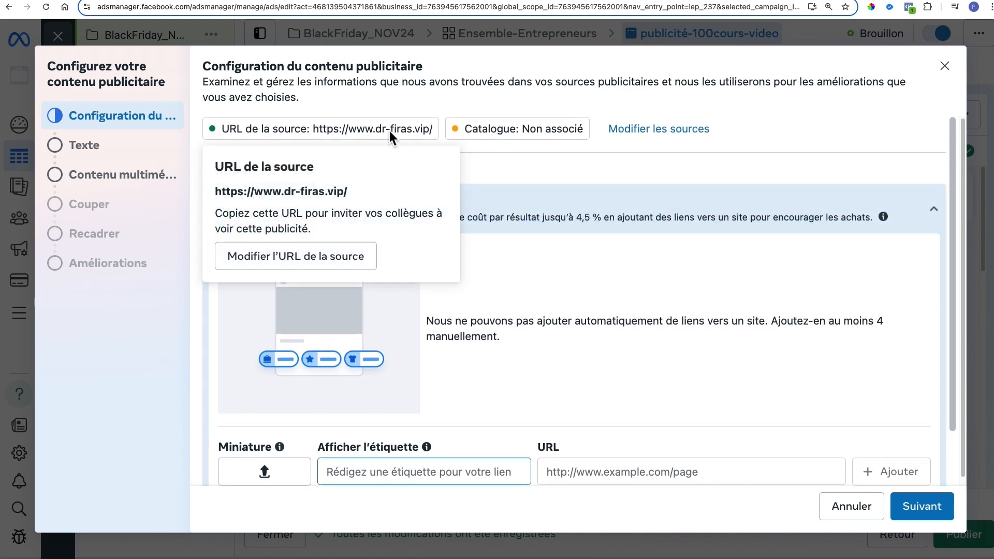
mouse_move(519, 139)
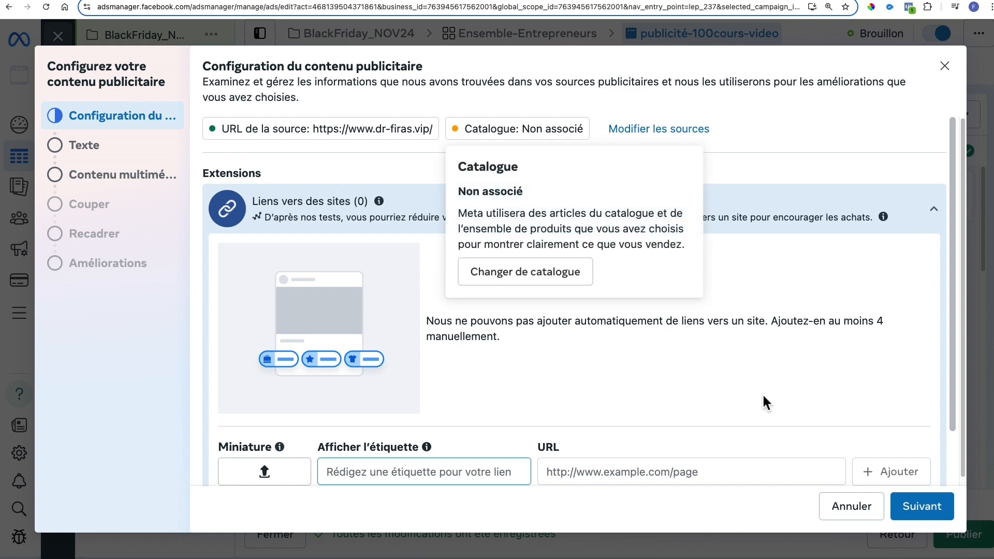
scroll(823, 331, "down", 2)
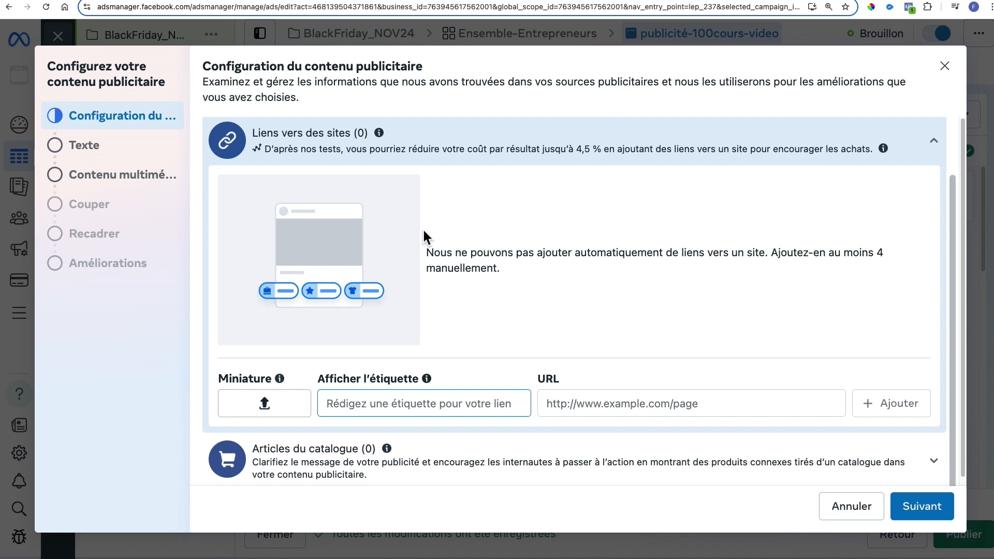
left_click(657, 403)
type("https://www.dr-firas.vip/")
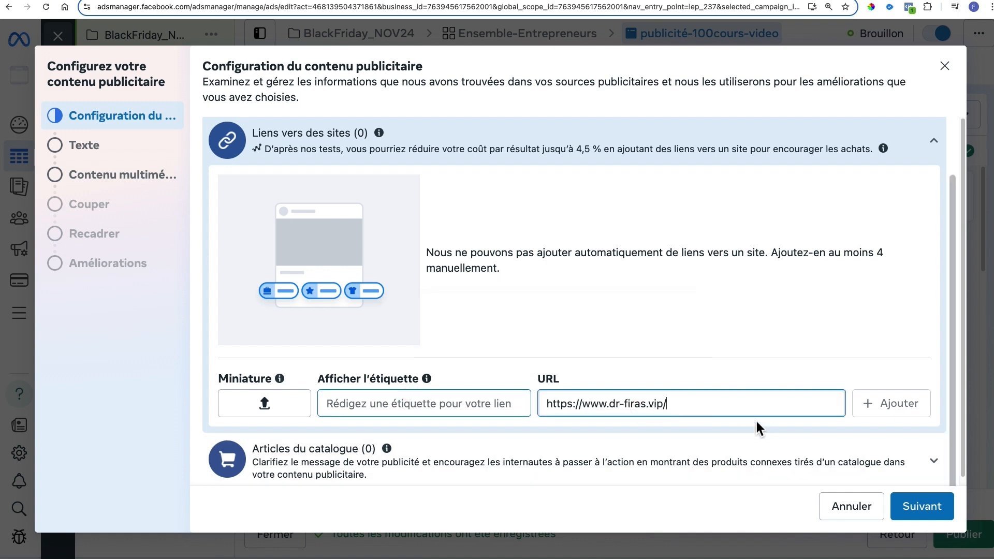
left_click(352, 404)
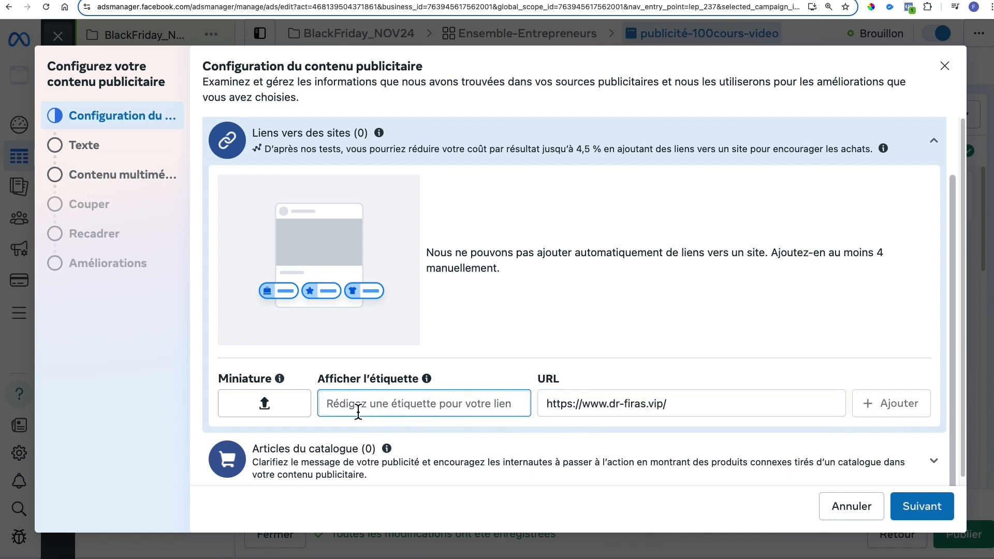
type("d")
key("BackSpace")
key("BackSpace")
type("Dr. Firas")
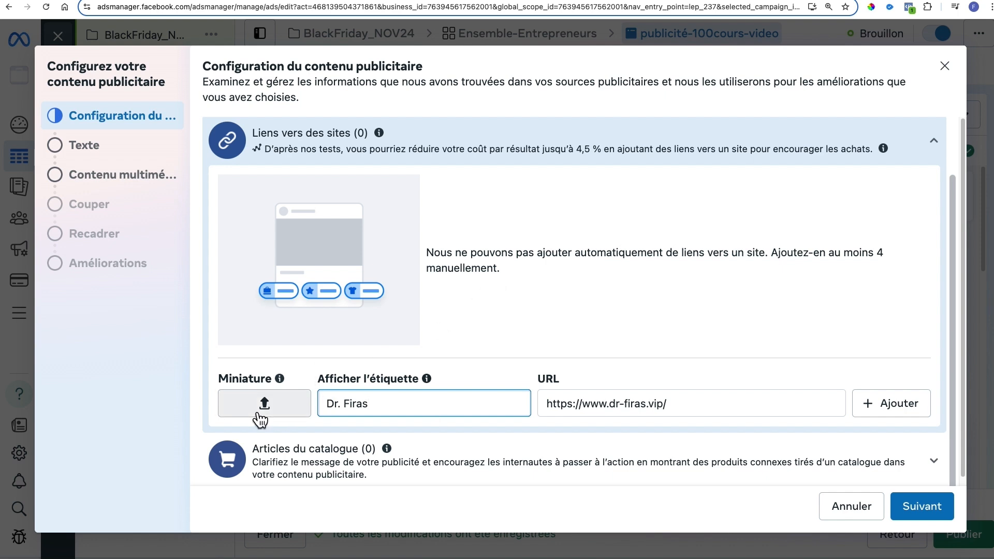
left_click(894, 409)
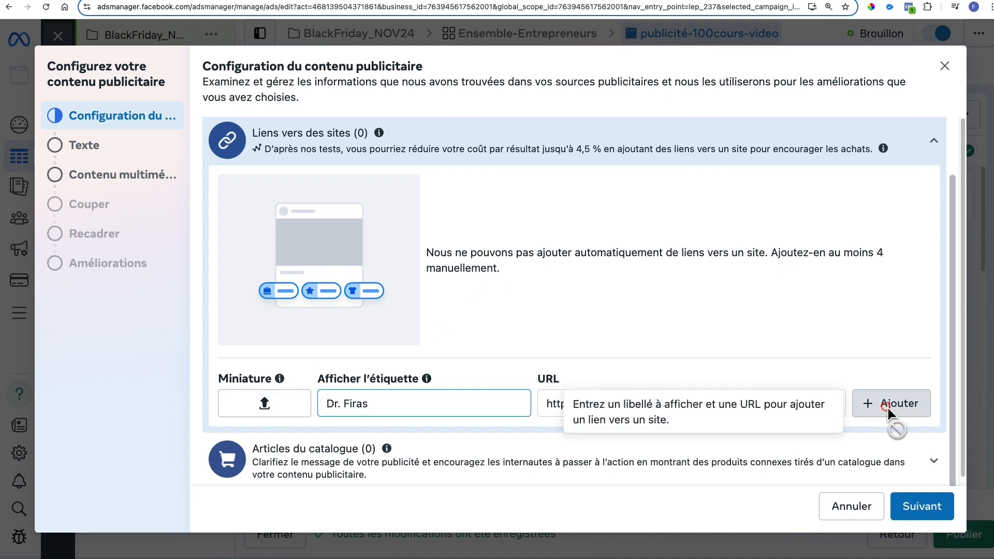
left_click(461, 187)
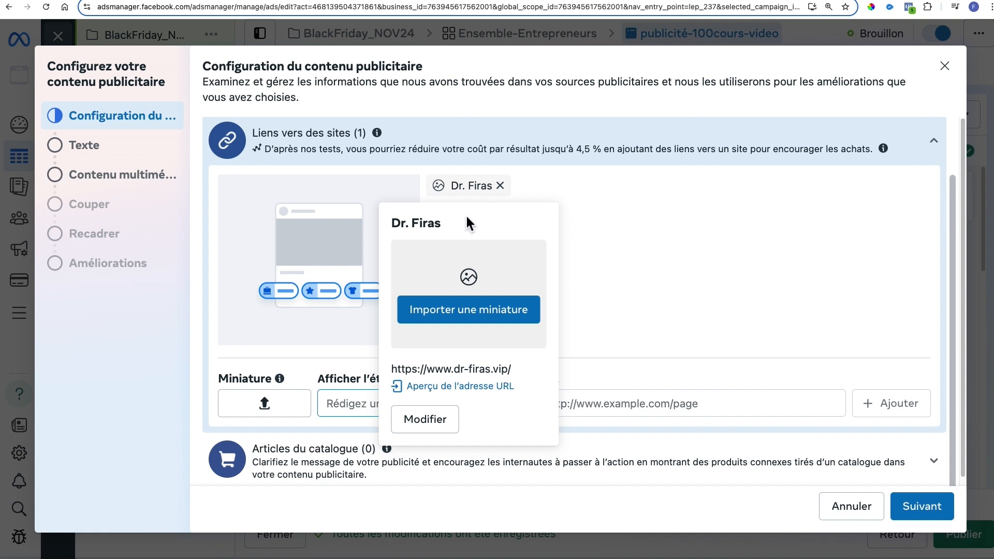
left_click(744, 309)
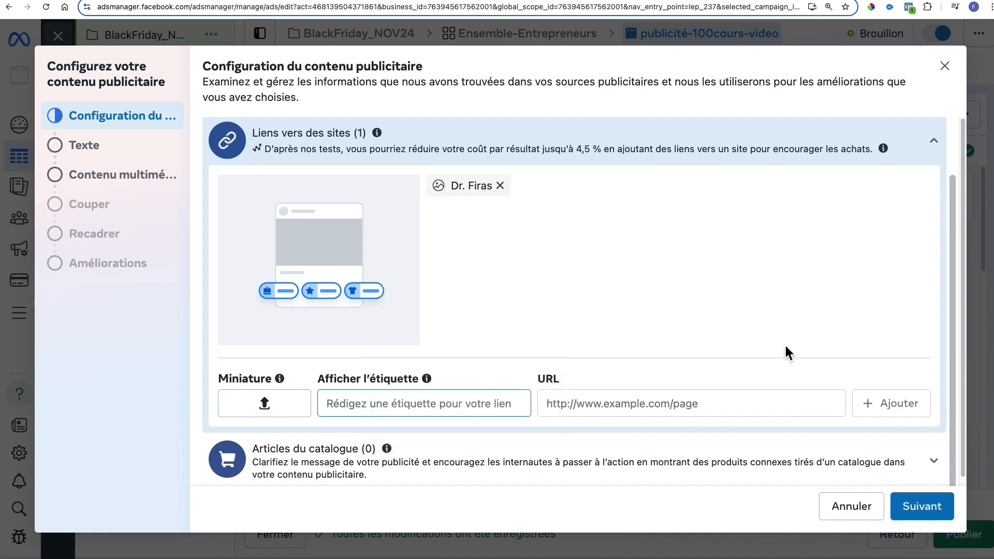
Continue to the ad's text settings and set the call-to-action to Profiter de l'offre
left_click(941, 508)
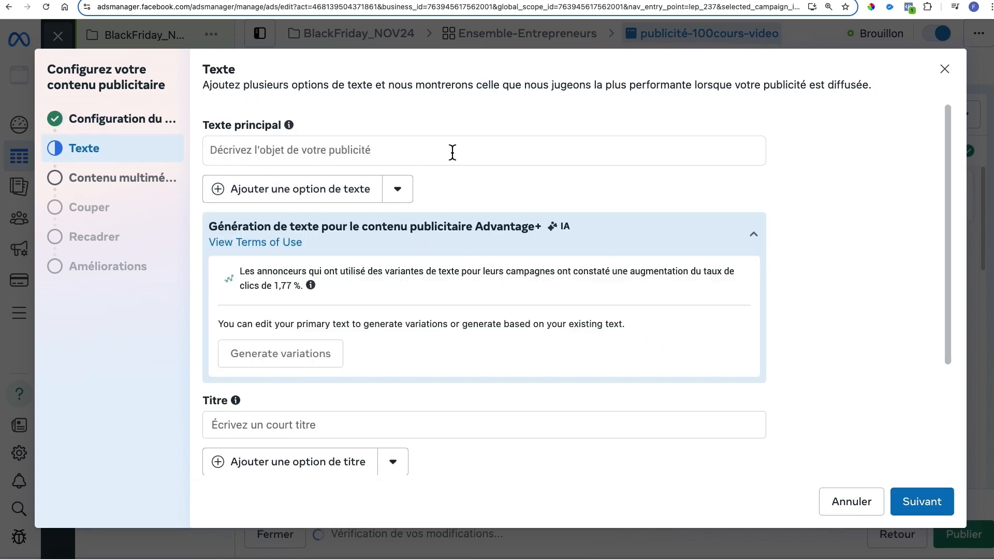
scroll(688, 373, "down", 3)
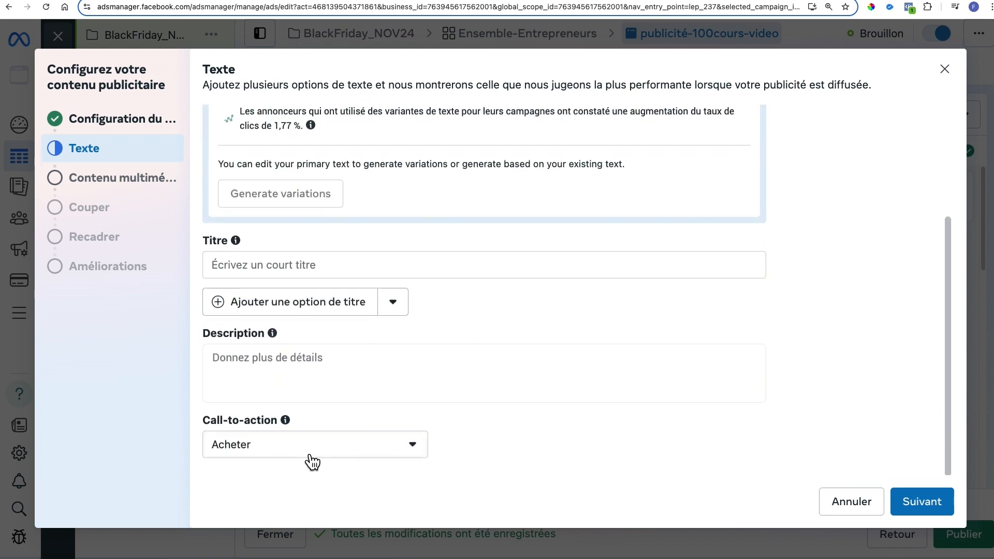
left_click(374, 451)
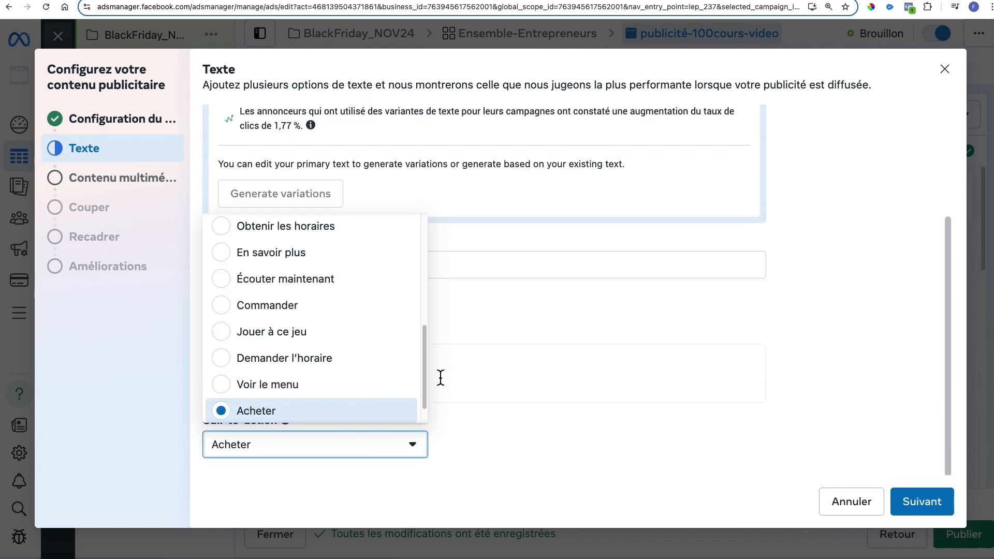
scroll(404, 376, "up", 5)
scroll(385, 386, "down", 6)
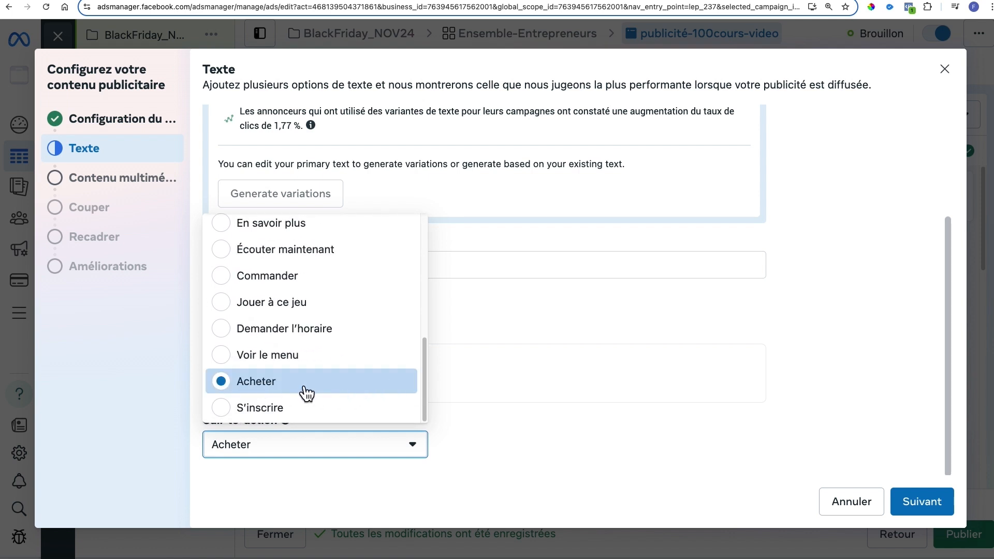
scroll(307, 393, "up", 3)
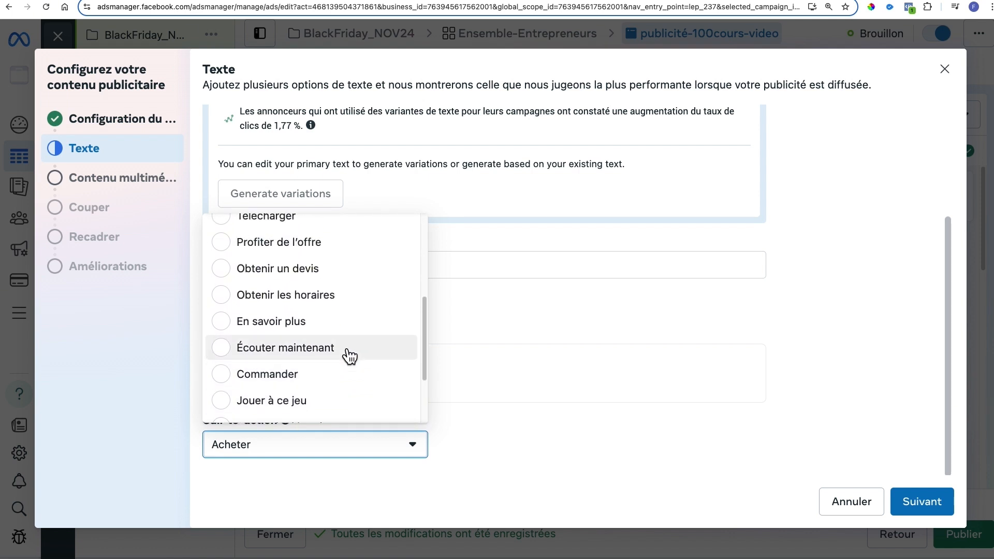
scroll(304, 275, "up", 1)
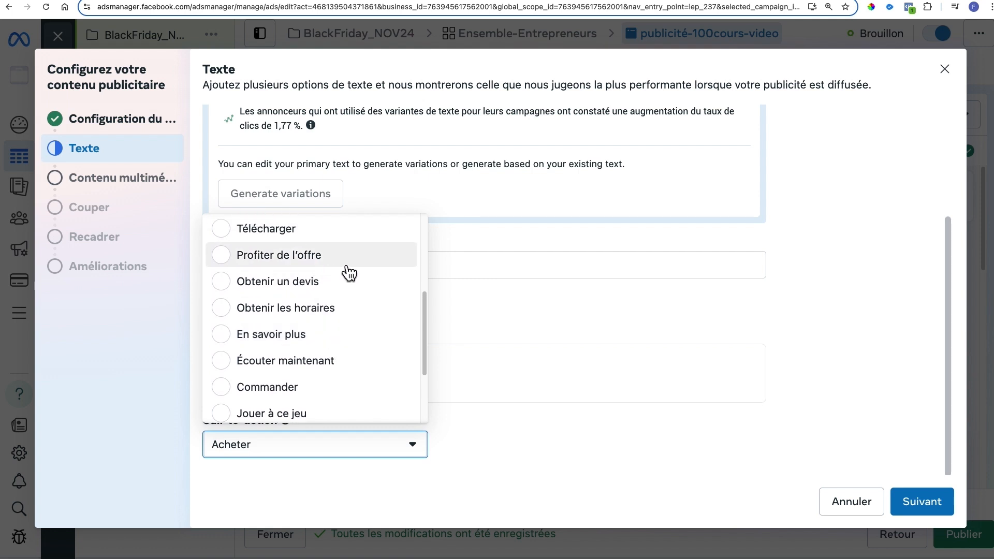
scroll(348, 270, "up", 5)
scroll(371, 387, "down", 3)
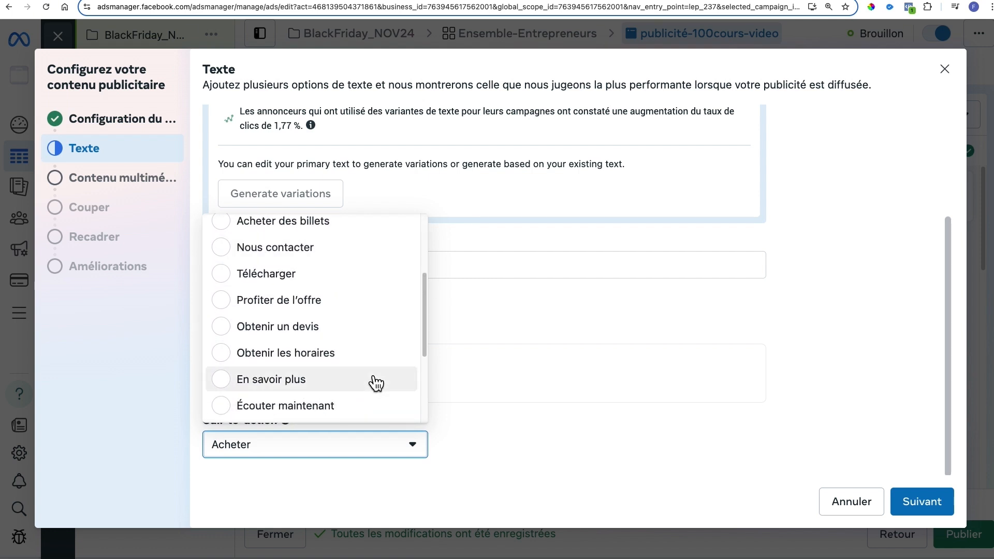
scroll(375, 382, "up", 1)
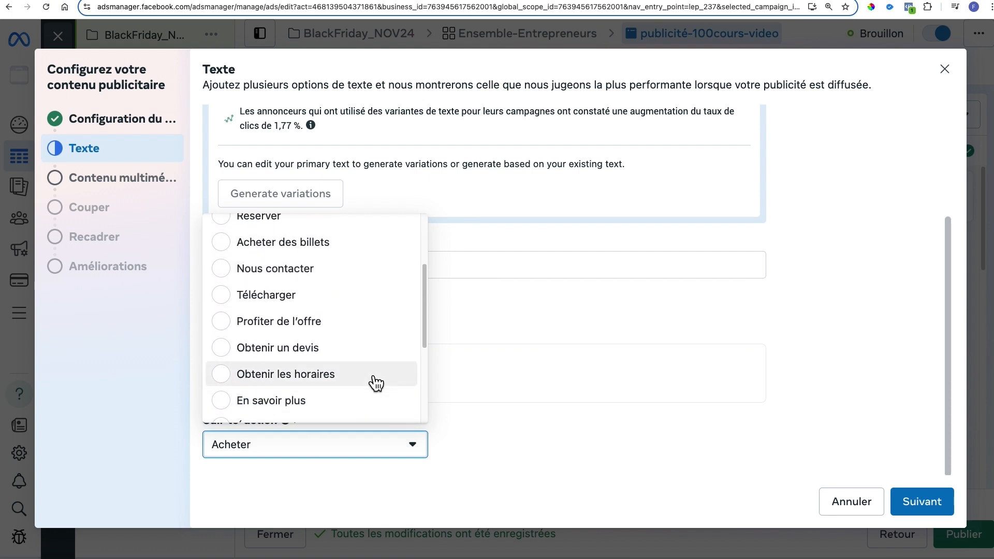
left_click(222, 331)
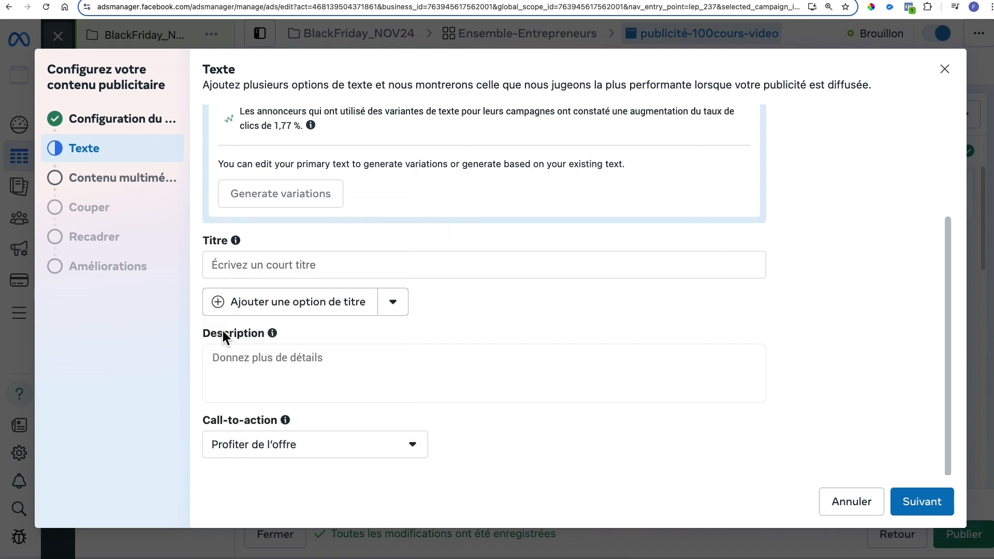
Switch to ChatGPT and review the Black Friday ad prompt, from its objective to the offer details and the request for two ads
scroll(246, 381, "up", 3)
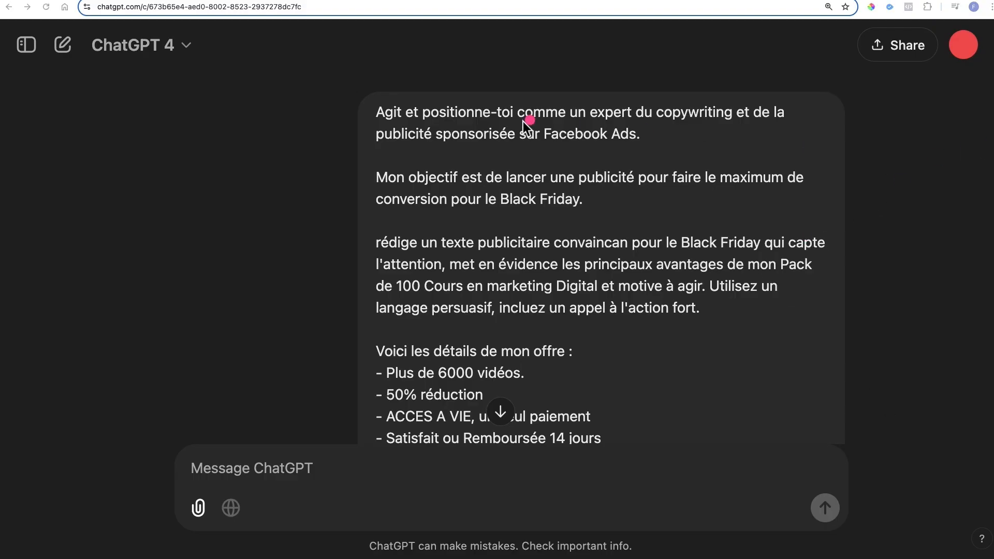
mouse_move(346, 83)
left_mouse_down()
mouse_move(849, 153)
mouse_move(857, 165)
mouse_move(436, 182)
mouse_move(340, 209)
mouse_move(350, 221)
left_mouse_up()
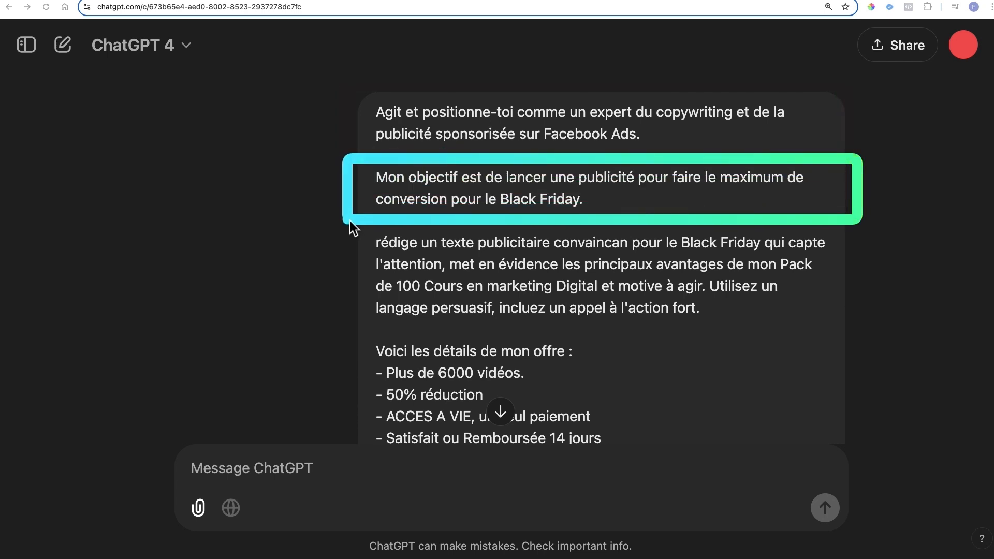
mouse_move(326, 226)
left_mouse_down()
mouse_move(479, 283)
mouse_move(806, 350)
mouse_move(894, 340)
mouse_move(864, 335)
mouse_move(876, 328)
left_mouse_up()
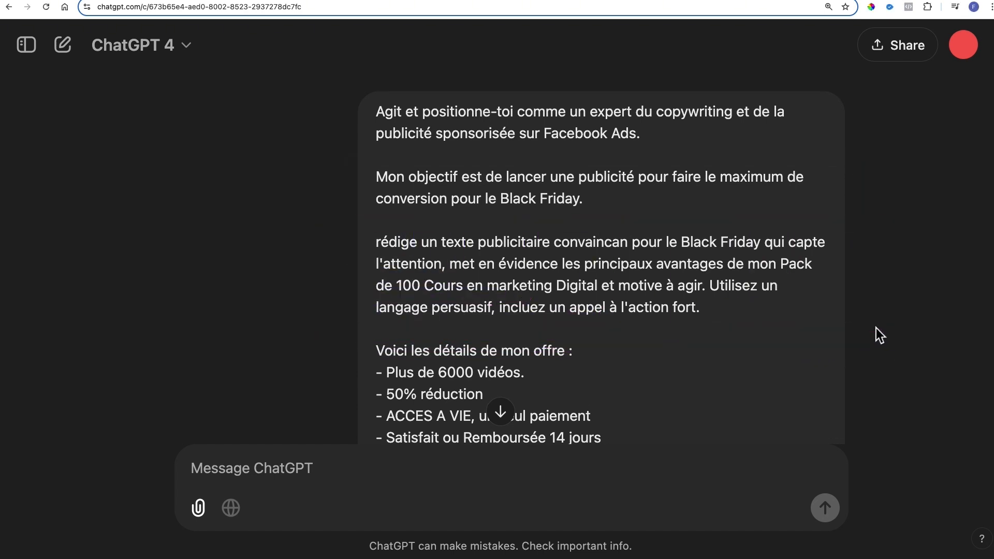
scroll(730, 278, "down", 4)
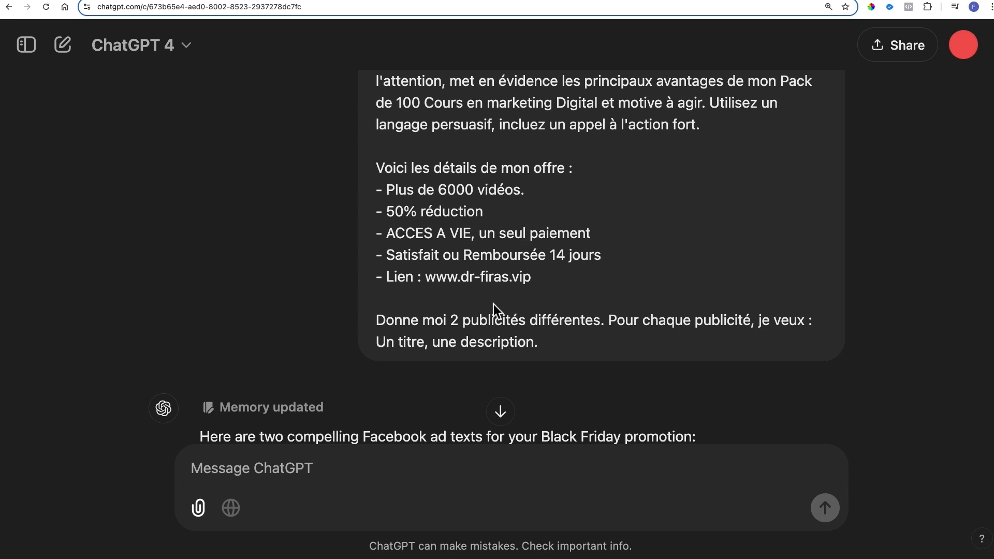
left_click_drag(443, 325, 883, 324)
left_click(880, 318)
scroll(881, 320, "down", 1)
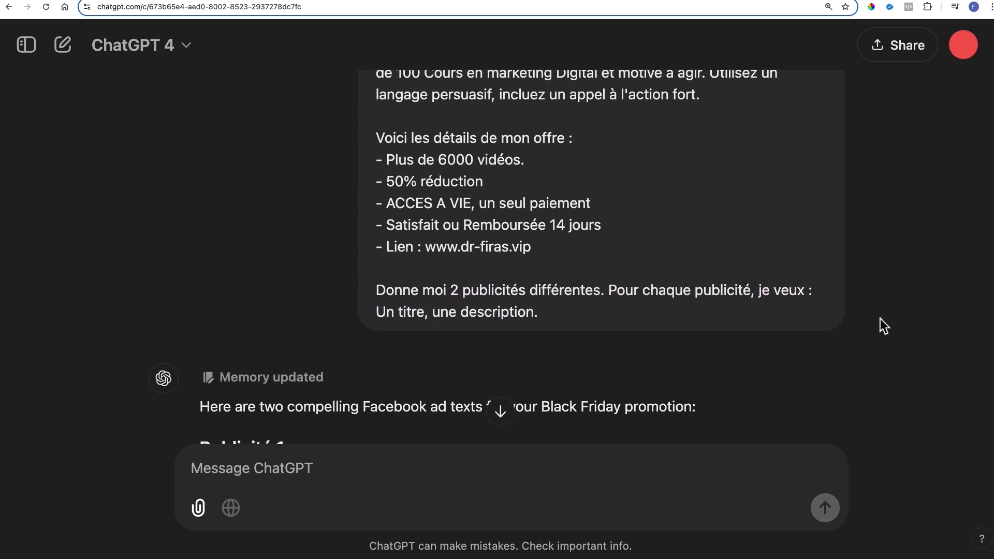
scroll(879, 318, "down", 1)
scroll(877, 318, "down", 3)
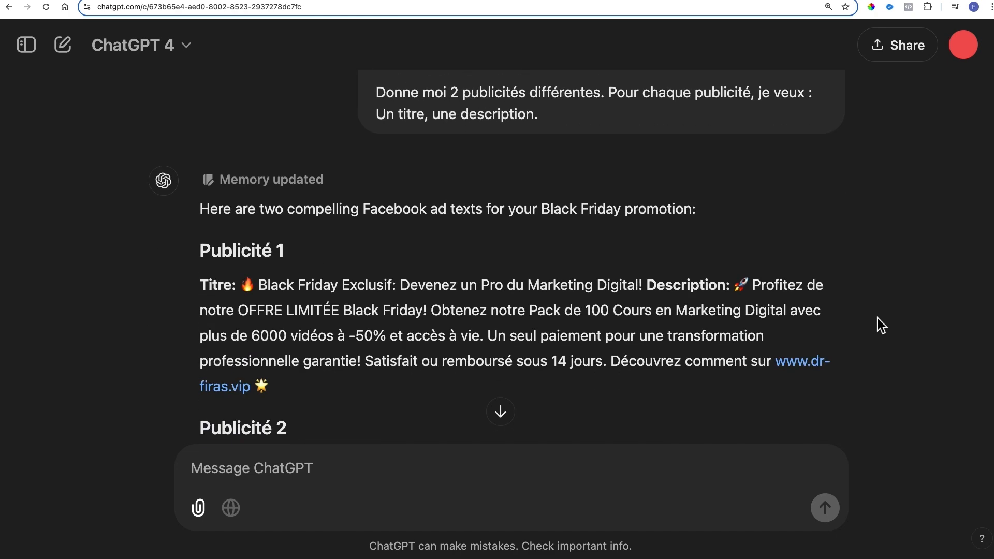
Compare the two generated ads, Publicité 1 and Publicité 2, with their reformatted versions using bullet points and emojis
scroll(877, 317, "down", 1)
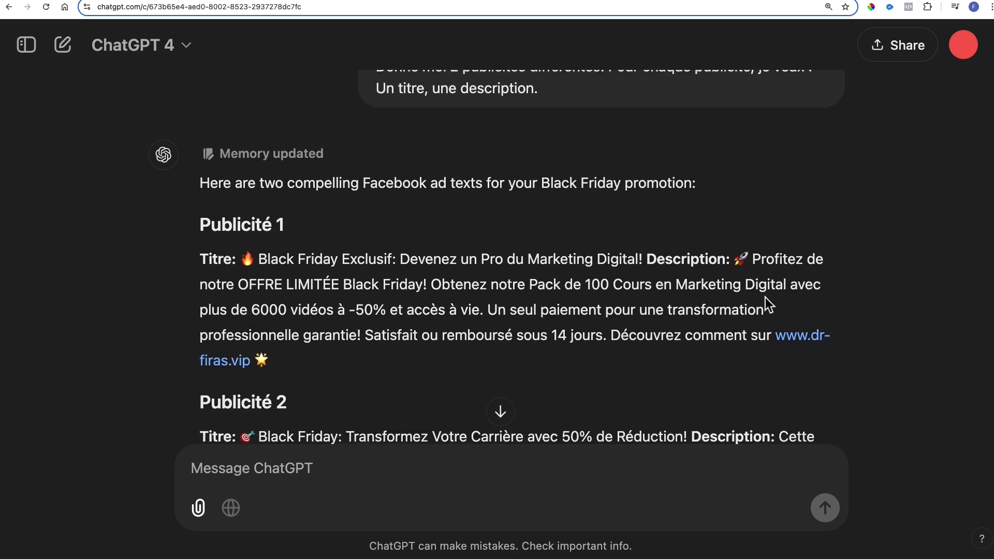
scroll(765, 297, "down", 2)
scroll(765, 297, "down", 1)
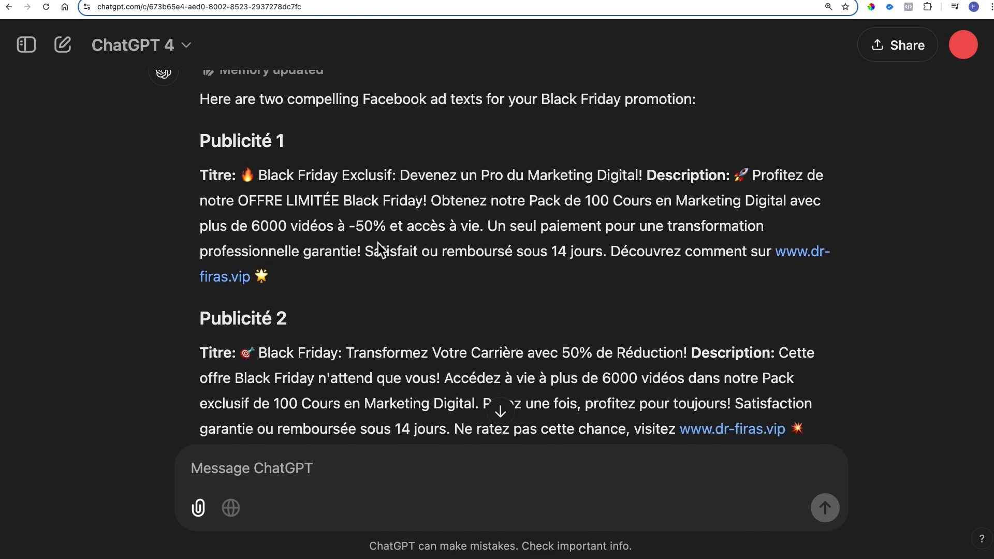
left_click_drag(197, 174, 903, 282)
scroll(317, 274, "down", 4)
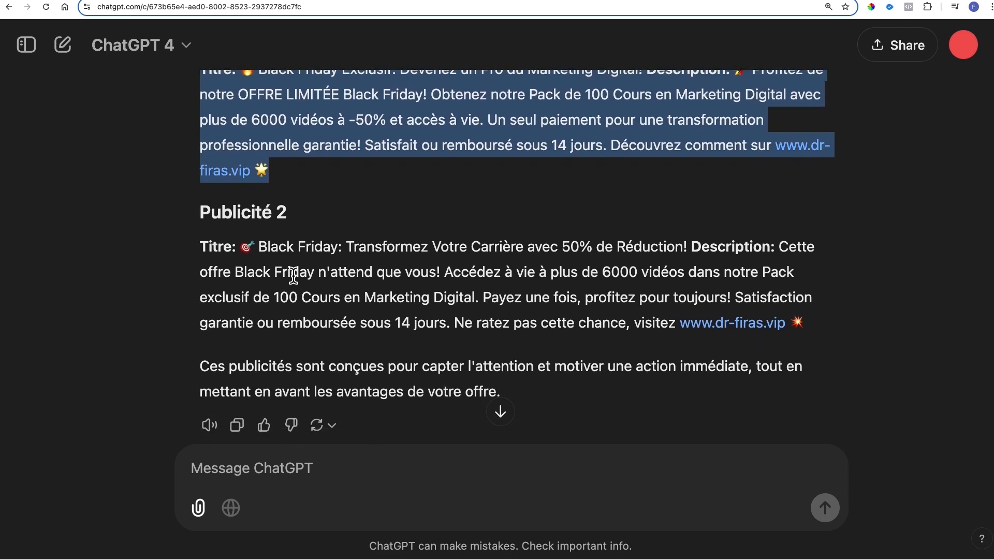
left_click_drag(201, 243, 866, 319)
scroll(866, 318, "down", 10)
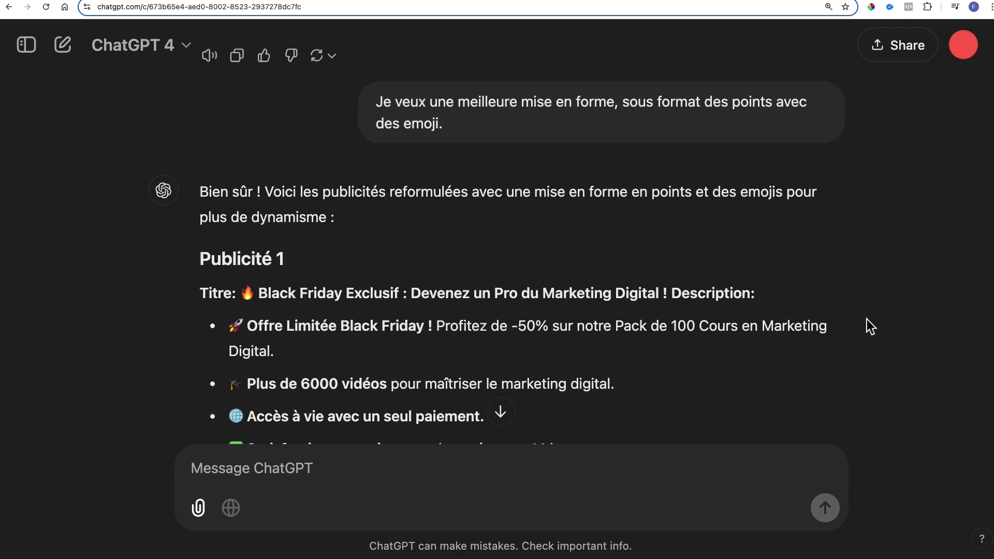
scroll(866, 319, "down", 4)
scroll(867, 319, "up", 5)
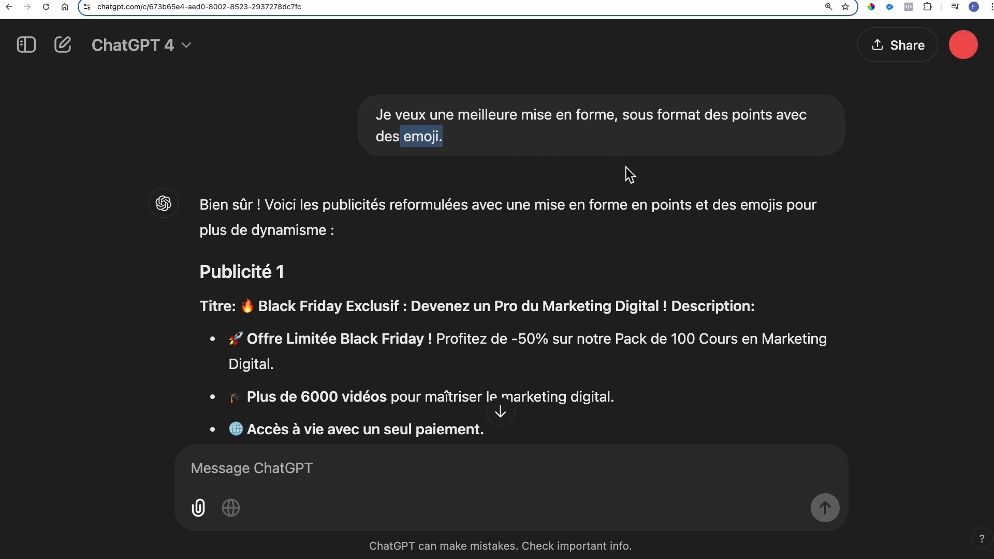
scroll(641, 176, "down", 5)
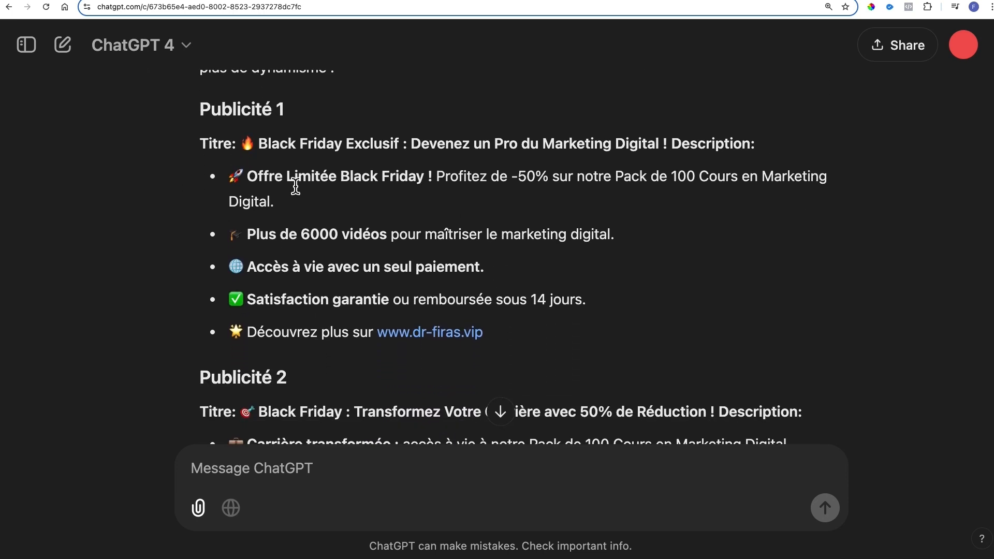
scroll(636, 255, "down", 5)
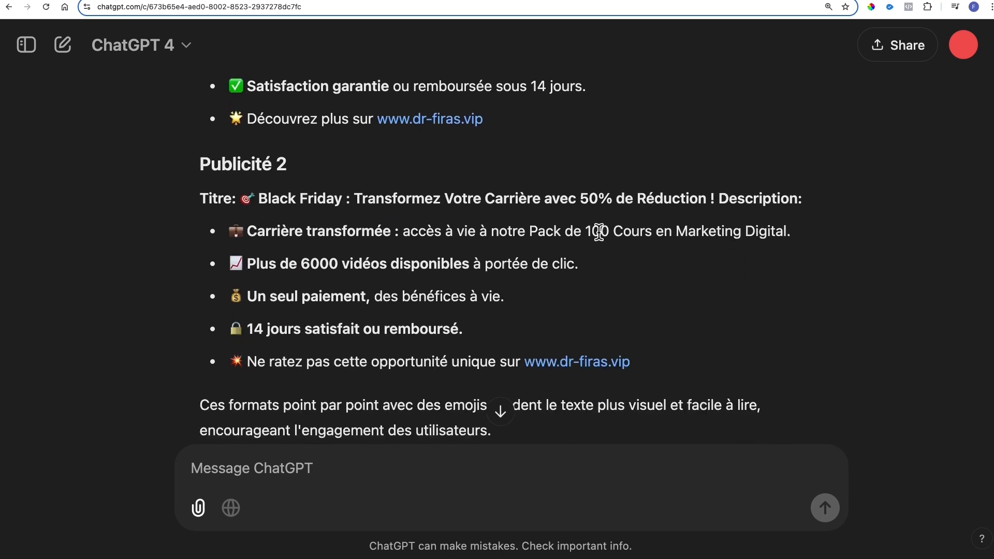
scroll(636, 309, "up", 5)
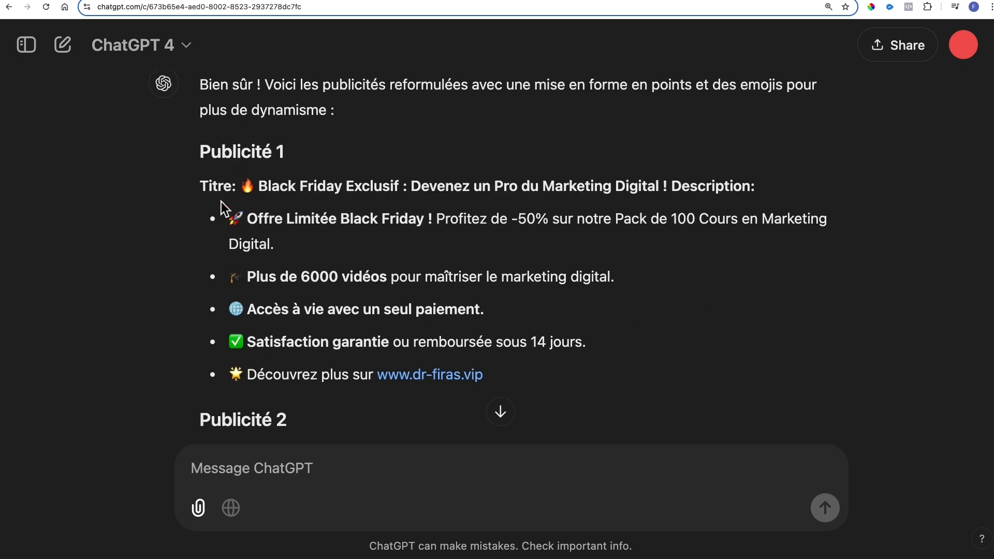
Copy the reformatted Publicité 1's five emoji bullet points from ChatGPT into the ad's Texte principal in Ads Manager
left_click_drag(189, 216, 348, 229)
left_click(347, 226)
left_click_drag(232, 221, 508, 368)
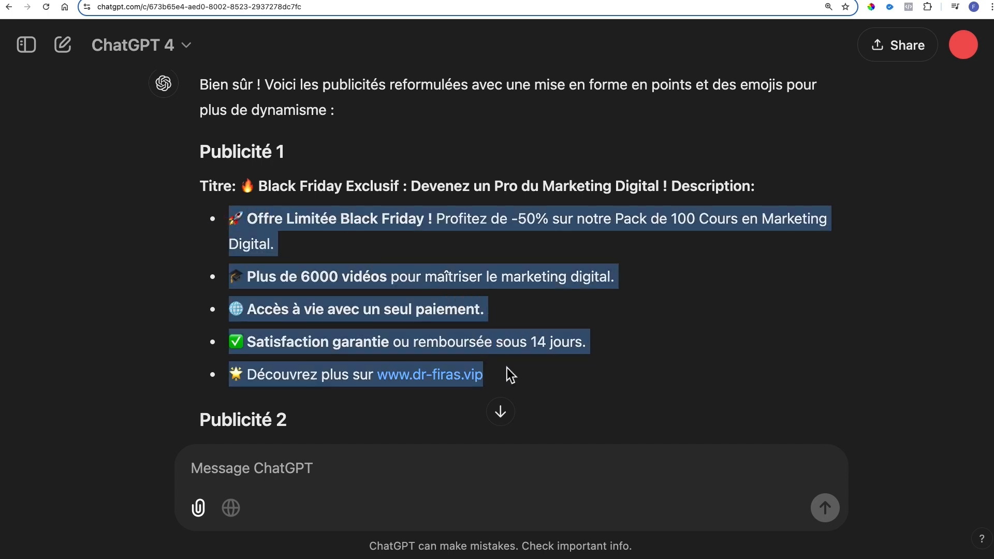
right_click(441, 305)
left_click(478, 327)
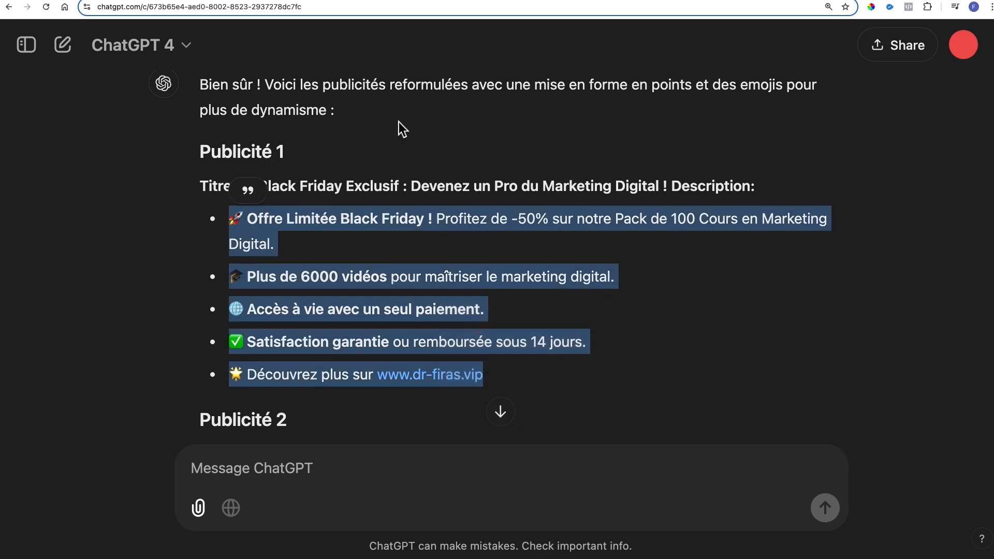
left_click(234, 1)
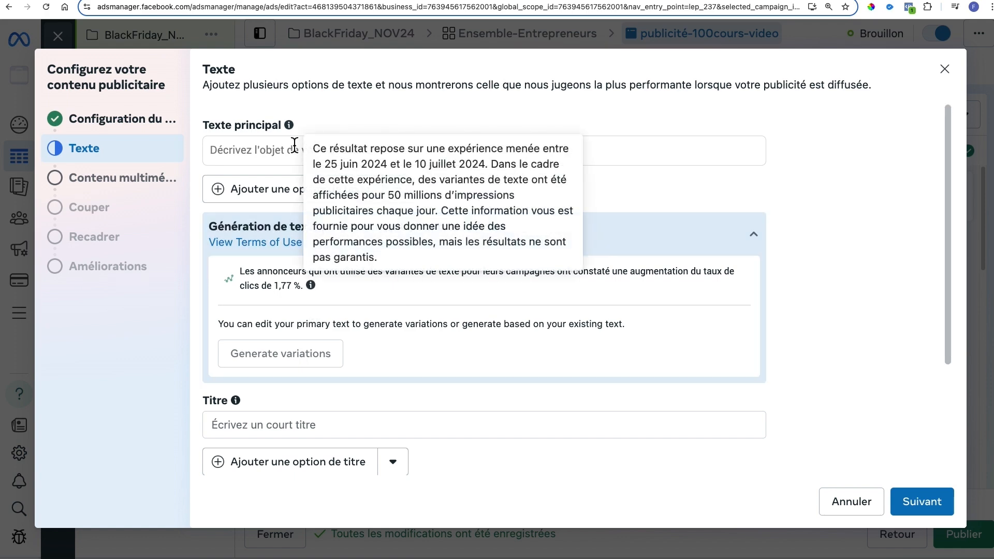
left_click(274, 150)
key("super+v")
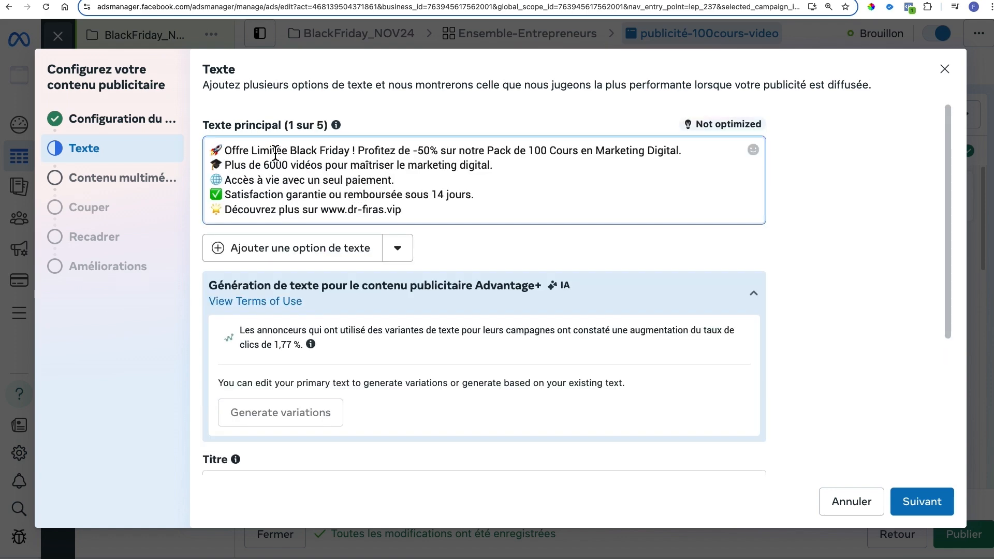
Copy "🔥 Black Friday Exclusif" from Publicité 1's title in ChatGPT into the ad's Titre in Ads Manager
left_click(737, 0)
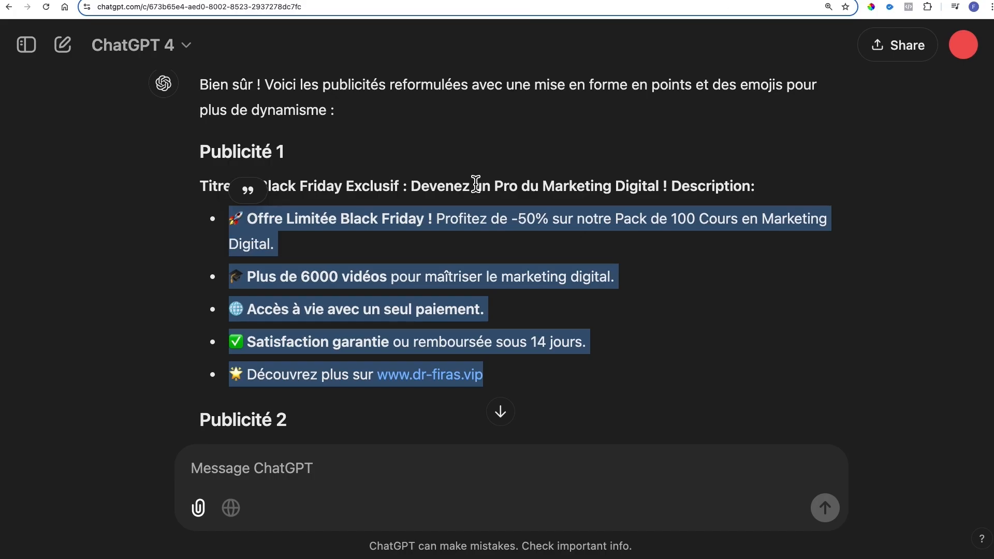
left_click(366, 193)
left_click_drag(250, 191, 402, 192)
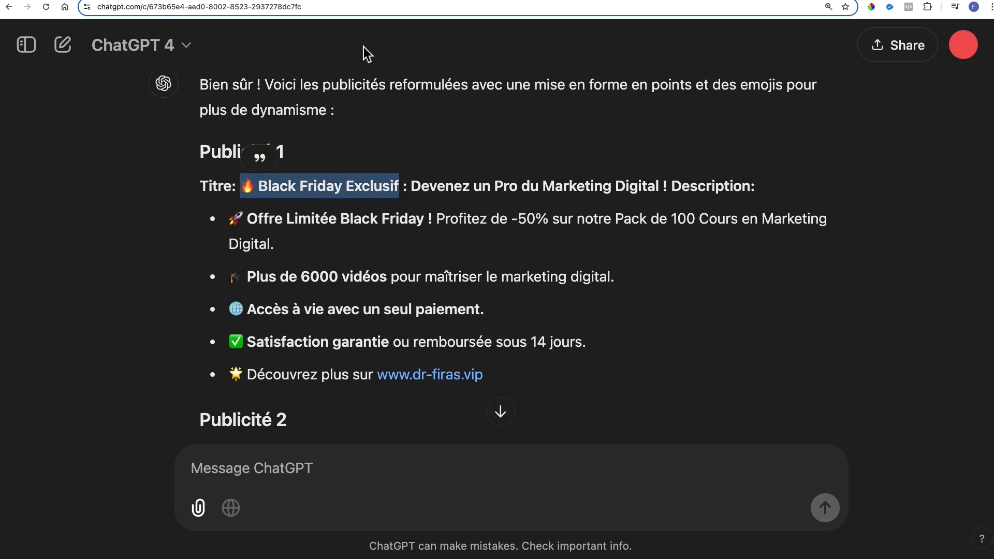
left_click(268, 2)
scroll(356, 286, "down", 4)
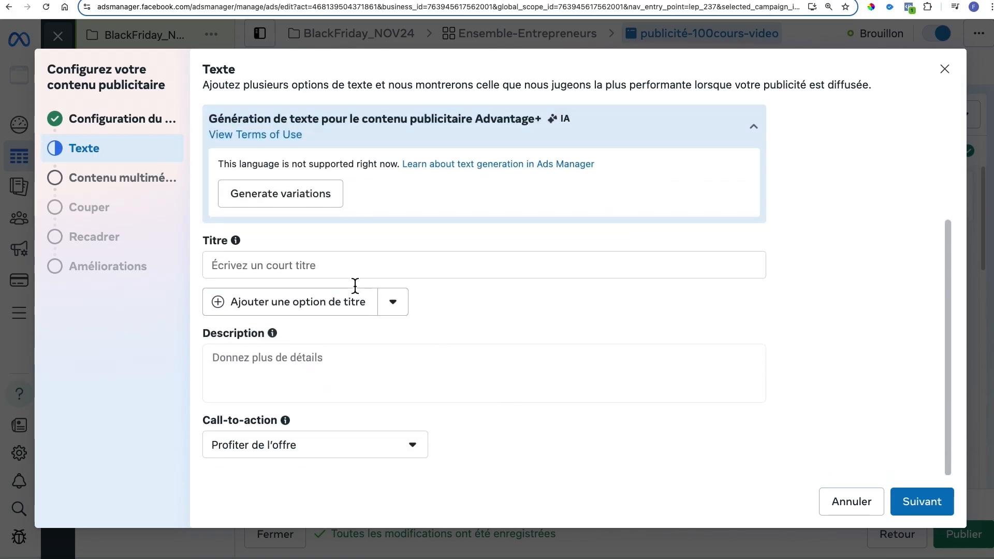
left_click(355, 272)
key("super+v")
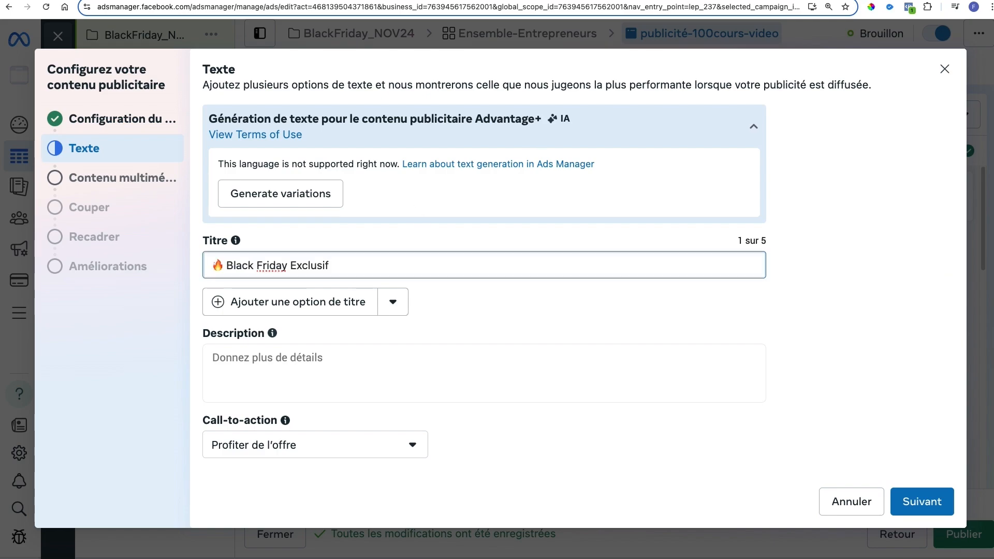
Copy "Devenez un Pro du Marketing Digital !" from Publicité 1's title in ChatGPT into the ad's Description in Ads Manager
left_click(747, 1)
left_click_drag(417, 187, 673, 196)
key("super+c")
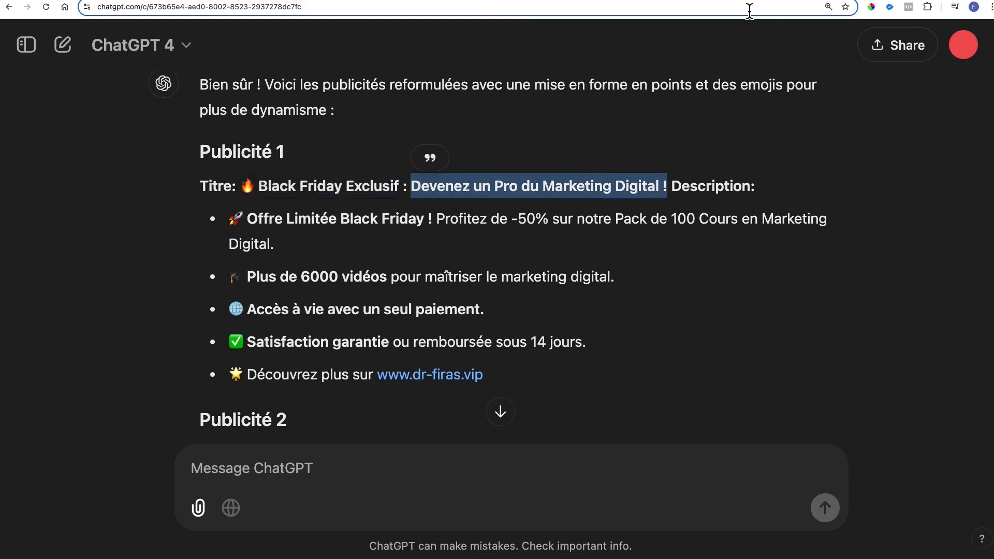
left_click(249, 1)
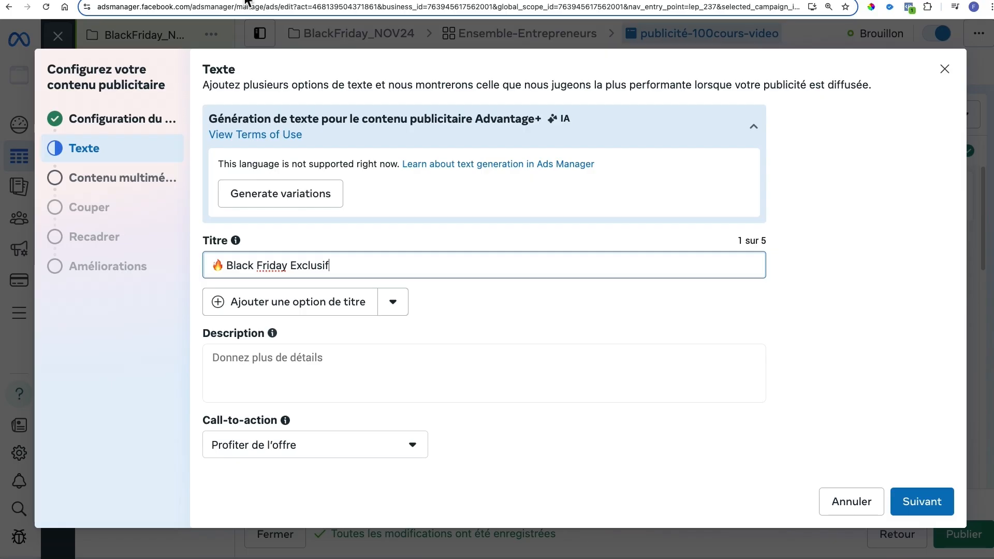
left_click(313, 378)
key("super+v")
left_click(729, 427)
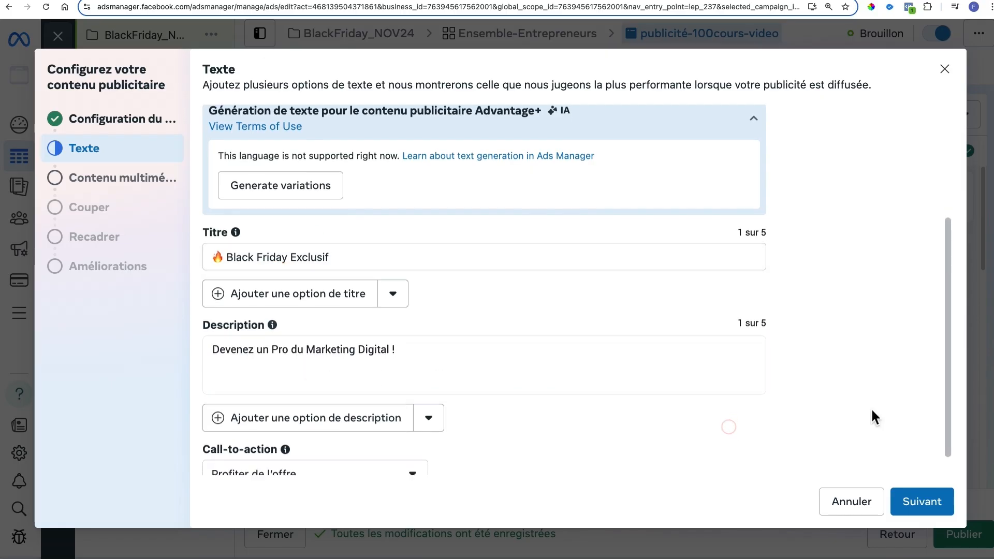
Check the completed main text, title, description and call-to-action, and continue past the text settings
scroll(873, 417, "down", 1)
scroll(723, 266, "up", 5)
scroll(515, 274, "up", 1)
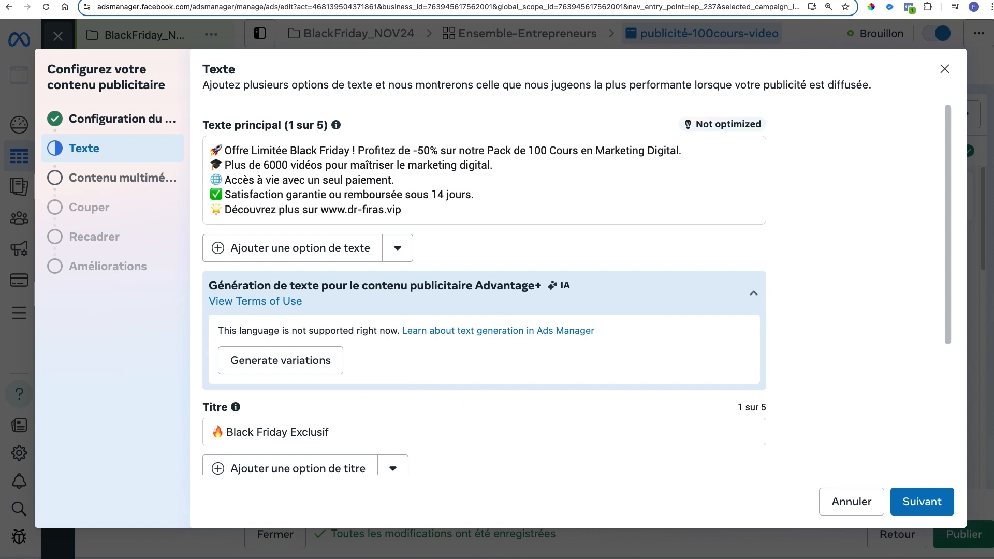
left_click(924, 507)
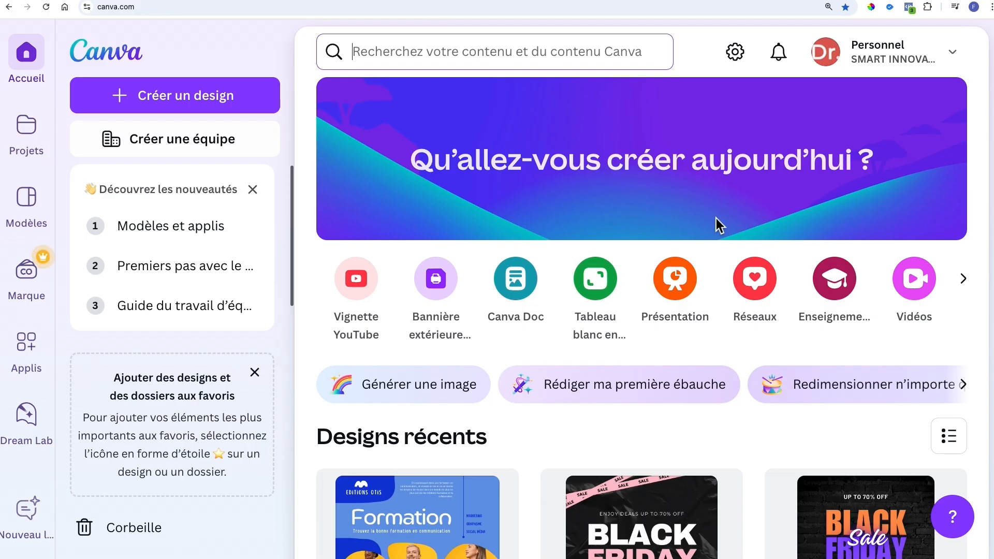
Search Canva for "blackfriday" and browse the Black Friday template designs
left_click(437, 58)
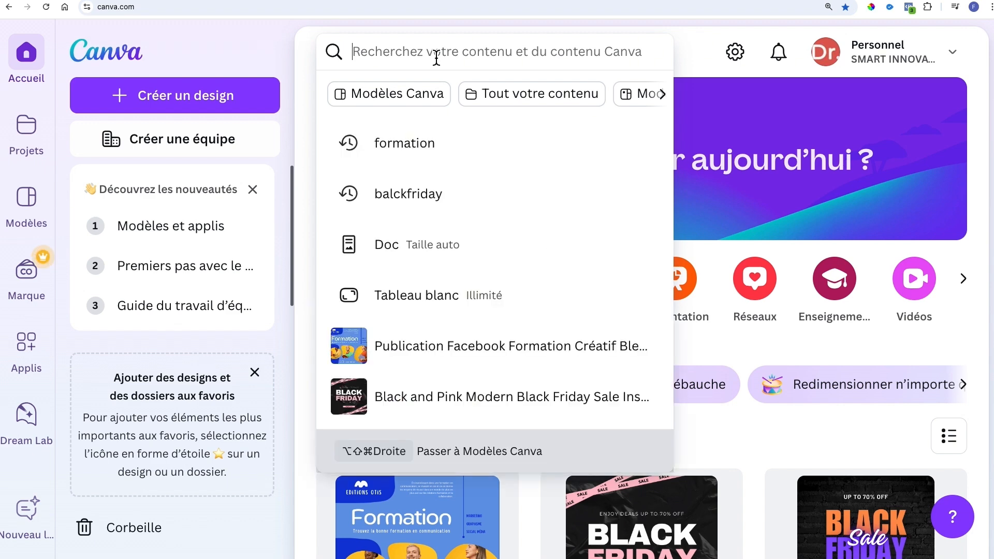
type("black")
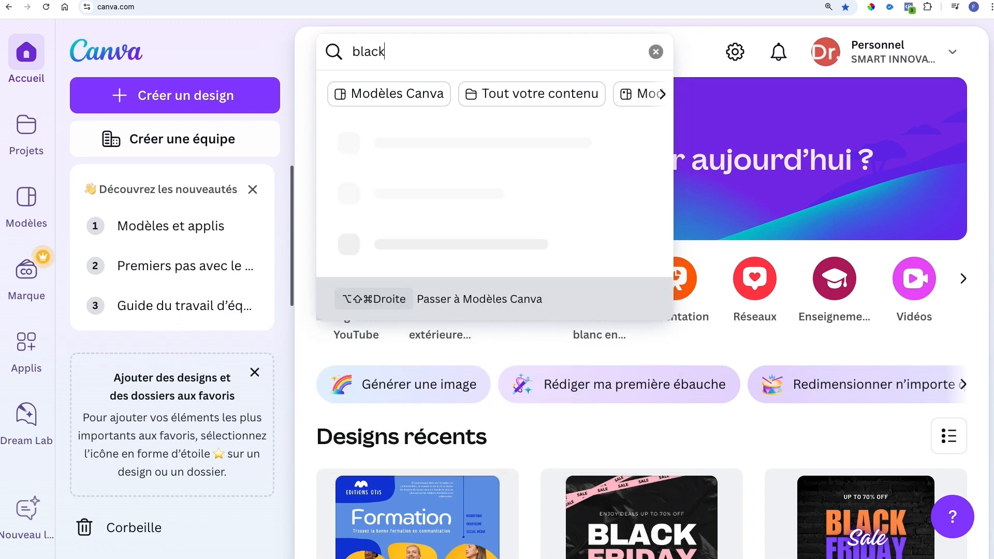
type("friday")
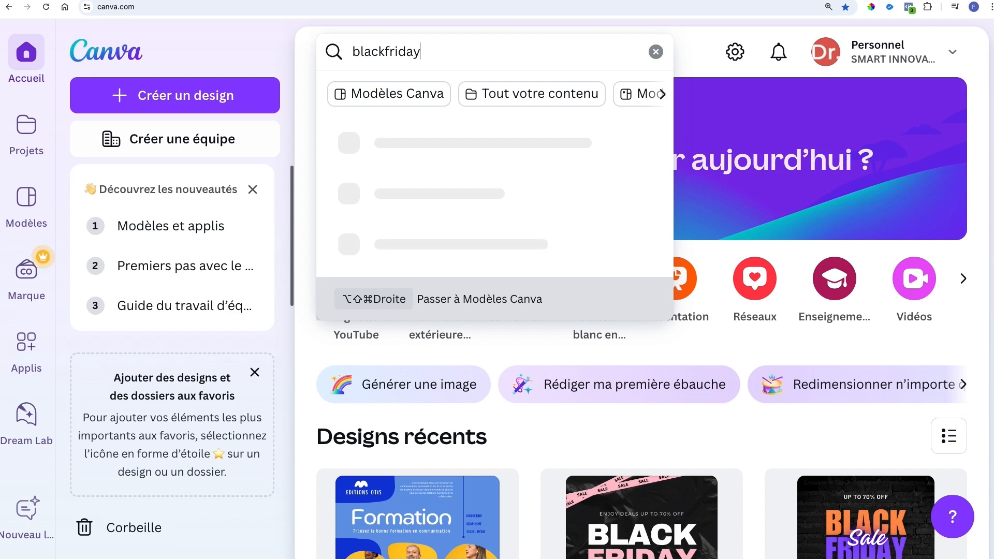
key("Return")
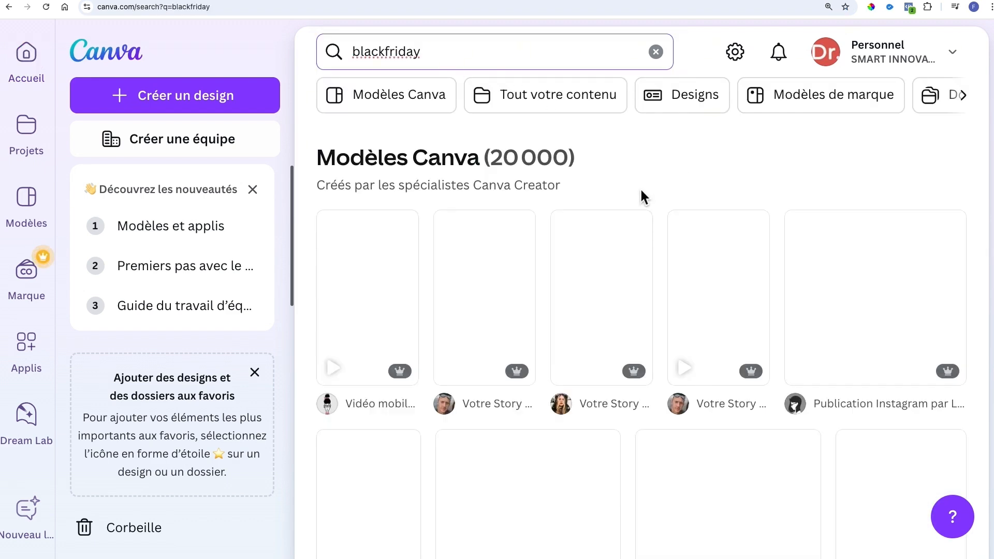
scroll(797, 290, "down", 1)
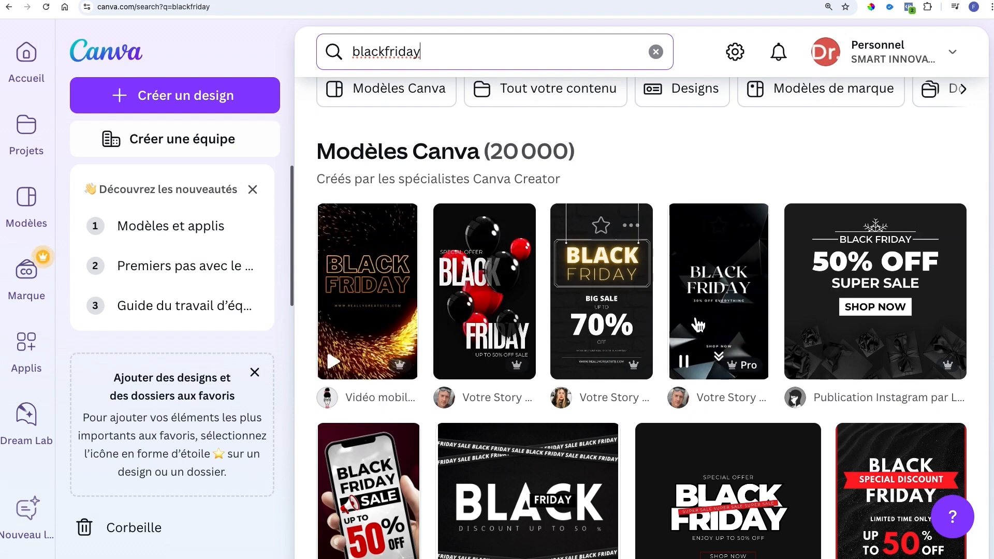
scroll(870, 313, "down", 2)
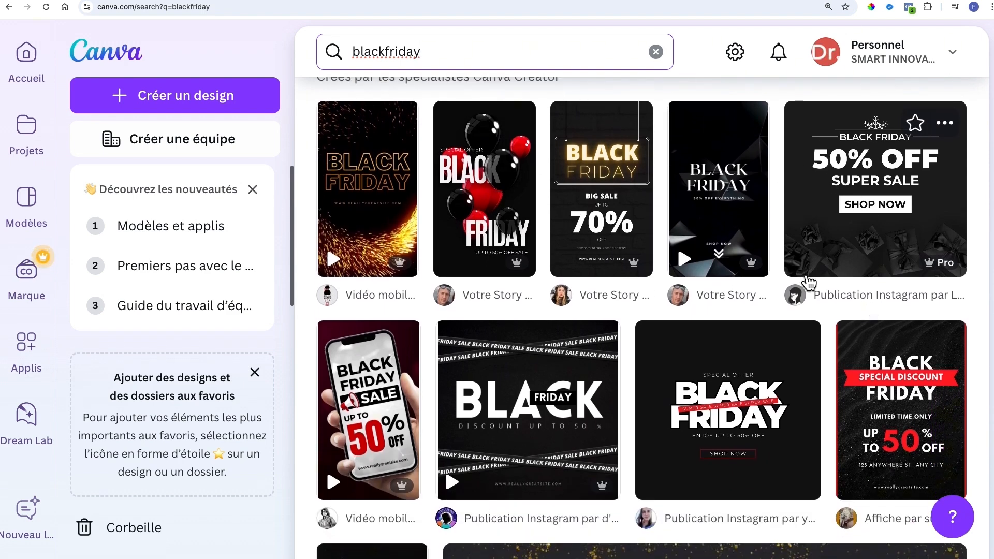
scroll(808, 283, "down", 2)
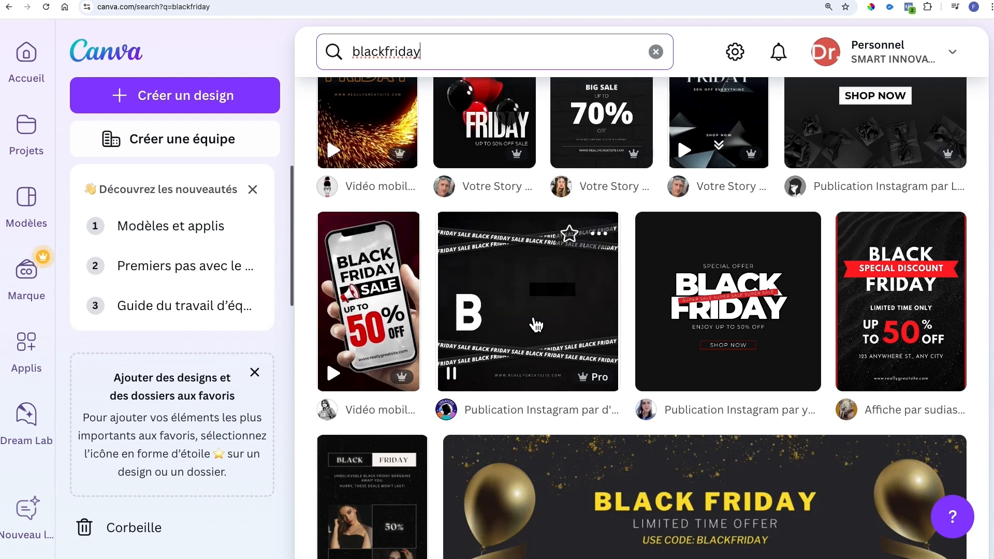
scroll(536, 325, "down", 1)
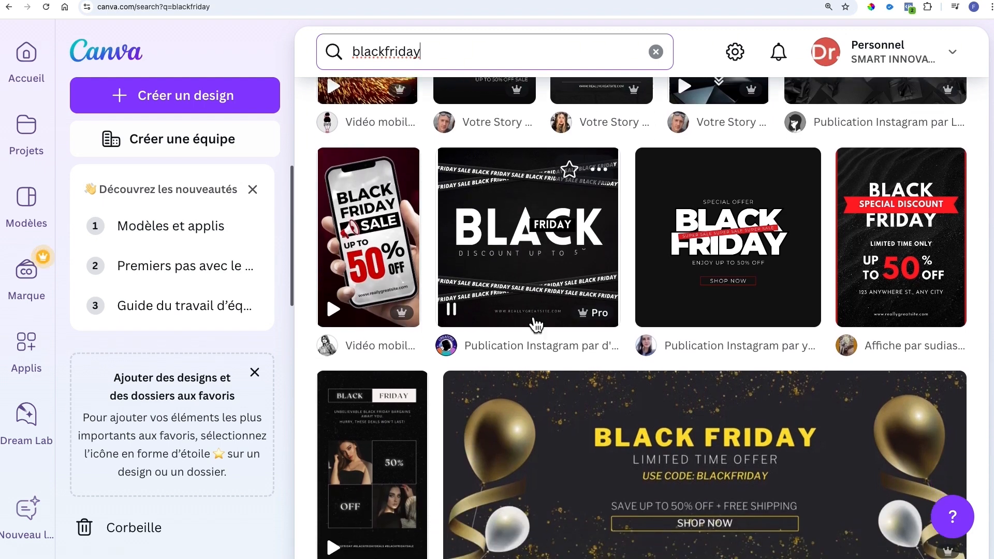
Look further through the Black Friday template results for a design suited to the ad
scroll(554, 295, "down", 3)
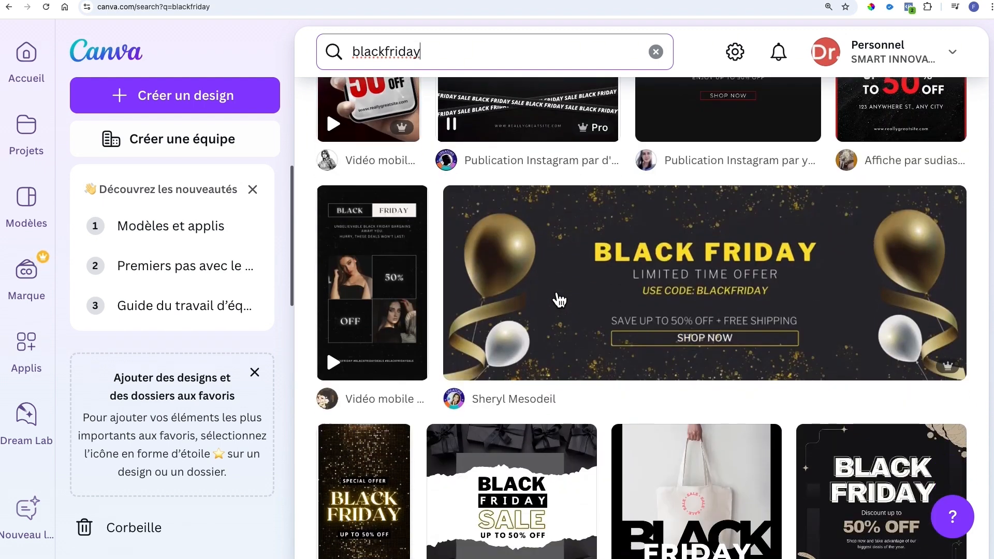
scroll(392, 314, "down", 2)
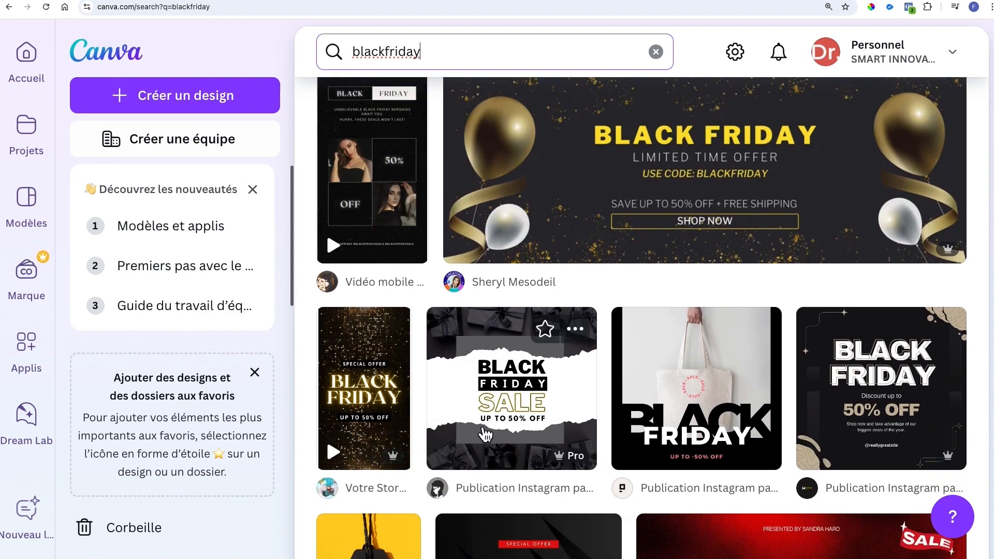
scroll(495, 433, "up", 6)
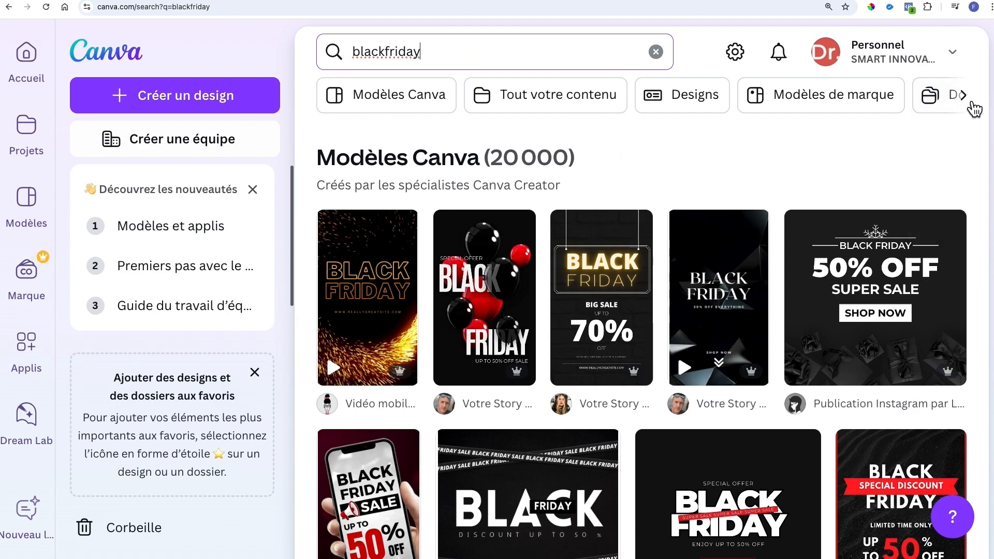
scroll(625, 280, "down", 9)
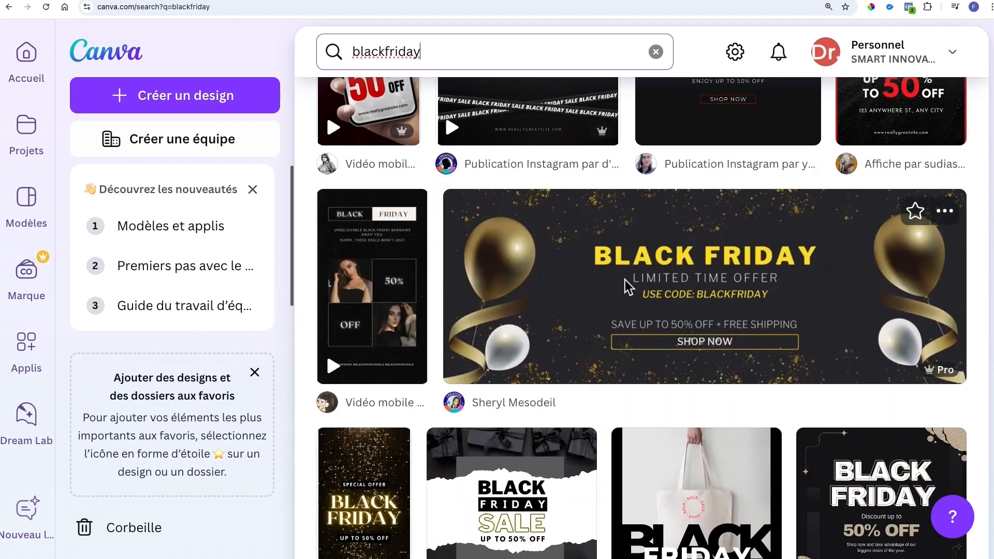
scroll(621, 290, "down", 5)
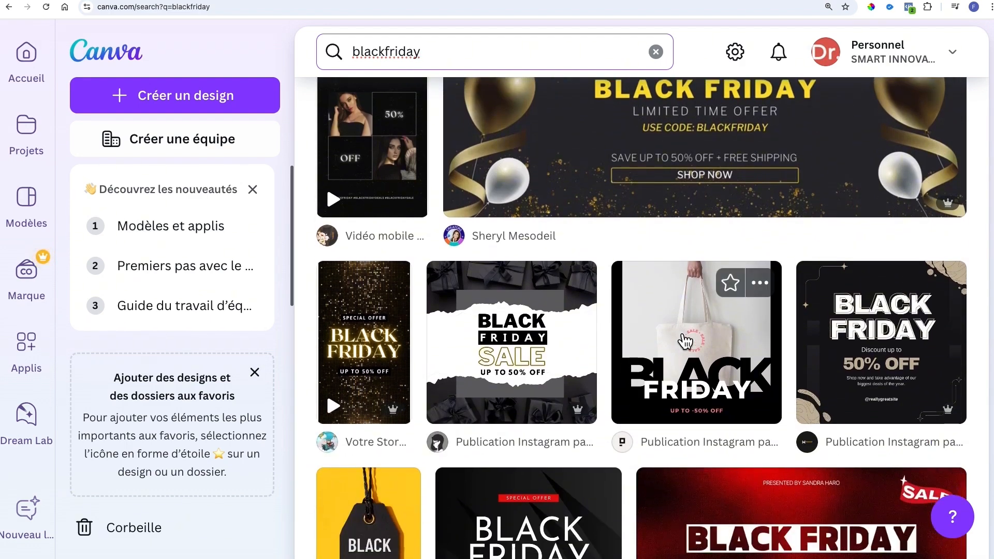
scroll(685, 342, "down", 5)
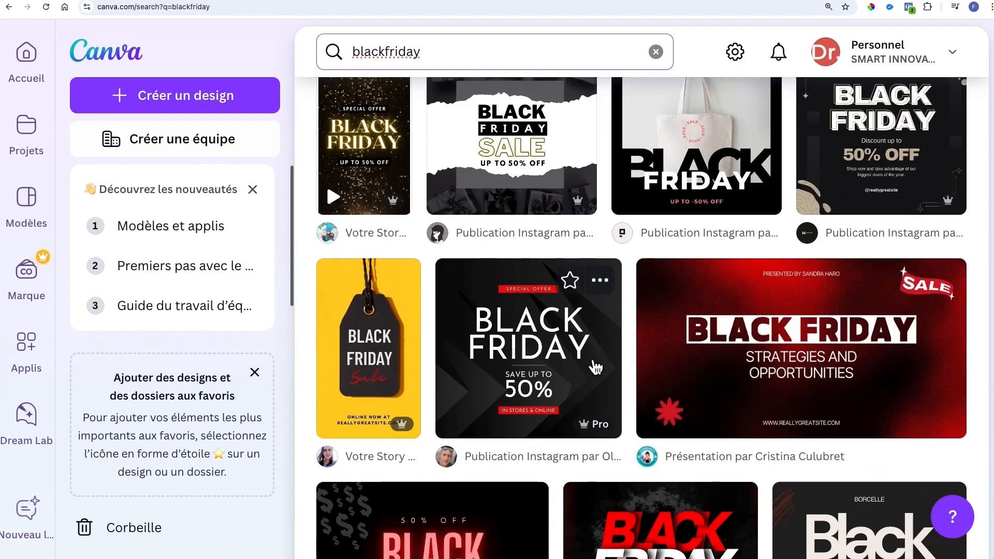
scroll(596, 367, "down", 4)
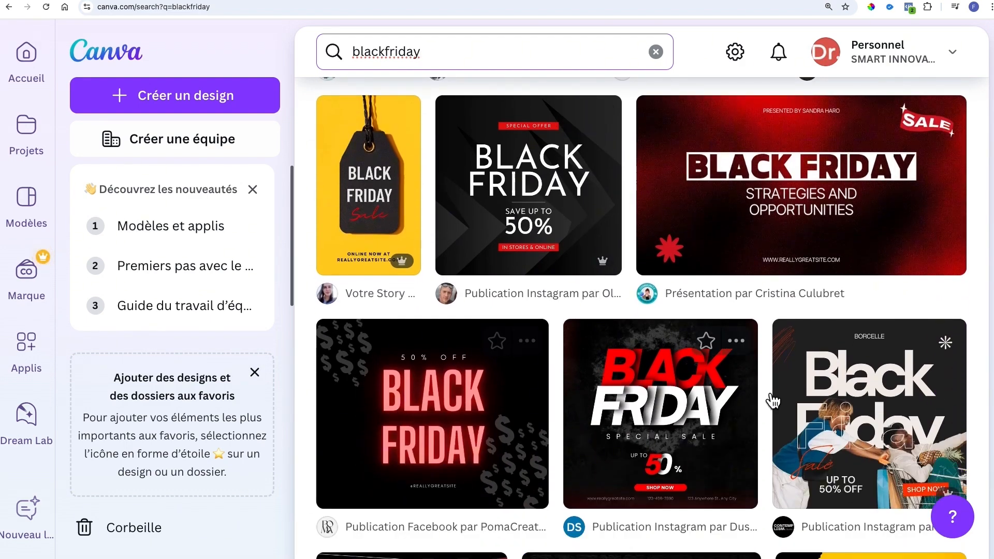
scroll(797, 396, "down", 6)
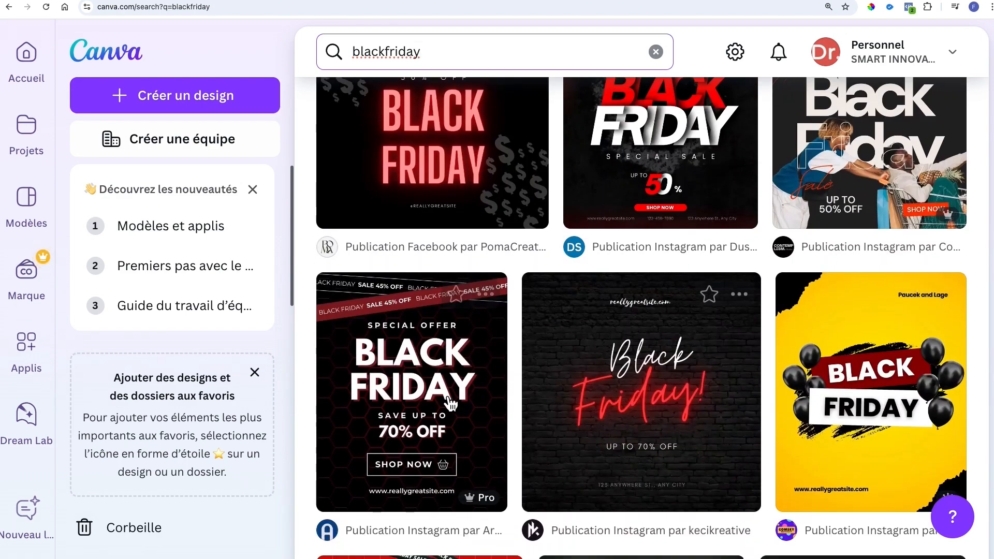
scroll(828, 409, "down", 4)
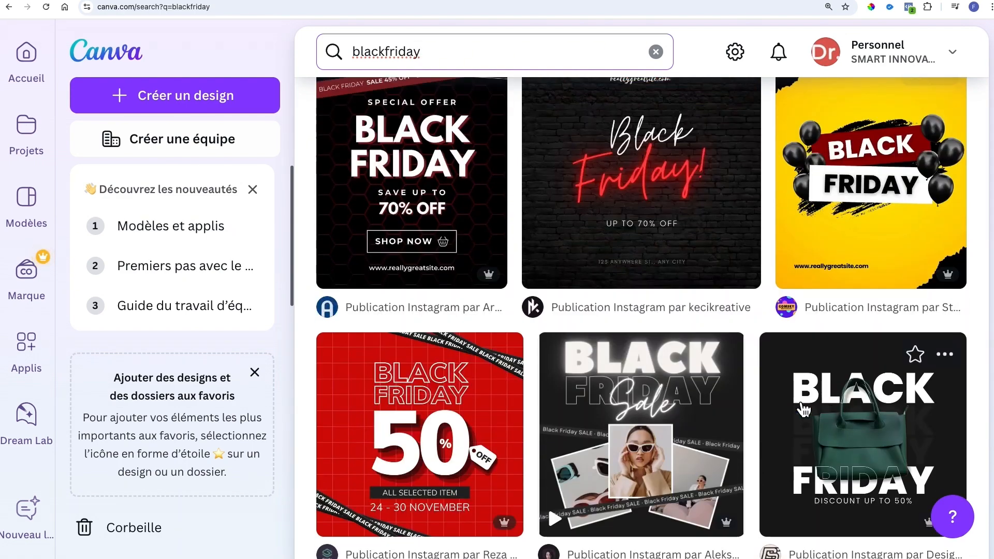
Open the Black and White Bold Fun Fashion Boutique Sale Black Friday Instagram Post template, check its similar designs, and start customizing it
mouse_move(646, 406)
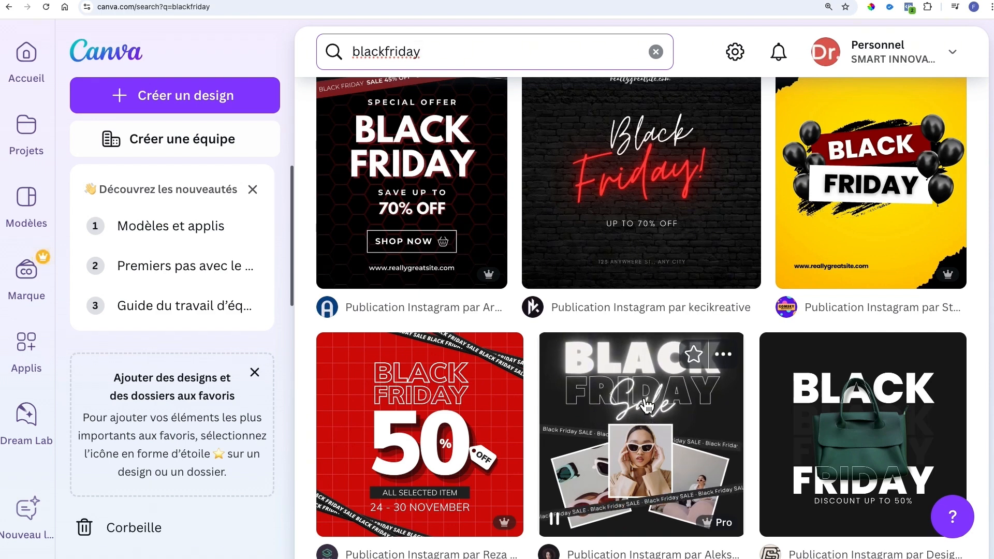
right_click(645, 419)
left_click(606, 400)
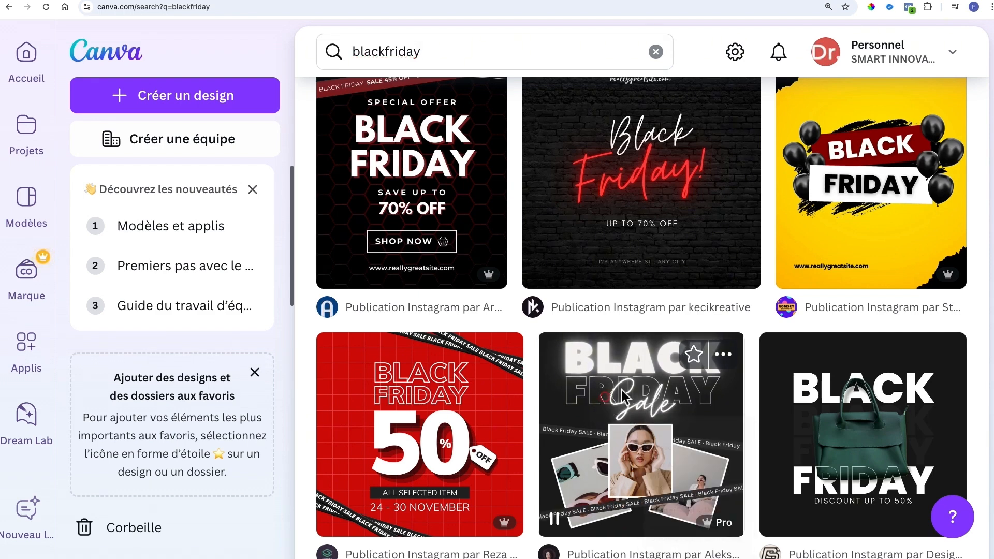
left_click(647, 396)
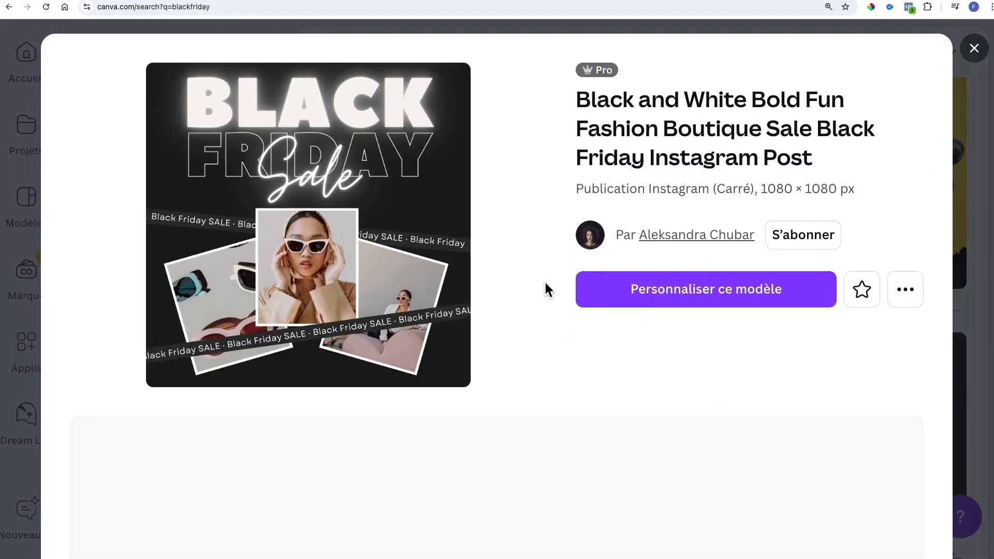
scroll(549, 344, "down", 5)
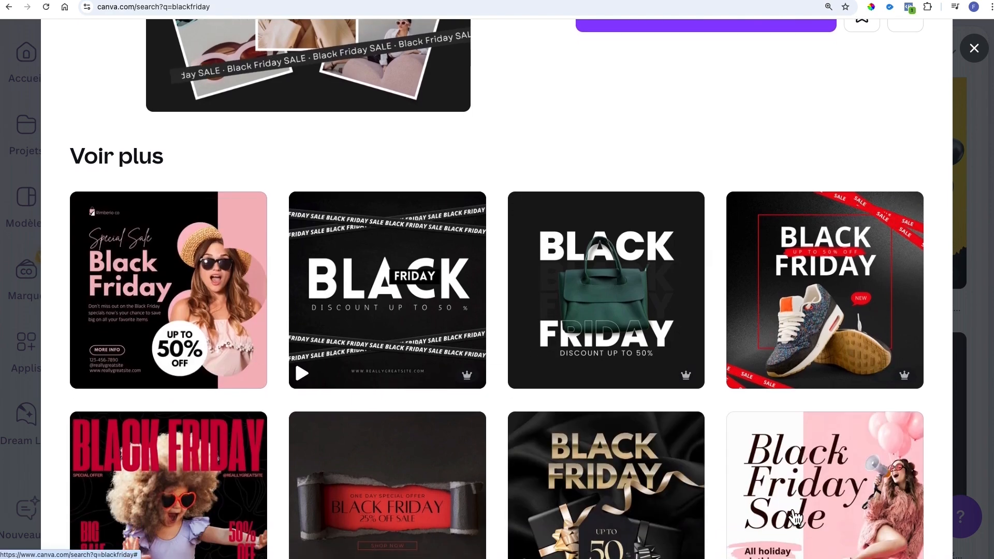
scroll(610, 443, "down", 5)
scroll(697, 454, "up", 10)
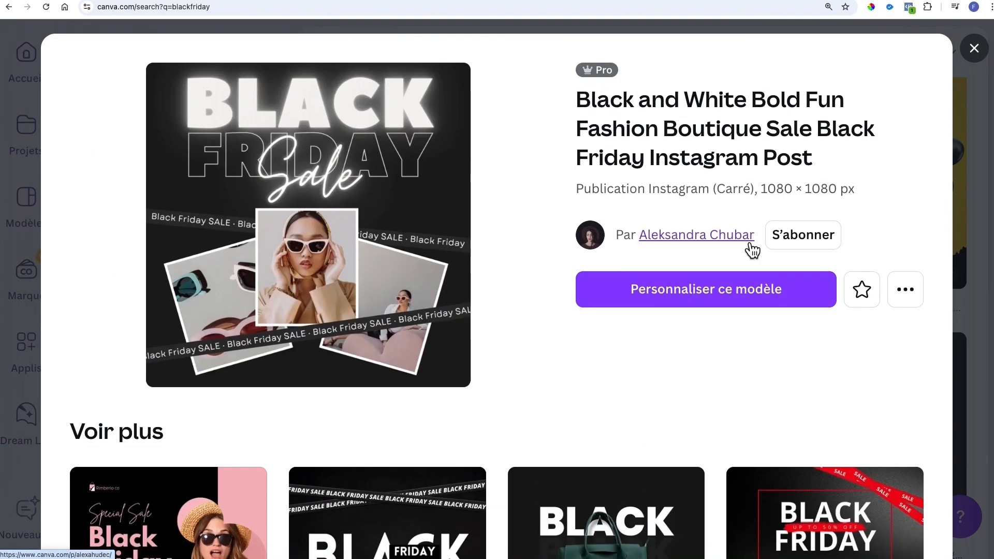
left_click(730, 295)
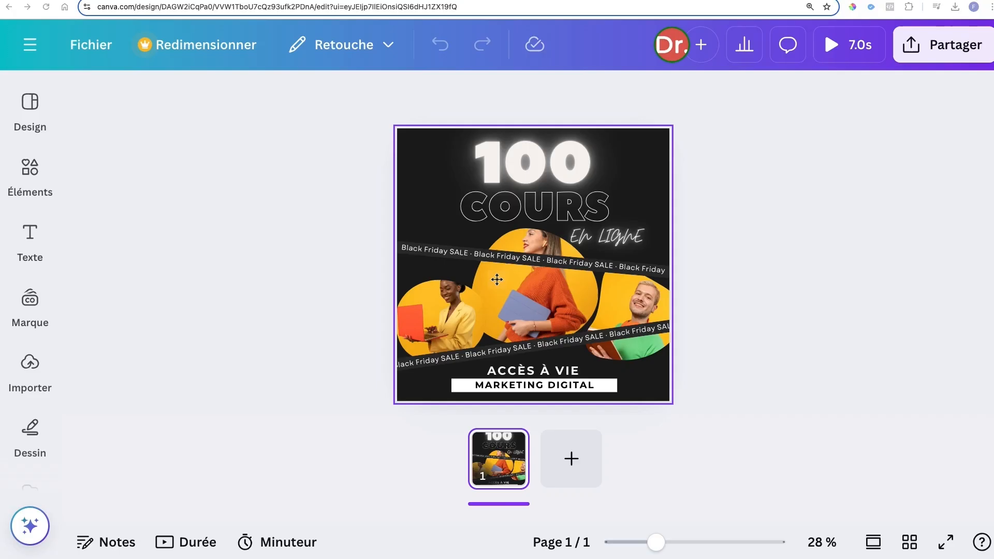
Play the preview of the animated "100 COURS En Ligne" design, and close it
left_click_drag(355, 111, 701, 437)
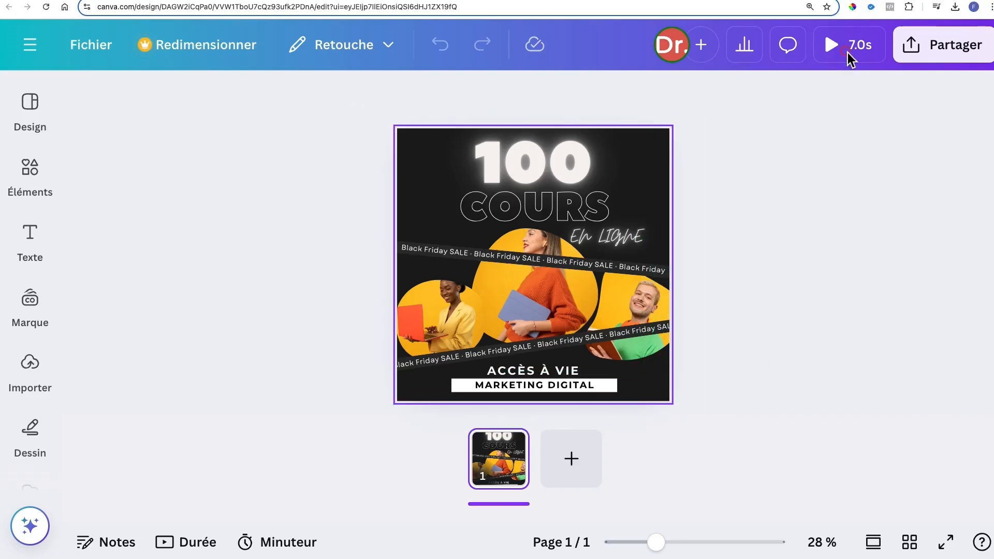
left_click(835, 50)
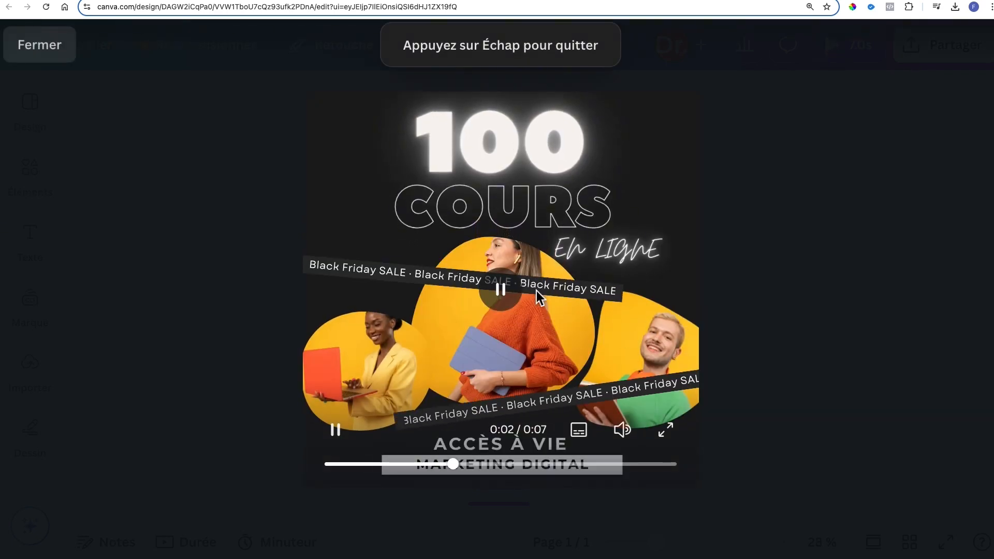
key("Escape")
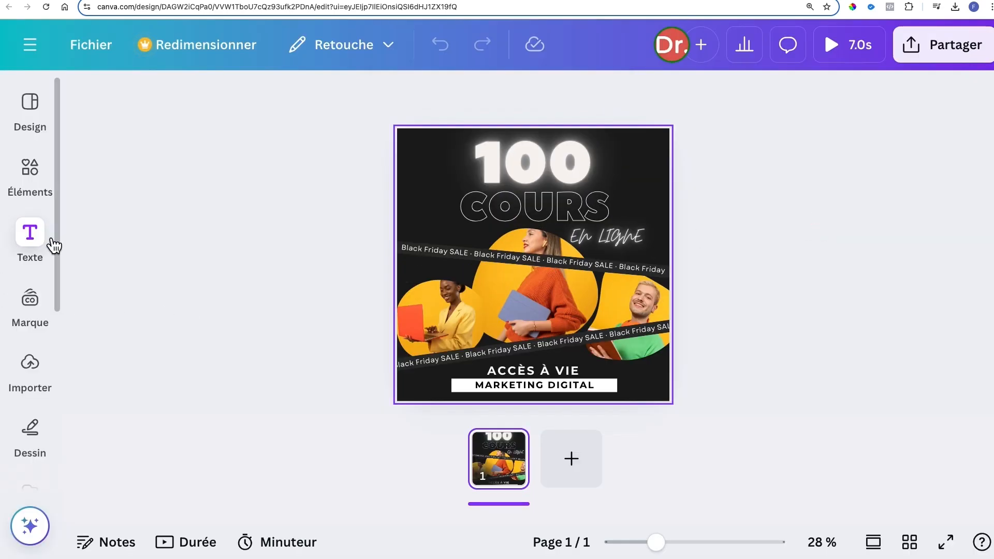
Open the full audio collection among the design elements, and browse the music tracks by category
left_click(33, 173)
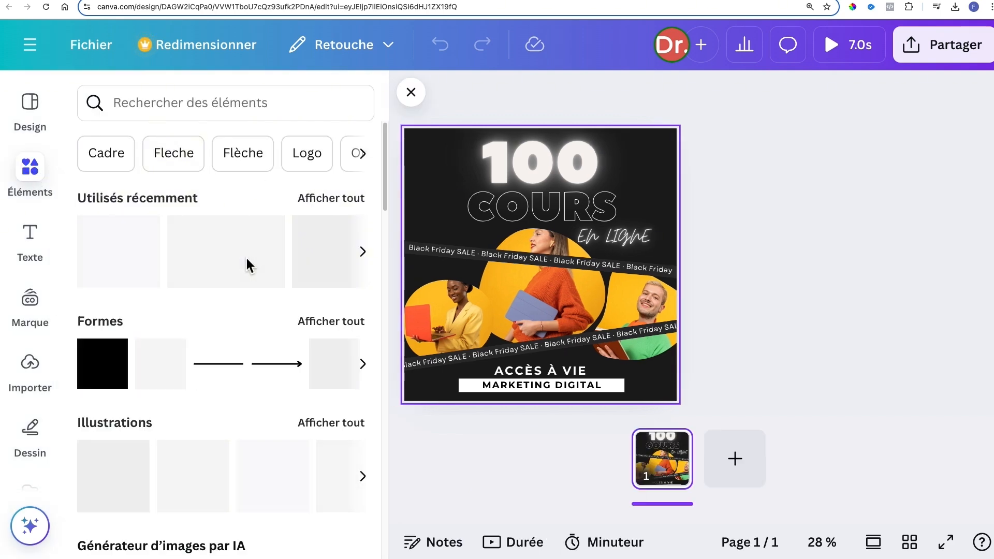
scroll(276, 359, "down", 10)
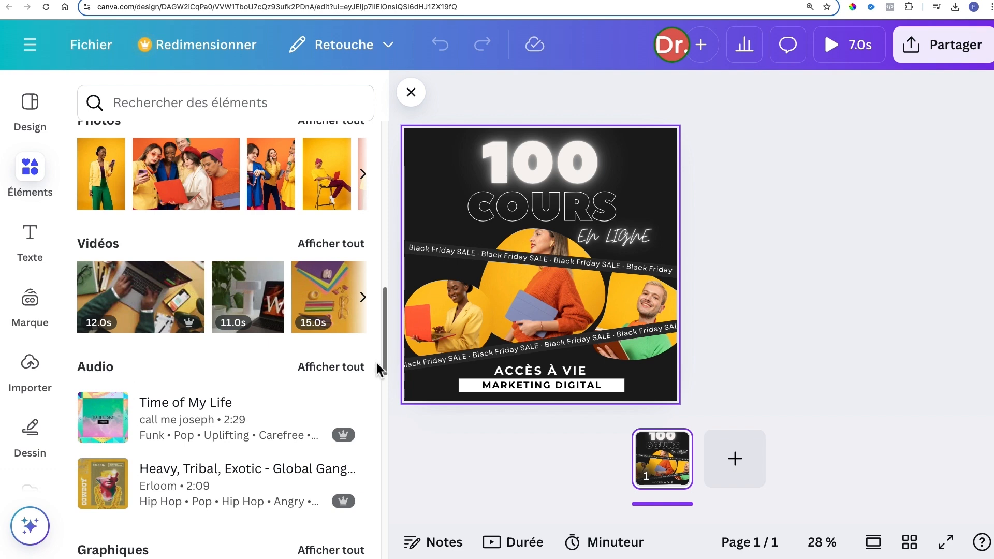
left_click(341, 367)
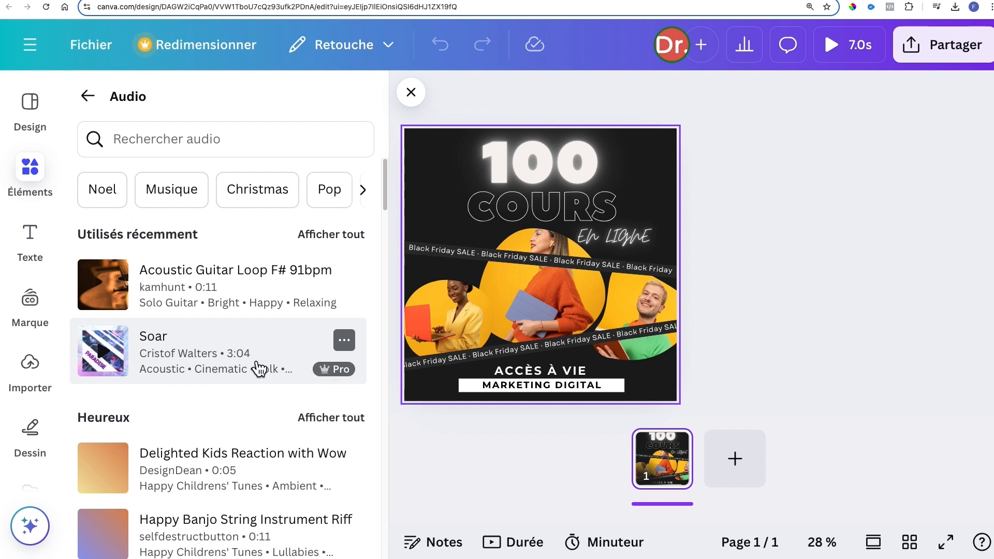
scroll(259, 368, "down", 10)
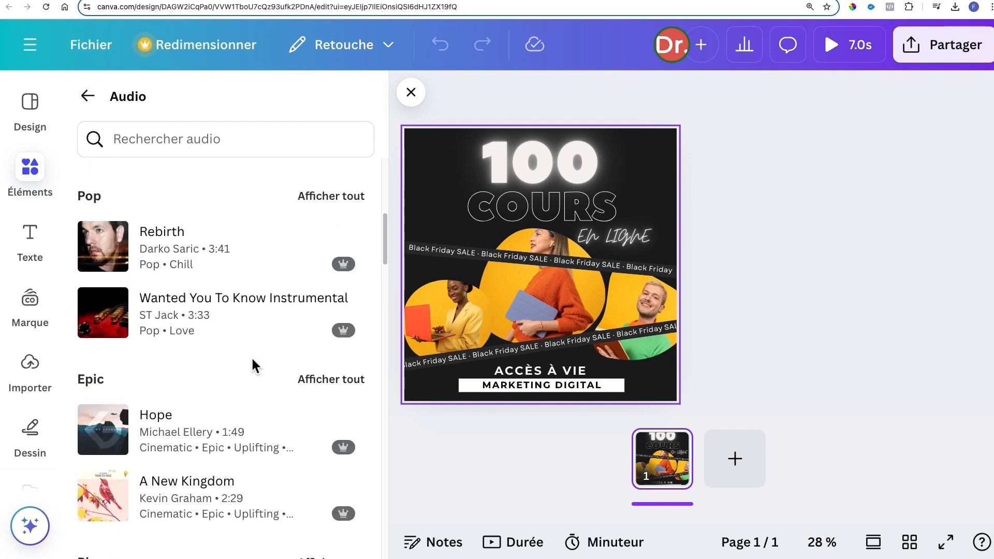
scroll(254, 363, "down", 5)
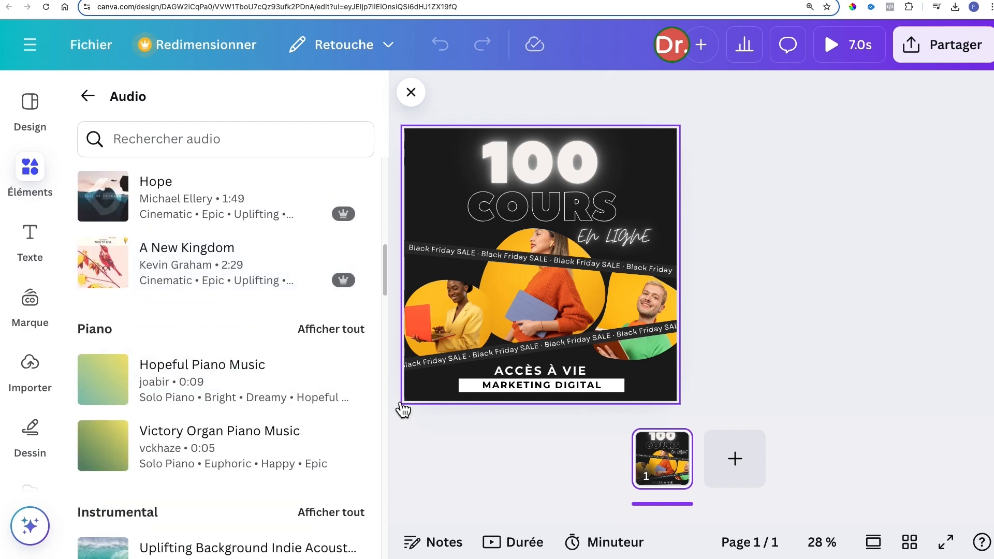
scroll(209, 454, "down", 3)
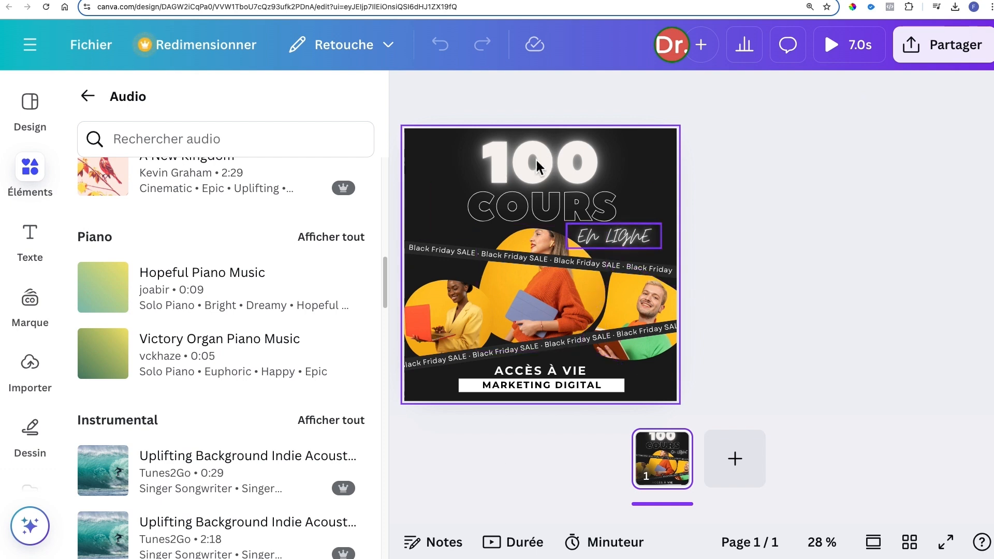
Show the sharing and download options of the "100 COURS" video design, and dismiss the open panels
left_click(932, 44)
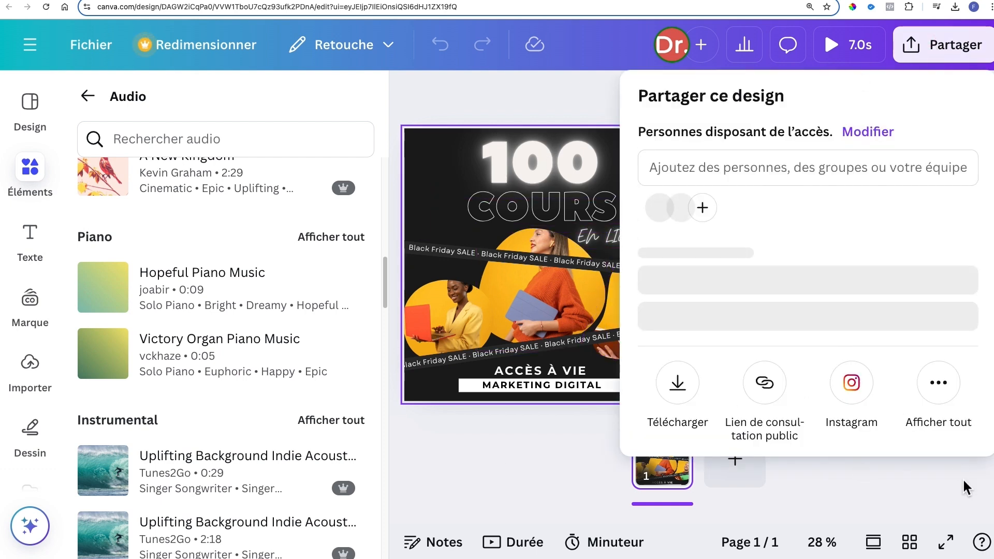
left_click(564, 483)
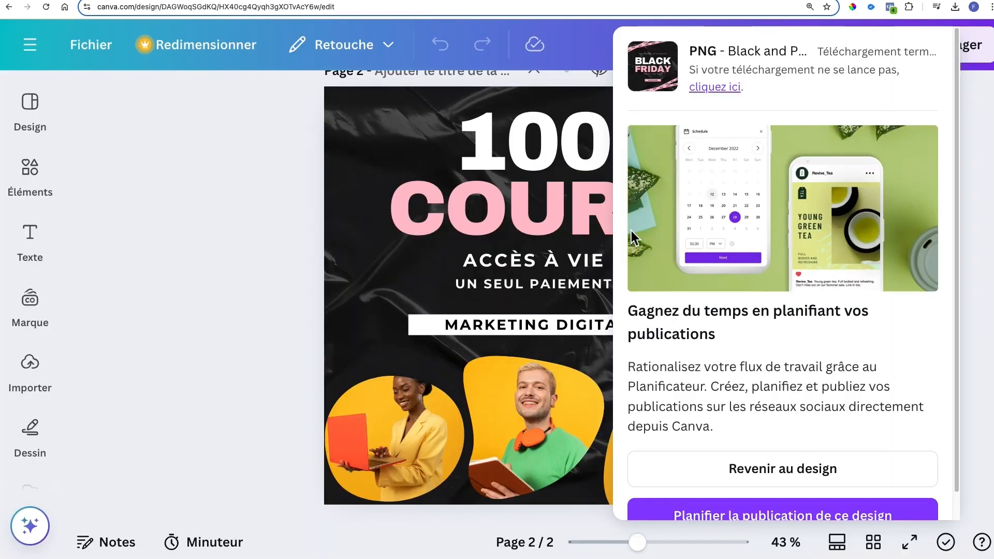
left_click(260, 286)
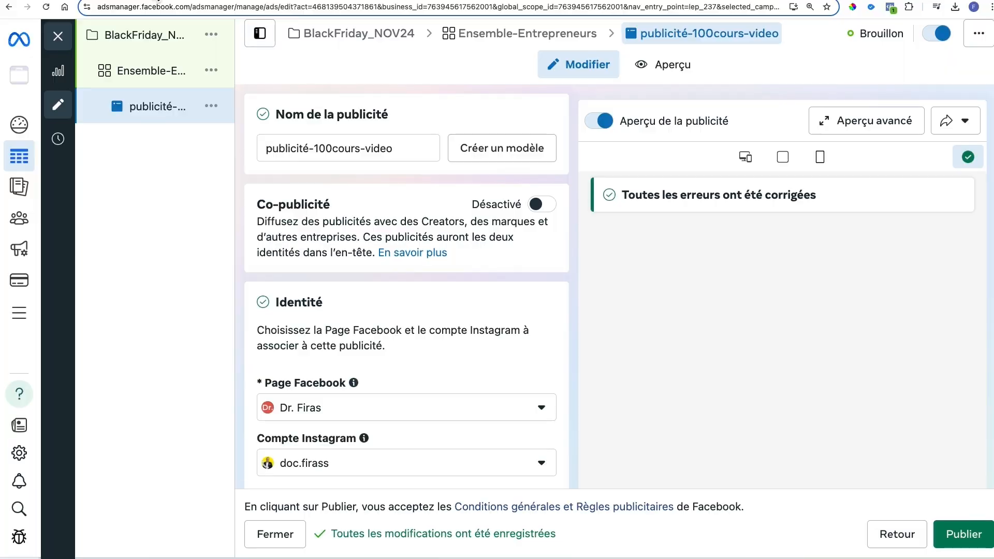
Switch to Ads Manager and review the configuration, format and content sections of publicité-100cours-video
scroll(432, 287, "down", 6)
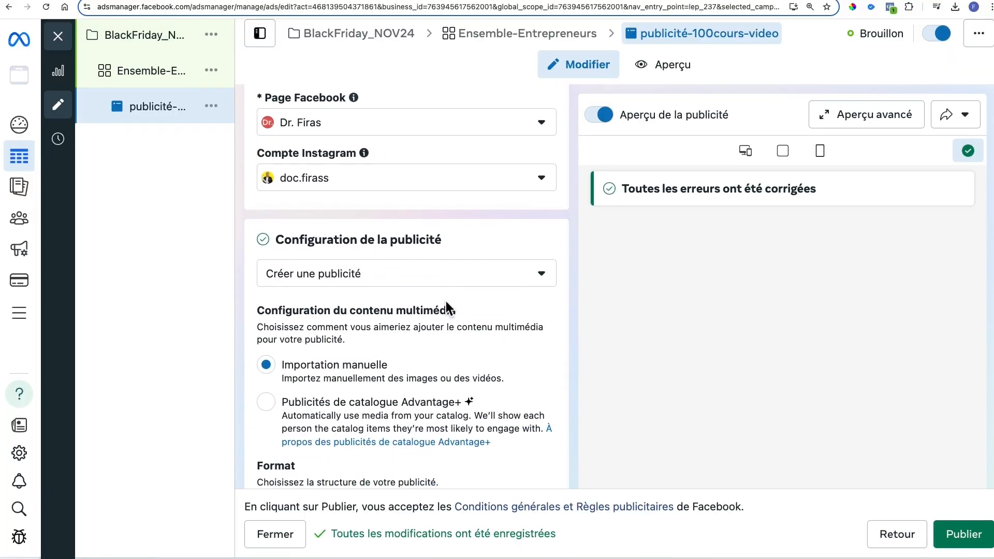
scroll(393, 303, "down", 2)
scroll(397, 341, "down", 3)
scroll(398, 343, "down", 8)
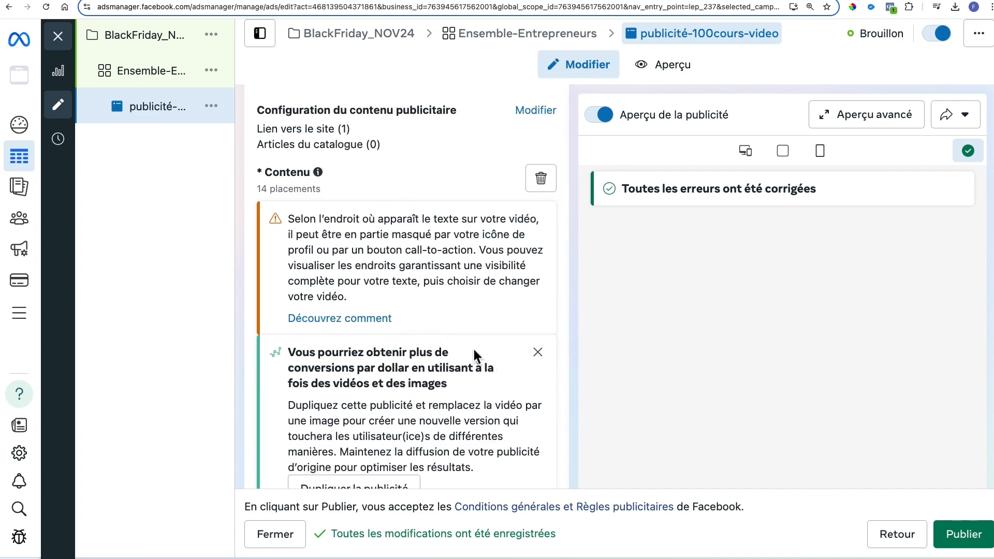
scroll(474, 349, "down", 2)
scroll(473, 349, "up", 10)
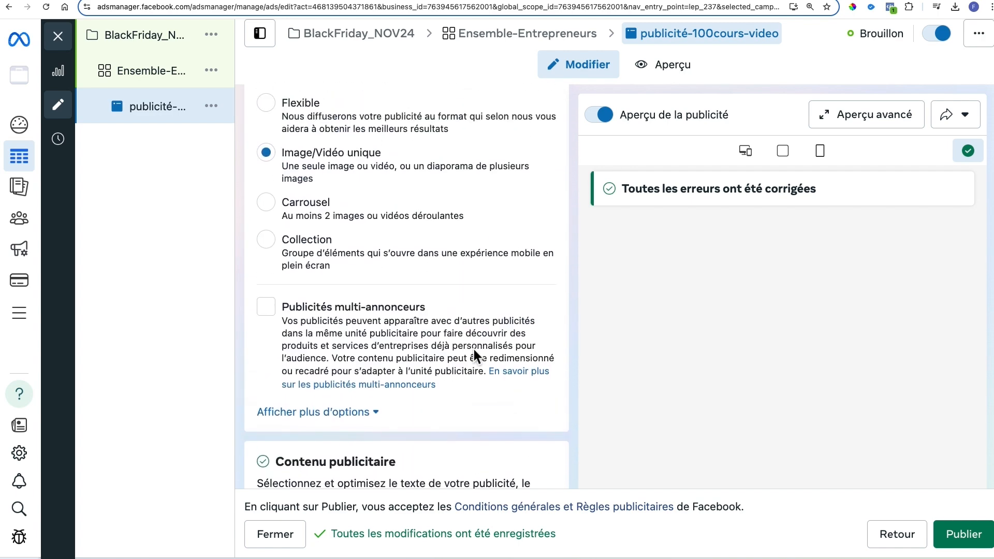
Review the site link in the ad's content configuration and save that configuration
scroll(473, 349, "down", 5)
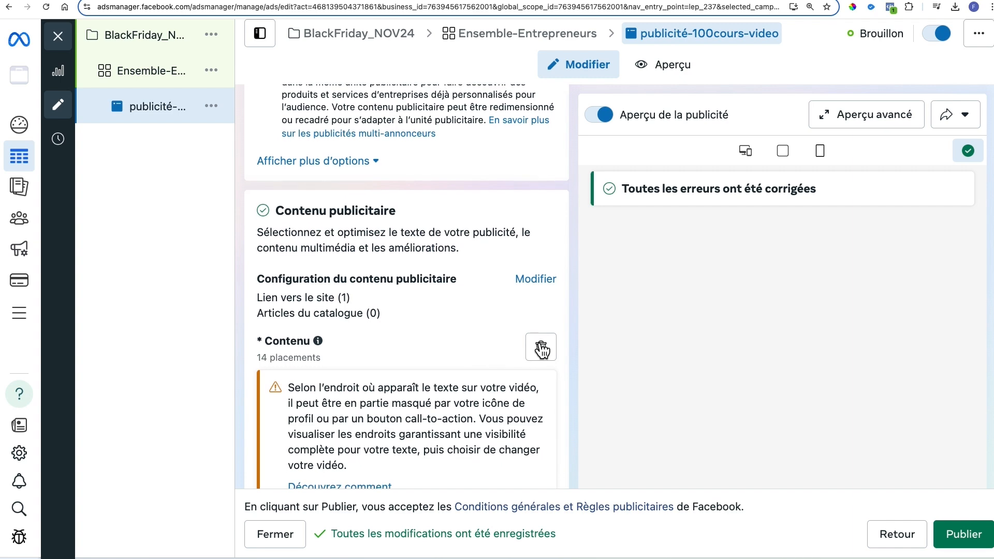
left_click(536, 280)
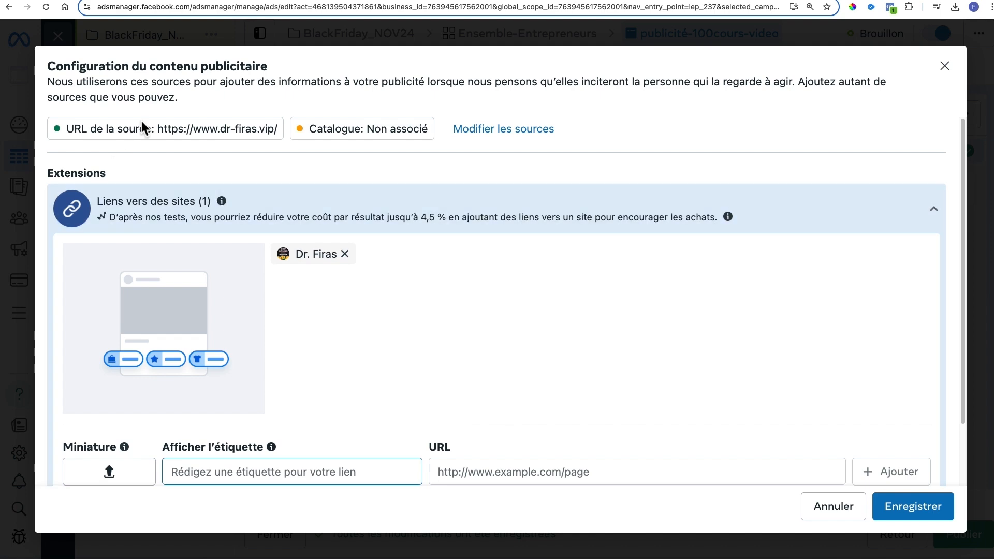
scroll(266, 168, "down", 2)
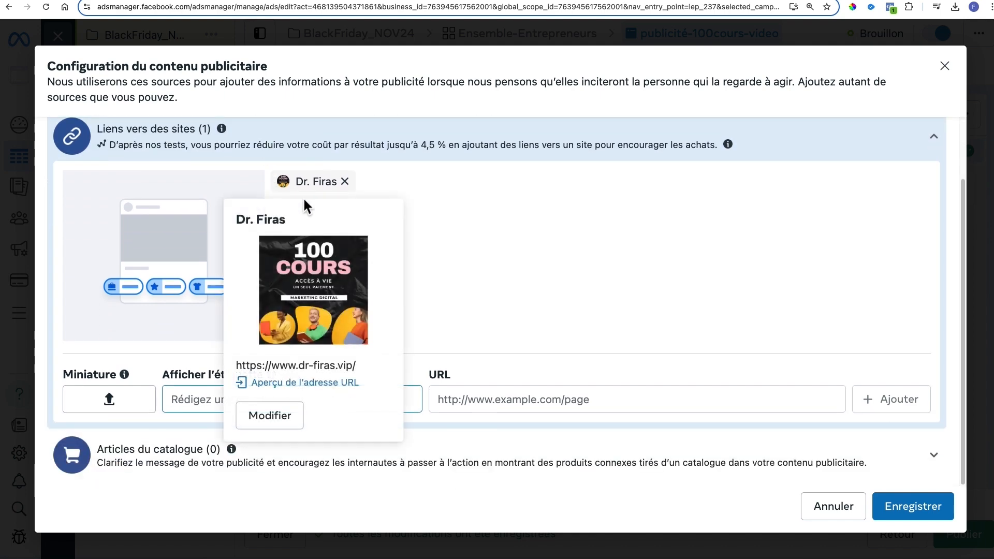
left_click(926, 505)
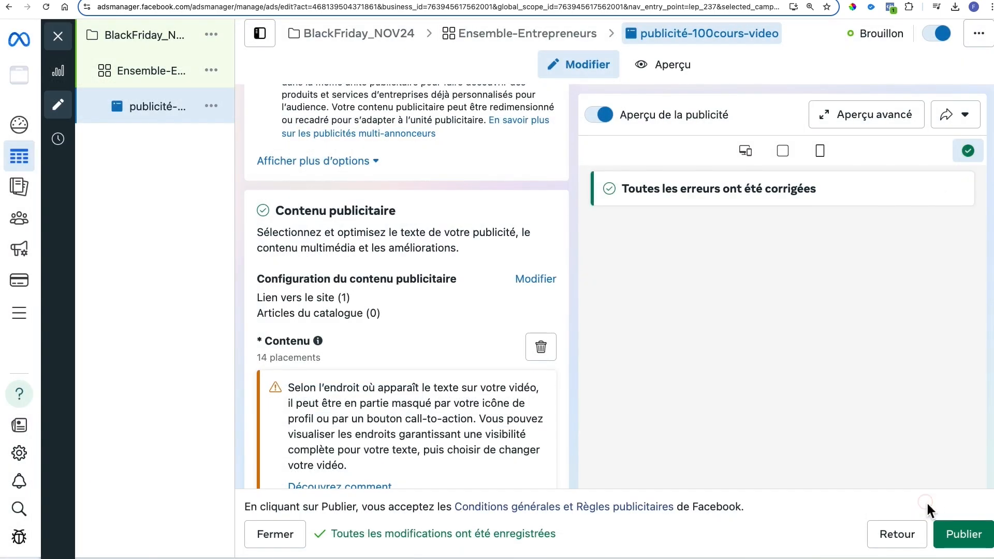
Examine the ad's content recommendations, placement groups, and main text and title fields
mouse_move(317, 340)
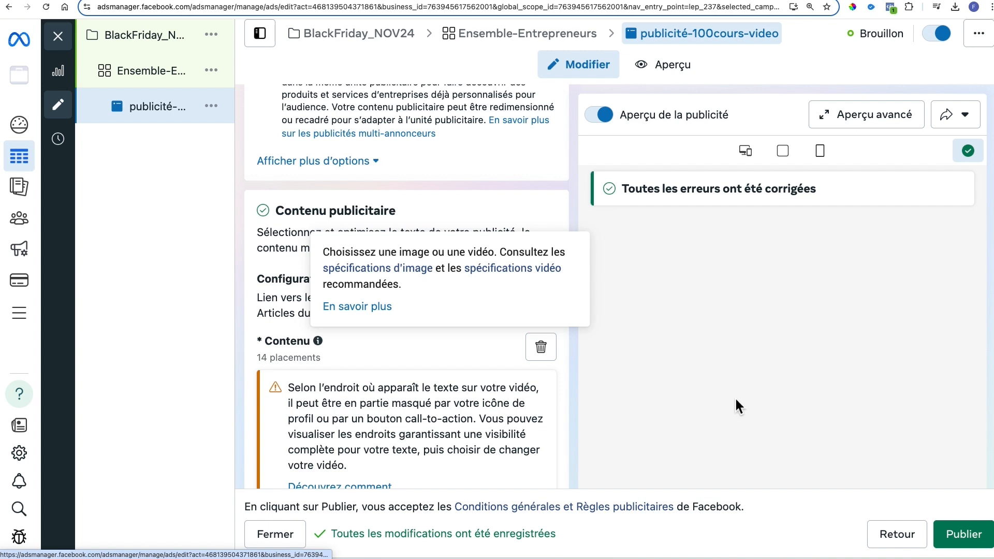
scroll(364, 255, "down", 2)
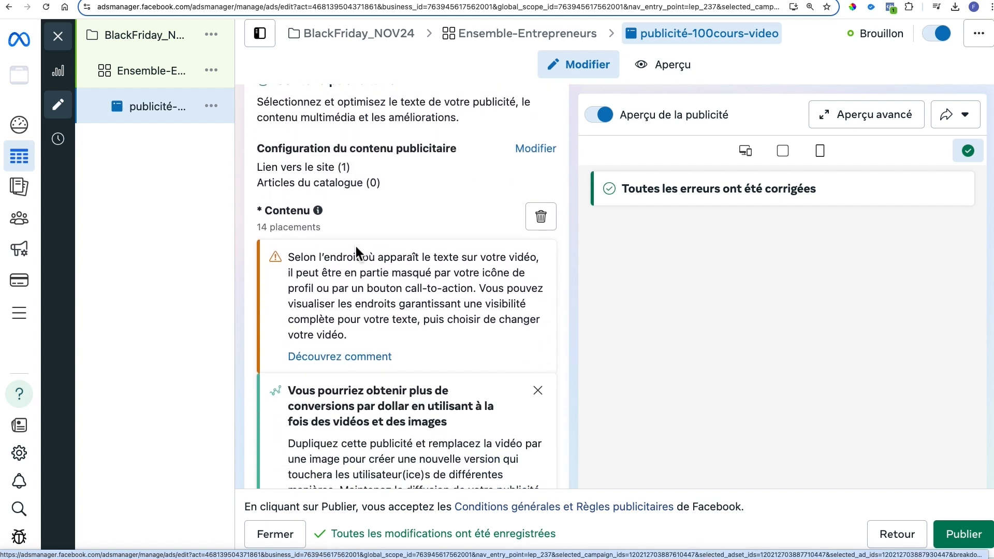
scroll(456, 372, "down", 1)
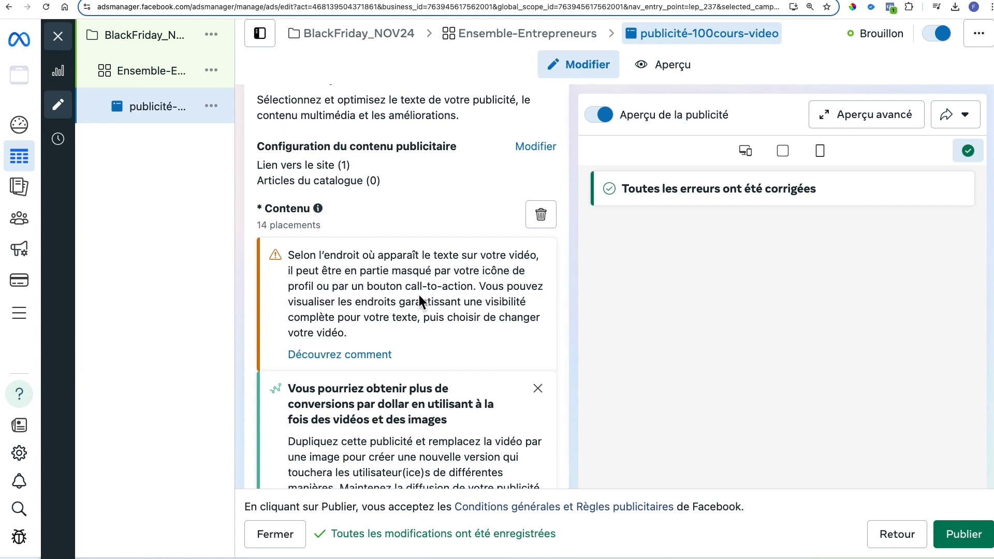
scroll(489, 326, "down", 2)
scroll(488, 325, "down", 5)
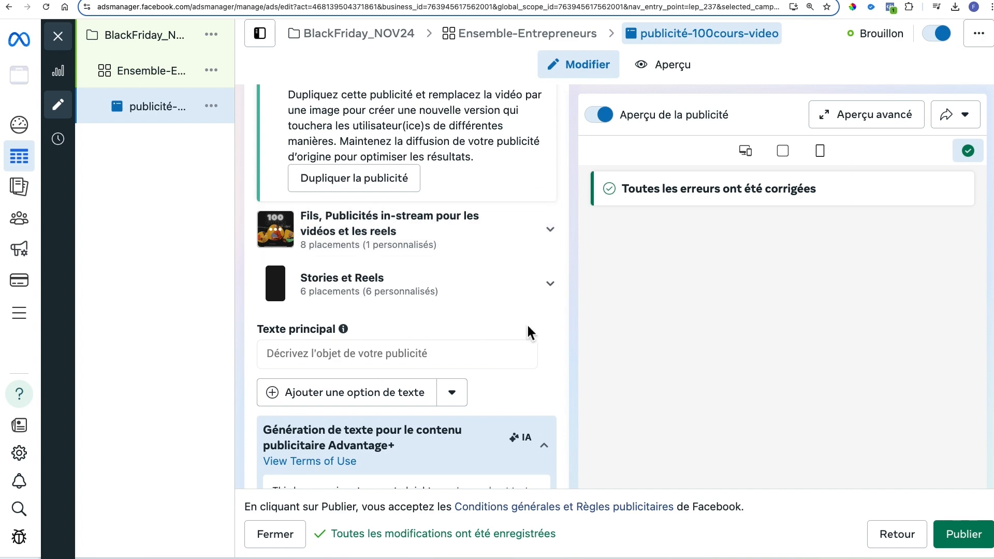
scroll(550, 314, "down", 4)
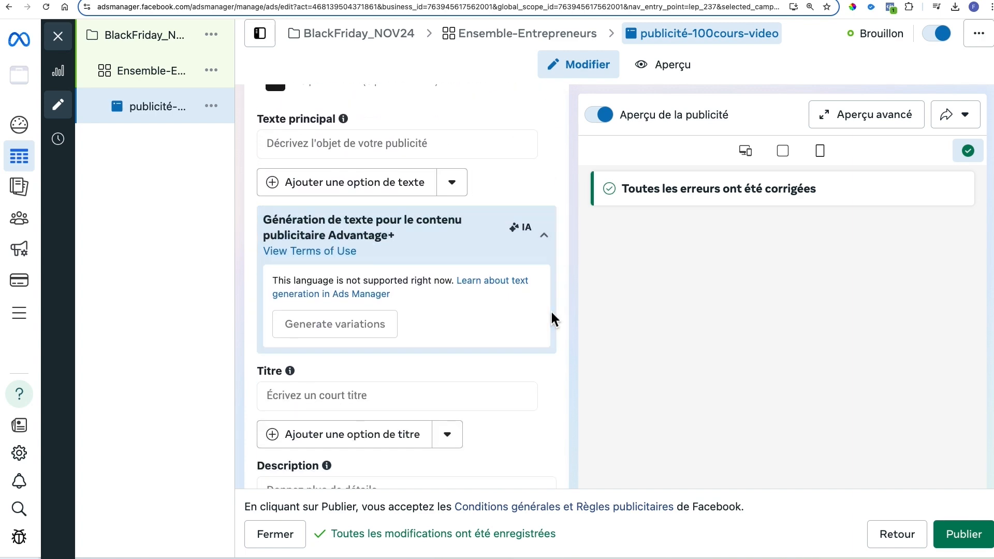
scroll(551, 312, "up", 3)
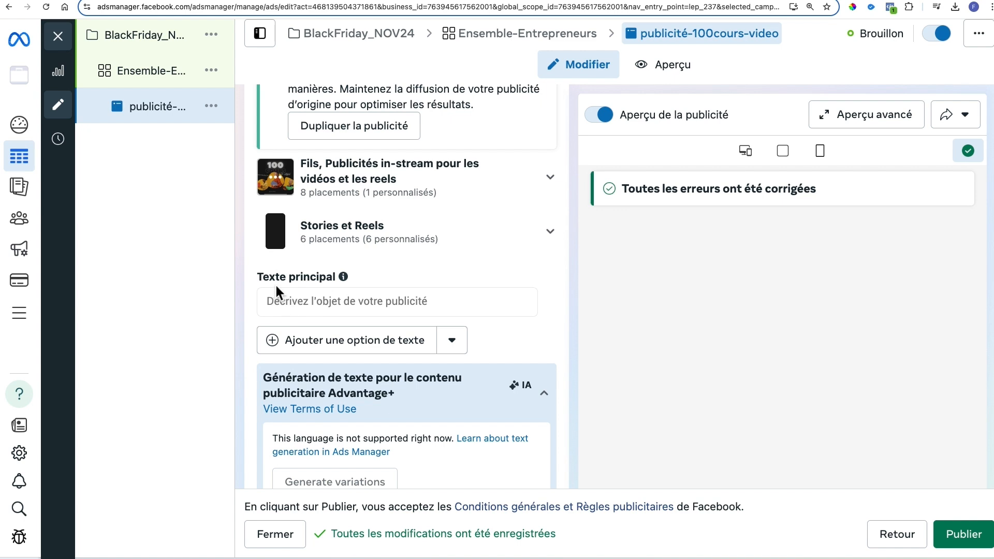
Copy the Publicité 1 description bullet points from ChatGPT into the ad's main text in Ads Manager, without the trailing blank line
left_click(337, 300)
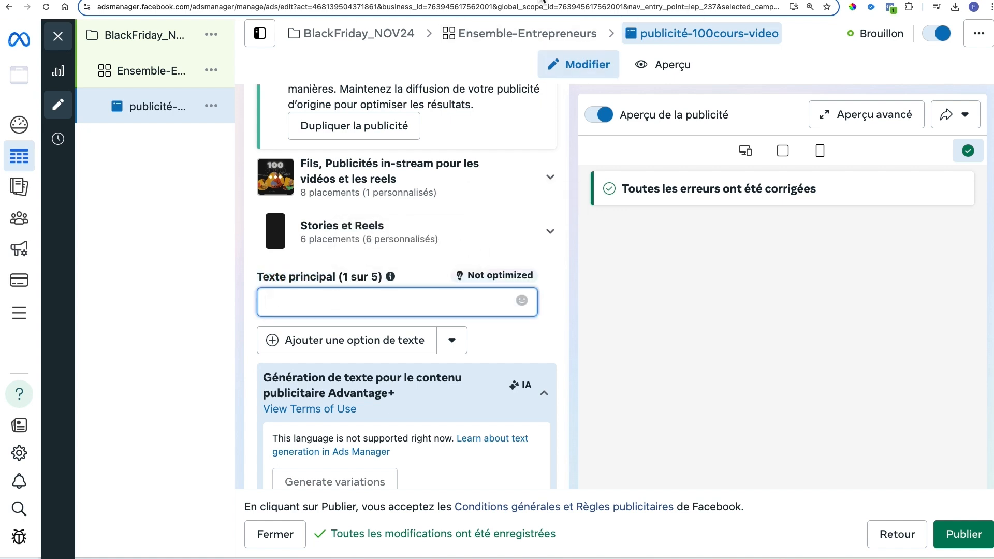
left_click(451, 0)
right_click(316, 211)
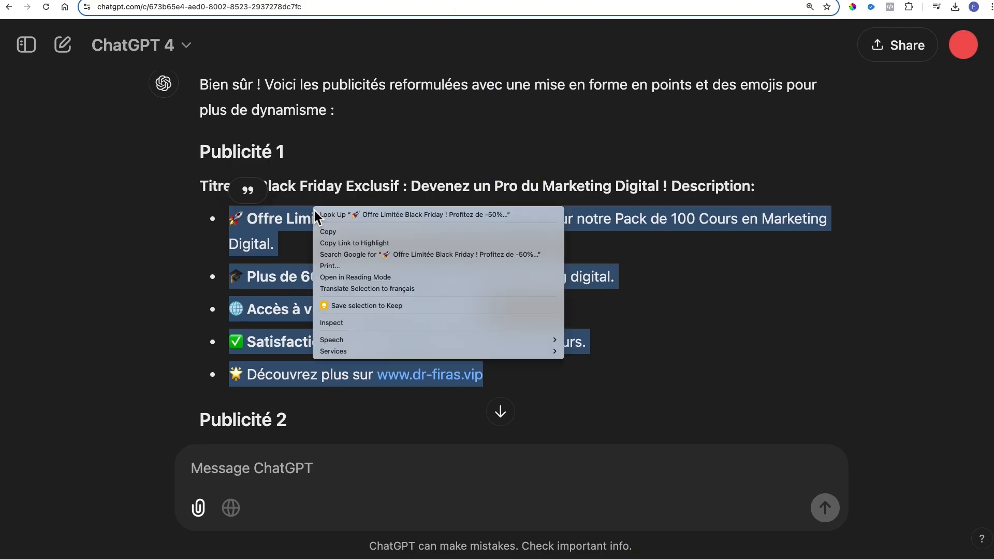
left_click(356, 231)
left_click(173, 1)
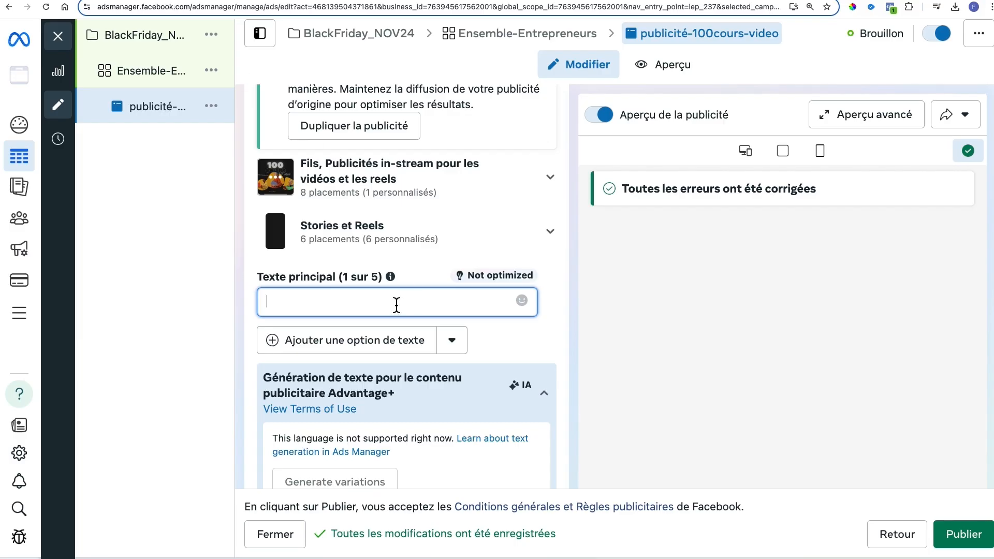
key("super+v")
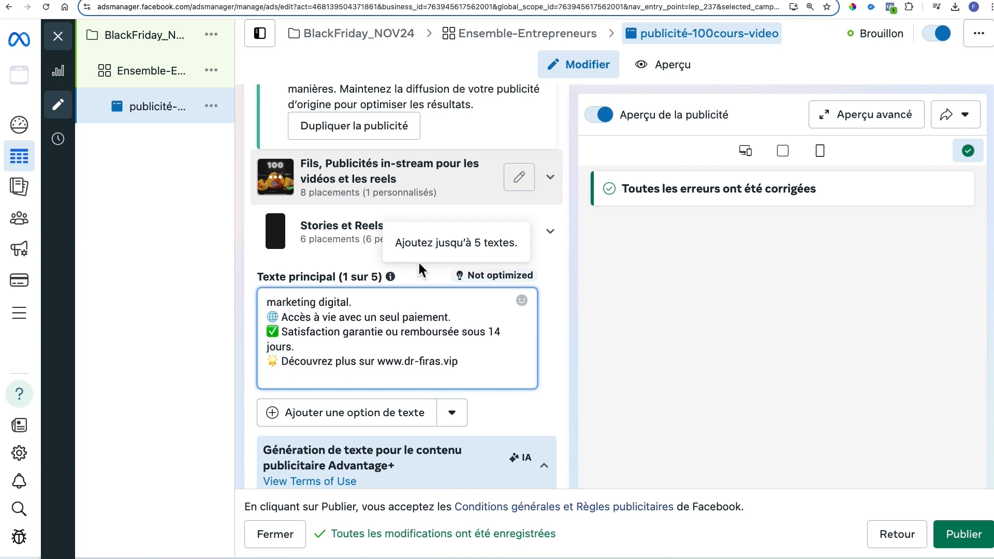
left_click(476, 366)
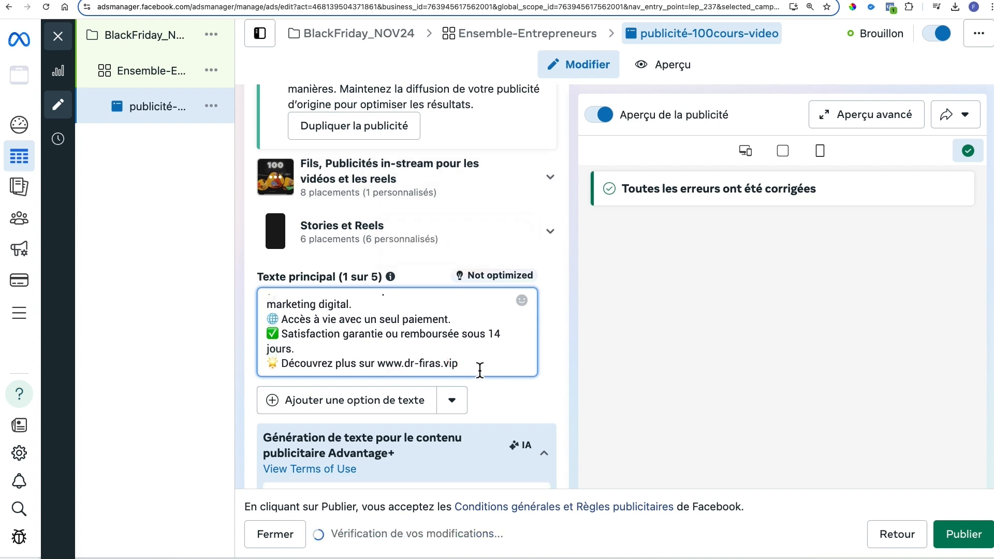
Copy "🔥 Black Friday Exclusif" from the Publicité 1 title in ChatGPT into the ad's title in Ads Manager
left_click(465, 0)
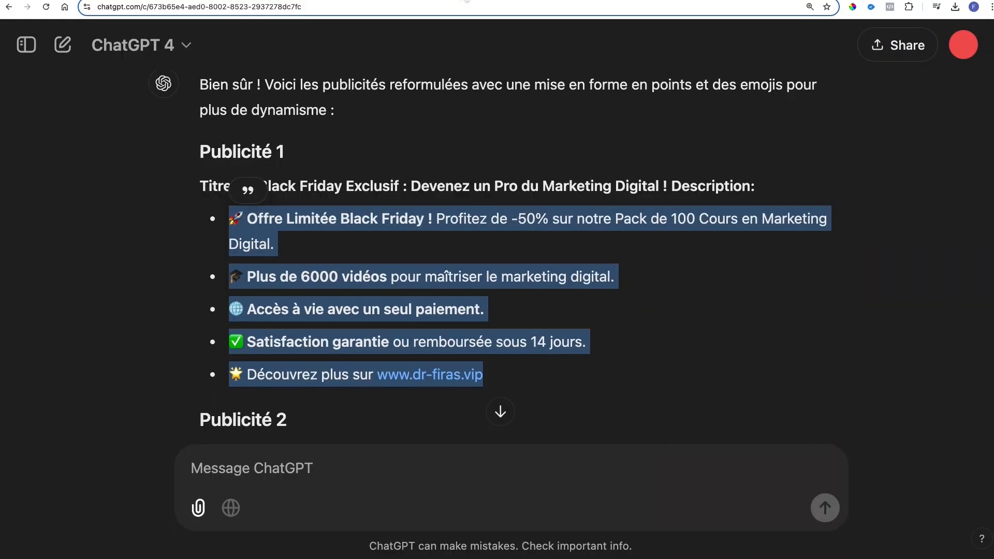
left_click(336, 195)
left_click_drag(259, 186, 401, 186)
key("super+c")
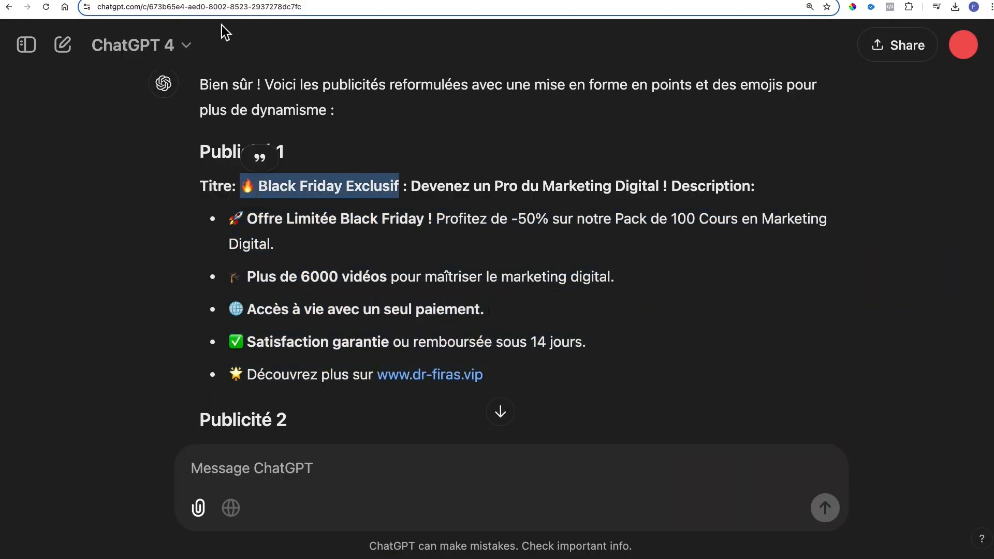
left_click(158, 1)
scroll(314, 313, "down", 4)
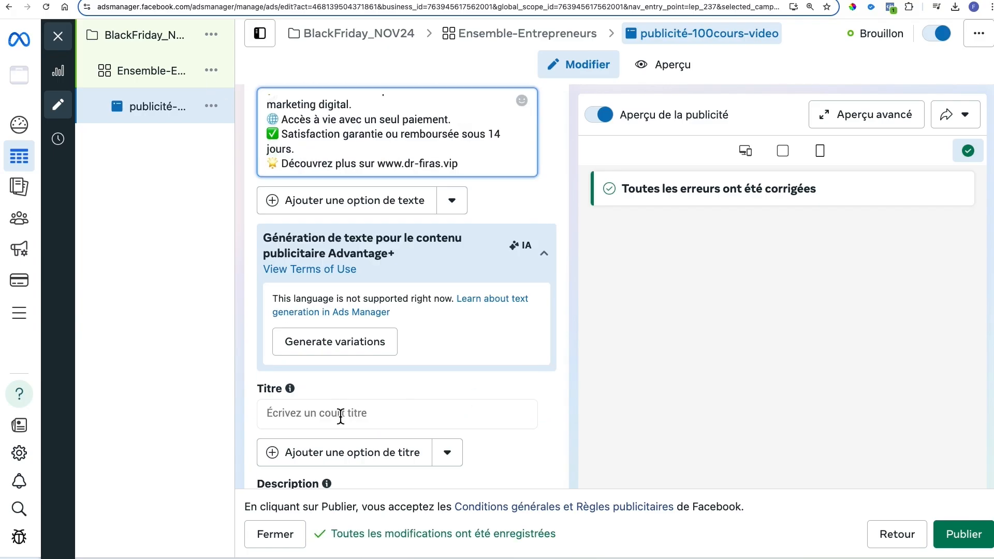
left_click(339, 414)
key("super+v")
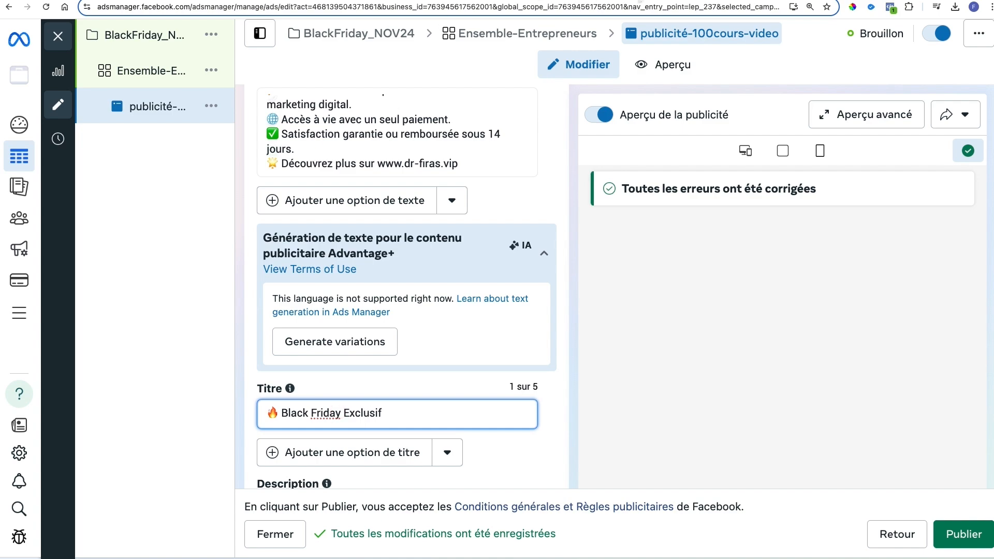
Copy "Devenez un Pro du Marketing Digital !" from the ChatGPT title line into the ad's description in Ads Manager
left_click(449, 1)
mouse_move(411, 187)
left_mouse_down()
mouse_move(678, 177)
mouse_move(659, 196)
mouse_move(668, 194)
mouse_move(412, 195)
left_mouse_up()
key("super+c")
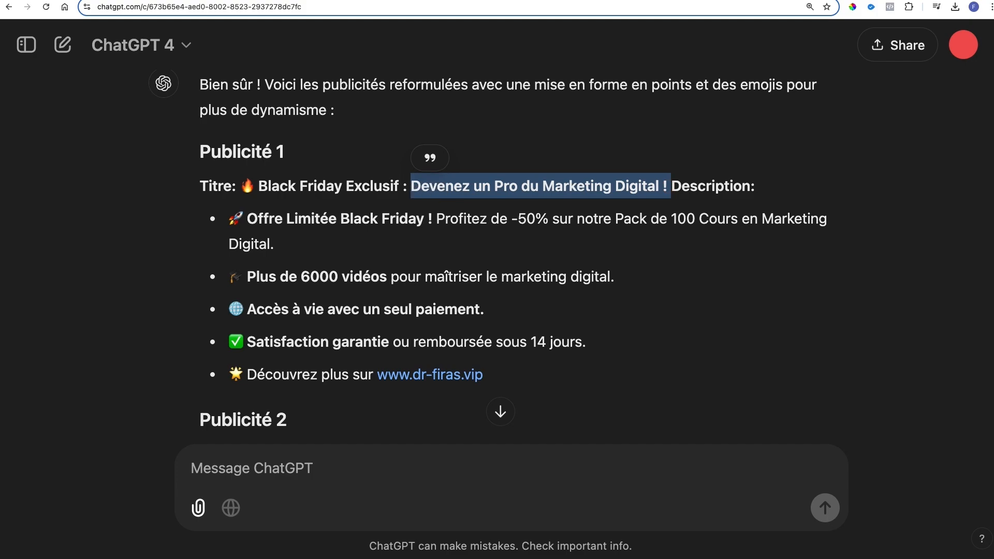
left_click(139, 2)
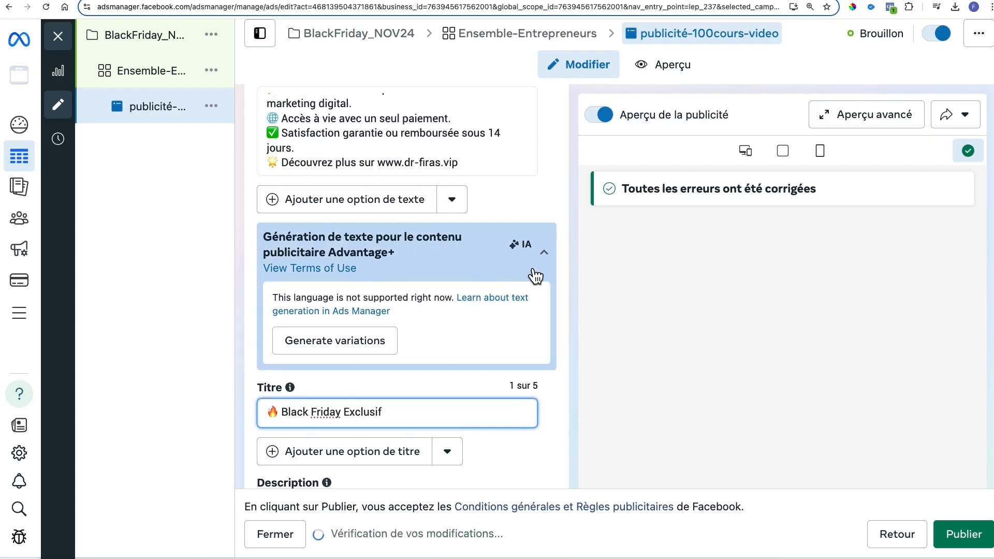
scroll(501, 275, "down", 3)
left_click(396, 376)
key("super+v")
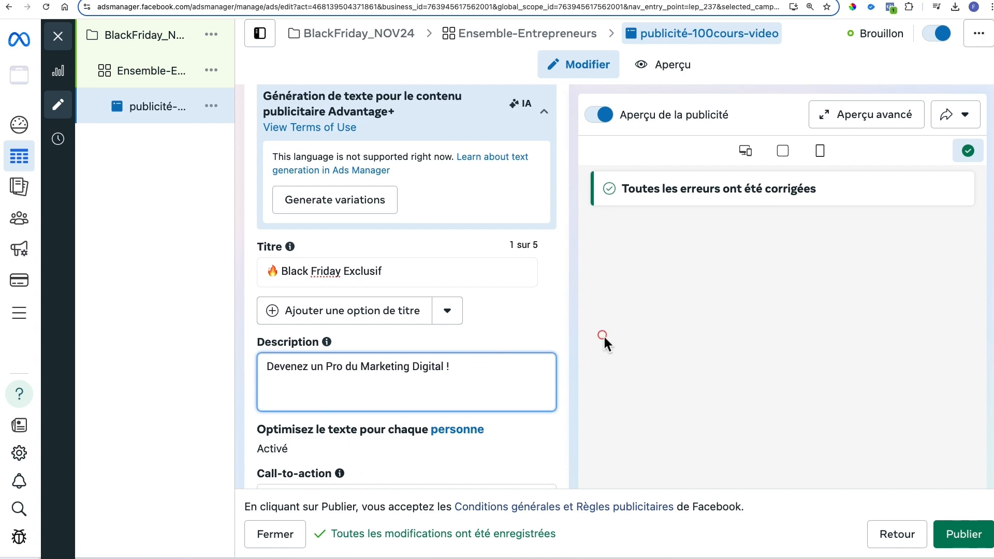
Set the ad's call-to-action to "Profiter de l'offre"
scroll(564, 360, "down", 5)
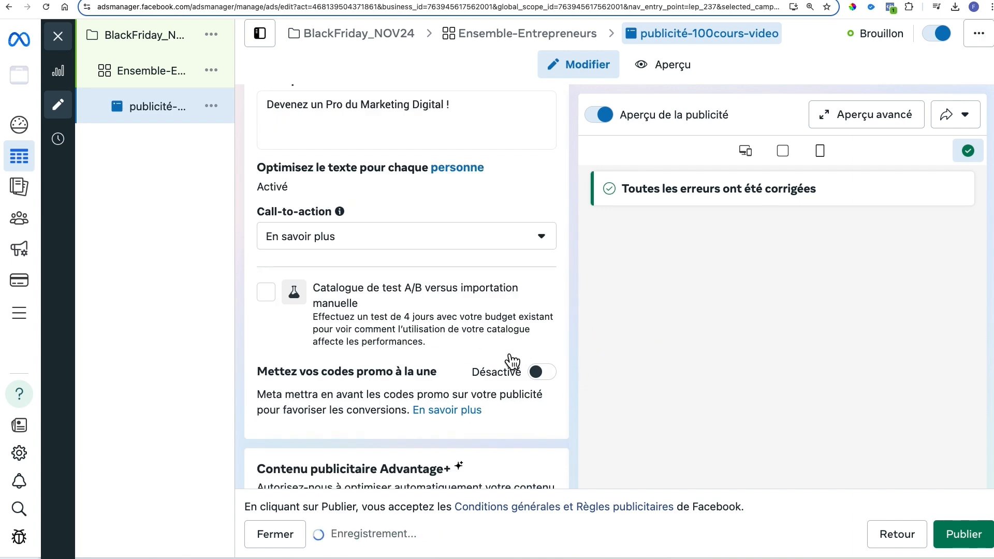
scroll(512, 360, "up", 2)
left_click(362, 322)
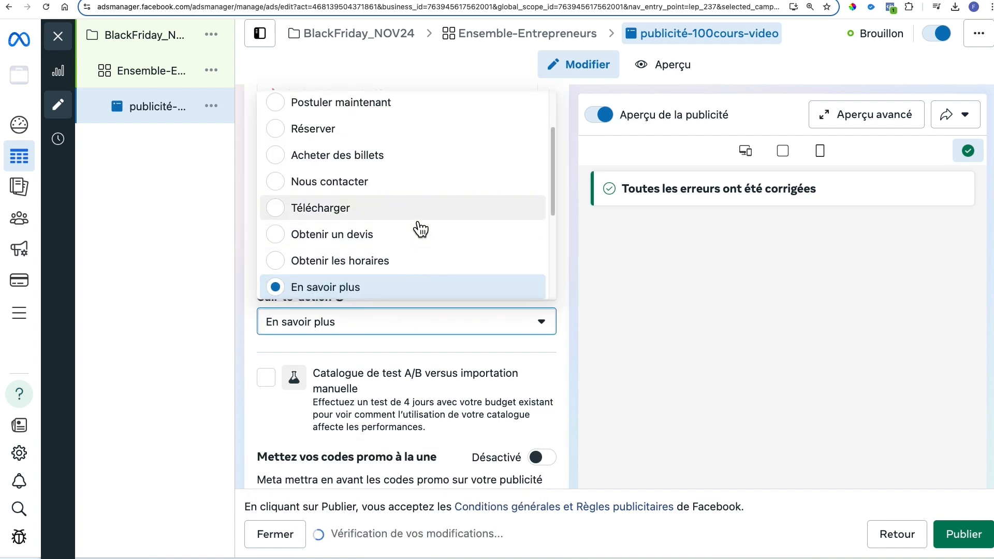
scroll(420, 229, "up", 1)
left_click(361, 105)
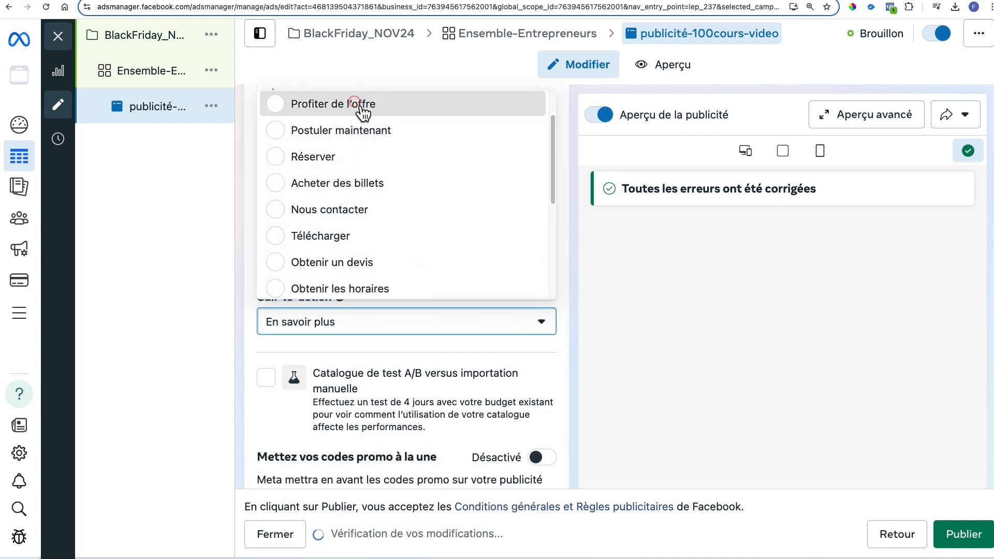
left_click(276, 106)
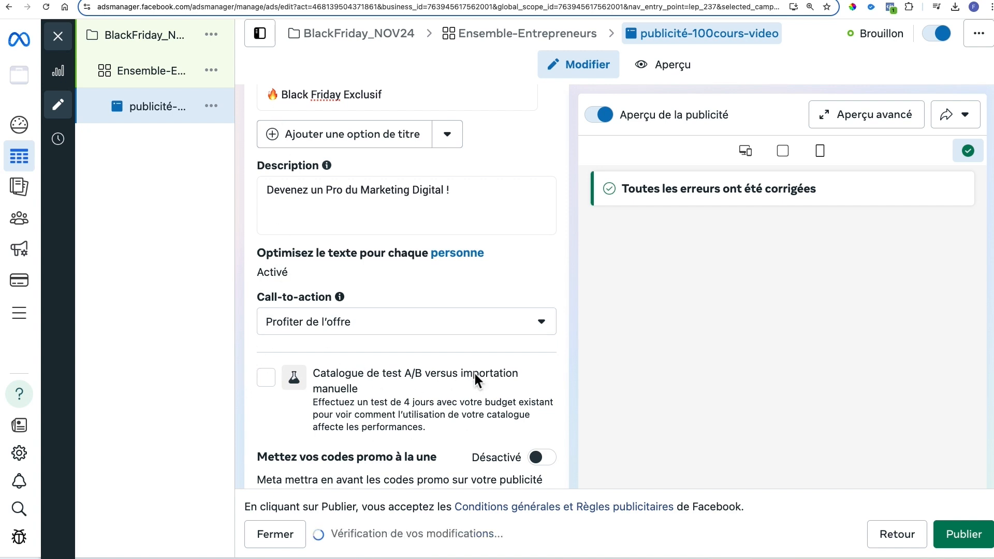
Review the Advantage+ creative enhancements and their previews, including Améliorer le CTA and the video filter, without saving any change
scroll(471, 370, "down", 3)
scroll(426, 346, "down", 1)
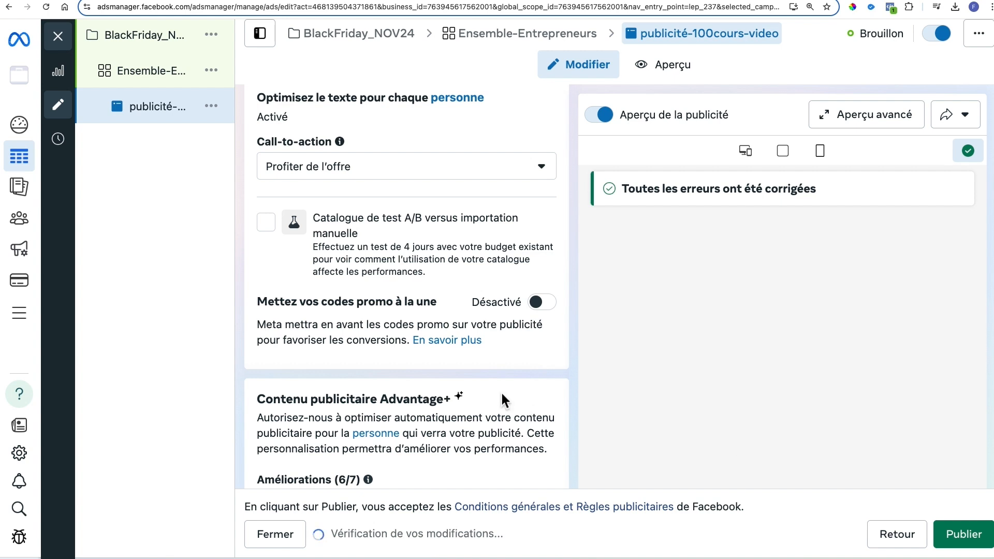
scroll(568, 382, "down", 5)
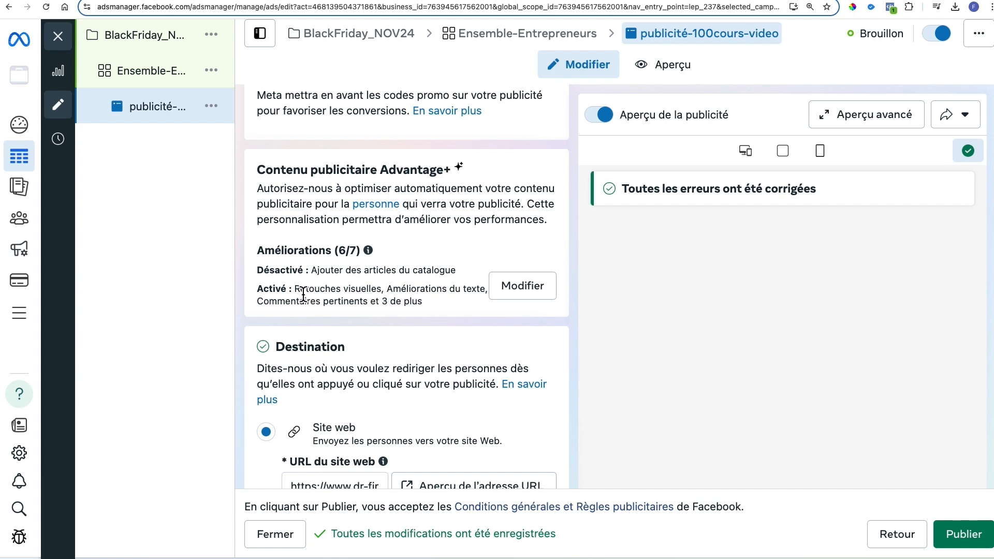
left_click_drag(298, 294, 411, 303)
left_click(522, 287)
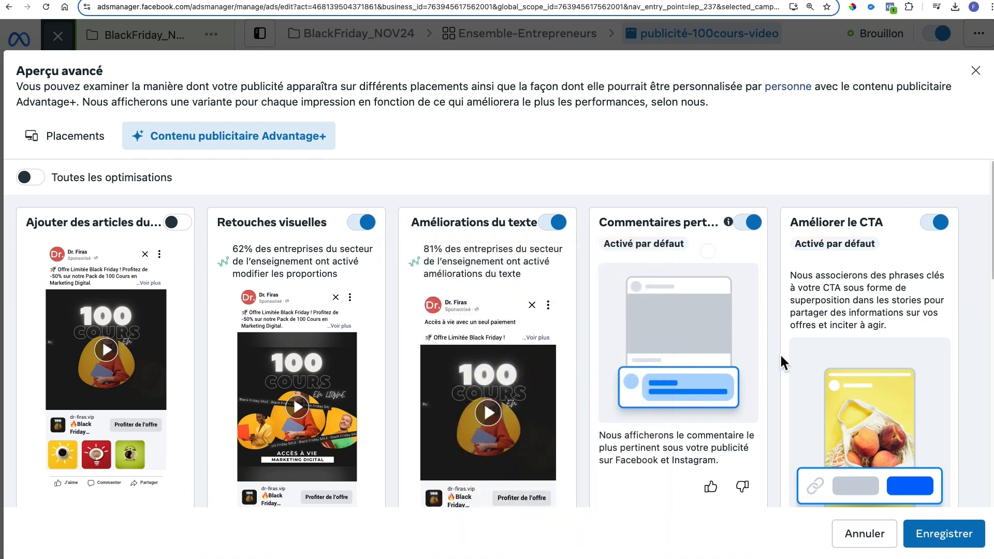
scroll(666, 415, "down", 1)
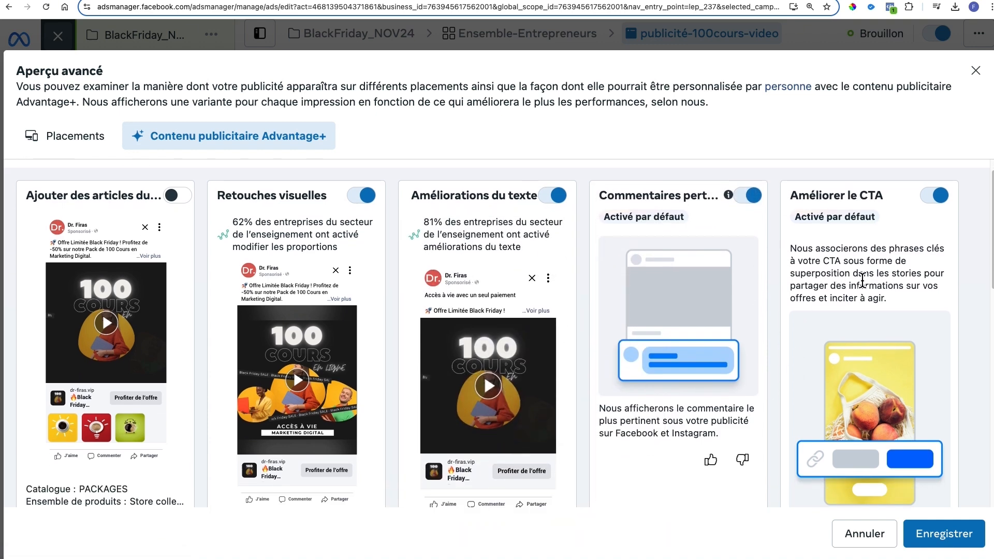
mouse_move(864, 198)
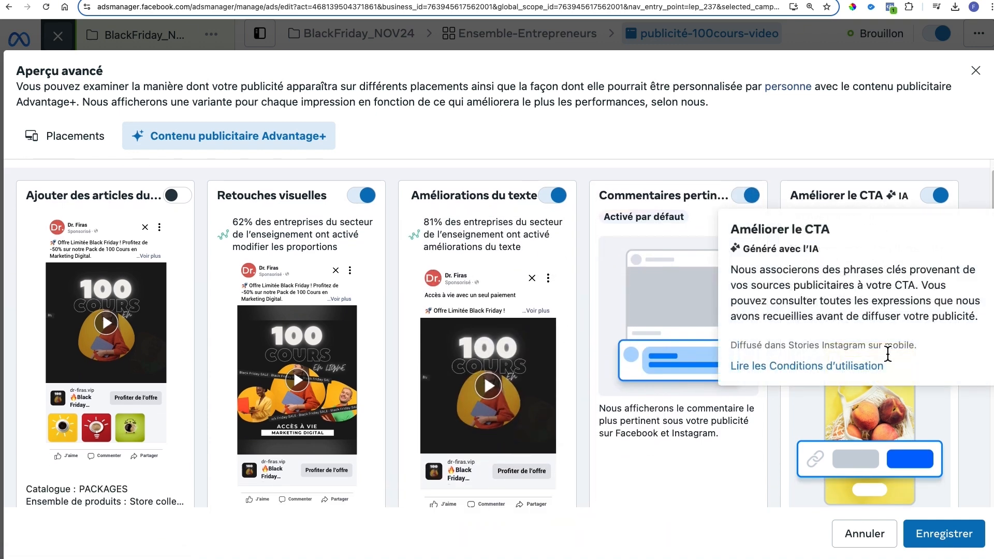
scroll(730, 424, "down", 8)
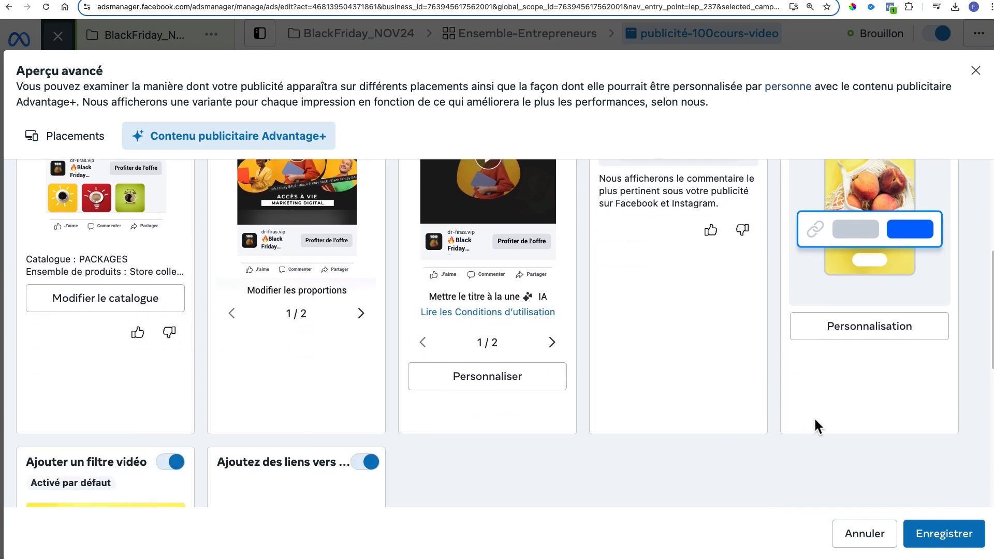
scroll(814, 419, "down", 3)
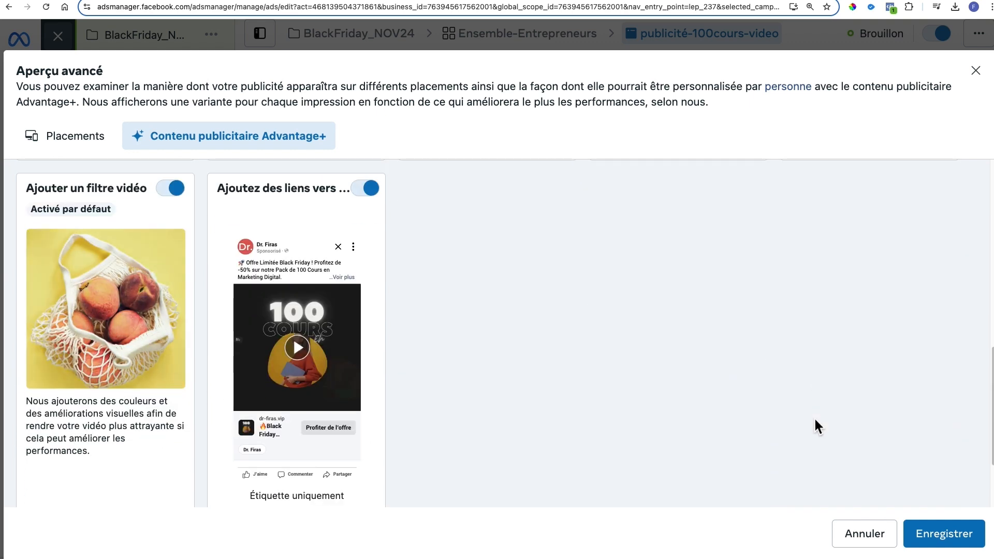
scroll(813, 425, "up", 10)
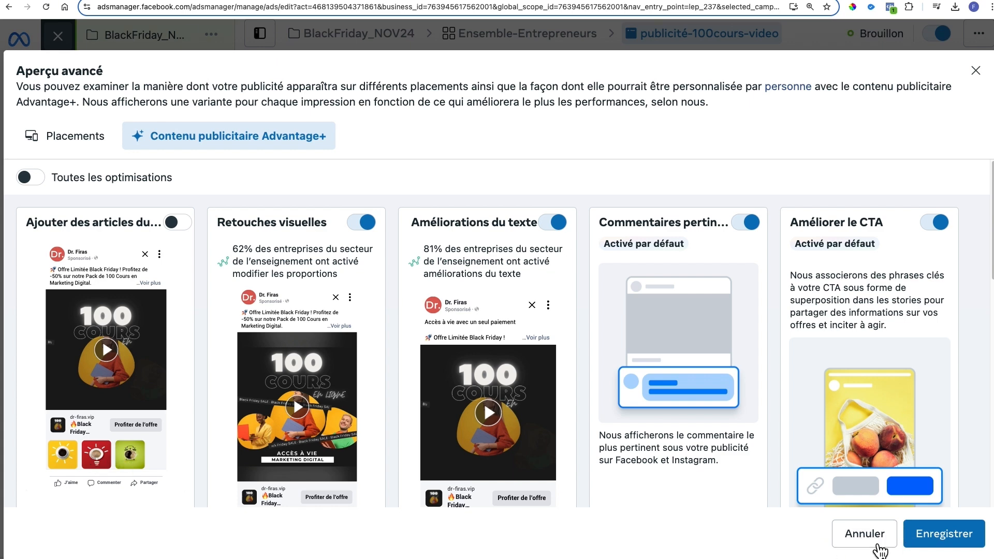
left_click(875, 538)
scroll(410, 240, "down", 3)
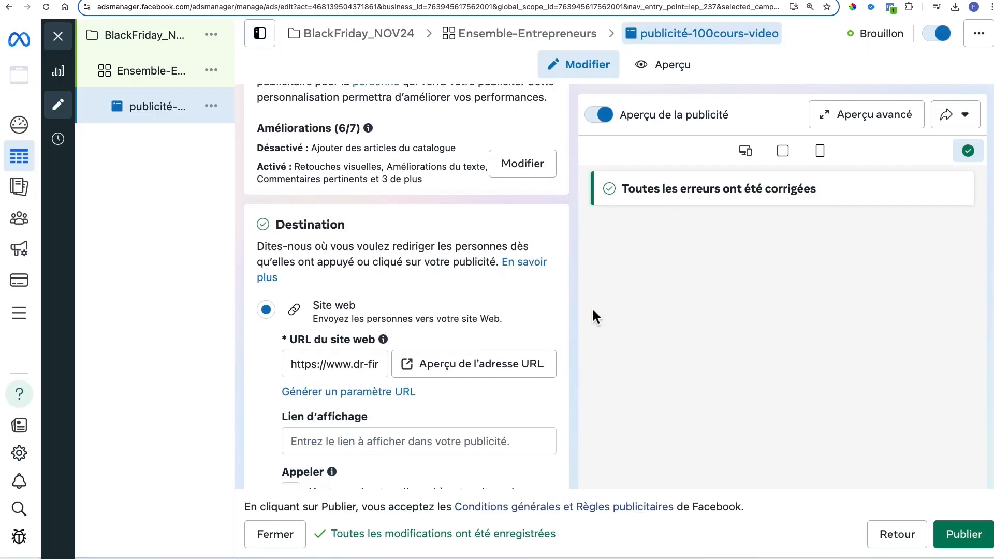
Review the ad's website destination, optional event details and Suivi tracking settings
scroll(529, 415, "down", 4)
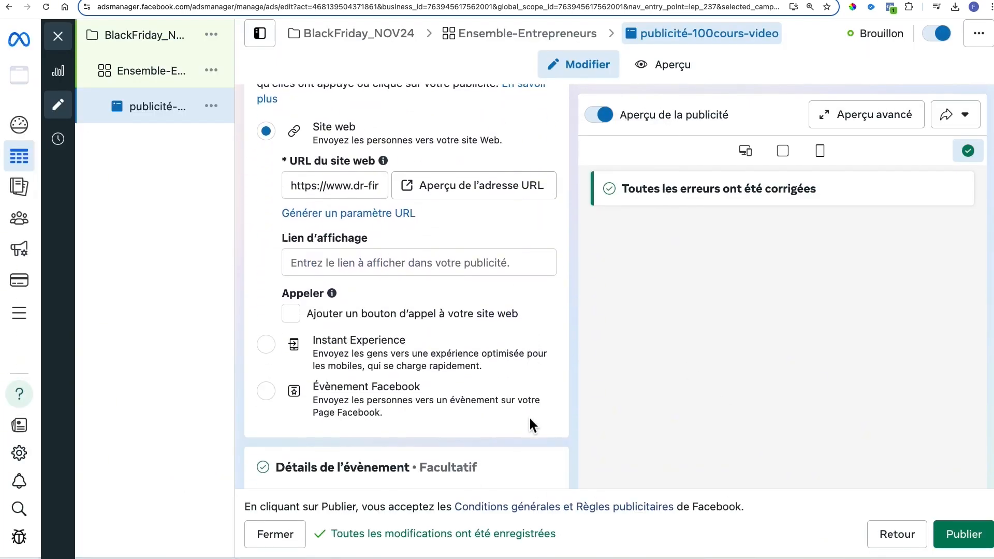
scroll(588, 417, "down", 5)
scroll(589, 417, "down", 7)
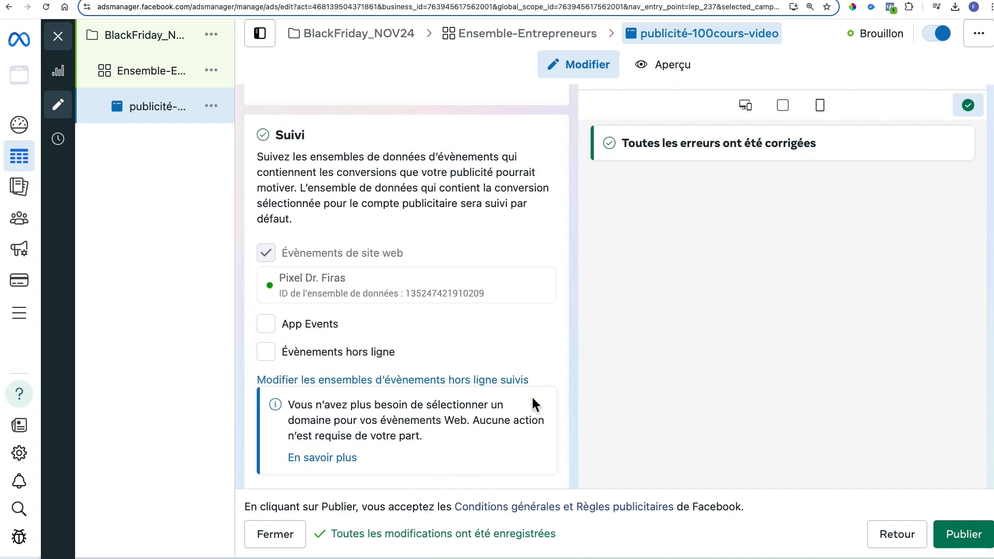
scroll(532, 393, "down", 2)
Show the ad preview for all 8 placements of the Fils, Publicités in-stream pour les vidéos et les reels group
scroll(532, 392, "up", 15)
scroll(532, 393, "up", 12)
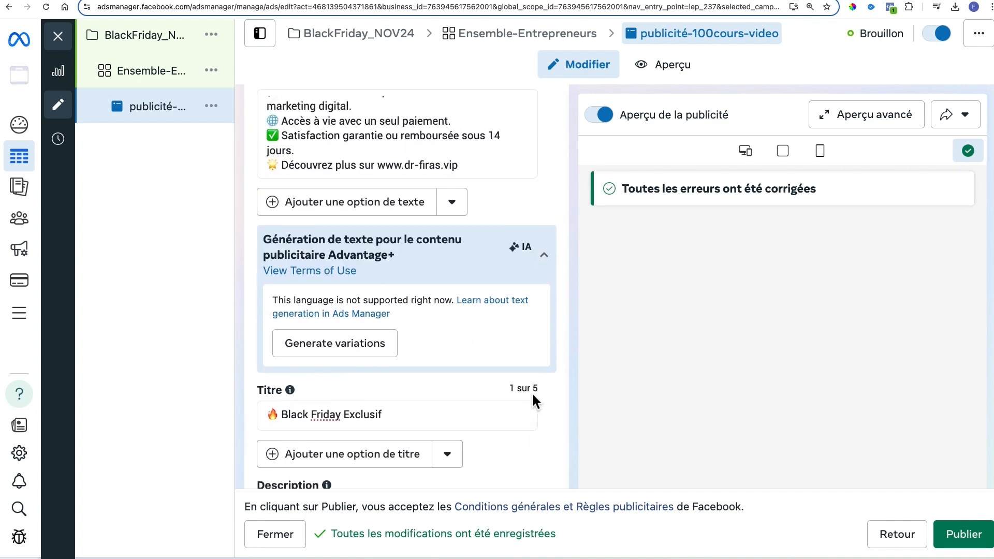
scroll(532, 392, "up", 8)
left_click(396, 341)
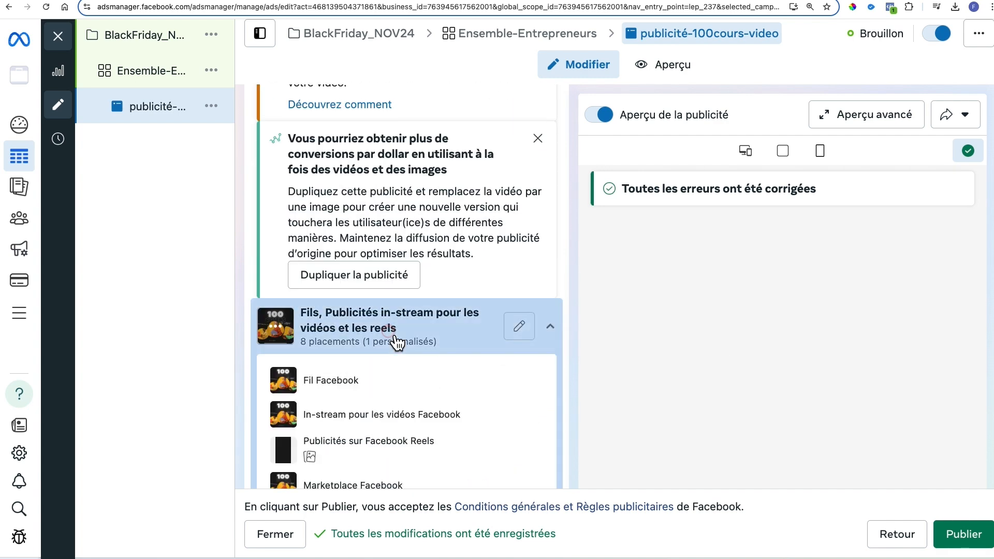
scroll(415, 361, "down", 2)
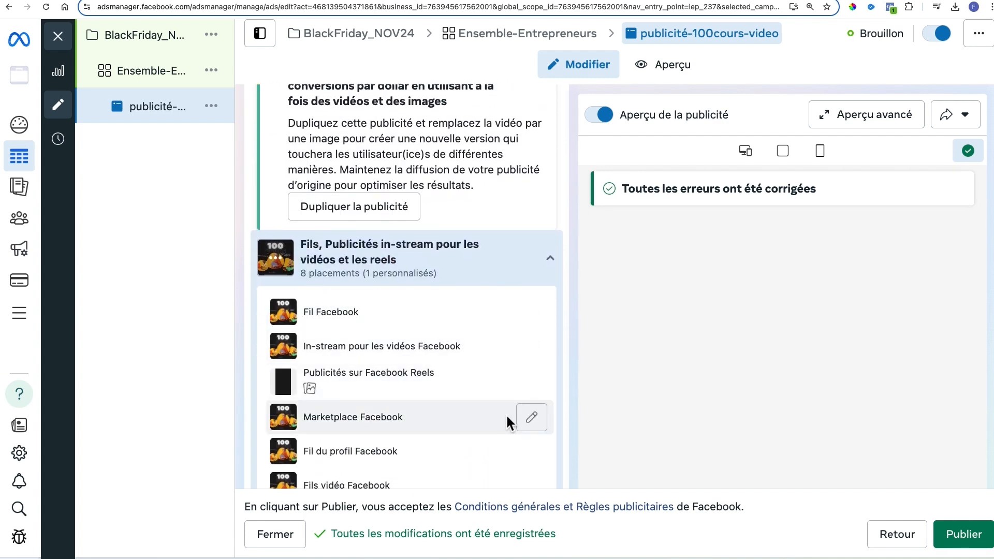
scroll(504, 410, "down", 4)
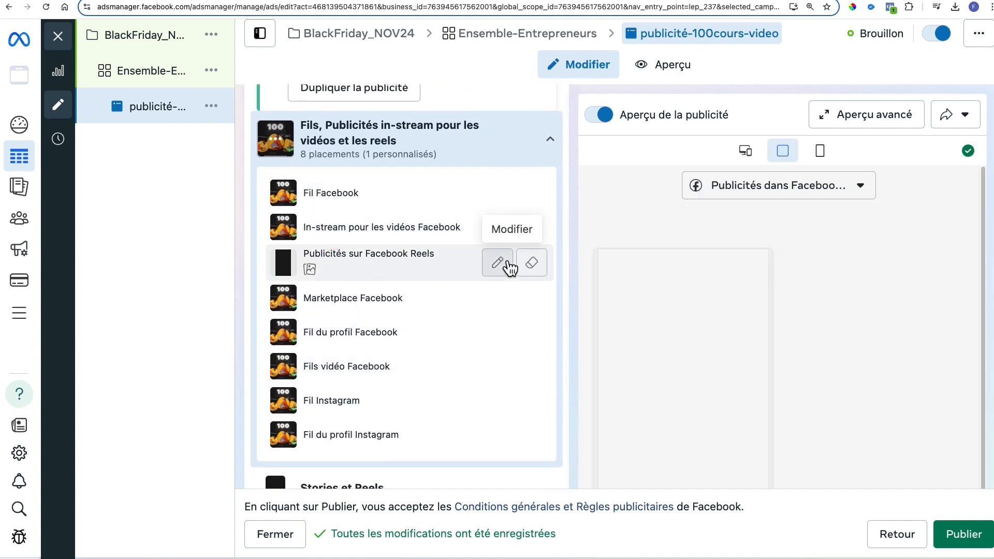
left_click(355, 227)
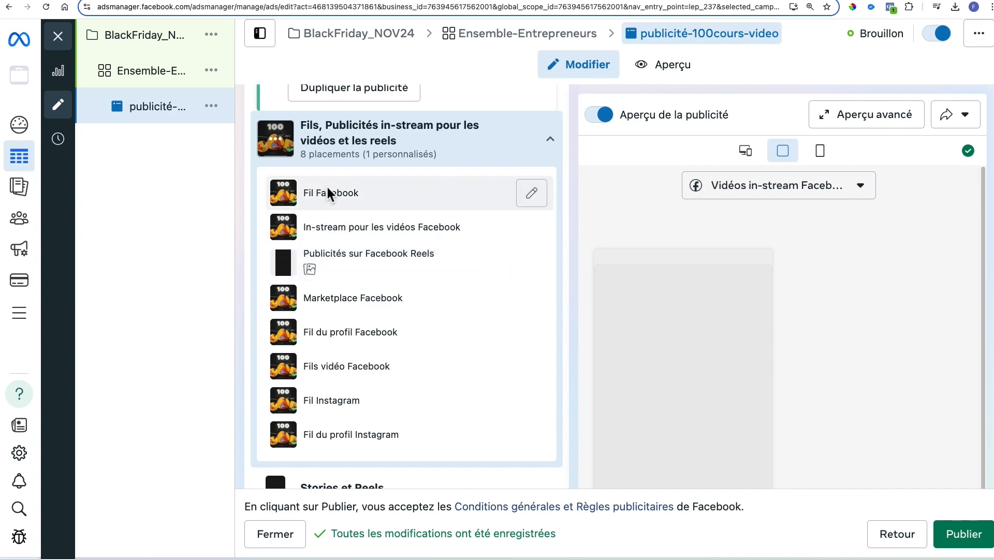
left_click(792, 185)
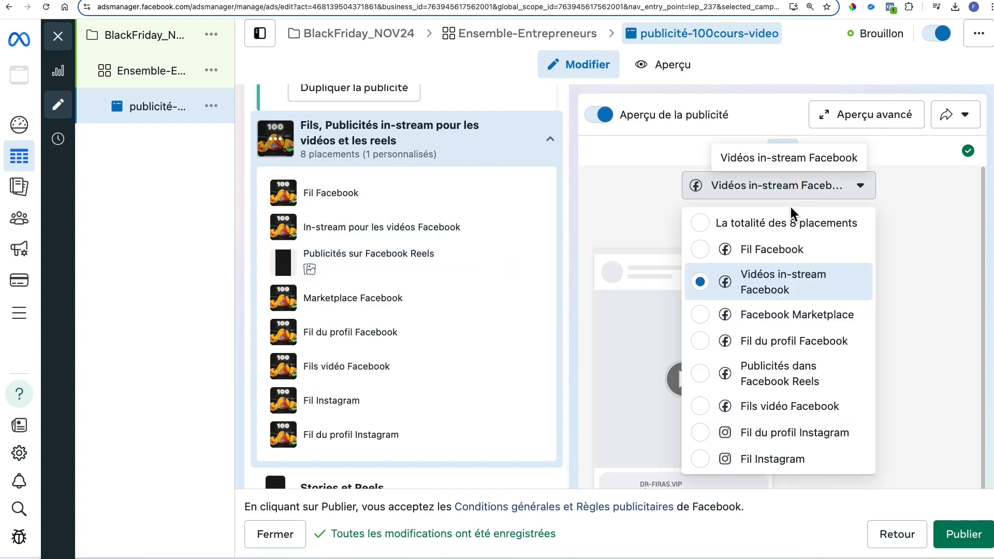
left_click(718, 228)
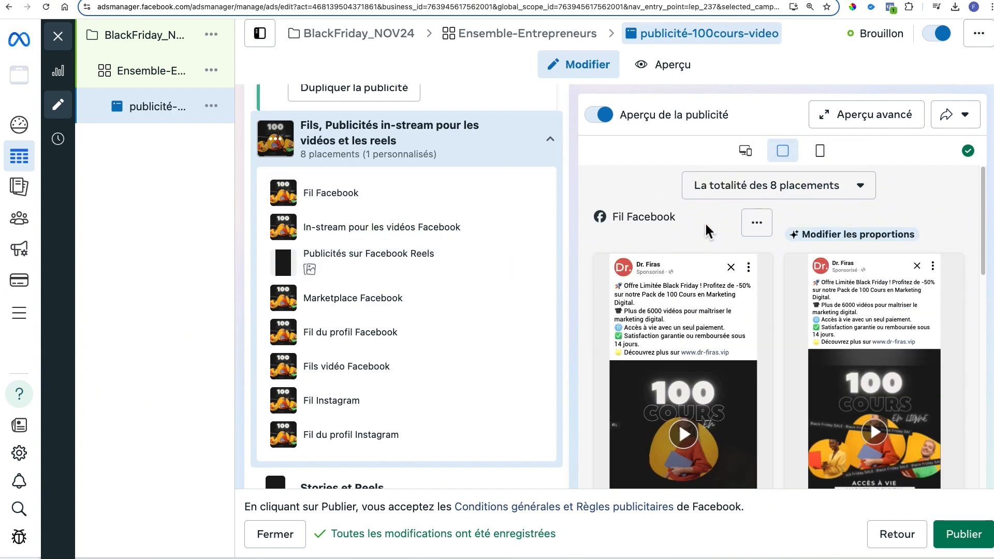
Examine how the ad renders across the Facebook and Instagram feed, Reels and in-stream placement previews
scroll(977, 228, "down", 5)
scroll(977, 230, "down", 8)
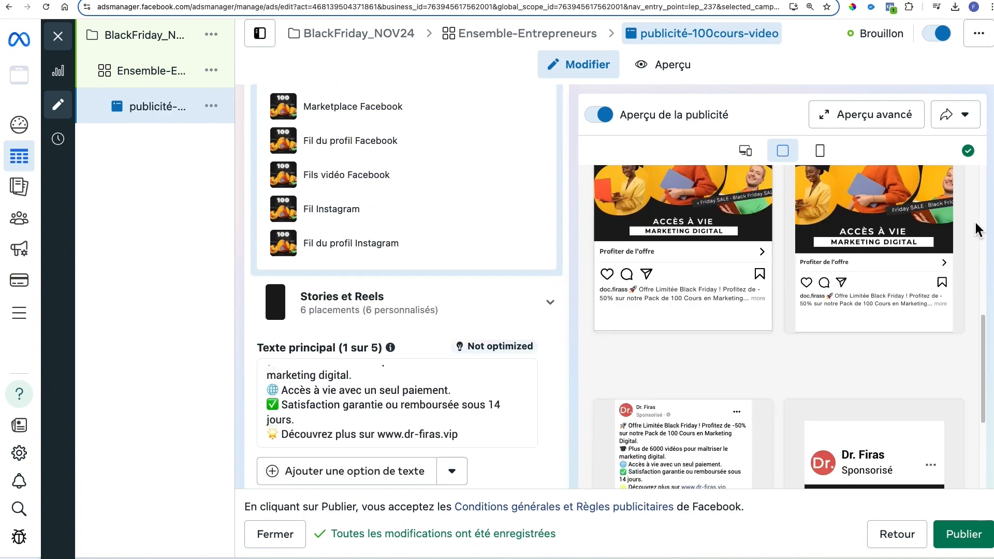
scroll(977, 230, "down", 6)
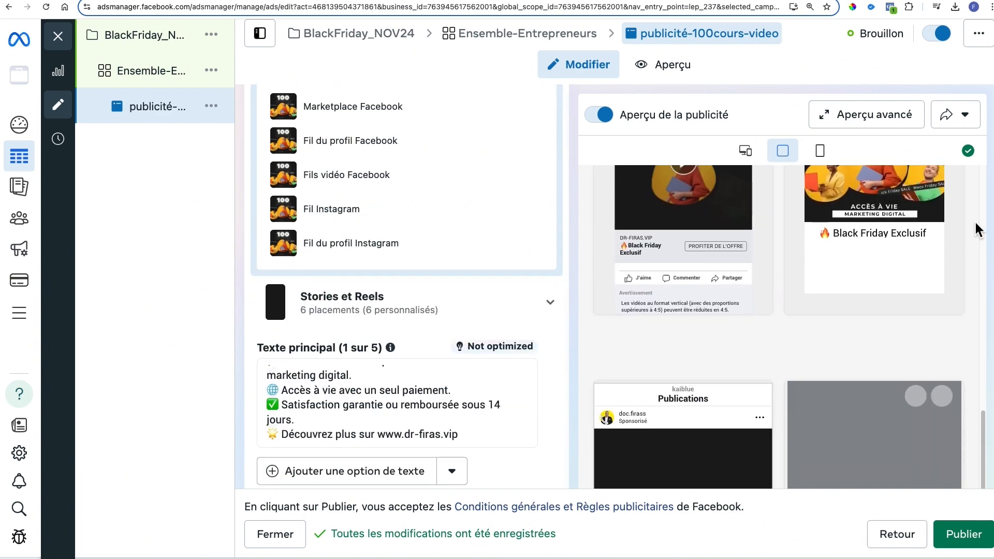
scroll(977, 229, "down", 3)
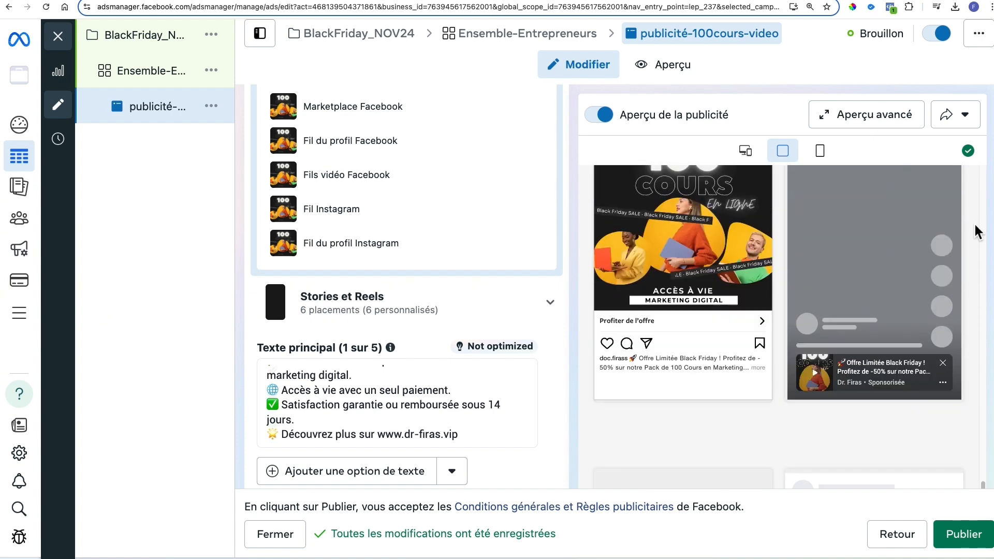
scroll(910, 312, "down", 4)
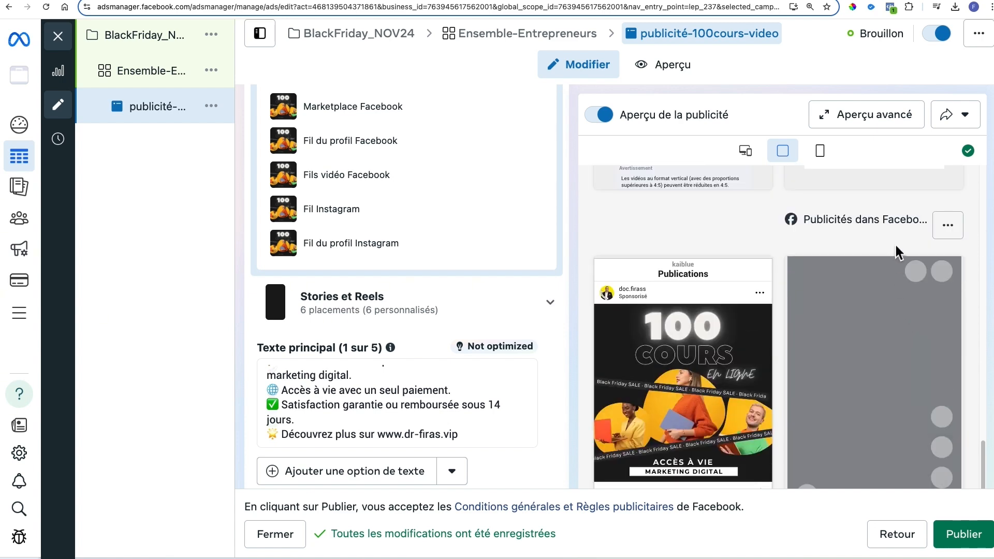
scroll(892, 279, "down", 5)
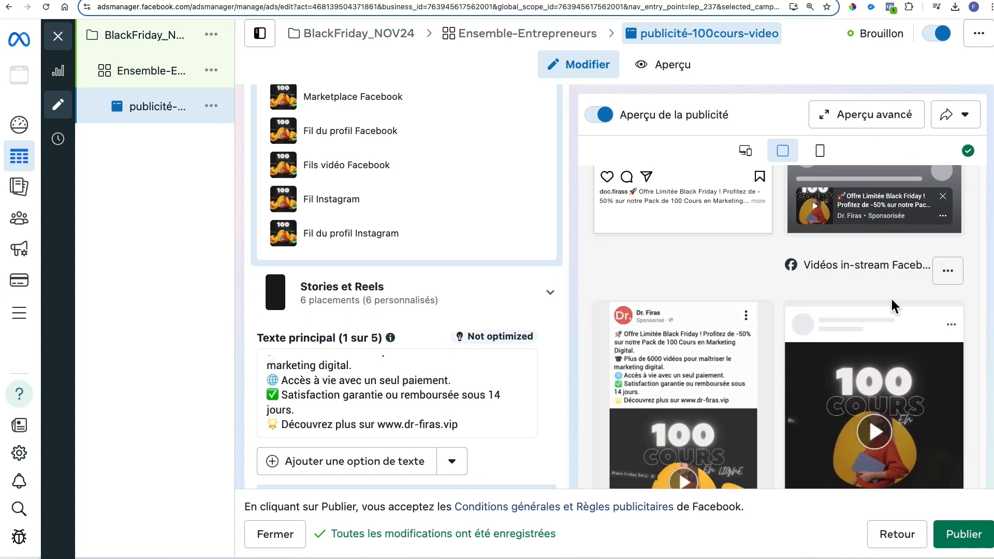
scroll(902, 292, "up", 4)
scroll(856, 328, "down", 1)
scroll(856, 328, "down", 4)
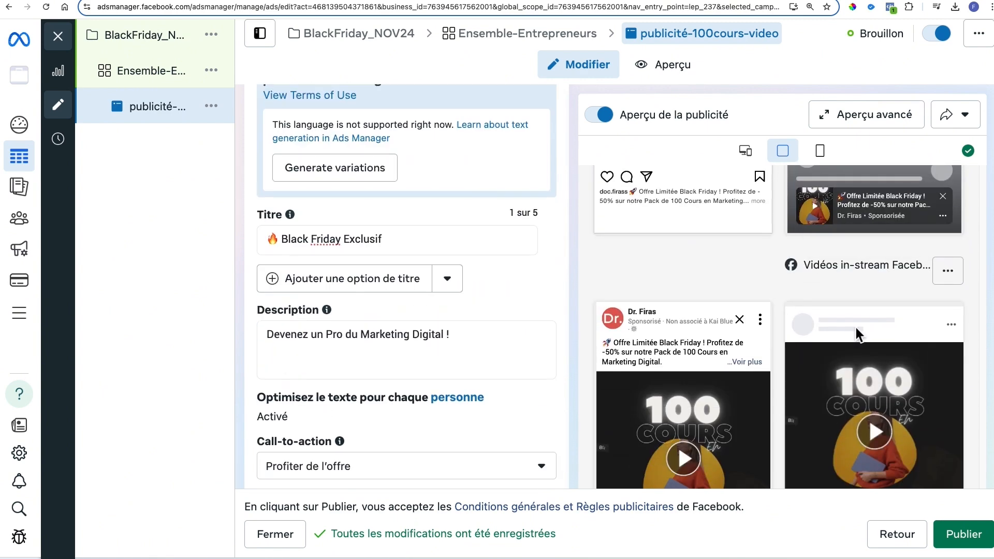
Inspect the customised media and refreshed preview of the Publicités sur Facebook Reels placement, then cancel without saving
scroll(387, 316, "up", 1)
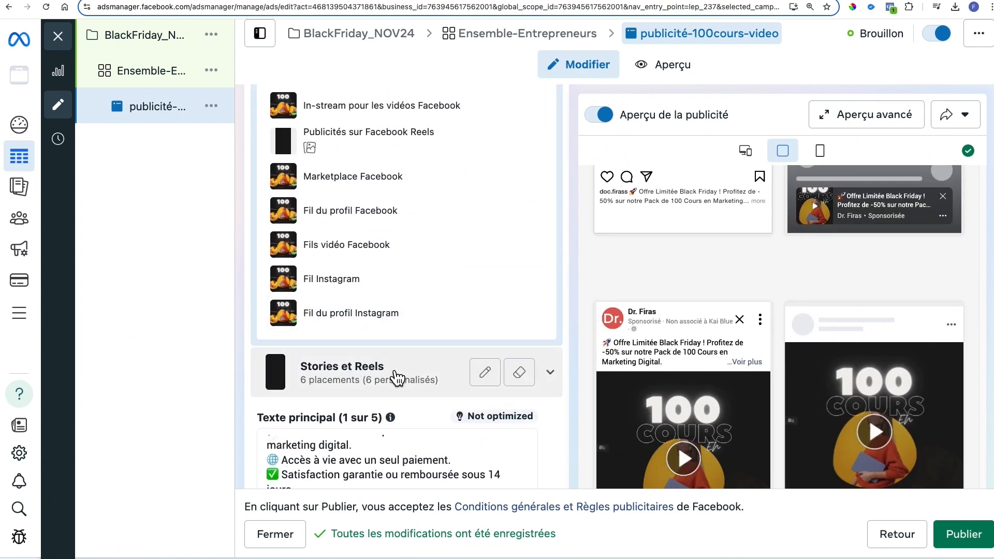
scroll(375, 317, "up", 1)
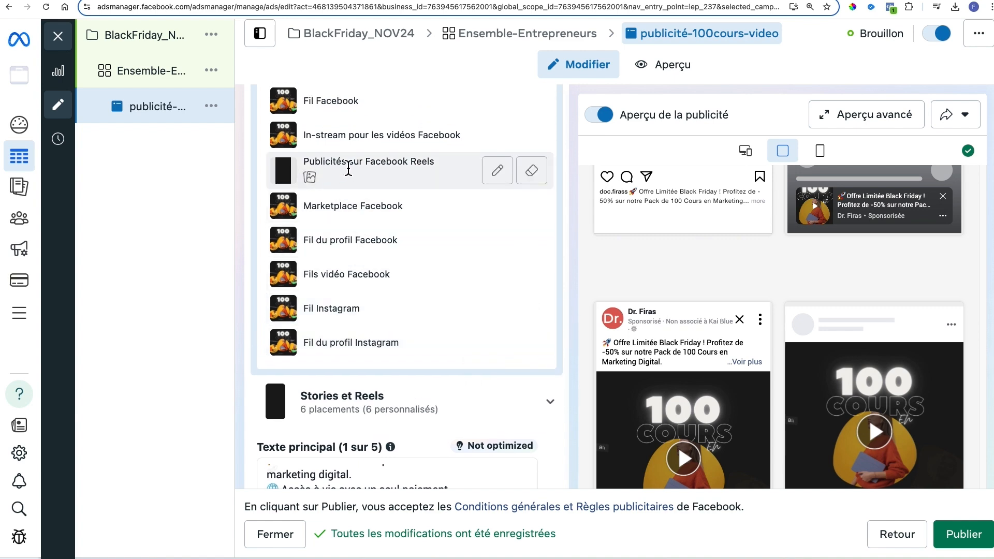
left_click_drag(372, 165, 429, 162)
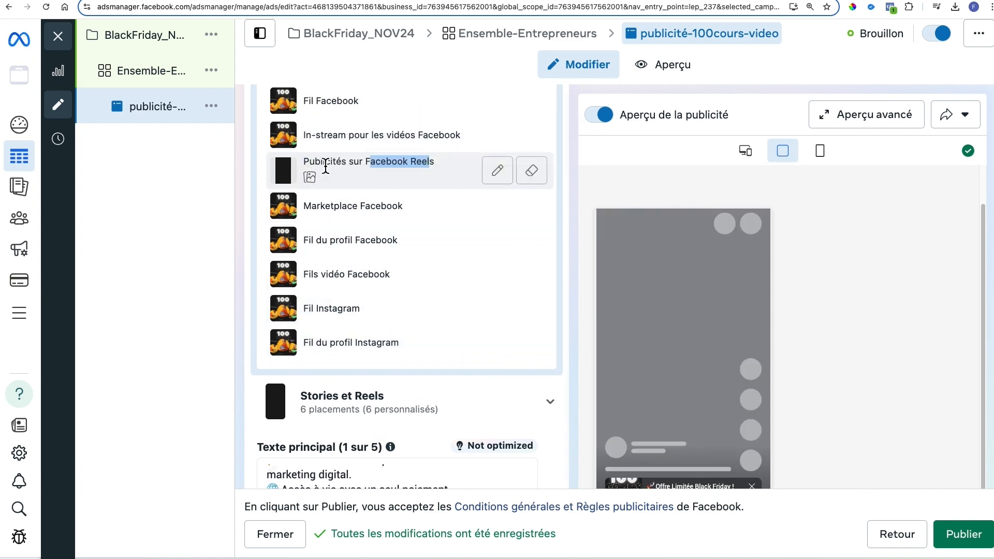
mouse_move(312, 178)
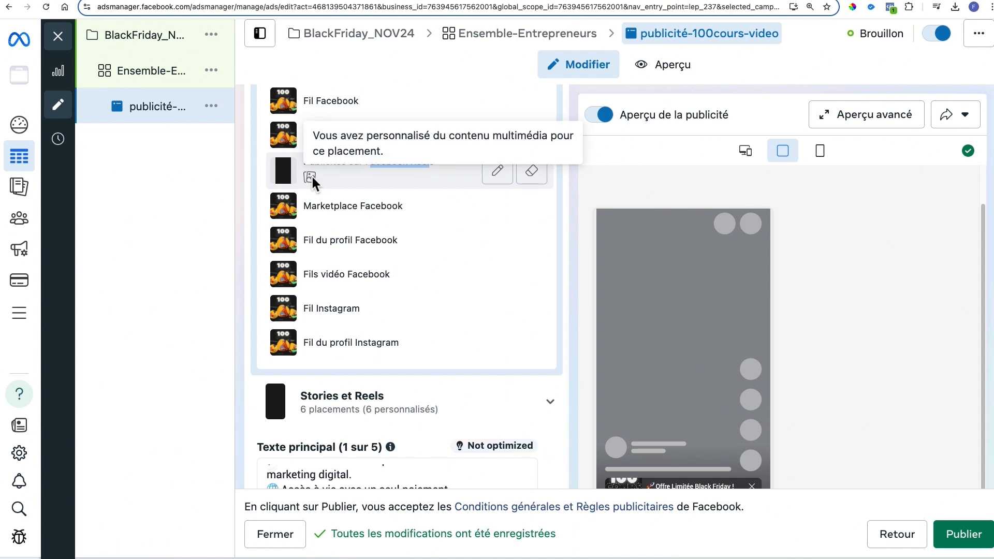
left_click(496, 173)
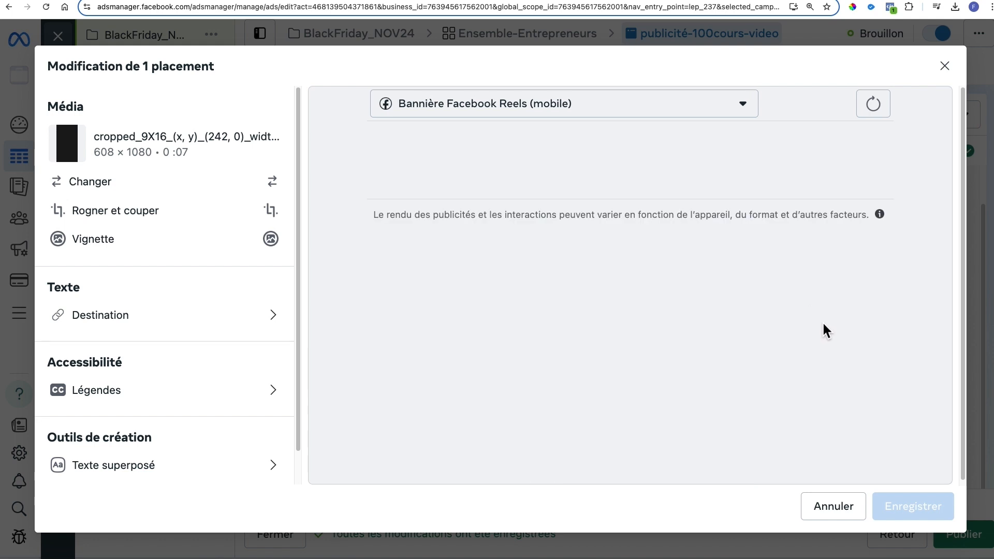
scroll(828, 315, "down", 3)
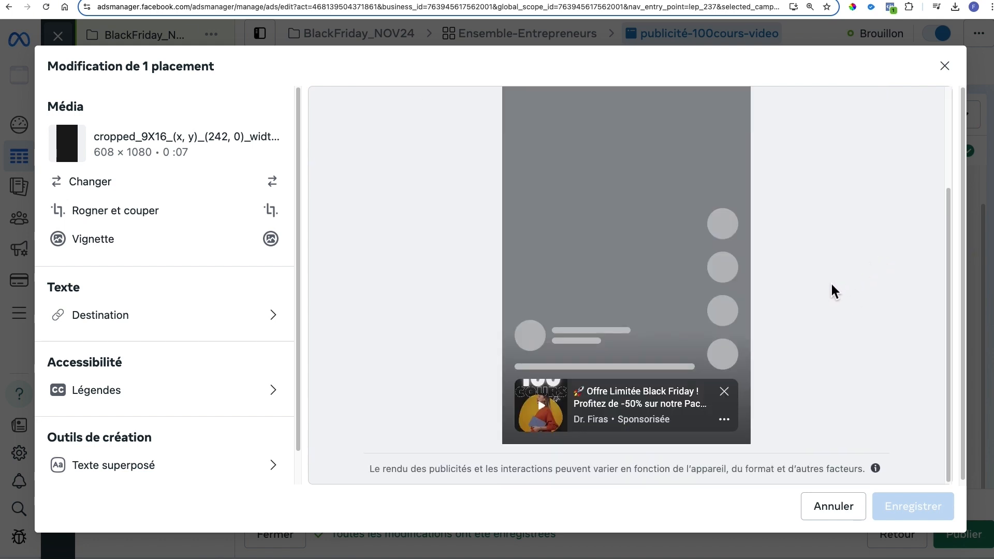
scroll(836, 227, "up", 3)
left_click(874, 105)
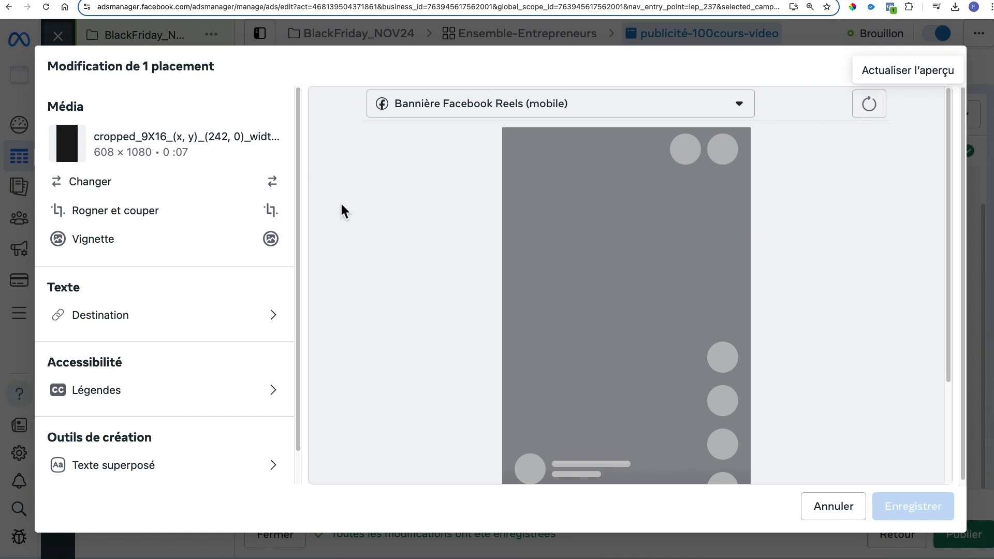
scroll(465, 319, "down", 3)
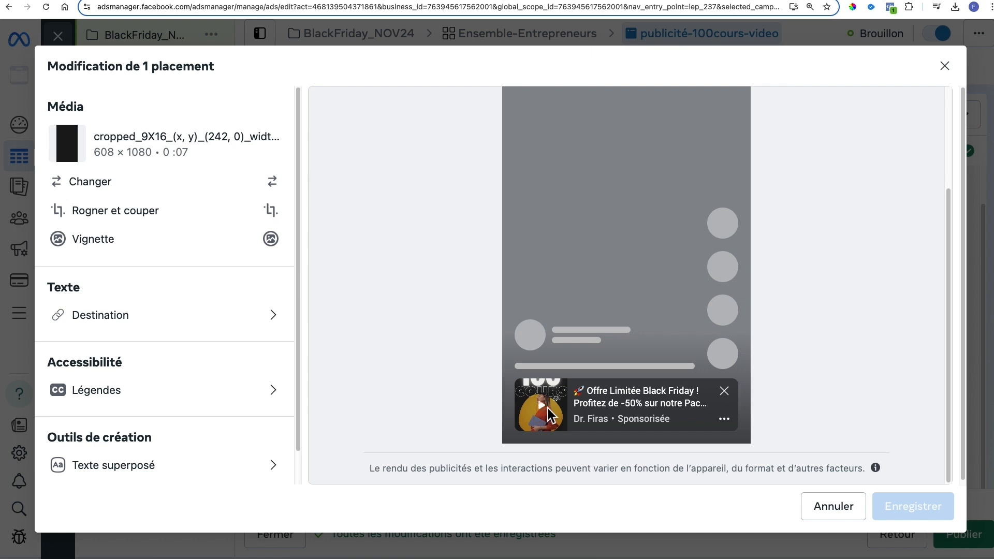
left_click(842, 510)
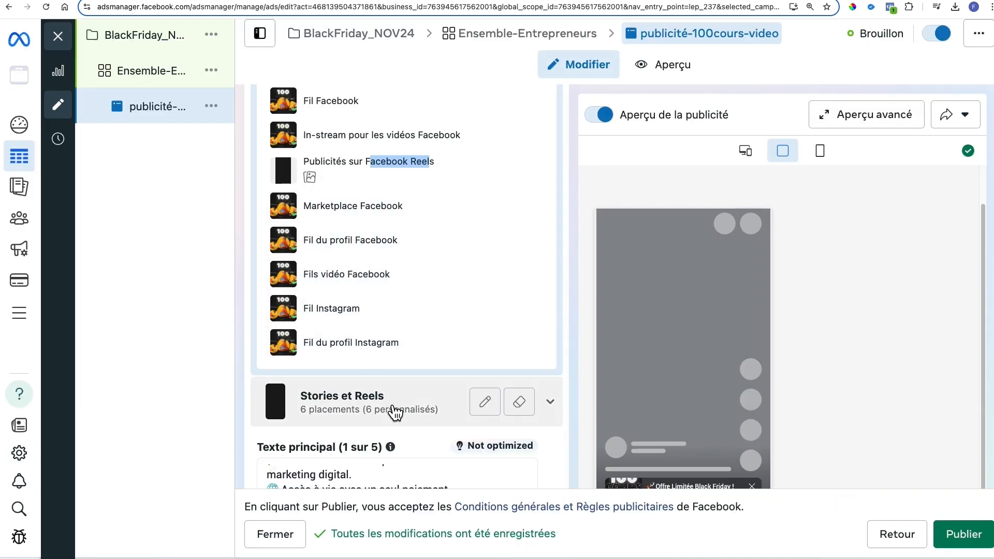
Open the Stories et Reels placements for editing and examine the Reels Facebook preview with its safety zone
left_click(491, 406)
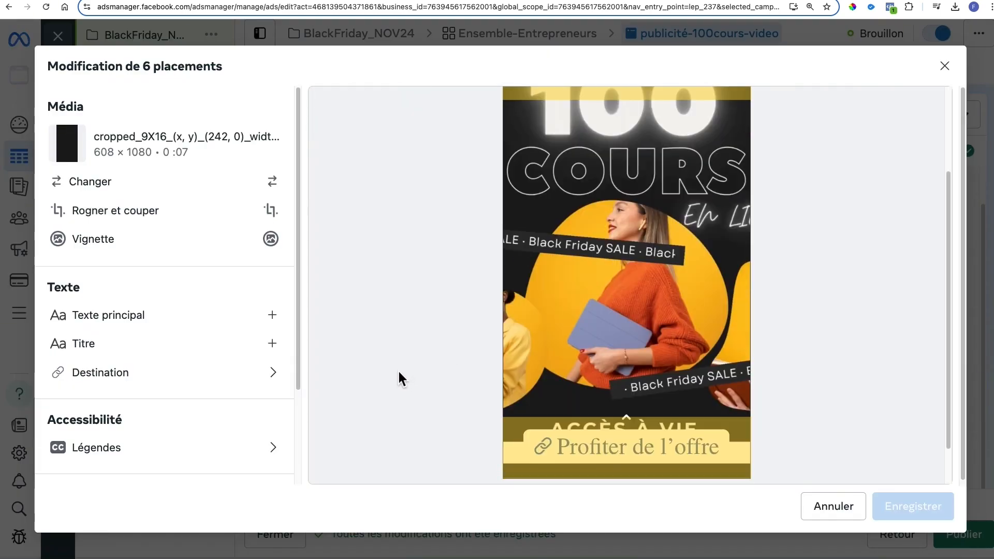
left_click(445, 104)
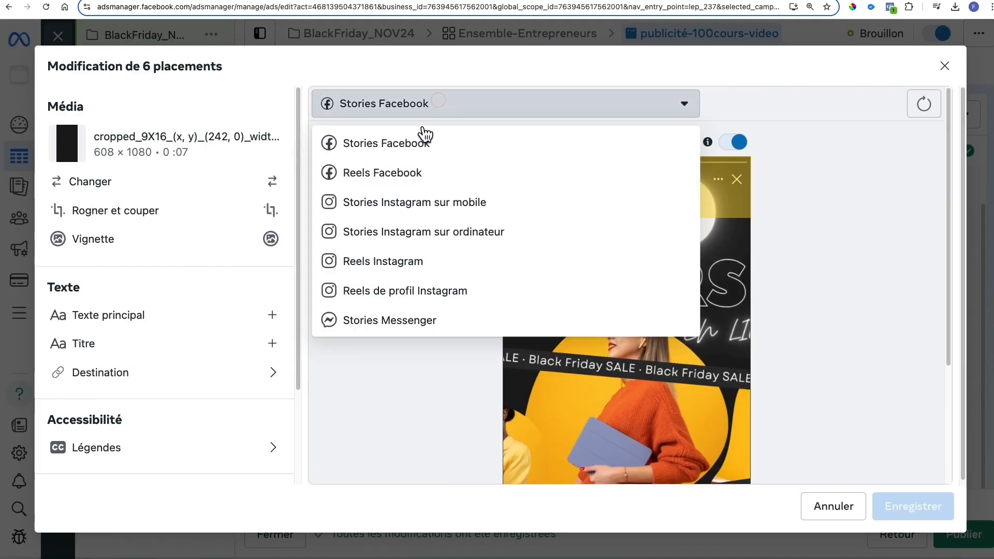
left_click(392, 173)
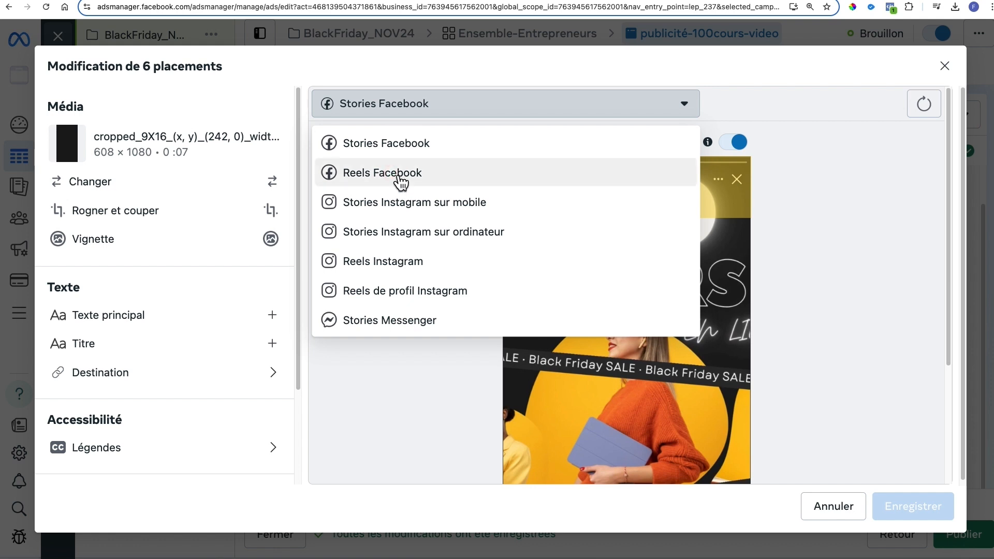
left_click(394, 172)
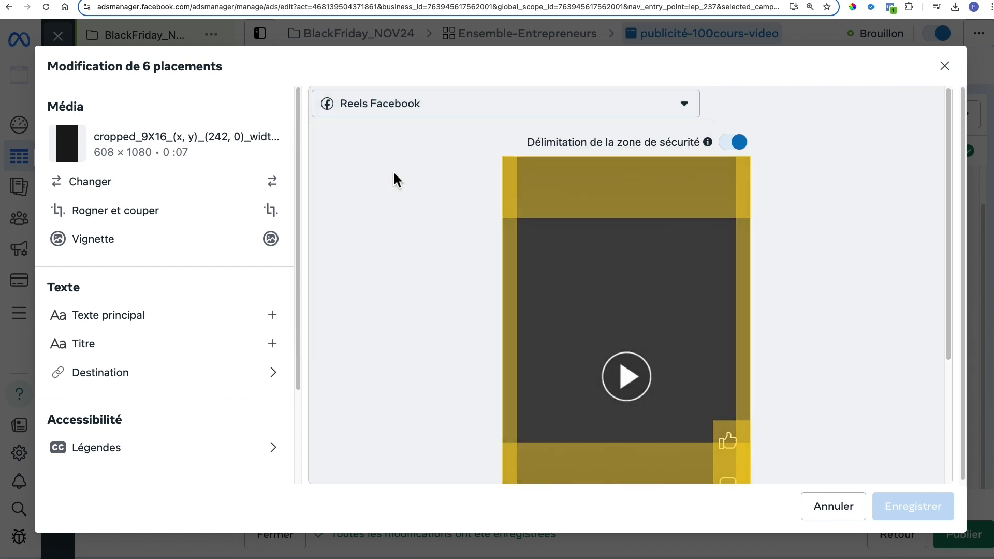
scroll(858, 371, "down", 2)
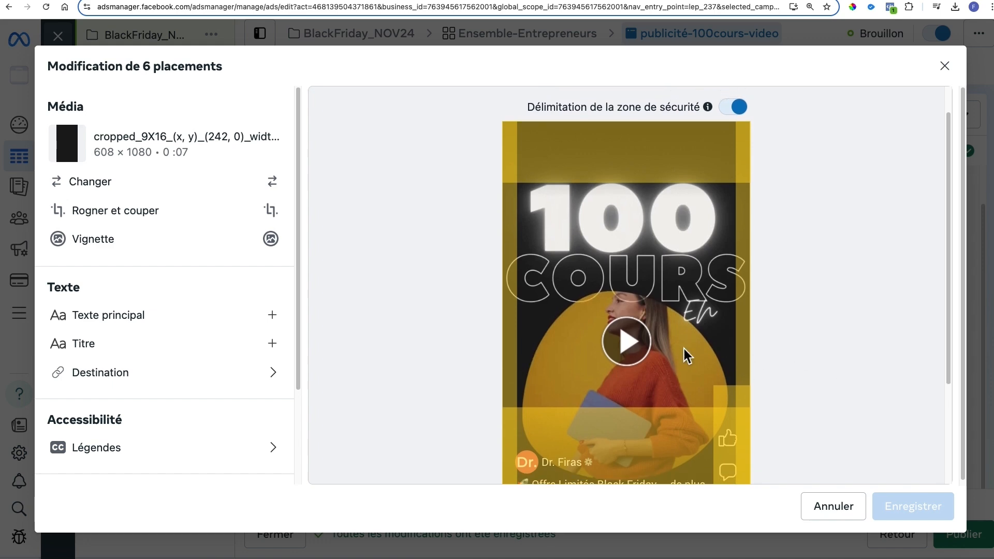
scroll(682, 349, "down", 4)
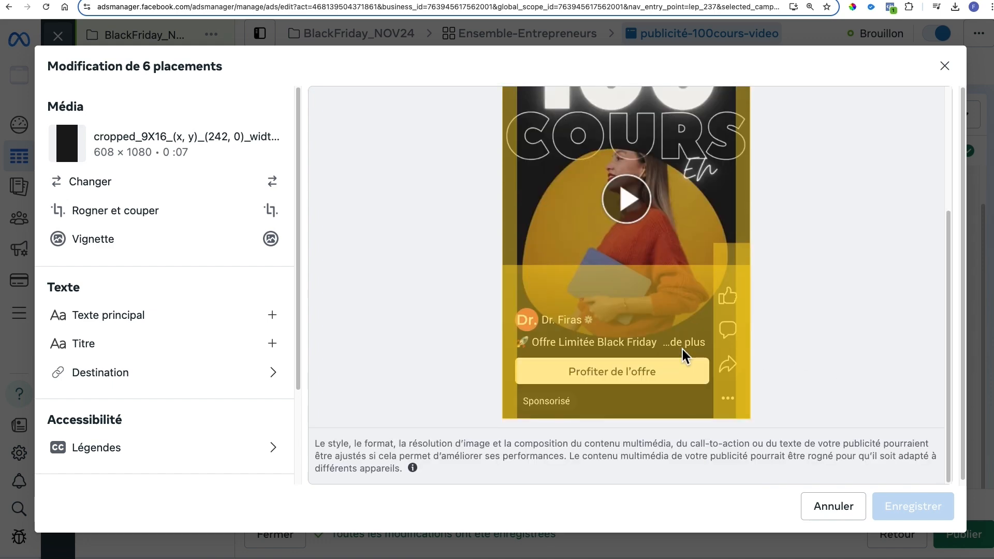
scroll(682, 349, "up", 3)
scroll(625, 372, "down", 2)
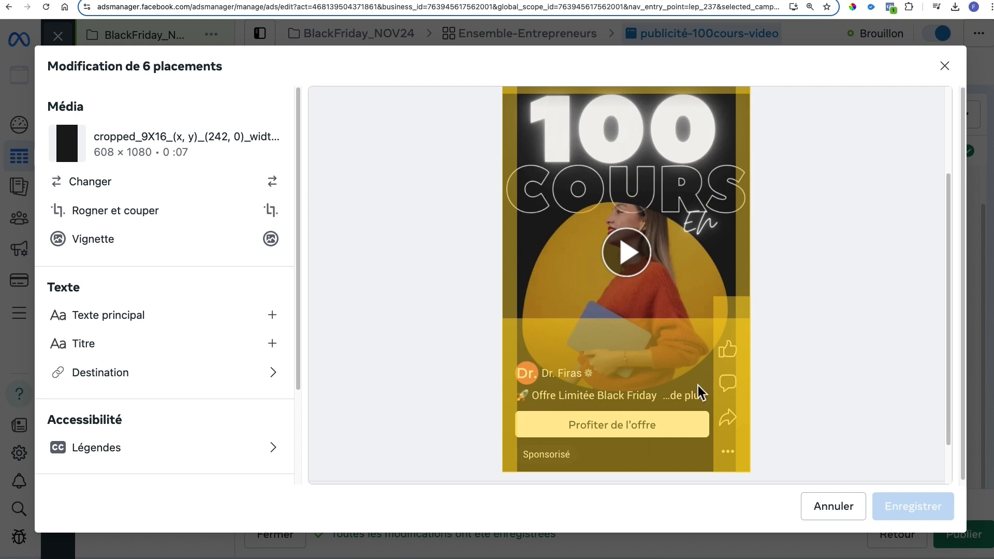
scroll(801, 399, "up", 1)
scroll(843, 419, "up", 1)
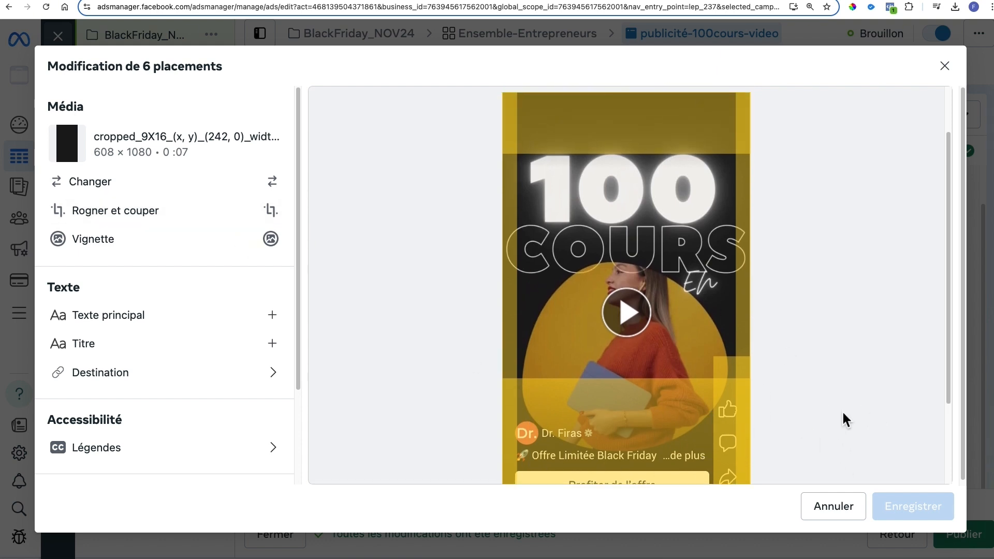
scroll(855, 420, "up", 2)
Examine the Stories Instagram sur mobile preview of the Stories et Reels placements
left_click(637, 110)
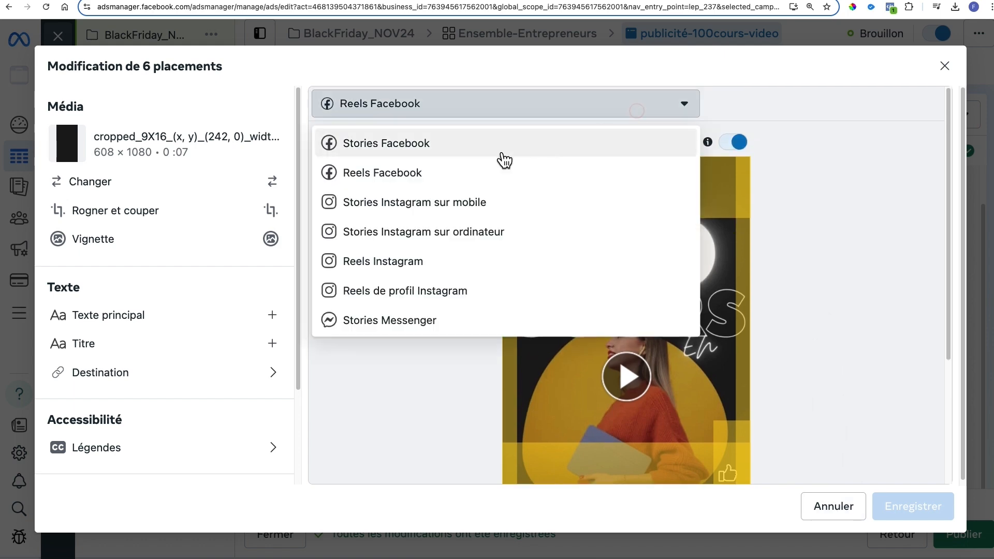
left_click(419, 204)
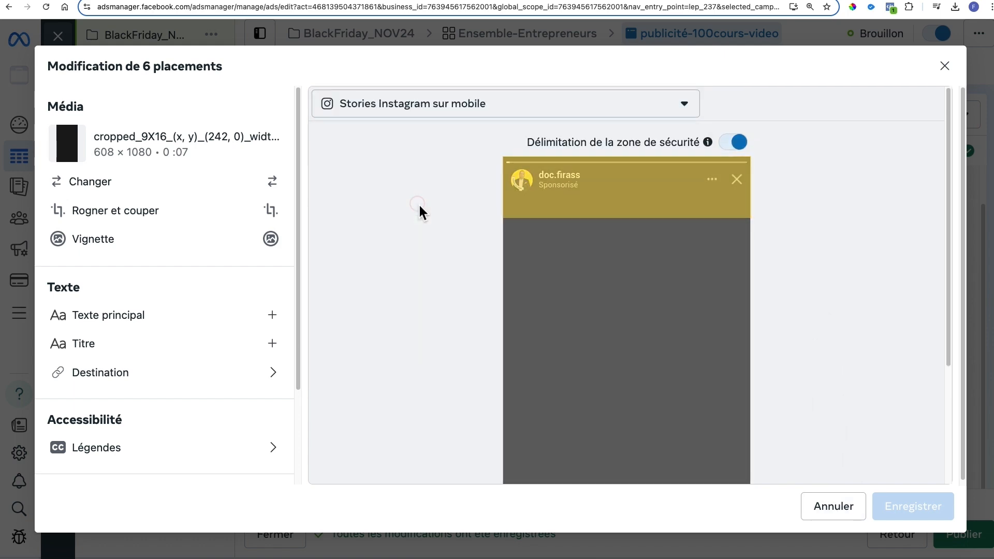
scroll(782, 222, "down", 3)
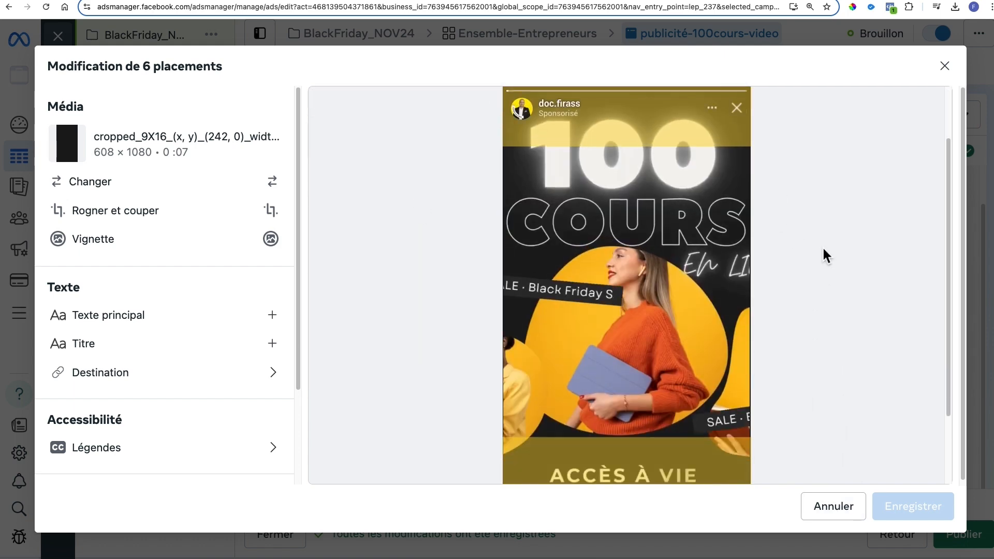
Check the full height of the Stories preview against its safety zones, then close the placement editor without saving
scroll(839, 257, "down", 2)
scroll(839, 257, "up", 3)
scroll(840, 257, "down", 3)
scroll(905, 167, "up", 3)
scroll(741, 295, "down", 3)
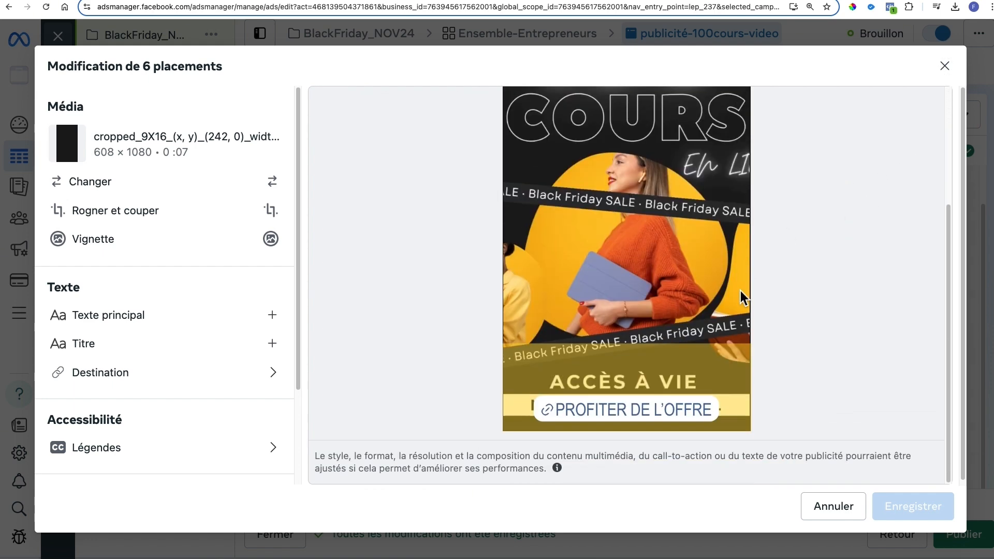
left_click(949, 73)
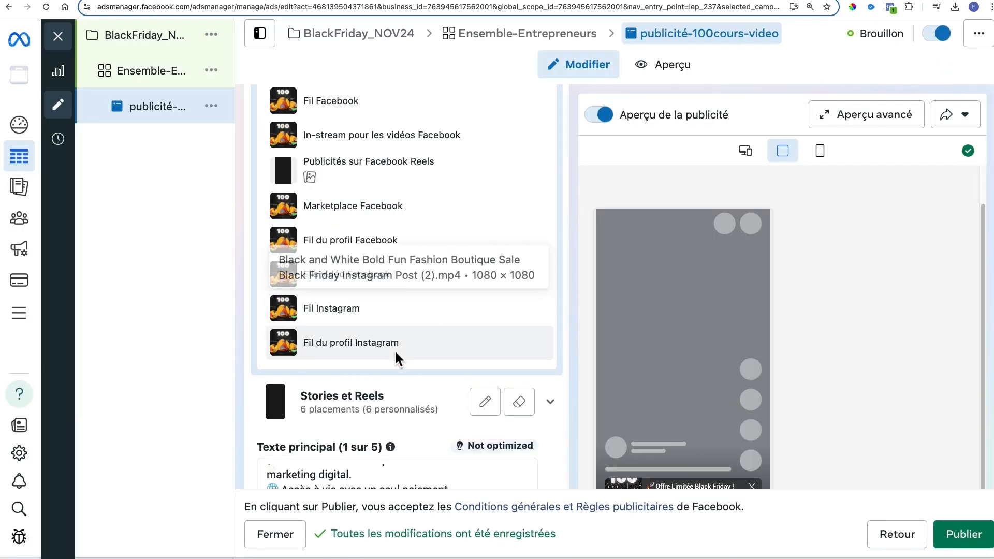
Expand the Stories et Reels group and look over its individual placements
scroll(395, 355, "down", 2)
left_click(550, 294)
scroll(533, 279, "down", 12)
scroll(532, 278, "up", 14)
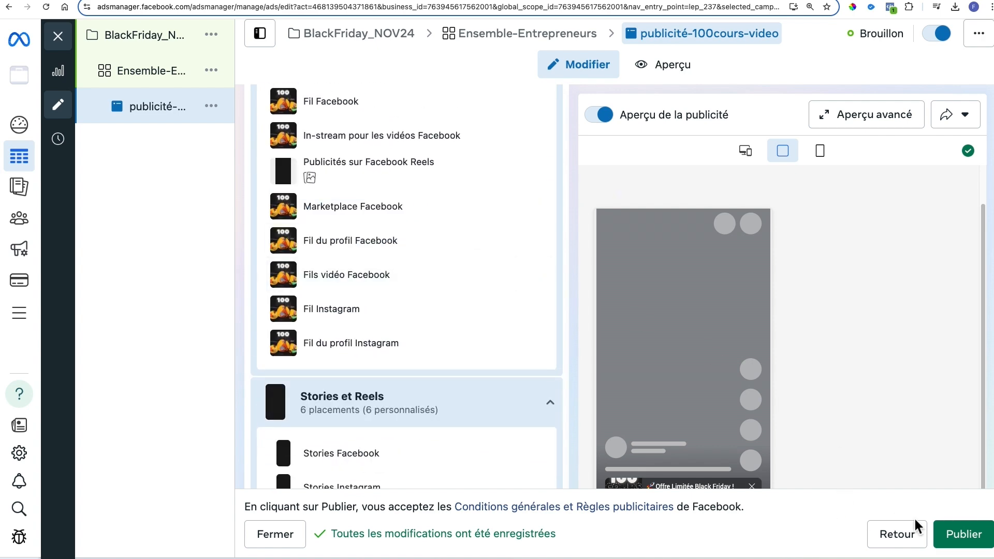
Reopen the publicité-100cours-video ad and set its preview to La totalité des 8 placements
left_click(162, 72)
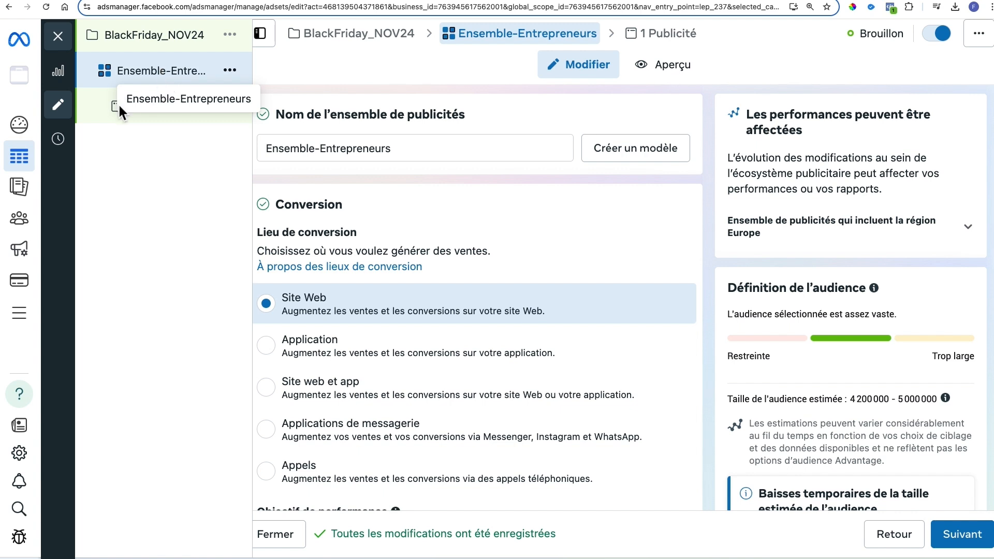
left_click(111, 107)
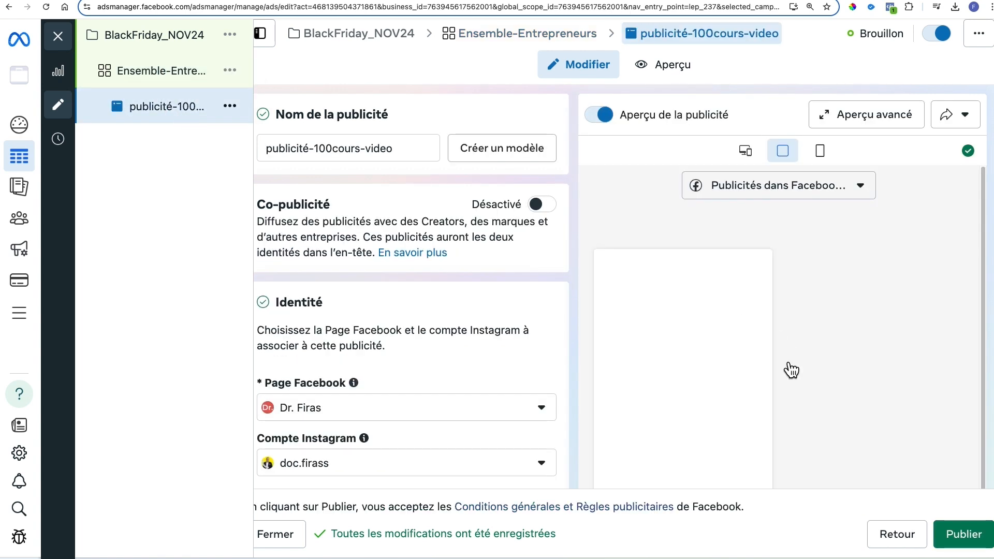
left_click(861, 194)
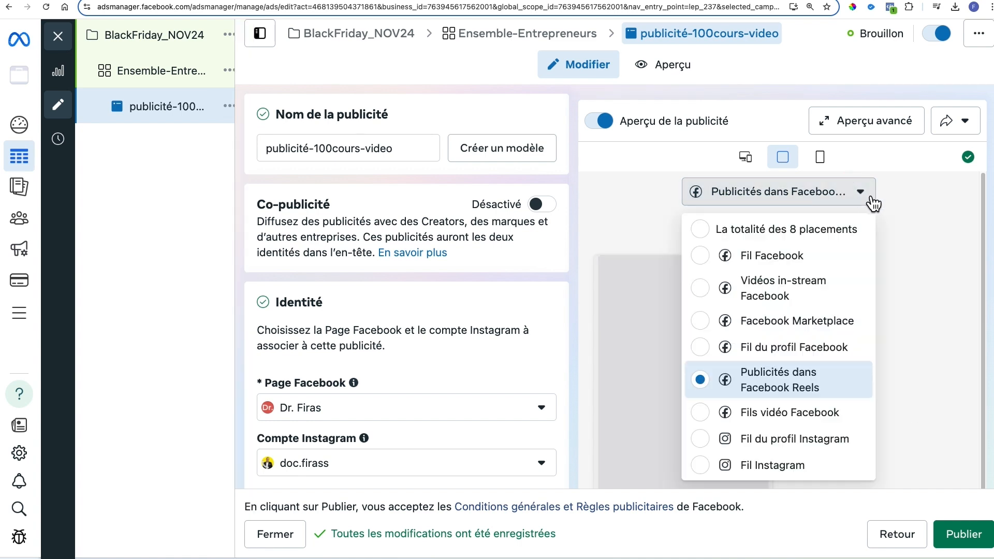
left_click(714, 228)
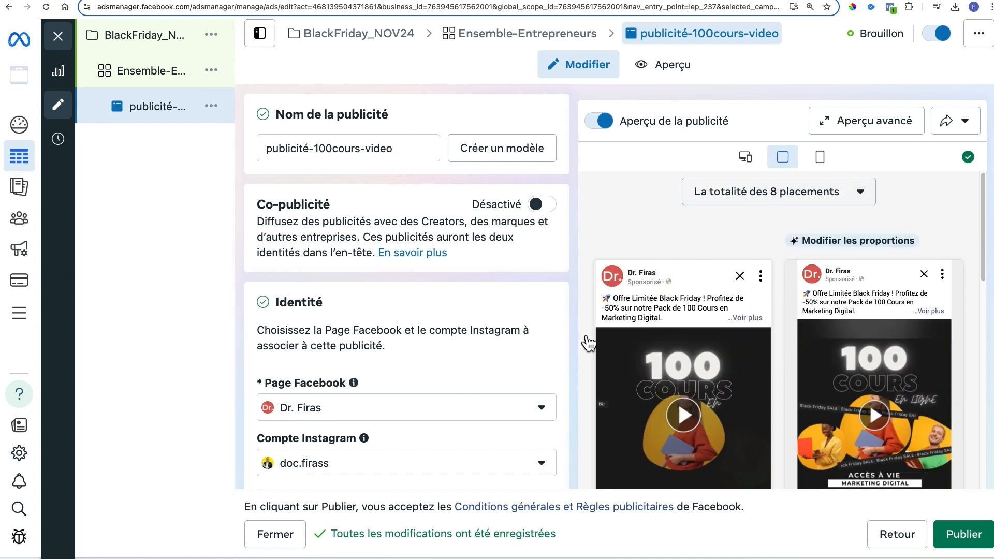
Review the ad's format and content settings, reading the Contenu notice about text placement on the video
scroll(599, 242, "down", 5)
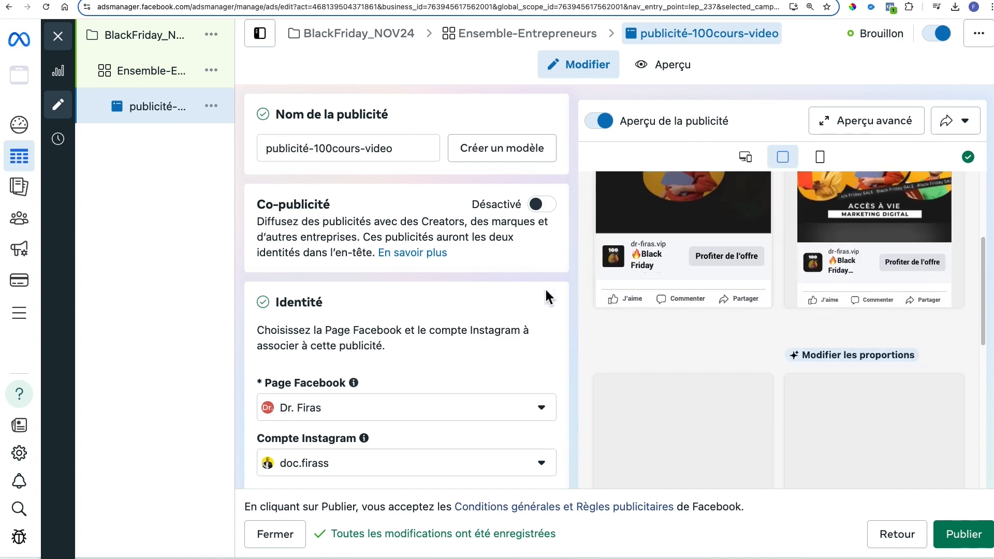
scroll(533, 305, "down", 15)
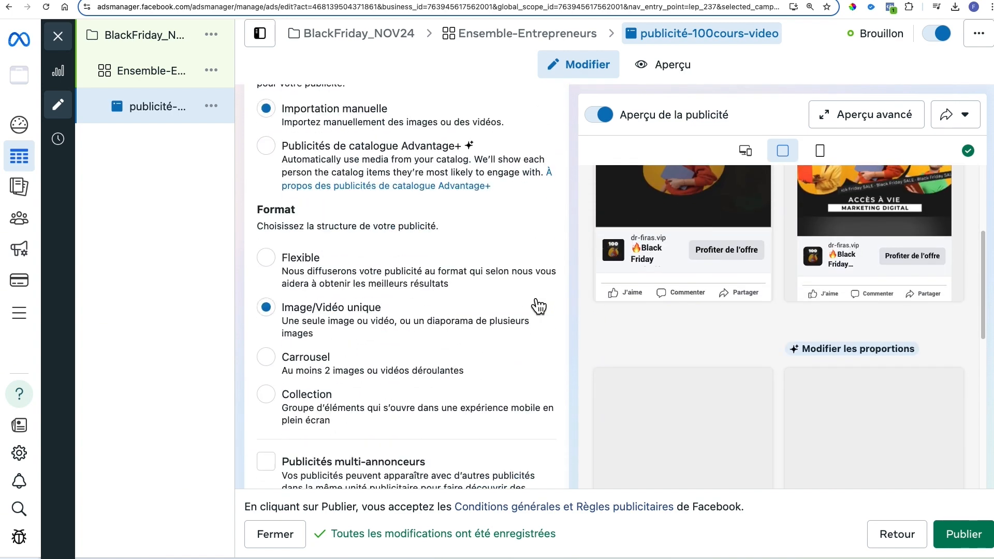
scroll(530, 294, "down", 8)
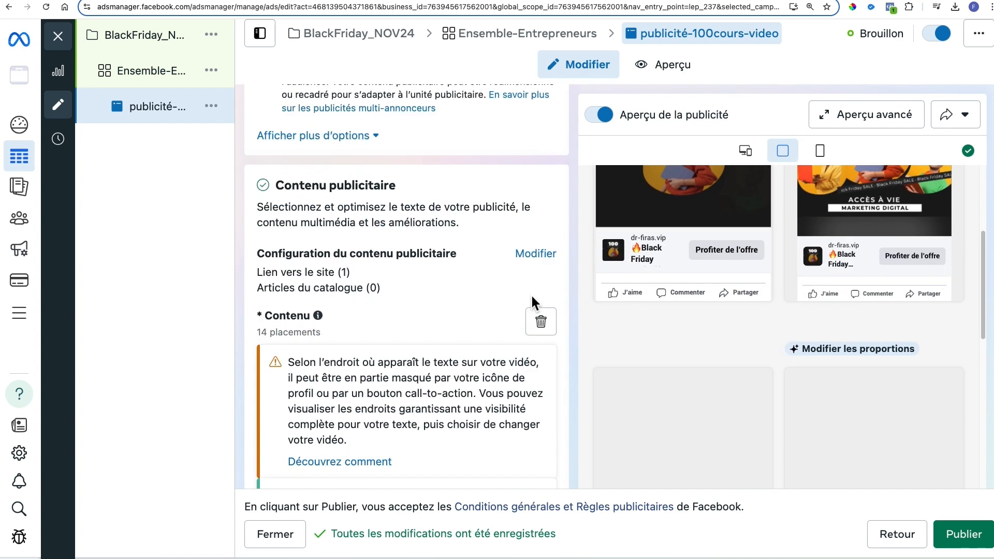
scroll(529, 295, "down", 3)
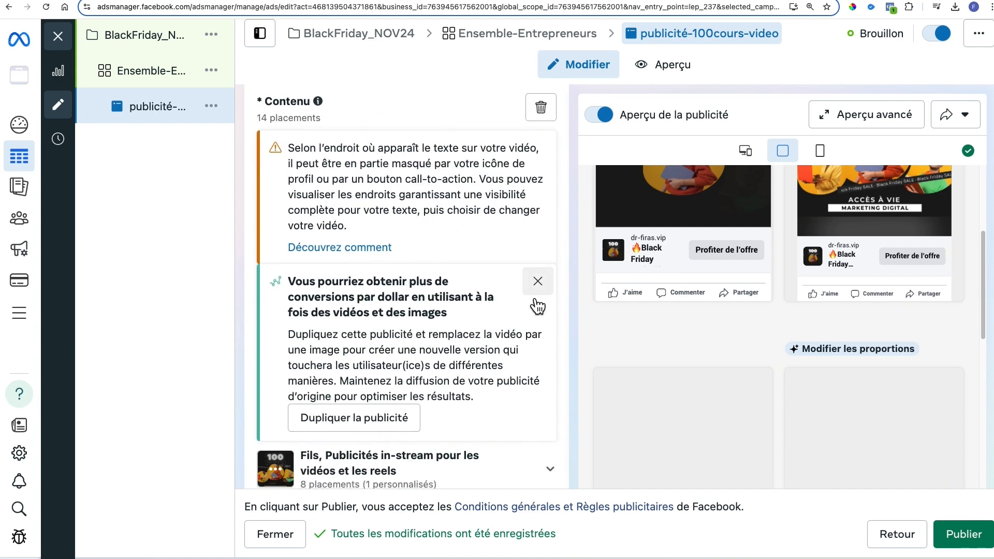
scroll(513, 272, "up", 2)
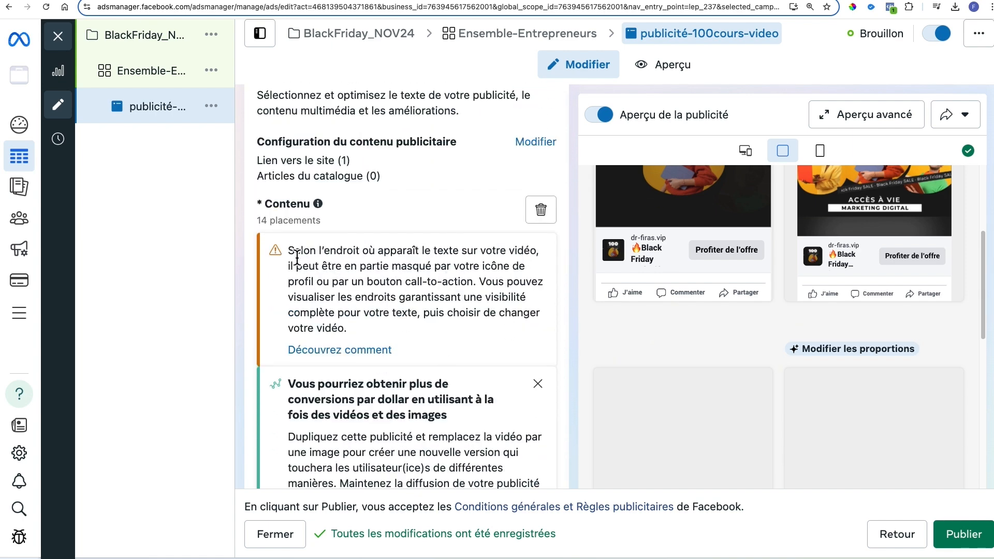
left_click_drag(287, 252, 378, 313)
left_click(412, 321)
scroll(441, 314, "down", 2)
scroll(439, 309, "down", 9)
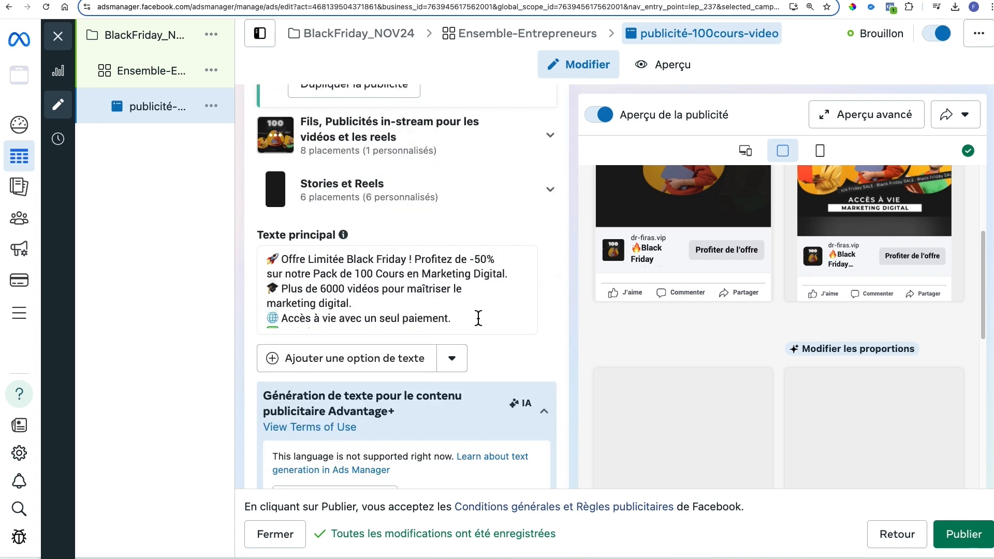
Review the ad's primary text, title, description and call-to-action
scroll(478, 319, "down", 1)
left_click(475, 315)
scroll(456, 306, "down", 2)
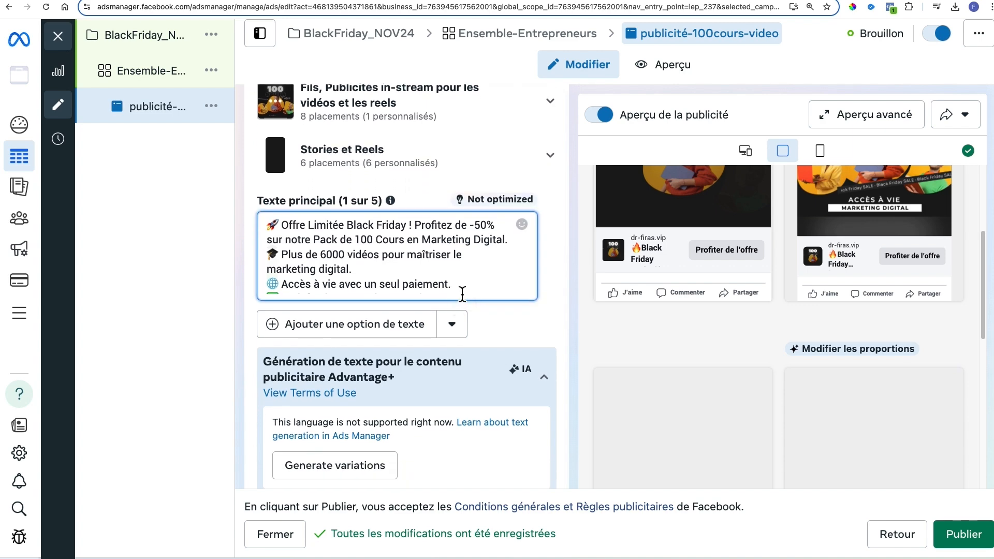
scroll(494, 290, "down", 2)
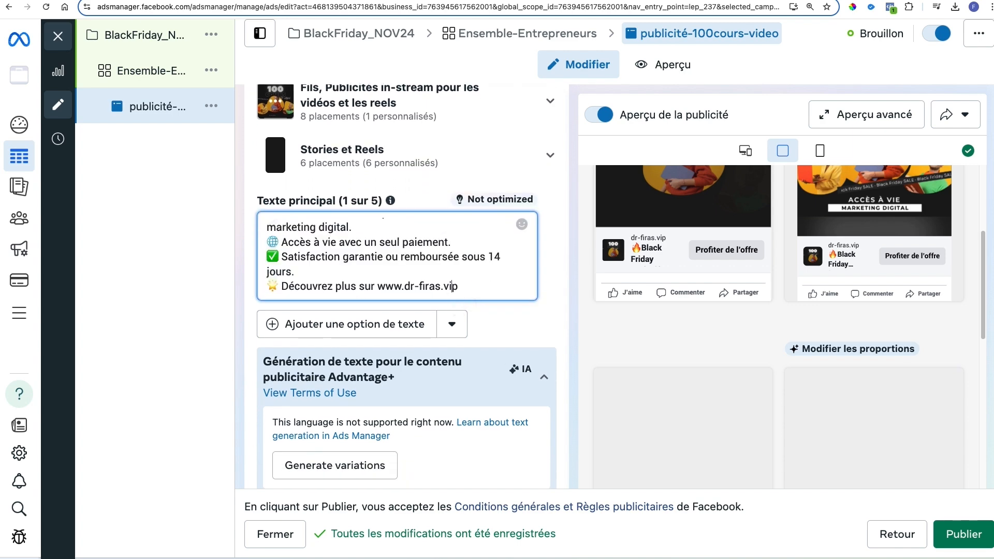
scroll(510, 339, "down", 10)
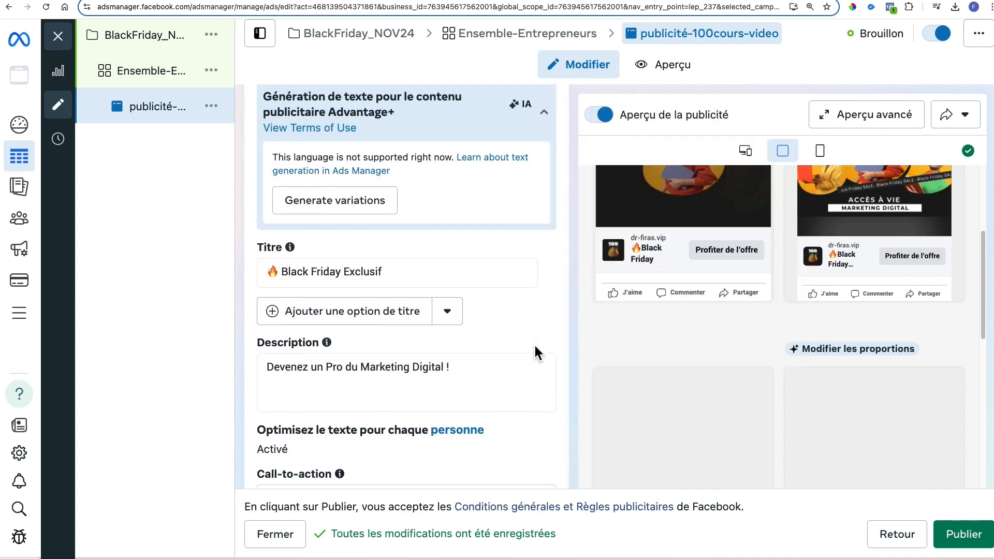
scroll(529, 303, "down", 3)
scroll(533, 309, "up", 4)
scroll(864, 368, "up", 5)
scroll(871, 357, "down", 10)
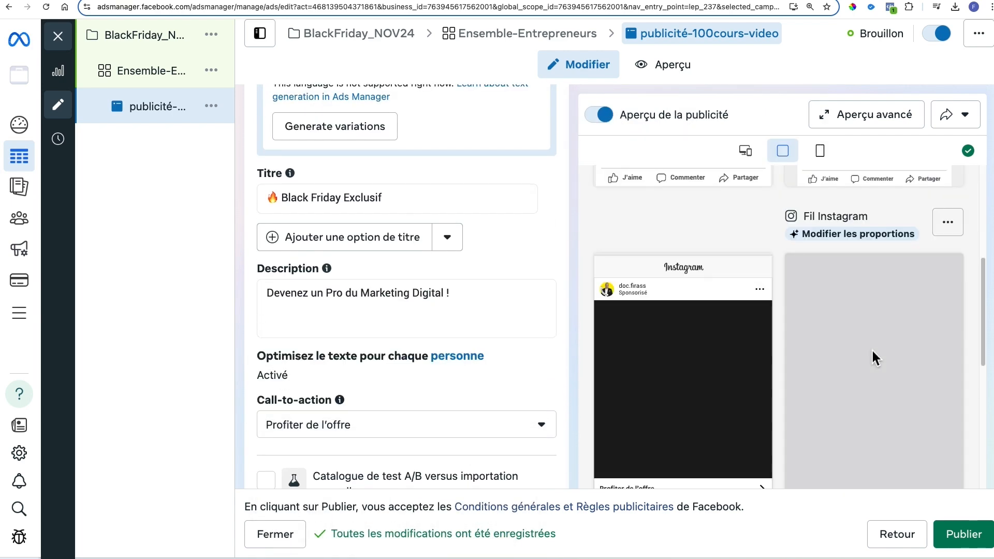
Examine the ad's rendering across all 8 placement previews
scroll(892, 348, "down", 10)
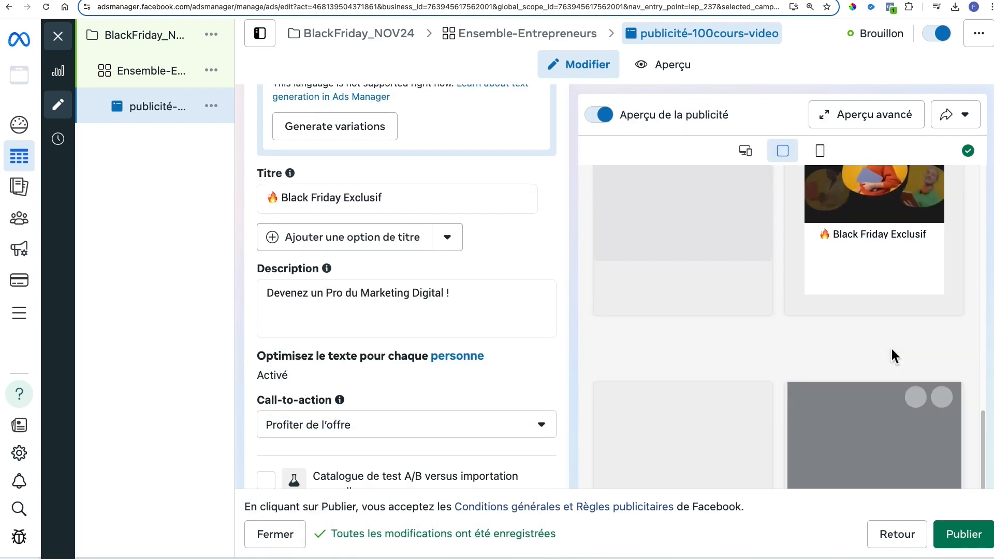
scroll(891, 347, "down", 8)
scroll(778, 323, "up", 12)
scroll(559, 279, "up", 15)
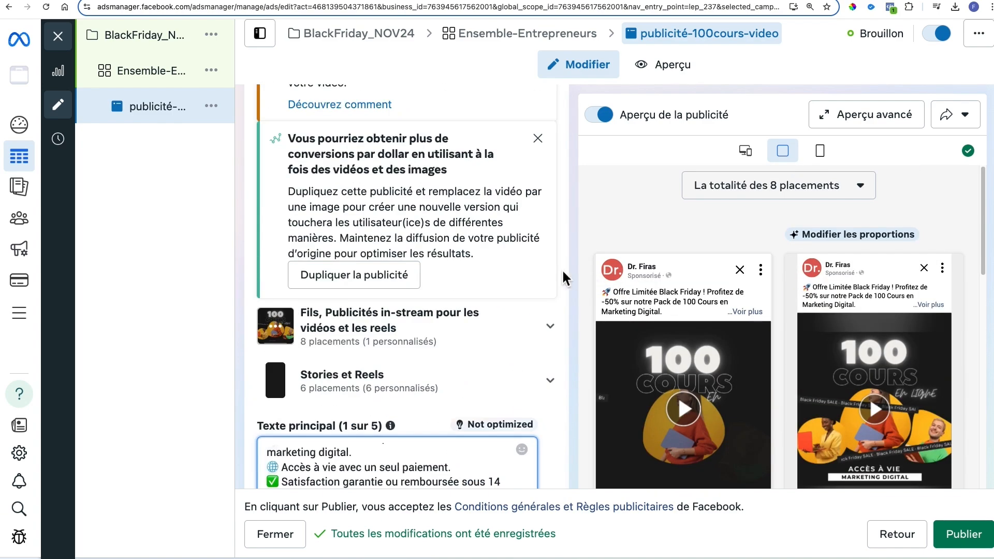
mouse_move(943, 265)
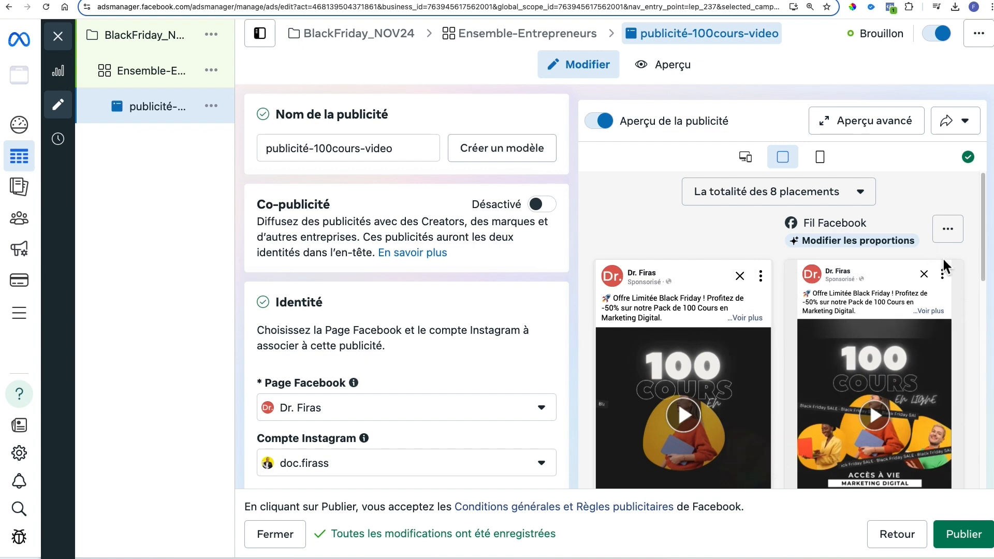
mouse_move(206, 227)
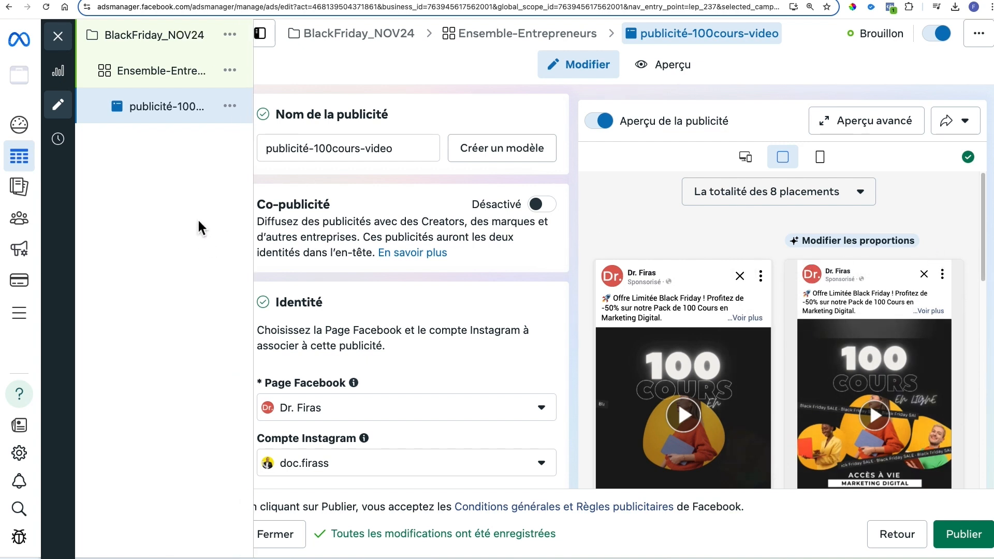
Inspect the actions available for the publicité-100cours-video ad and the Ensemble-Entrepreneurs ad set without applying any
left_click(232, 106)
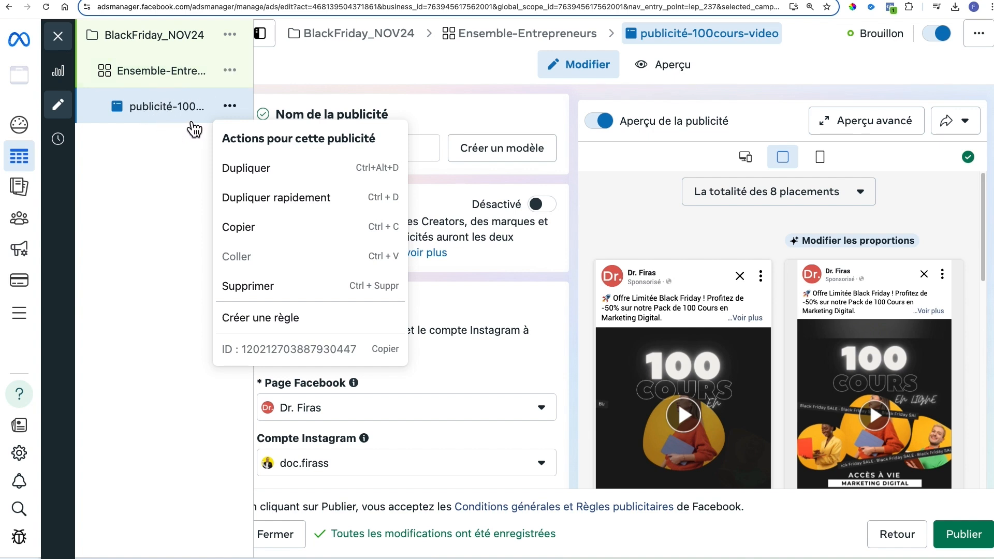
left_click(236, 73)
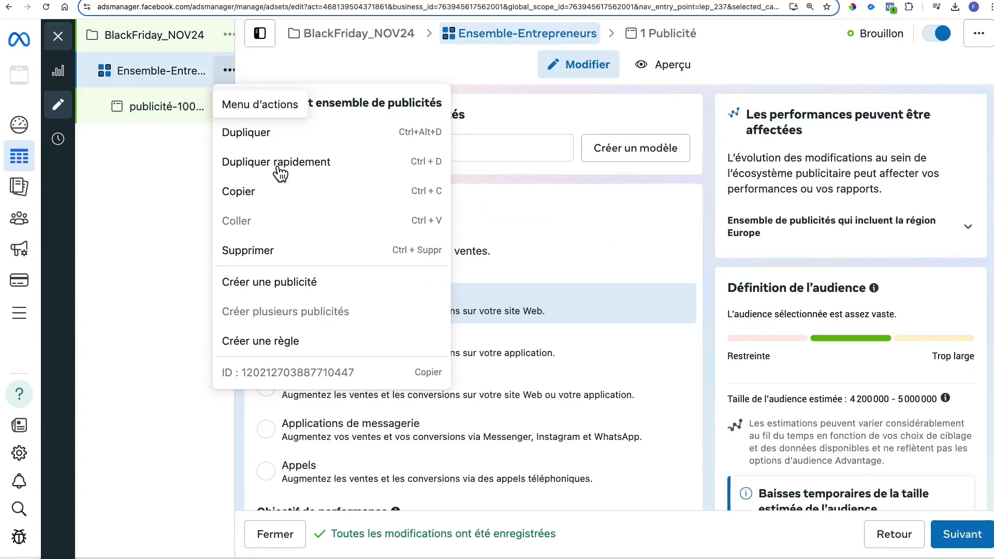
left_click(153, 138)
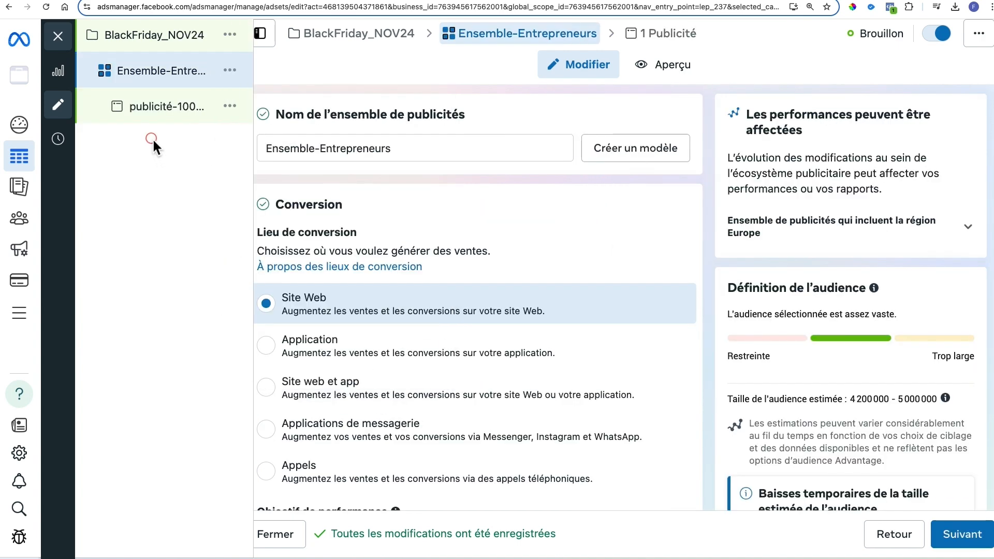
Quickly duplicate the publicité-100cours-video ad within the Ensemble-Entrepreneurs ad set
left_click(163, 107)
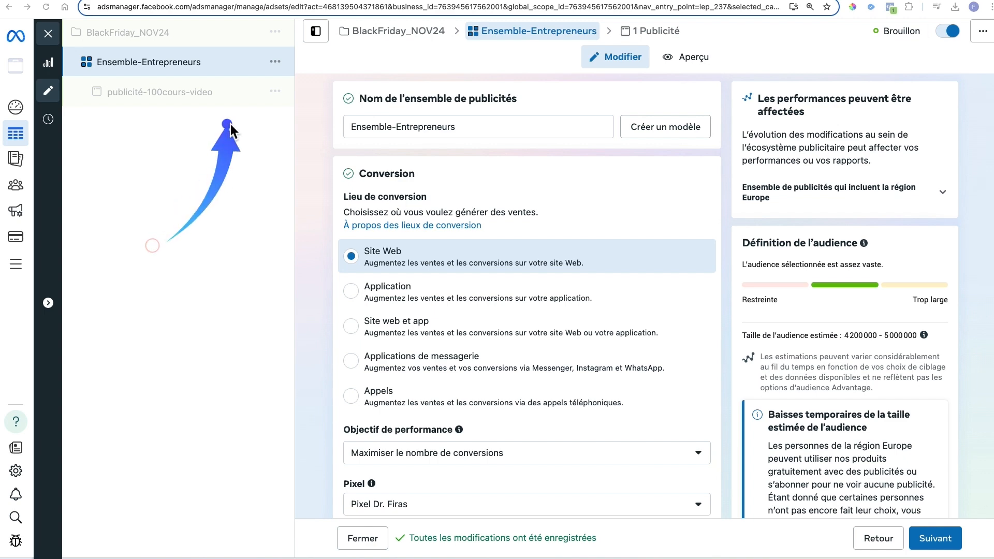
left_click(275, 93)
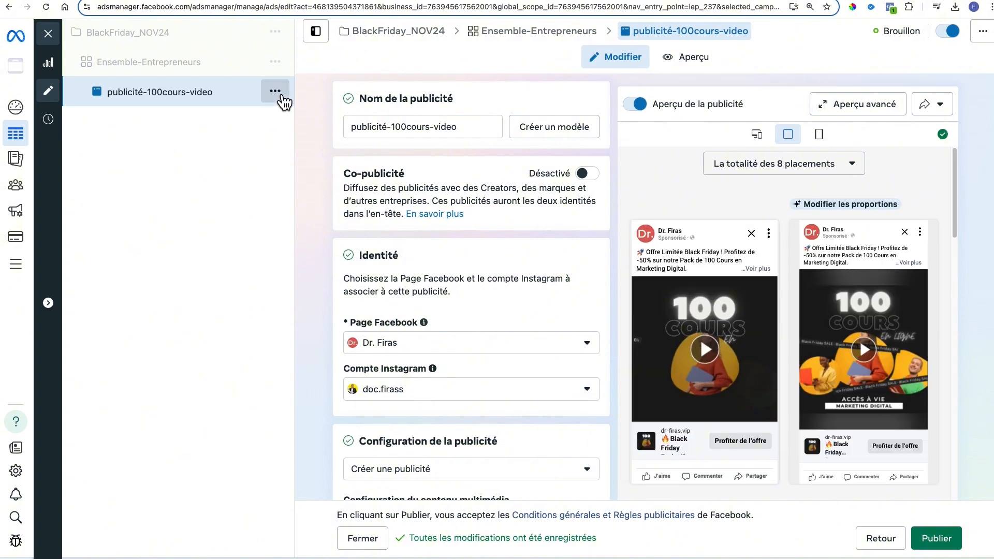
left_click(275, 91)
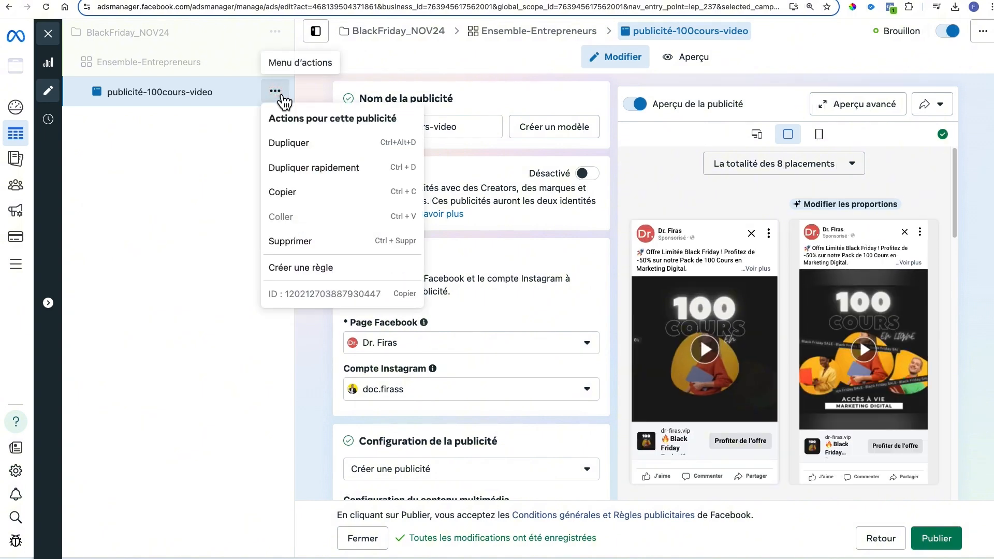
left_click(299, 168)
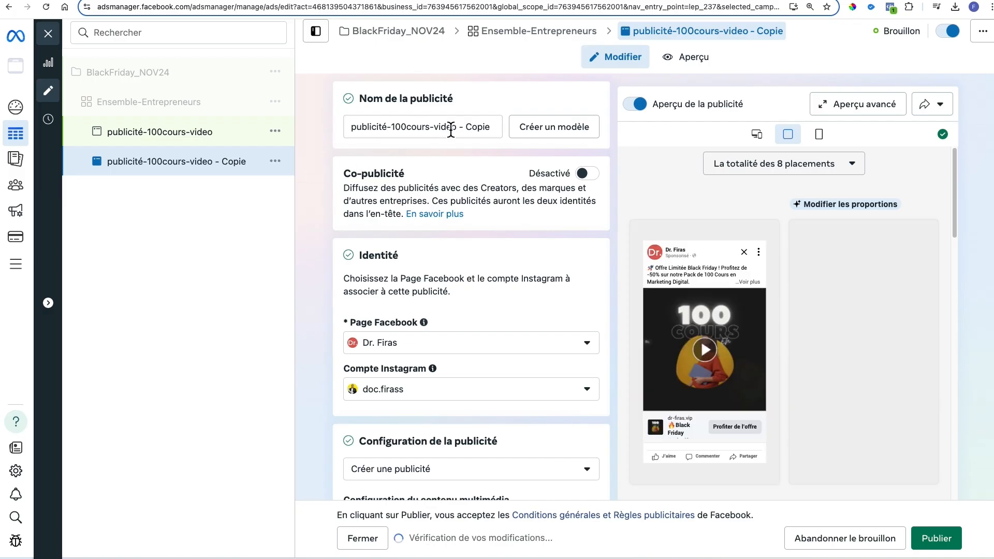
Rename the duplicated ad as publicité-100cours-image
left_click(466, 129)
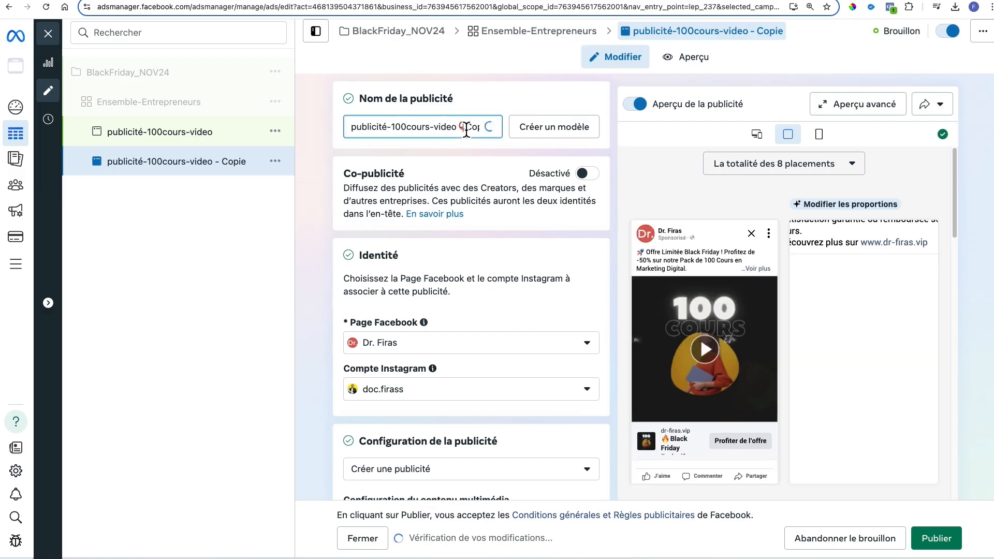
left_click_drag(434, 129, 527, 135)
type("image")
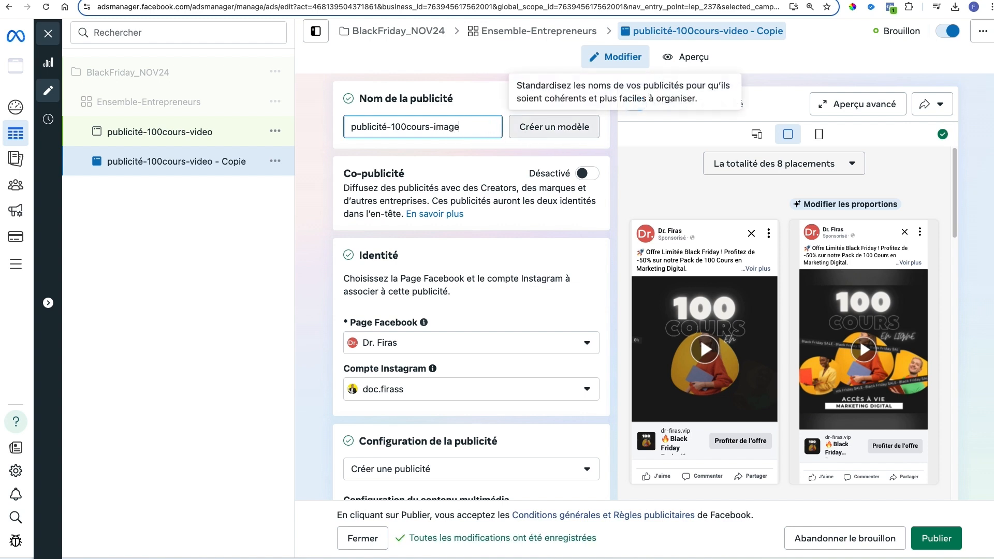
left_click(492, 111)
key("super+minus")
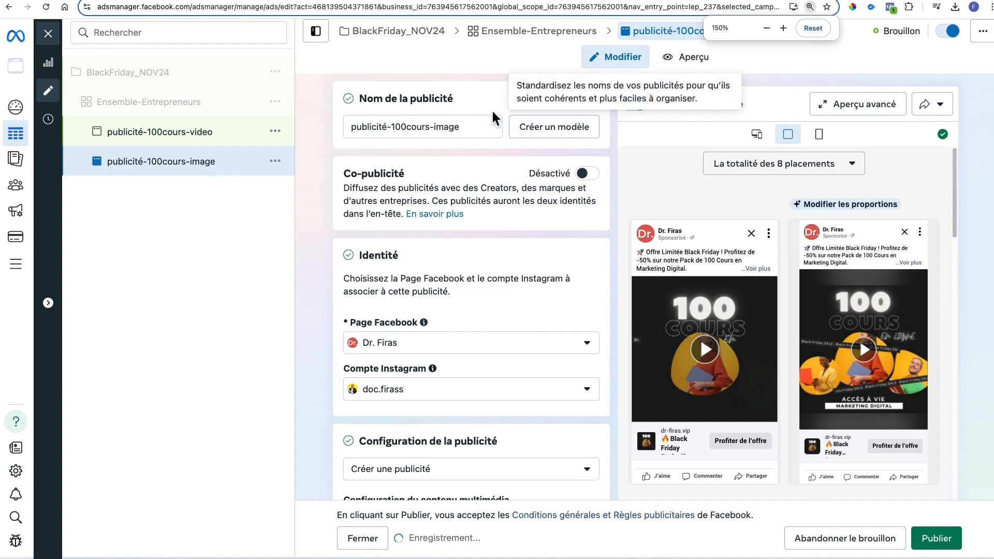
key("super+equal")
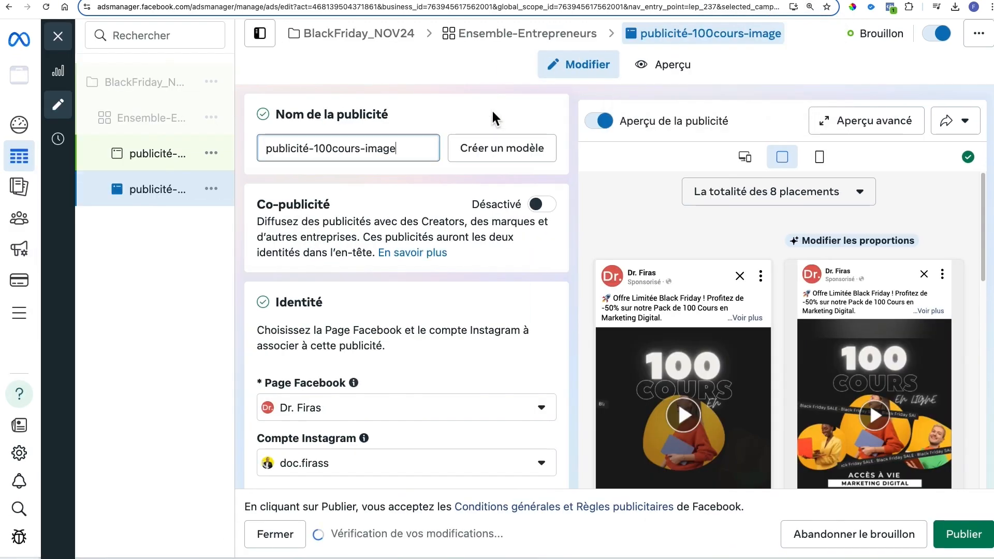
Switch the publicité-100cours-image ad to the Flexible format, agreeing to delete its customised assets
scroll(541, 229, "down", 7)
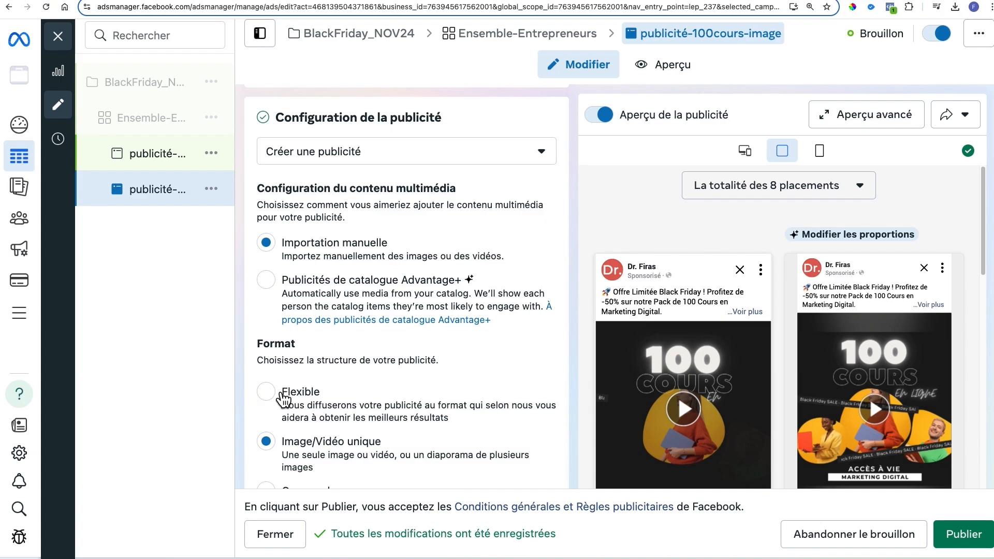
left_click(272, 392)
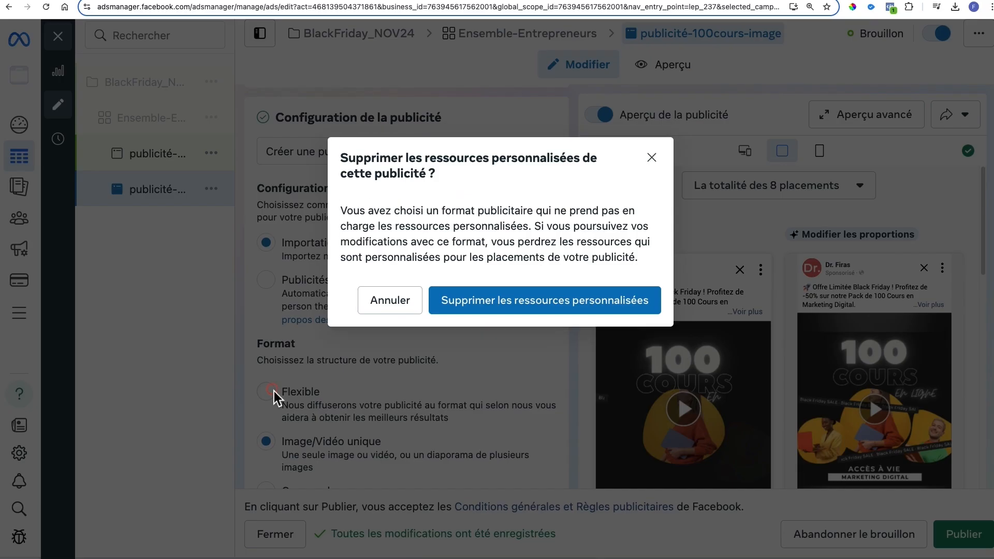
left_click(521, 301)
scroll(516, 299, "down", 10)
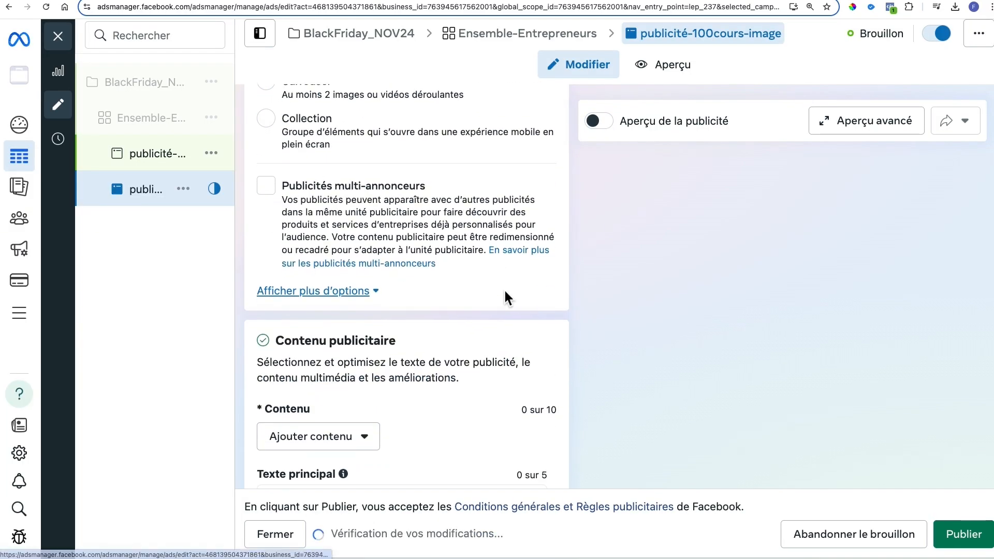
Start adding images to the ad's content, selecting 2.png and the first 940 × 788 green-sweater Pack 100 Cours image from the account media
left_click(342, 234)
left_click(330, 280)
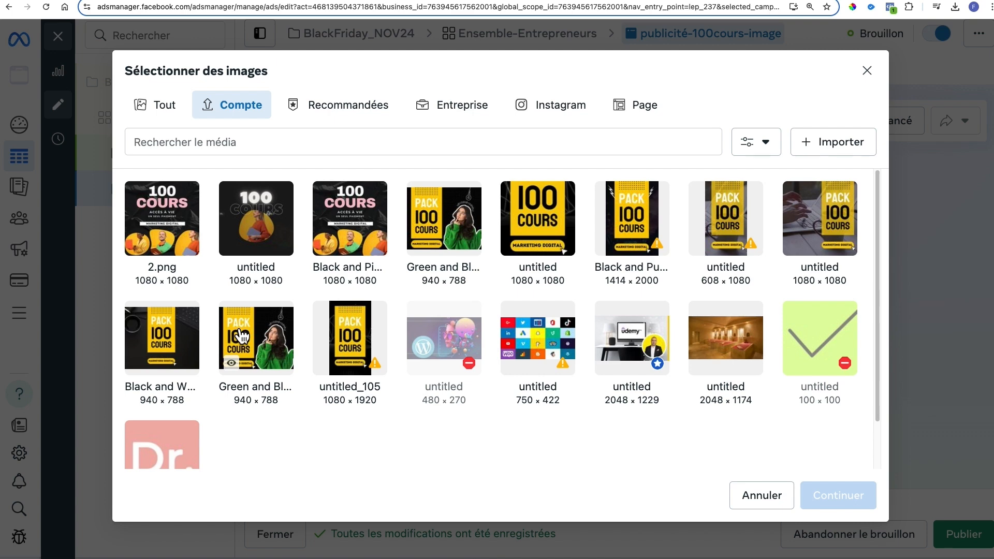
left_click(162, 230)
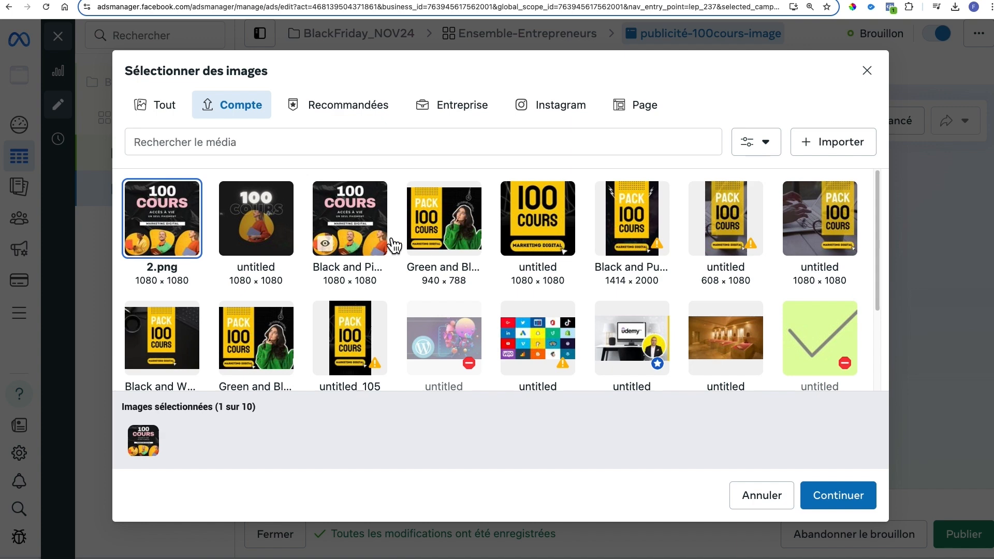
left_click(459, 236)
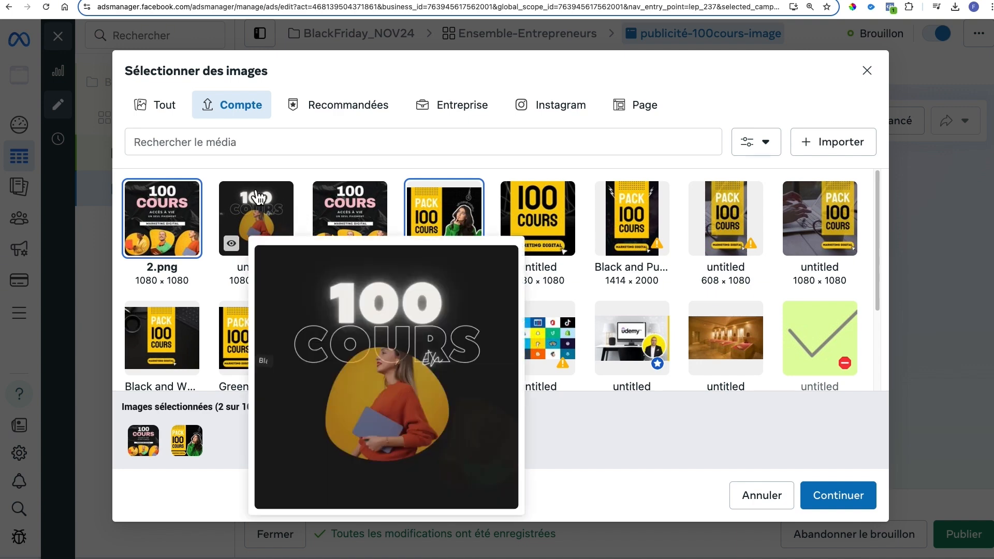
mouse_move(241, 247)
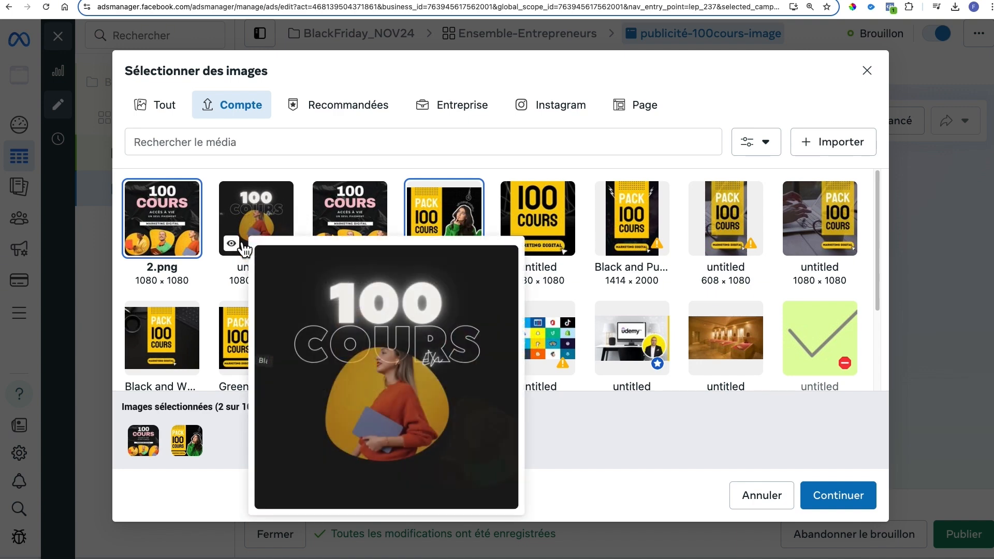
Switch to Canva and download the 100 Cours Black Friday design as a PNG image
left_click(714, 0)
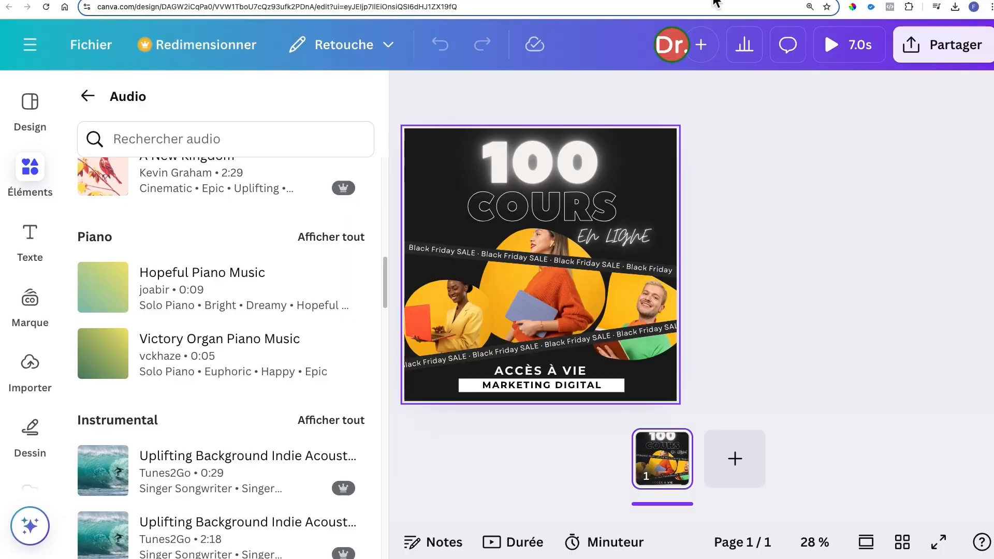
left_click(808, 243)
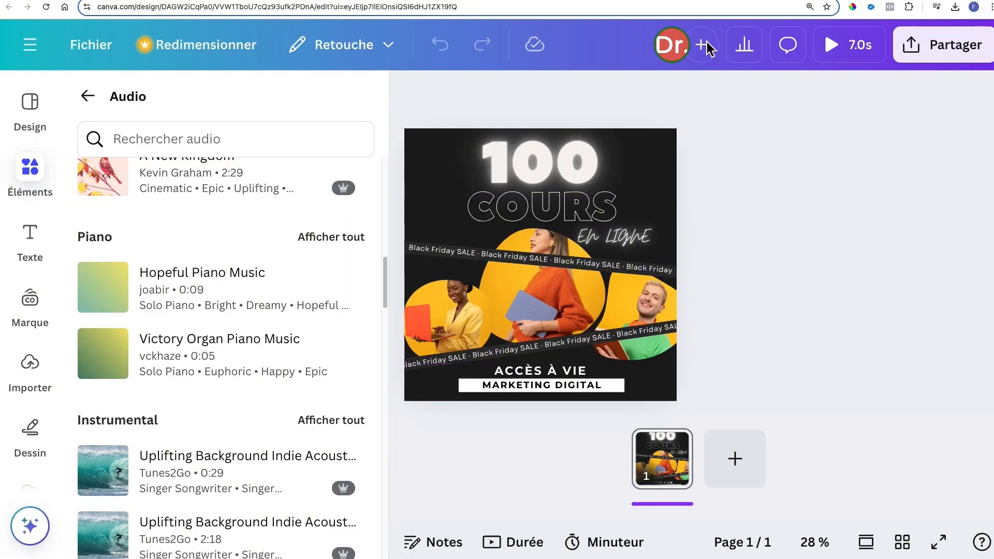
left_click(935, 56)
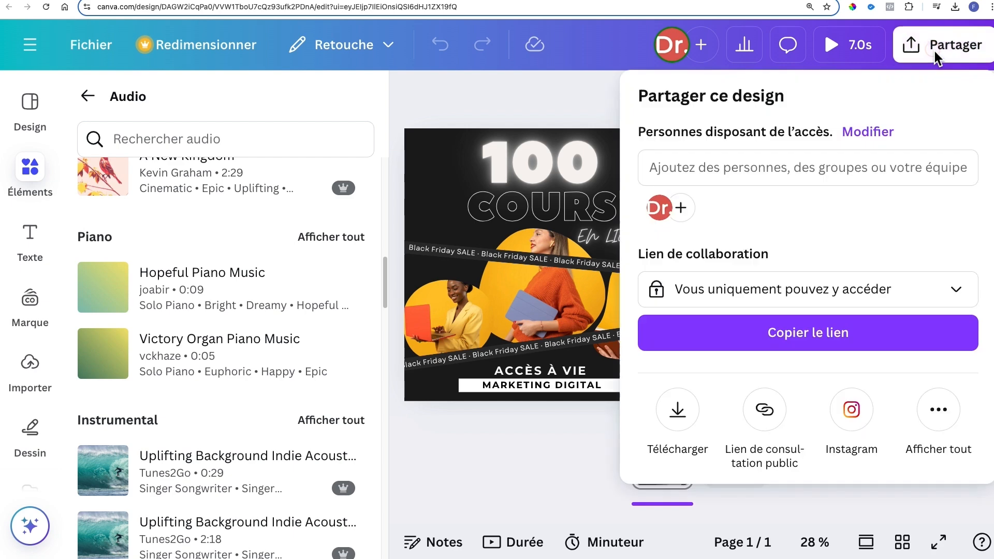
left_click(678, 410)
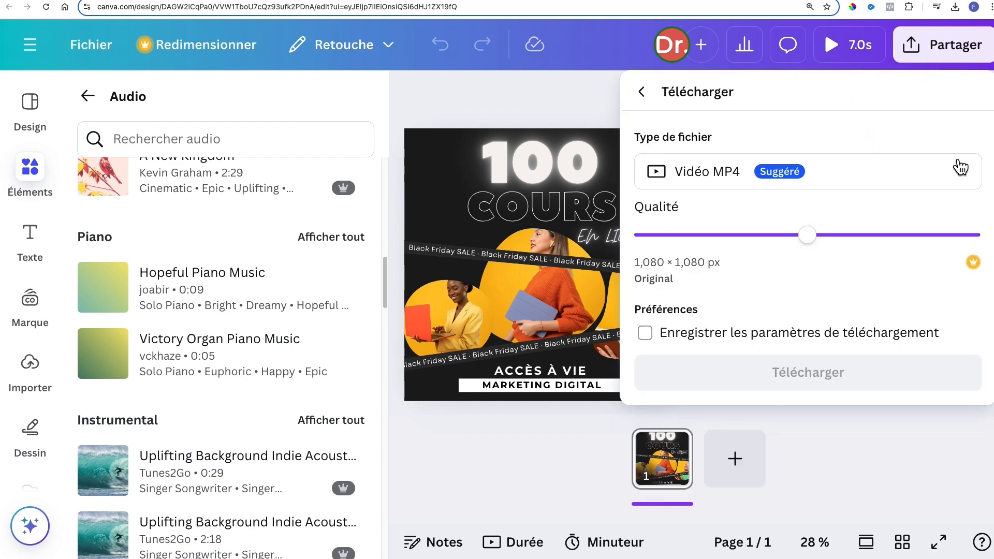
left_click(960, 167)
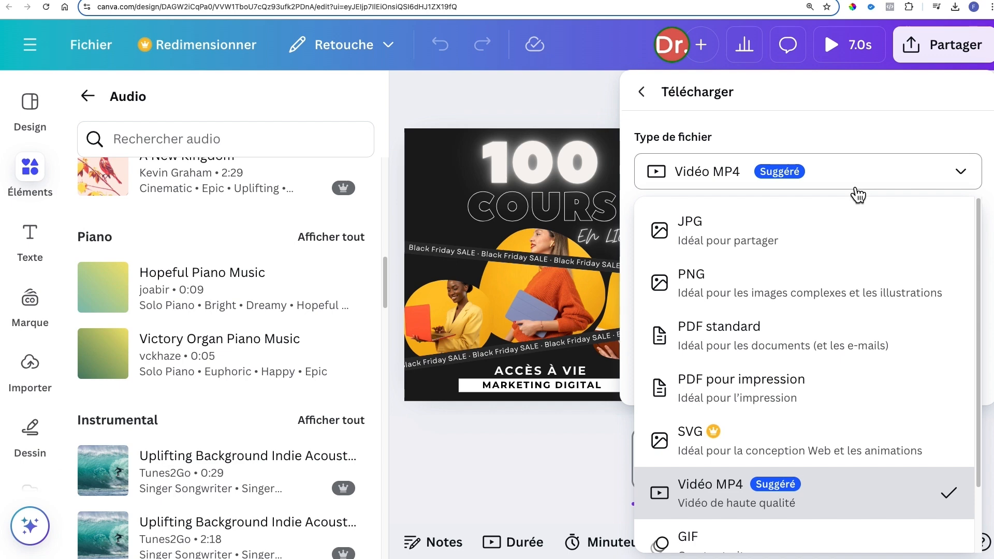
left_click(720, 269)
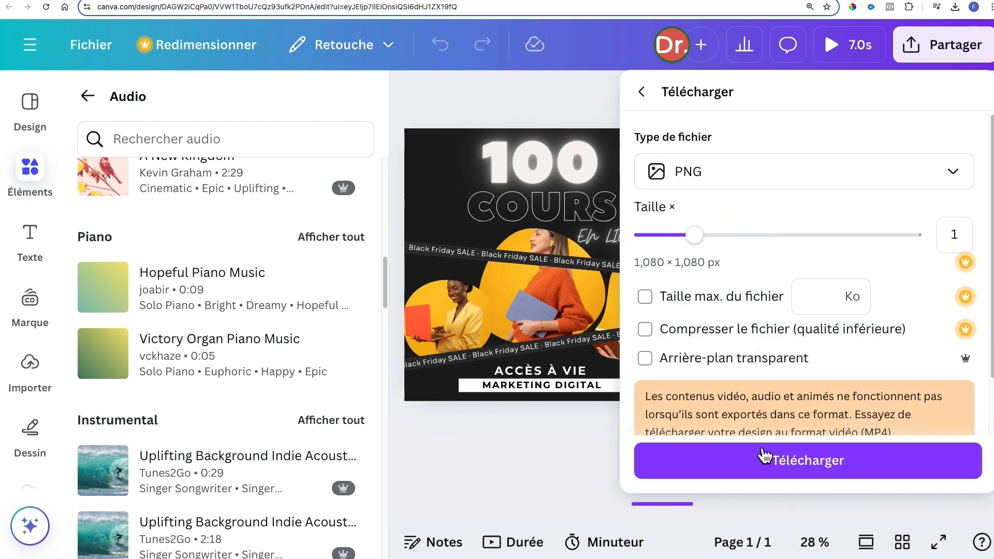
left_click(849, 469)
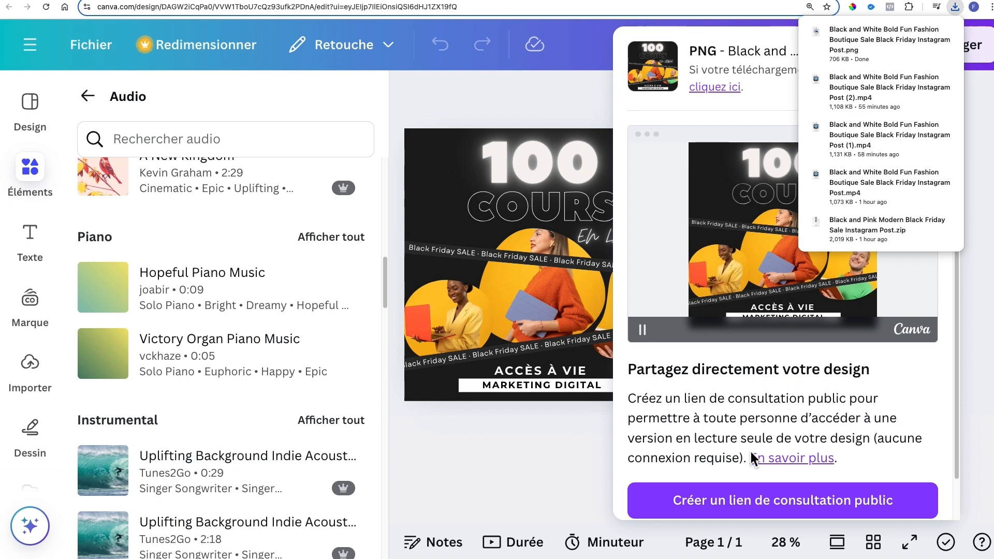
Open the downloaded PNG to check how it looks, and close it again
left_click(890, 45)
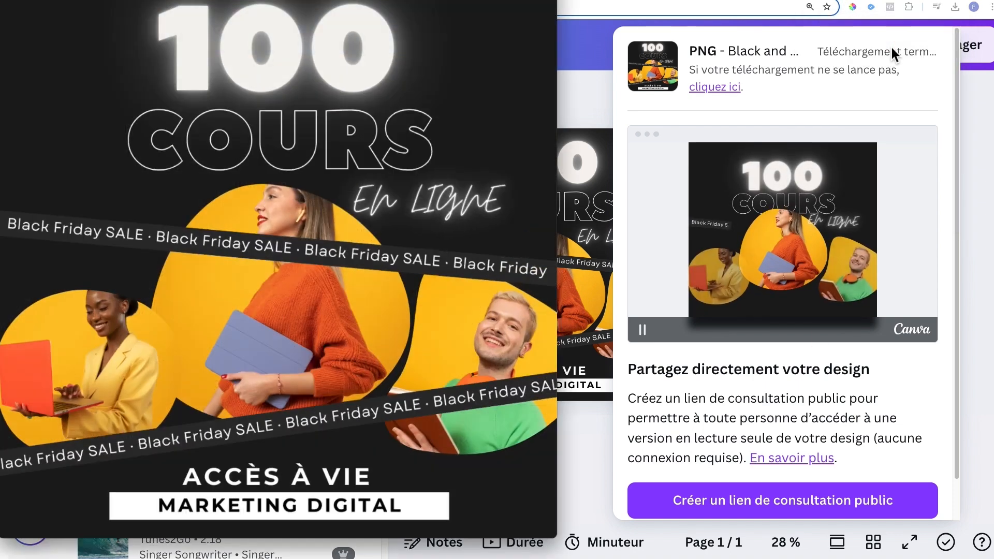
left_click_drag(186, 0, 314, 4)
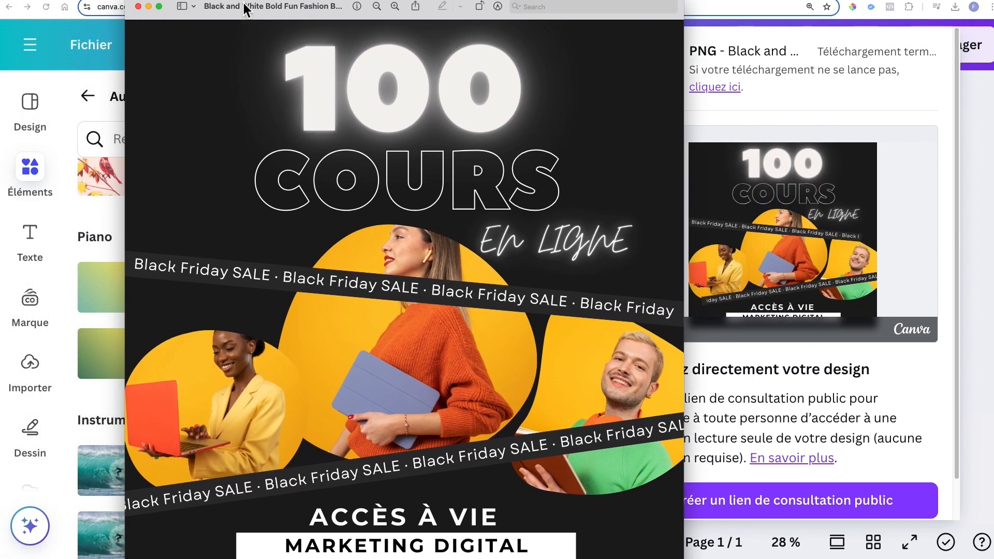
left_click(138, 7)
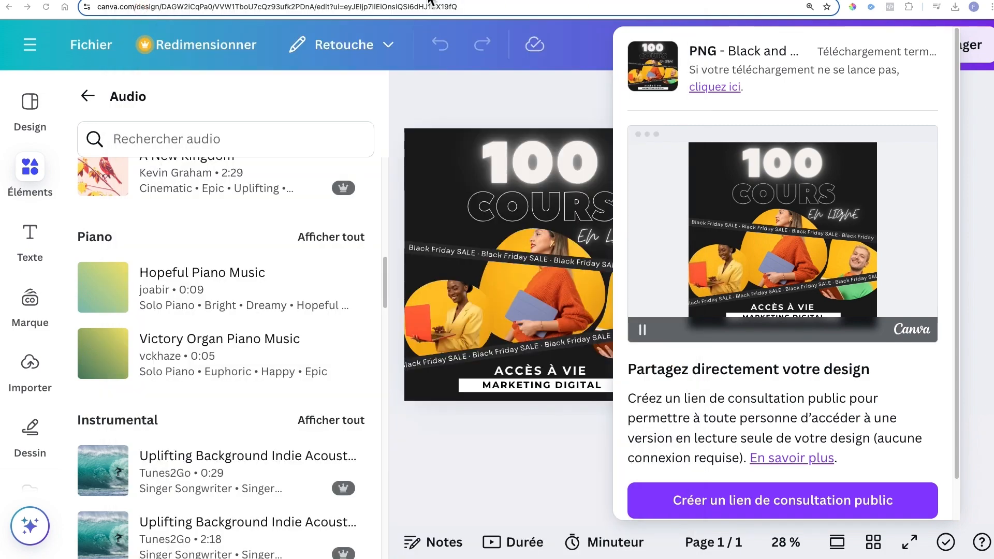
Back in Meta Ads Manager, import the downloaded Black Friday PNG and add it with the two selected images as the ad's content
left_click(200, 0)
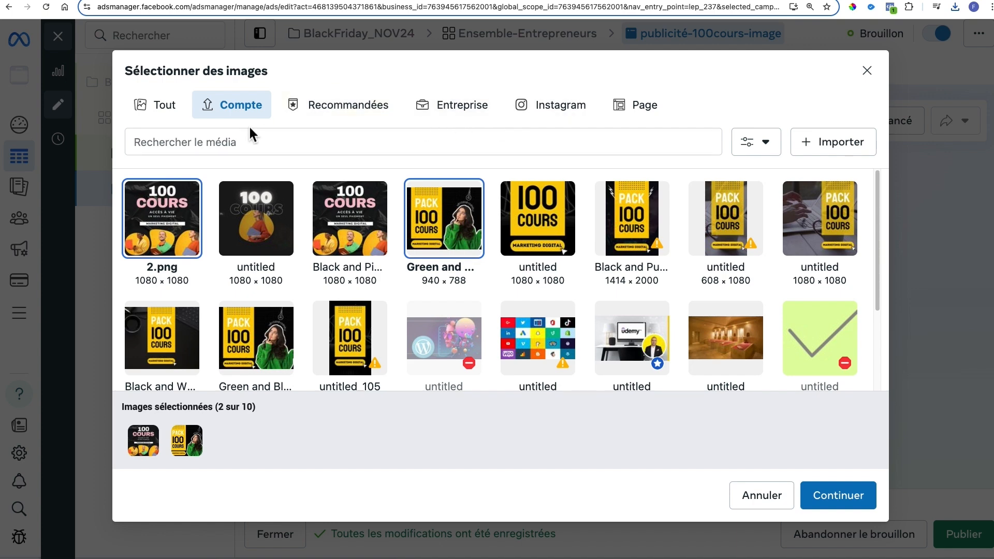
left_click(830, 142)
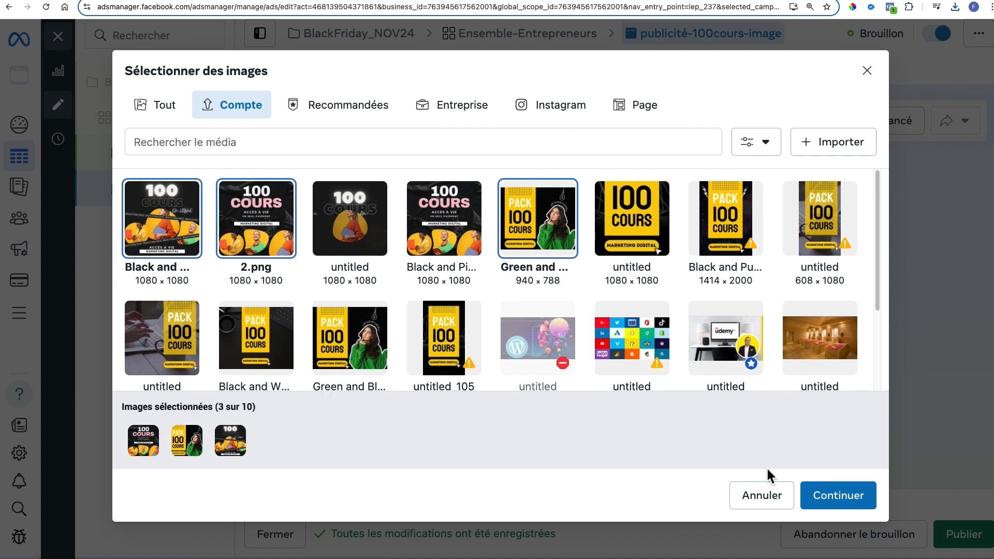
left_click(854, 497)
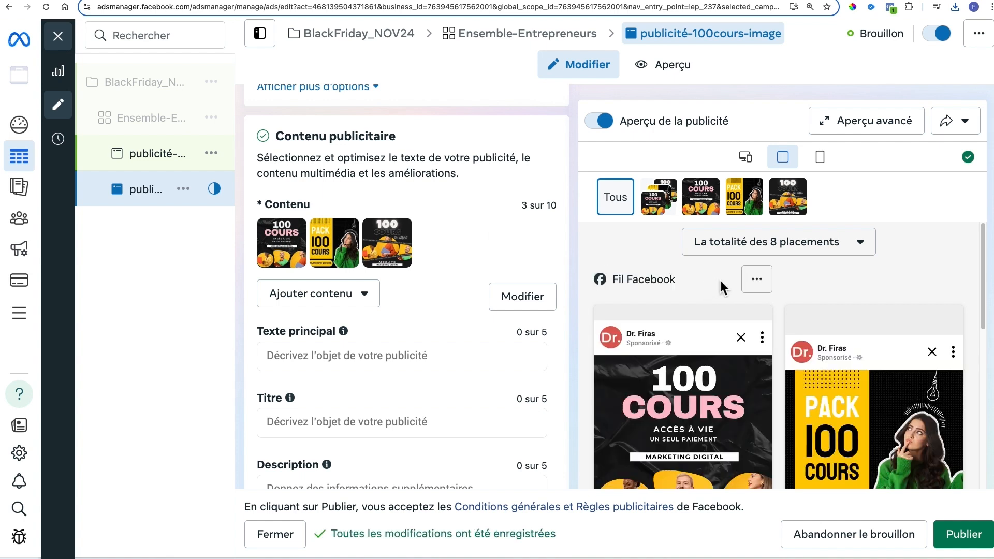
Examine the Facebook and Instagram feed previews of the ad with its new images
scroll(816, 335, "down", 2)
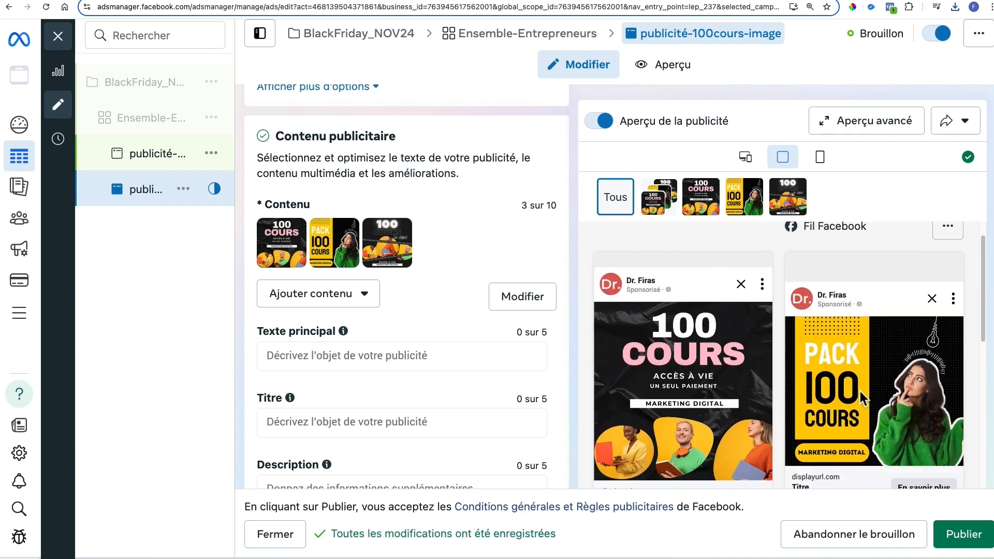
scroll(883, 399, "down", 1)
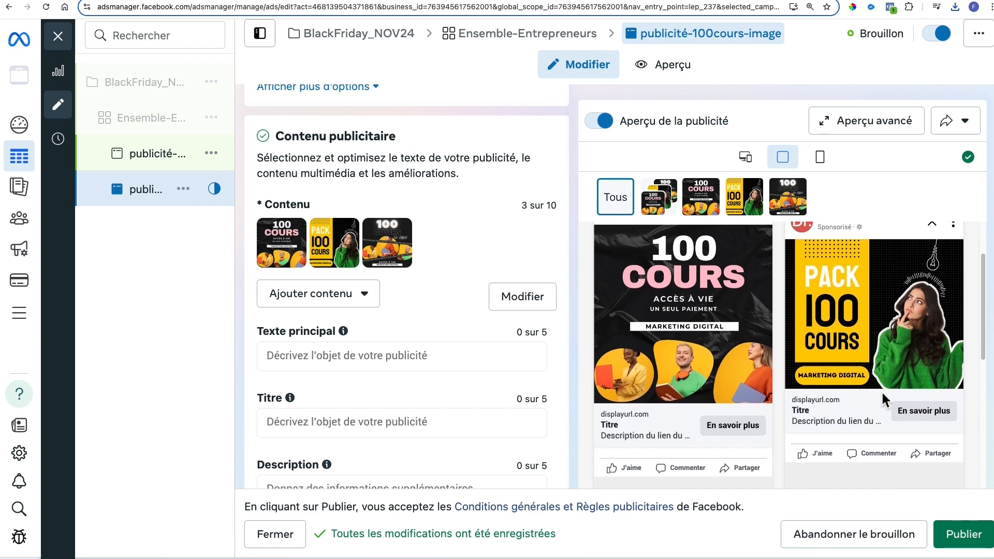
scroll(881, 393, "down", 3)
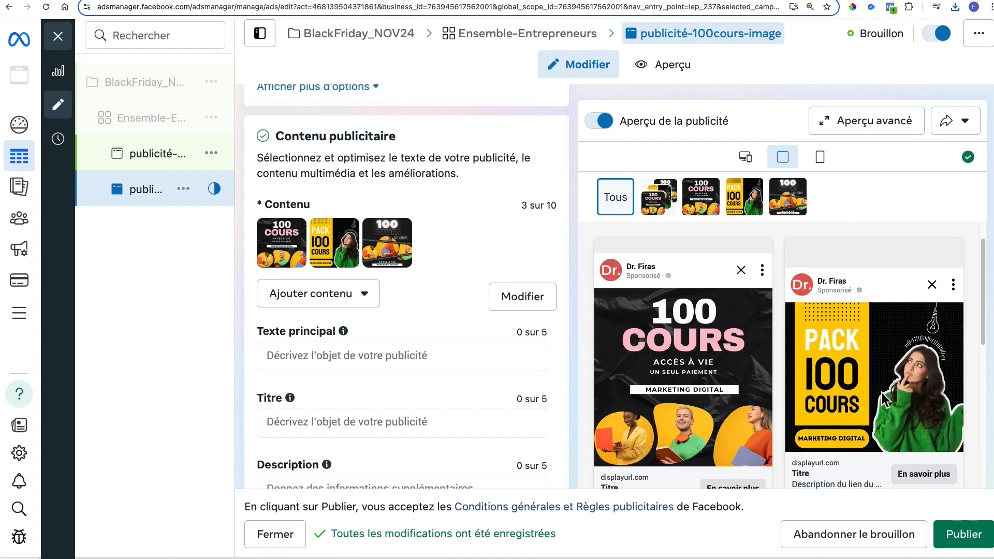
scroll(840, 390, "down", 2)
scroll(815, 390, "down", 5)
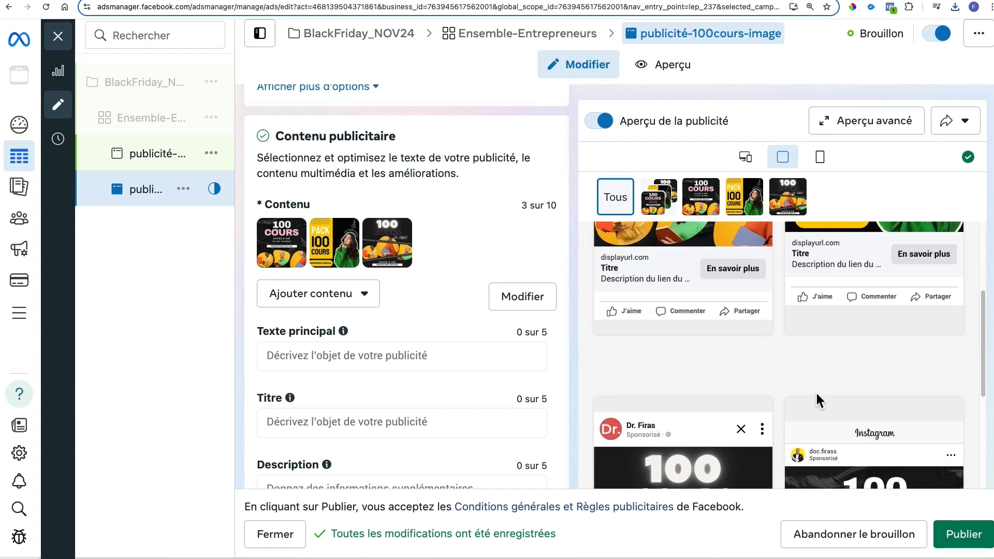
scroll(815, 393, "down", 3)
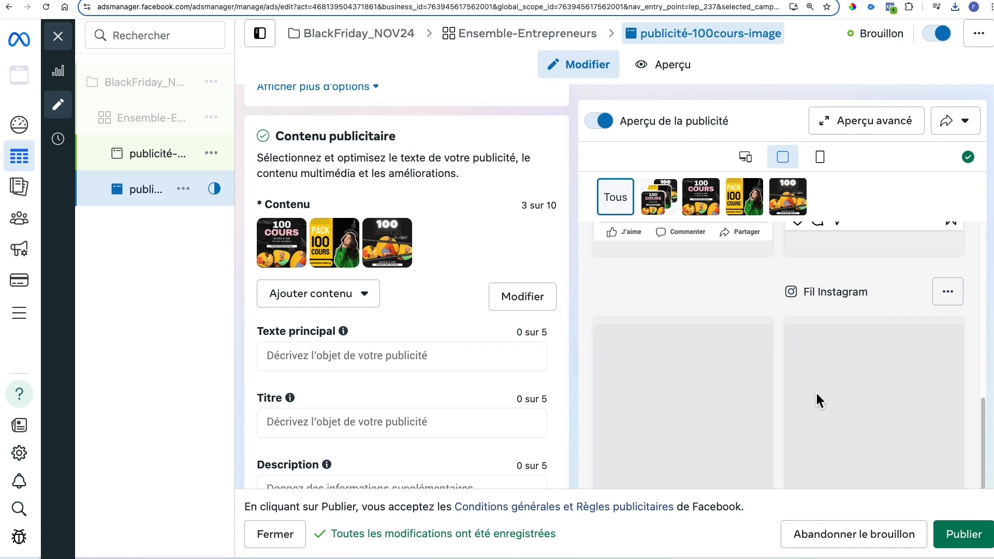
scroll(390, 314, "down", 3)
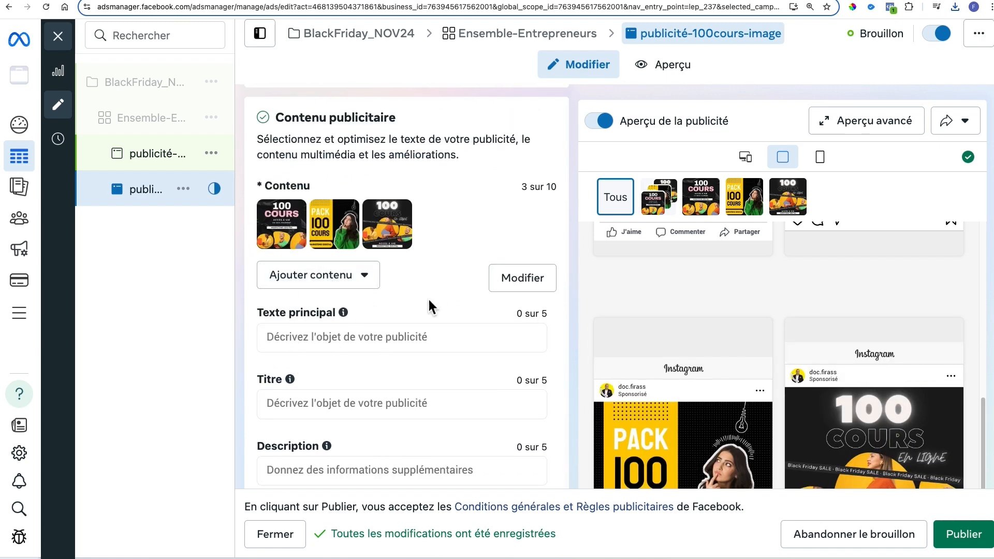
Copy the bulleted Publicité 1 description from ChatGPT into the ad's primary text
left_click(462, 1)
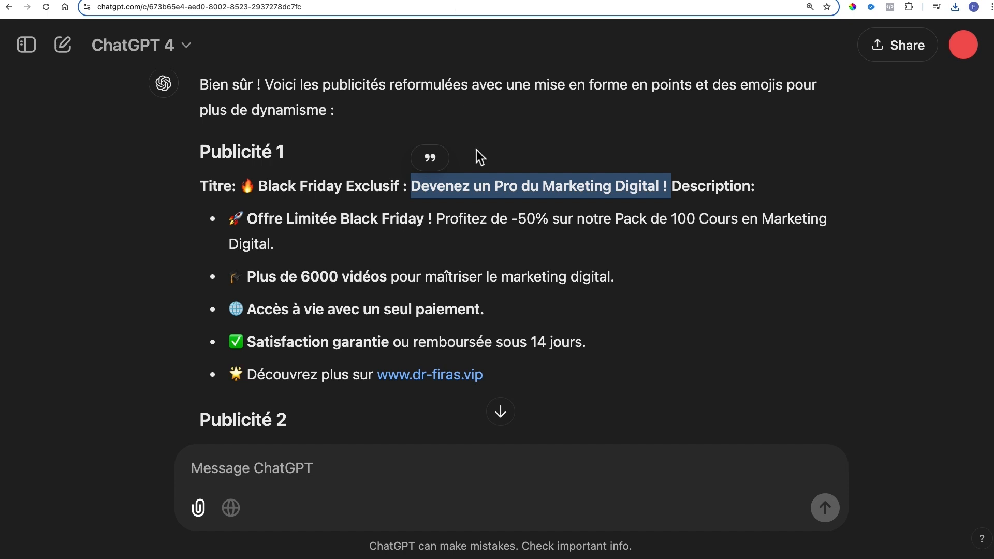
right_click(522, 184)
left_click(257, 185)
left_click_drag(231, 220, 547, 371)
key("super+c")
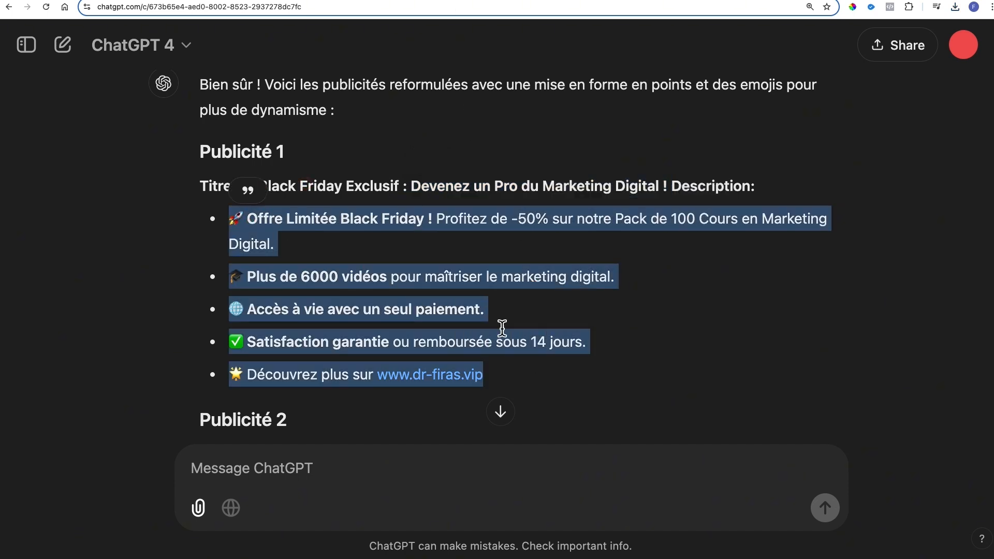
left_click(222, 1)
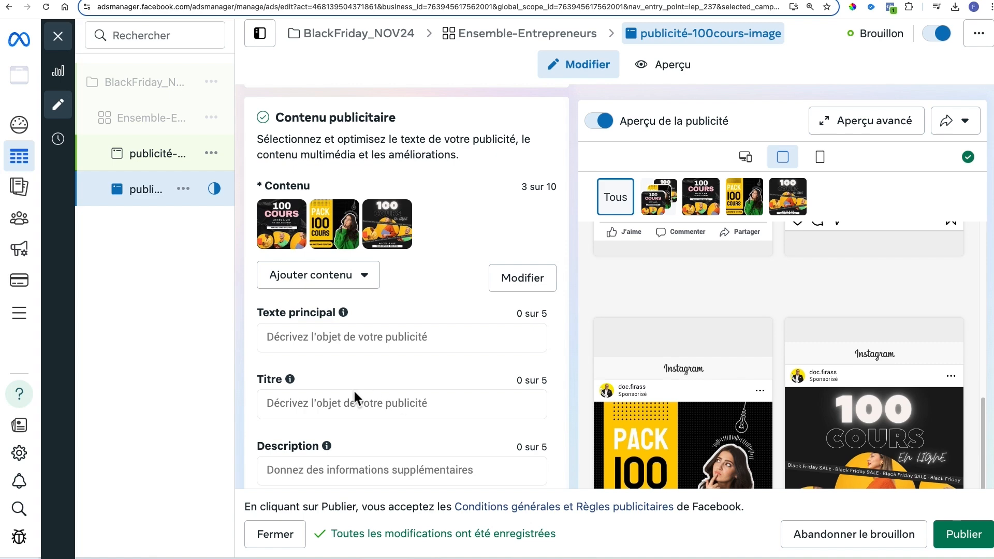
left_click(349, 343)
key("super+v")
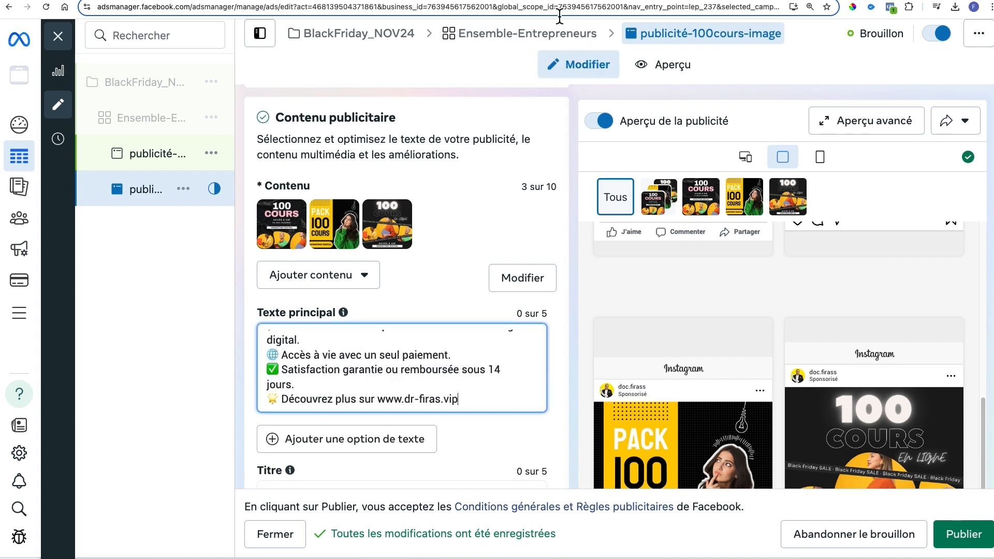
Replace the ad's primary text with the bulleted Publicité 2 description copied from ChatGPT
left_click(517, 3)
scroll(550, 246, "down", 5)
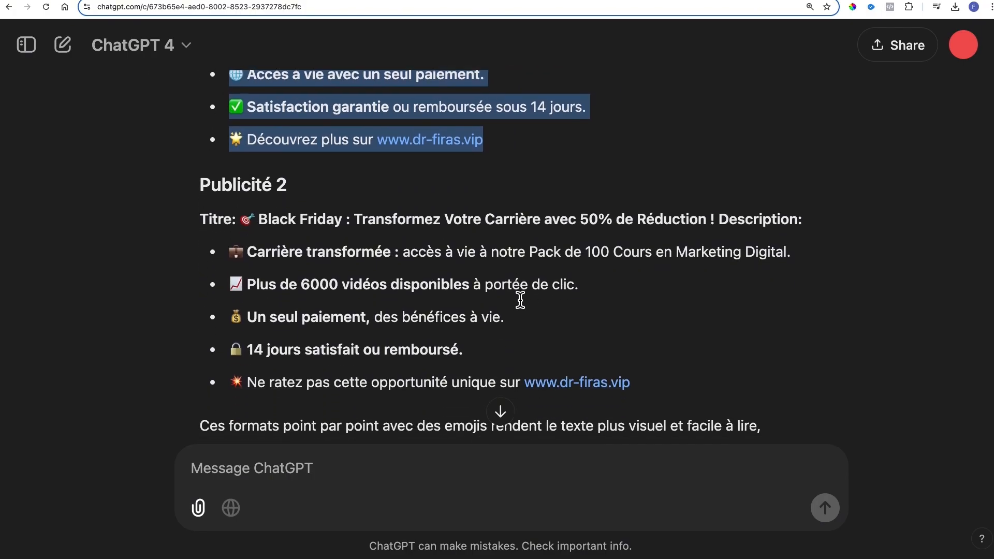
left_click_drag(232, 213, 684, 369)
key("ctrl+c")
left_click(210, 1)
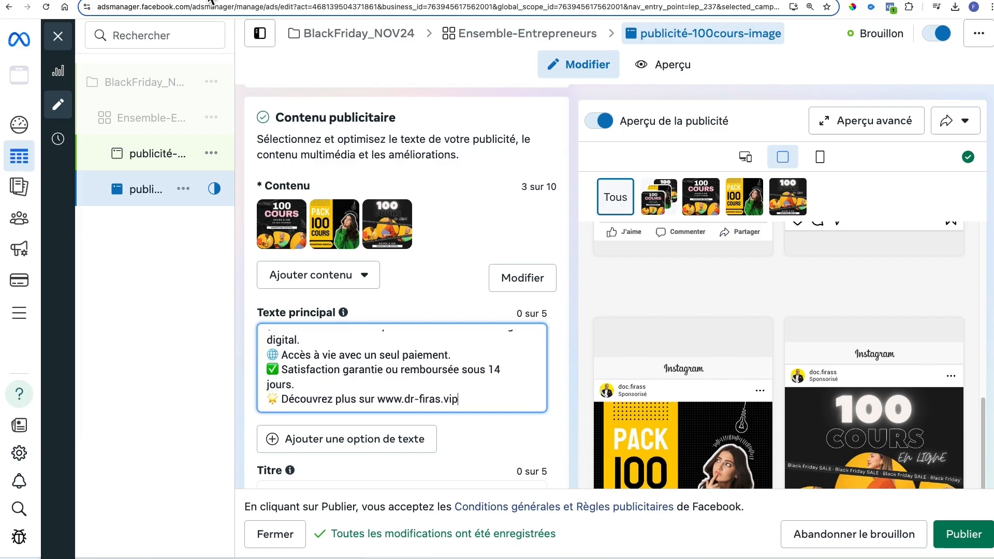
left_click(386, 382)
key("ctrl+a")
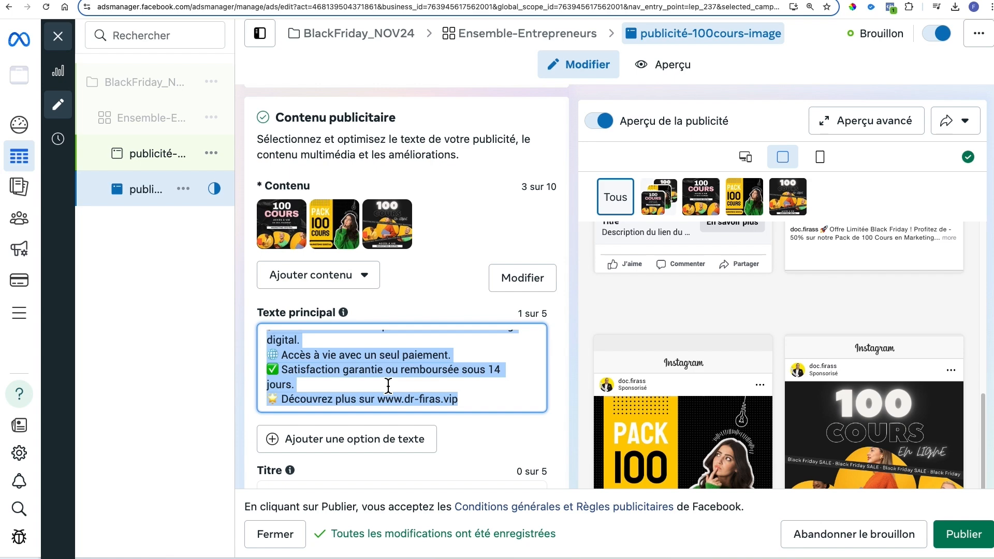
key("ctrl+v")
key("BackSpace")
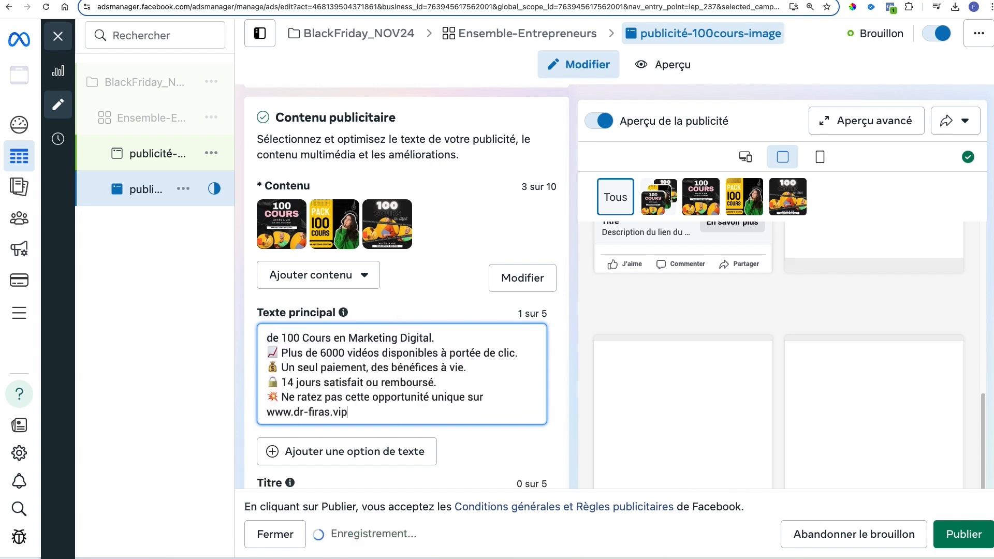
Set the ad's title to "🎯 Black Friday", copied from the Publicité 2 title in ChatGPT
left_click(462, 2)
left_click(266, 176)
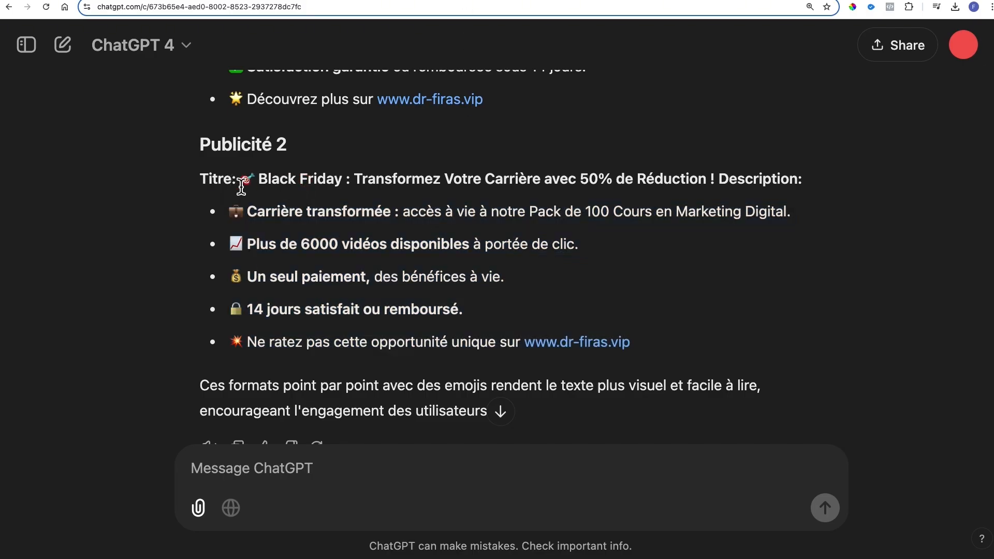
left_click_drag(242, 186, 314, 187)
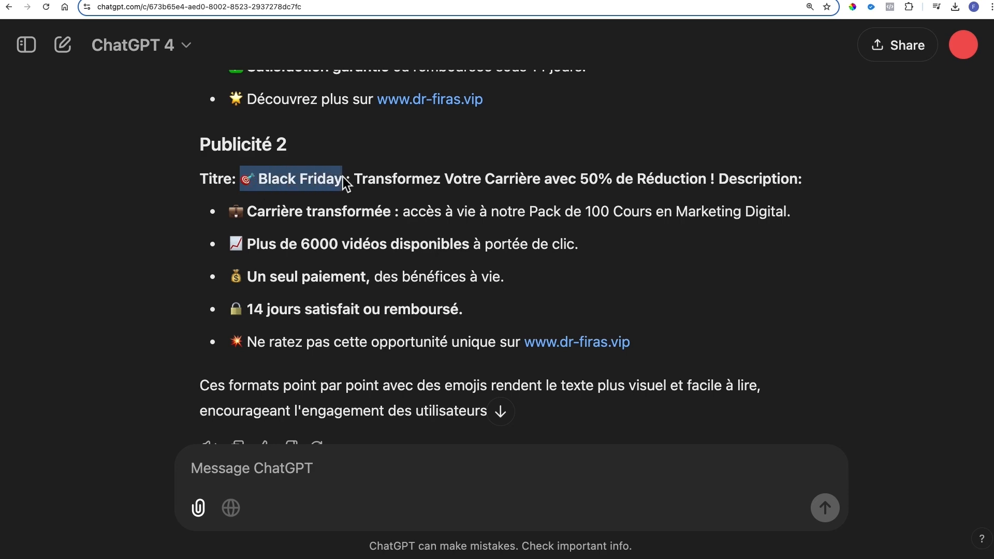
left_click(274, 1)
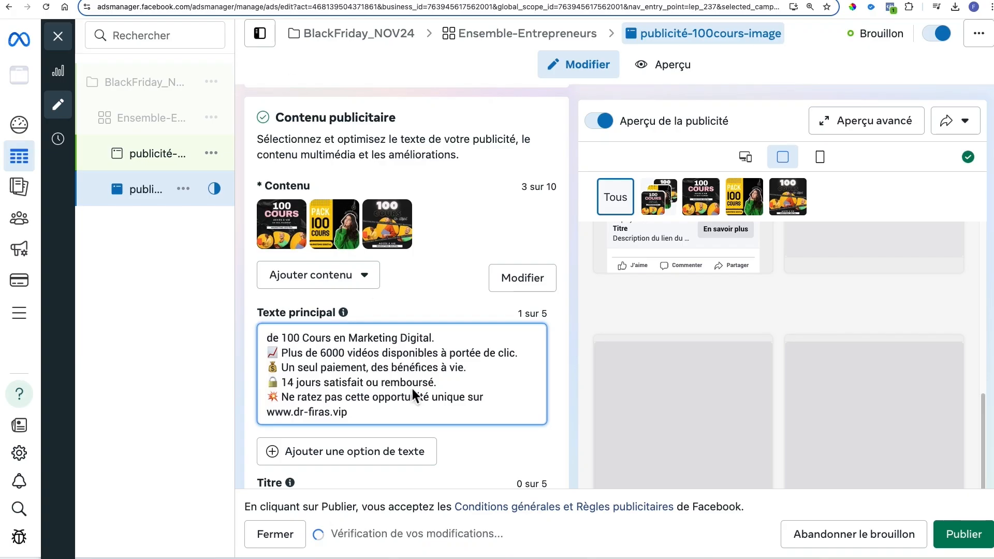
scroll(464, 427, "down", 3)
left_click(372, 361)
type("🎯 Black Friday")
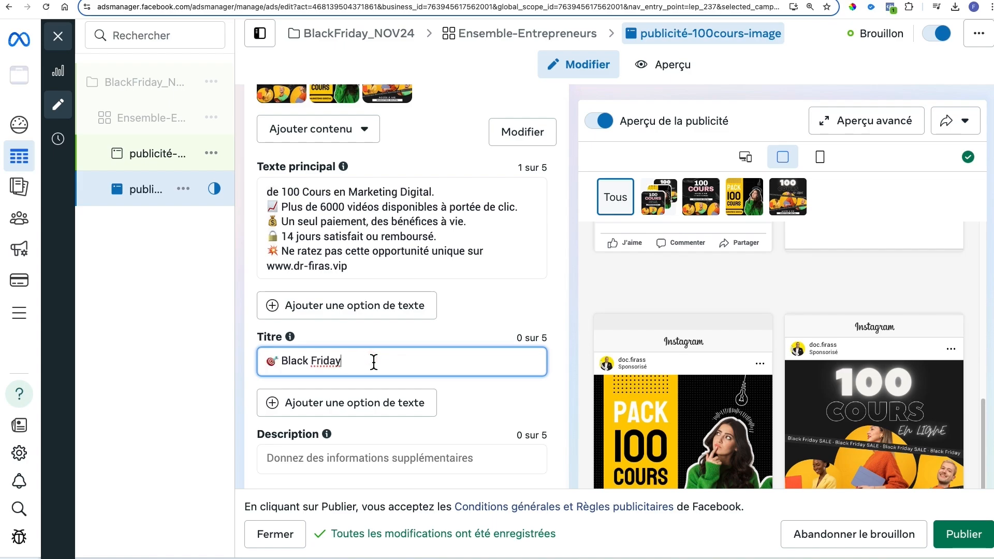
Set the ad's description to "Transformez Votre Carrière avec 50% de Réduction !", copied from the Publicité 2 title in ChatGPT
left_click(455, 1)
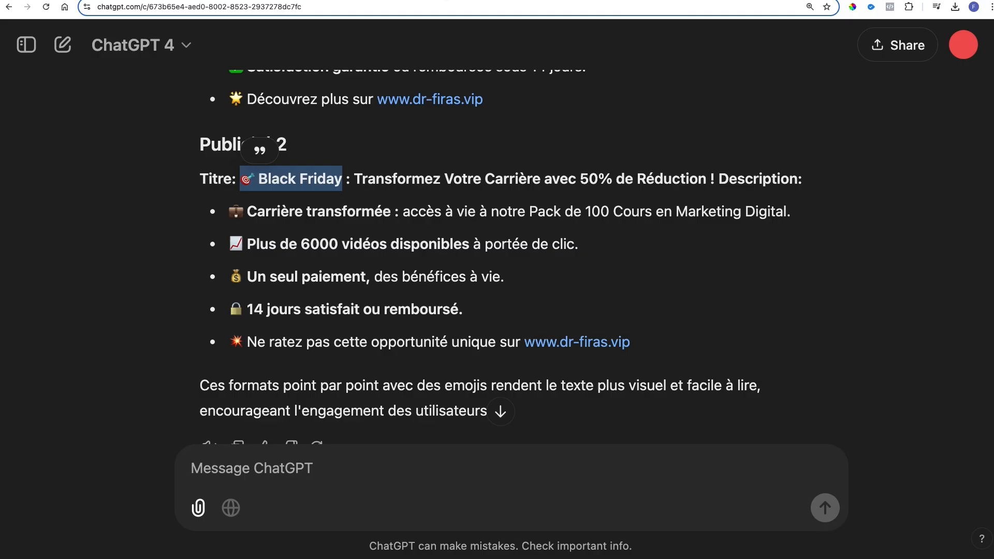
left_click(354, 182)
left_click_drag(354, 182, 721, 197)
key("ctrl+c")
left_click(375, 1)
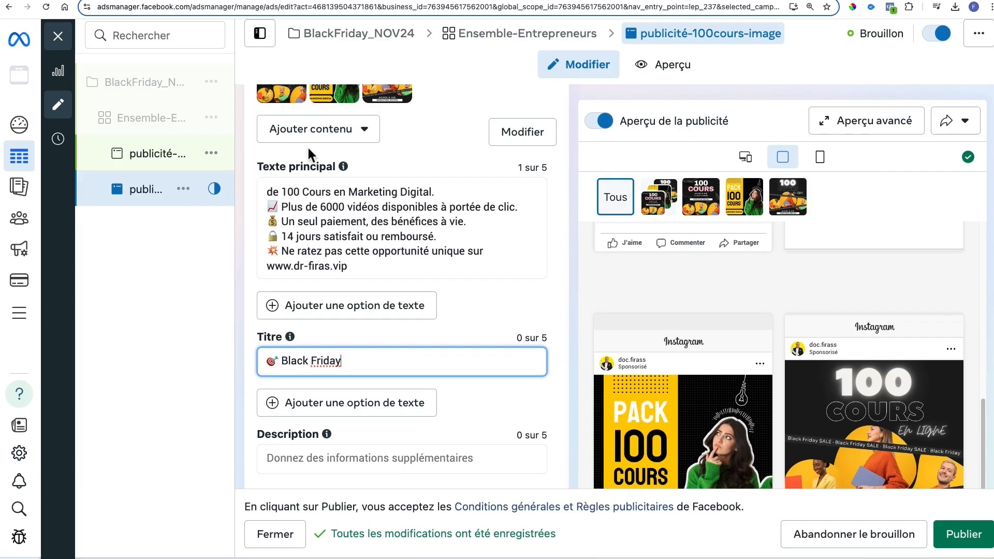
left_click(386, 461)
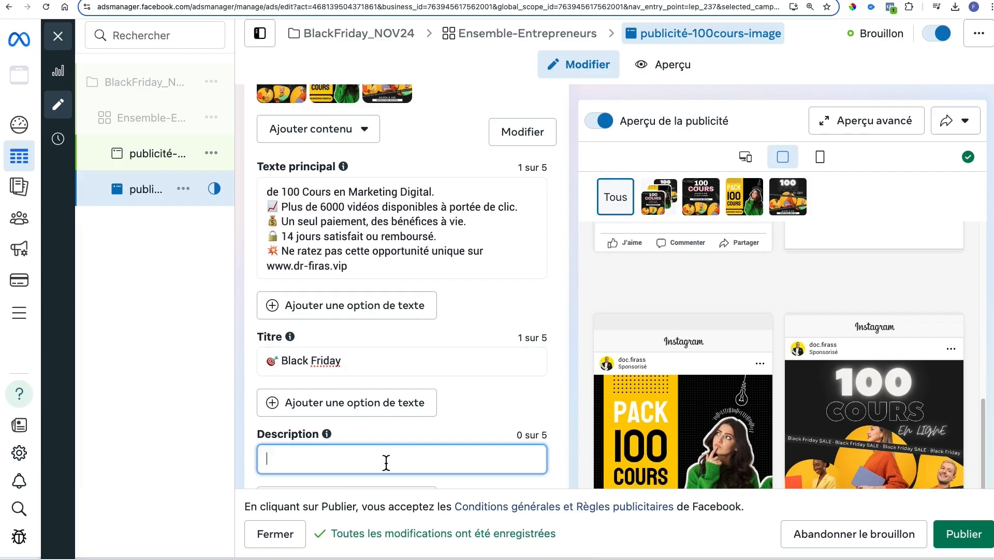
key("ctrl+v")
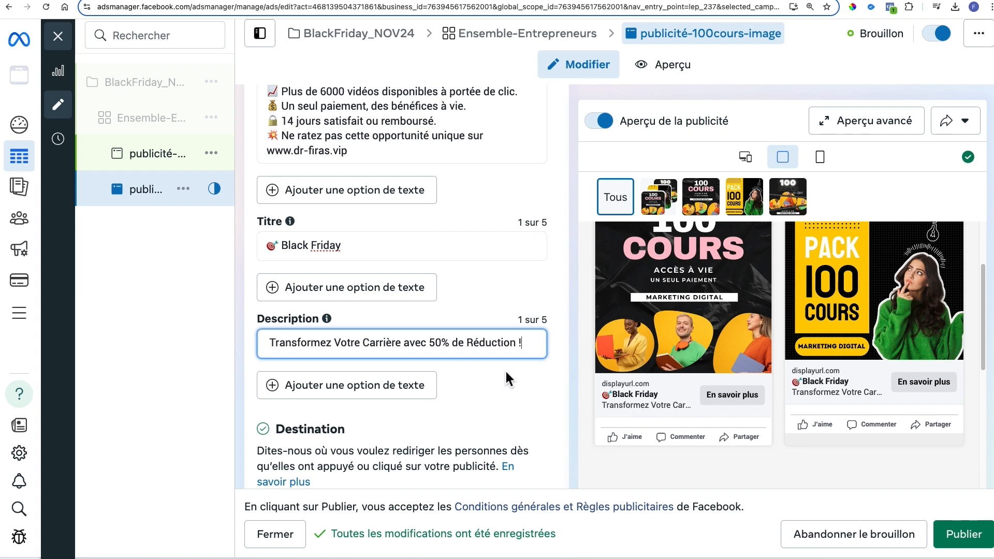
scroll(470, 389, "down", 2)
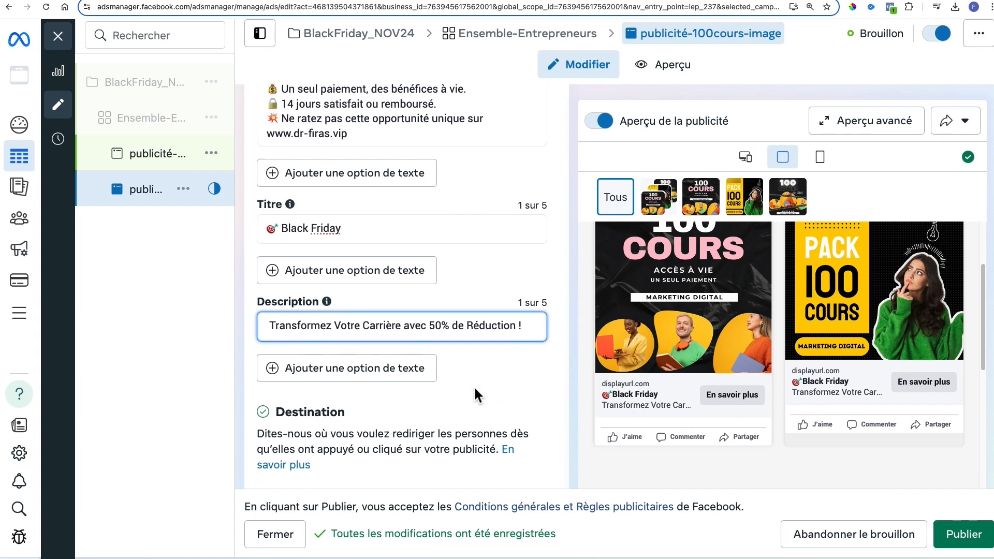
scroll(473, 387, "down", 5)
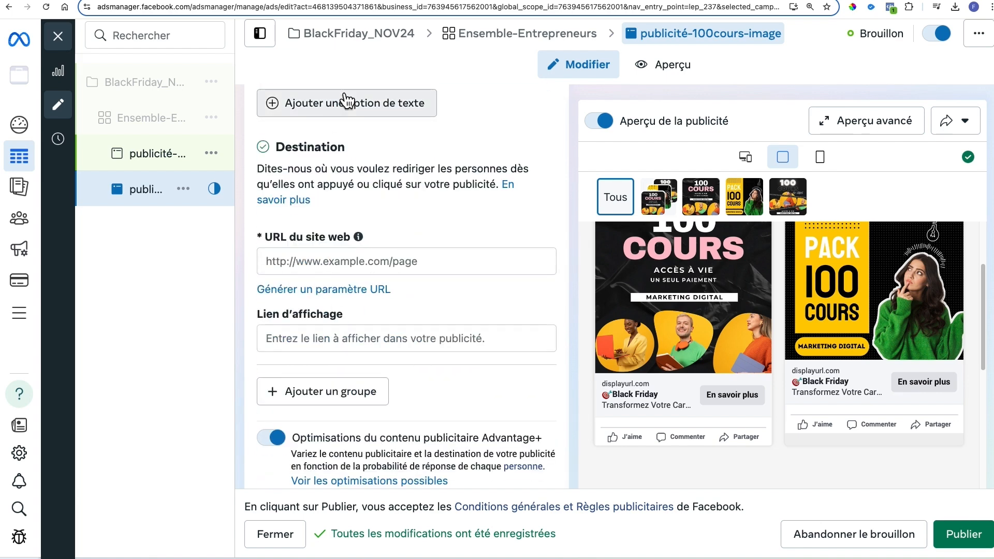
left_click(321, 262)
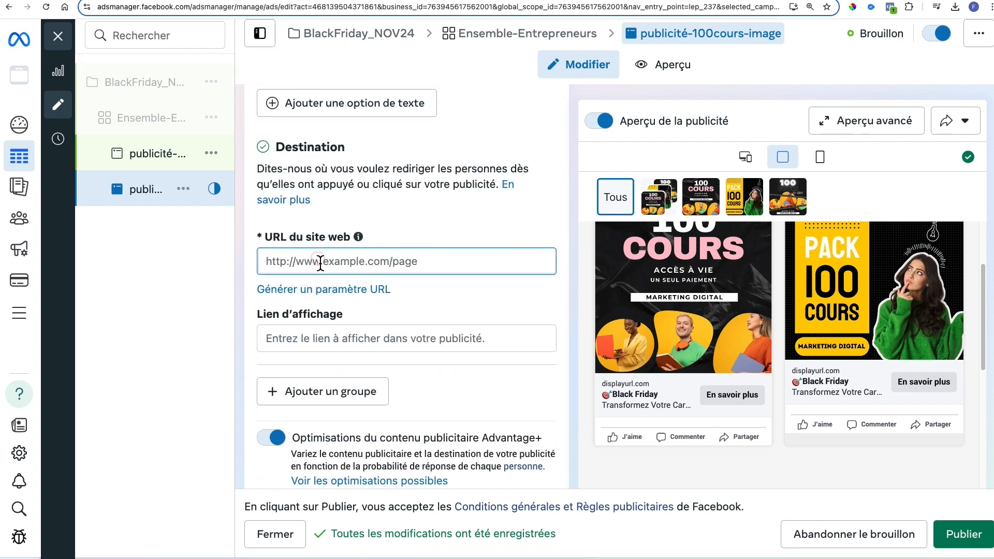
type("https://www.dr-firas.vip/")
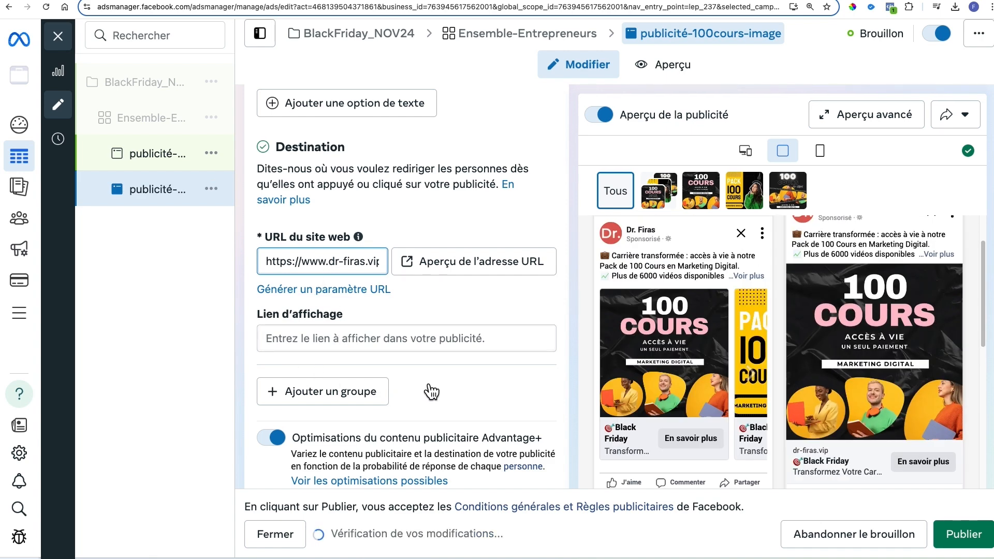
Change the ad's call-to-action to Acheter
scroll(541, 390, "down", 2)
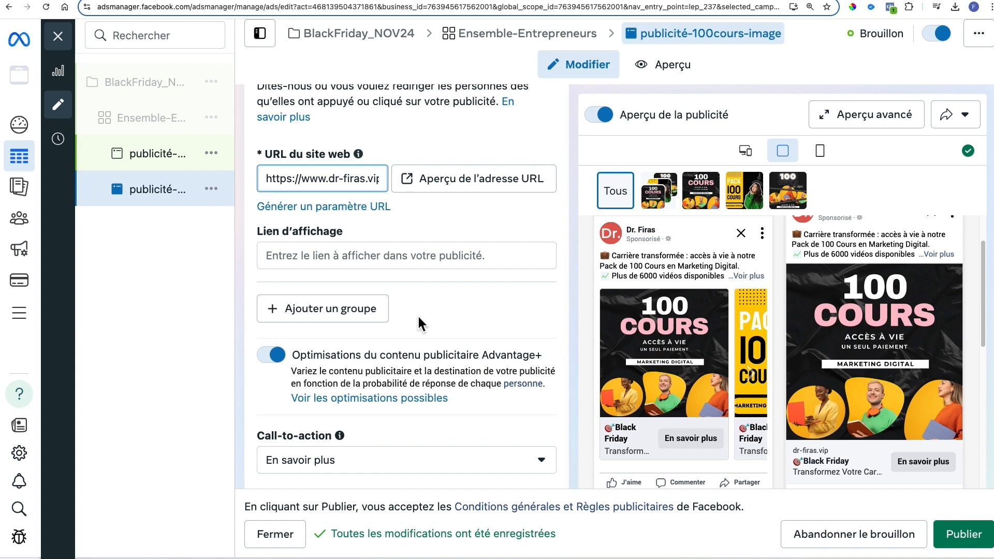
scroll(417, 315, "down", 3)
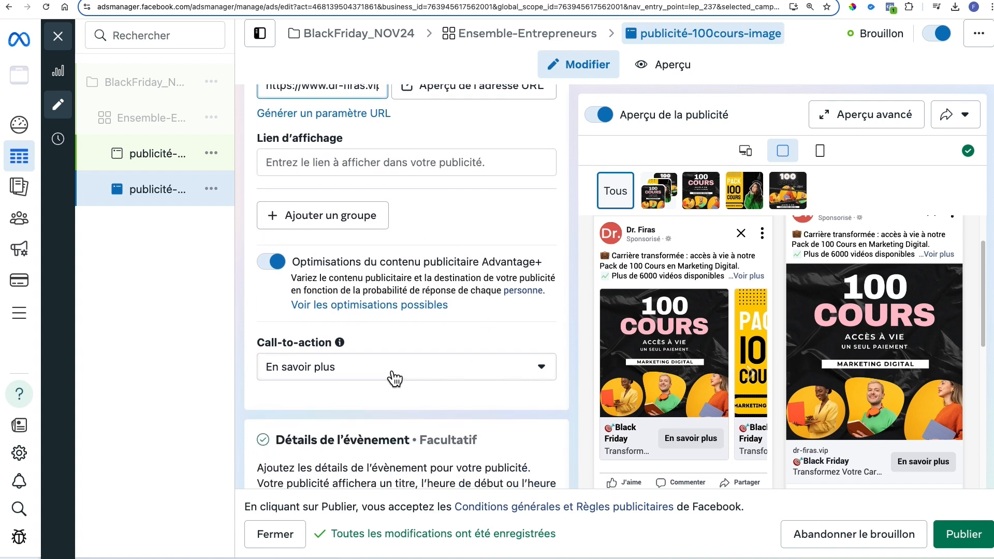
left_click(386, 367)
scroll(411, 278, "down", 1)
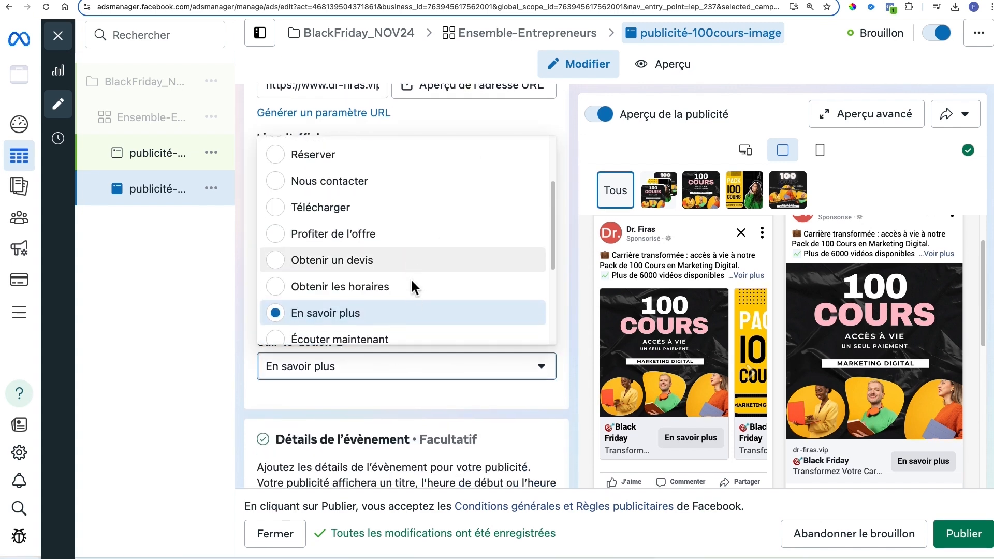
scroll(411, 278, "down", 5)
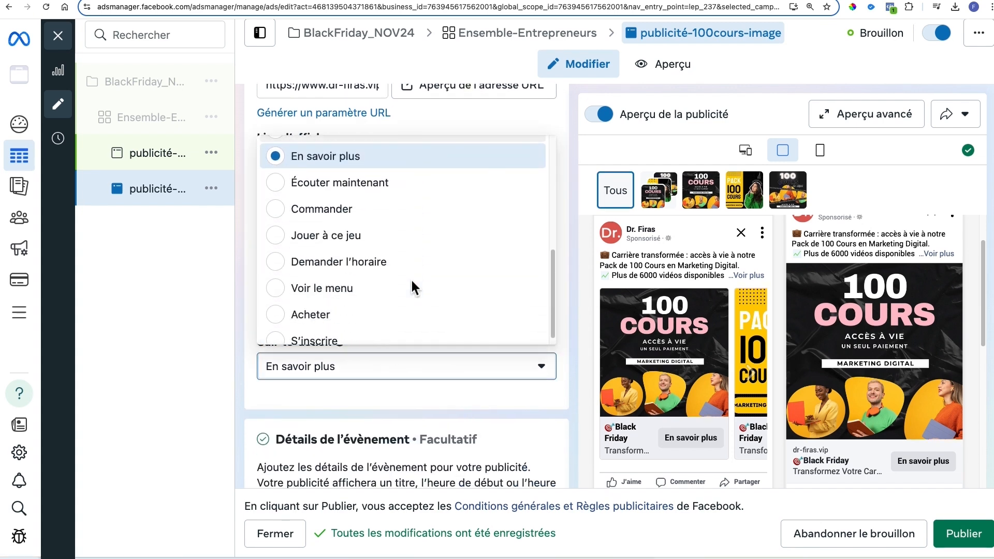
left_click(295, 317)
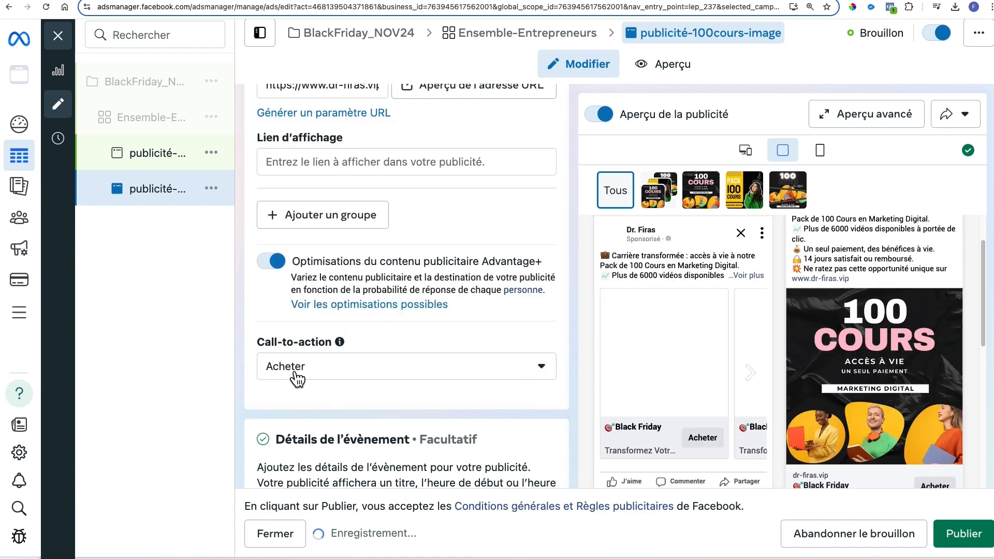
Set the ad's display link to dr-firas.vip, copied from the website URL
scroll(531, 324, "down", 10)
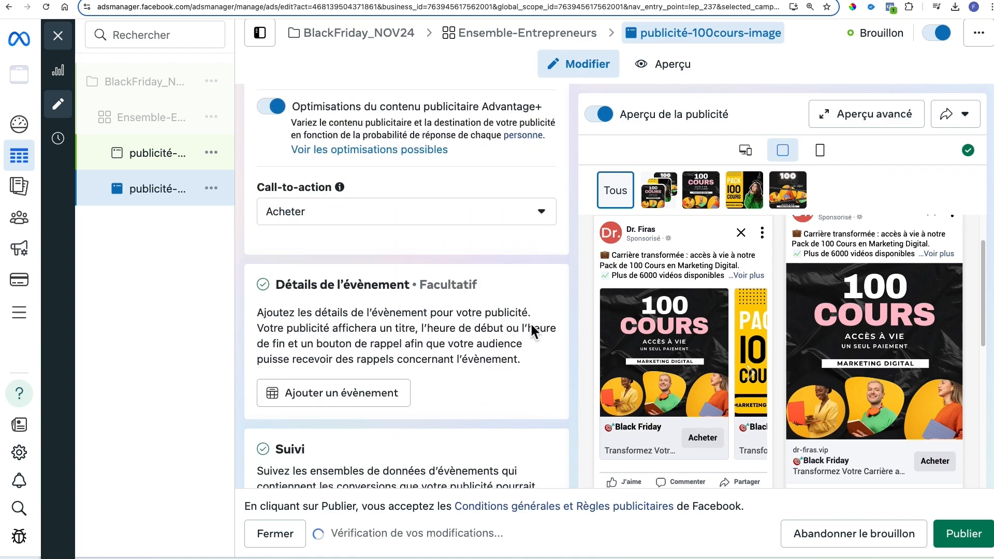
scroll(530, 322, "down", 2)
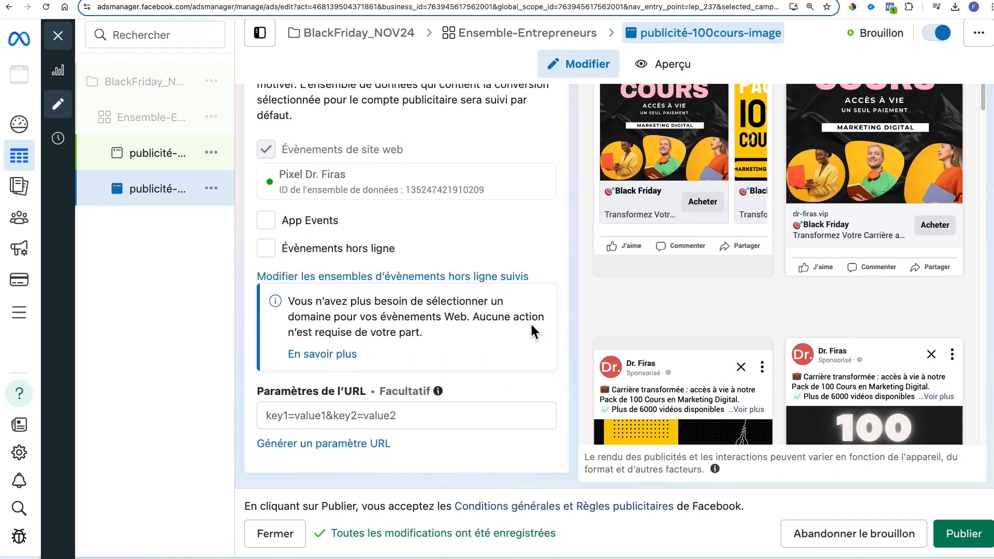
scroll(530, 322, "up", 10)
scroll(529, 323, "up", 6)
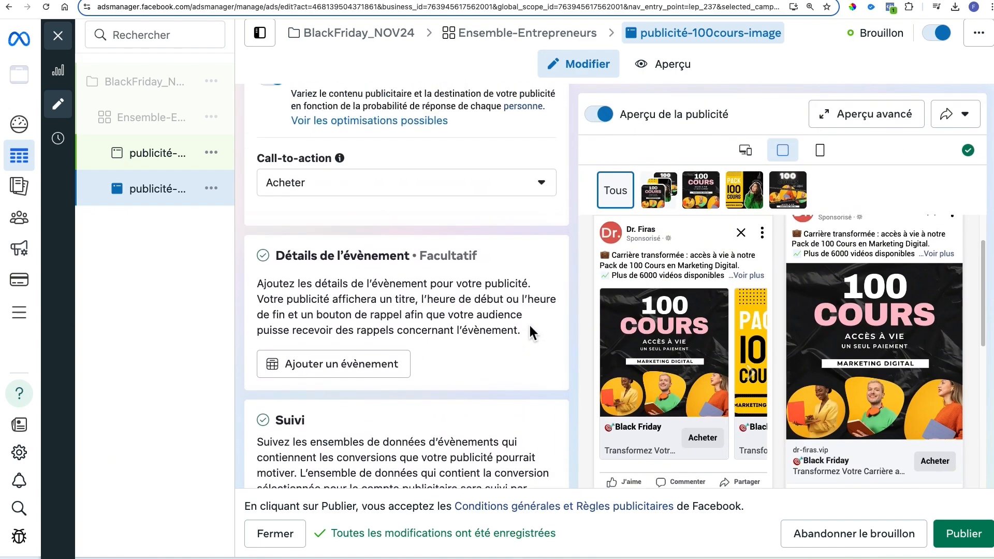
scroll(529, 323, "up", 3)
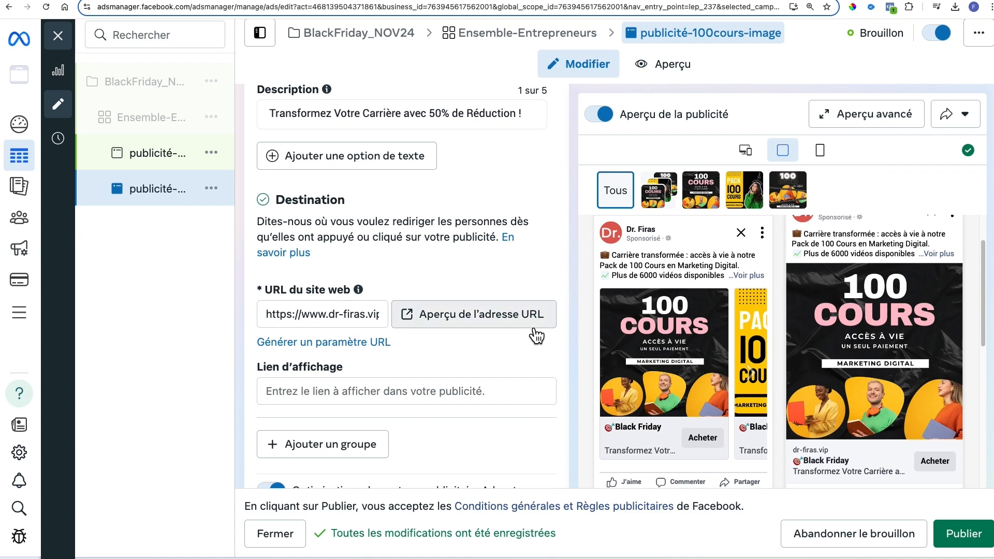
left_click(334, 392)
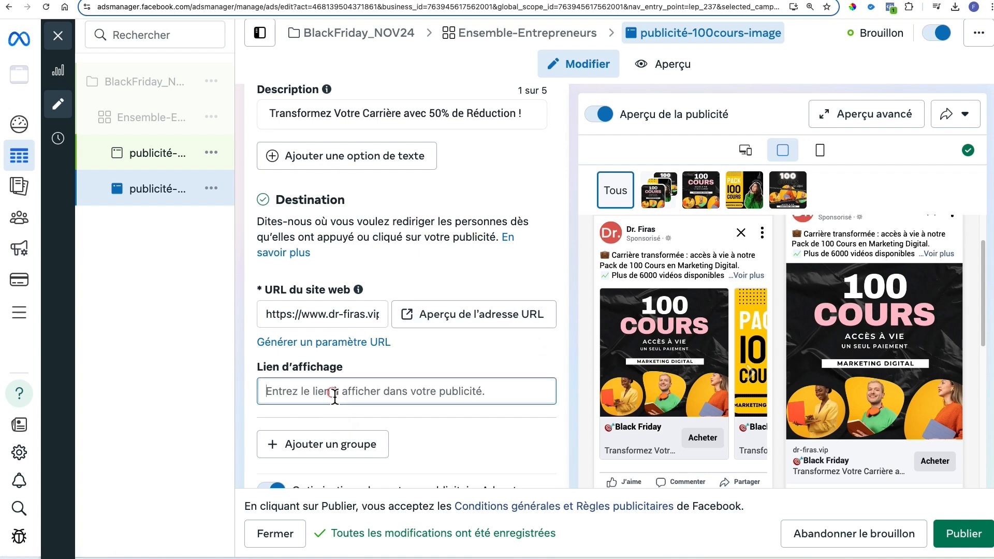
left_click(307, 318)
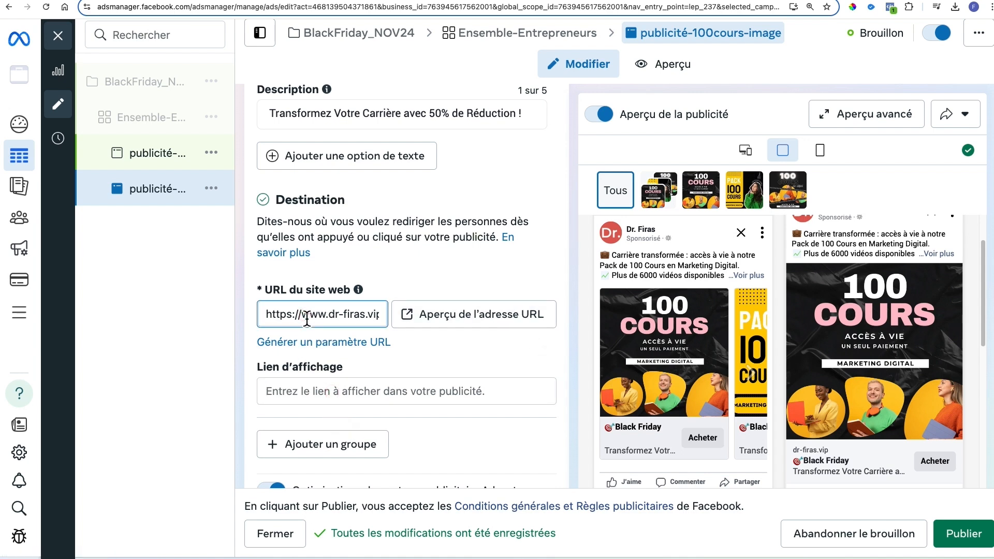
left_click_drag(337, 313, 378, 319)
key("super+c")
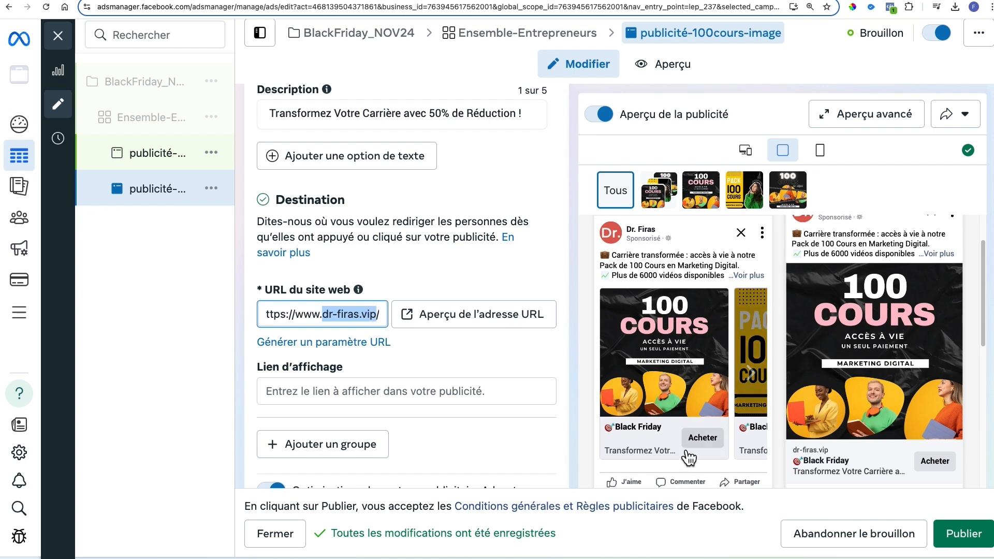
left_click(331, 385)
key("super+v")
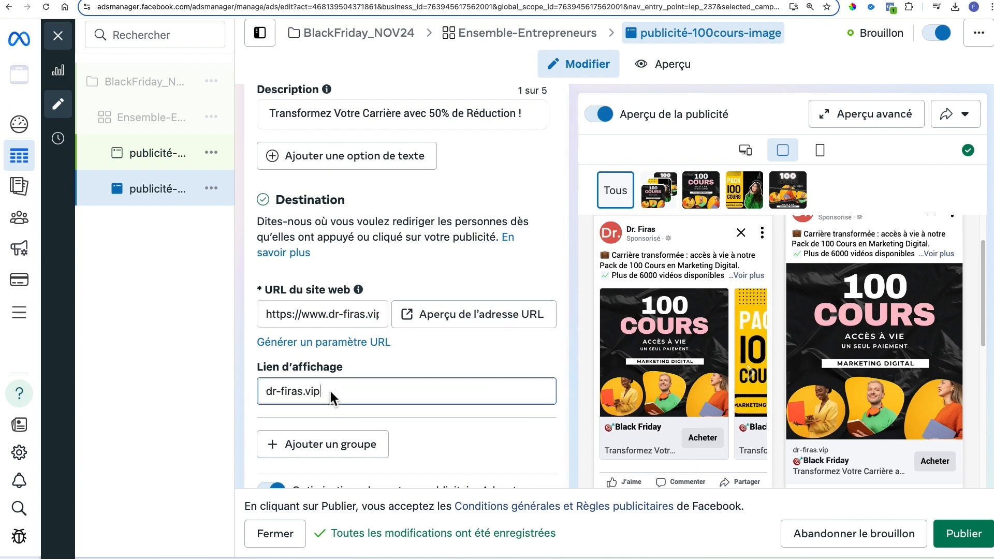
left_click(527, 356)
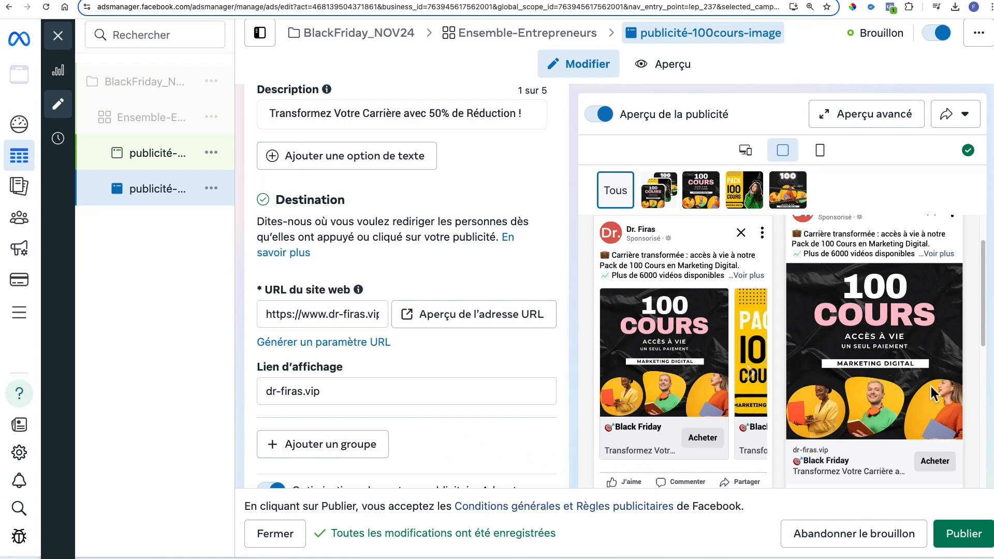
Replace the ad's description with "Devenez un Pro du Marketing Digital !", copied from the Publicité 1 title in ChatGPT
scroll(858, 394, "down", 3)
scroll(858, 394, "down", 5)
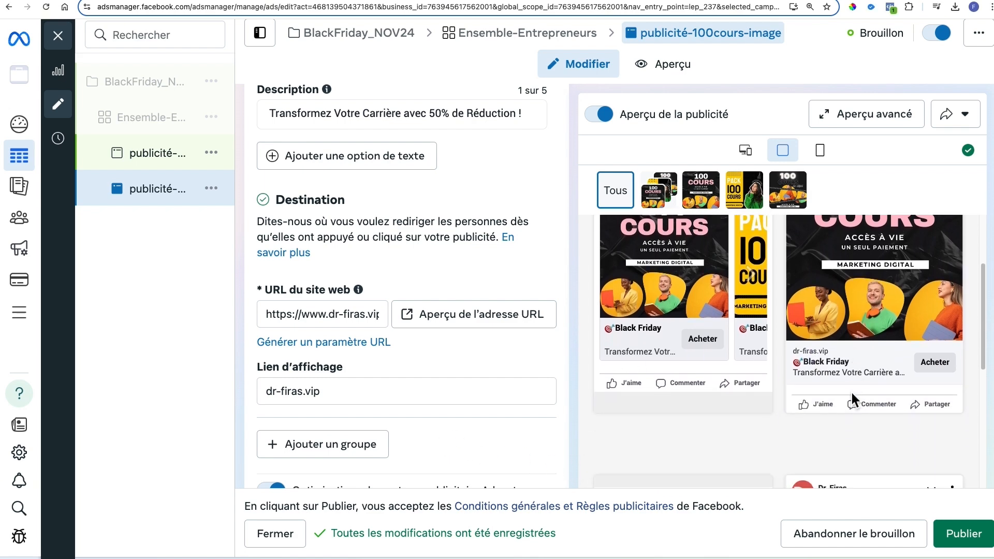
scroll(852, 393, "down", 3)
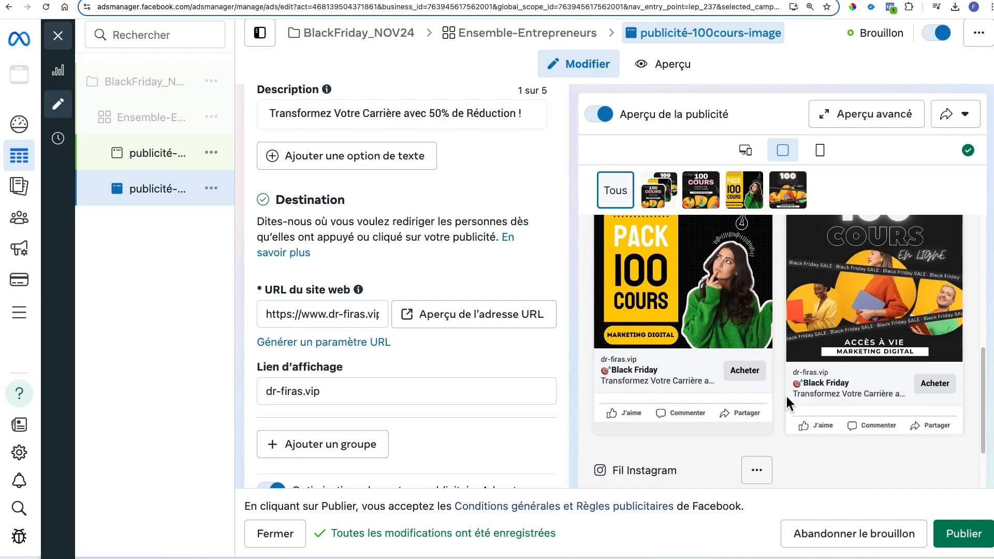
left_click(454, 1)
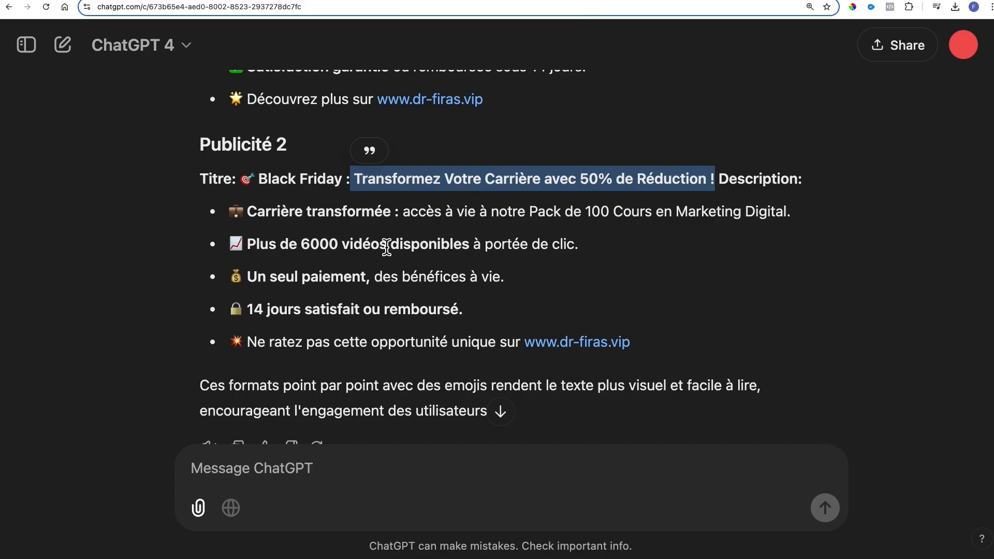
scroll(389, 246, "up", 5)
left_click_drag(412, 171, 668, 173)
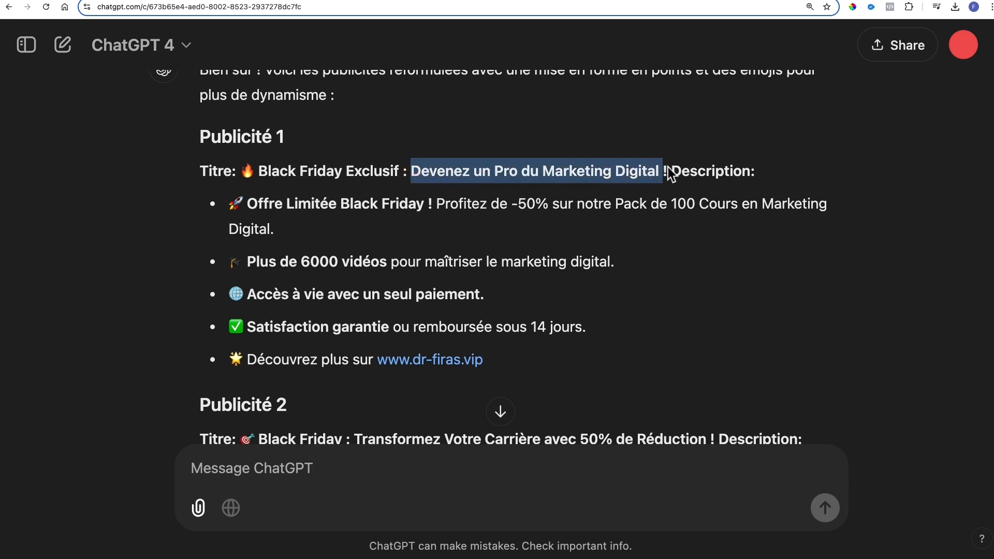
left_click(237, 2)
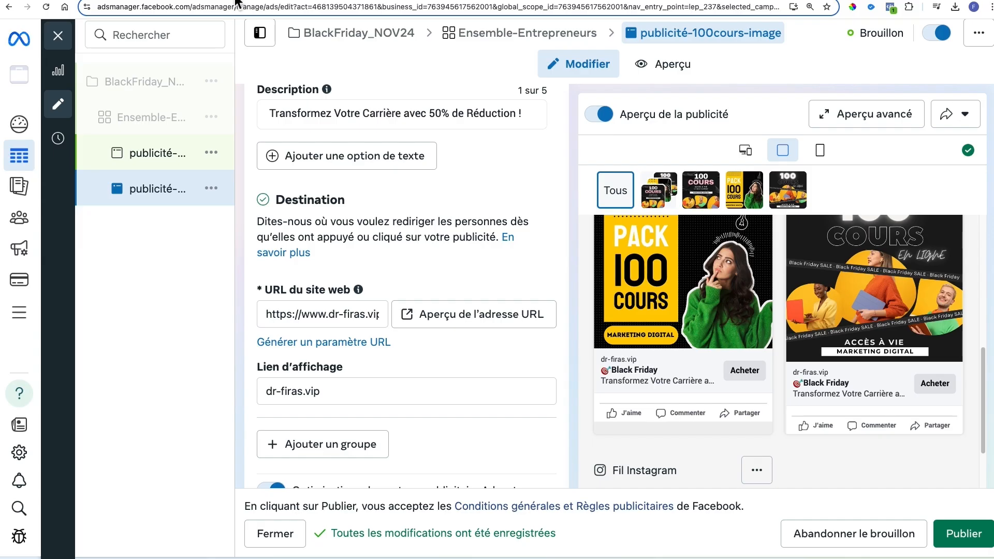
scroll(377, 278, "up", 4)
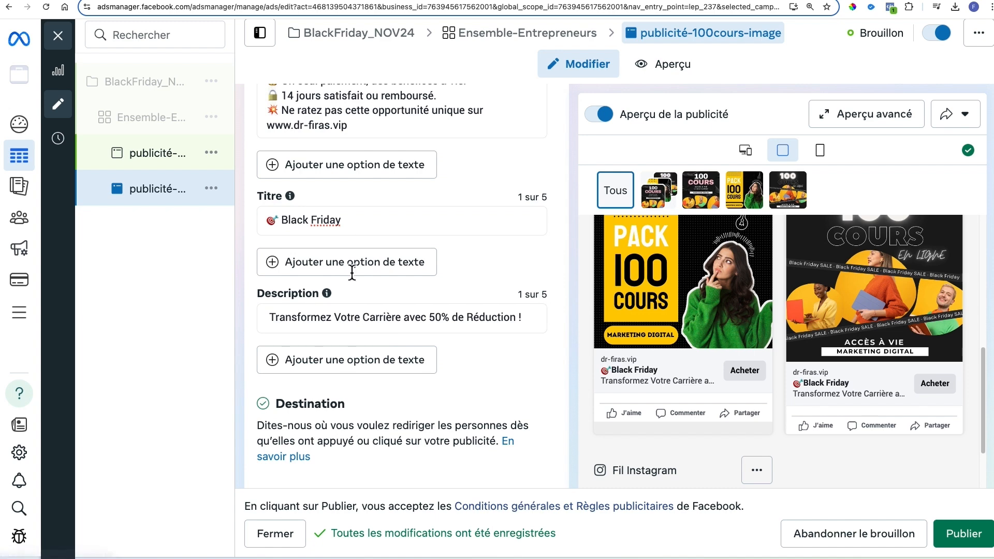
triple_click(381, 319)
type("Devenez un Pro du Marketing Digital !")
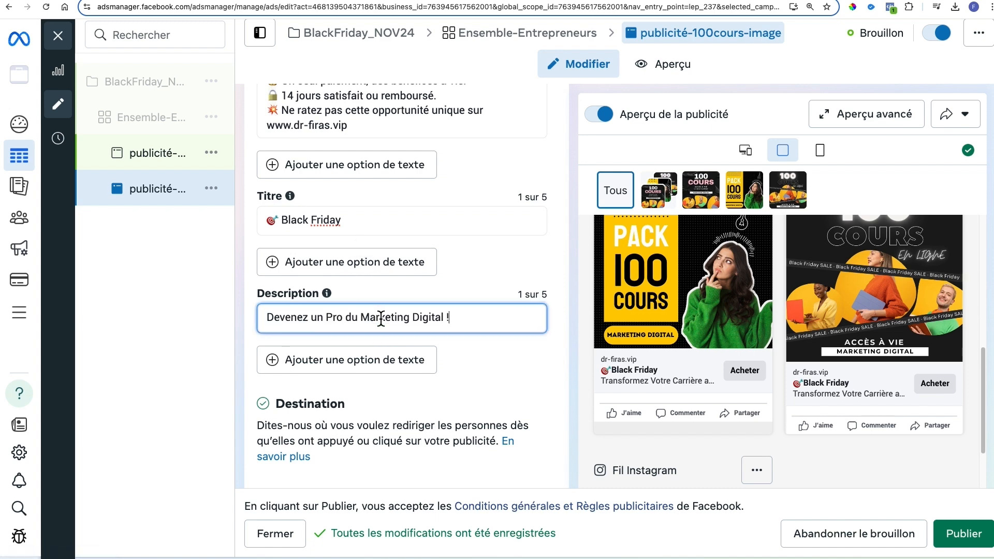
left_click(488, 296)
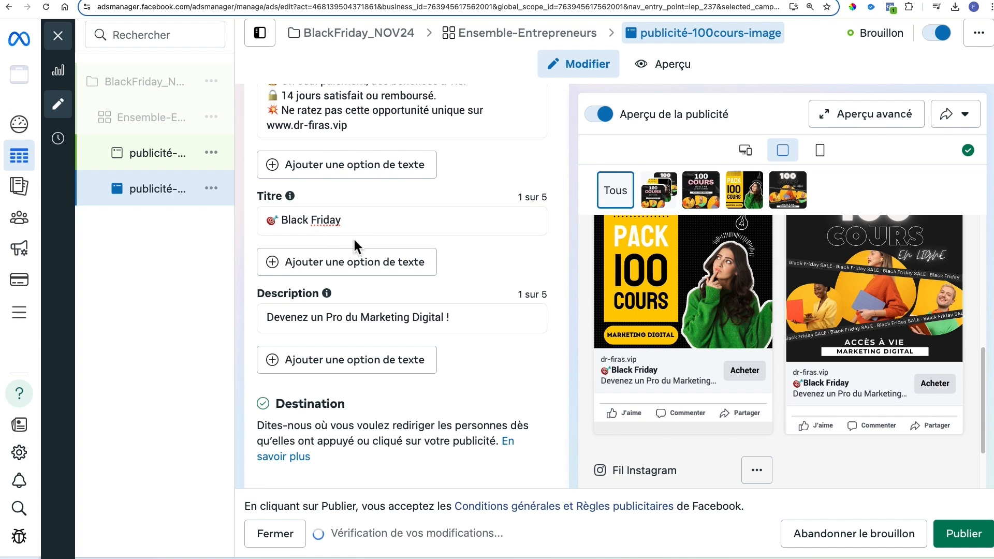
Switch to the ChatGPT audience table and review its suggested segments, including Freelancers
scroll(381, 239, "up", 1)
scroll(357, 270, "up", 10)
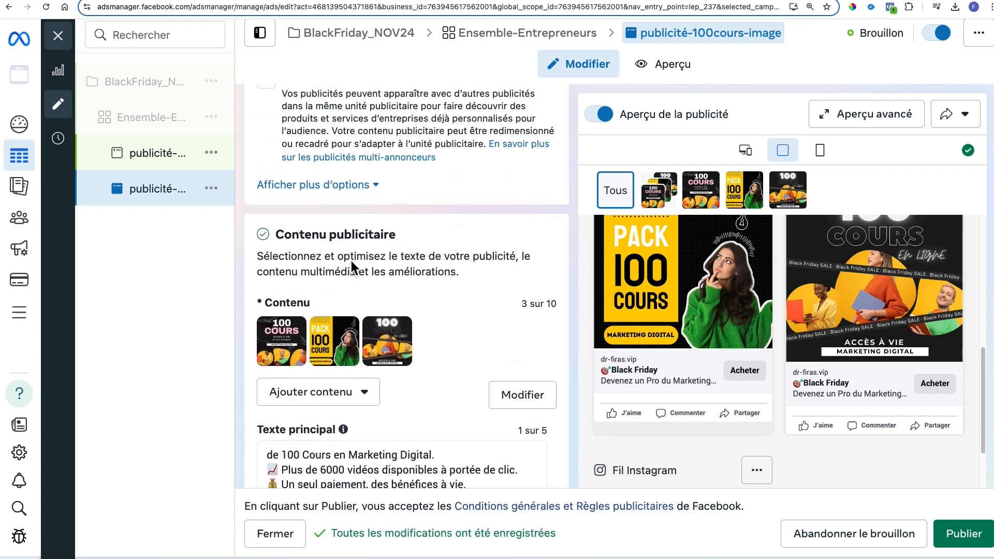
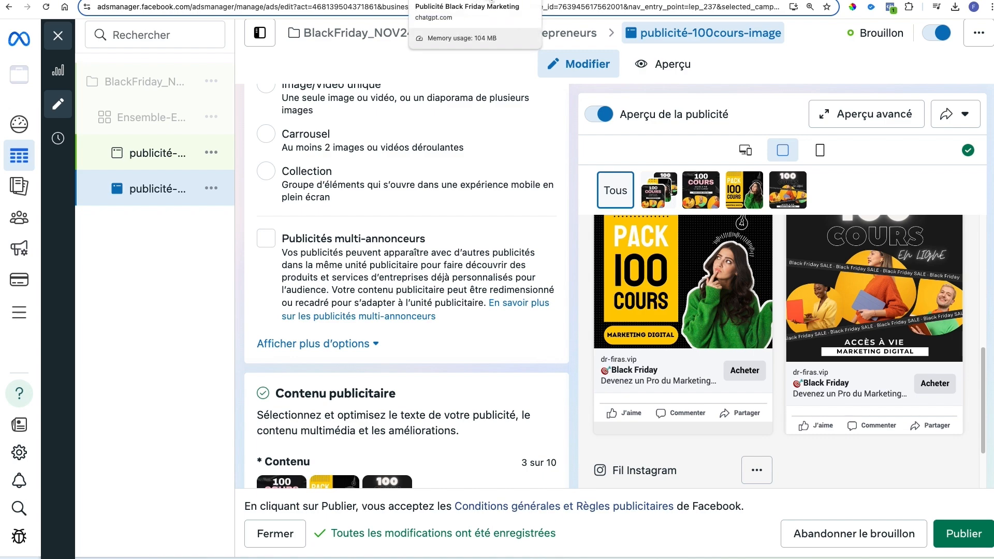
left_click(491, 1)
scroll(604, 247, "up", 1)
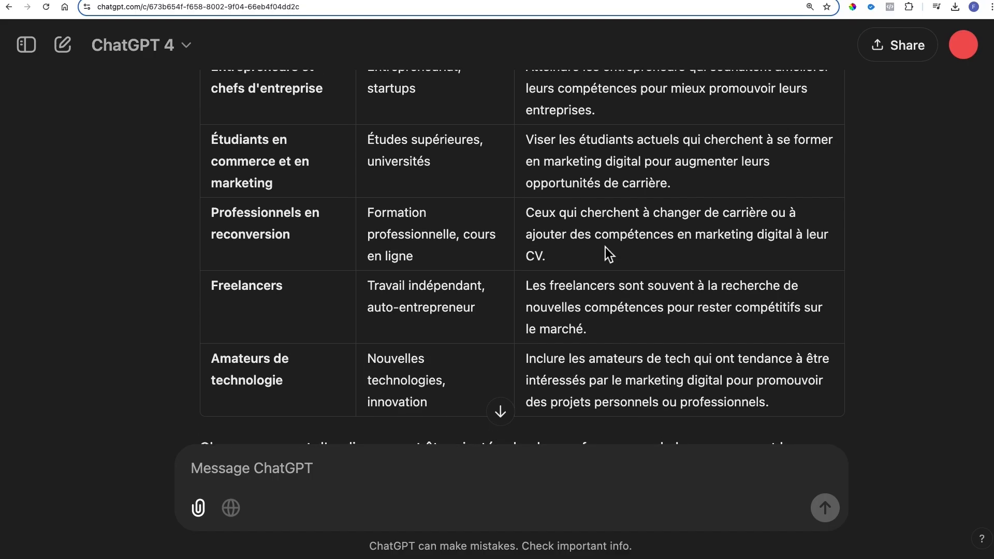
double_click(253, 288)
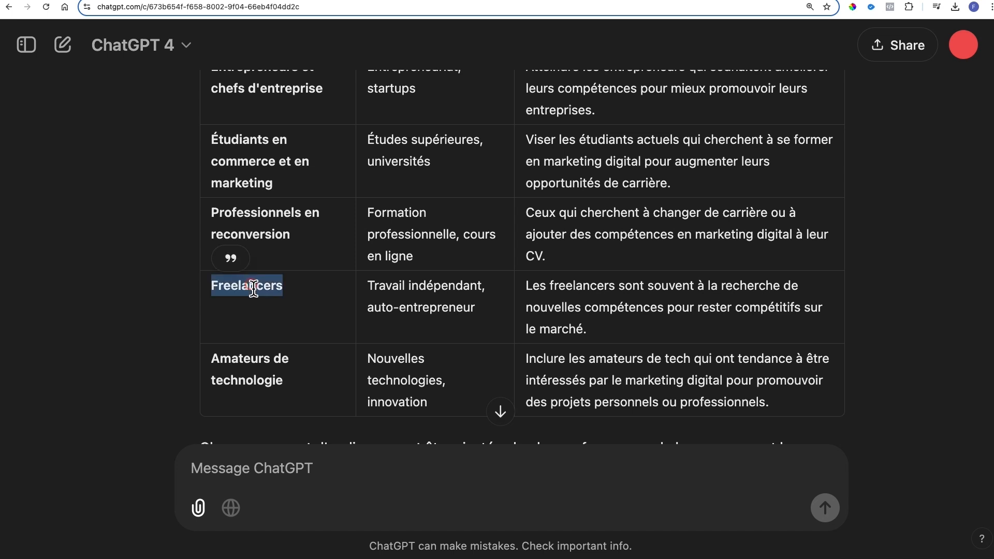
scroll(267, 293, "up", 3)
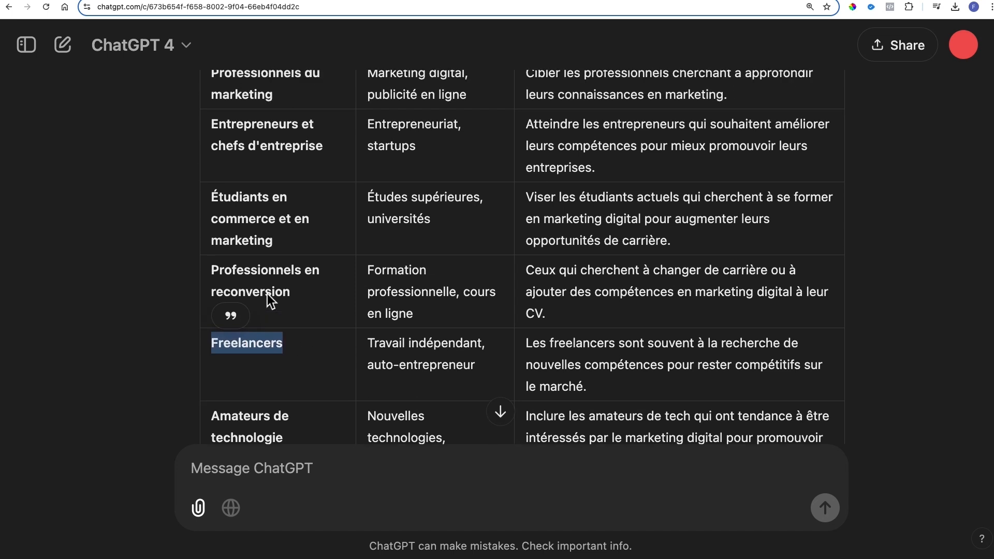
Examine the ChatGPT audience table from Professionnels du marketing through Étudiants en commerce et en marketing to Amateurs de technologie
left_click_drag(250, 126, 264, 145)
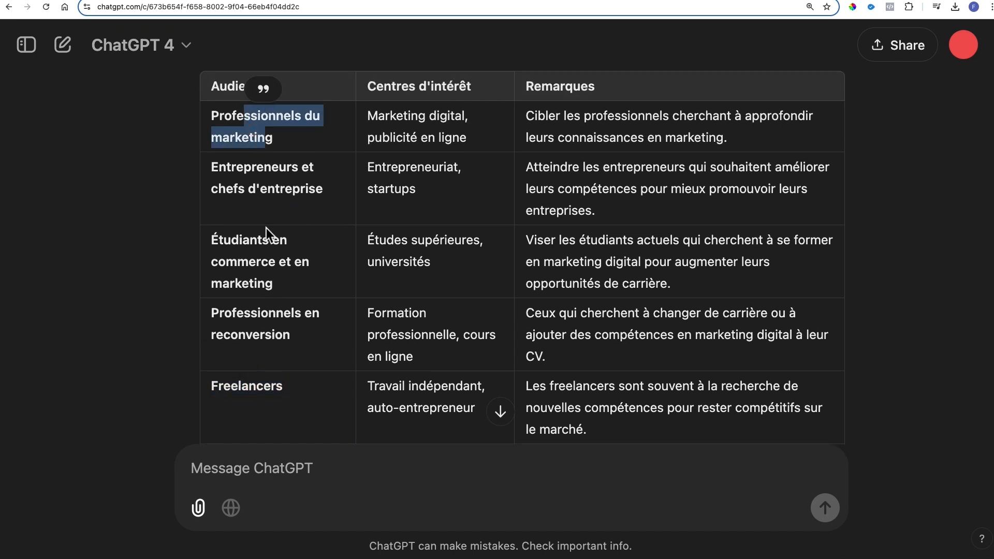
scroll(204, 217, "down", 1)
left_click_drag(230, 208, 286, 262)
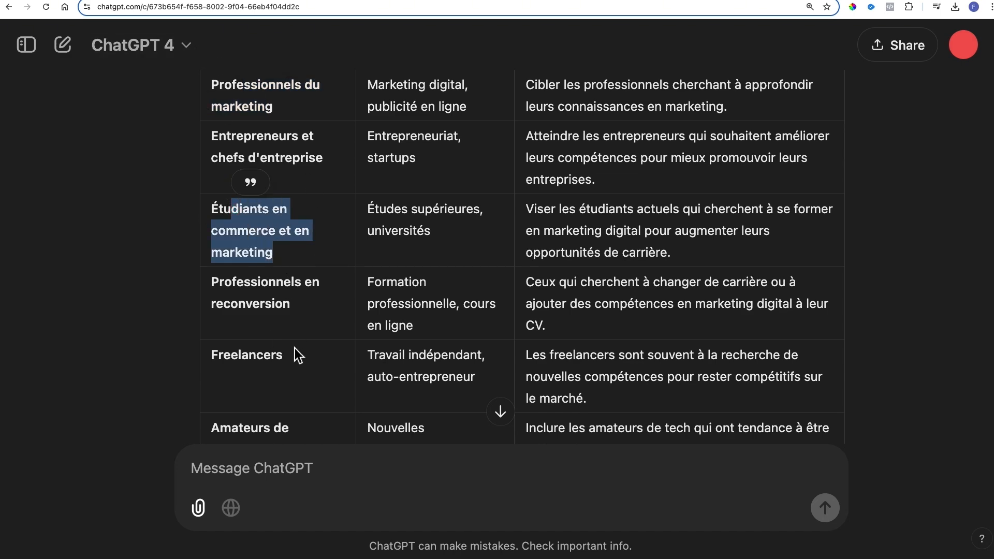
scroll(293, 346, "down", 3)
scroll(300, 317, "up", 7)
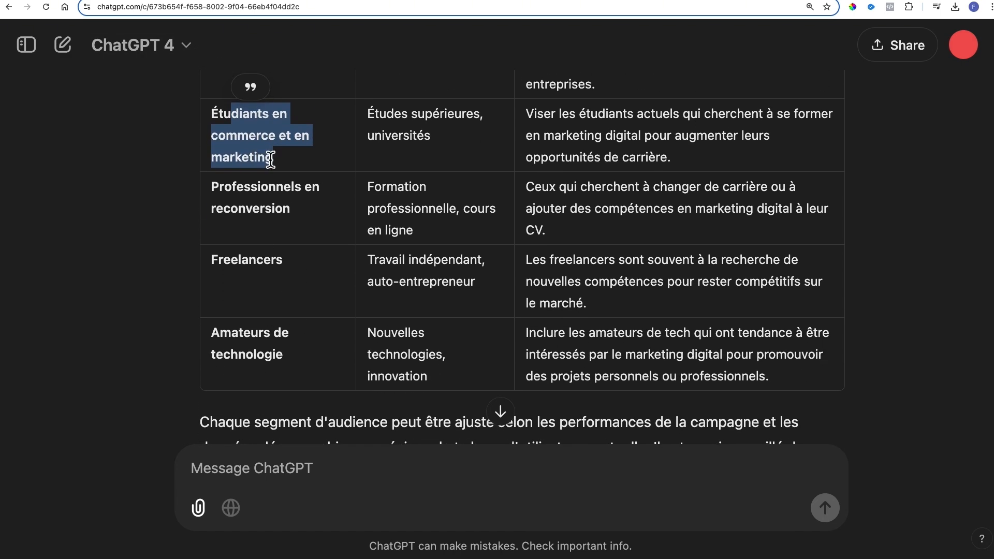
scroll(289, 353, "down", 3)
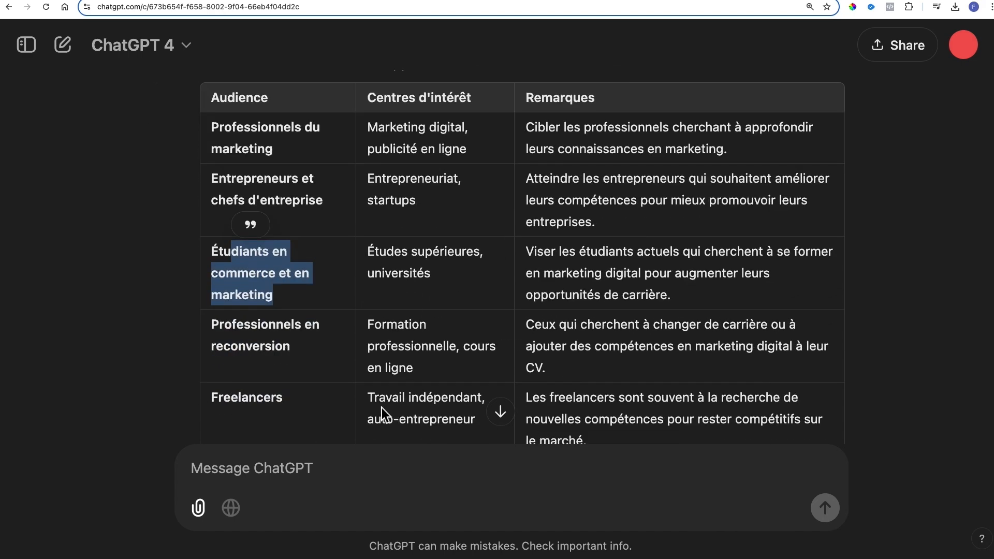
scroll(381, 408, "down", 1)
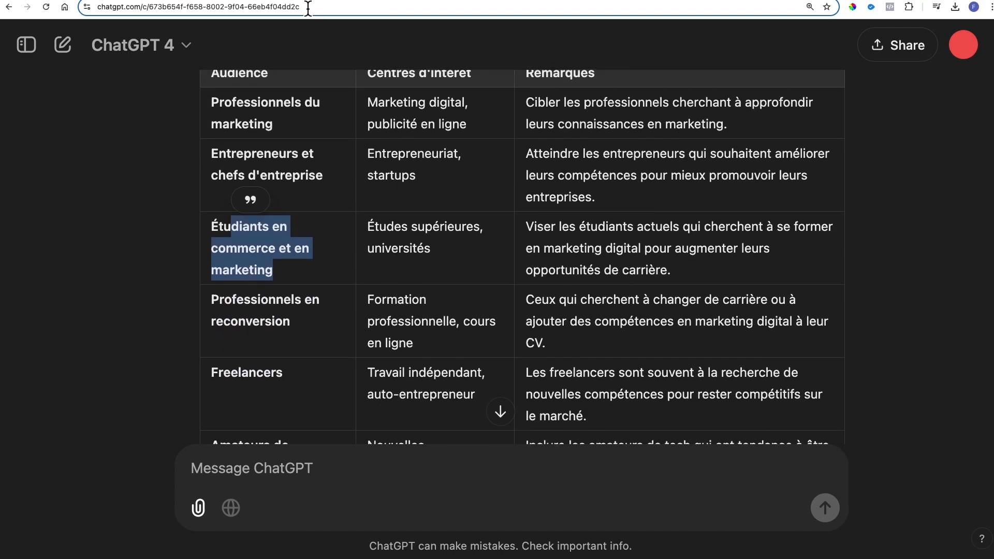
Switch to Meta Ads Manager and make a quick duplicate of the Ensemble-Entrepreneurs ad set
left_click(244, 1)
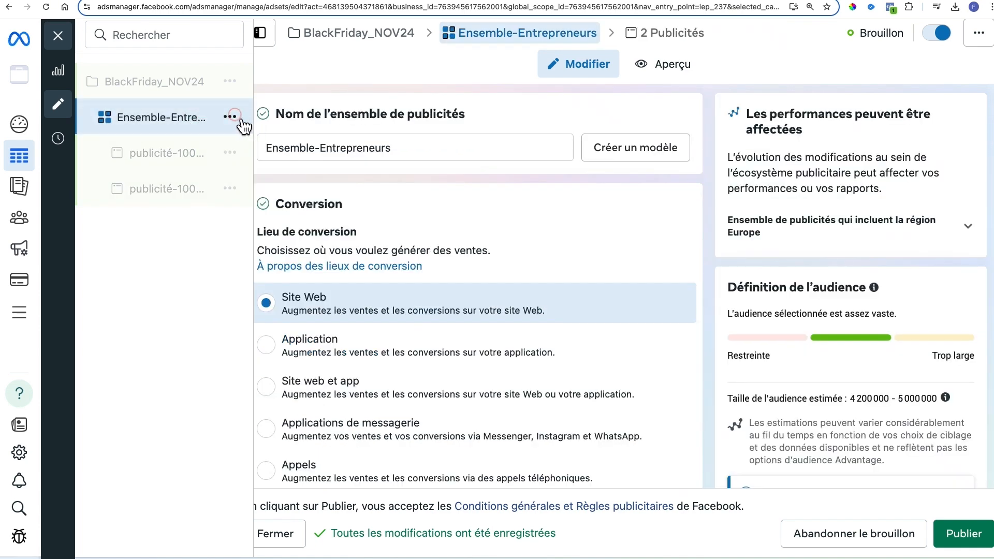
left_click(241, 122)
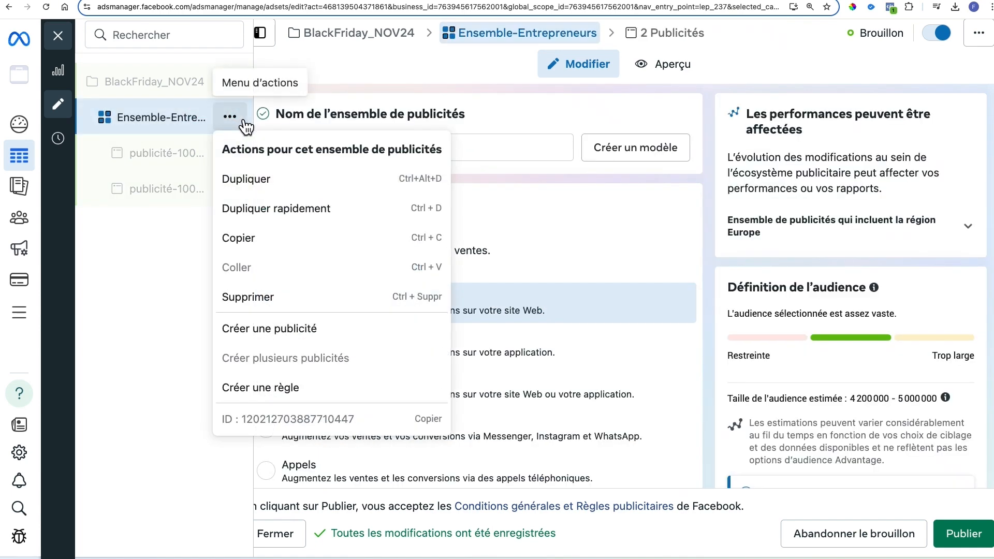
left_click(276, 209)
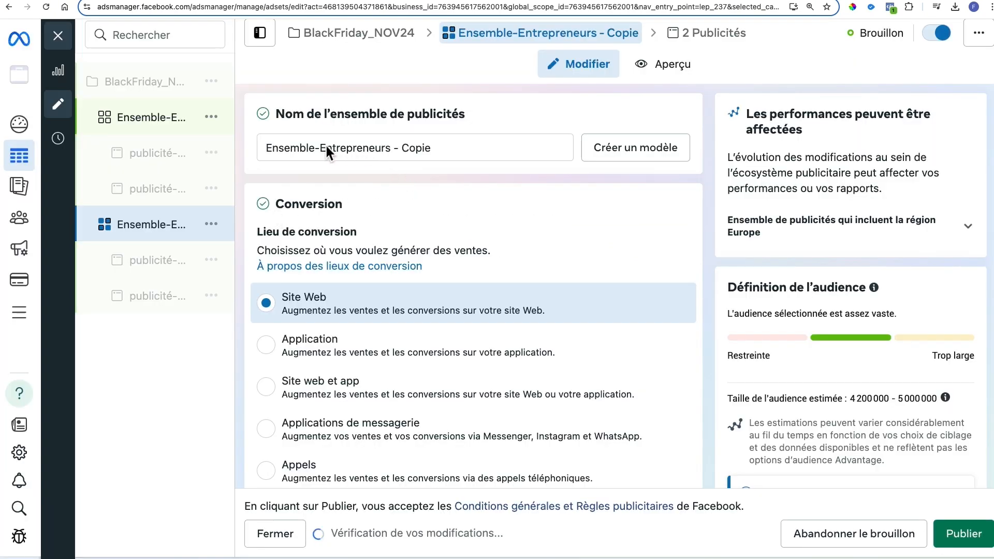
Rename the duplicated ad set as Ensemble-freelance
left_click_drag(323, 147, 467, 145)
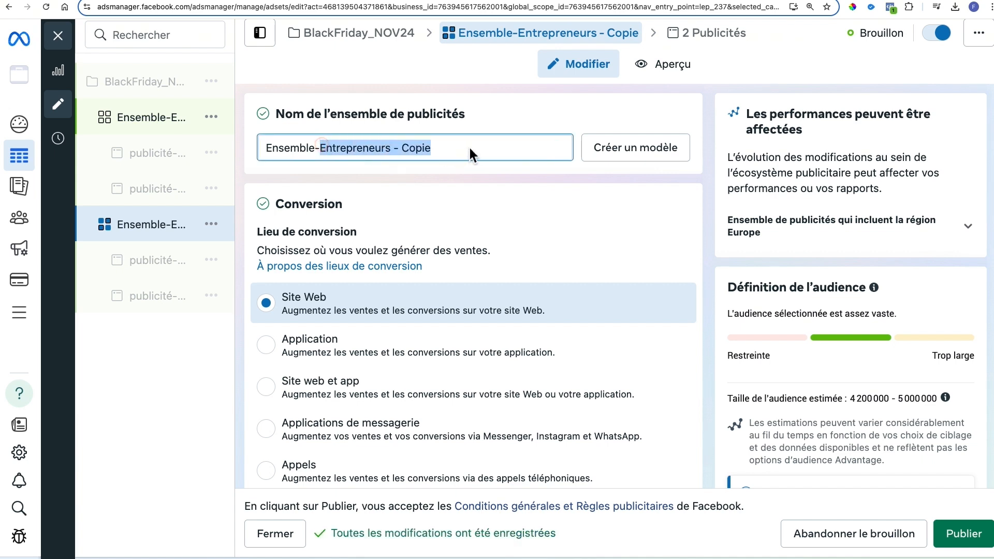
type("freelance")
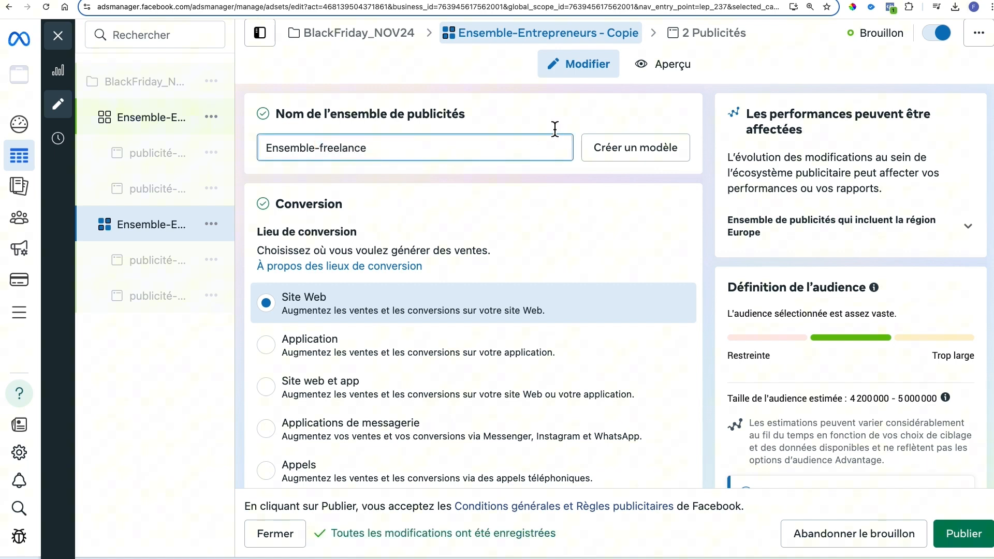
left_click(553, 117)
Remove Entrepreneuriat, Start-up (affaires et finance), Propriétaires de petite entreprise and the employer Chef d'entreprise from the ad set's advanced targeting
scroll(571, 218, "down", 6)
scroll(573, 224, "down", 10)
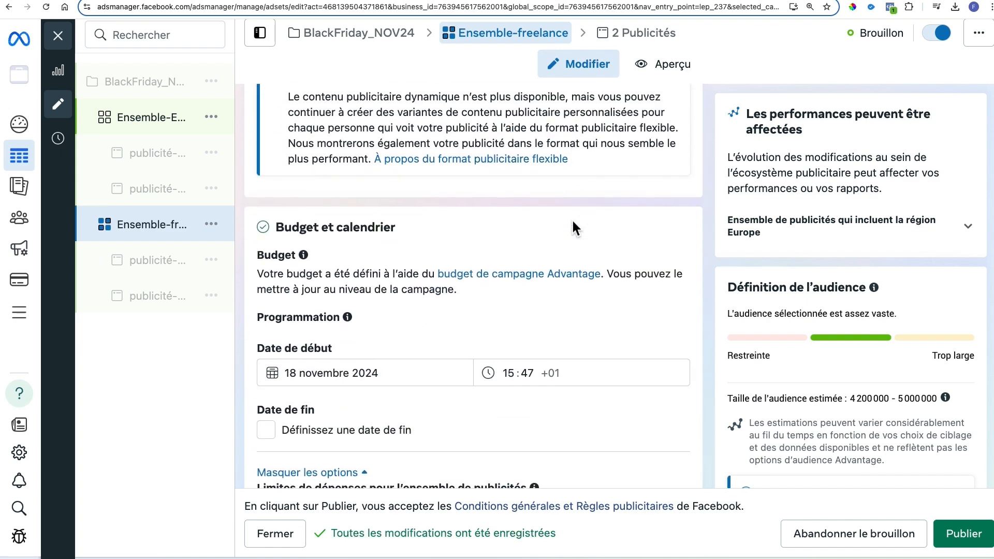
scroll(573, 222, "down", 8)
scroll(572, 219, "down", 6)
scroll(508, 340, "down", 4)
scroll(511, 342, "down", 4)
scroll(492, 332, "down", 2)
scroll(523, 300, "up", 2)
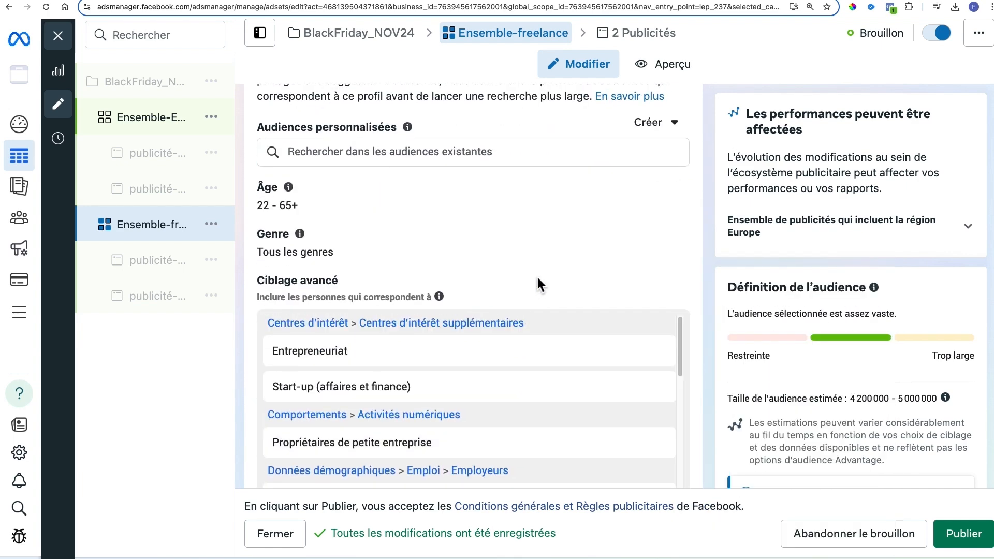
scroll(538, 267, "down", 3)
left_click(653, 213)
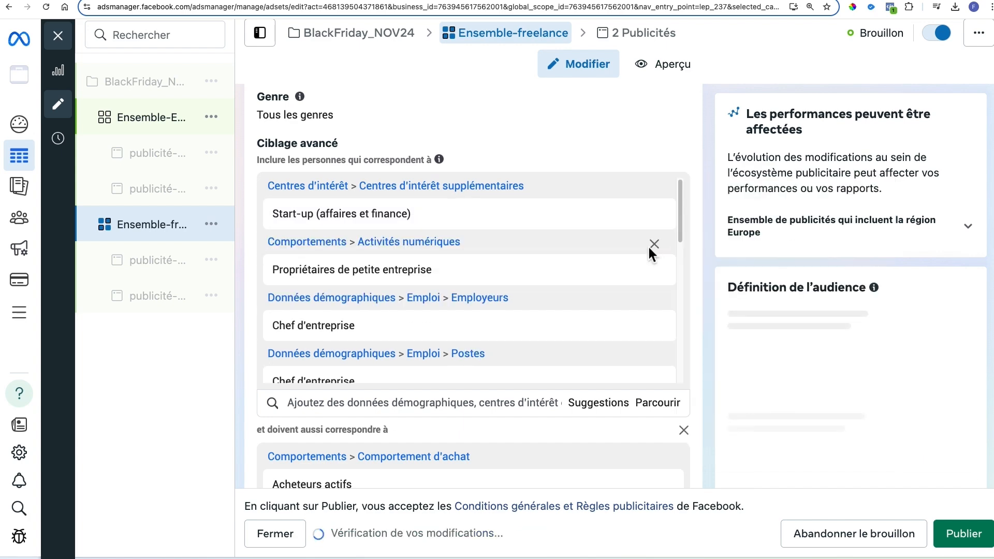
mouse_move(669, 223)
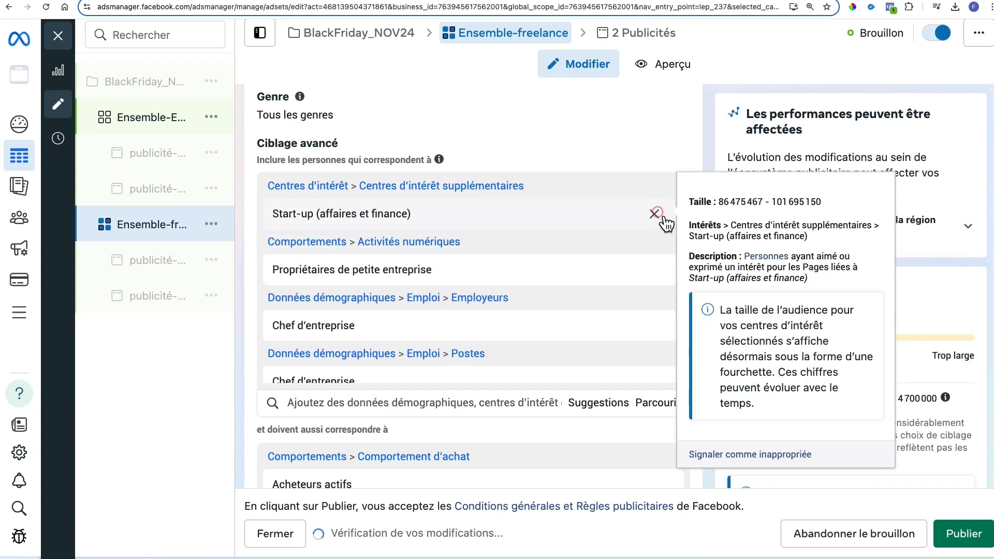
left_click(664, 220)
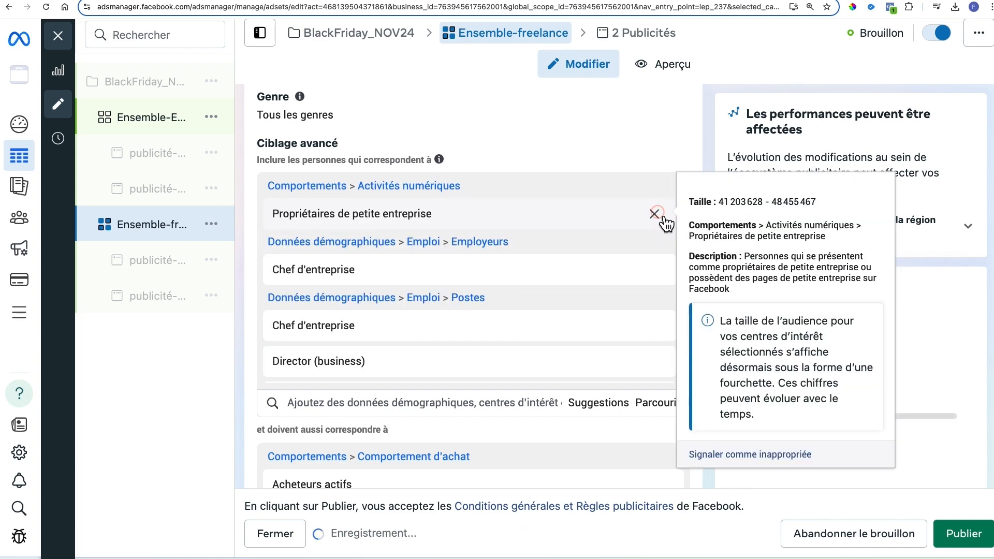
left_click(655, 214)
left_click(655, 215)
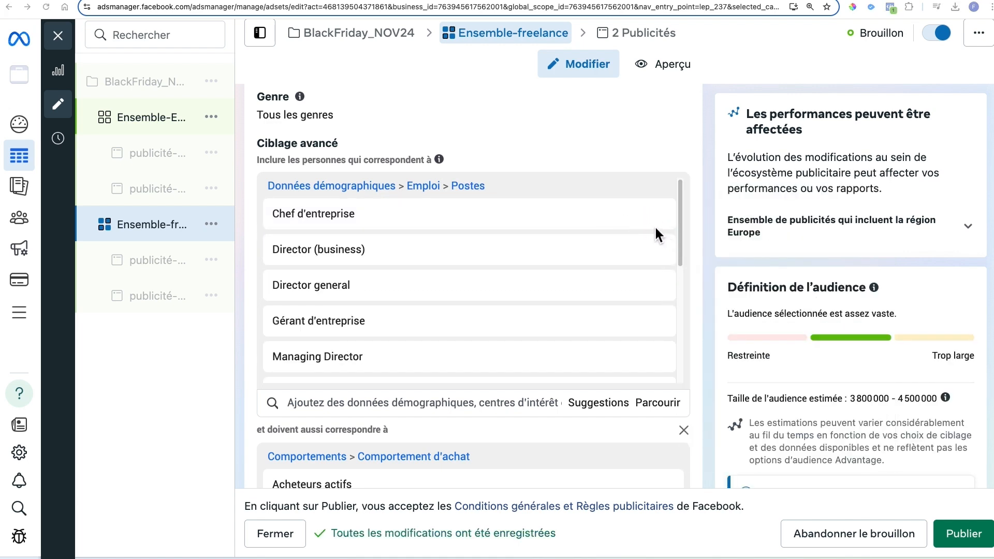
Remove the Business and industry interests Entrepreneurship, Higher education and Small business from the advanced targeting
scroll(653, 234, "down", 5)
scroll(654, 234, "down", 1)
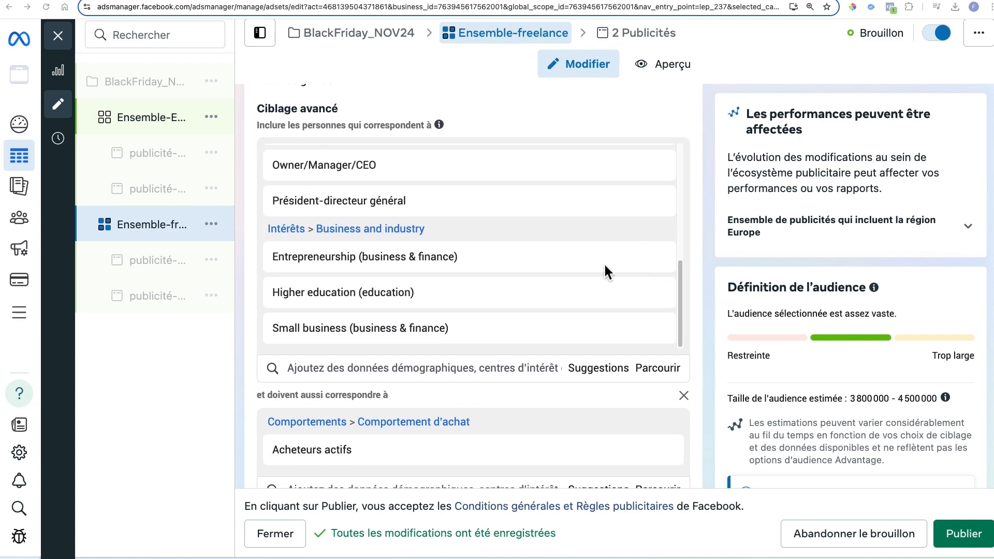
mouse_move(610, 259)
left_click(653, 256)
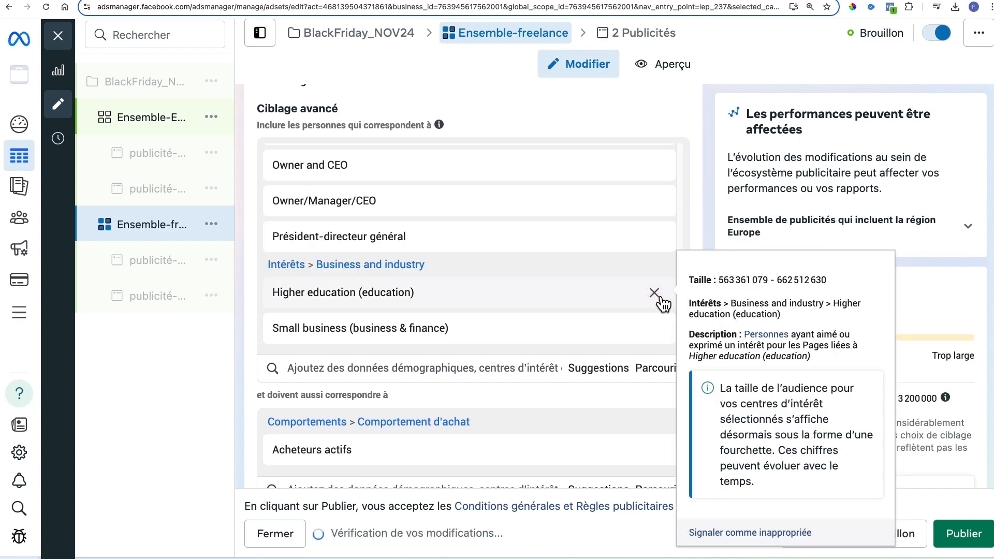
left_click(655, 295)
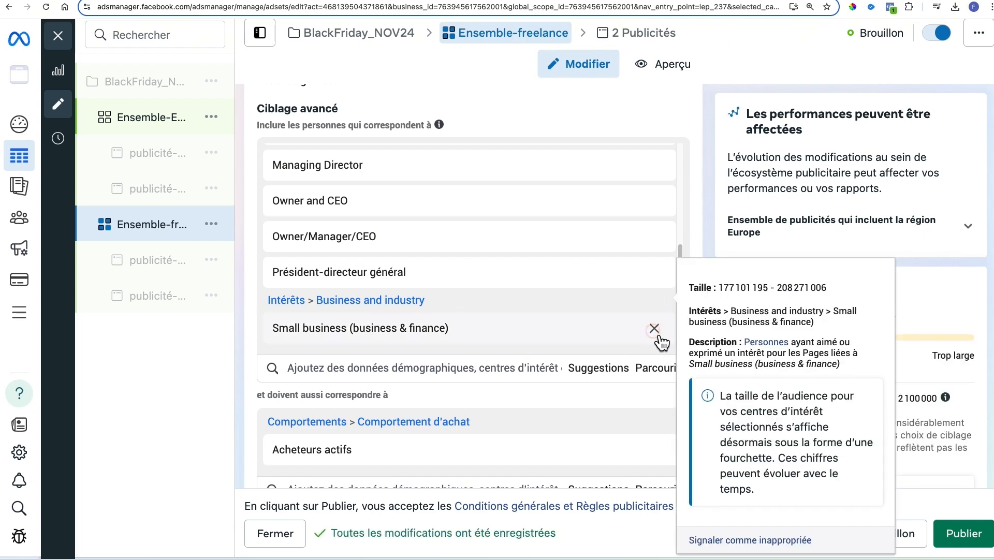
left_click(655, 331)
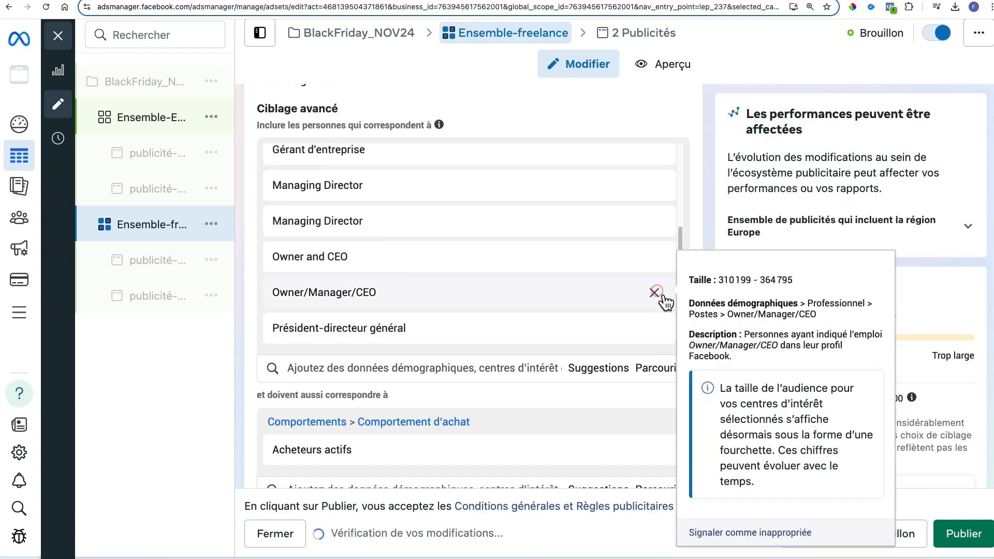
Remove all remaining job titles from the advanced targeting, including Owner and CEO, Managing Director, Président-directeur général, Director general and Chef d'entreprise
left_click(662, 297)
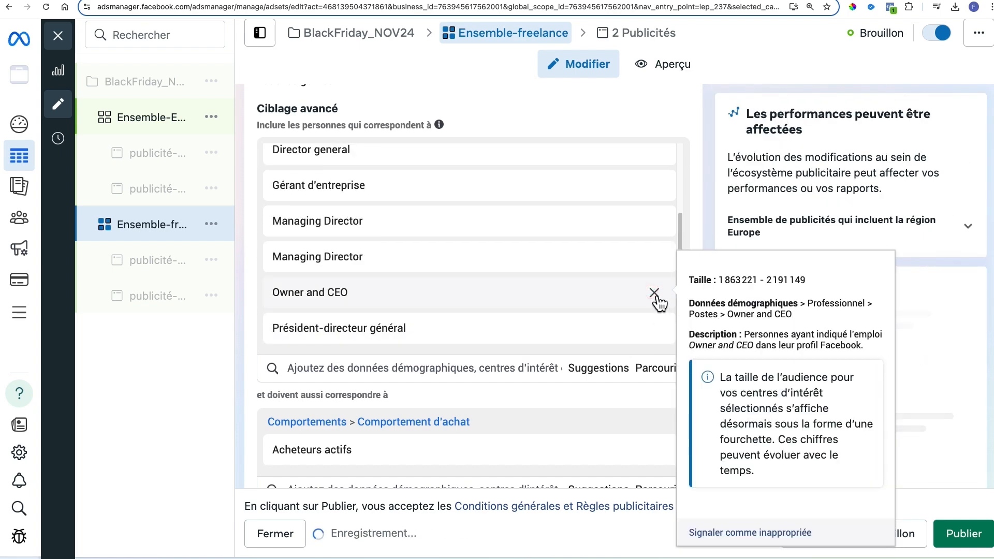
left_click(654, 294)
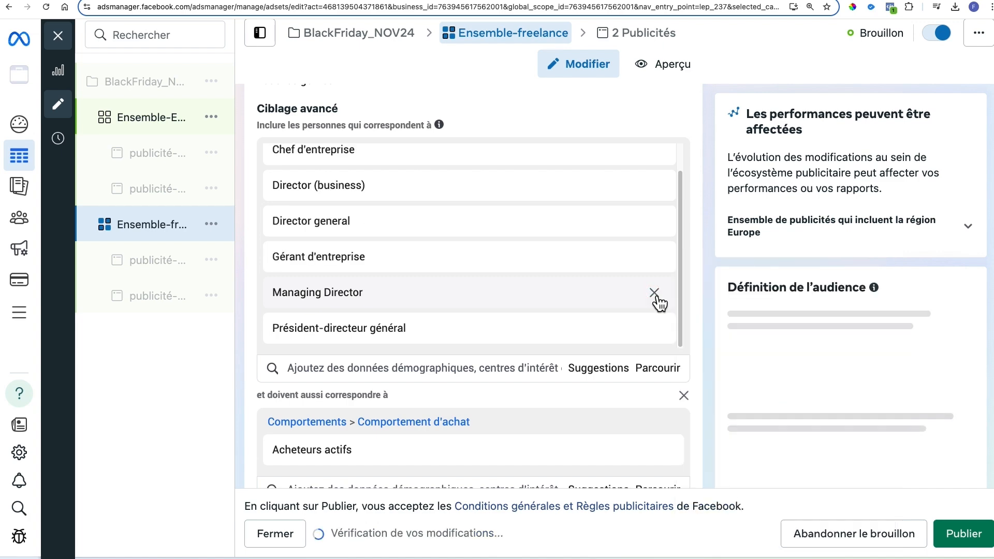
left_click(655, 292)
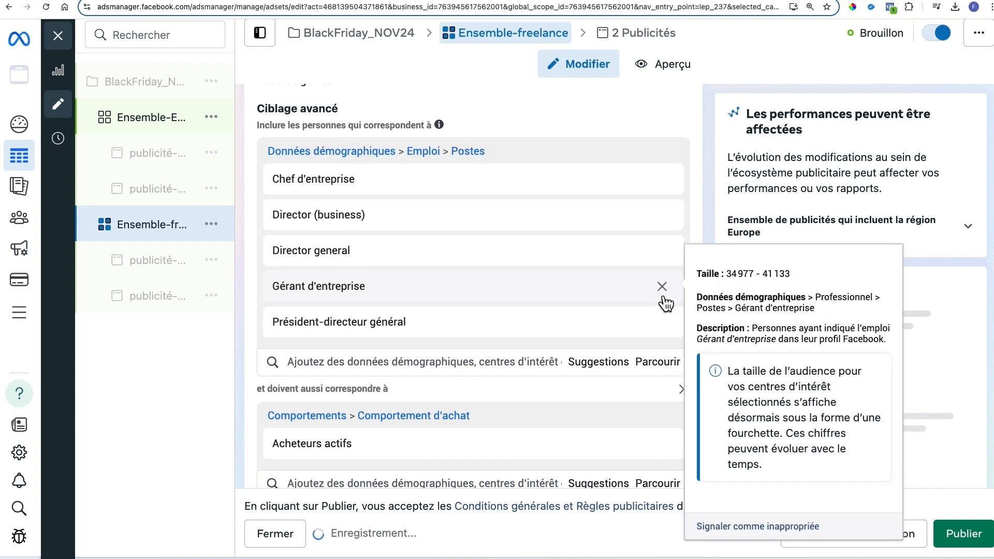
left_click(662, 287)
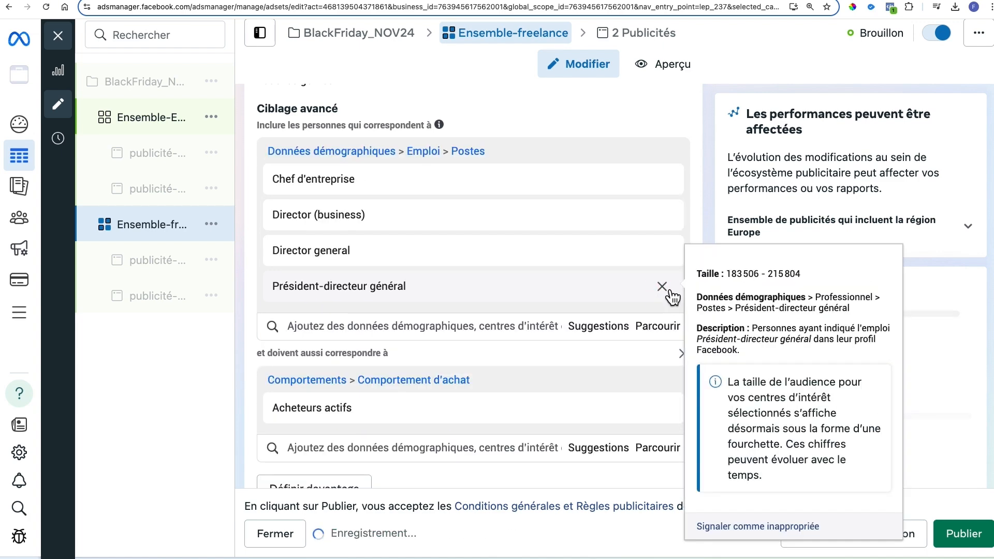
left_click(662, 286)
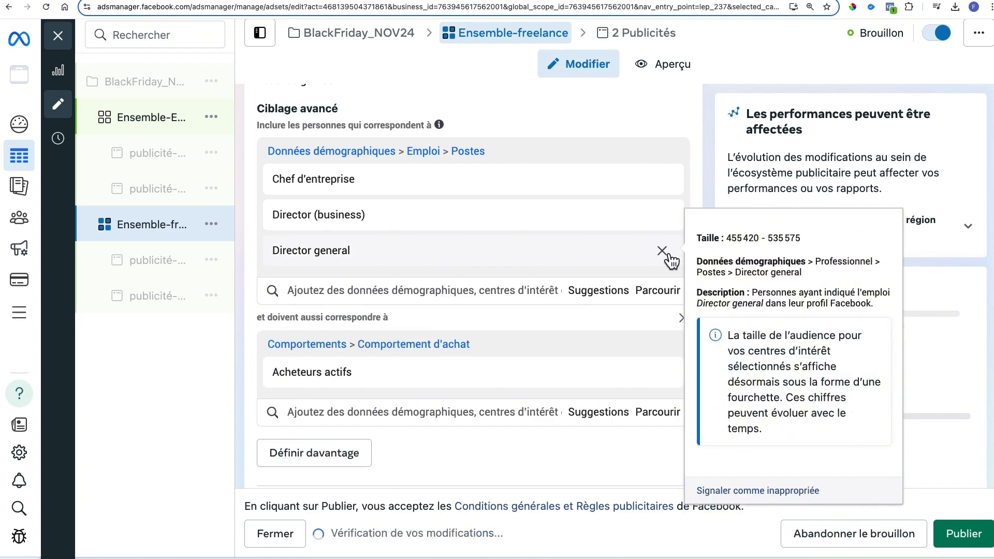
left_click(662, 251)
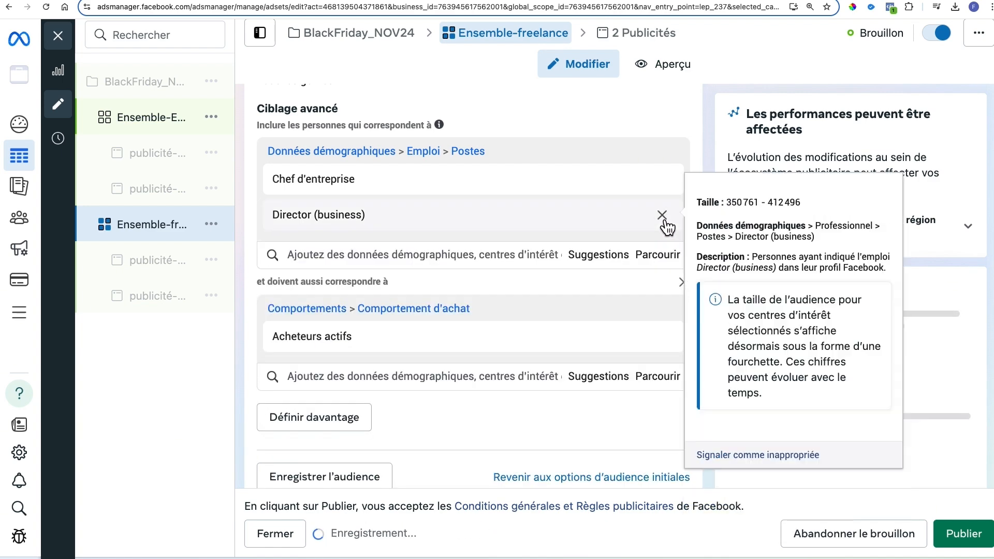
left_click(662, 215)
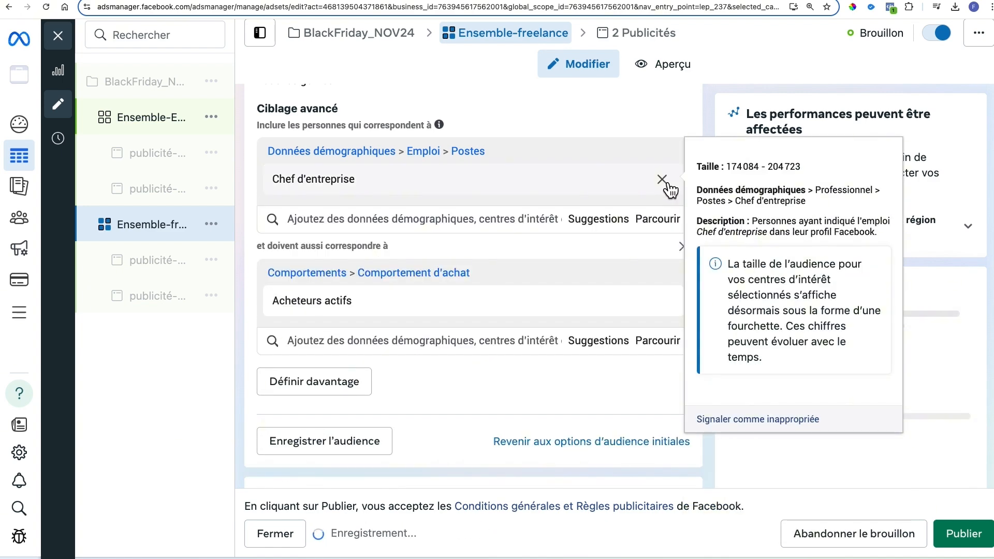
left_click(663, 180)
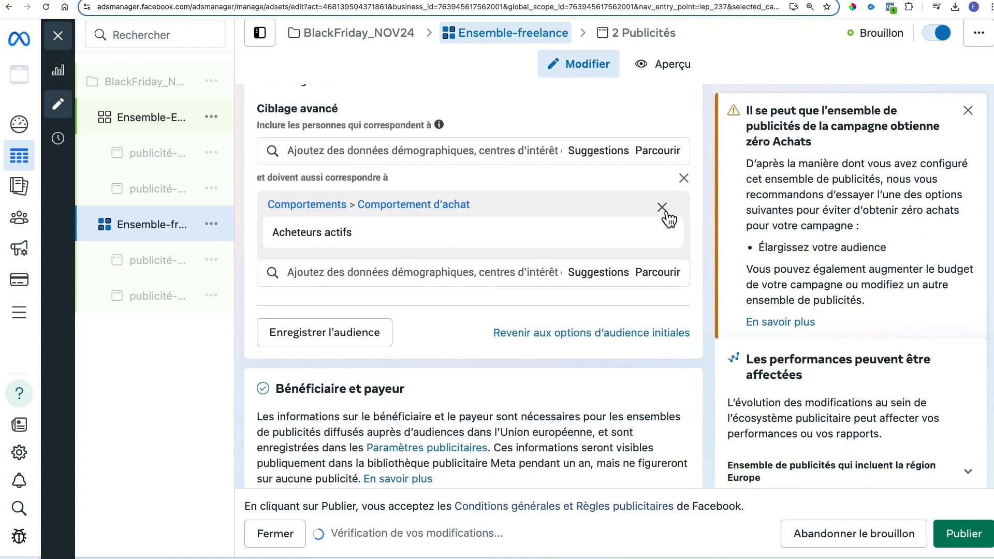
Remove Acheteurs actifs and its additional matching condition from the advanced targeting
left_click(662, 208)
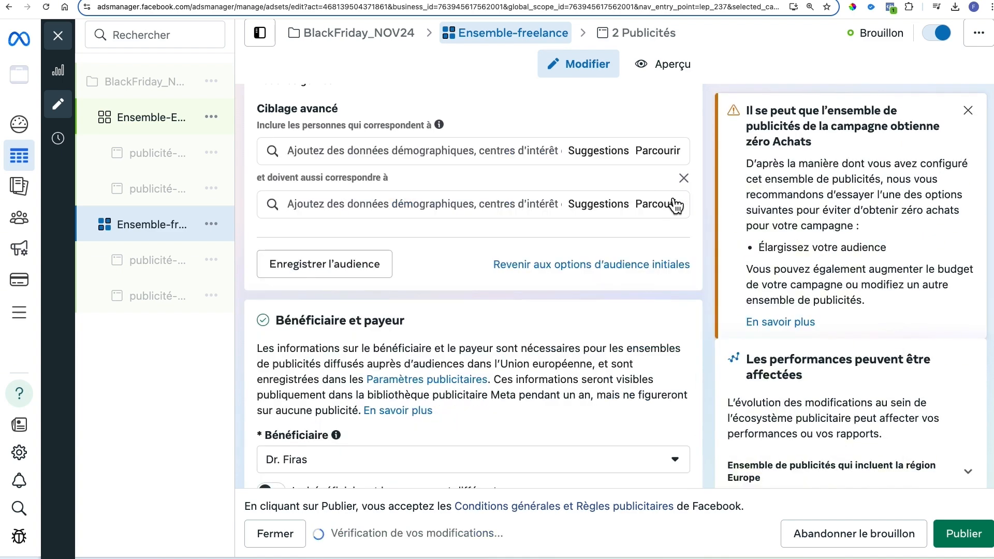
left_click(683, 178)
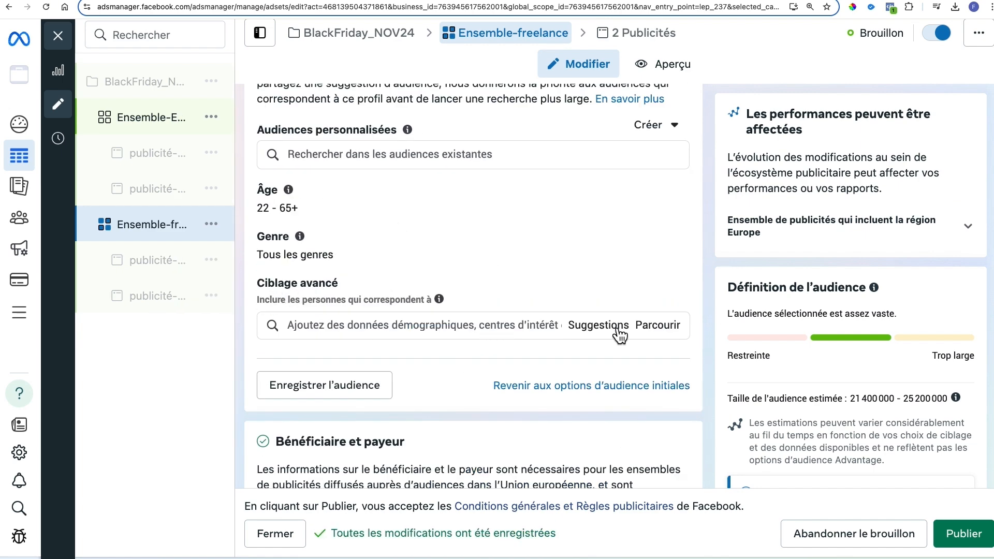
Search the advanced targeting of Ensemble-freelance for freelance and examine the suggested interests, job titles and employers
left_click(494, 327)
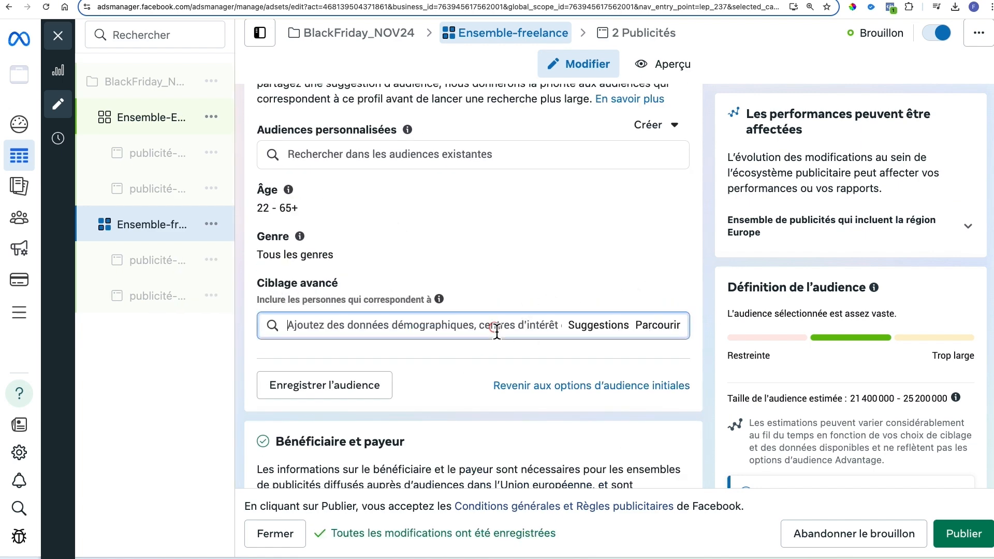
type("freelance")
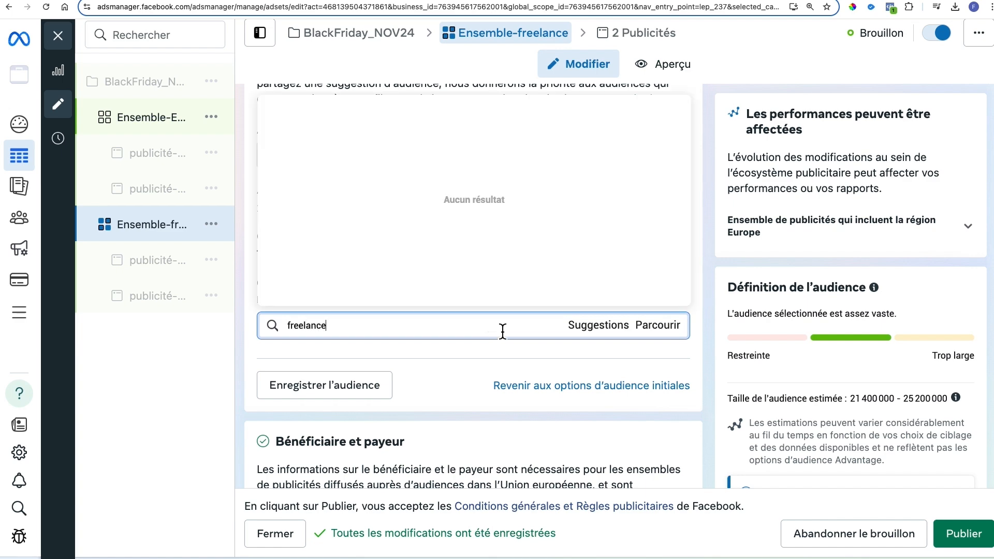
scroll(497, 248, "down", 5)
scroll(505, 231, "up", 5)
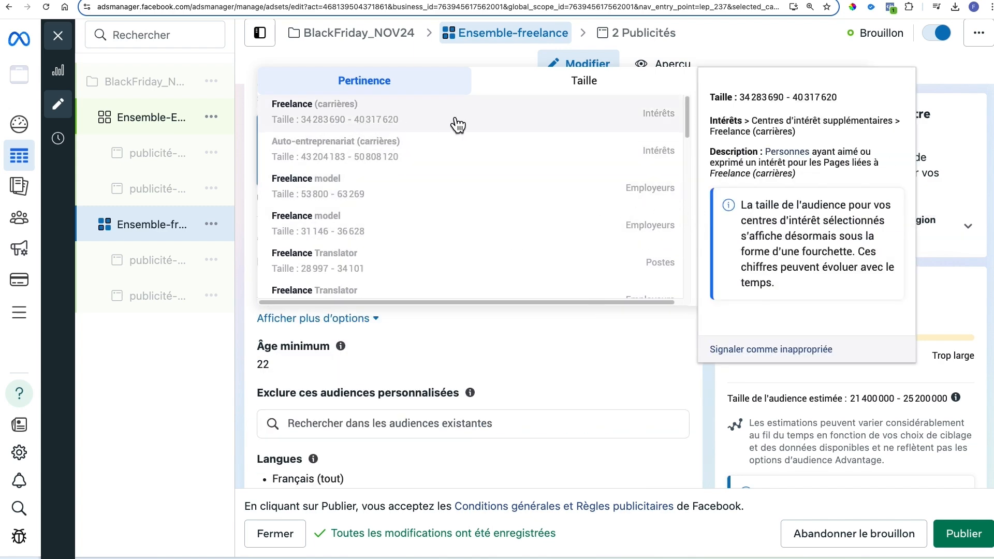
scroll(444, 236, "down", 3)
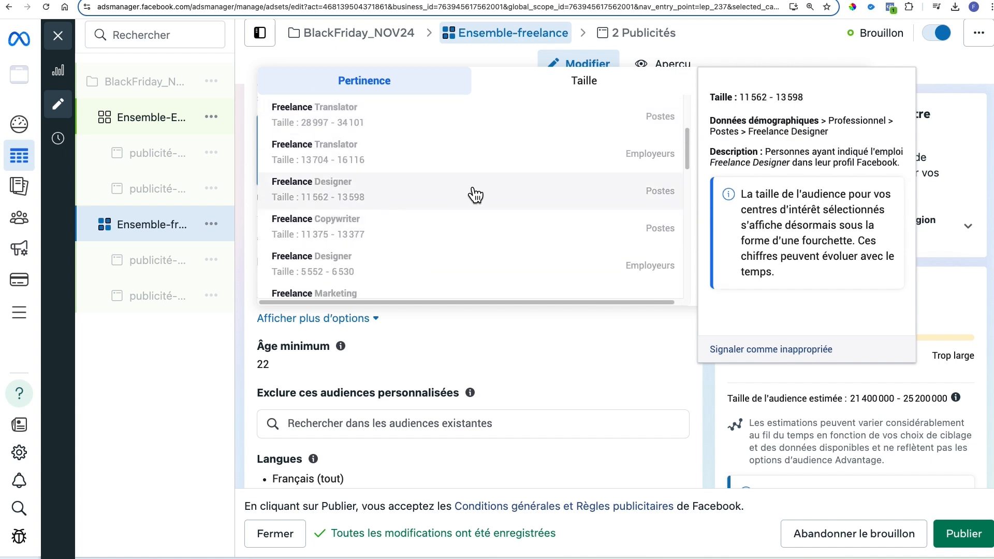
scroll(473, 195, "down", 2)
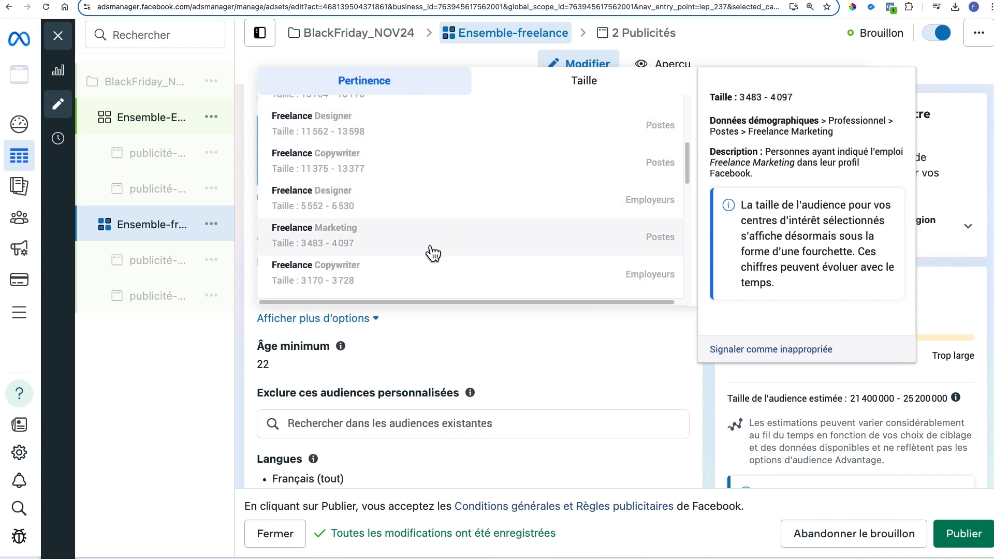
scroll(440, 244, "down", 2)
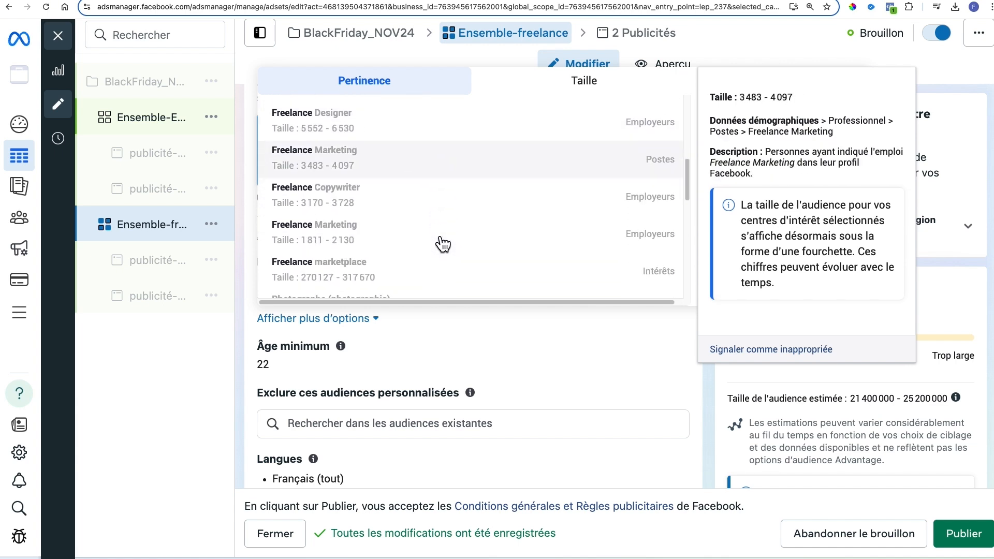
scroll(442, 243, "down", 4)
scroll(442, 243, "down", 6)
scroll(443, 244, "down", 3)
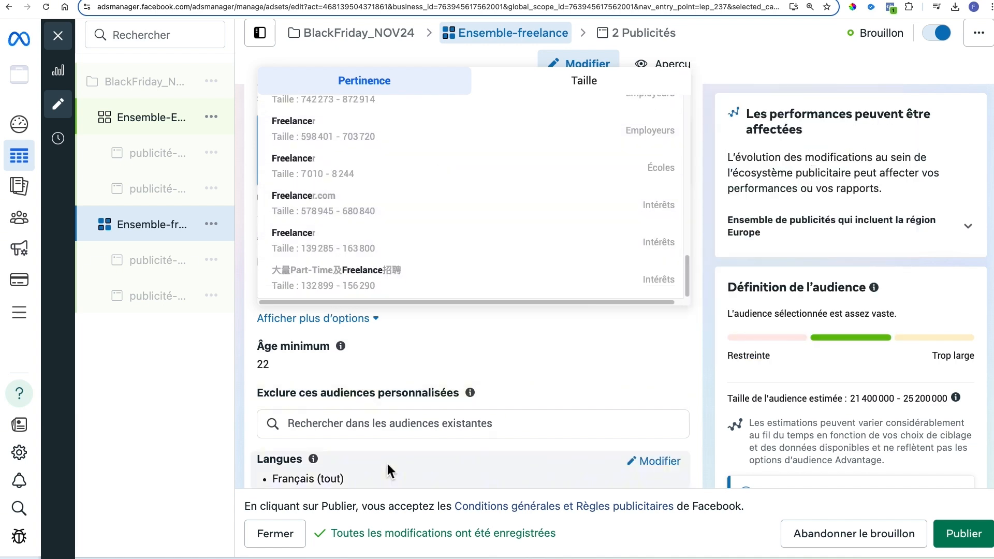
scroll(536, 244, "up", 2)
left_click(571, 64)
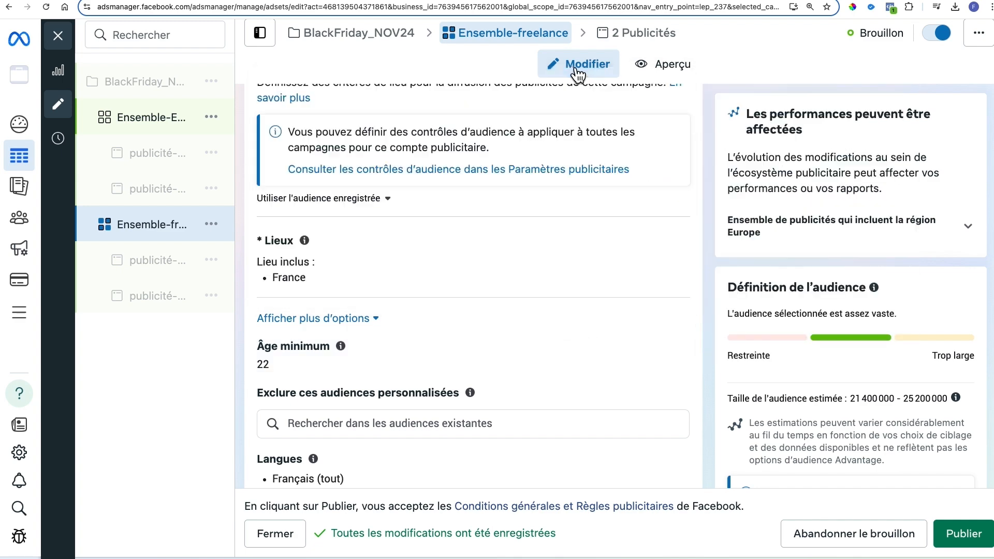
Search the advanced targeting for freelanceur
scroll(591, 240, "up", 2)
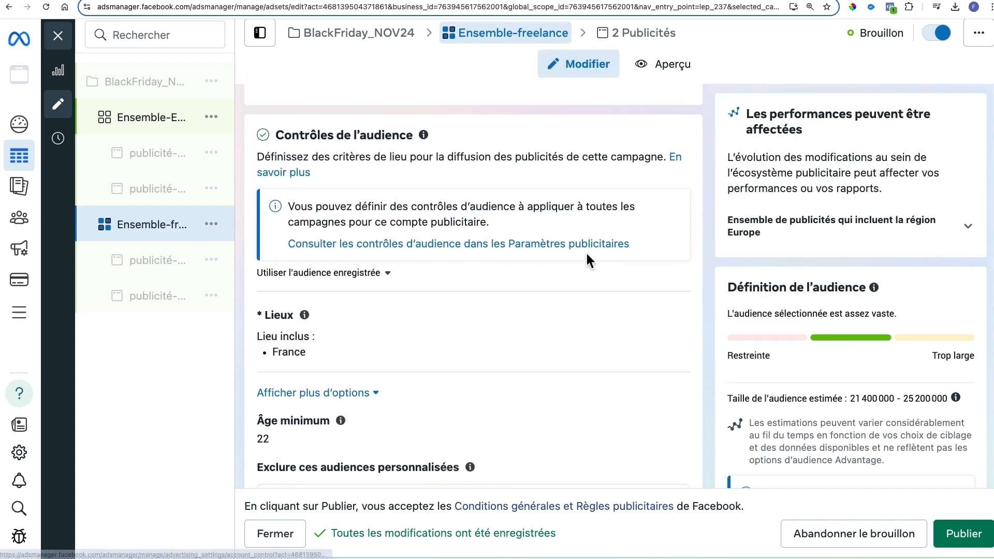
scroll(520, 341, "down", 3)
scroll(515, 352, "down", 1)
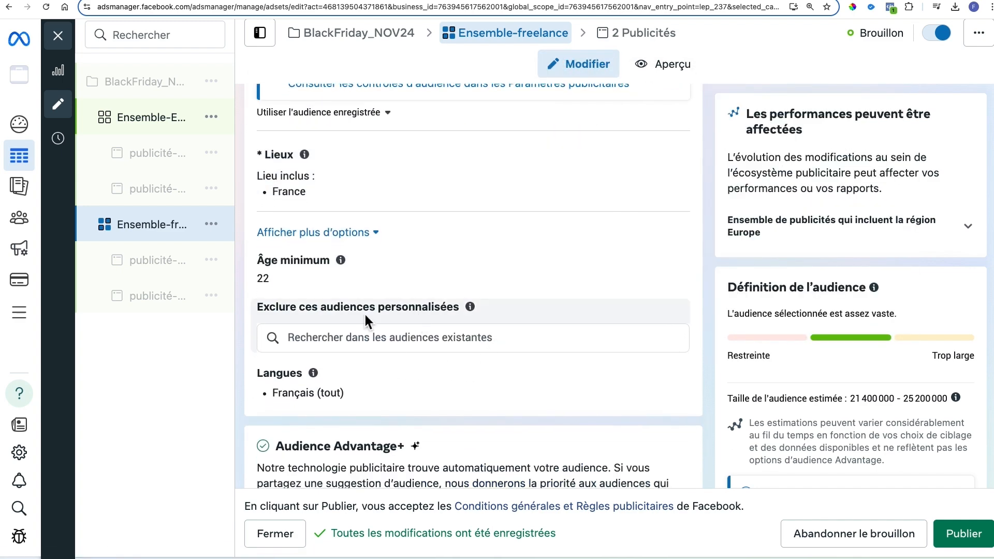
scroll(513, 328, "down", 8)
left_click(458, 248)
left_click(465, 258)
type("freelanceur")
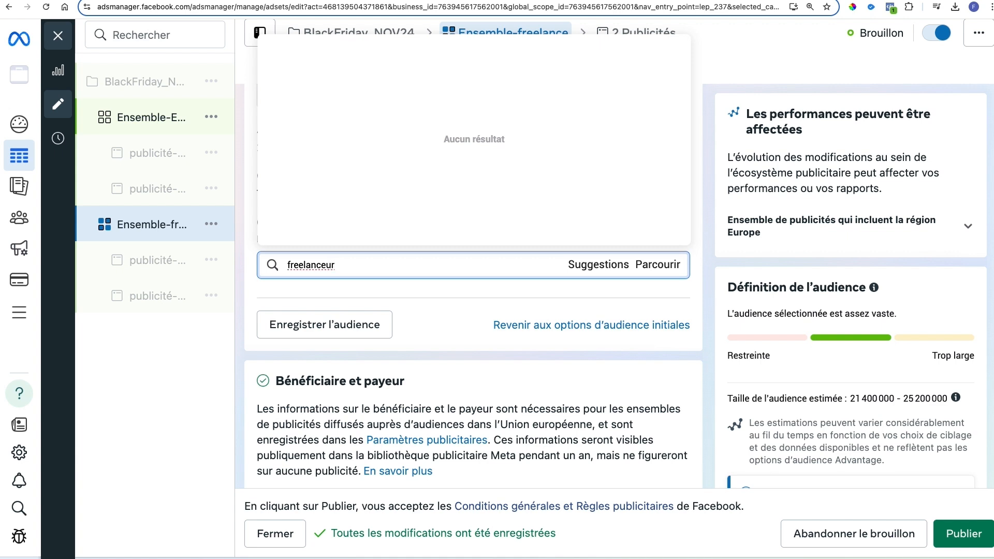
double_click(506, 263)
Switch to ChatGPT and copy auto-entrepreneur from the interests in the Freelancers row of the audience table
left_click(456, 1)
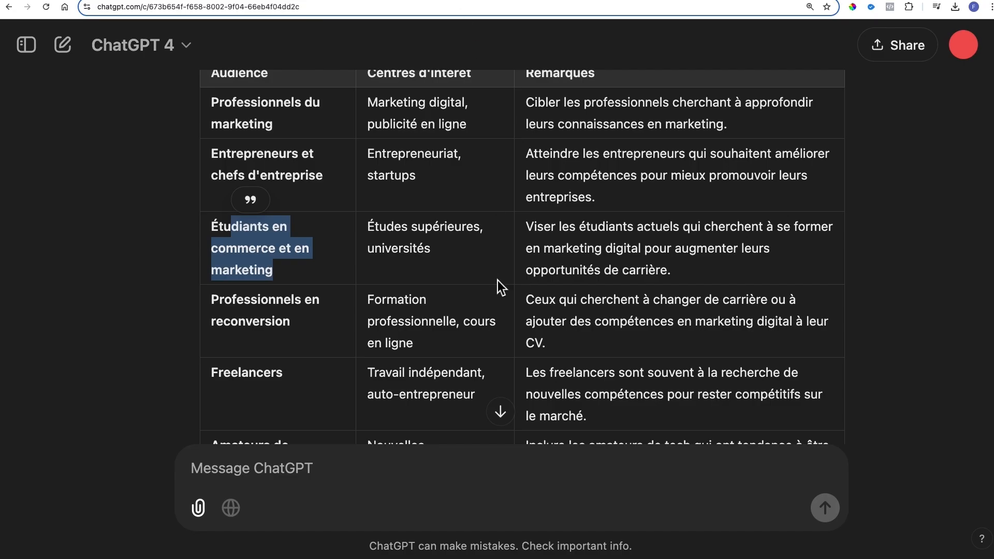
scroll(287, 355, "down", 2)
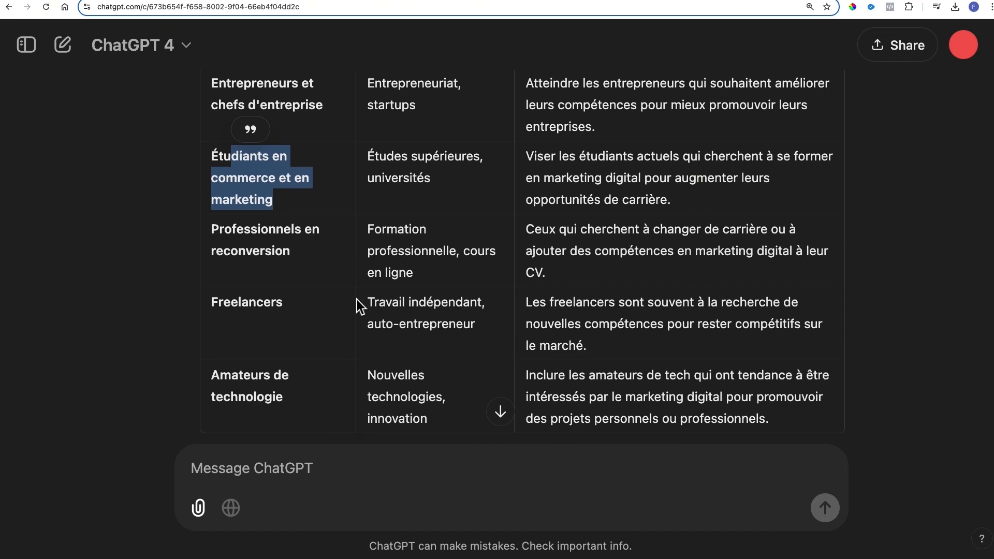
left_click_drag(367, 324, 485, 321)
key("super+c")
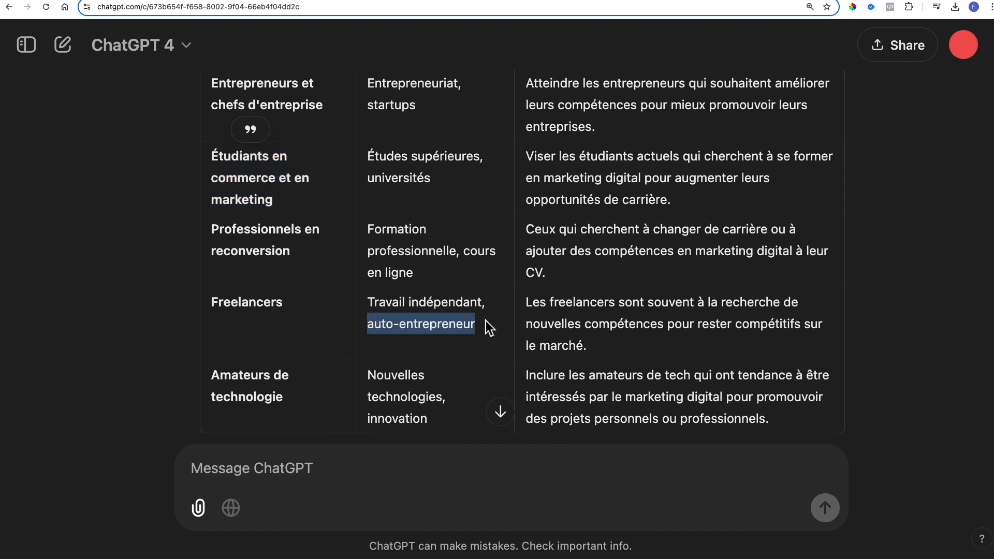
Return to Meta Ads Manager, search the advanced targeting for auto-entrepreneur, review the matches and clear the search
left_click(247, 1)
triple_click(402, 253)
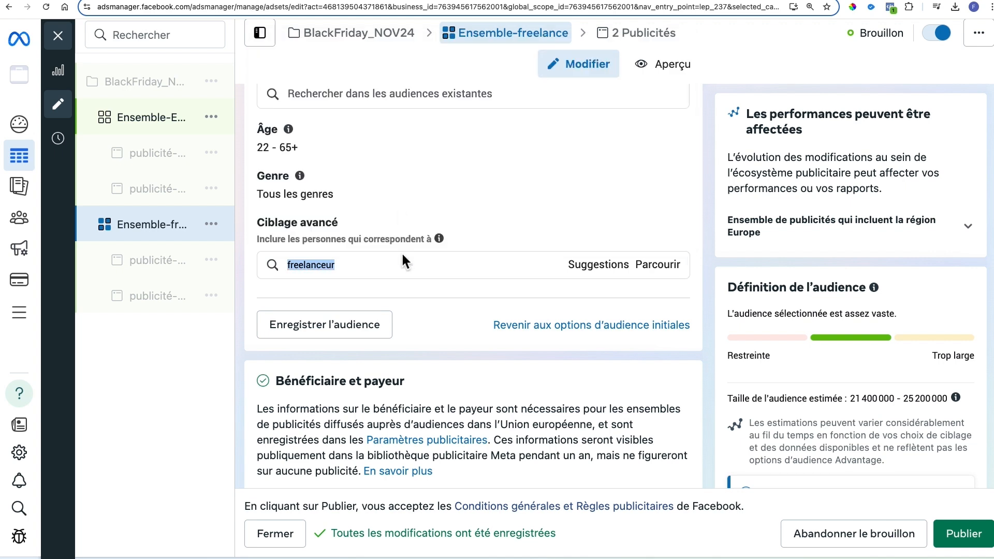
key("super+v")
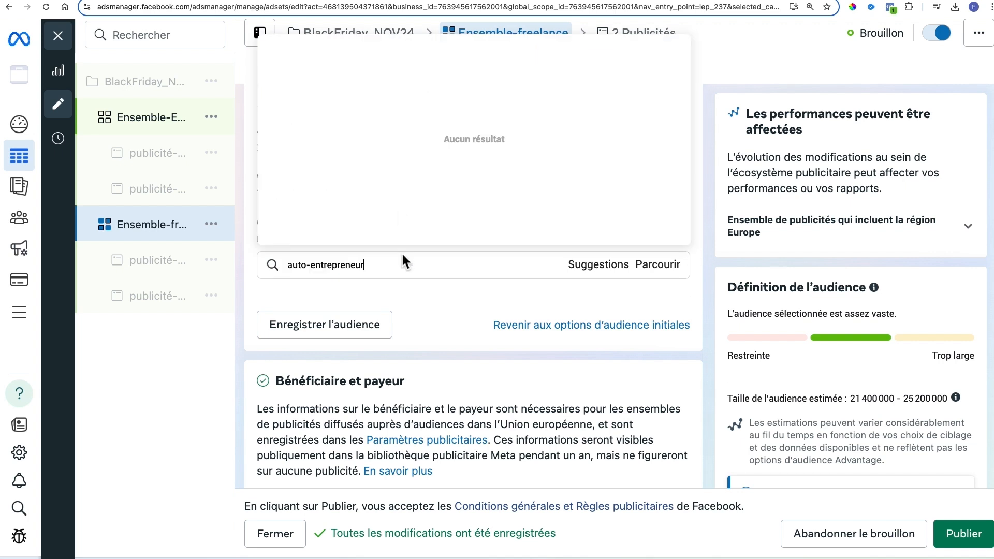
scroll(431, 290, "up", 2)
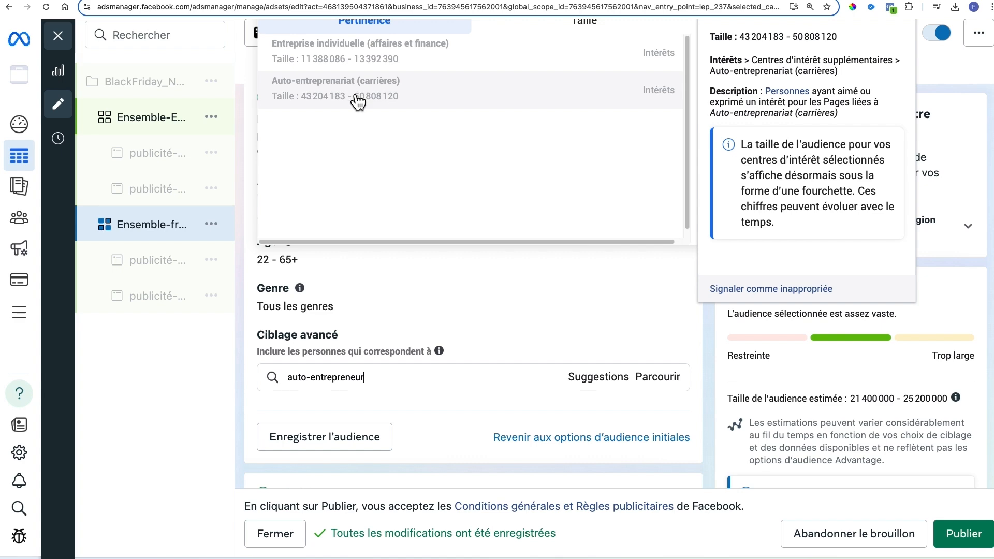
triple_click(363, 384)
key("BackSpace")
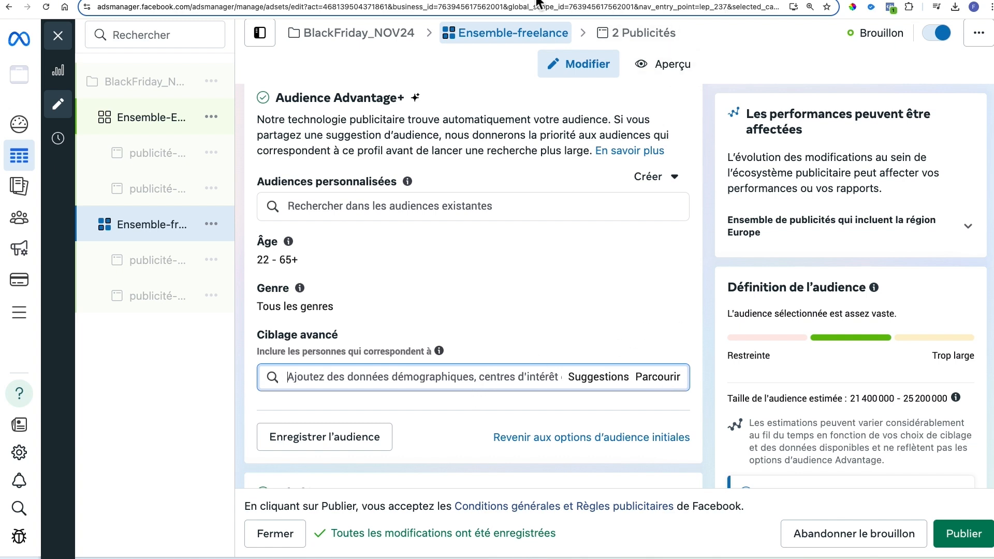
Switch to ChatGPT and copy Formation professionnelle from the interests in the Professionnels en reconversion row
left_click(475, 0)
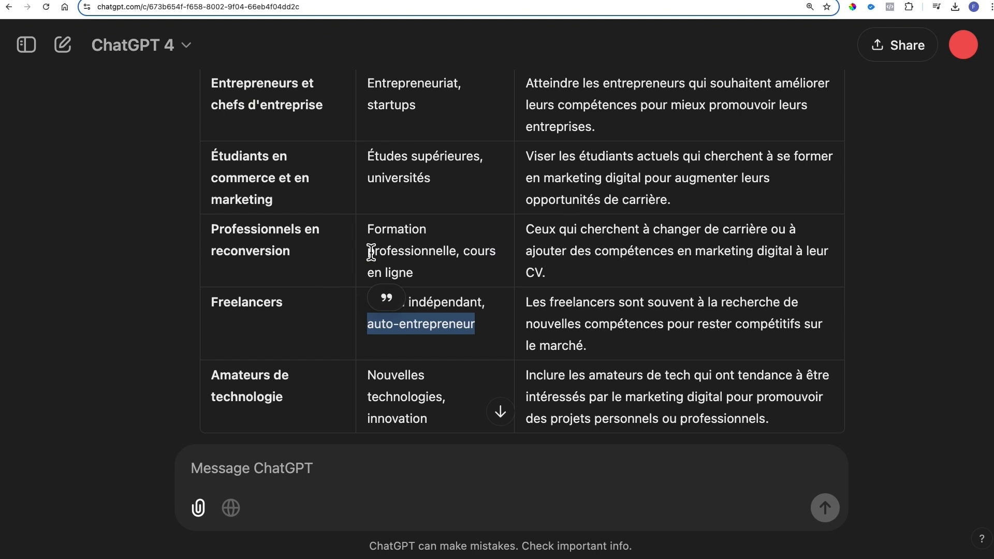
left_click_drag(368, 231, 459, 252)
key("super+c")
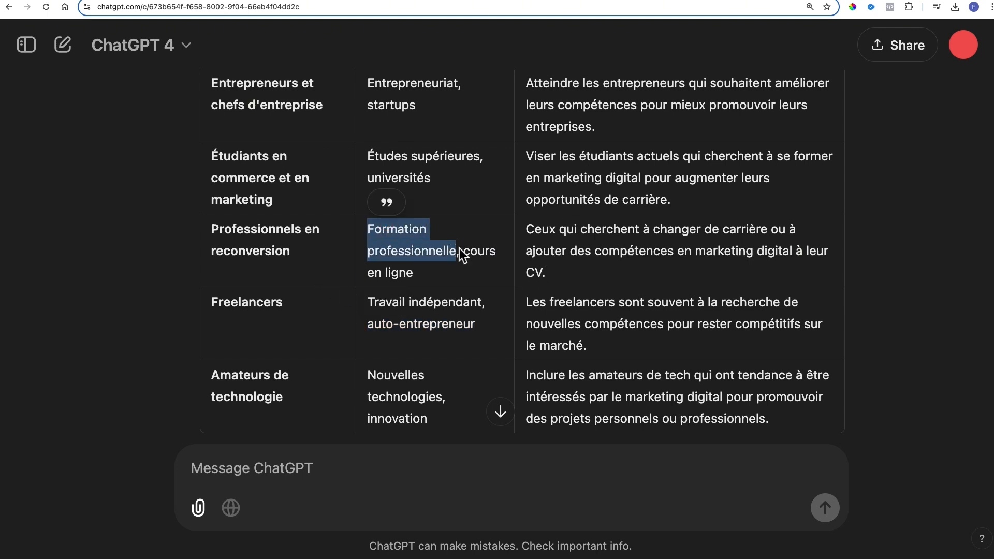
Back in Meta Ads Manager, search the advanced targeting for Formation professionnelle and add the interest Développement professionnel (formation professionnelle)
key("ctrl+Tab")
left_click(418, 377)
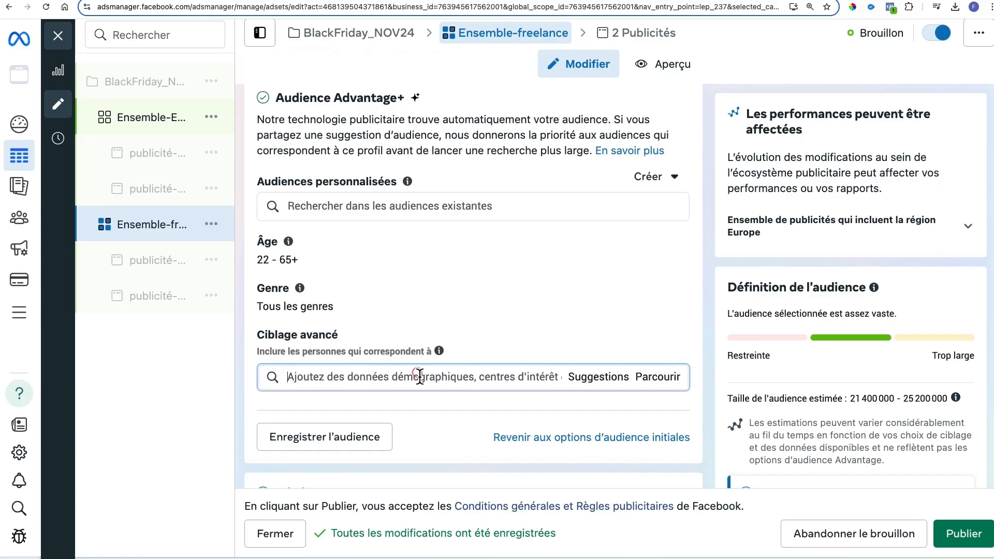
key("super+v")
scroll(363, 224, "down", 2)
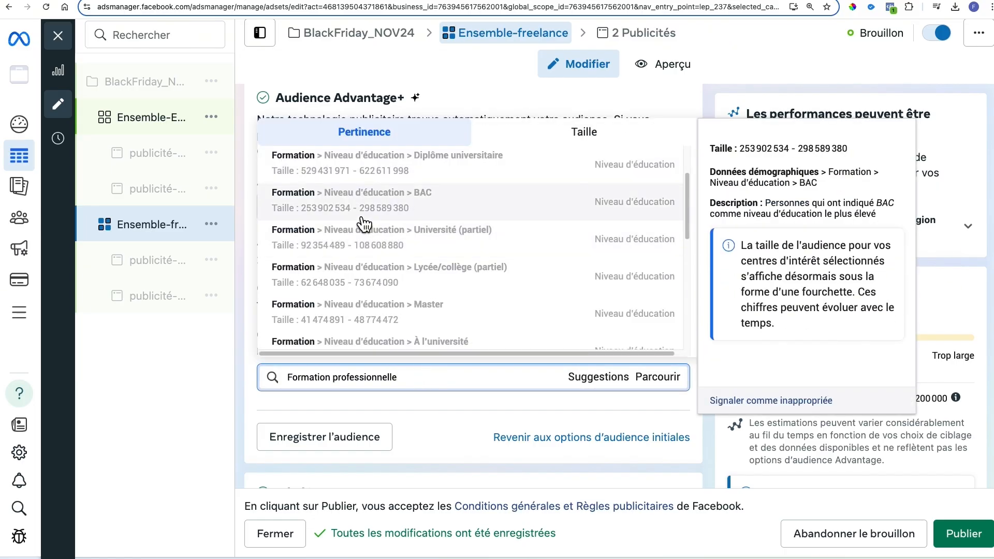
scroll(382, 224, "up", 1)
scroll(382, 225, "up", 1)
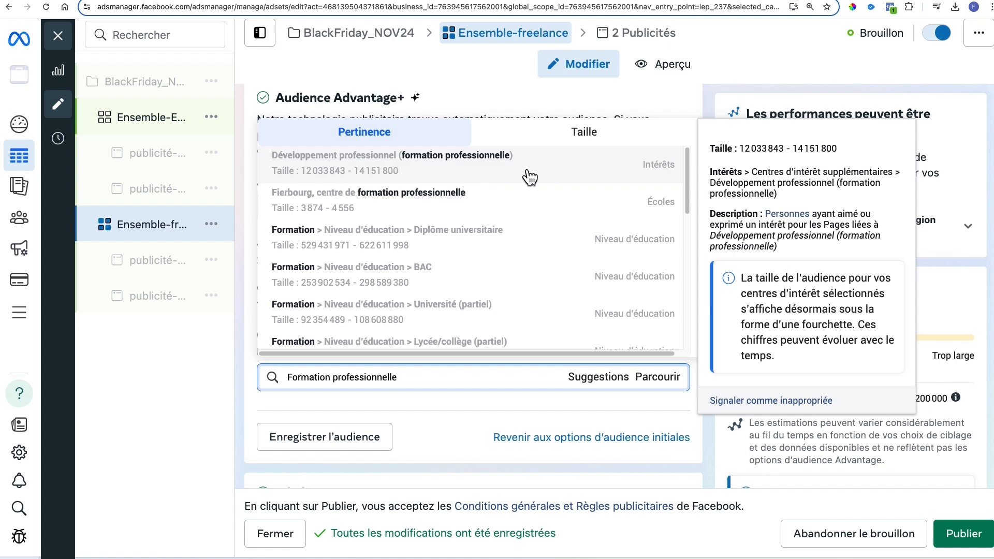
left_click(407, 174)
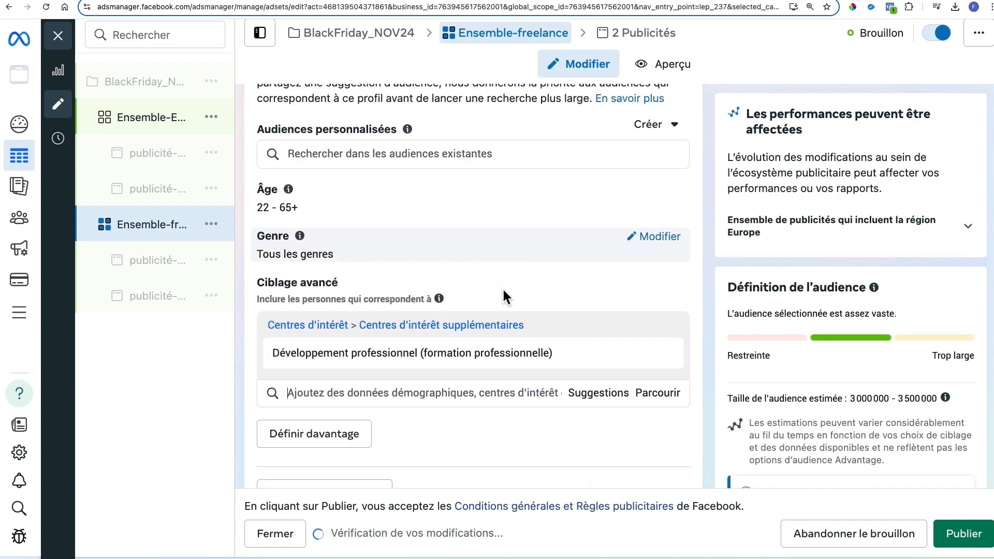
Add the suggested interests Training and development and Formation professionnelle (éducation continue) to the advanced targeting
left_click(591, 393)
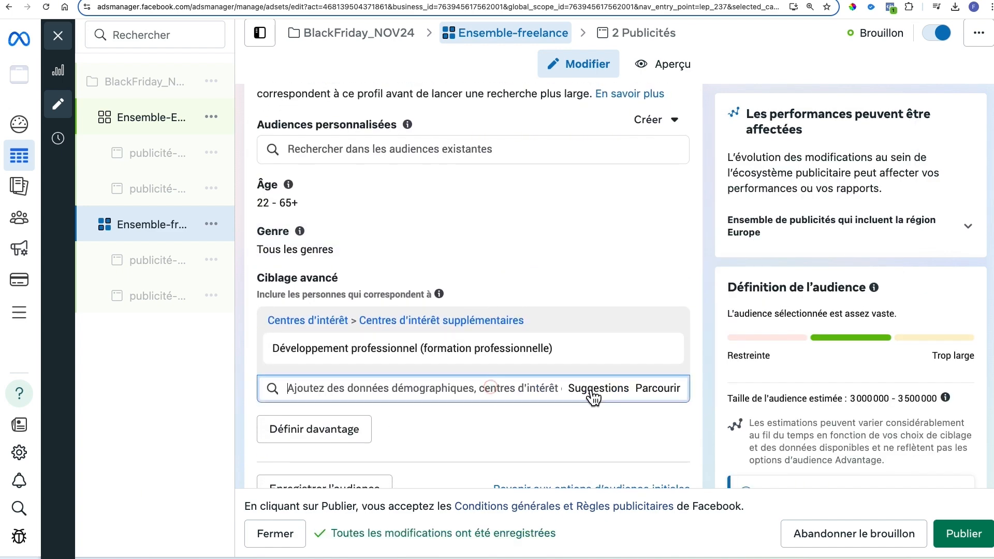
scroll(519, 384, "down", 2)
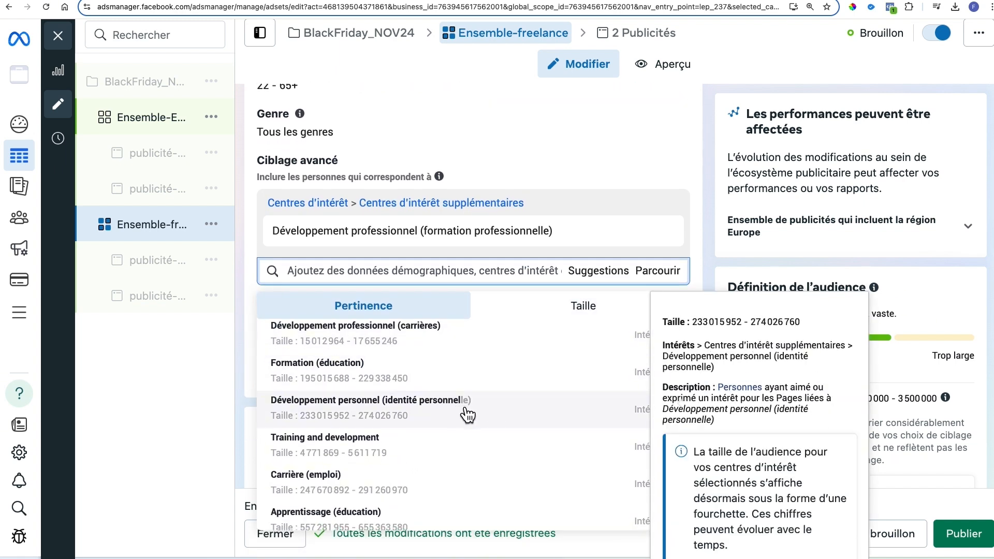
scroll(467, 414, "down", 1)
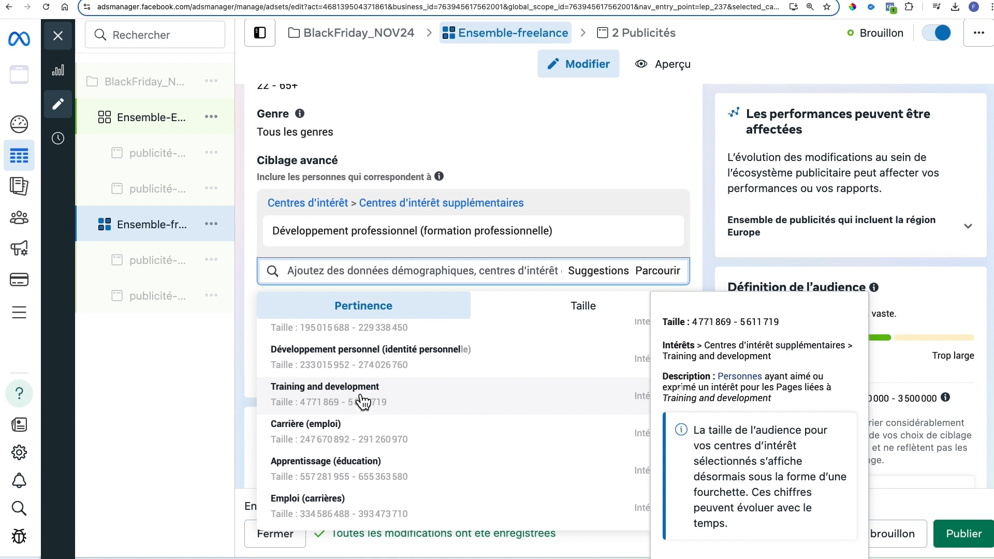
left_click(320, 395)
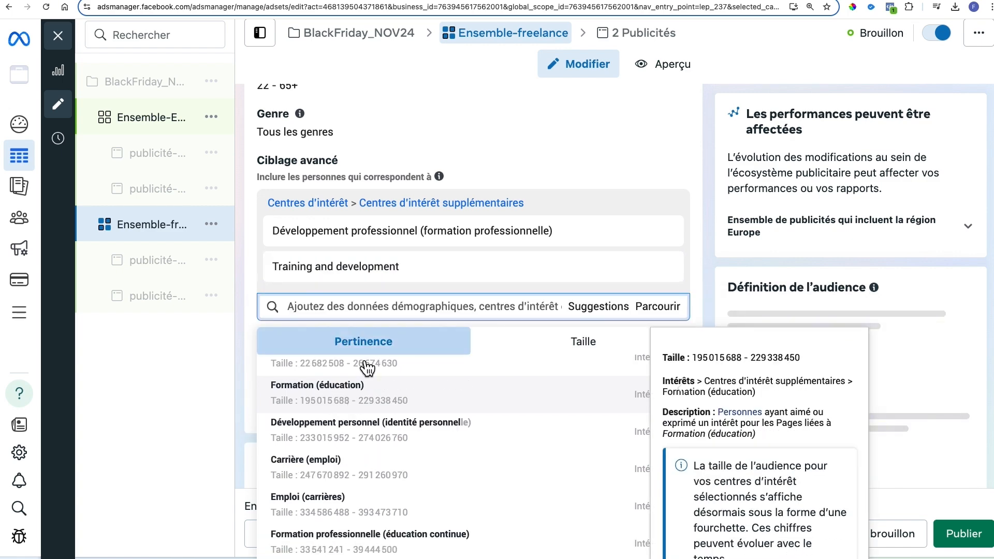
scroll(424, 440, "down", 2)
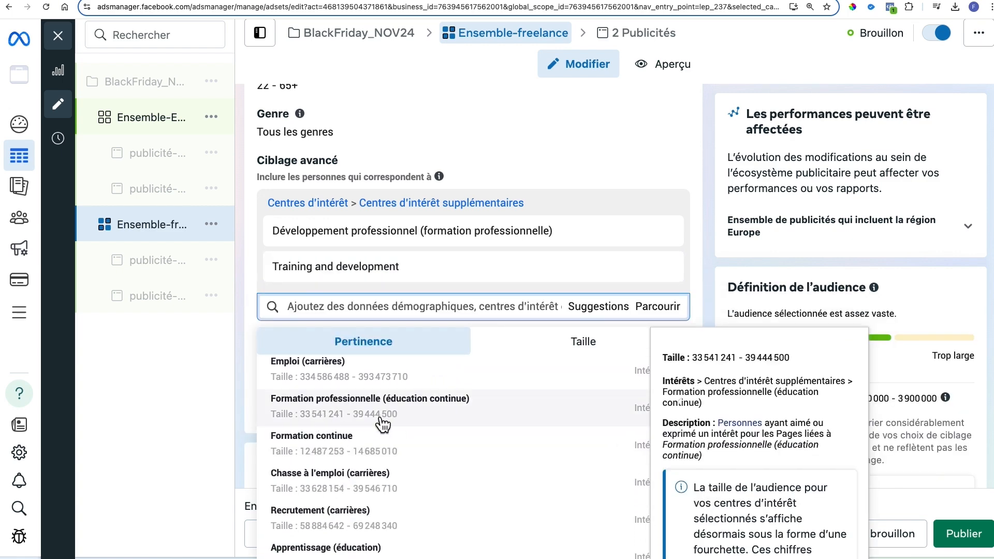
left_click(319, 403)
Add the suggested interest Coaching (éducation) to the advanced targeting
scroll(466, 459, "down", 2)
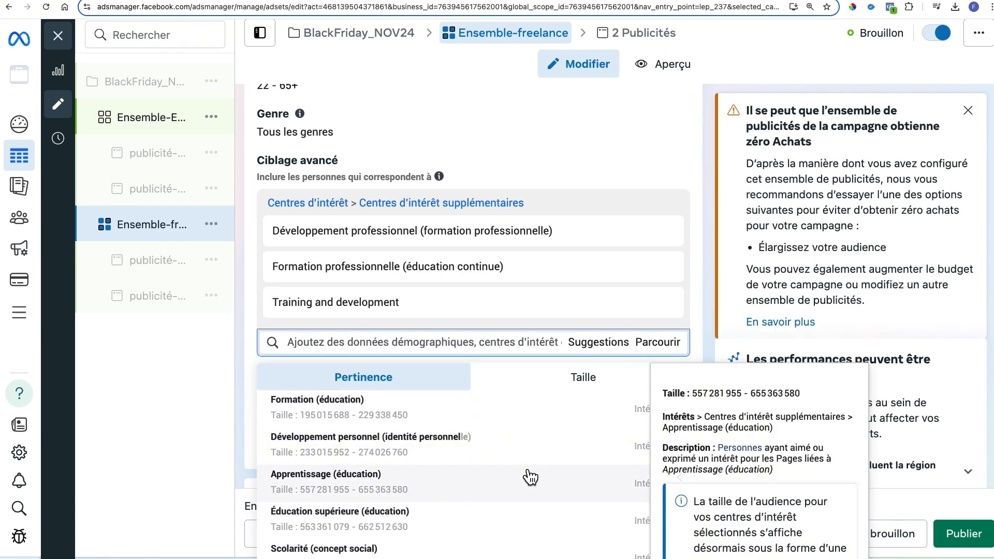
scroll(530, 476, "down", 4)
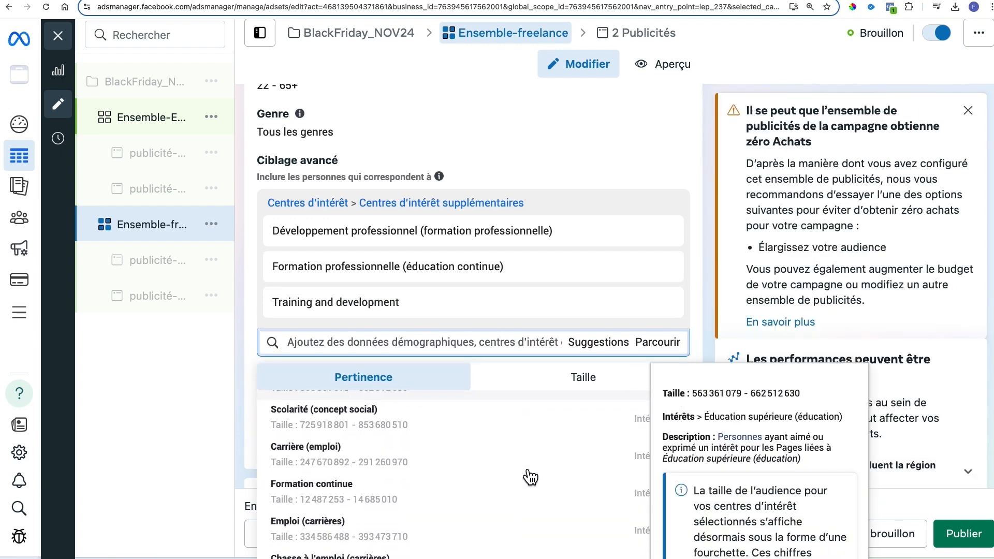
scroll(530, 476, "down", 5)
scroll(529, 477, "down", 1)
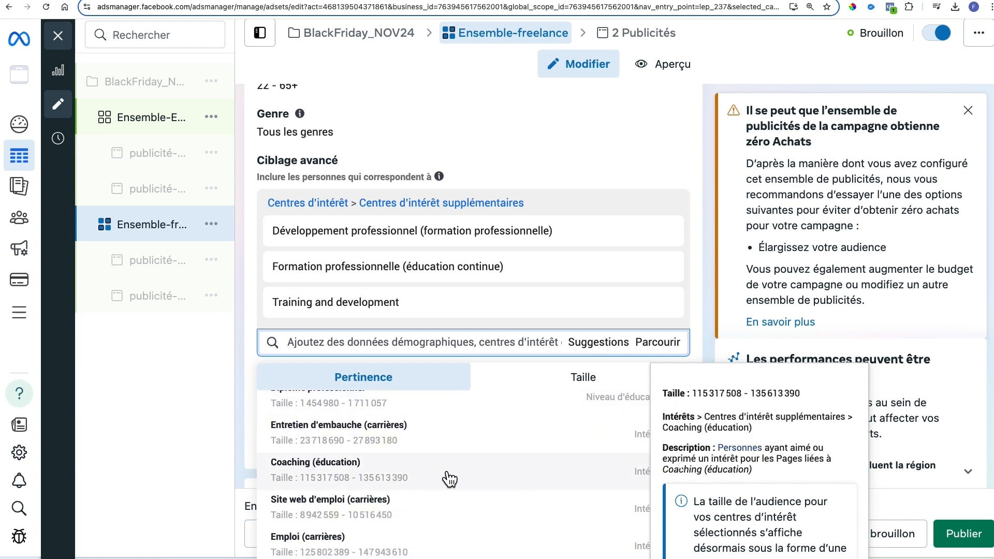
left_click(319, 483)
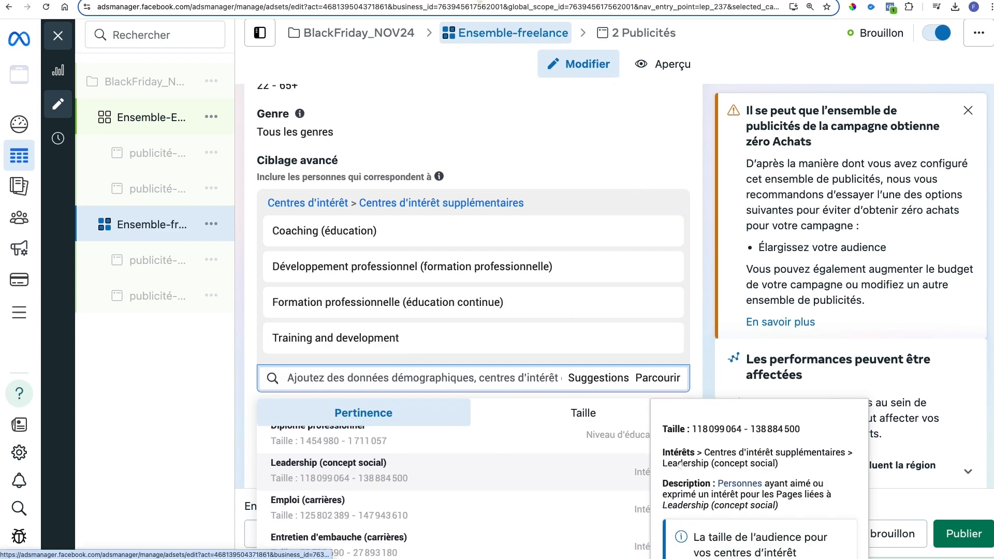
Switch to ChatGPT and examine the Étudiants en commerce et en marketing row of the audience table
left_click(478, 1)
scroll(463, 359, "down", 1)
scroll(463, 358, "up", 3)
scroll(463, 359, "up", 1)
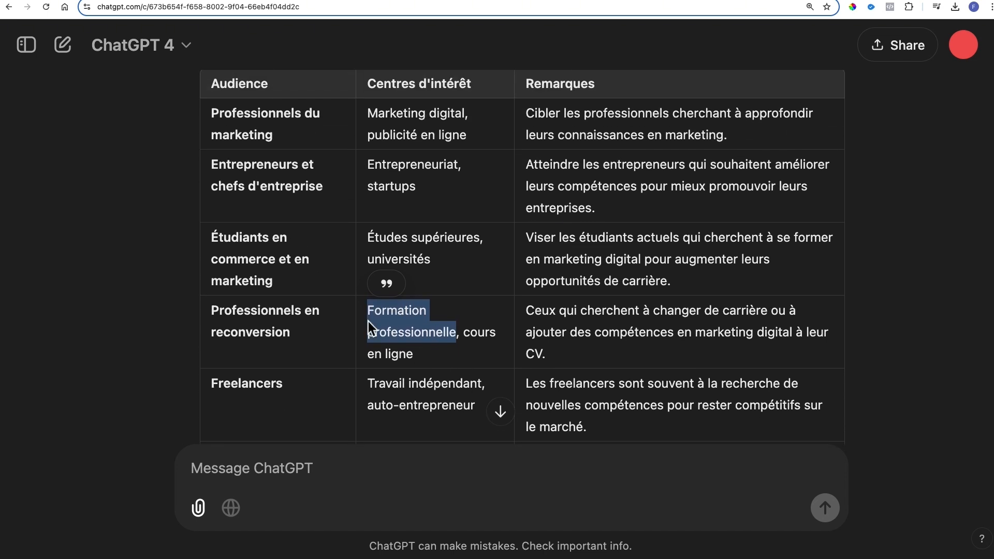
left_click_drag(212, 238, 282, 284)
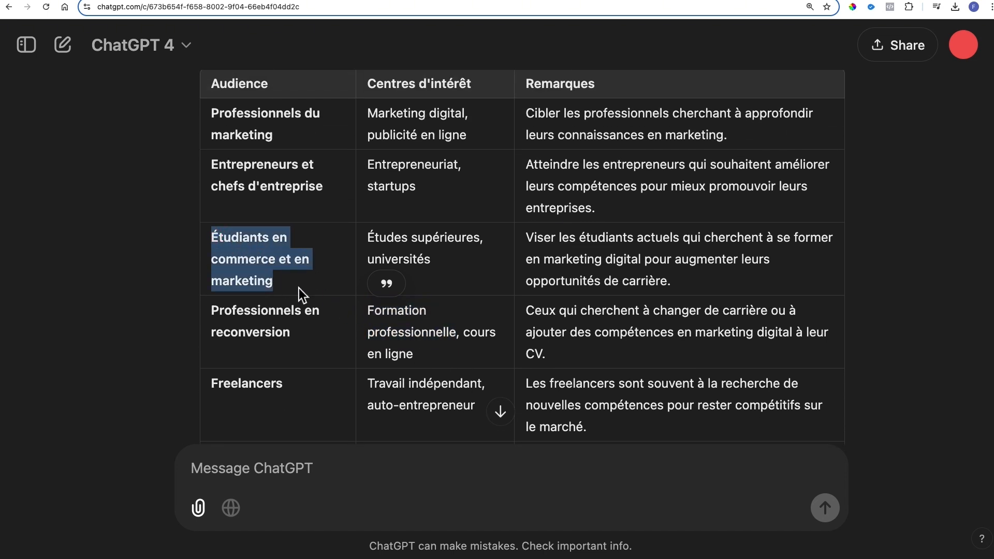
Back in Meta Ads Manager, search the advanced targeting for etude en commerce and look through the results
left_click(216, 2)
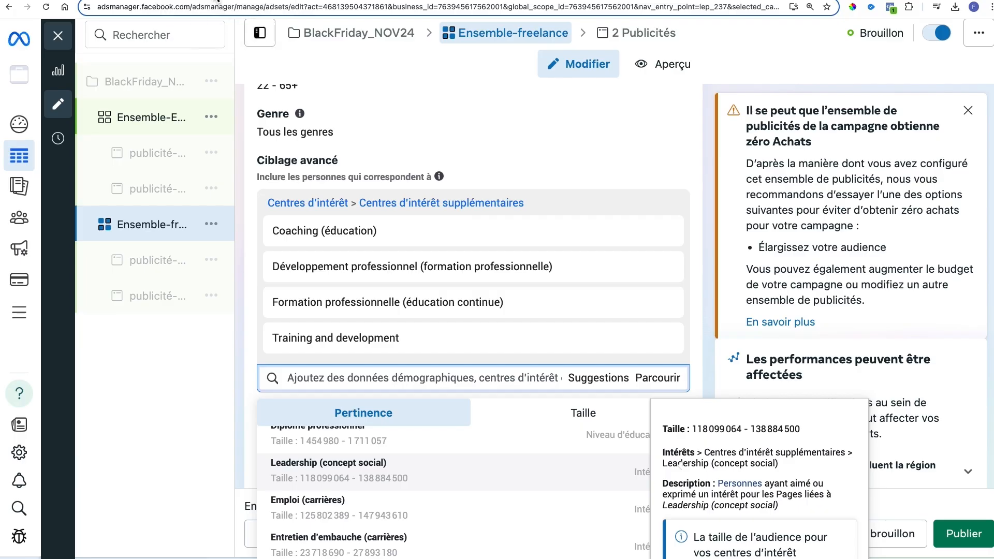
left_click(383, 379)
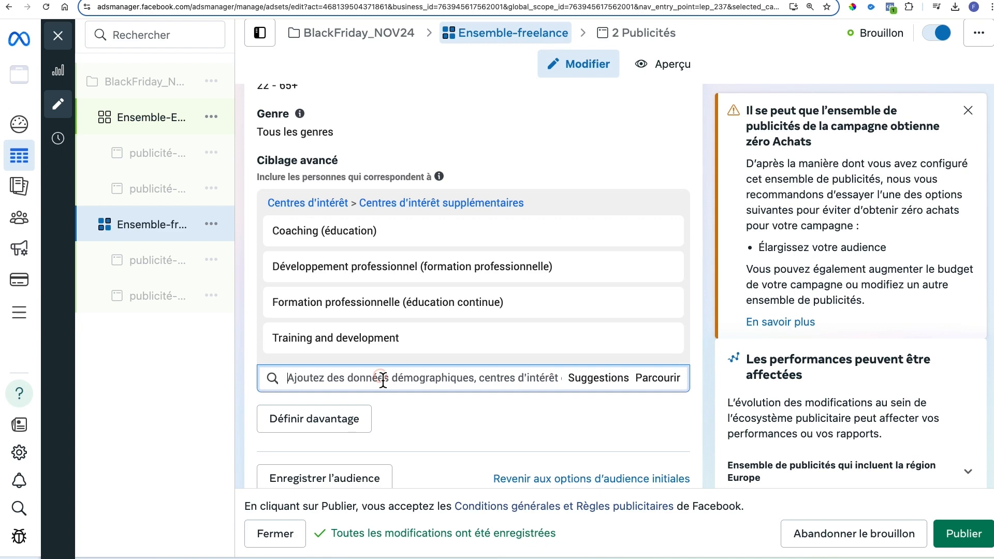
type("etude en commerce")
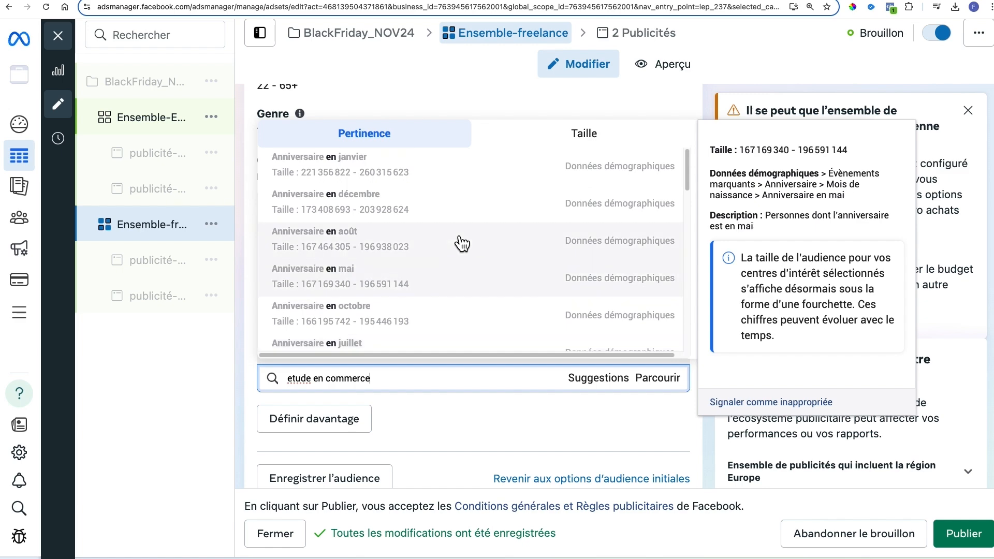
scroll(450, 244, "down", 3)
Replace the targeting search with formation marketing, order the results by Taille and examine the whole list
left_click_drag(320, 385, 521, 392)
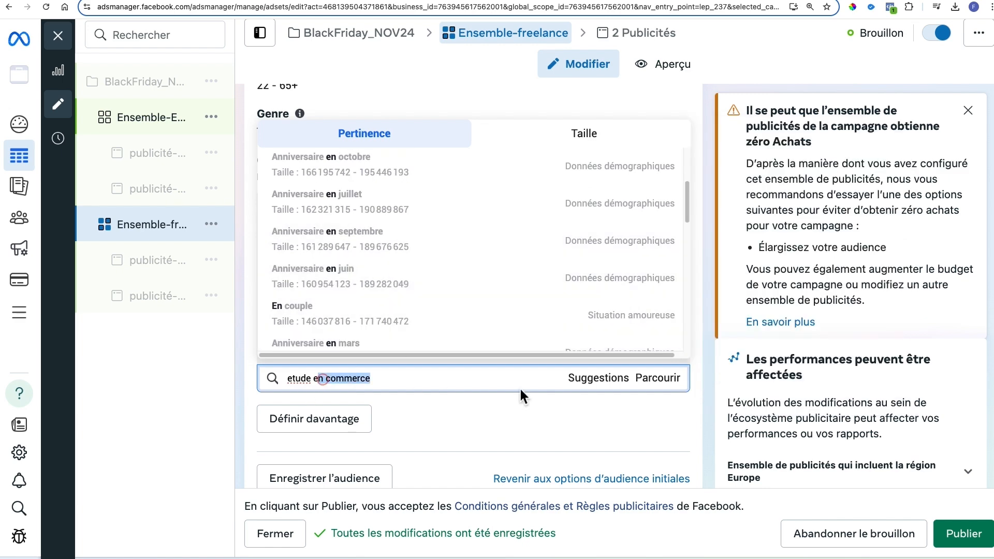
key("BackSpace")
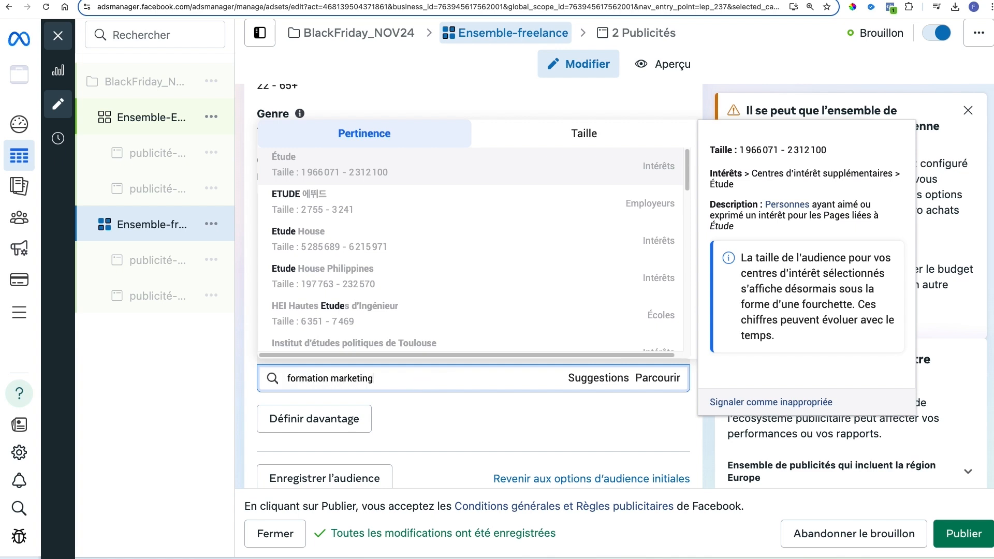
scroll(469, 328, "down", 2)
scroll(454, 291, "up", 2)
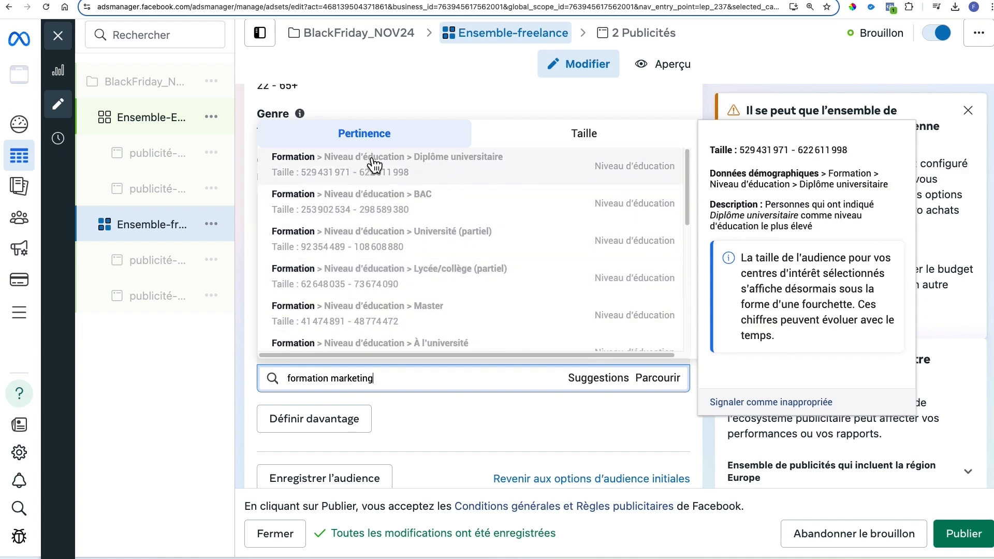
left_click(553, 136)
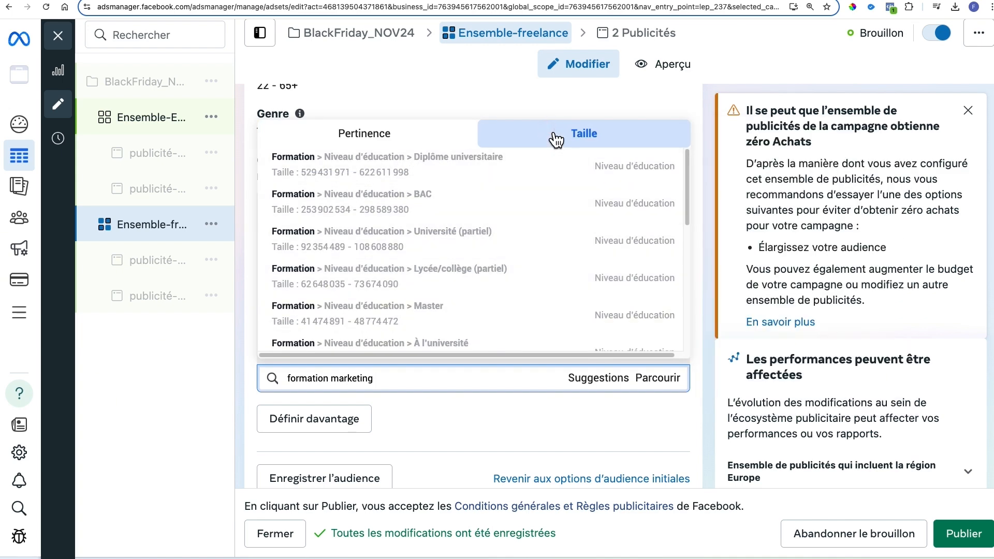
scroll(547, 277, "down", 3)
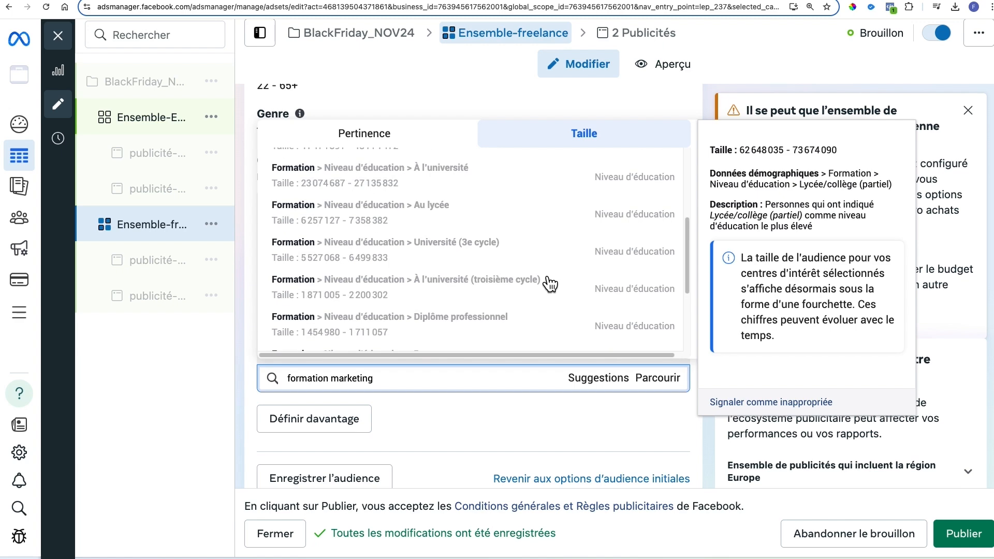
scroll(550, 284, "down", 3)
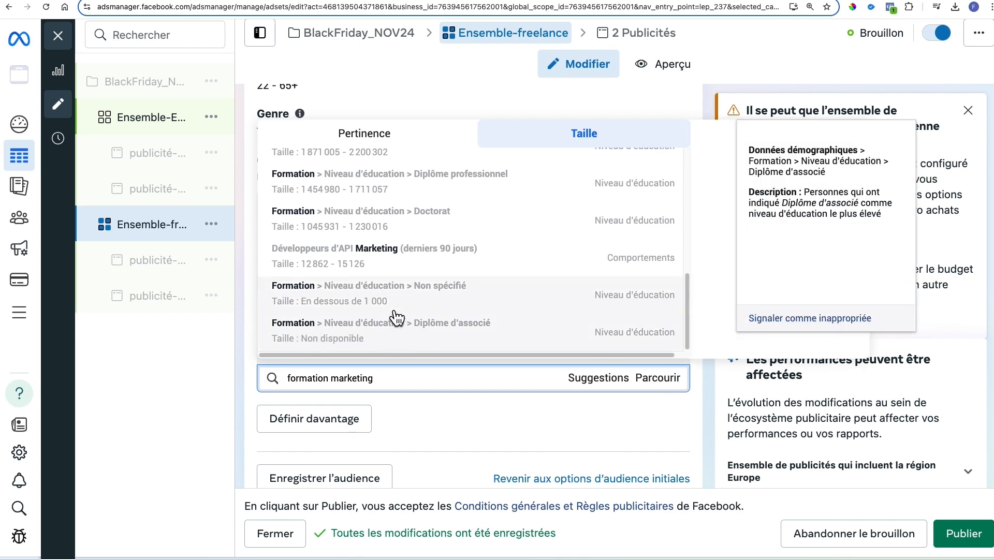
scroll(397, 298, "up", 3)
scroll(397, 297, "up", 5)
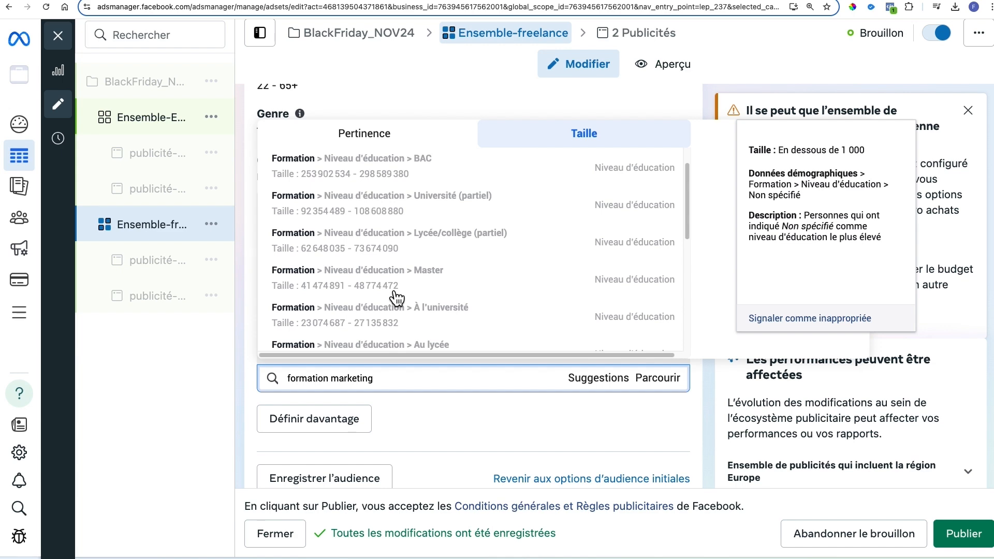
scroll(397, 297, "up", 2)
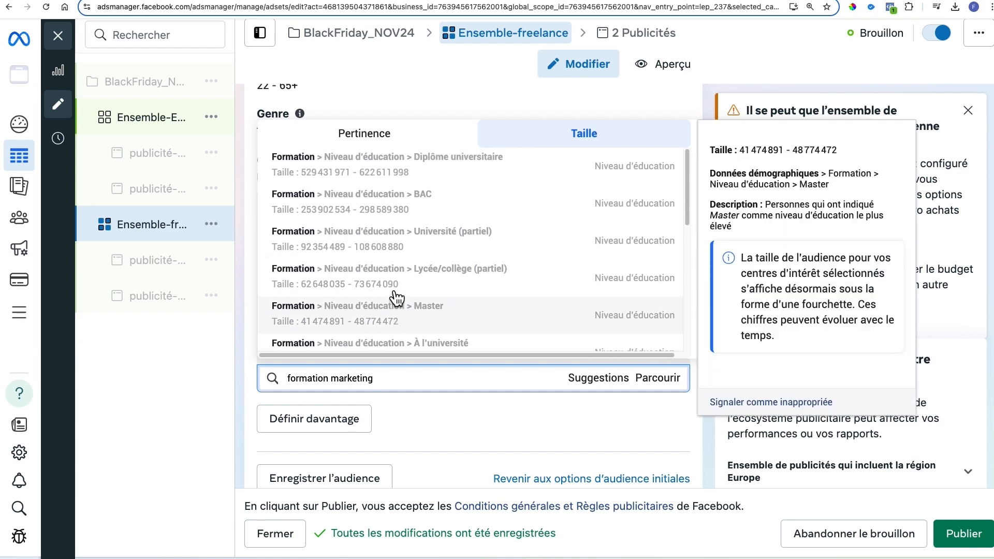
Browse the demographic targeting to Formation > Domaines d'étude, search for marketing and examine the listed fields of study
left_click(655, 380)
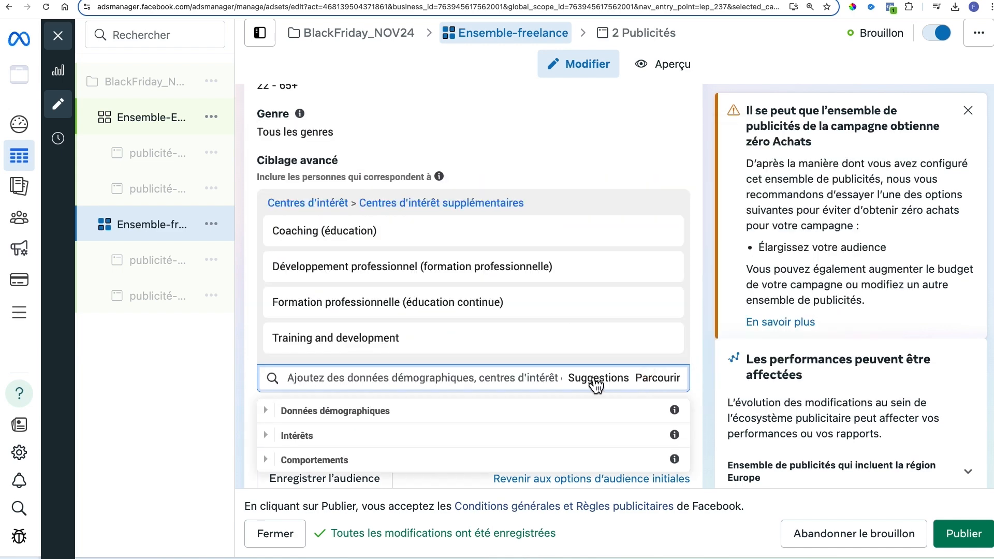
left_click(339, 413)
scroll(422, 382, "down", 5)
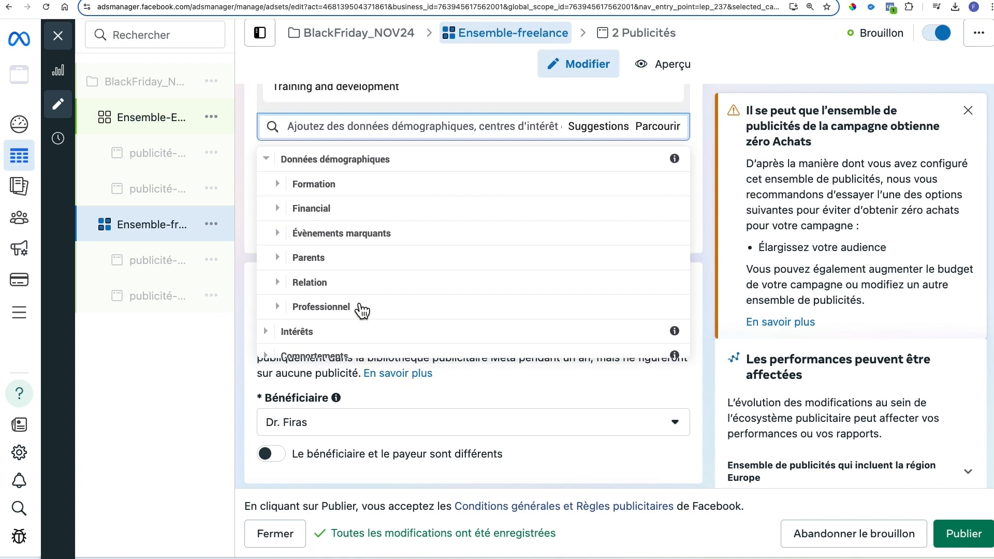
left_click(279, 183)
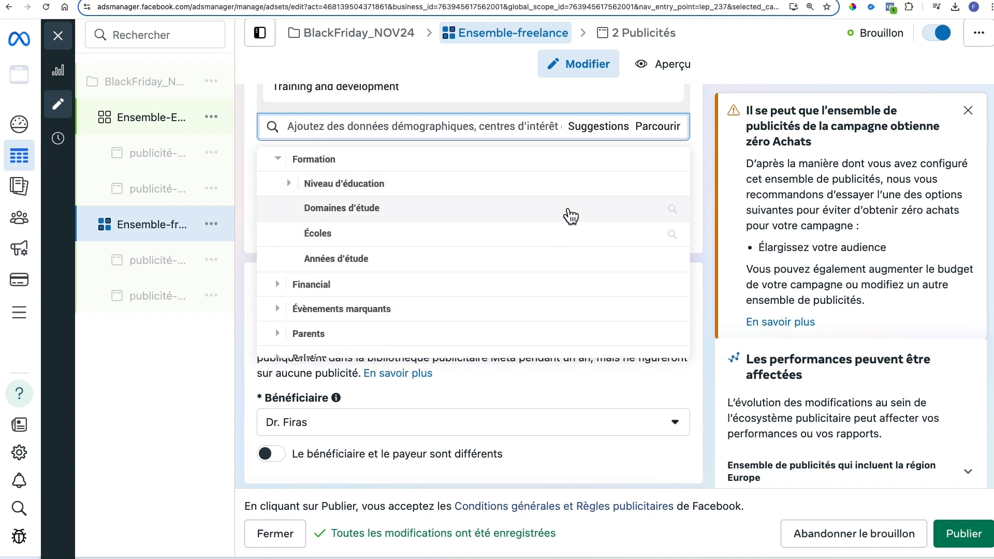
left_click(383, 203)
left_click(390, 159)
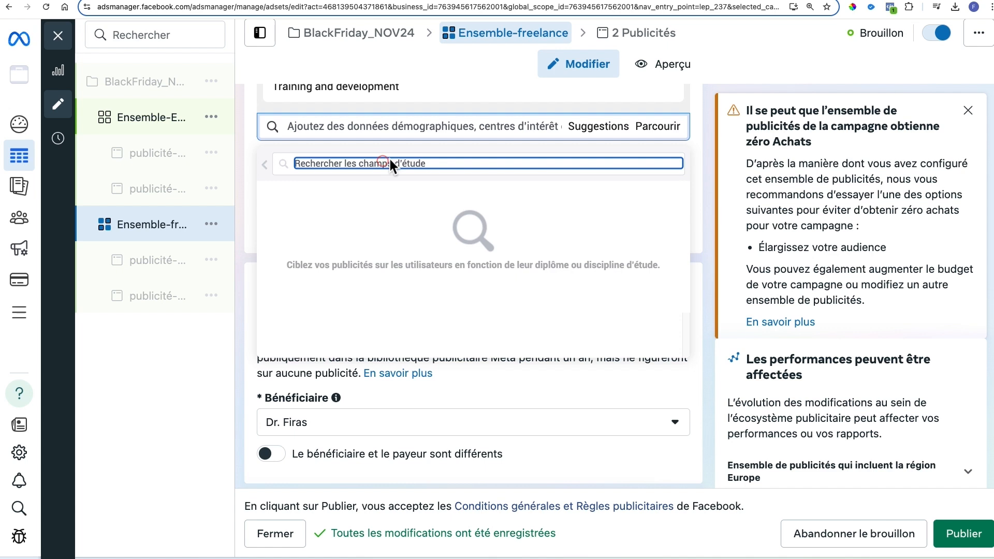
type("marketing")
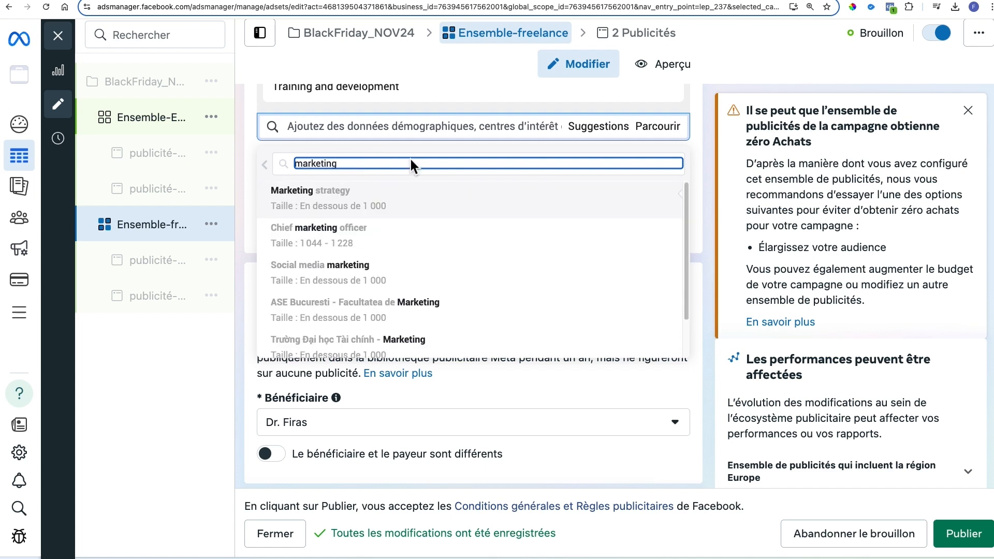
mouse_move(459, 182)
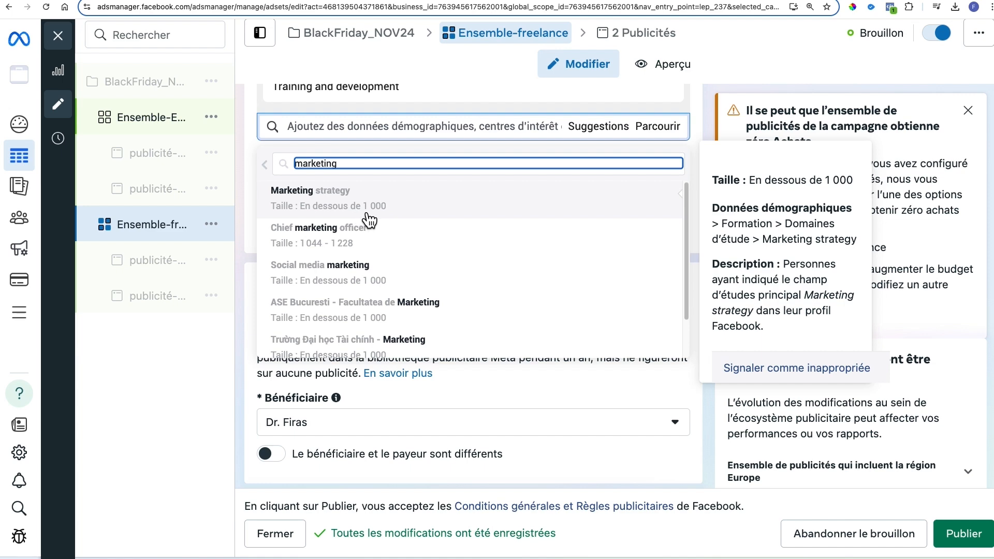
mouse_move(388, 250)
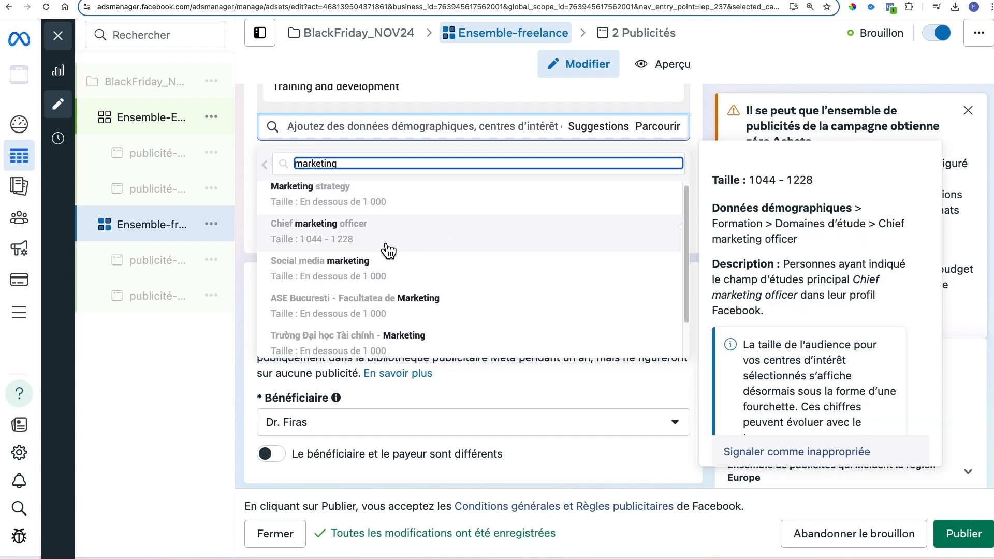
mouse_move(442, 266)
scroll(442, 265, "down", 1)
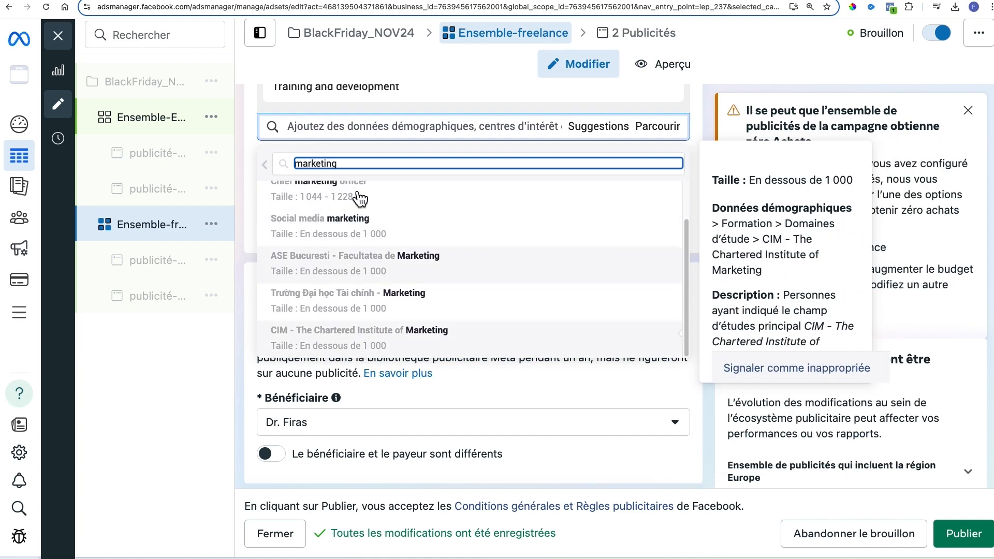
scroll(359, 270, "up", 1)
scroll(358, 278, "down", 1)
scroll(359, 279, "up", 1)
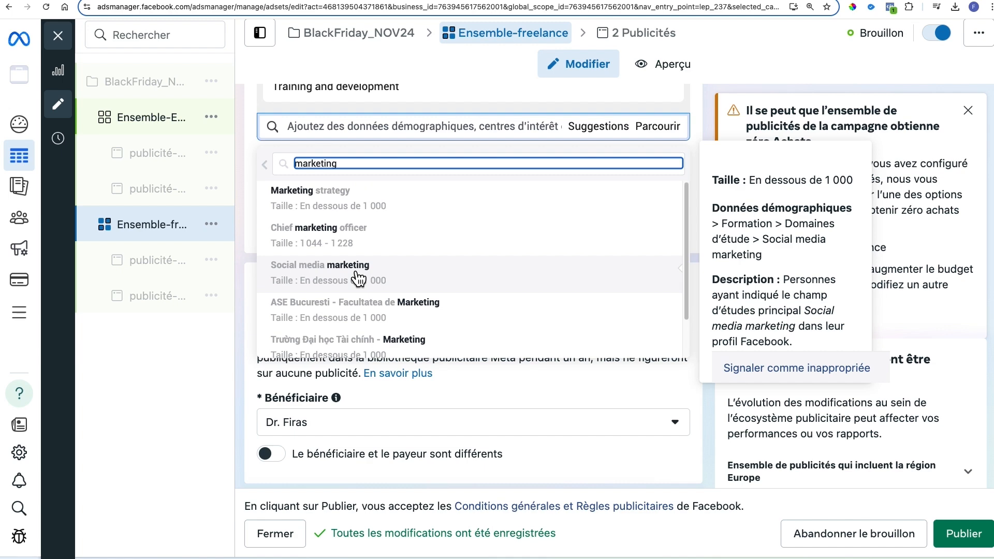
Replace the Domaines d'étude search with commerce and examine the listed fields of study
key("BackSpace")
key("BackSpace")
key("BackSpace")
key("BackSpace")
key("BackSpace")
key("BackSpace")
key("BackSpace")
key("BackSpace")
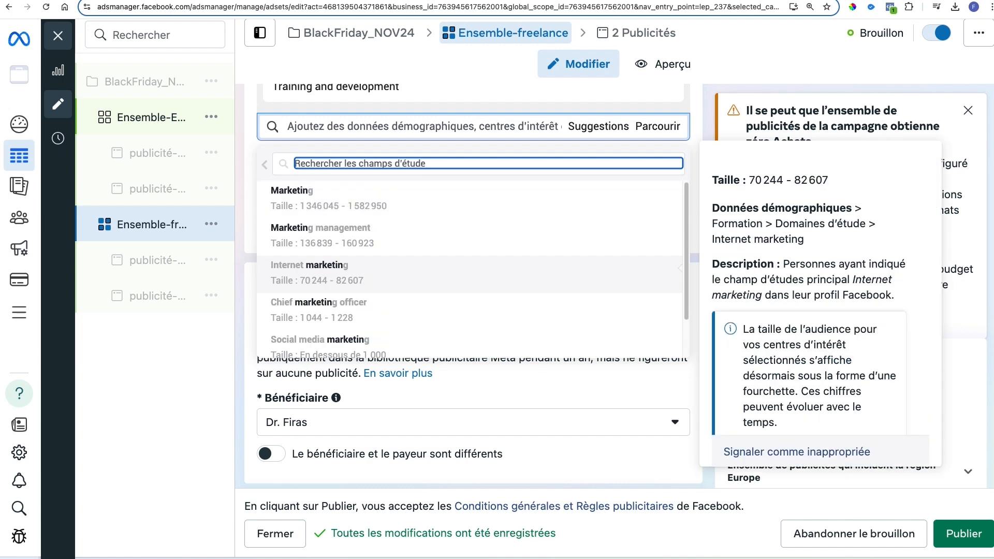
key("BackSpace")
key("BackSpace")
type("v")
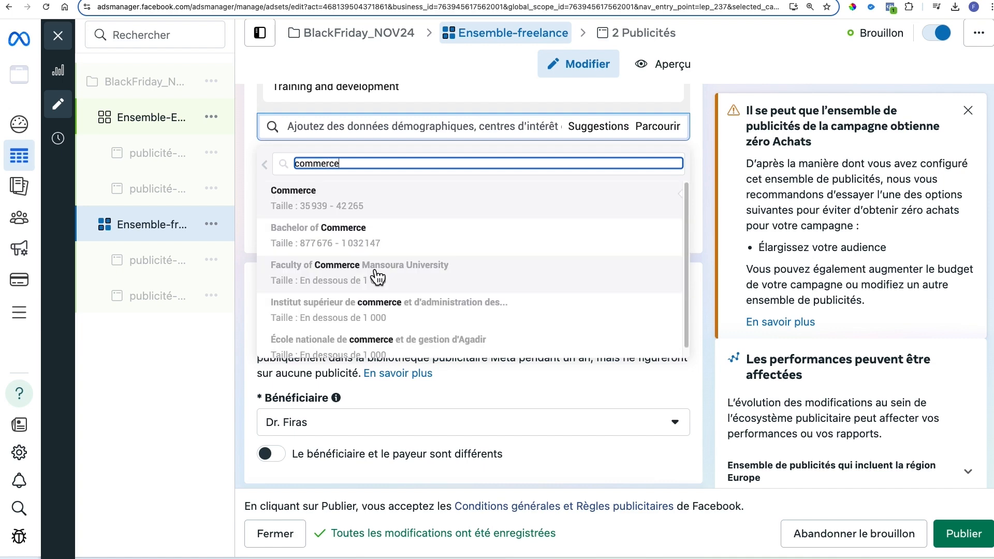
scroll(590, 266, "down", 1)
mouse_move(590, 266)
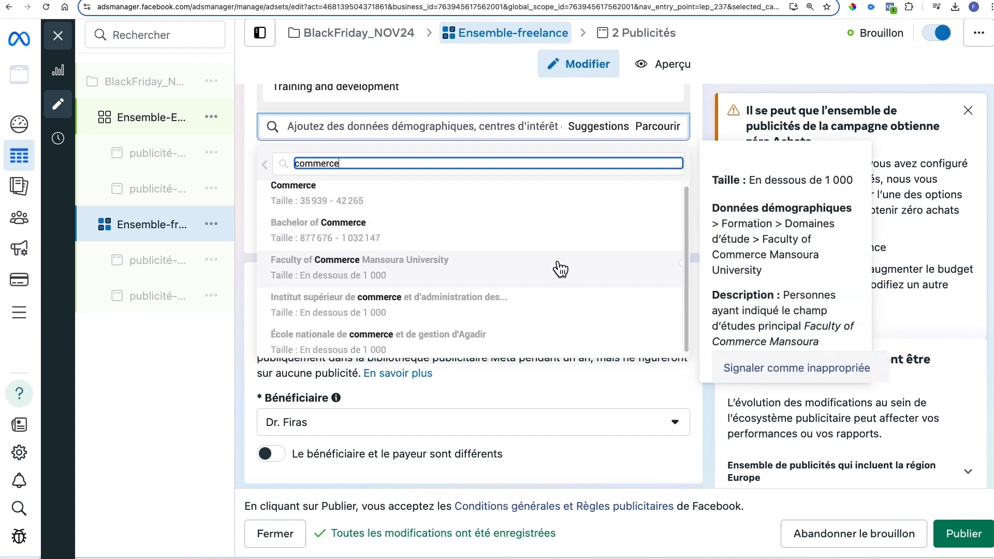
scroll(362, 218, "up", 1)
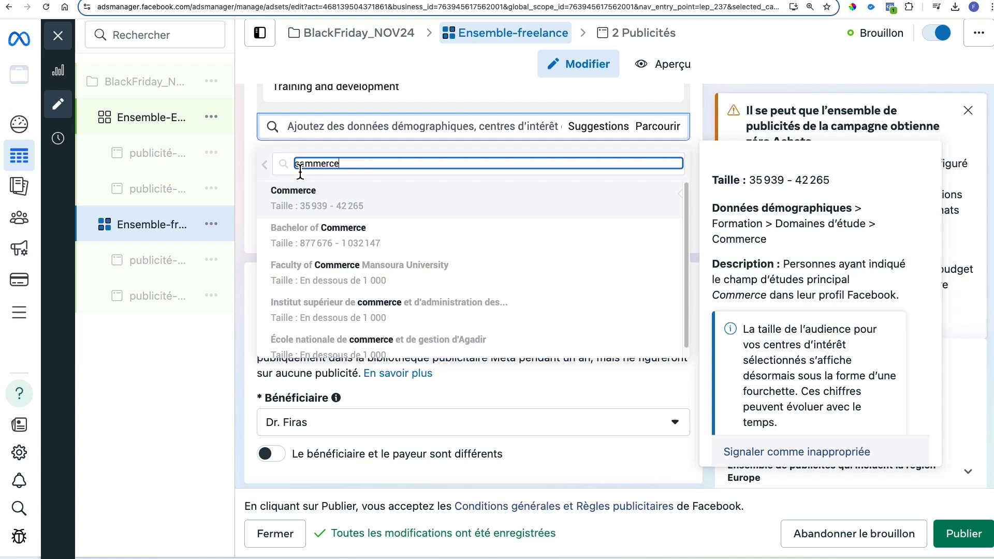
Leave the field-of-study search and examine the options under Niveau d'éducation
left_click(264, 165)
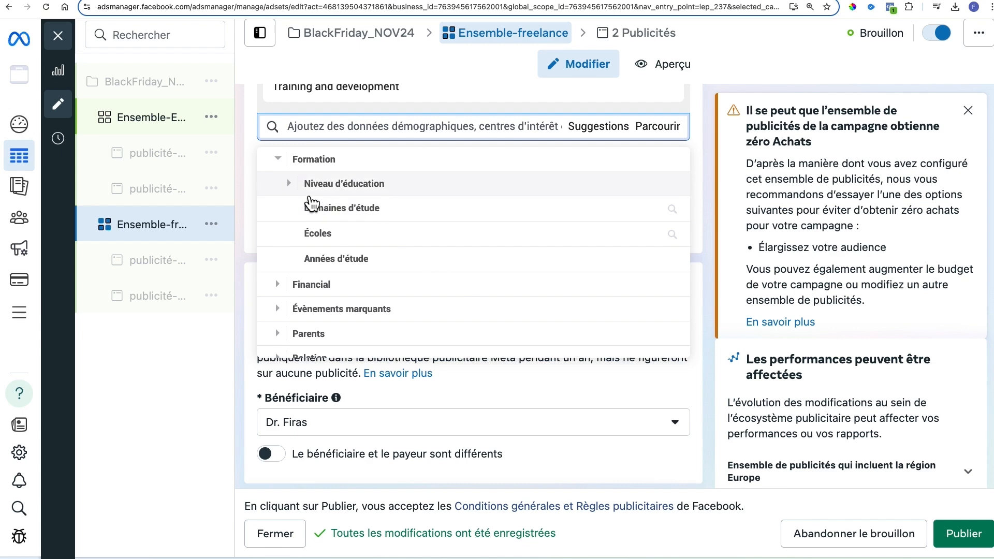
left_click(303, 186)
scroll(562, 238, "down", 4)
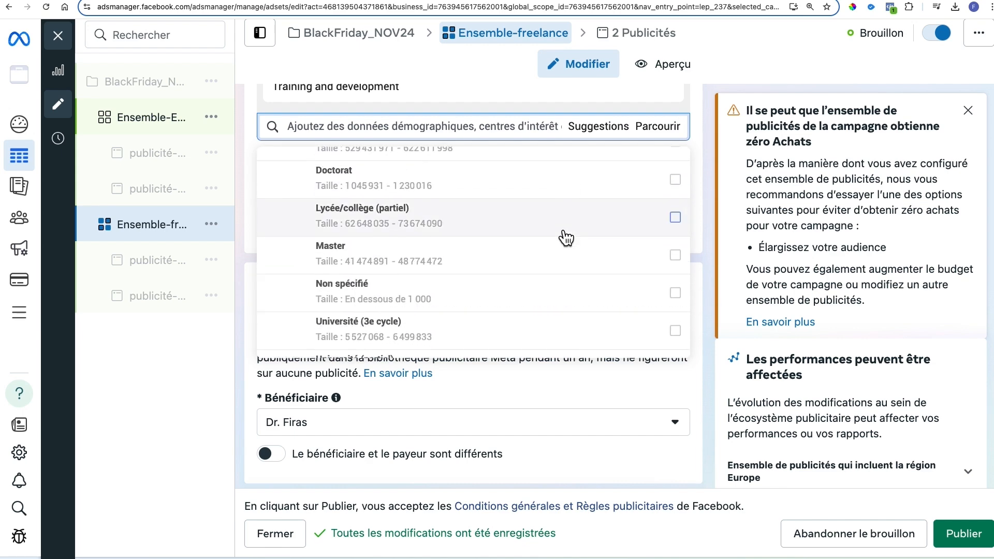
mouse_move(566, 237)
scroll(566, 238, "down", 3)
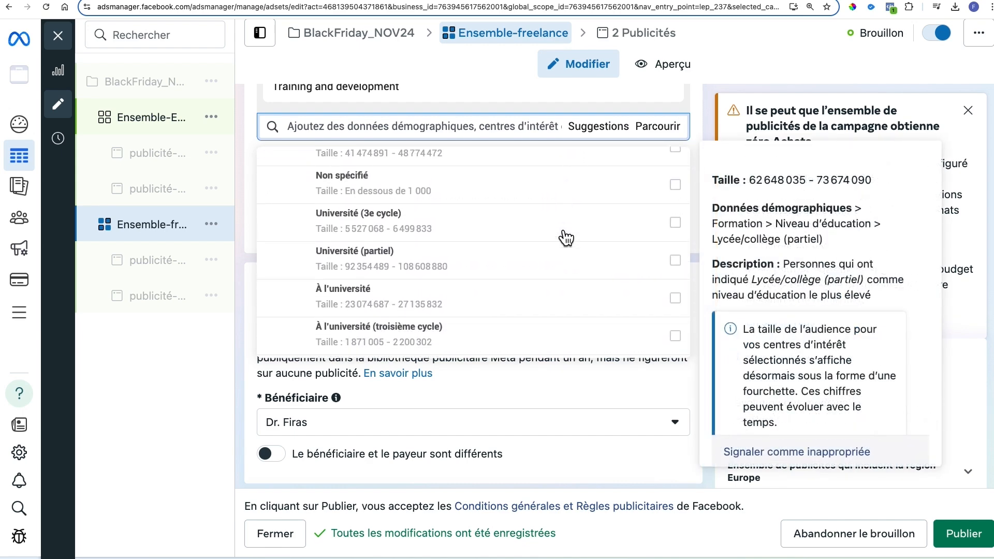
scroll(566, 237, "down", 2)
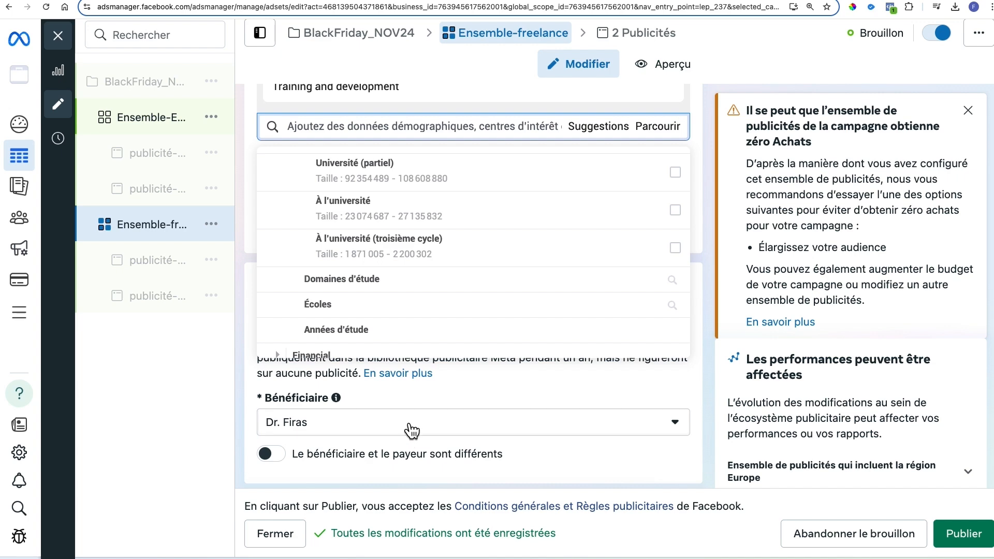
Close the category list, search the advanced targeting for marketing digital and add the interest Marketing digital (marketing)
left_click(426, 385)
scroll(397, 197, "up", 4)
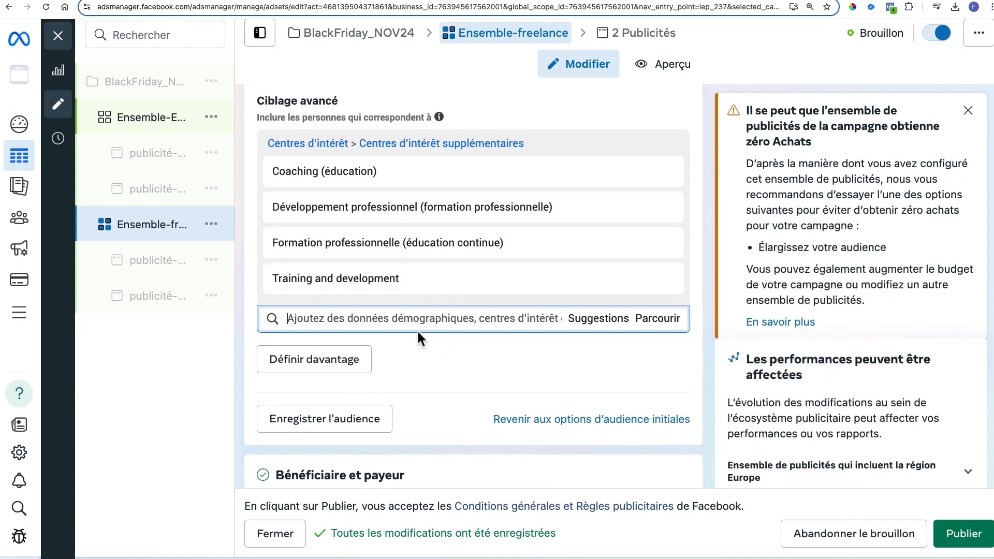
type("mark")
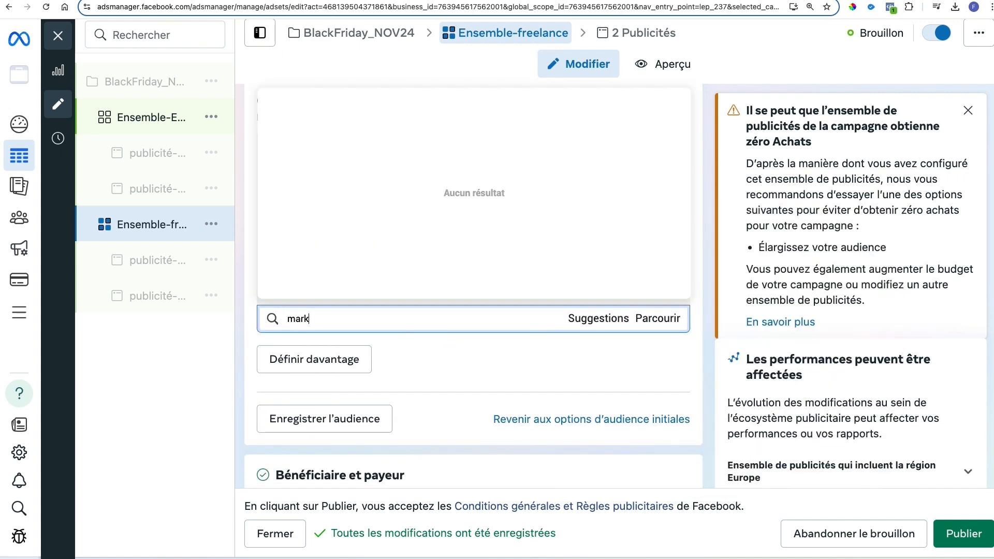
type("eting digital")
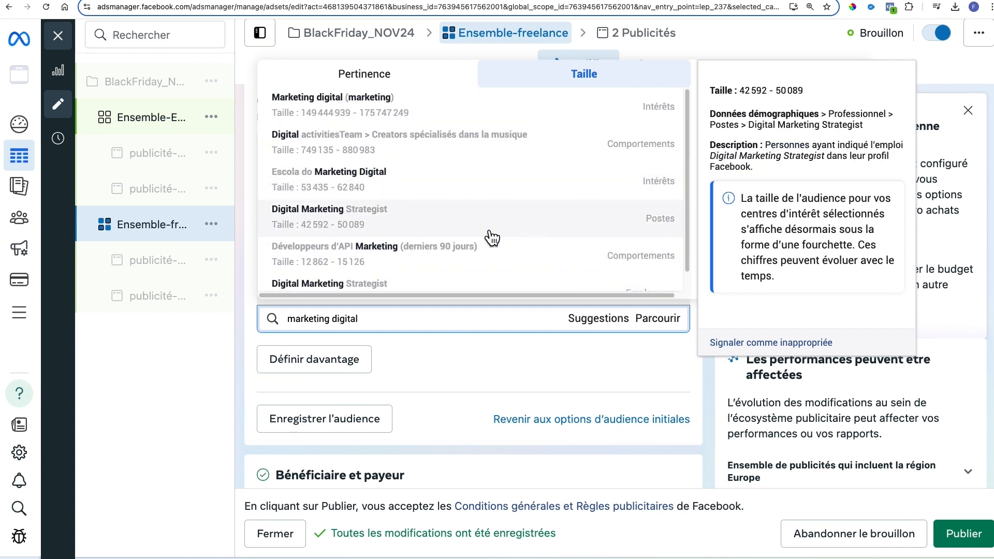
left_click(434, 118)
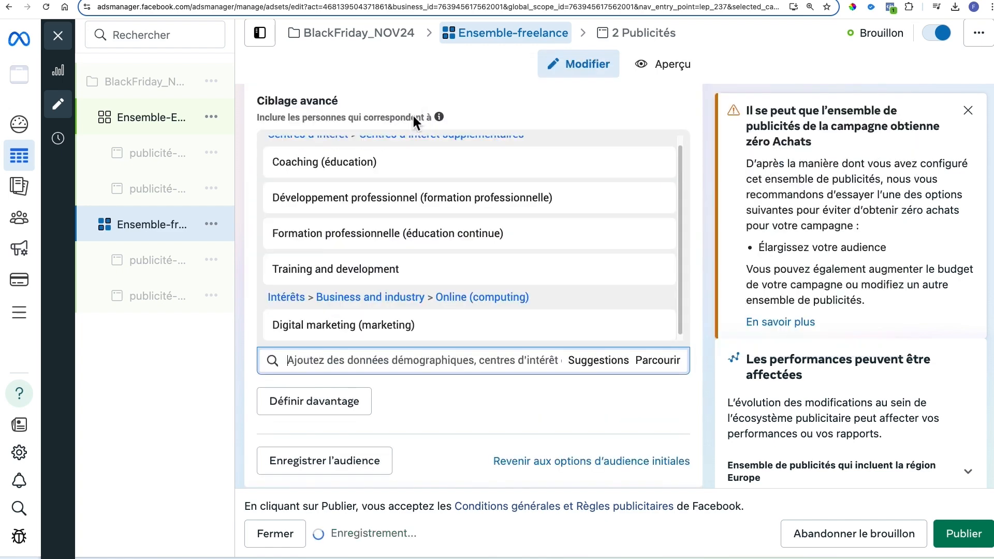
Add the suggested interests Marketing des médias sociaux (marketing), Publicité en ligne (marketing) and Cours (éducation) to the advanced targeting
left_click(611, 362)
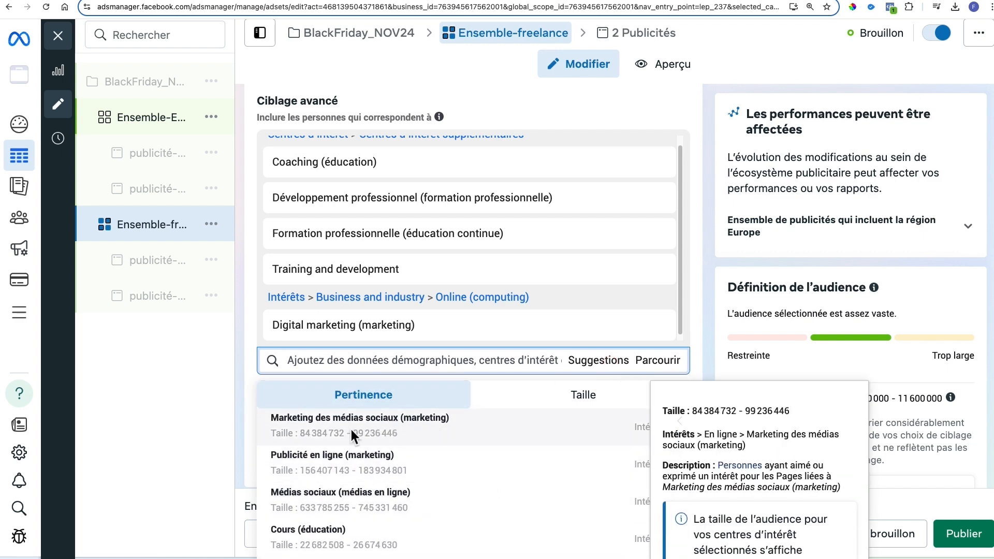
left_click(388, 437)
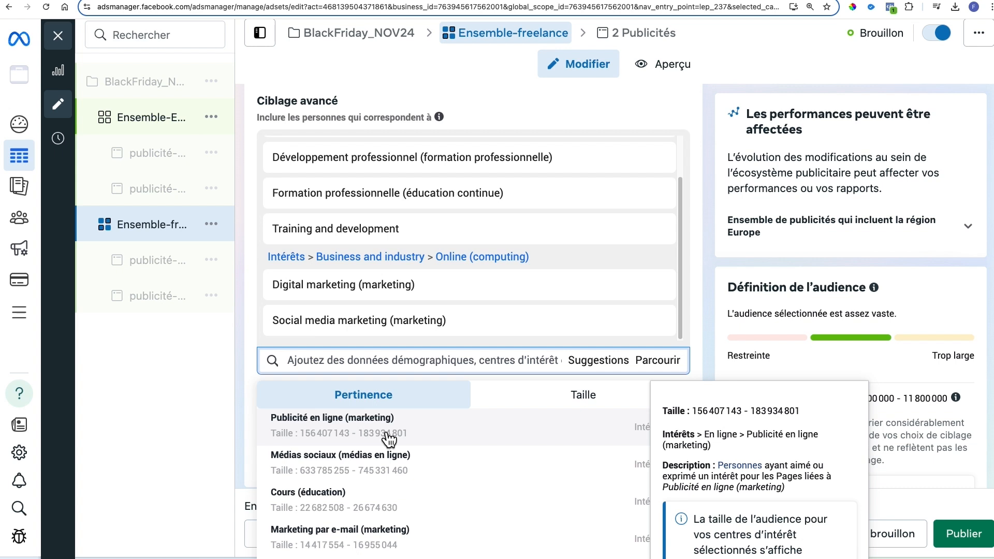
left_click(315, 438)
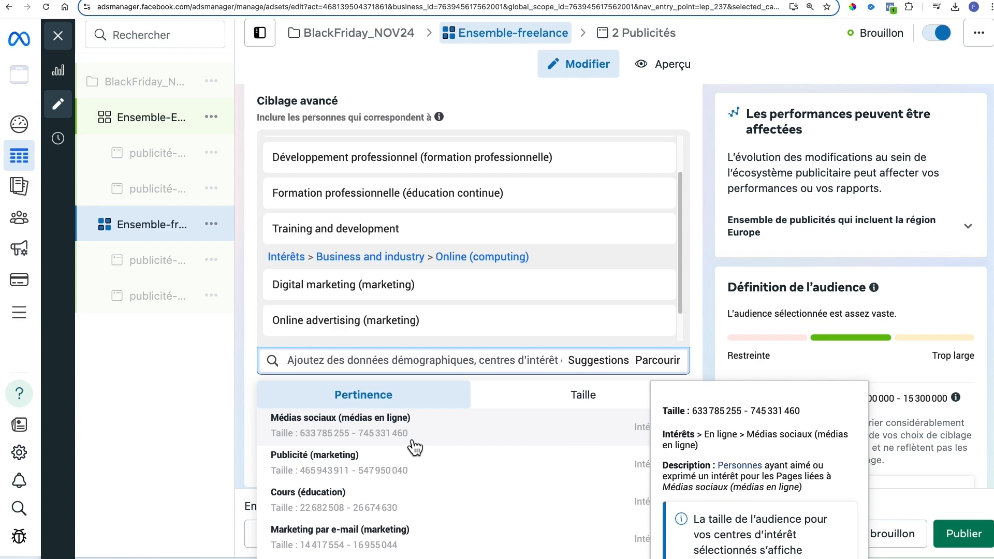
scroll(451, 478, "down", 1)
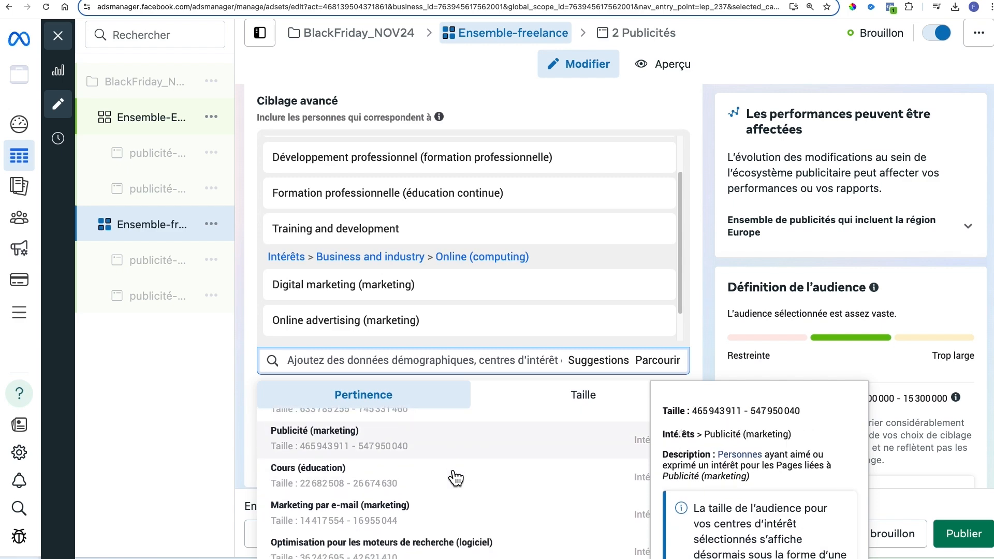
scroll(454, 477, "down", 1)
left_click(411, 466)
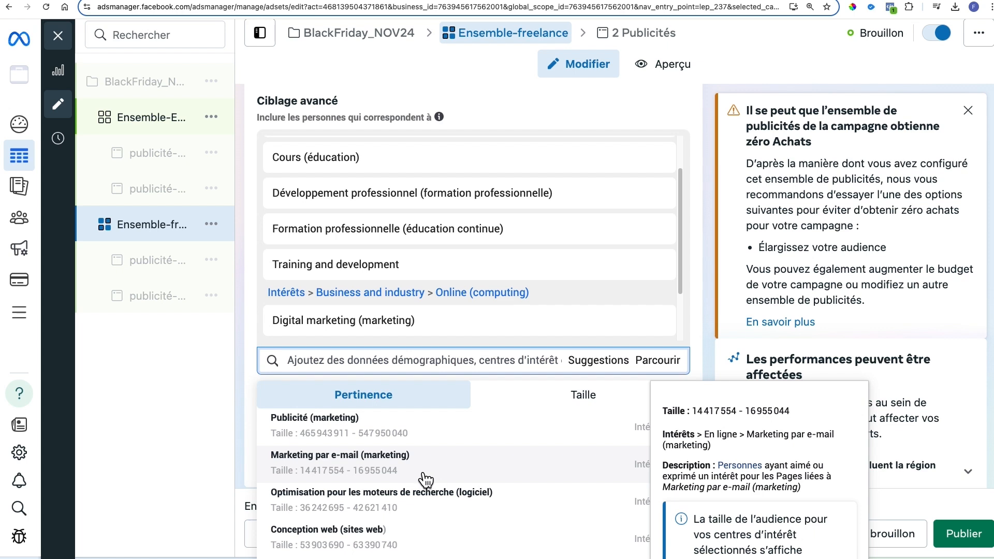
Add the suggested interests Marketing par e-mail (marketing) and Optimisation pour les moteurs de recherche (logiciel) to the advanced targeting
scroll(460, 467, "down", 1)
scroll(548, 468, "down", 2)
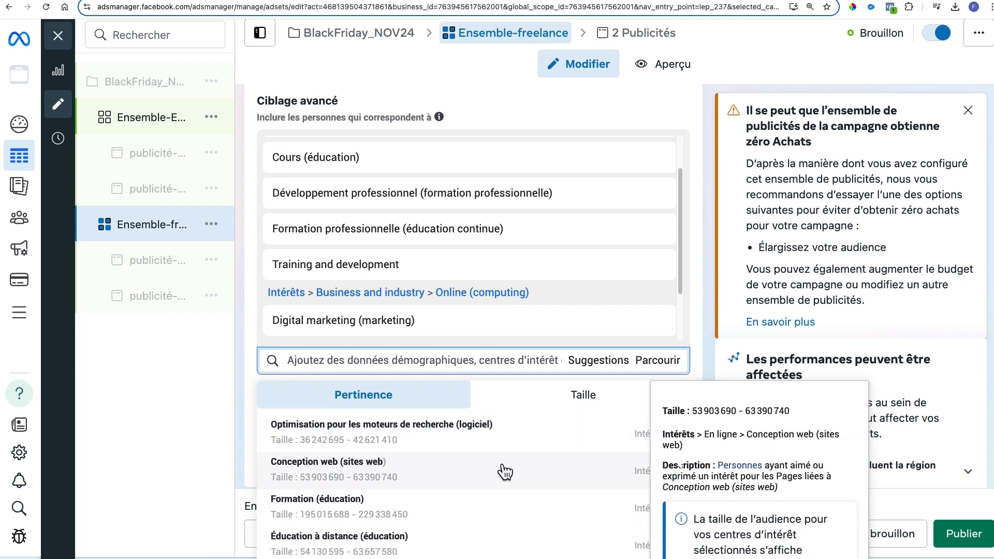
scroll(504, 472, "up", 2)
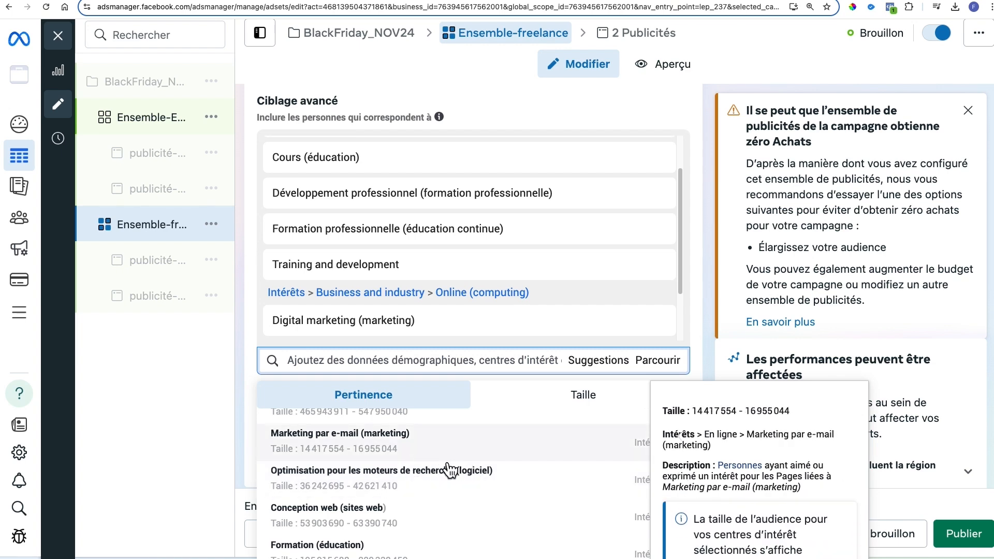
left_click(377, 455)
left_click(416, 416)
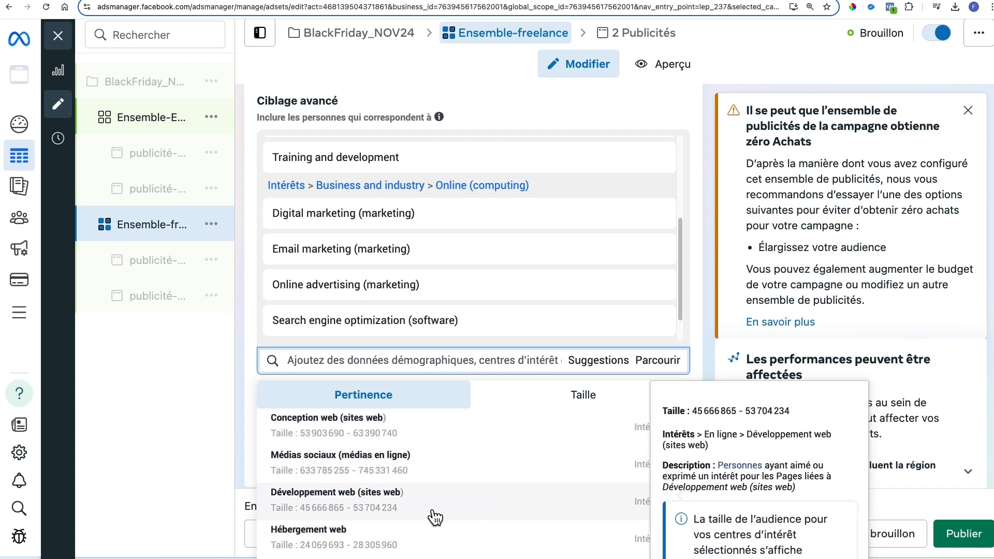
Add the suggested interests Publicité (marketing), Éducation à distance (éducation) and Apprentissage (éducation), and close the suggestions
scroll(476, 484, "down", 1)
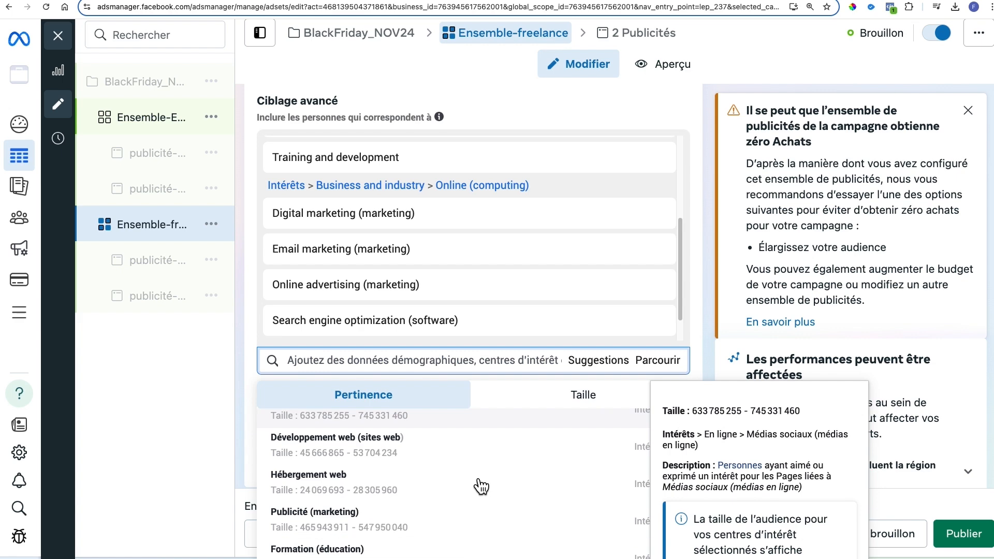
scroll(481, 487, "down", 1)
left_click(389, 479)
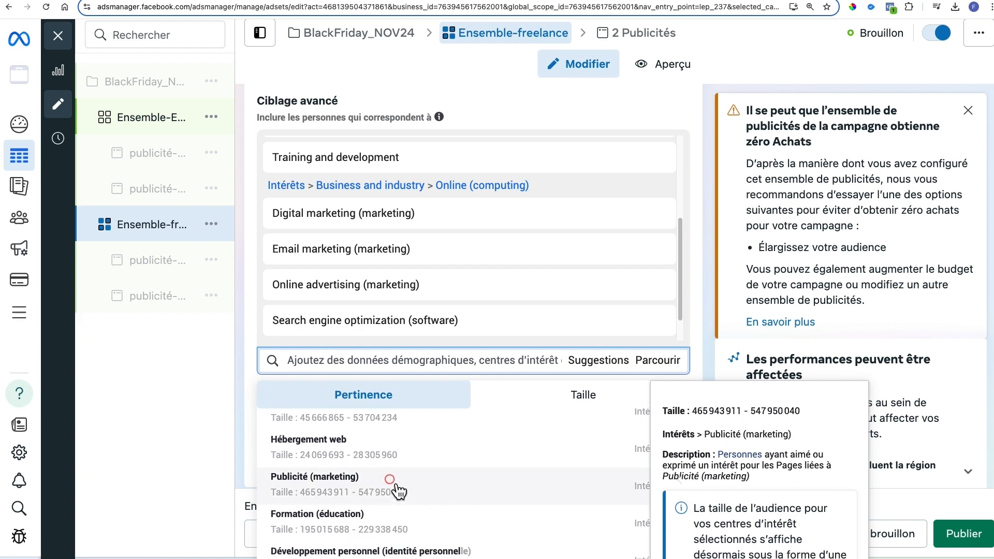
scroll(465, 481, "down", 2)
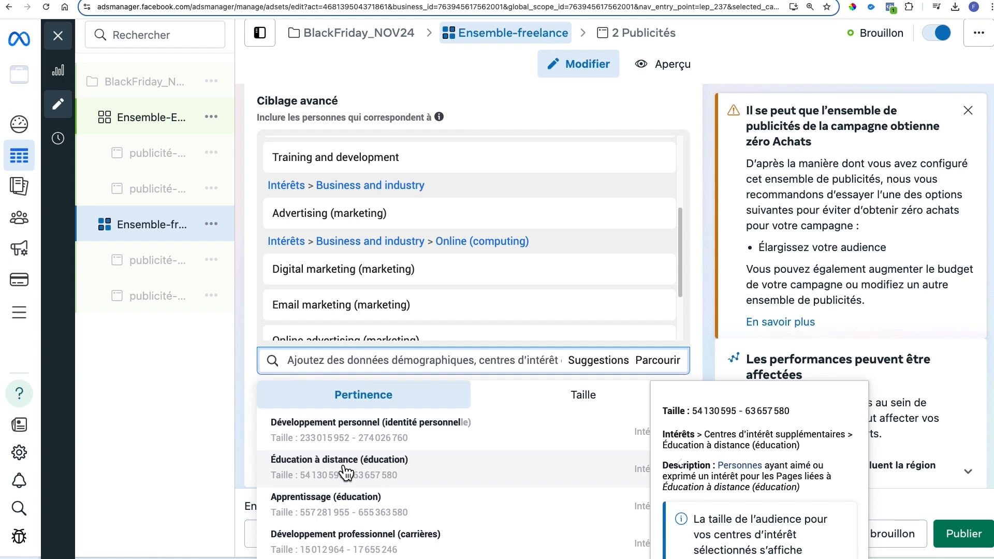
left_click(363, 482)
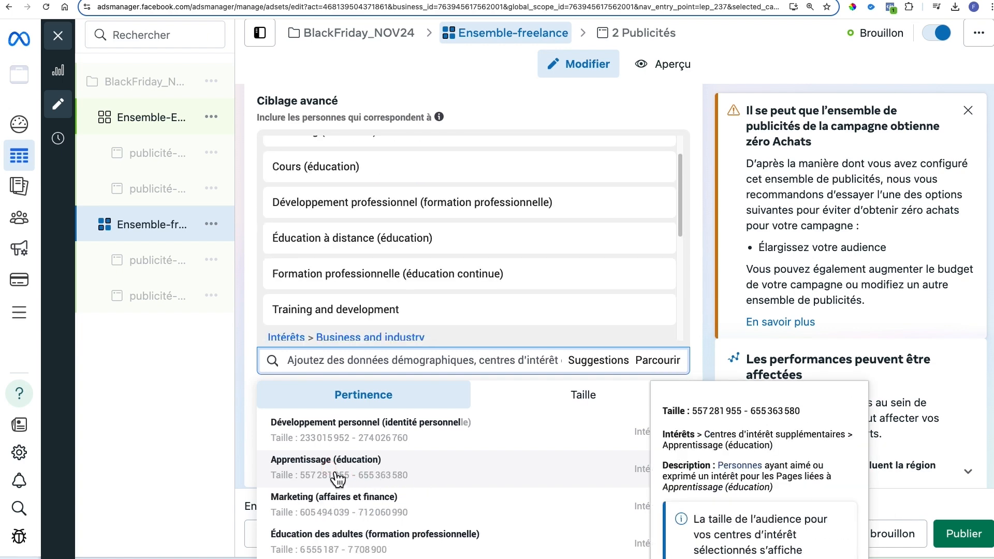
left_click(461, 451)
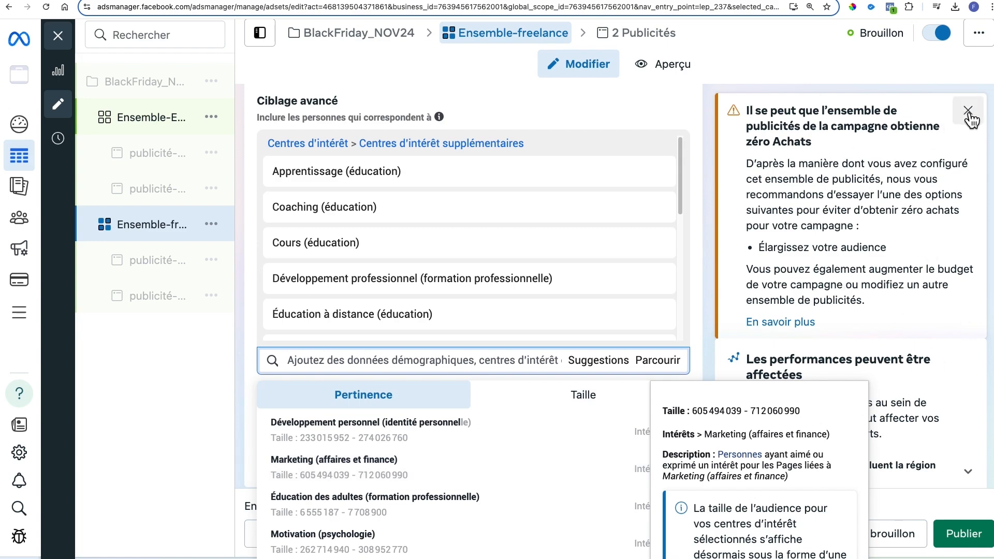
left_click(905, 229)
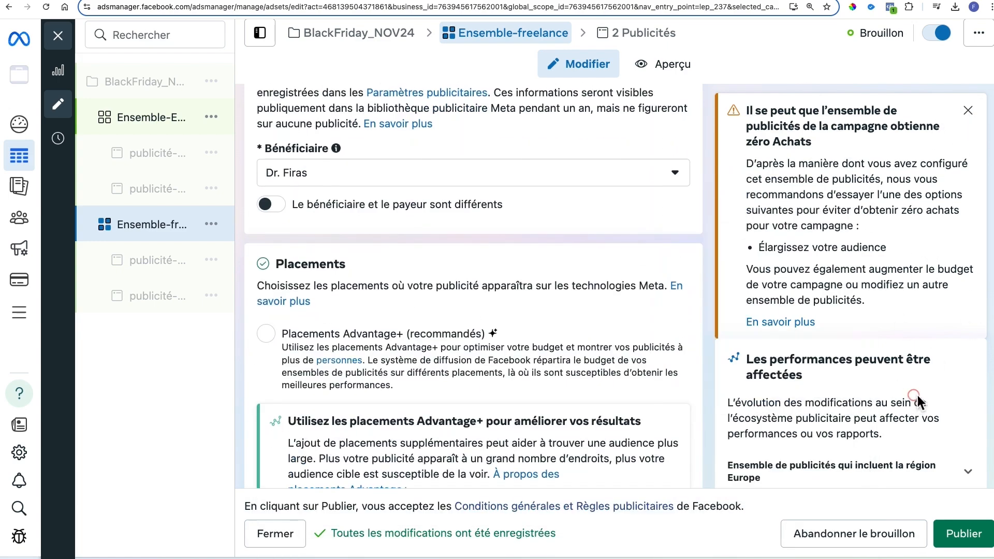
Examine the ad set's audience definition and estimated audience size alongside its selected placements
scroll(917, 395, "down", 10)
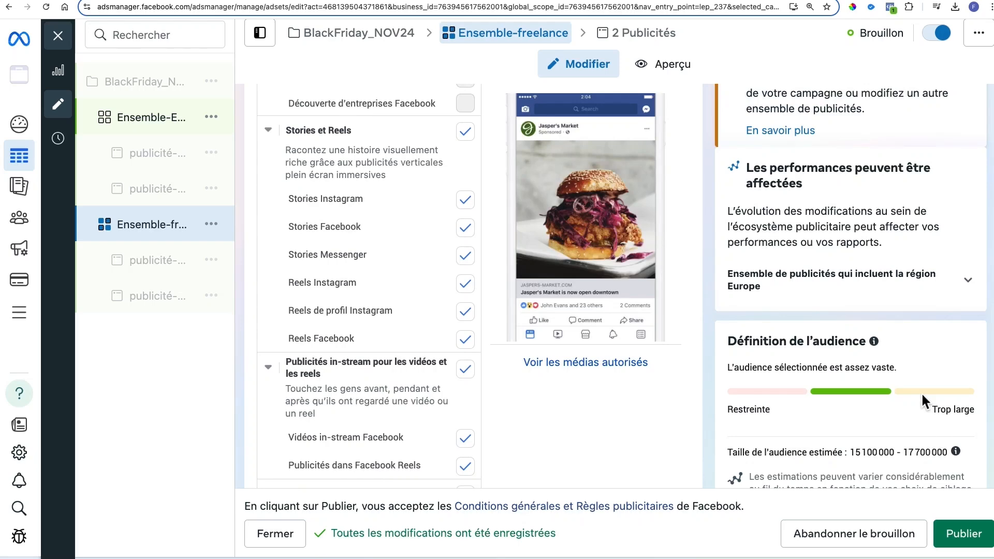
scroll(888, 398, "down", 1)
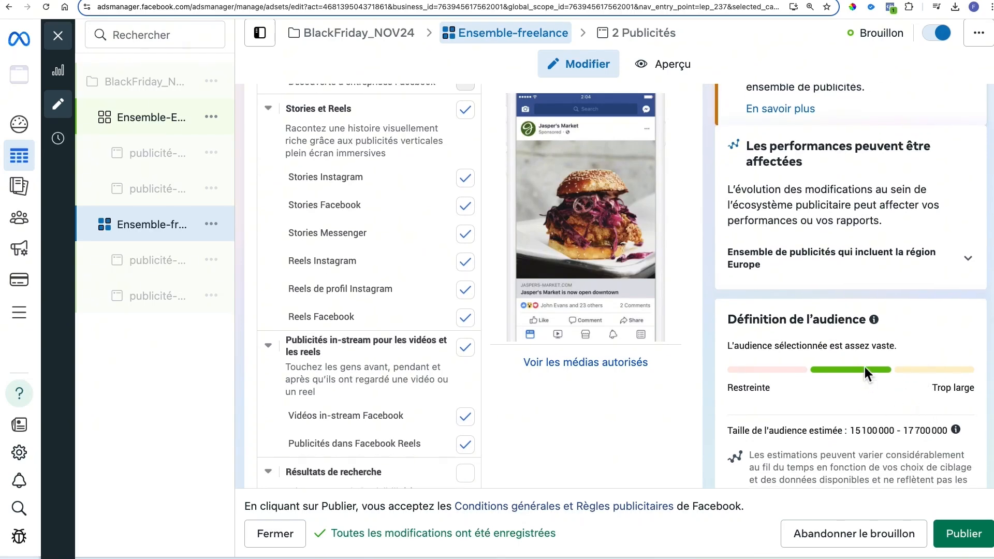
scroll(891, 390, "down", 10)
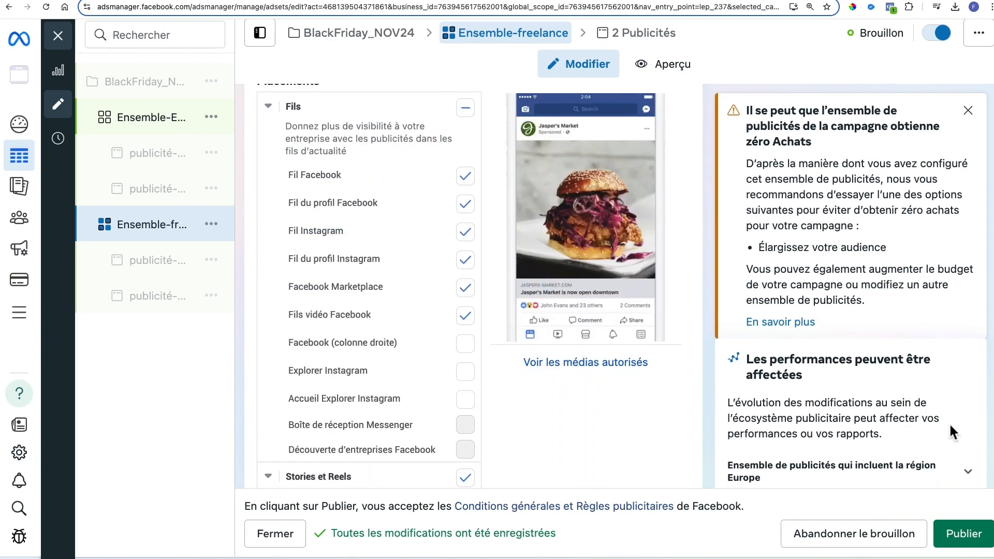
left_click_drag(905, 306, 948, 306)
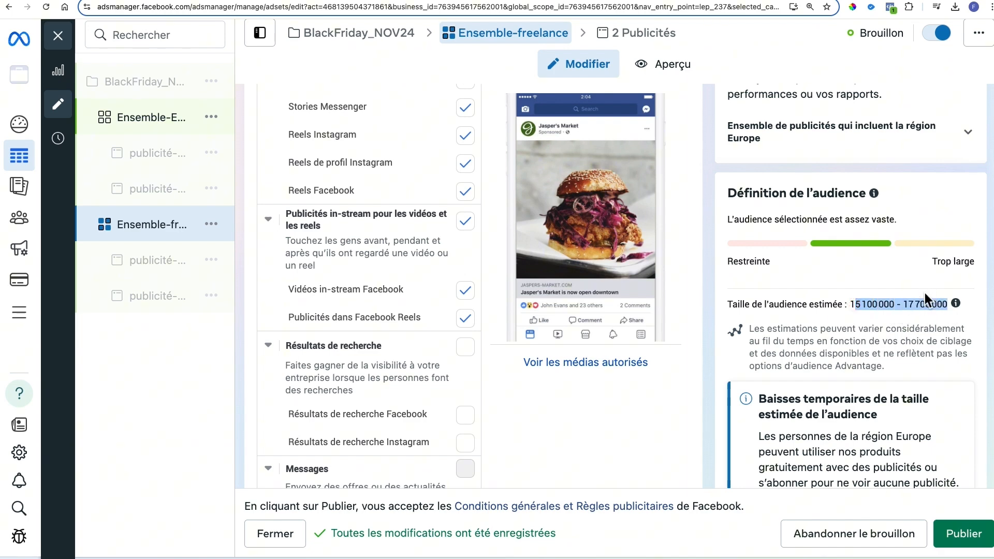
scroll(913, 336, "up", 10)
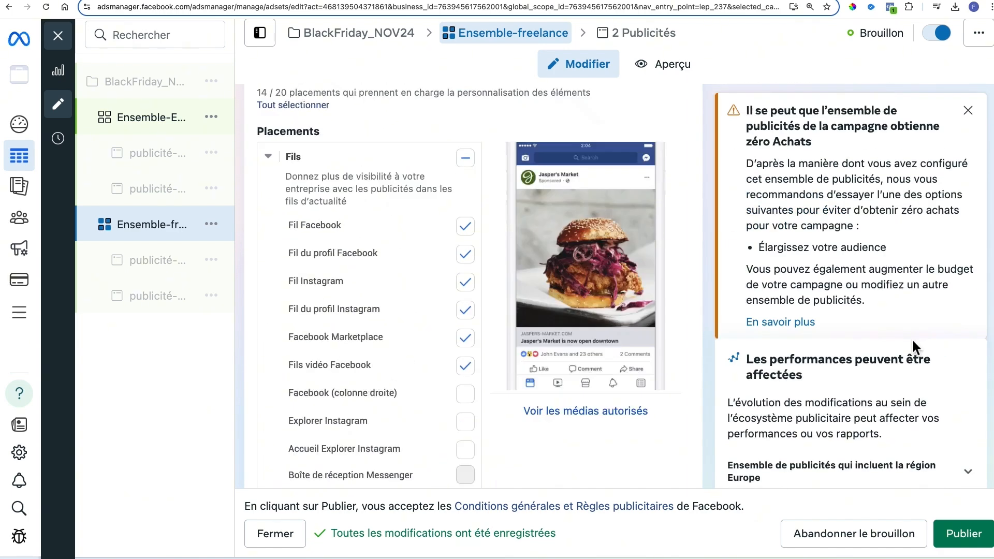
scroll(557, 383, "down", 5)
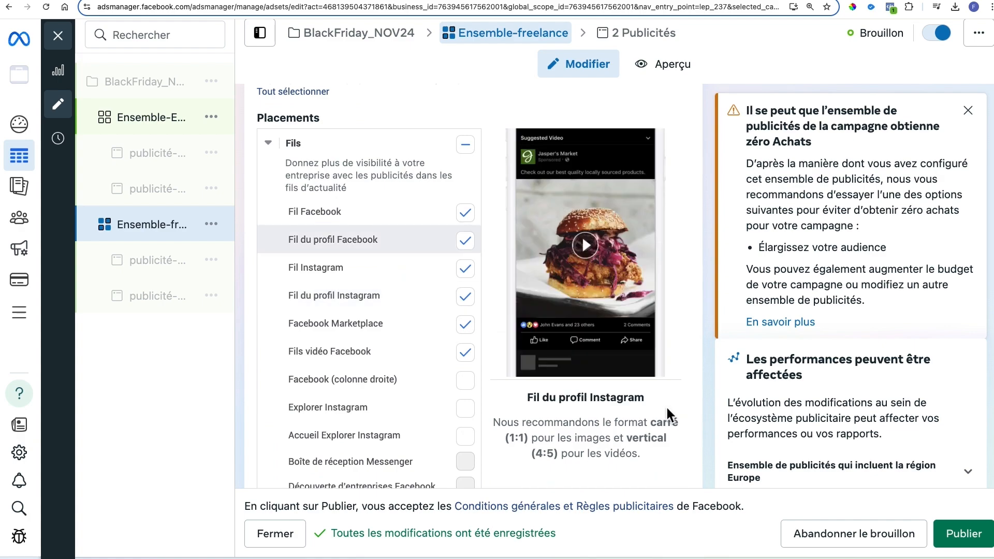
scroll(670, 414, "down", 5)
scroll(934, 462, "down", 3)
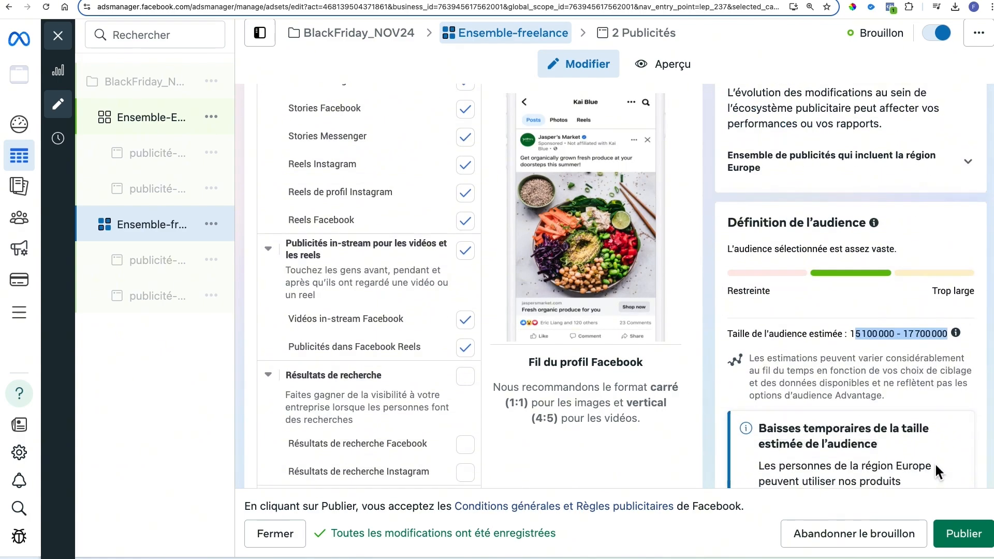
scroll(673, 217, "up", 10)
scroll(541, 305, "up", 5)
scroll(532, 334, "down", 15)
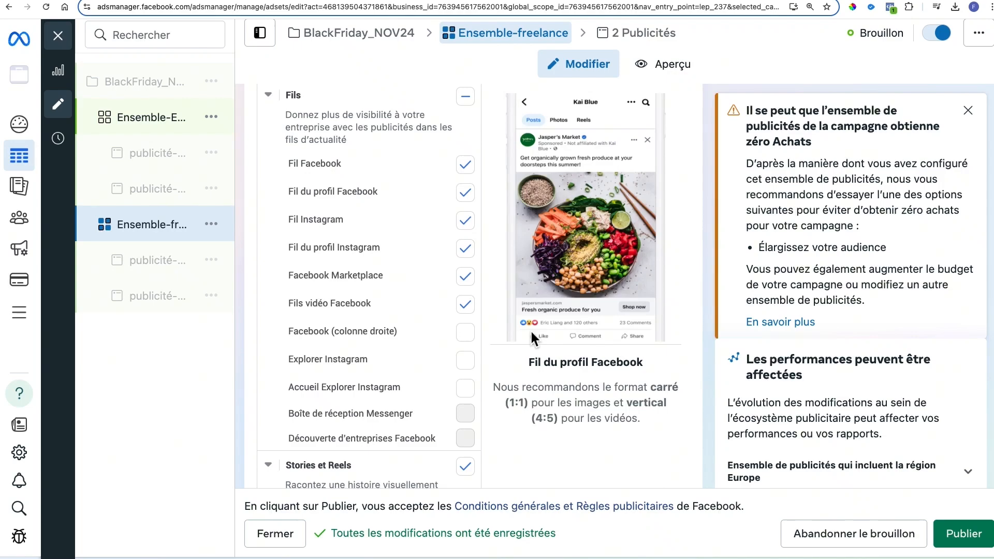
scroll(531, 337, "down", 2)
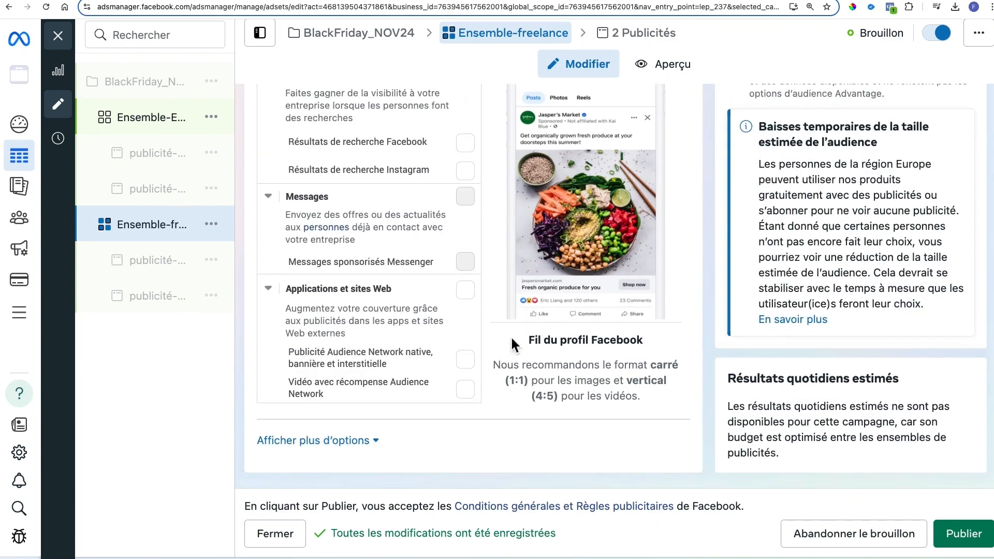
Review all the interests included in the ad set's advanced targeting
scroll(510, 336, "up", 15)
scroll(513, 349, "up", 10)
scroll(586, 241, "up", 7)
scroll(575, 321, "down", 8)
scroll(546, 238, "up", 3)
scroll(621, 249, "down", 1)
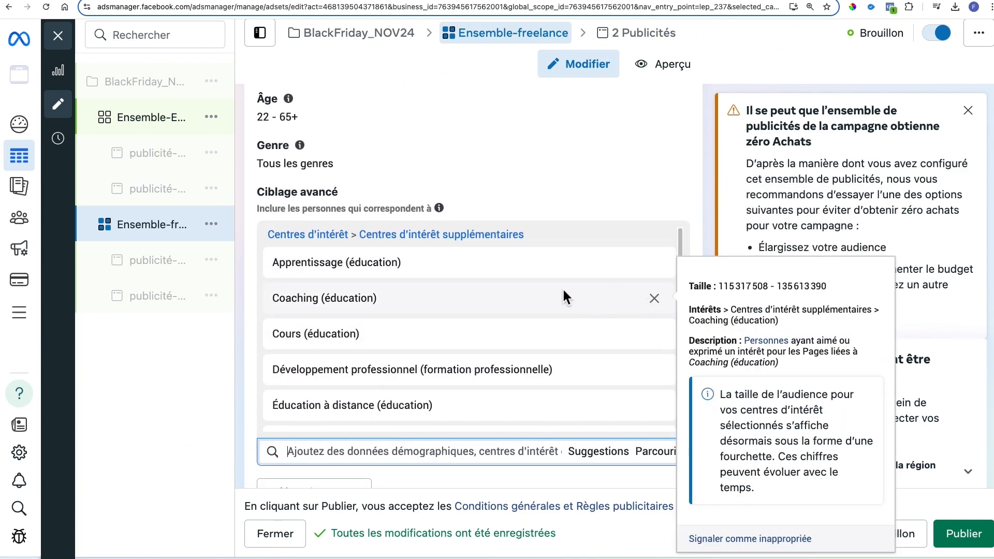
scroll(562, 296, "down", 1)
scroll(560, 311, "down", 3)
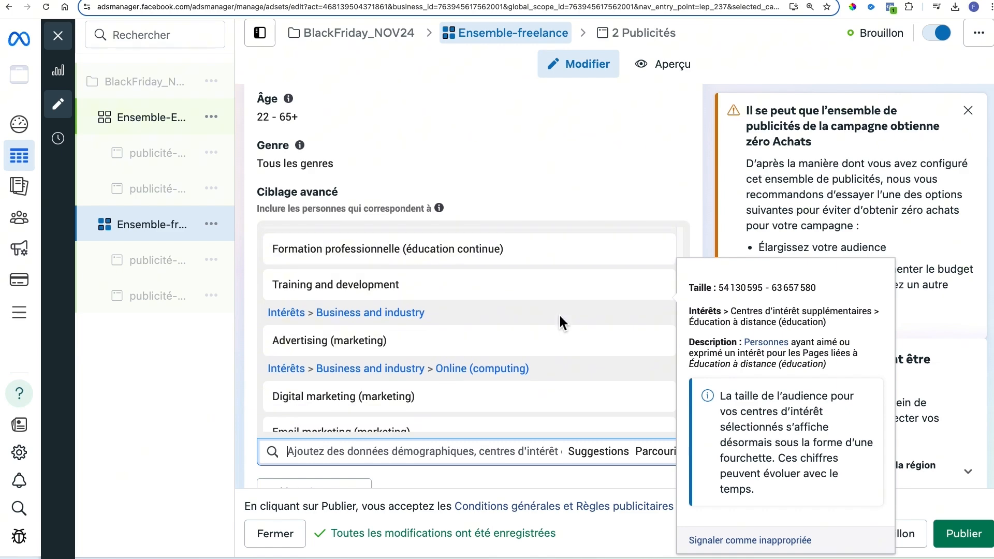
scroll(663, 331, "down", 4)
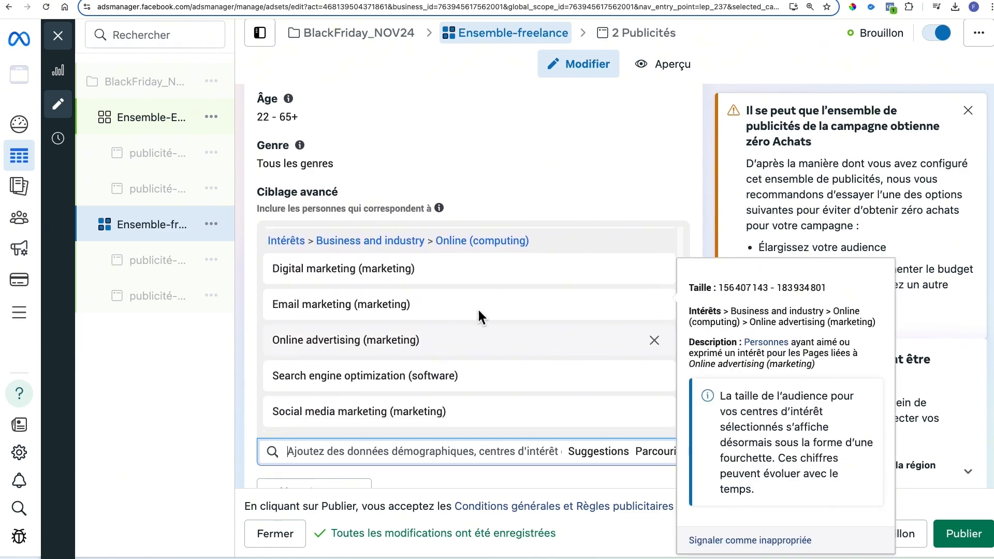
scroll(370, 329, "up", 5)
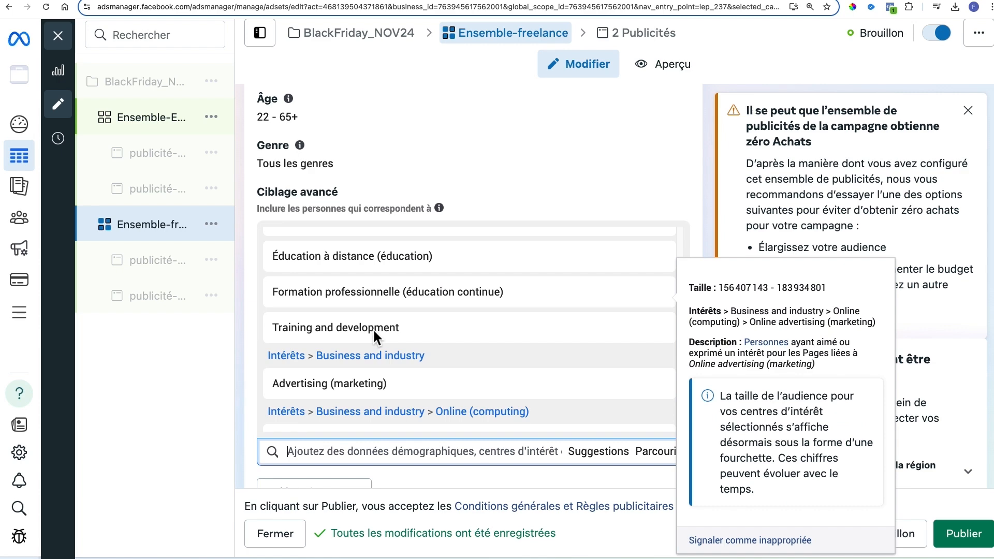
scroll(407, 390, "up", 1)
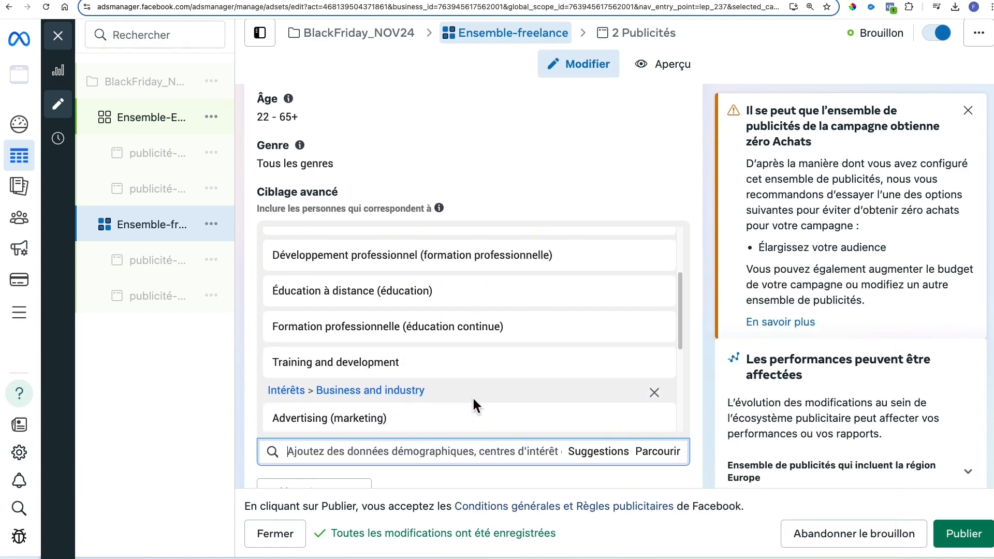
scroll(506, 393, "up", 2)
scroll(506, 394, "up", 2)
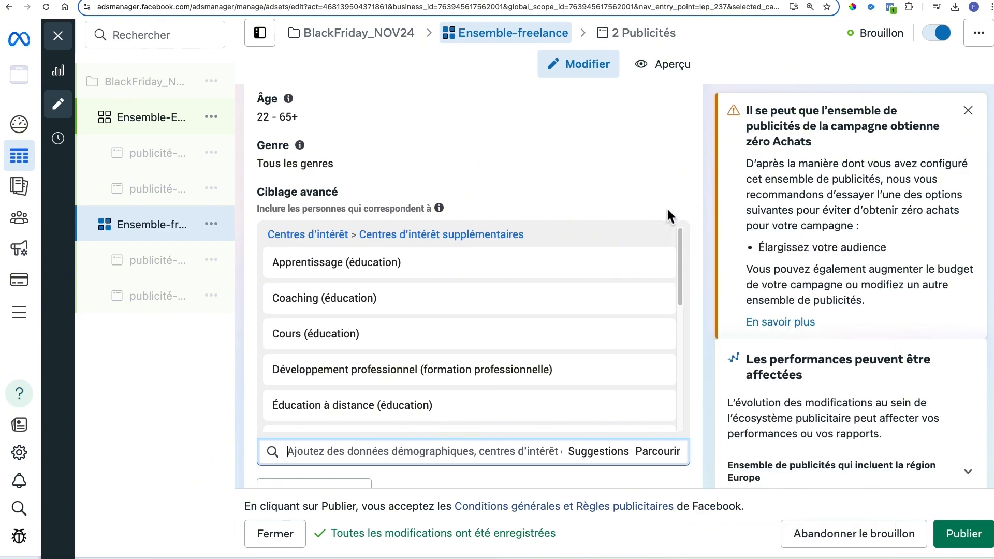
Narrow the audience with a further matching condition requiring the purchase behaviour Acheteurs actifs under Comportements > Comportement d'achat
scroll(666, 207, "down", 5)
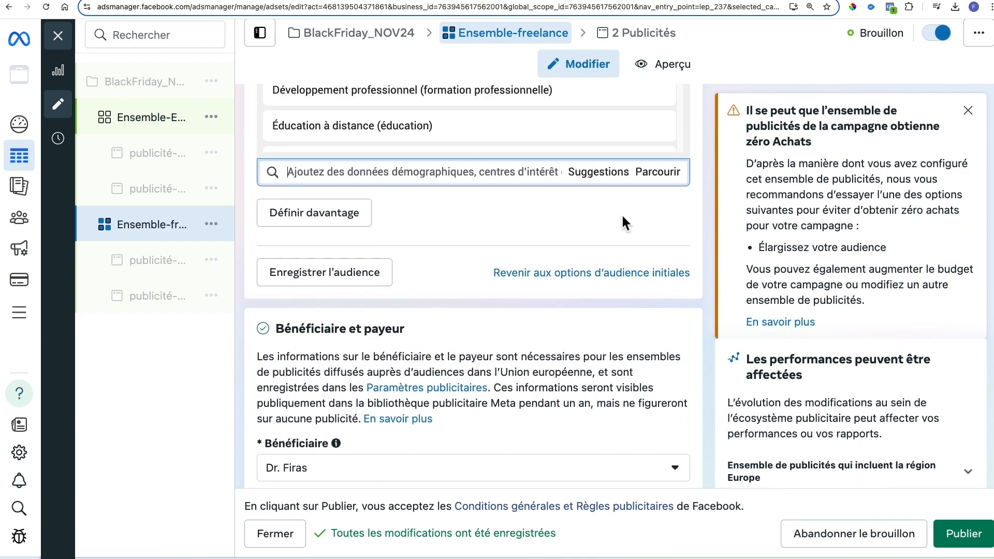
left_click(335, 212)
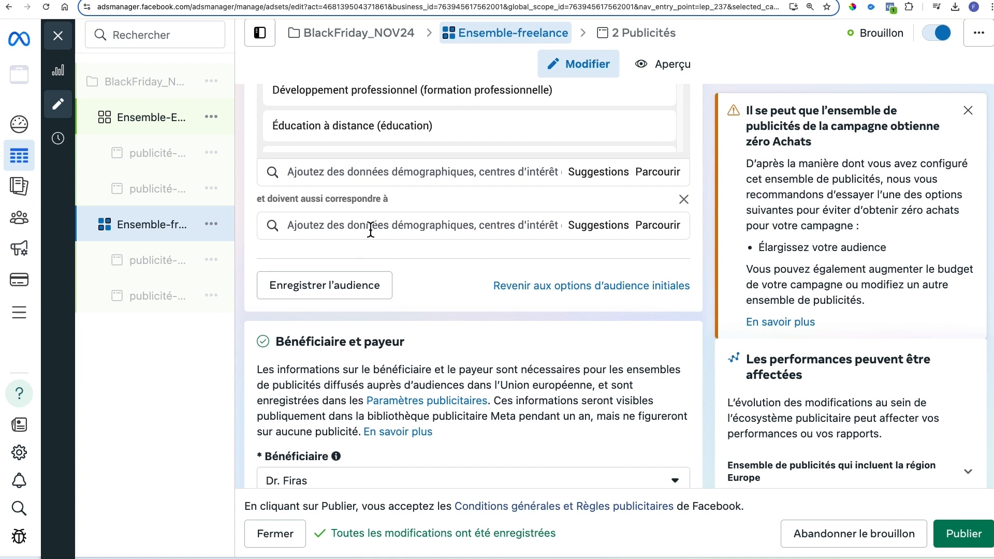
left_click(673, 231)
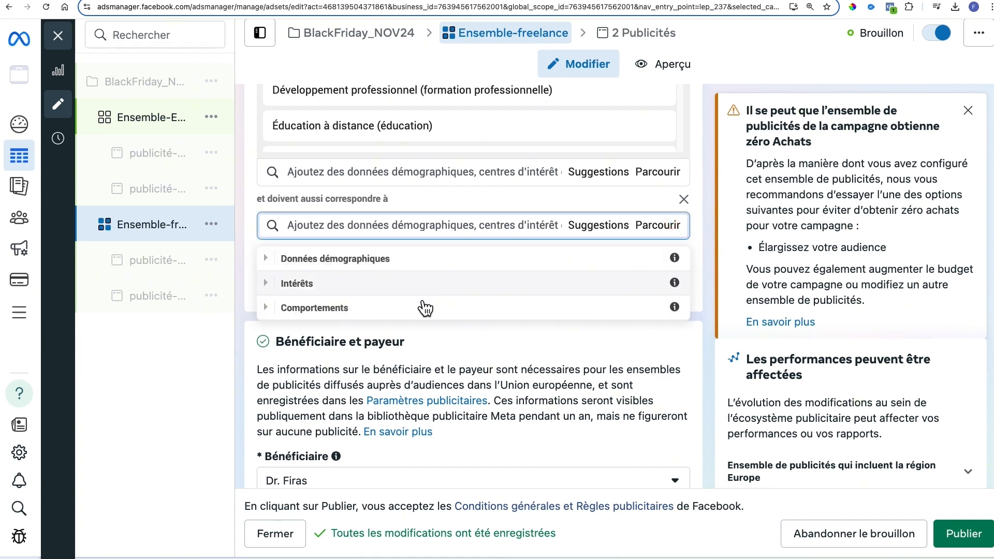
left_click(371, 313)
scroll(404, 401, "down", 2)
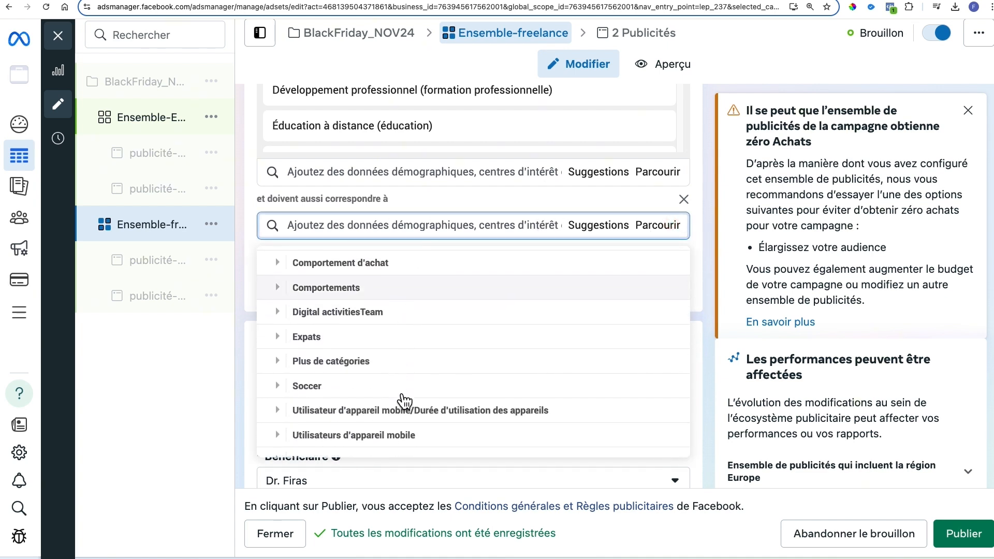
left_click(285, 270)
left_click(342, 289)
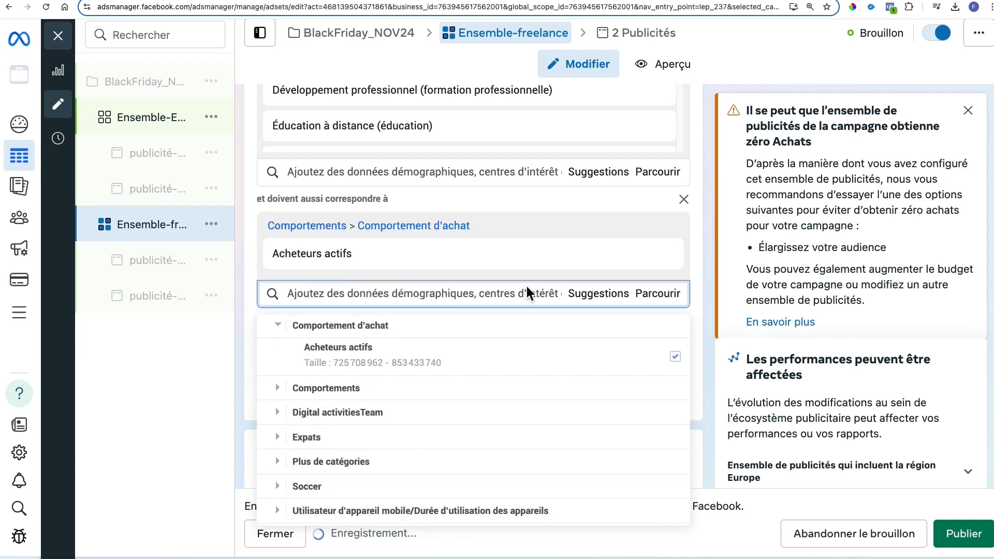
left_click(694, 222)
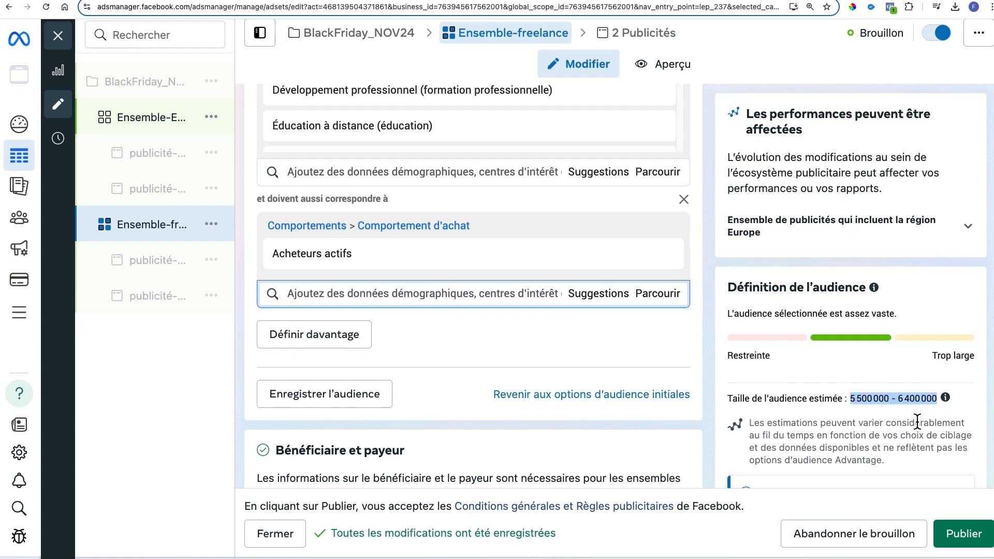
Set the BlackFriday_NOV24 campaign's Advantage daily budget to 20,00 $
scroll(900, 247, "up", 20)
scroll(682, 341, "down", 5)
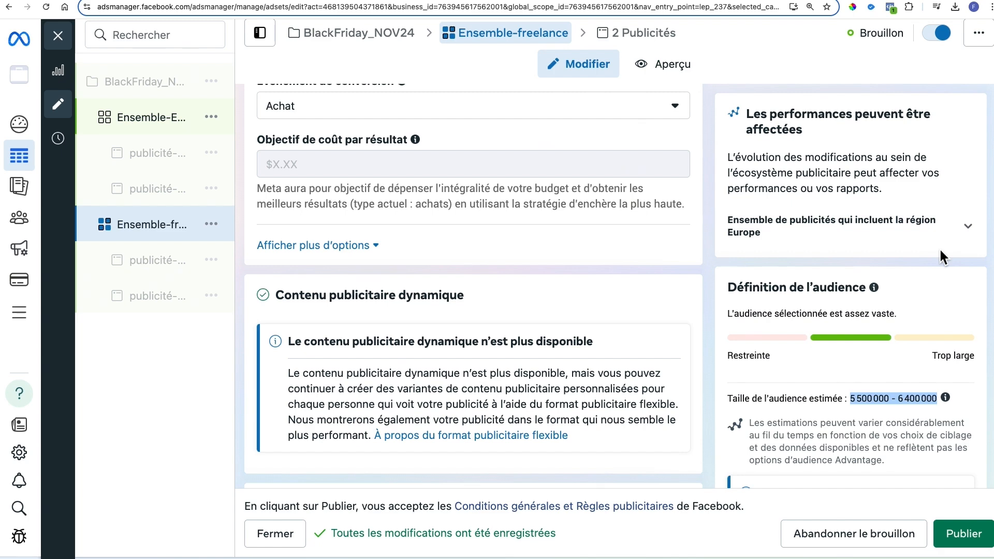
left_click(904, 397)
scroll(605, 356, "down", 6)
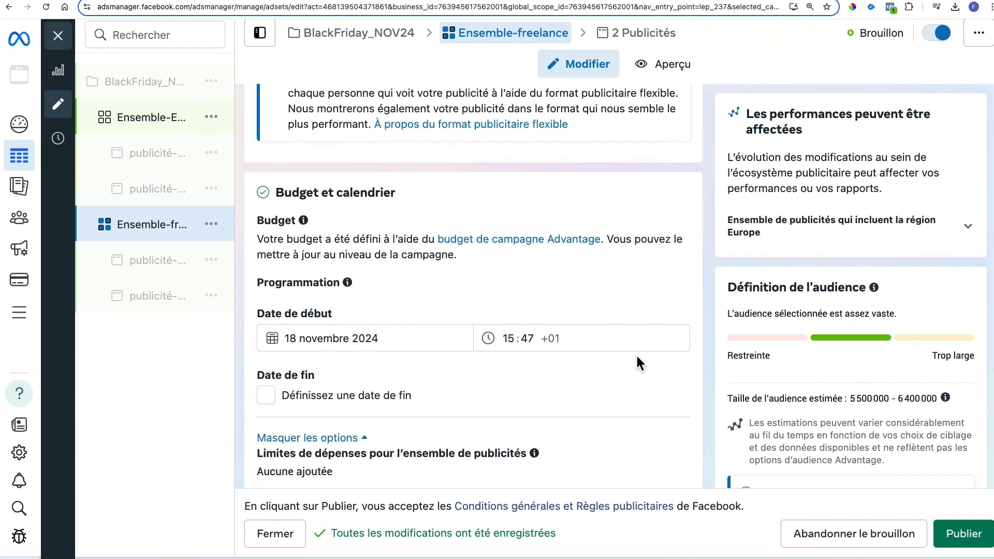
scroll(621, 298, "down", 6)
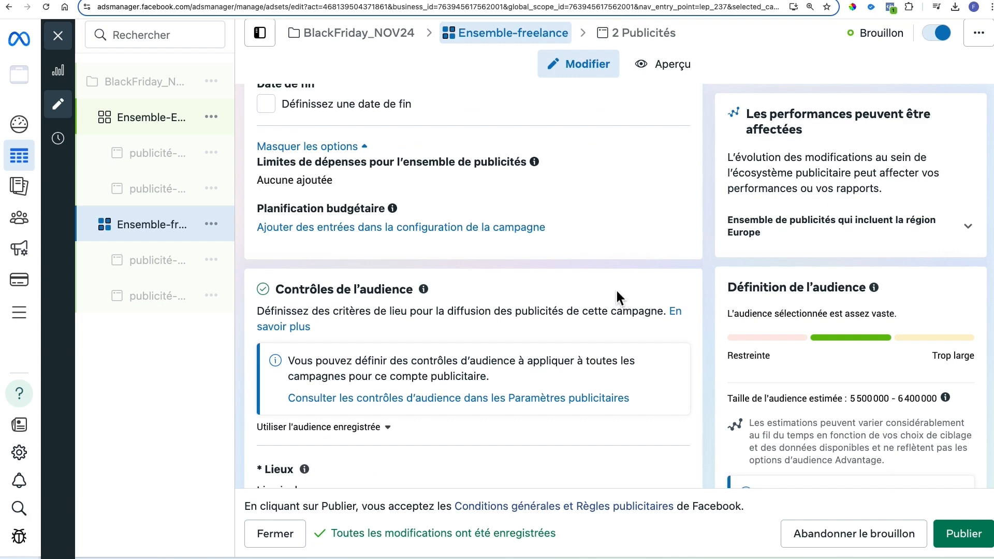
scroll(536, 262, "up", 10)
left_click(162, 84)
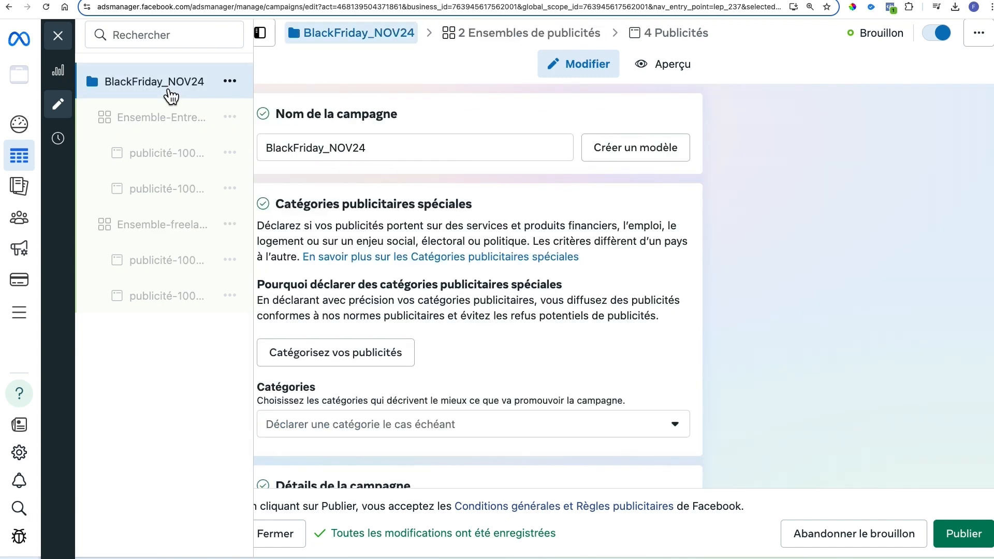
scroll(617, 326, "down", 12)
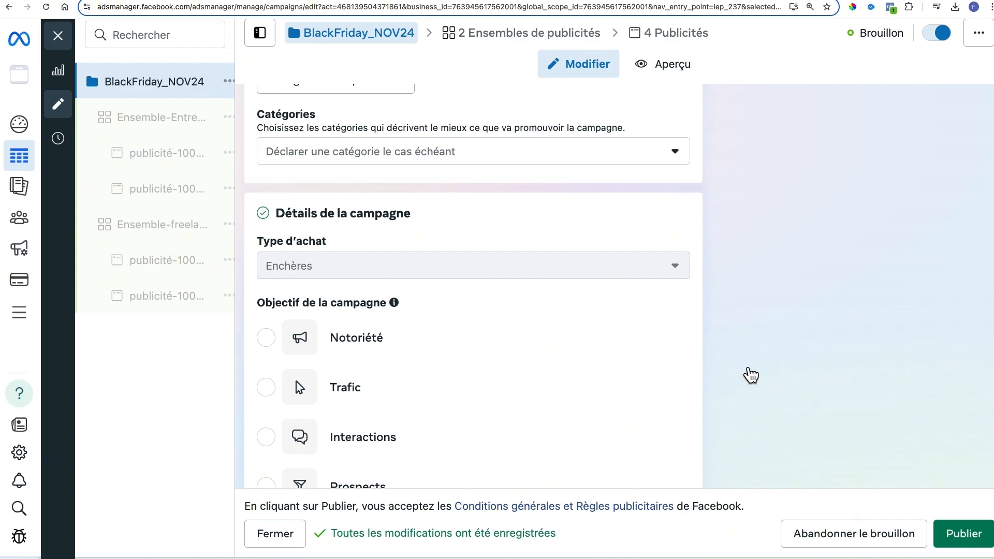
scroll(855, 365, "down", 3)
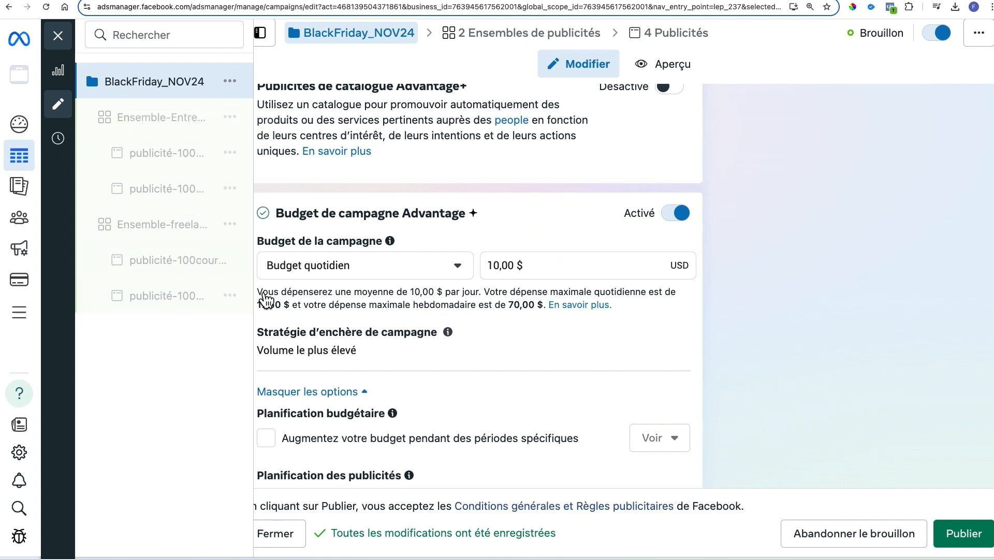
left_click(488, 265)
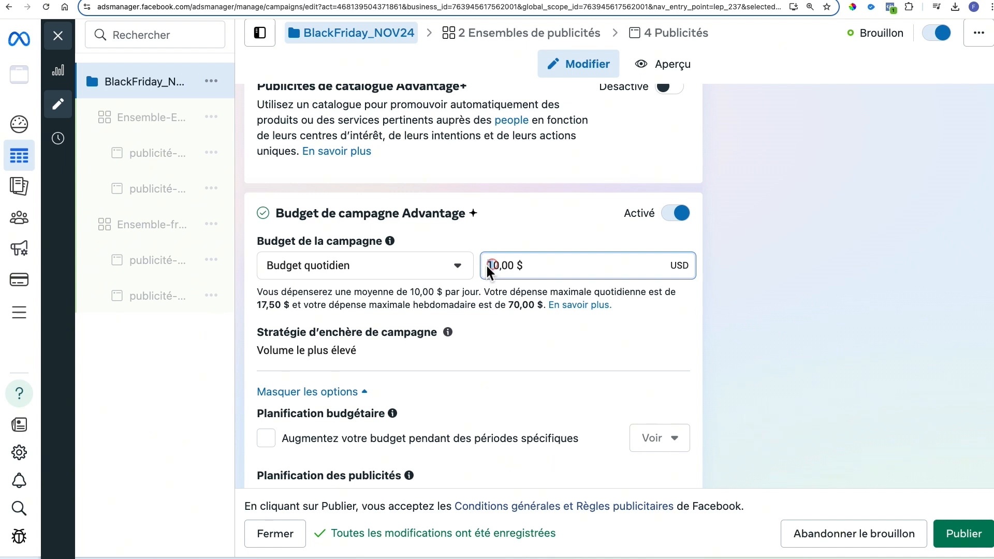
key("BackSpace")
left_click(471, 315)
Review the Ensemble-freelance ad set's conversion, schedule, location and age settings and the interests in its advanced targeting
left_click(184, 226)
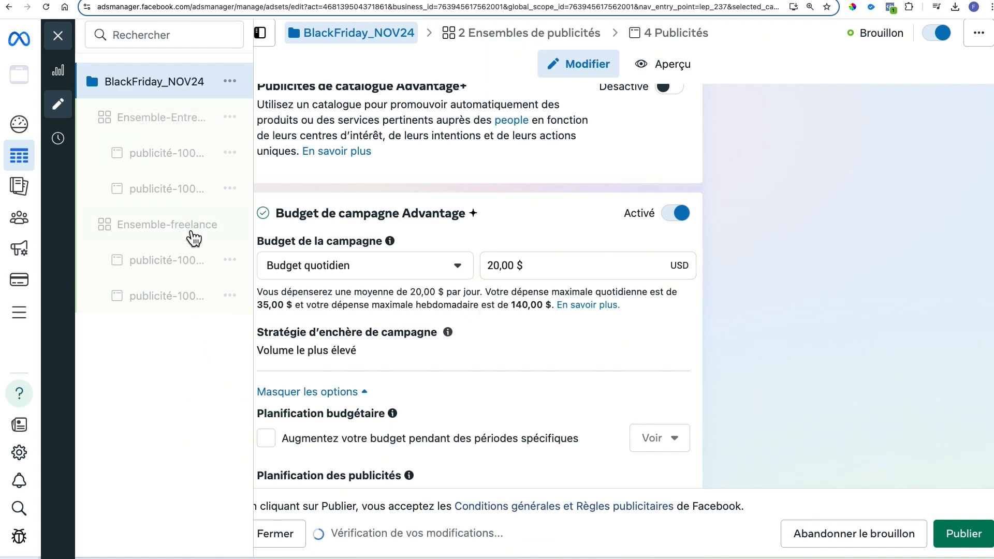
scroll(430, 238, "down", 15)
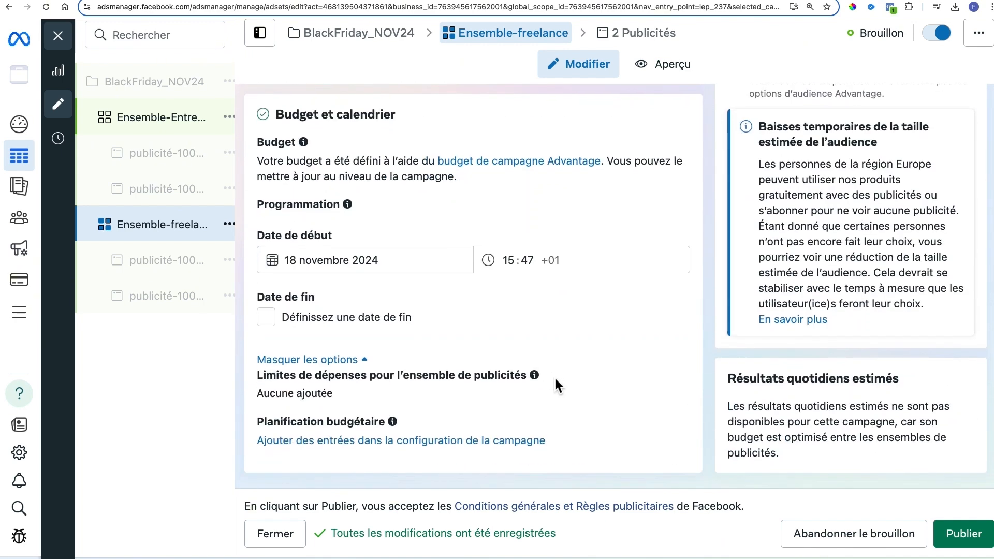
scroll(569, 207, "up", 10)
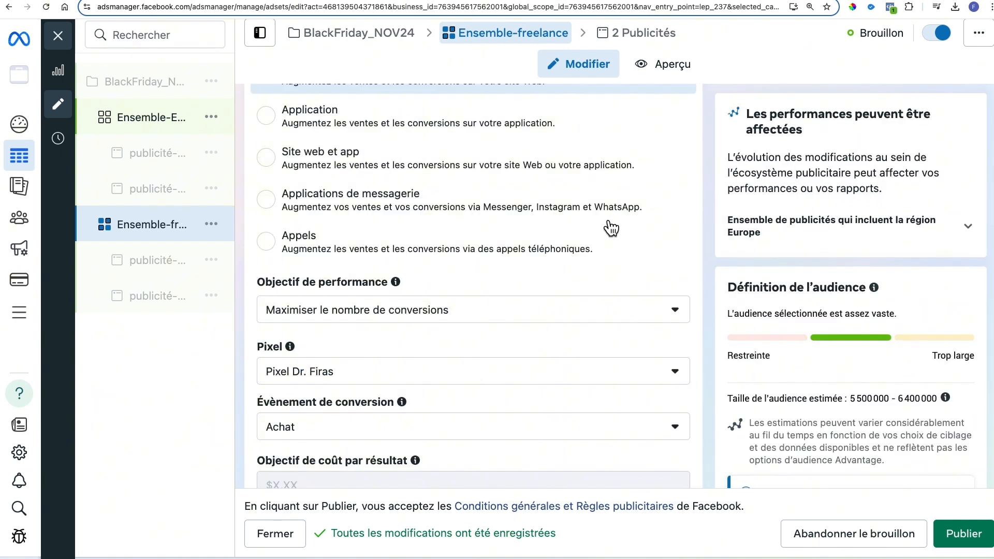
scroll(598, 228, "down", 8)
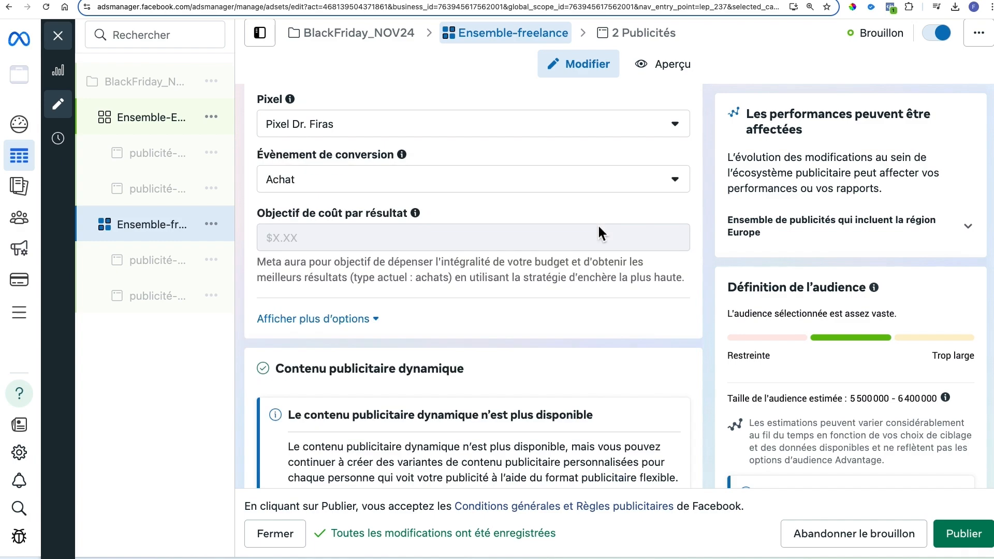
scroll(598, 228, "down", 10)
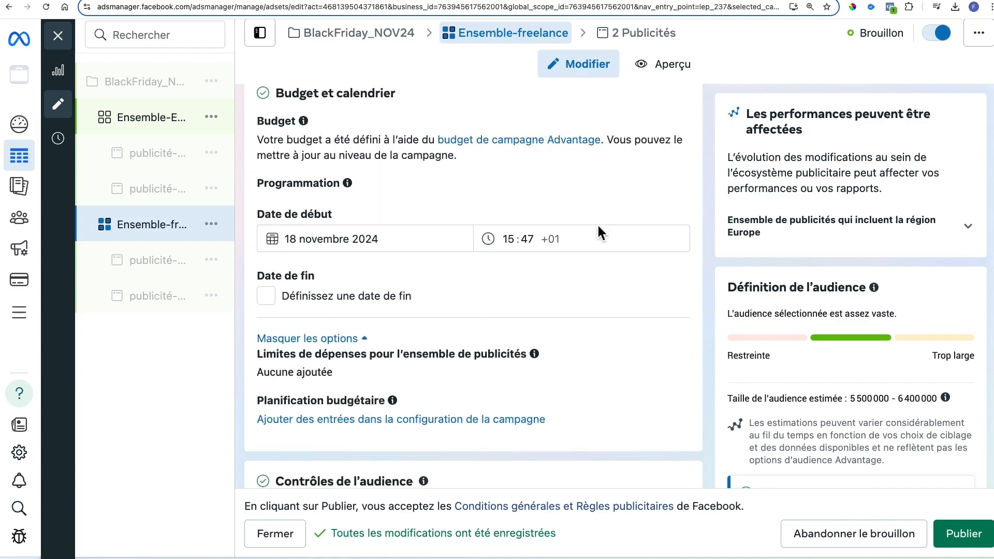
scroll(598, 227, "up", 15)
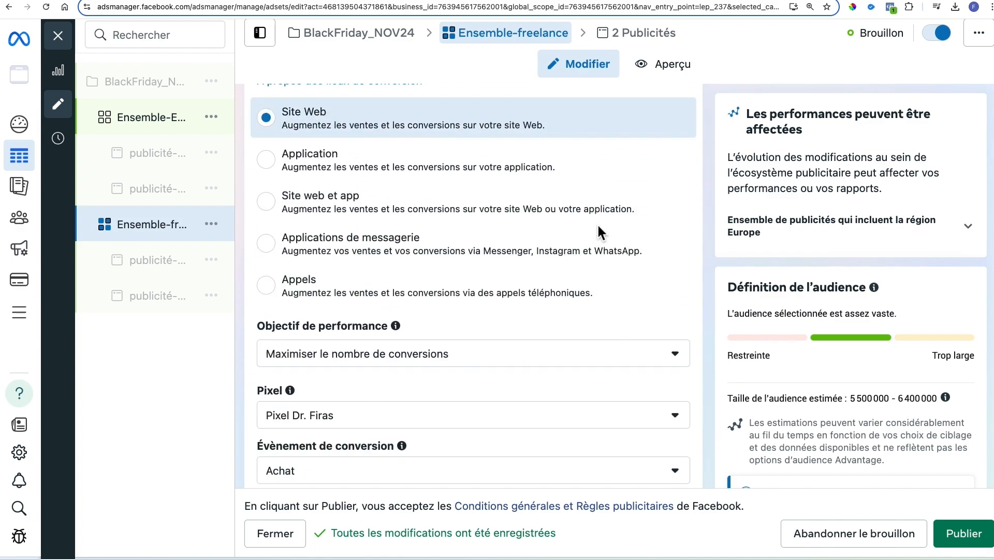
scroll(598, 227, "down", 20)
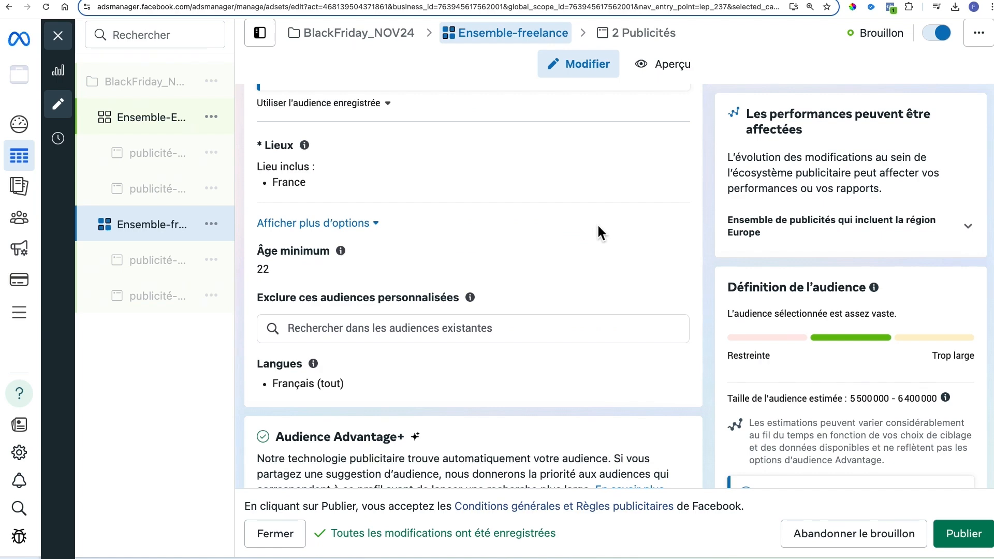
scroll(598, 222, "down", 7)
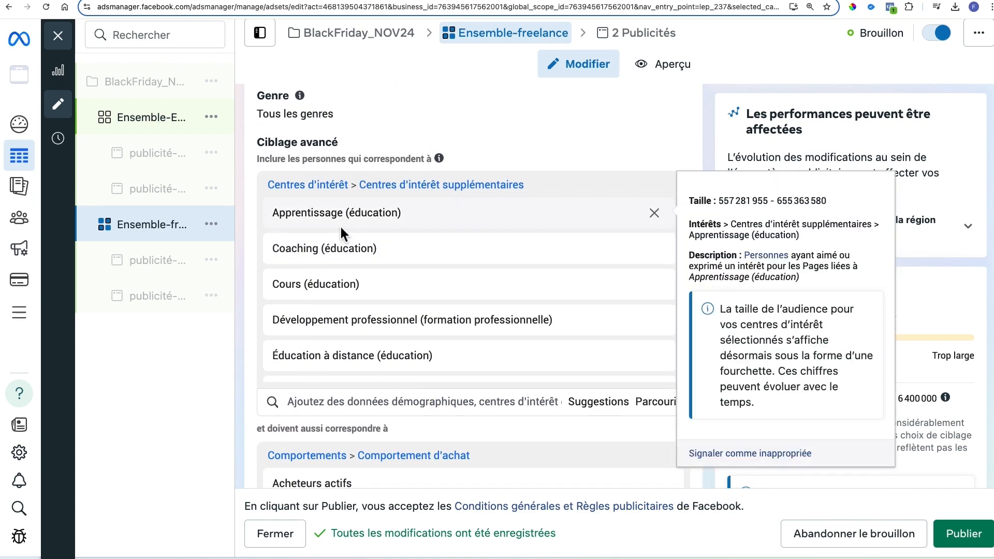
scroll(482, 231, "down", 4)
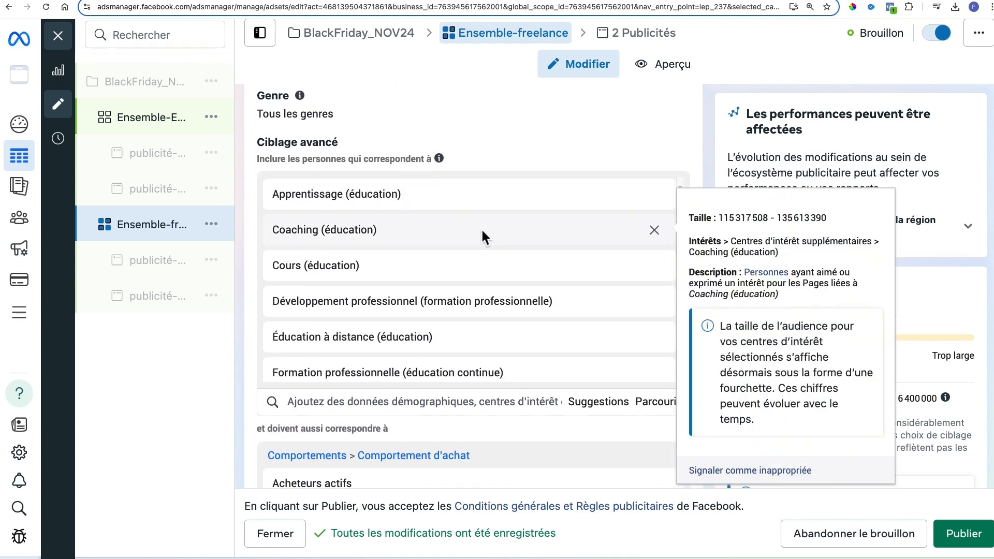
scroll(480, 228, "down", 3)
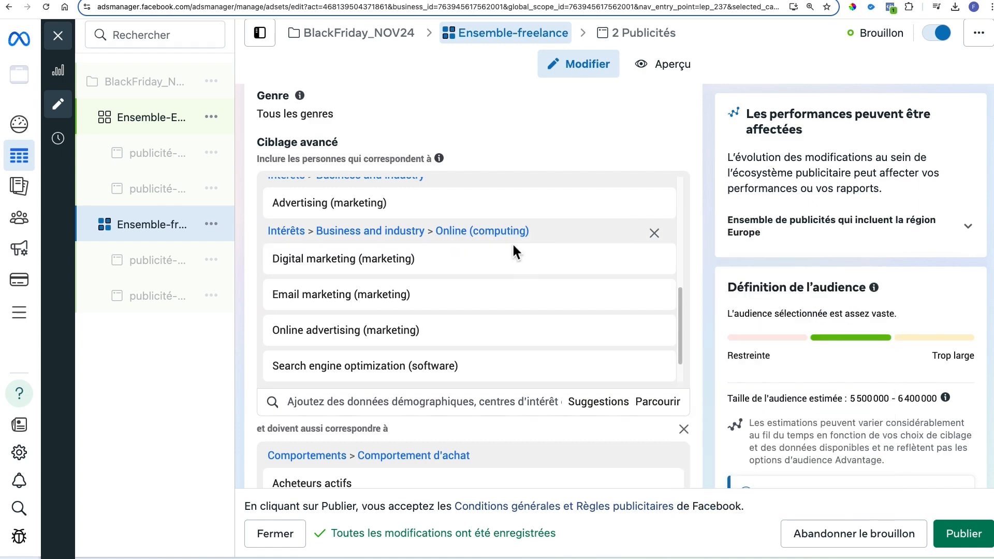
scroll(511, 247, "up", 2)
scroll(510, 245, "up", 3)
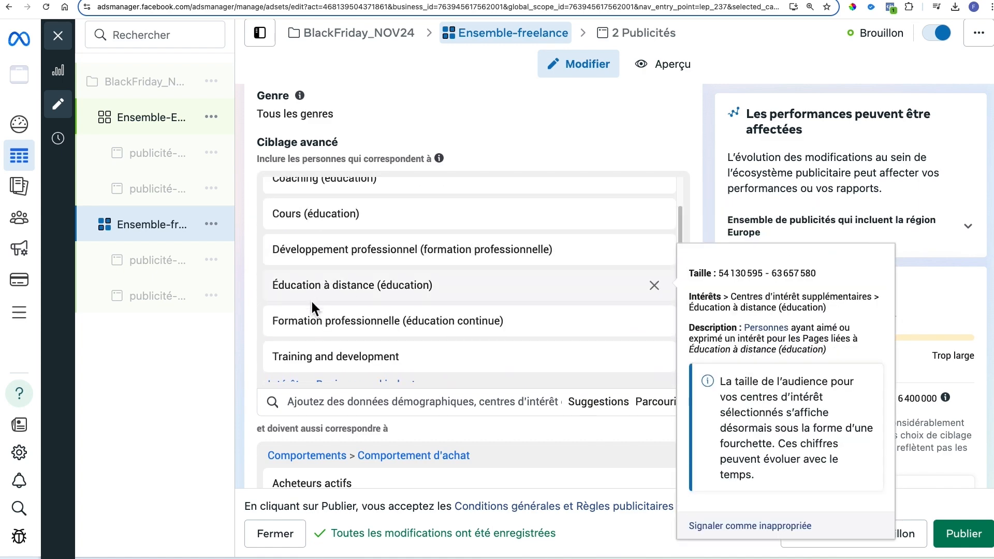
Rename the ad set Ensemble-Formation professionnelle, reusing the wording of its vocational training interest
left_click_drag(275, 322, 404, 322)
key("ctrl+c")
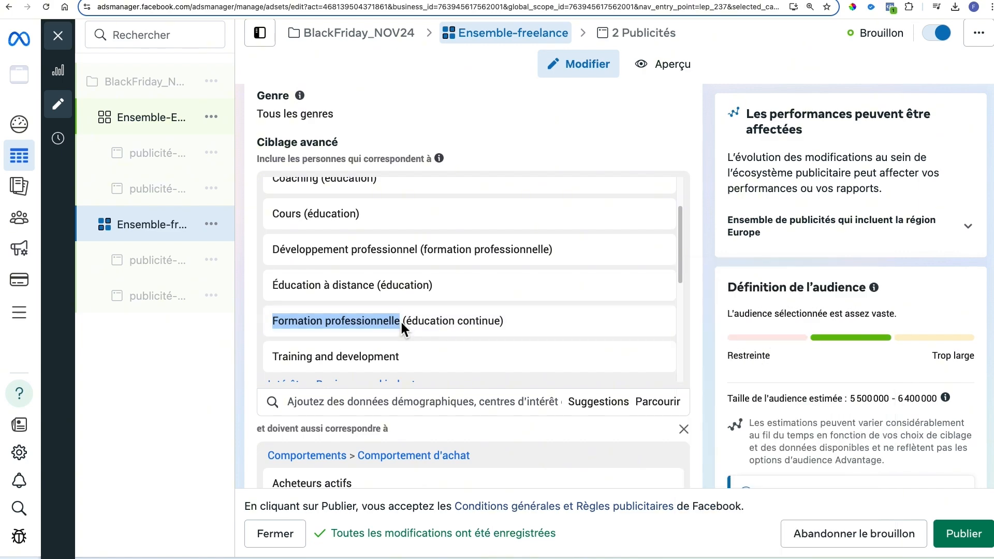
scroll(352, 233, "up", 3)
scroll(362, 135, "up", 20)
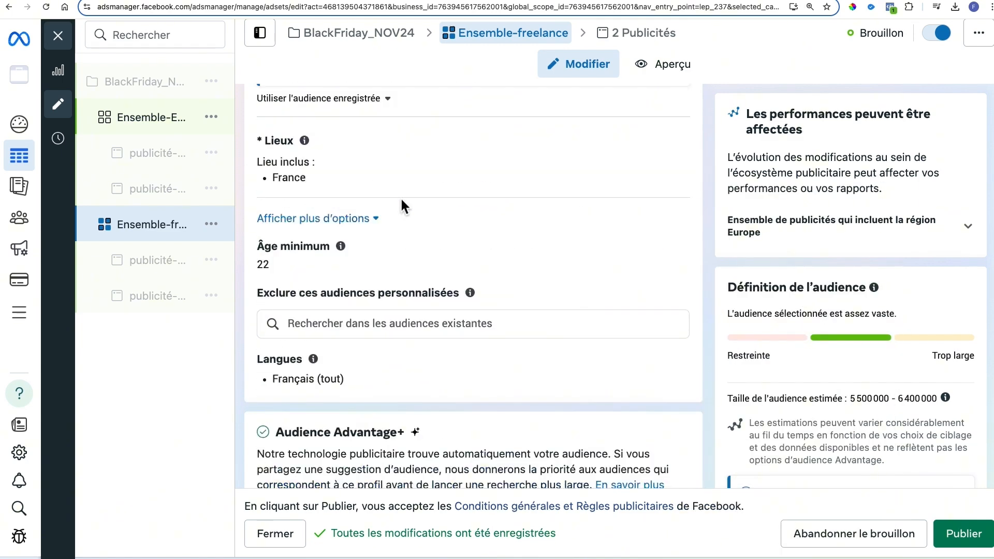
scroll(363, 173, "up", 2)
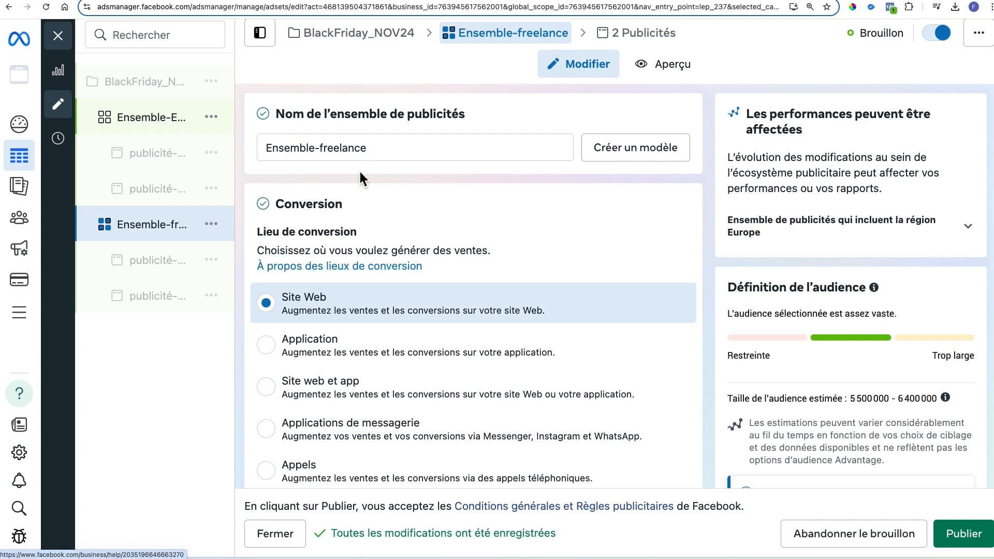
left_click_drag(324, 154, 365, 151)
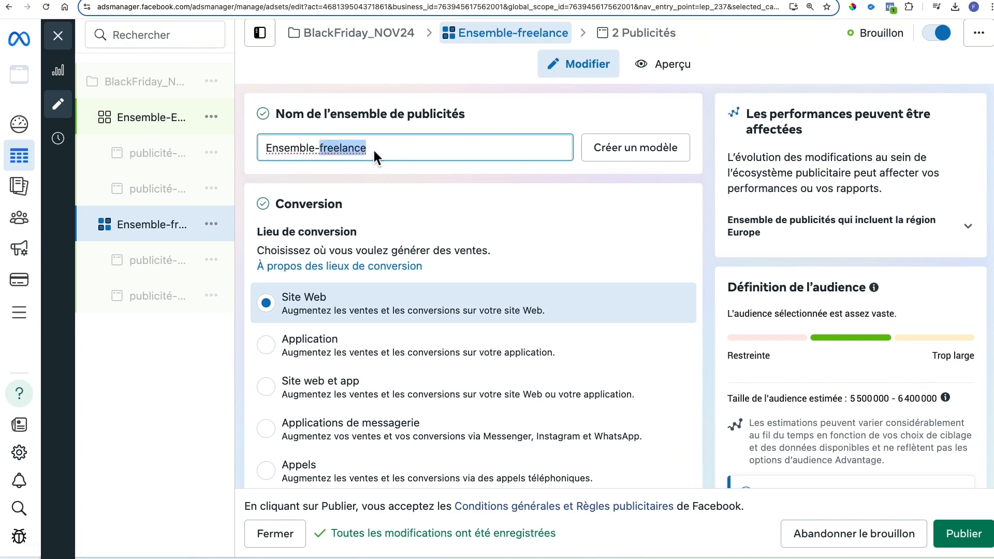
key("ctrl+v")
left_click(553, 171)
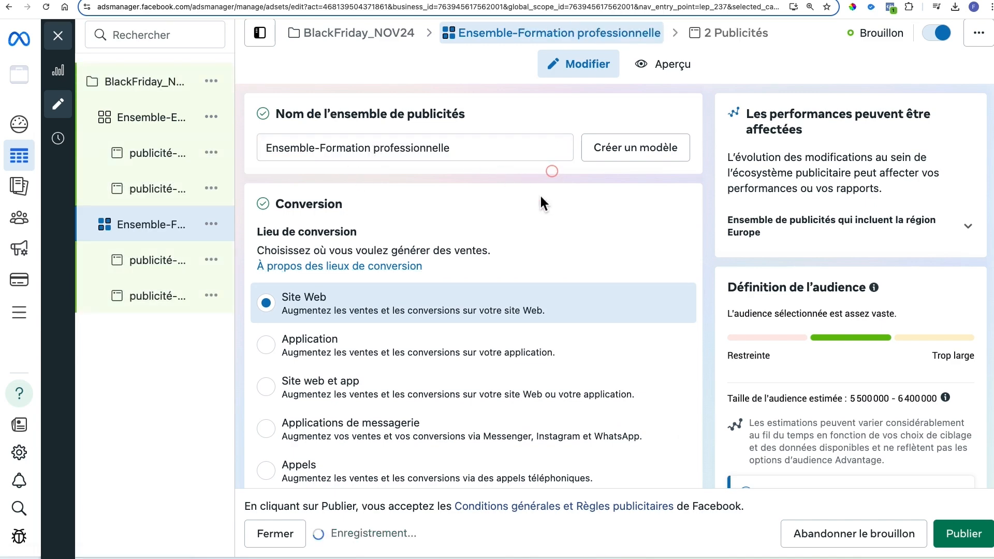
Examine the renamed ad set's mix of education and marketing interests alongside its estimated audience size
scroll(562, 228, "down", 15)
scroll(562, 230, "down", 18)
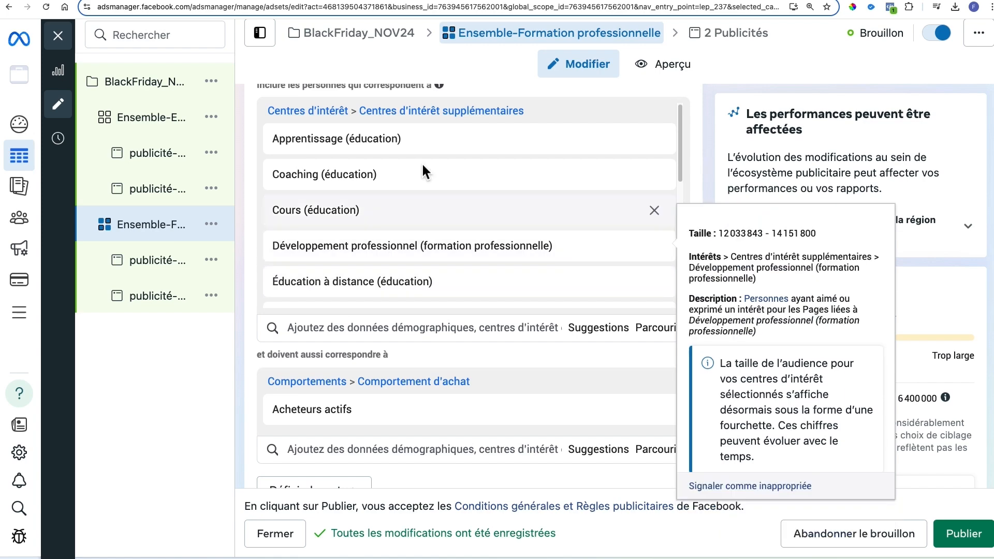
scroll(411, 177, "down", 2)
scroll(404, 193, "down", 4)
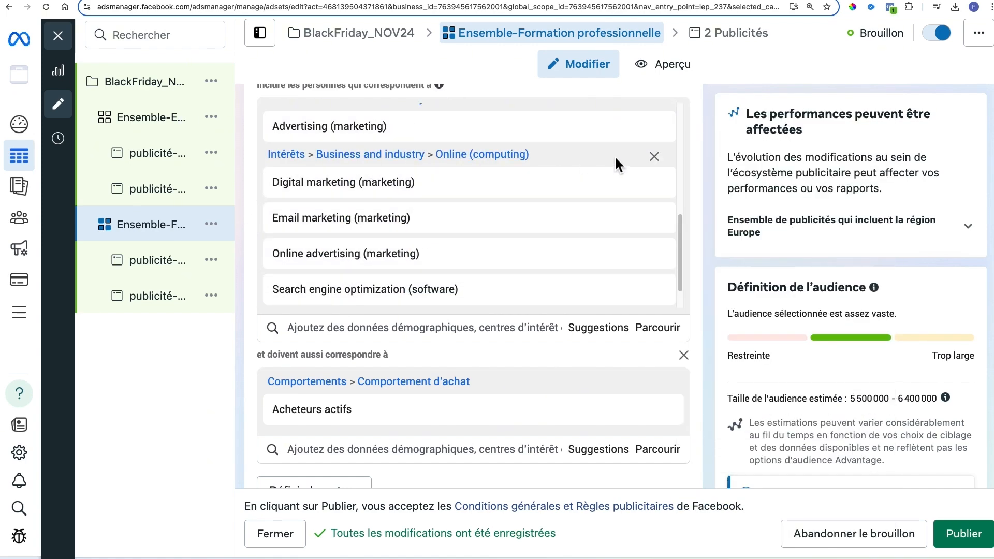
left_click_drag(936, 397, 865, 398)
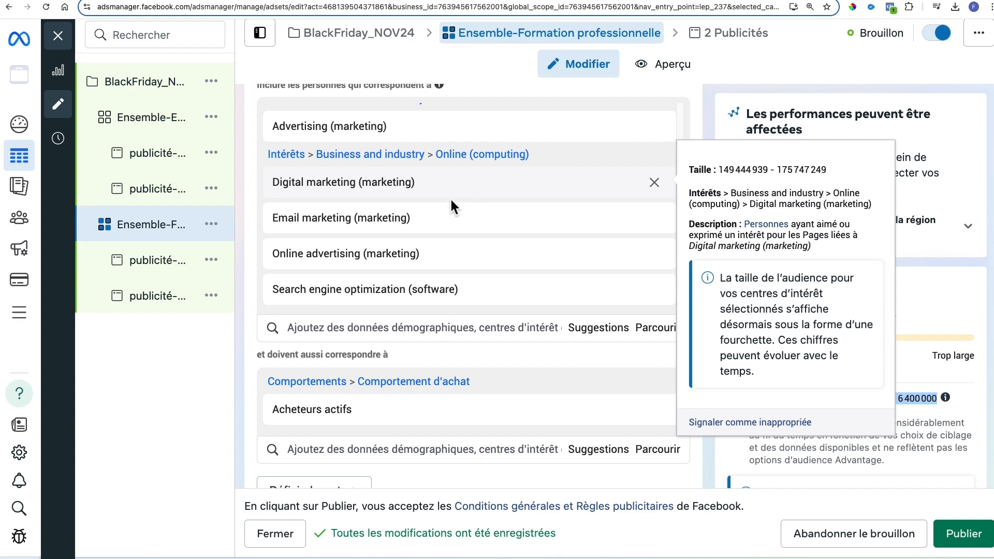
Quickly duplicate the ad set Ensemble-Formation professionnelle together with its ads within the campaign
left_click(230, 224)
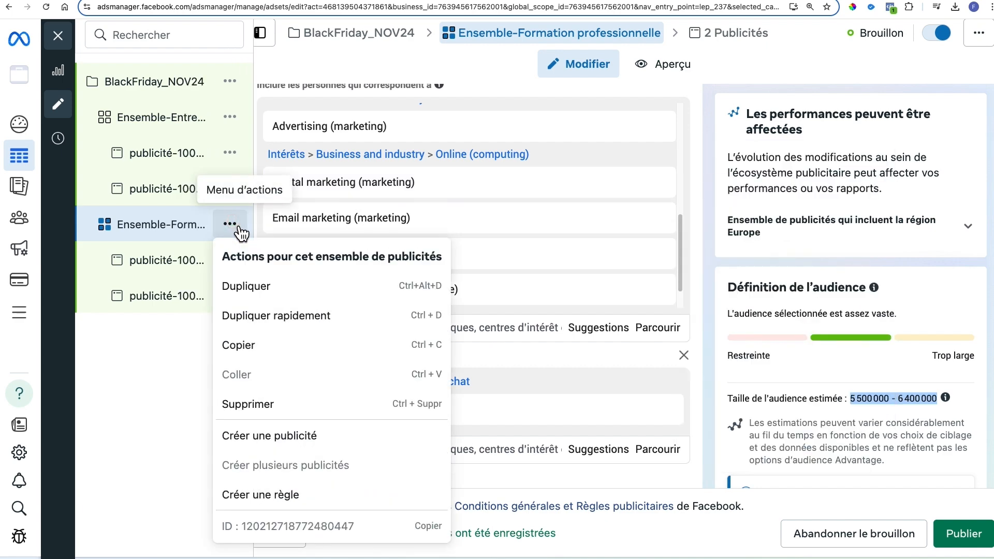
left_click(315, 329)
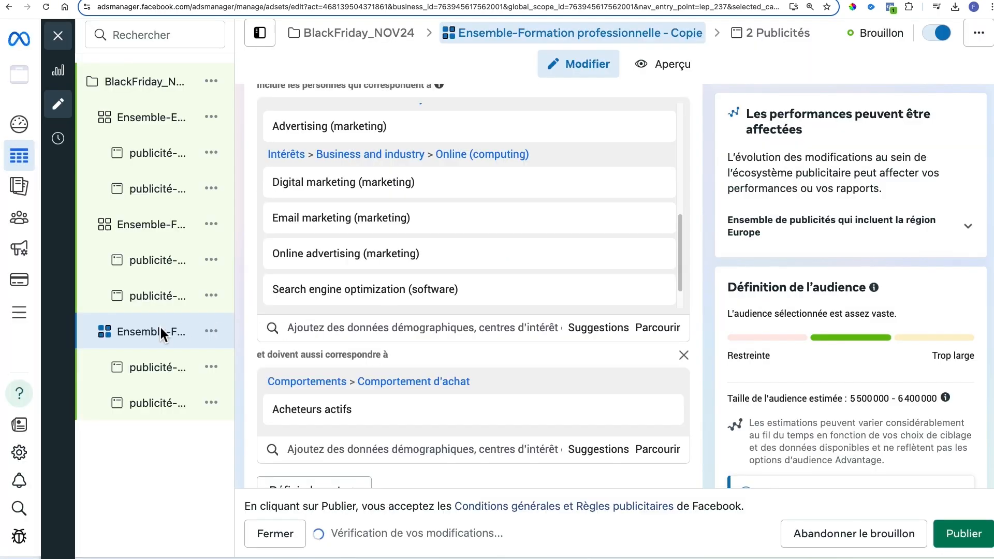
scroll(506, 241, "up", 3)
scroll(517, 285, "up", 6)
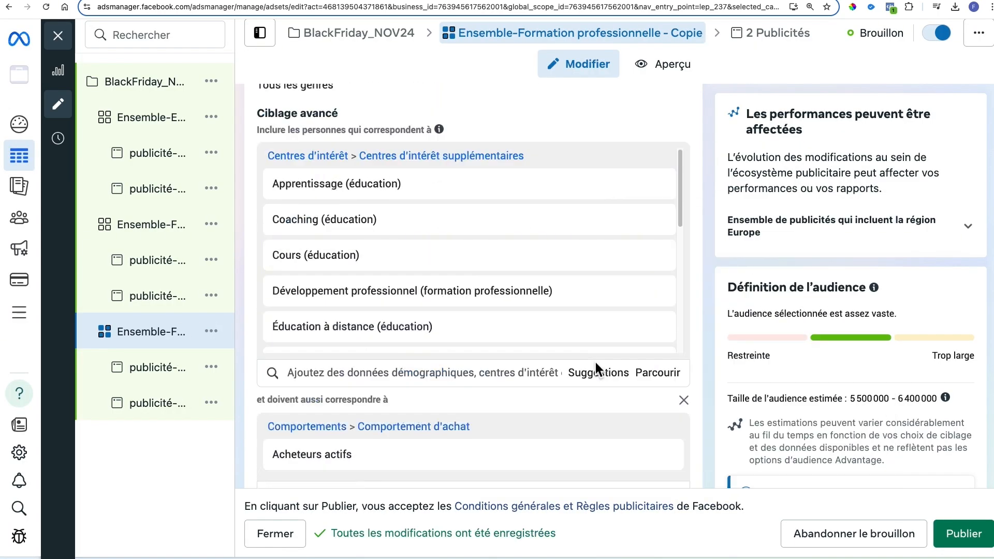
scroll(517, 286, "up", 10)
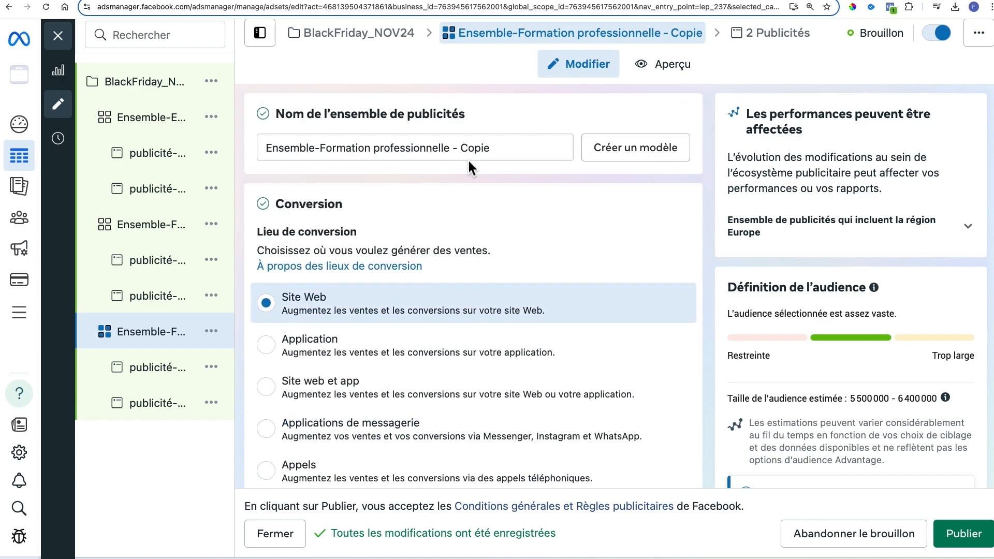
Remove the whole Centres d'intérêt supplémentaires group from the duplicate's advanced targeting and check its estimated audience size
scroll(475, 257, "down", 15)
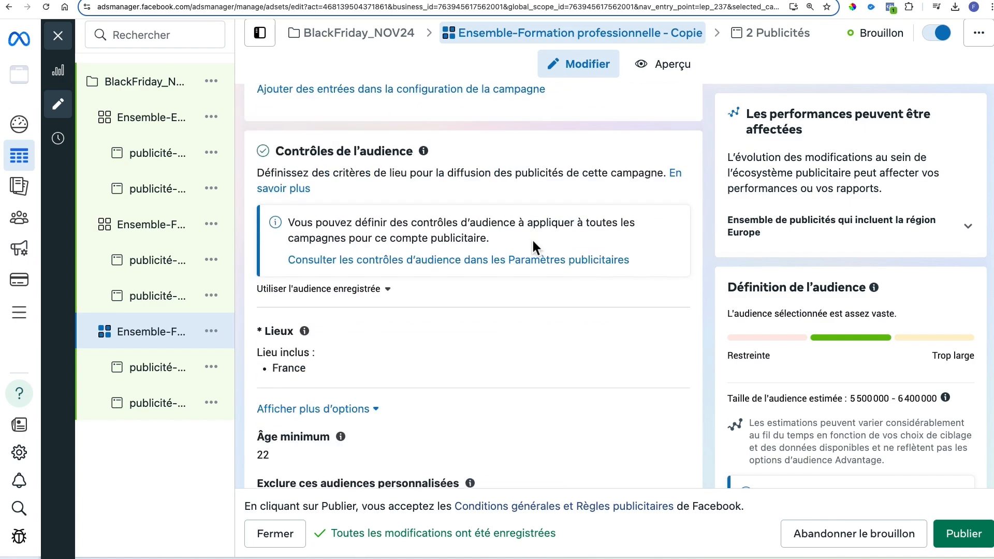
scroll(532, 238, "down", 12)
mouse_move(587, 168)
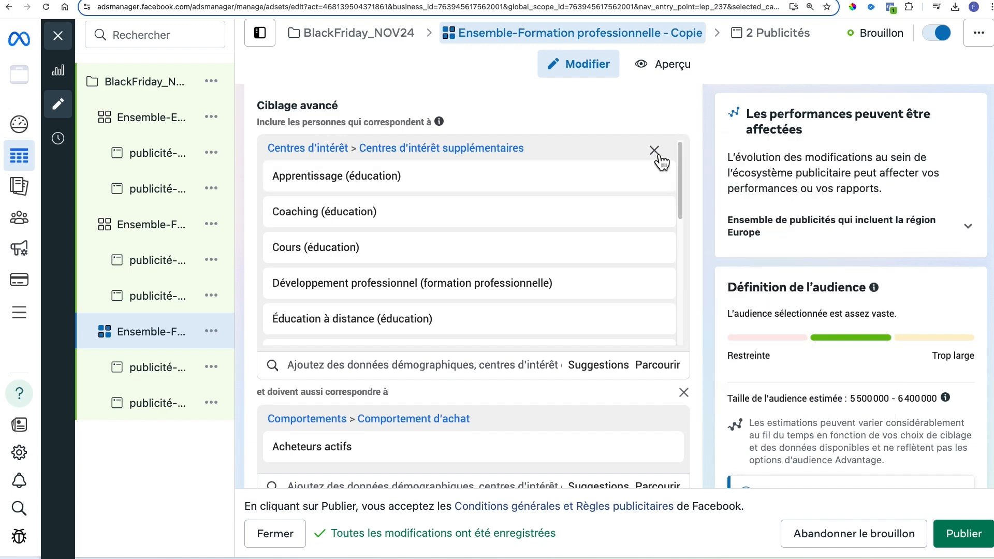
left_click(655, 152)
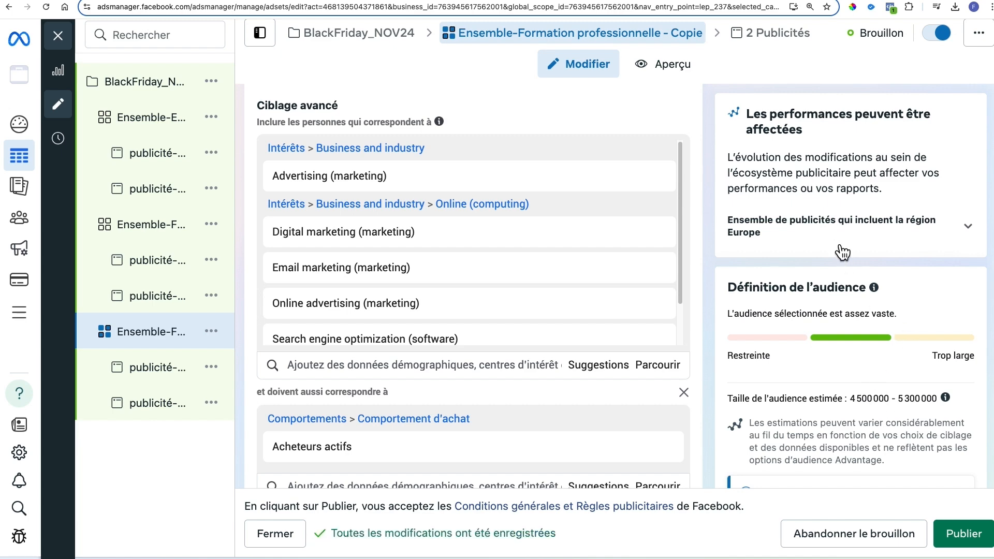
scroll(859, 289, "down", 3)
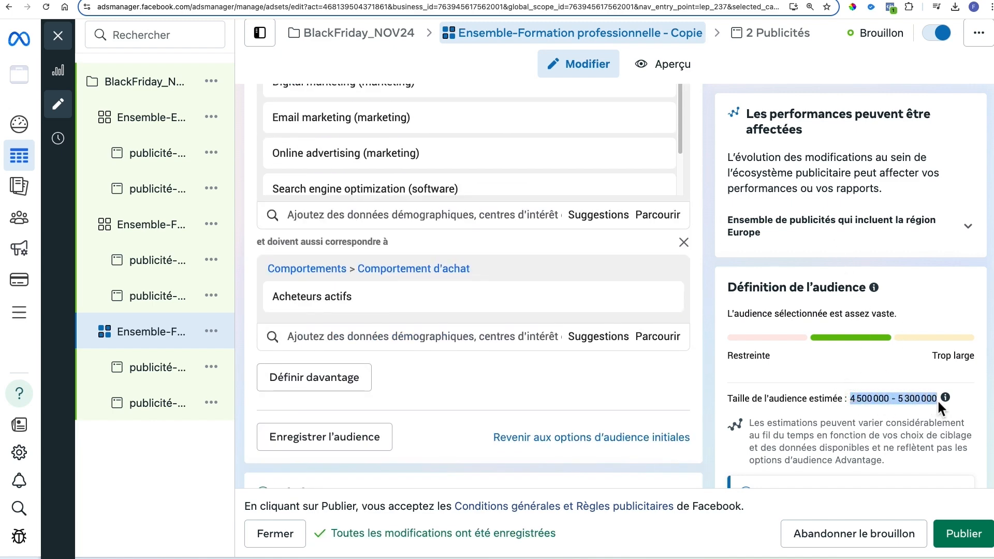
left_click_drag(938, 401, 932, 400)
Examine the duplicated ad set's estimated audience size and the marketing interests kept in its advanced targeting
left_click(157, 367)
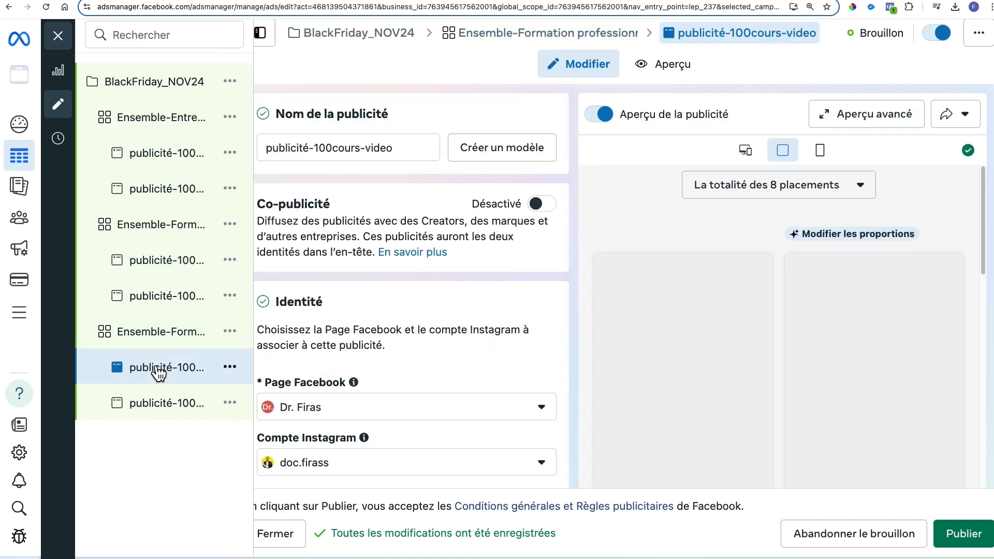
left_click(174, 336)
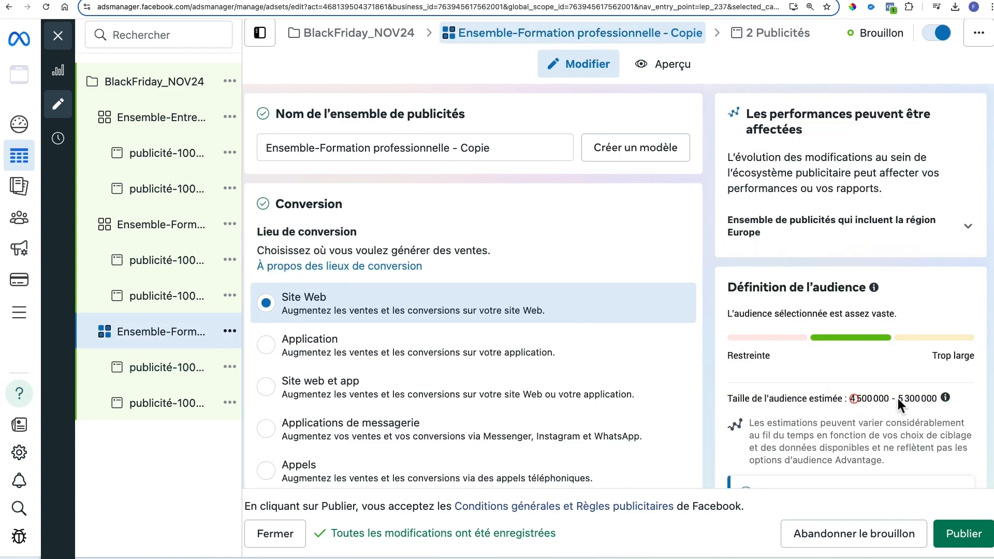
left_click_drag(898, 404, 921, 399)
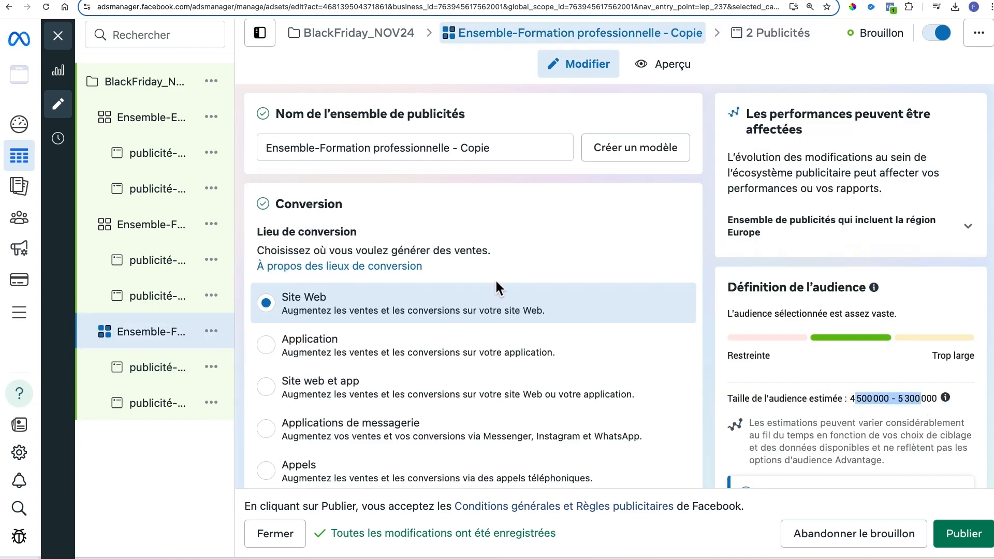
scroll(593, 327, "down", 7)
scroll(579, 322, "down", 15)
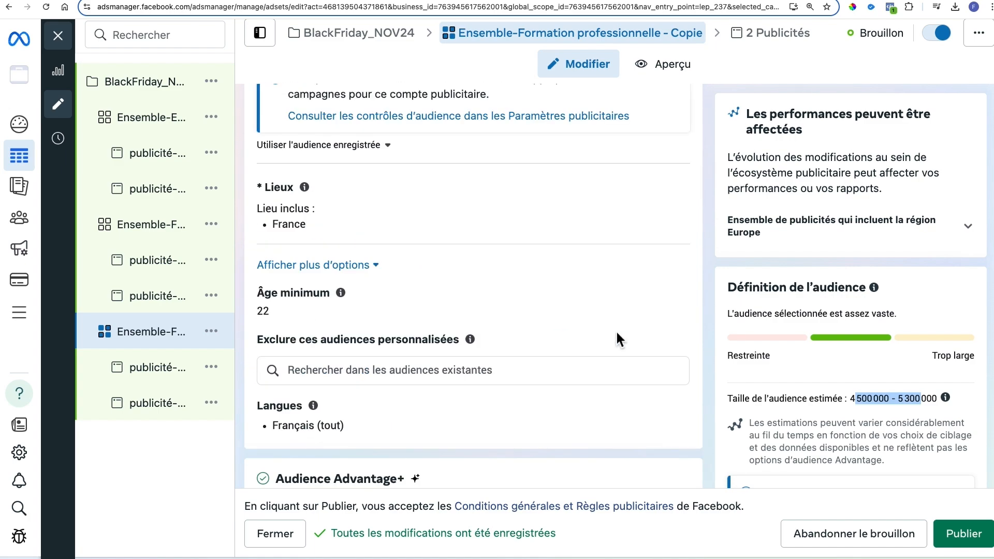
scroll(617, 334, "down", 10)
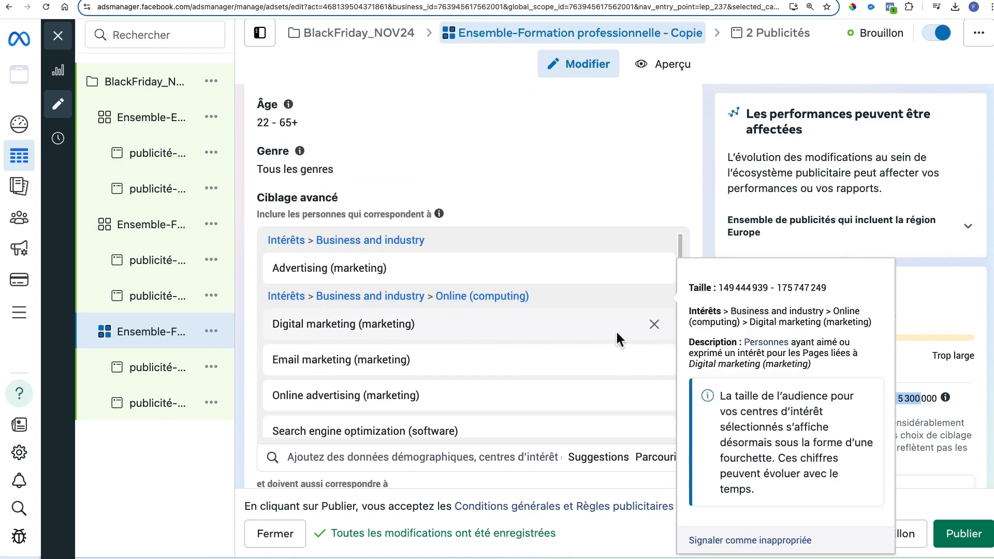
scroll(504, 342, "down", 1)
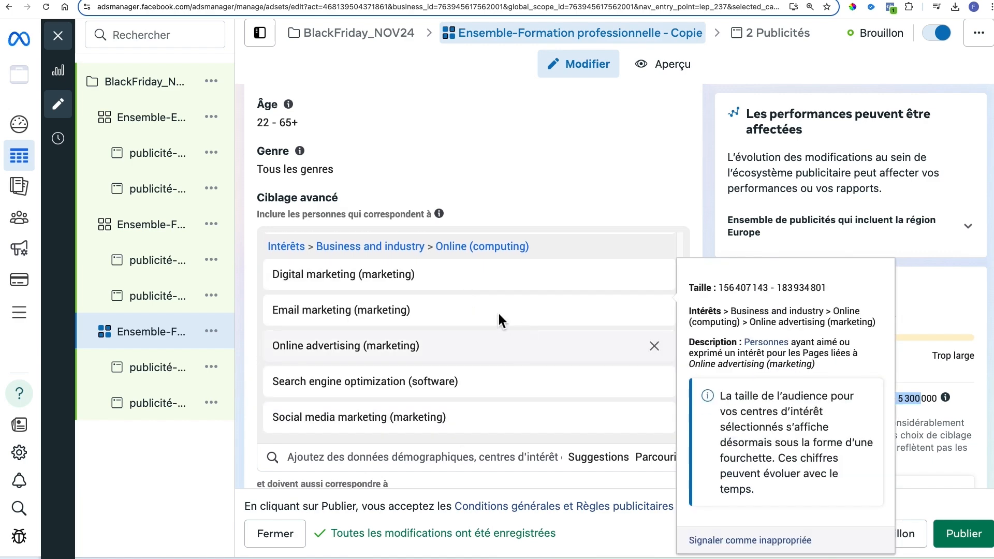
scroll(493, 345, "up", 1)
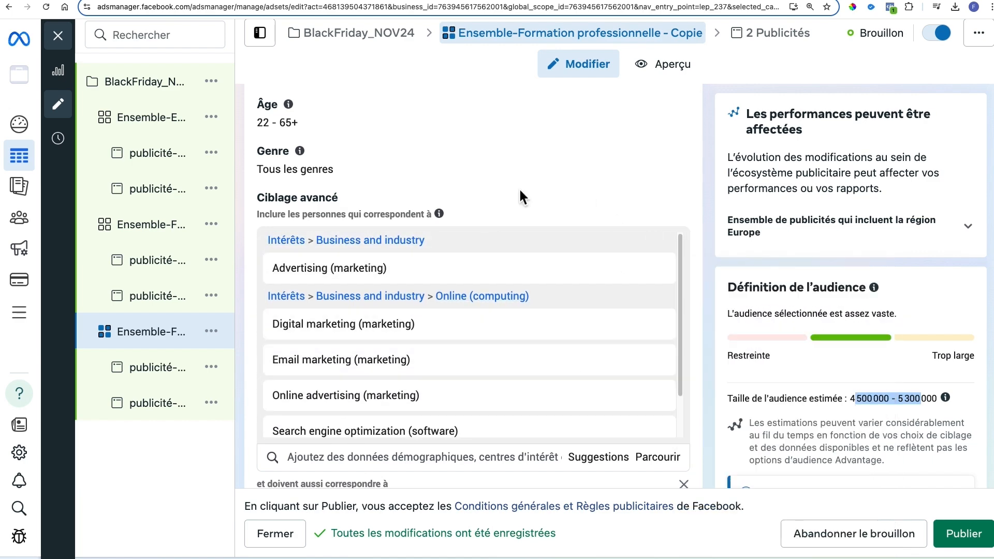
Rename the duplicated ad set Ensemble-Online (computing), reusing the wording of its online interest category
mouse_move(546, 255)
left_click_drag(559, 303, 440, 298)
key("super+c")
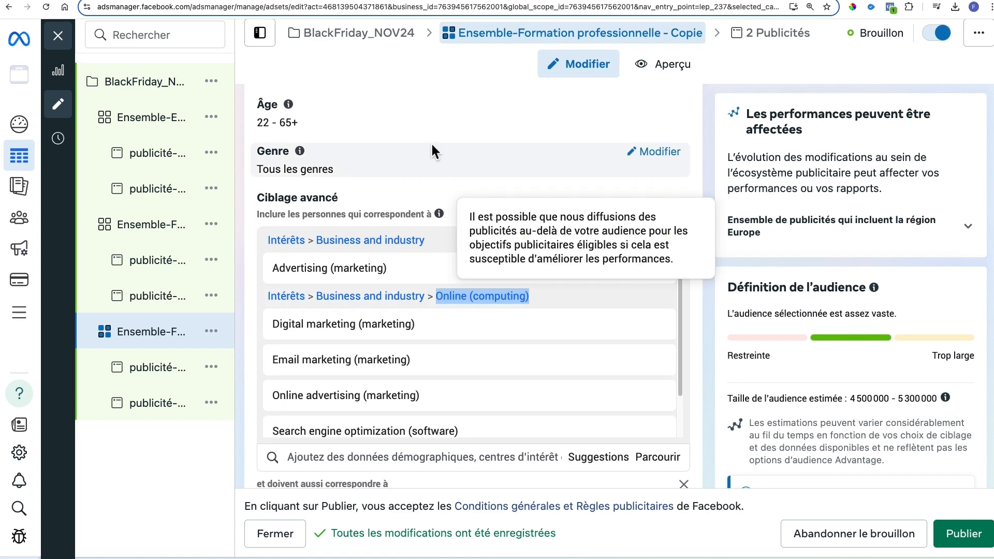
scroll(422, 164, "up", 15)
double_click(463, 156)
key("super+v")
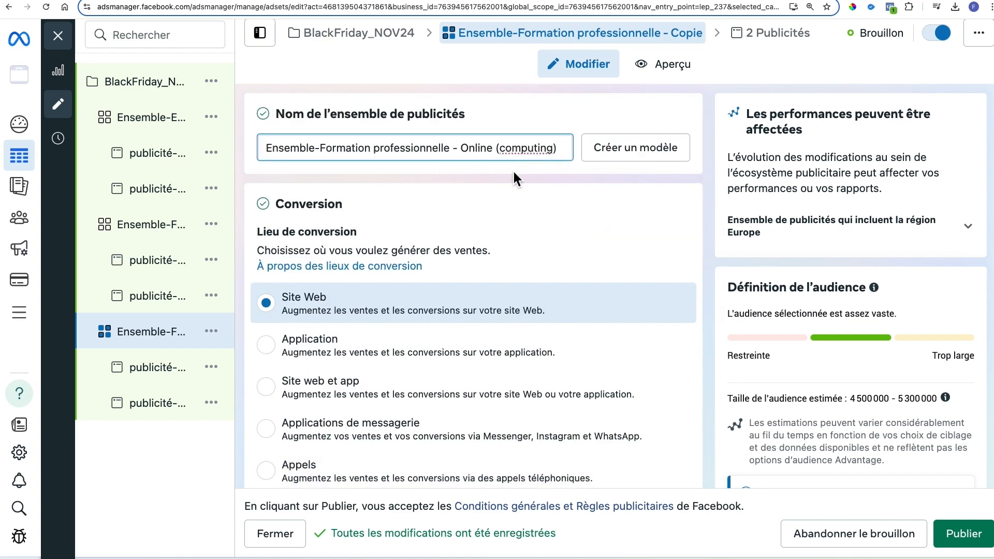
left_click_drag(462, 148, 326, 150)
key("BackSpace")
key("BackSpace")
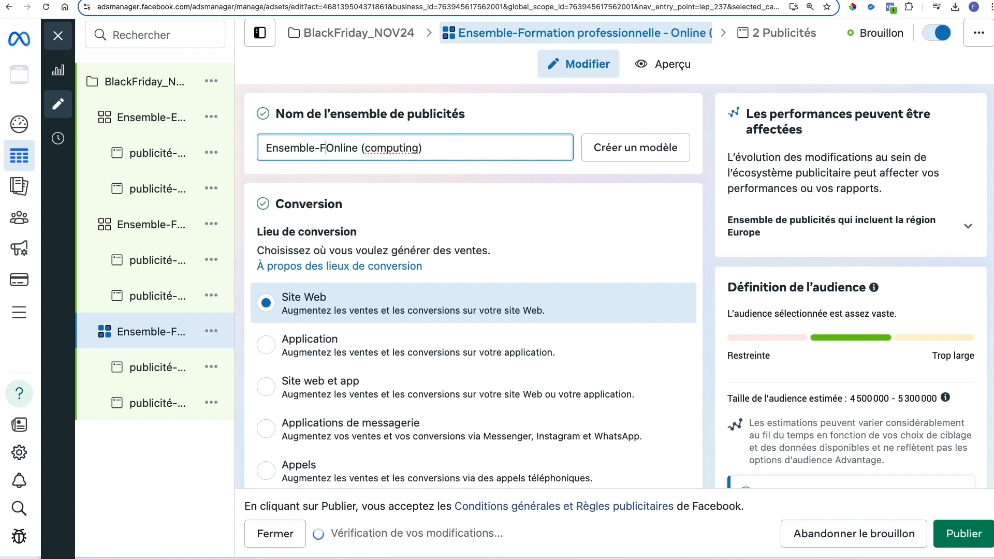
Remove the Business and industry and Online (computing) interest groups from the advanced targeting of Ensemble-Formation professionnelle
left_click(158, 230)
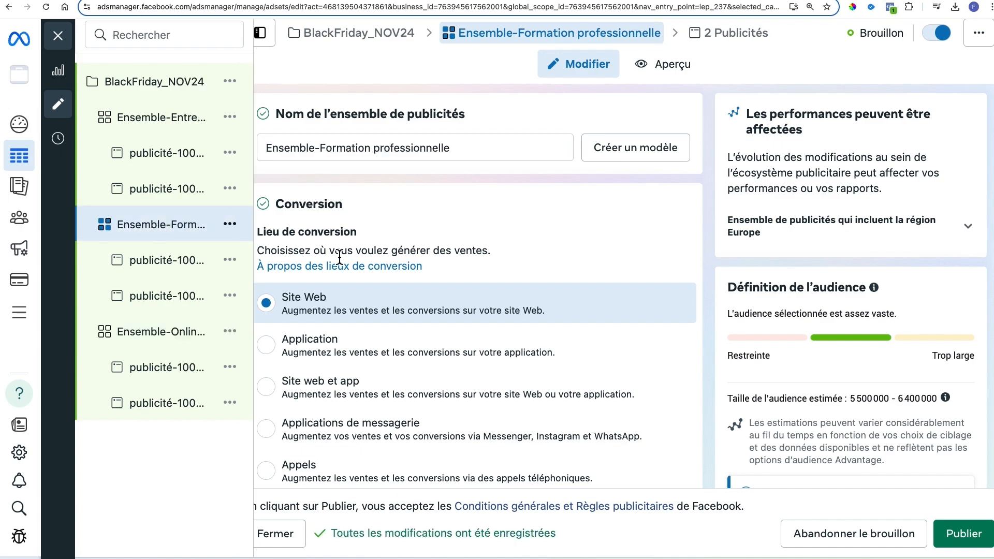
scroll(518, 271, "down", 10)
scroll(538, 270, "down", 15)
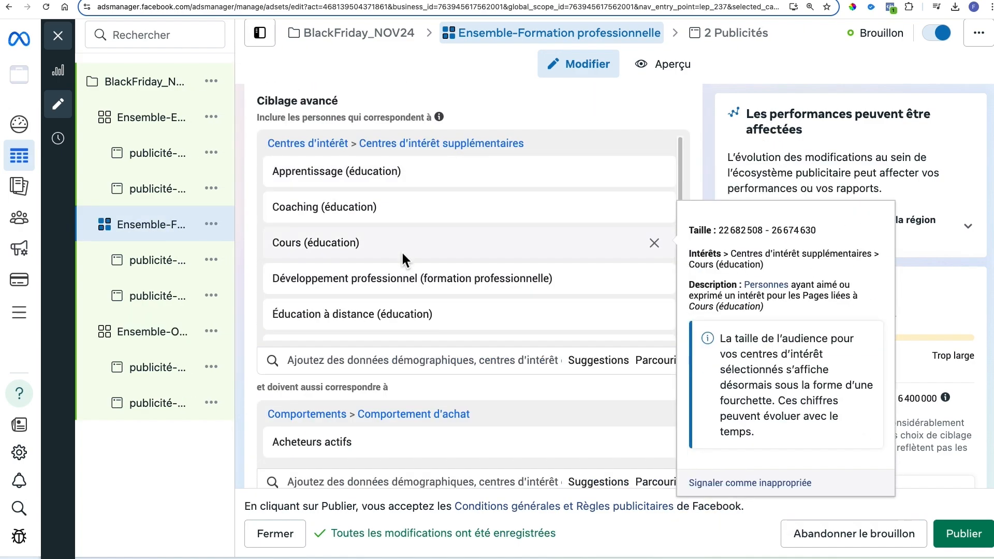
scroll(402, 251, "down", 3)
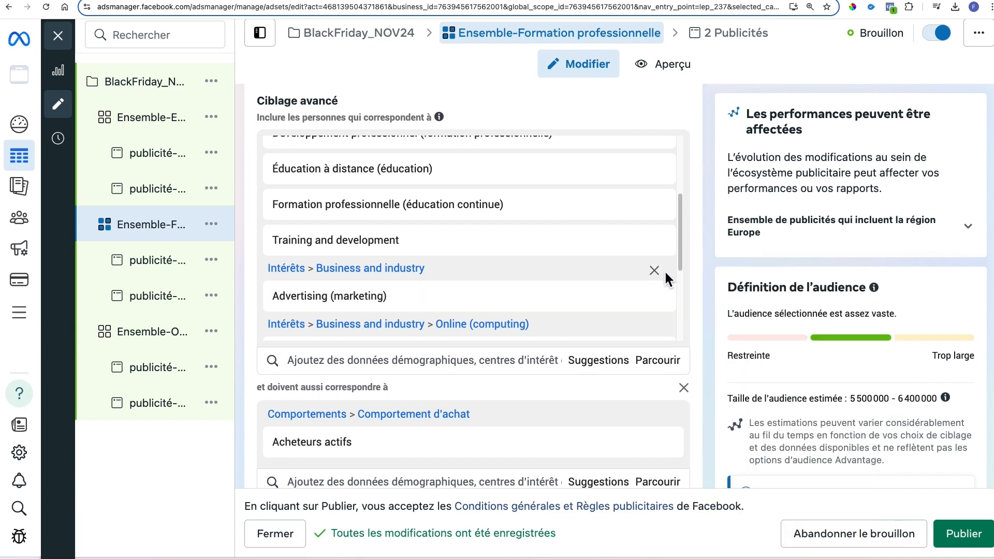
left_click(654, 271)
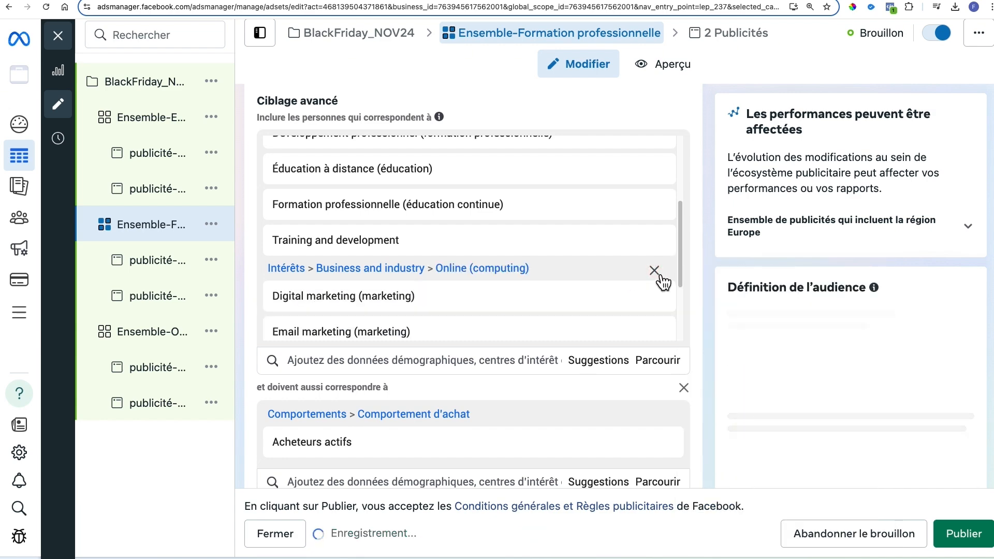
left_click(654, 270)
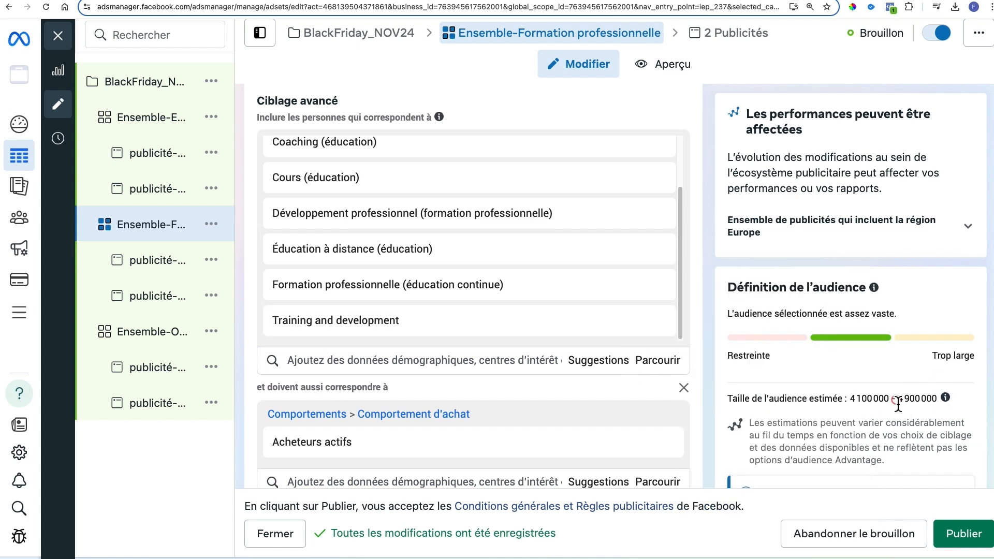
scroll(855, 398, "down", 1)
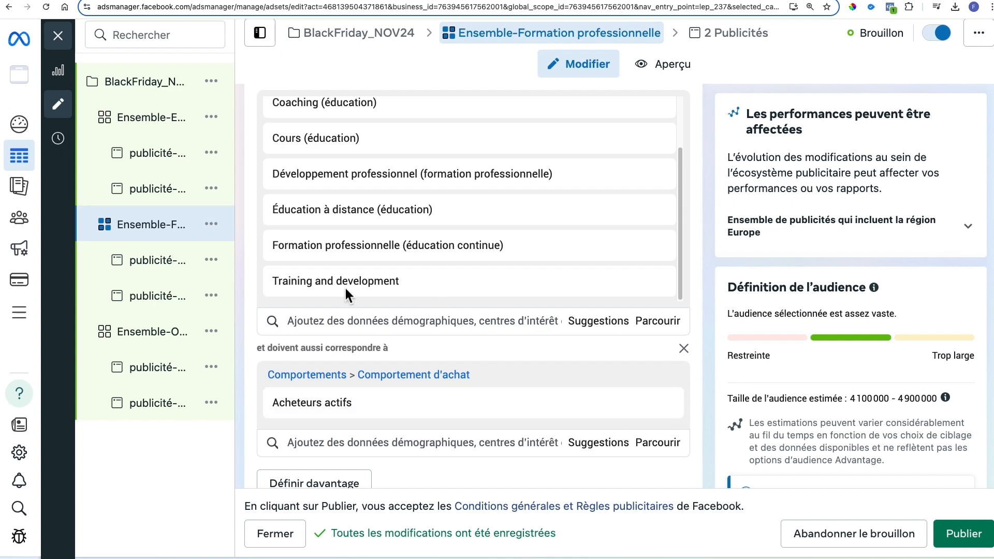
Compare the names, interests and estimated audience sizes of the ad sets Ensemble-Online (computing) and Ensemble-Formation professionnelle
left_click(171, 334)
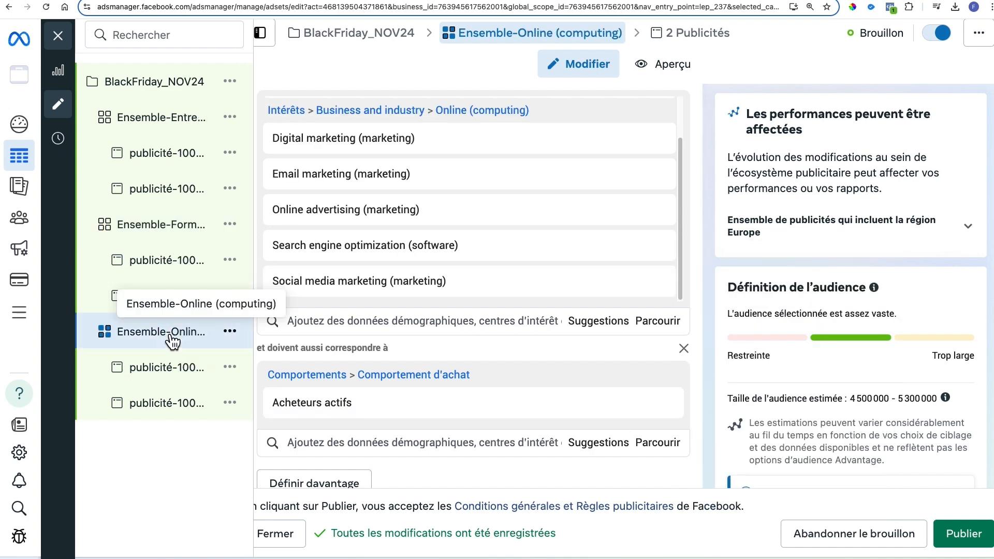
left_click_drag(851, 398, 880, 401)
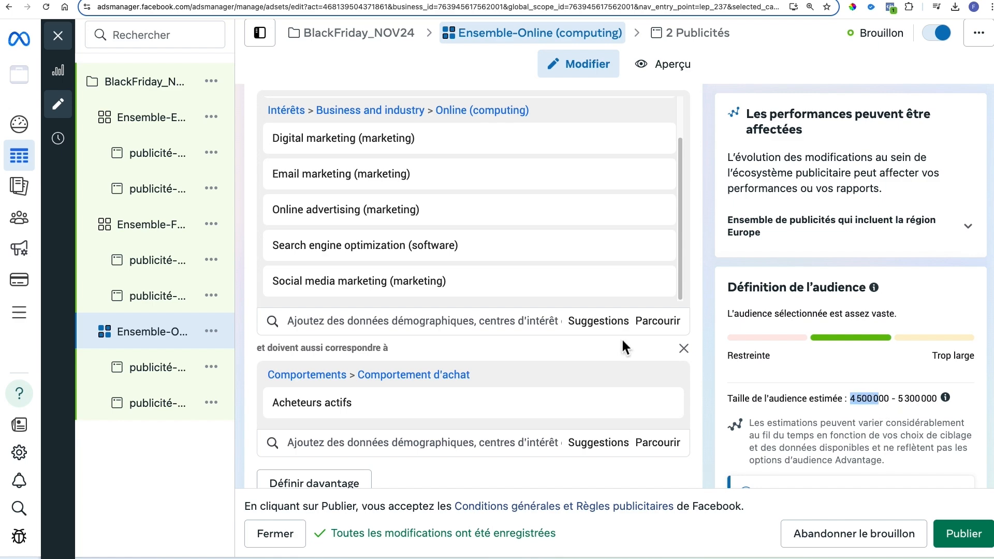
left_click(170, 234)
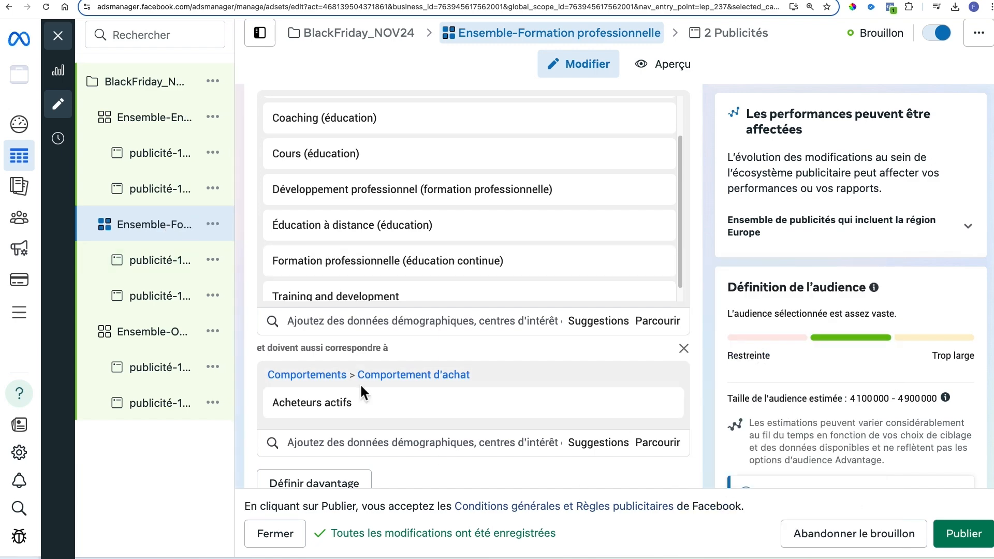
scroll(611, 374, "down", 1)
scroll(608, 367, "down", 5)
scroll(608, 368, "up", 4)
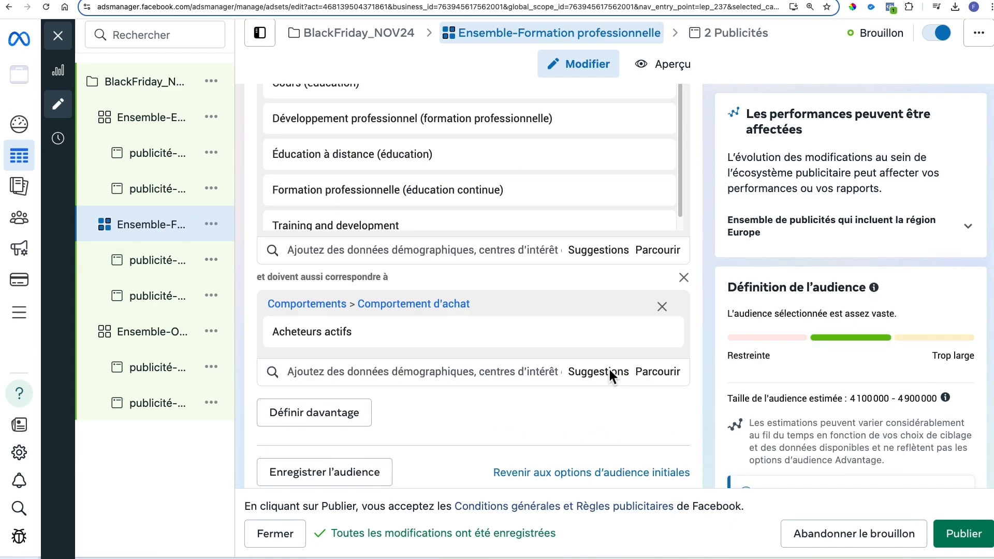
scroll(869, 417, "up", 2)
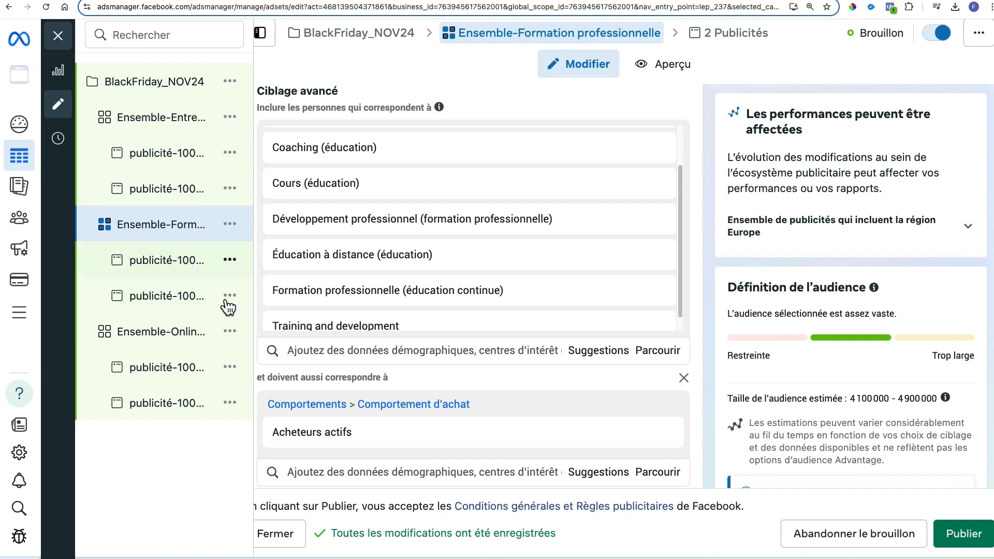
scroll(529, 281, "up", 2)
scroll(590, 118, "up", 10)
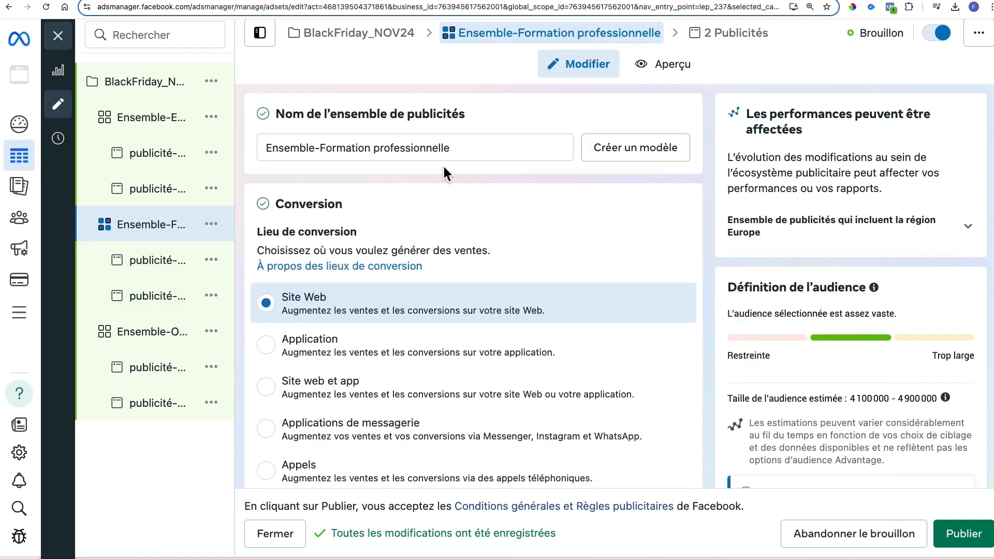
left_click_drag(321, 150, 470, 145)
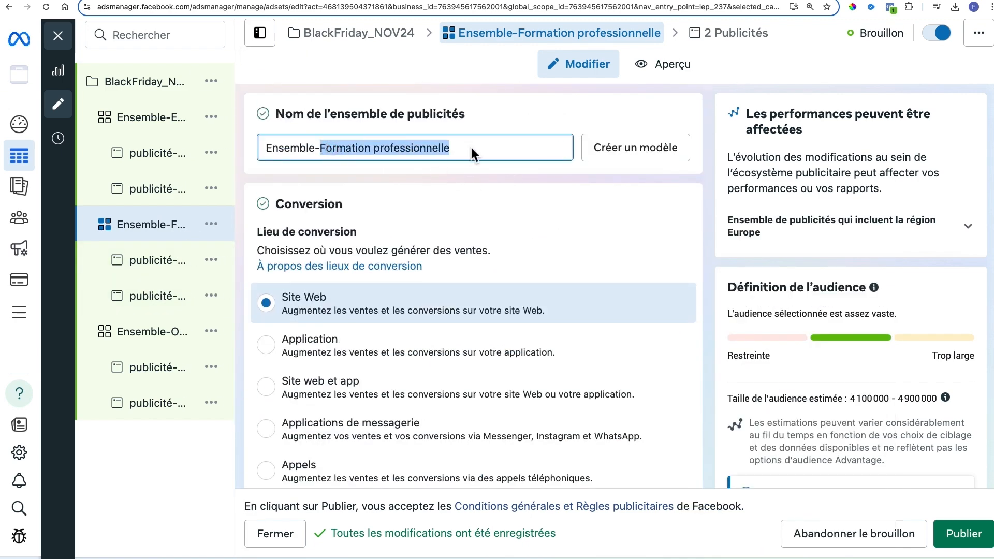
left_click(179, 339)
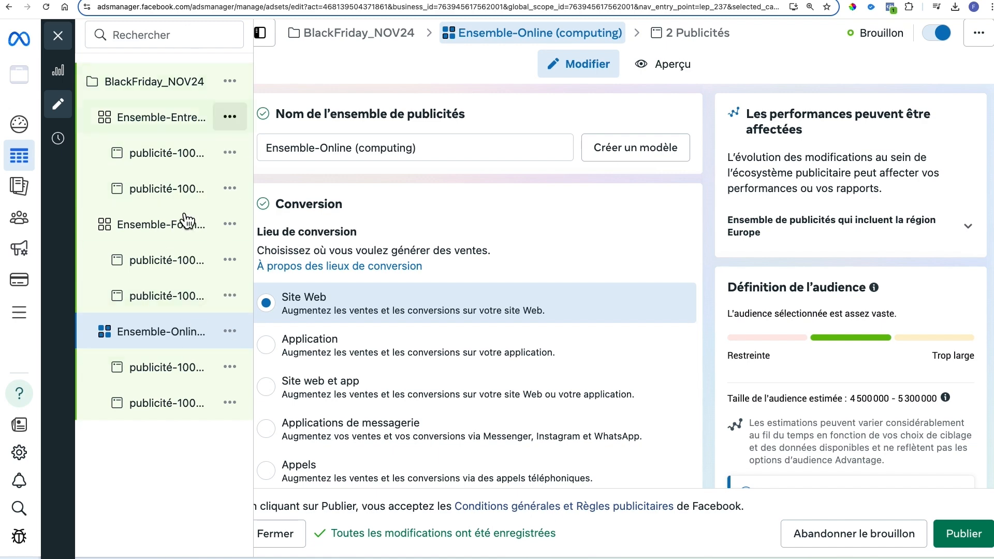
Publish the BlackFriday_NOV24 campaign with all its ad sets and ads, and refresh the campaigns table
left_click(155, 97)
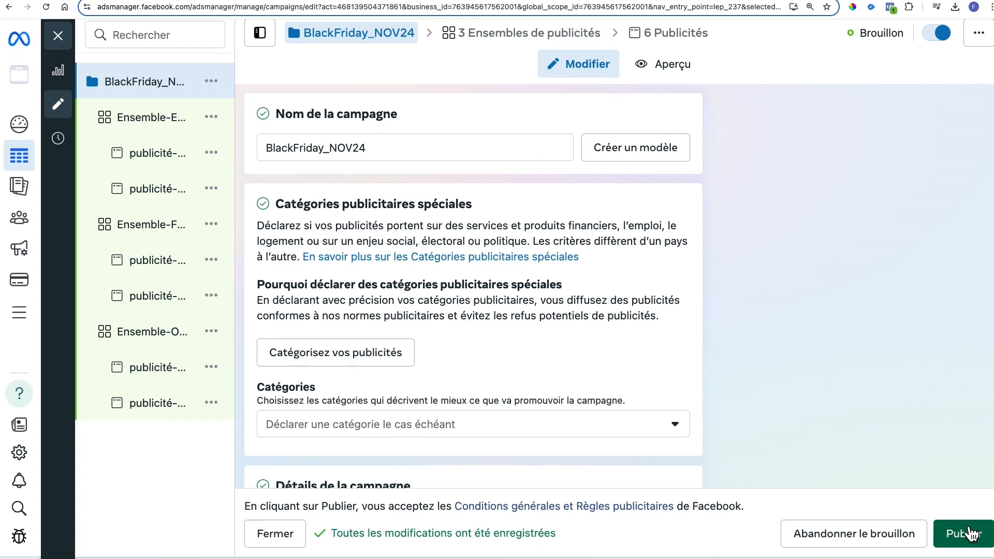
left_click(970, 533)
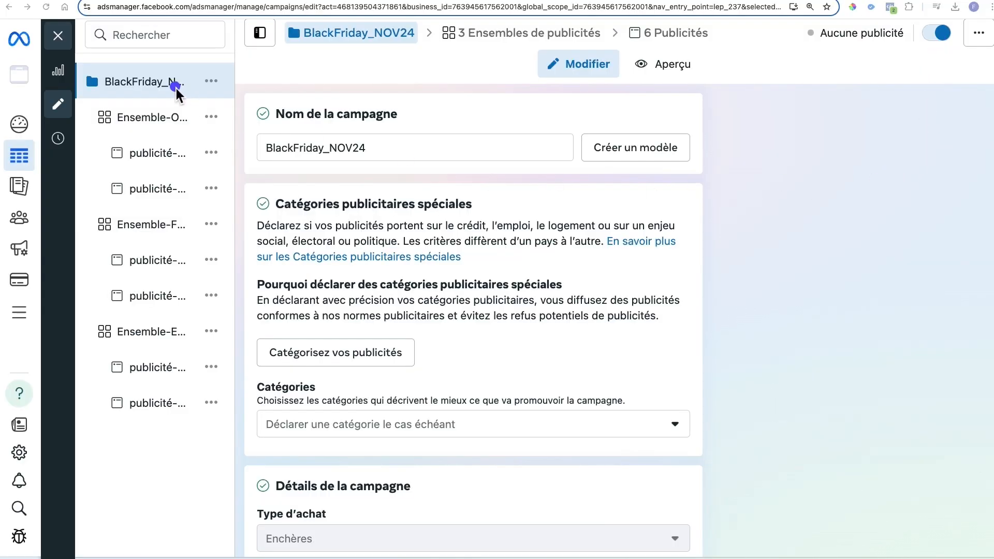
left_click(65, 45)
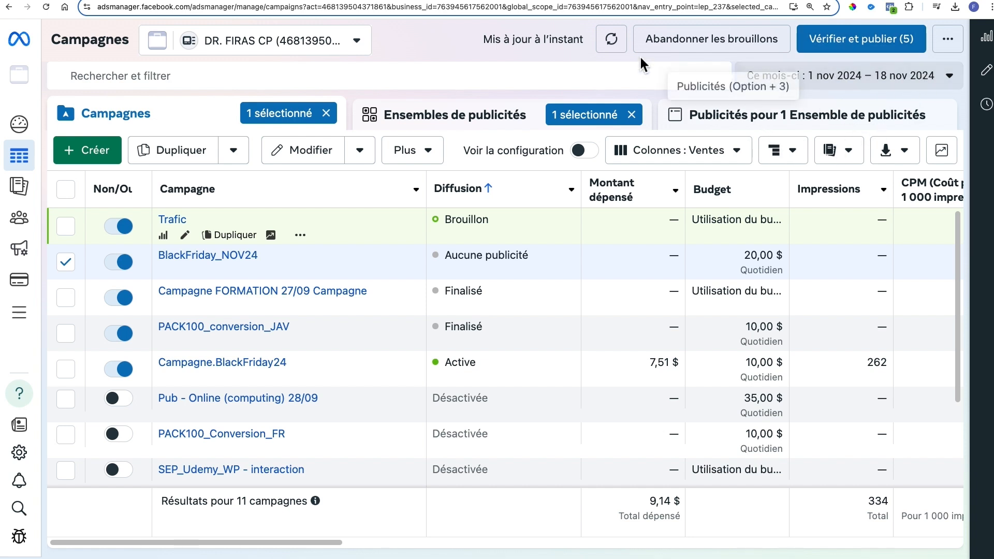
left_click(616, 39)
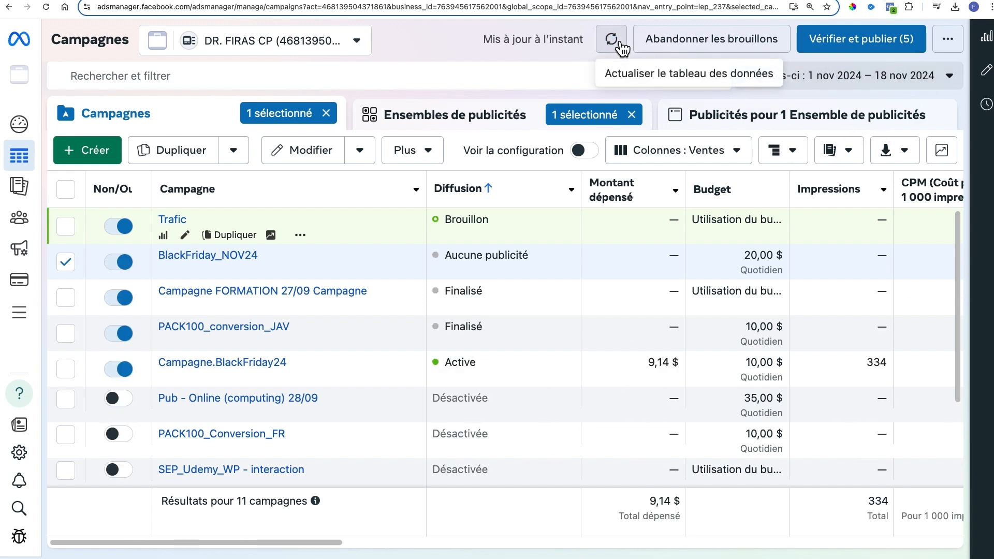